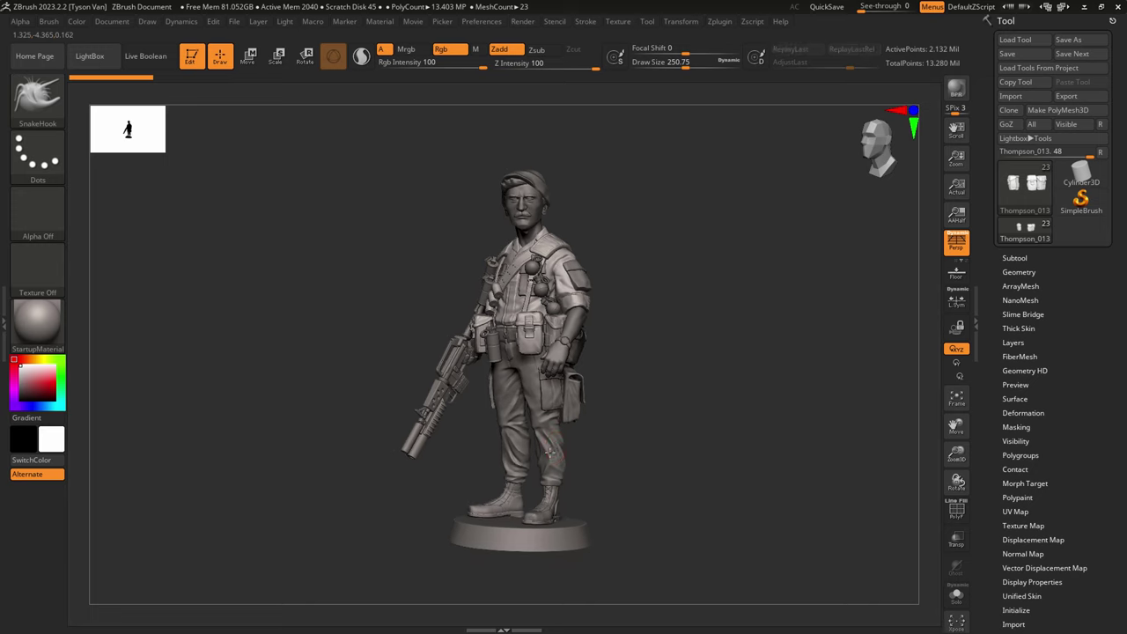
Step: Make the trousers the active subtool and isolate them from the rest of the soldier figure
alt+click(550, 449)
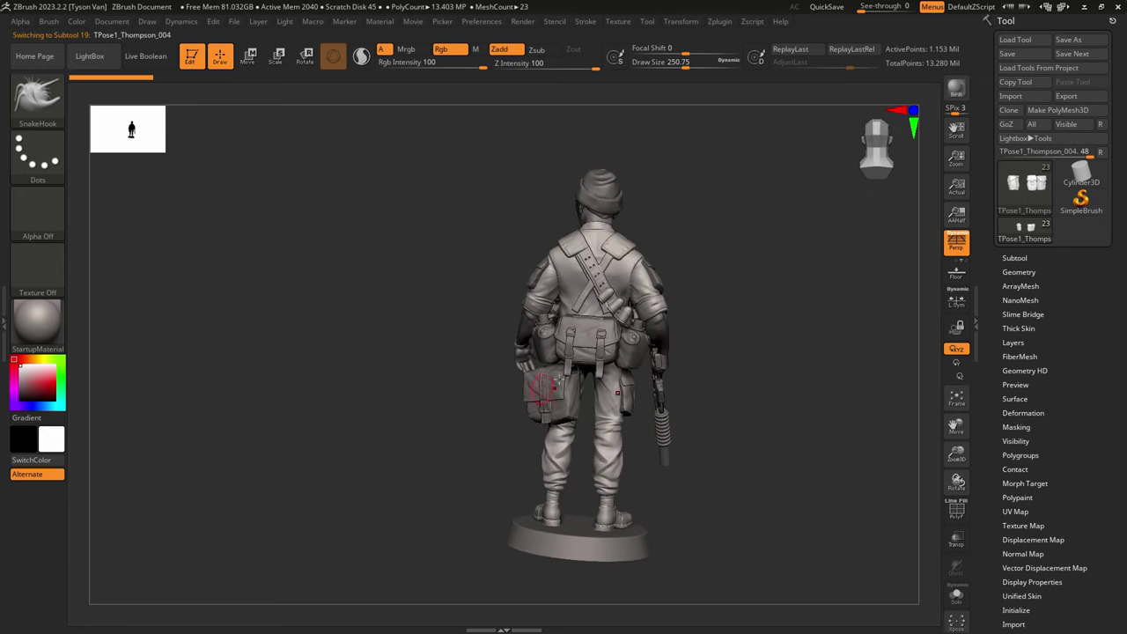
right_drag(673, 380, 634, 370)
right_drag(540, 377, 602, 384)
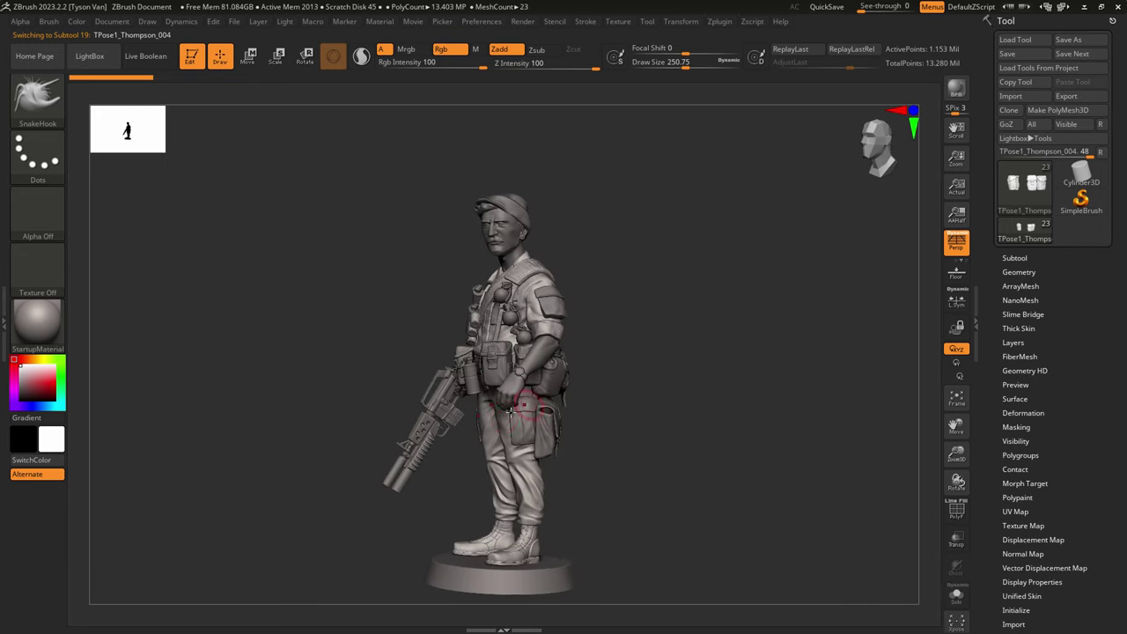
right_drag(528, 405, 593, 412)
mouse_move(504, 457)
right_down()
mouse_move(506, 471)
mouse_move(473, 471)
right_up()
drag(510, 473, 554, 461)
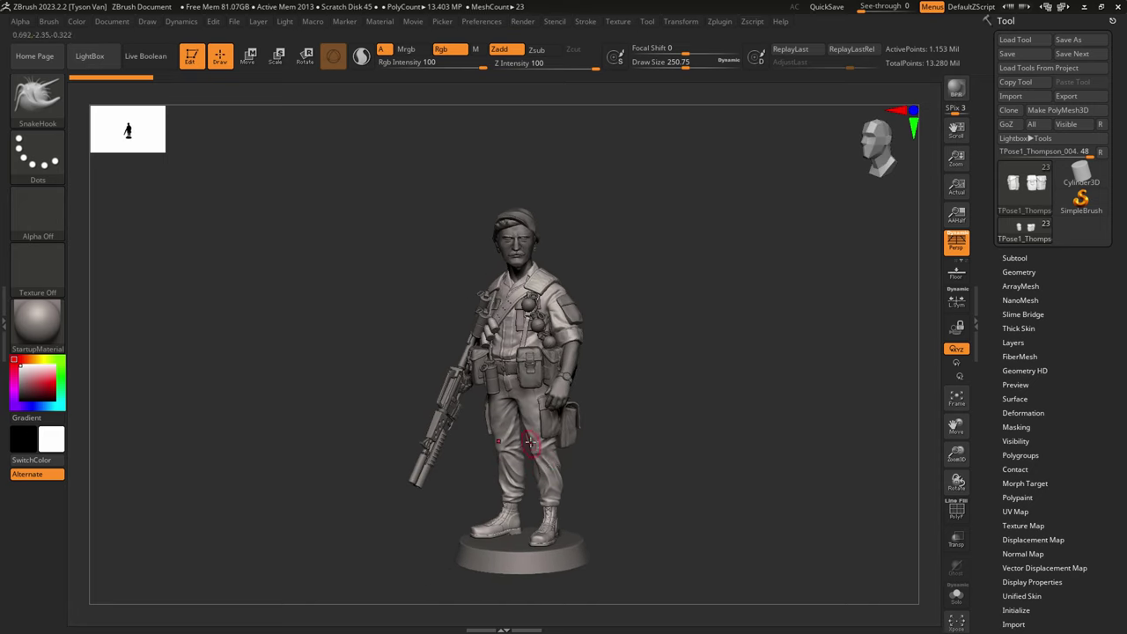
ctrl+right_drag(530, 444, 537, 503)
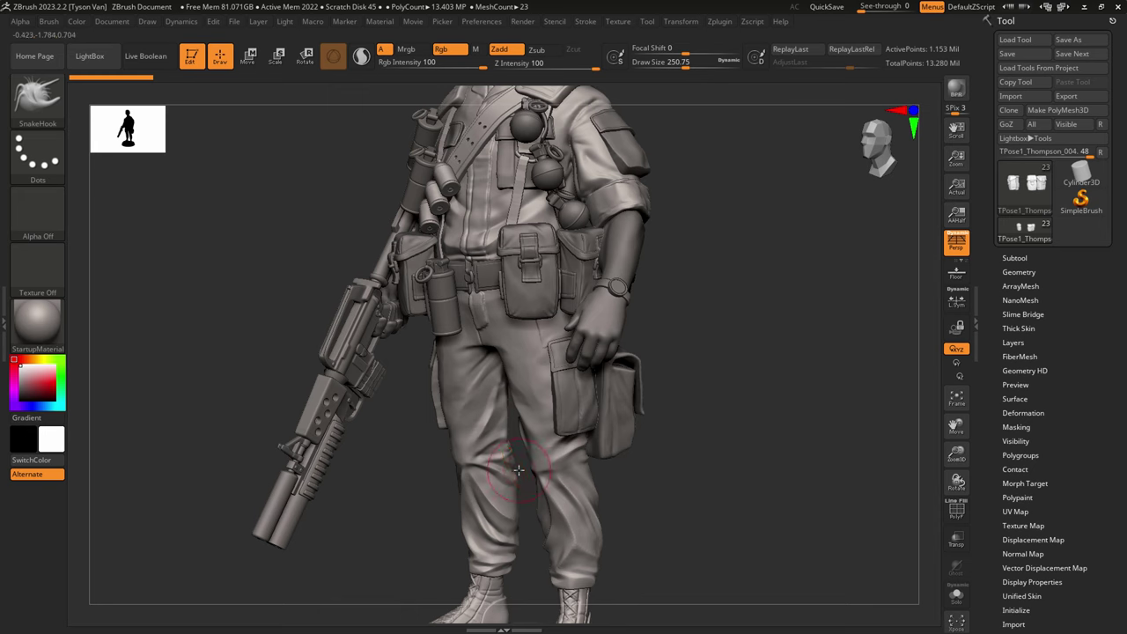
alt+click(518, 470)
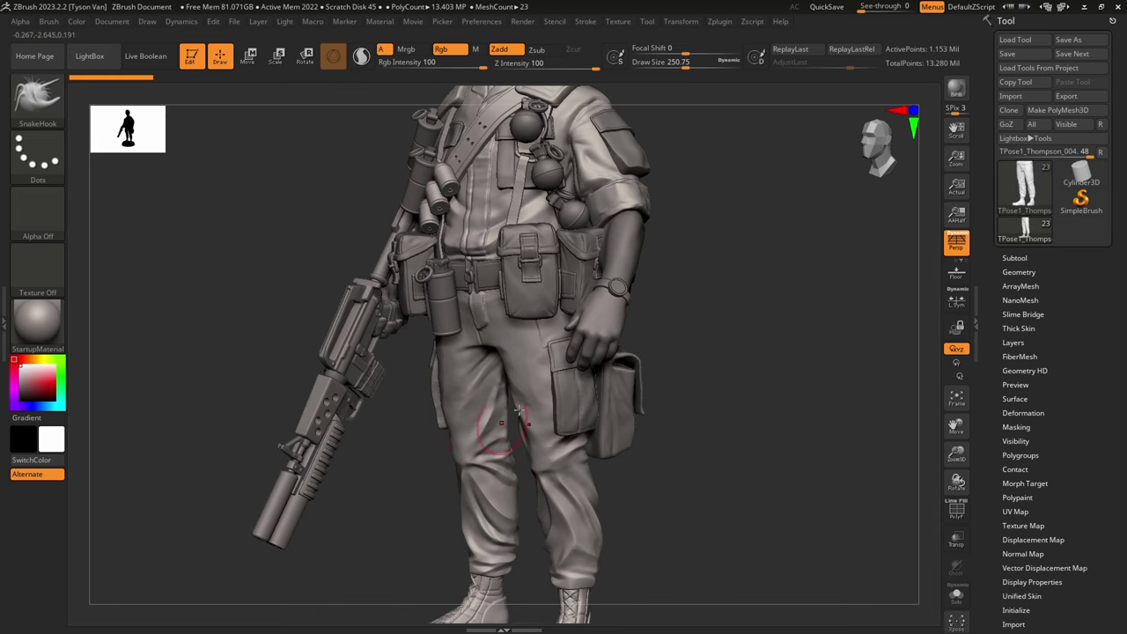
alt+right_drag(519, 410, 523, 362)
right_drag(475, 295, 510, 283)
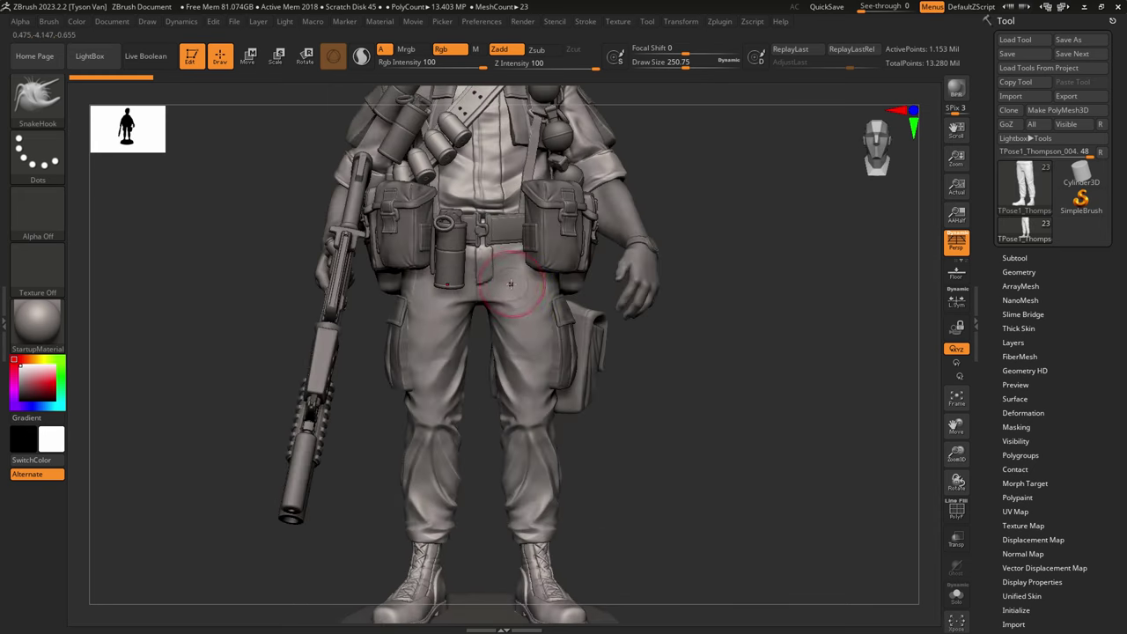
click(955, 596)
right_drag(517, 447, 560, 412)
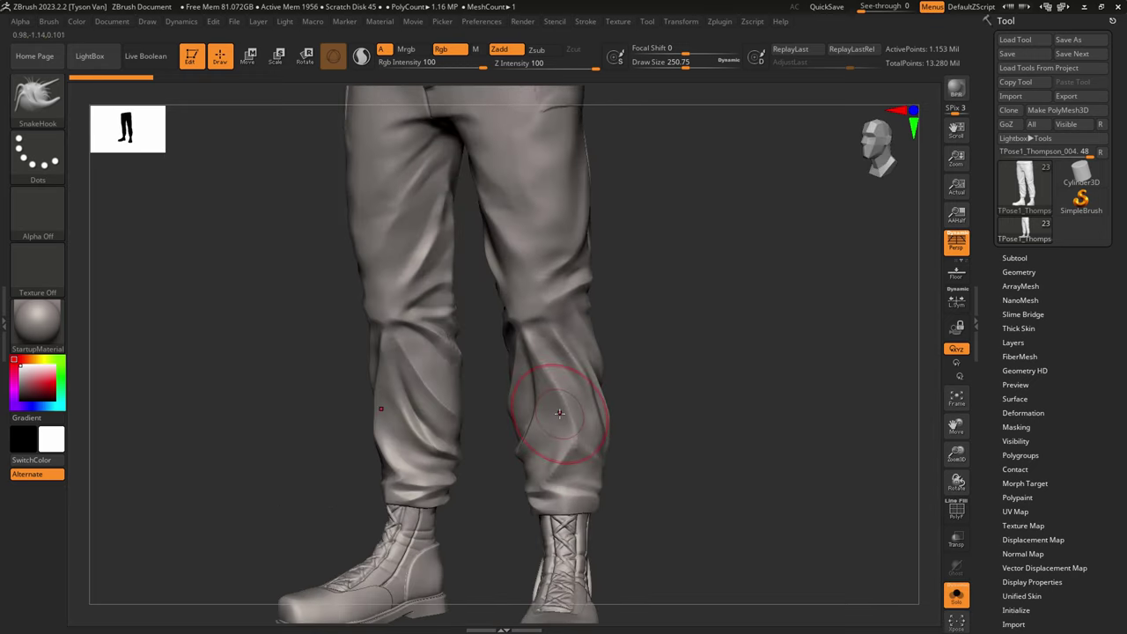
Step: Pull the cloth fold on the front of the shin with SnakeHook at a draw size of about 344
key(s)
drag(563, 409, 564, 395)
right_drag(567, 395, 545, 393)
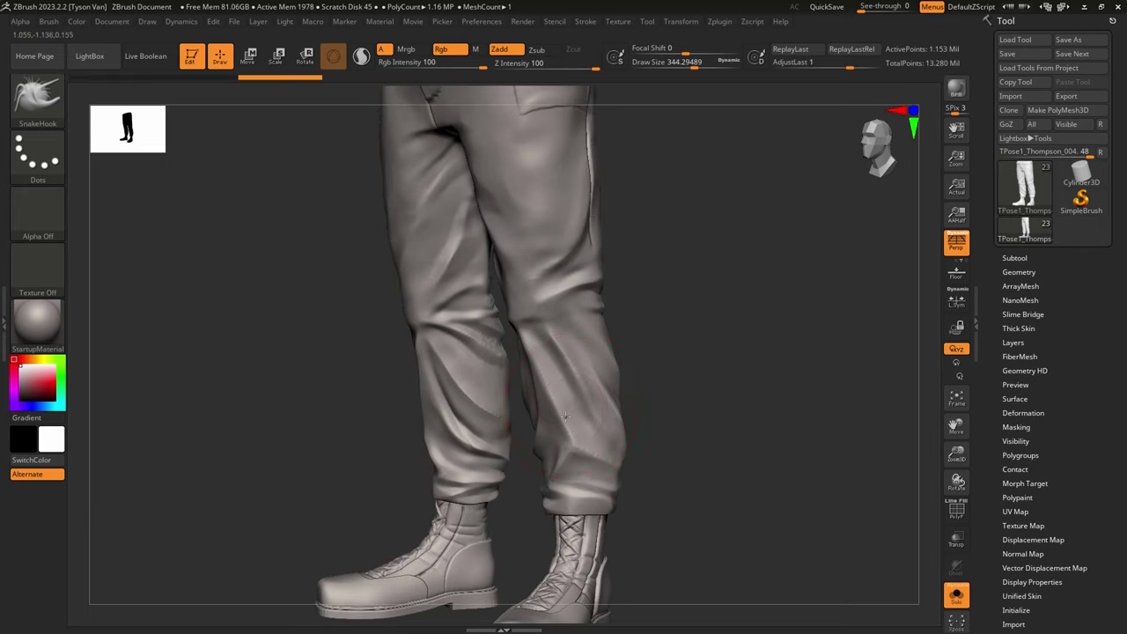
drag(565, 416, 569, 407)
Step: Switch to the DamStandard brush with a draw size of about 87 for the creases below the knee
ctrl+right_drag(576, 385, 577, 398)
key(s)
drag(575, 398, 556, 397)
key(b)
key(c)
key(b)
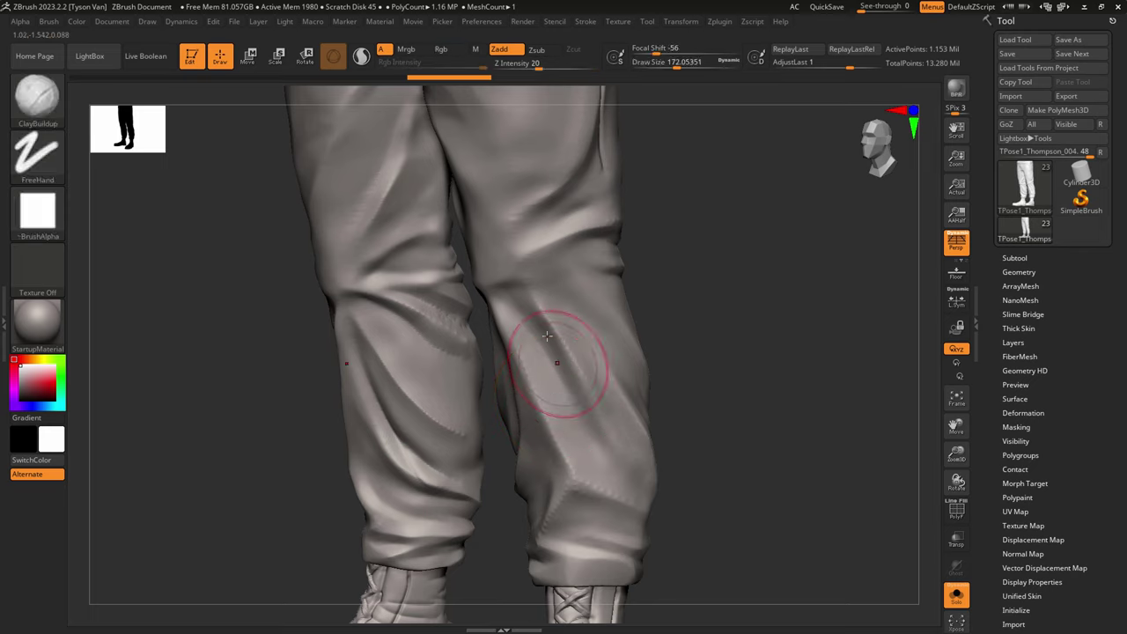
key(b)
key(d)
key(s)
key(s)
drag(530, 320, 517, 319)
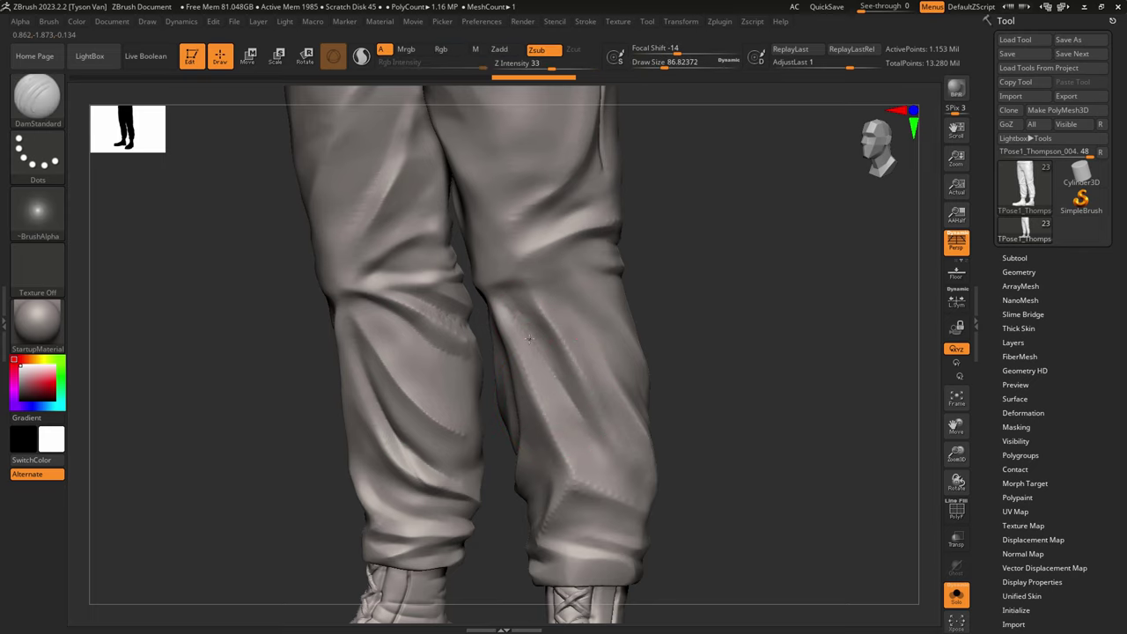
Step: Smooth the angular fold on the lower shin and the crease just below the knee
key(shift)
shift+drag(611, 456, 610, 461)
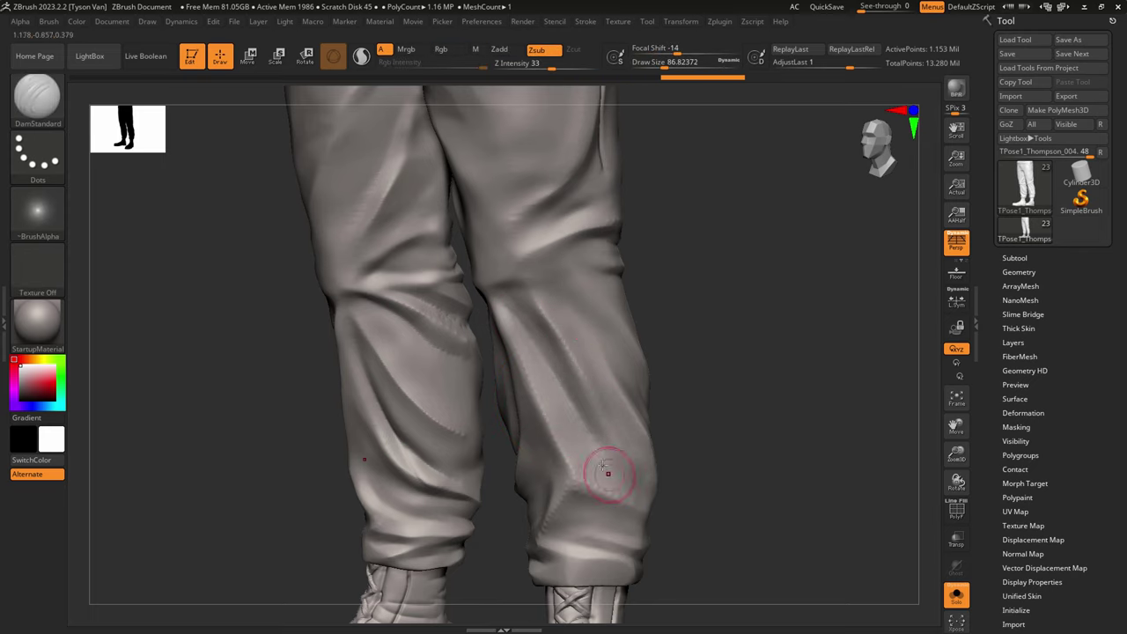
mouse_move(607, 472)
right_down()
mouse_move(548, 444)
mouse_move(572, 476)
mouse_move(566, 490)
right_up()
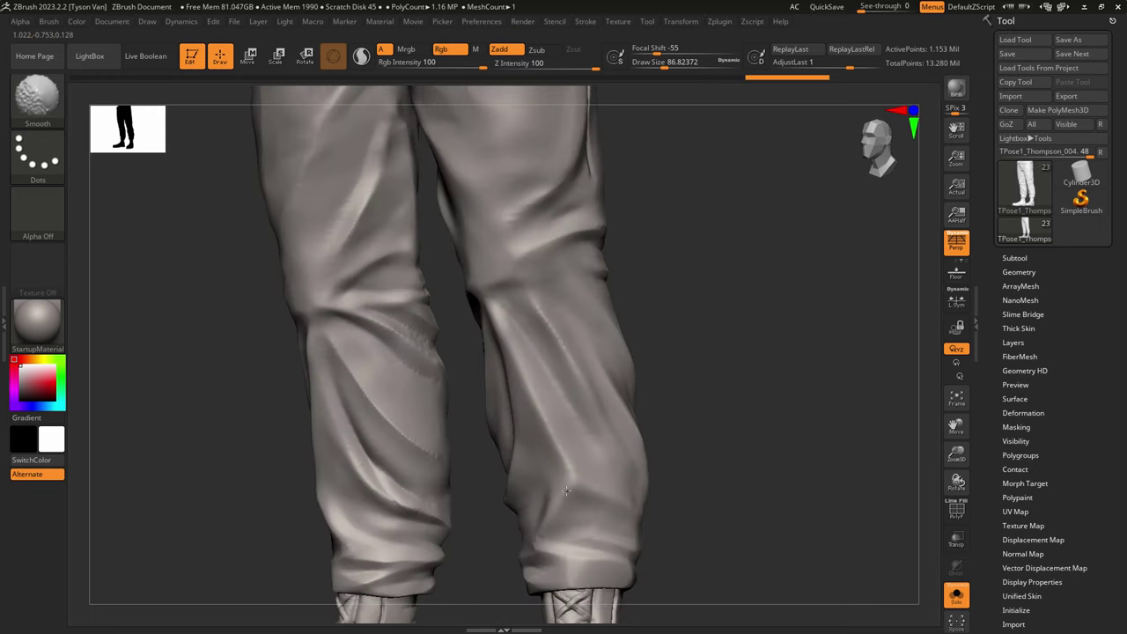
shift+drag(503, 306, 502, 323)
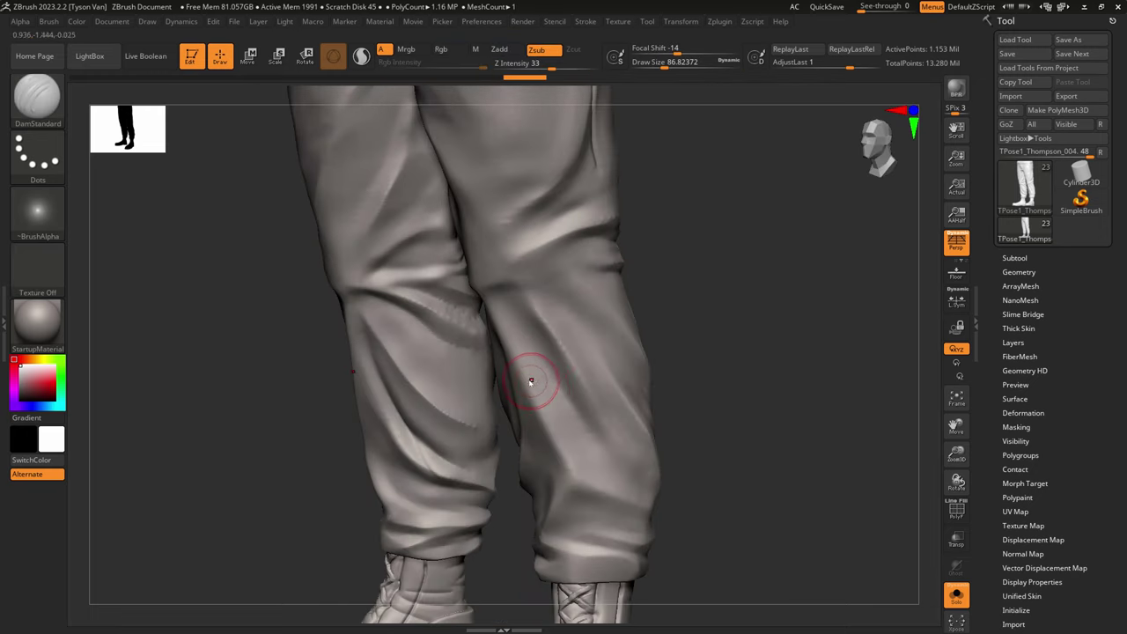
drag(526, 379, 621, 458)
key(ctrl+z)
drag(493, 308, 646, 470)
key(ctrl+z)
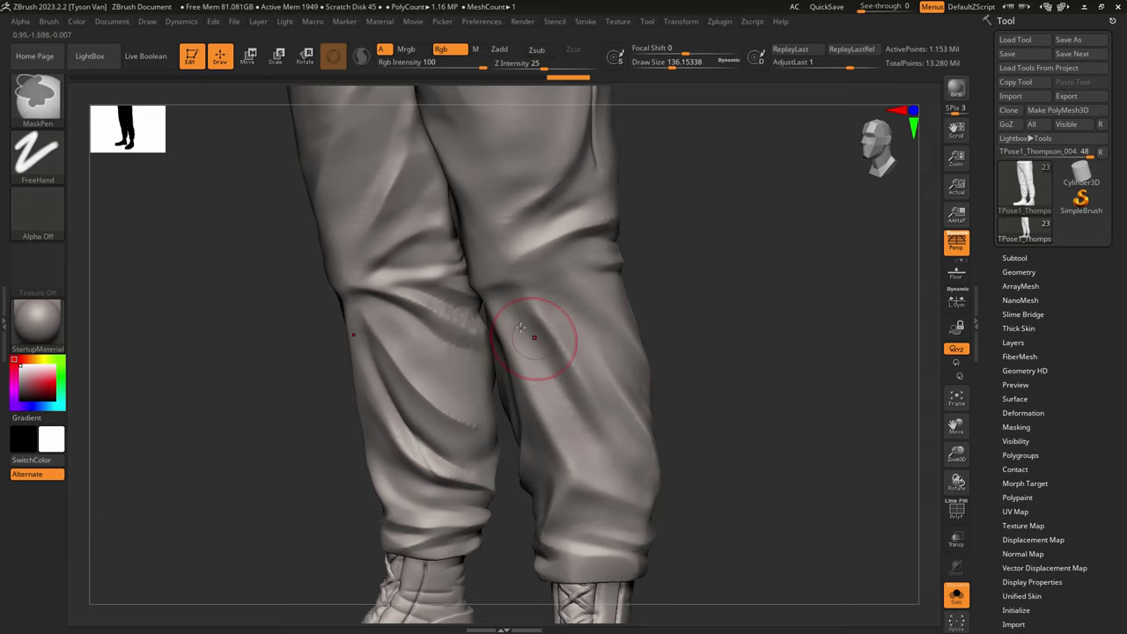
Step: Carve a long crease from the inner knee down the shin with DamStandard at a draw size of about 136
mouse_move(488, 305)
mouse_down()
mouse_move(647, 458)
mouse_move(595, 494)
mouse_move(537, 410)
mouse_up()
right_drag(535, 408, 578, 452)
mouse_move(567, 446)
mouse_down()
mouse_move(531, 401)
mouse_move(495, 474)
mouse_move(548, 454)
mouse_up()
right_drag(538, 475, 531, 468)
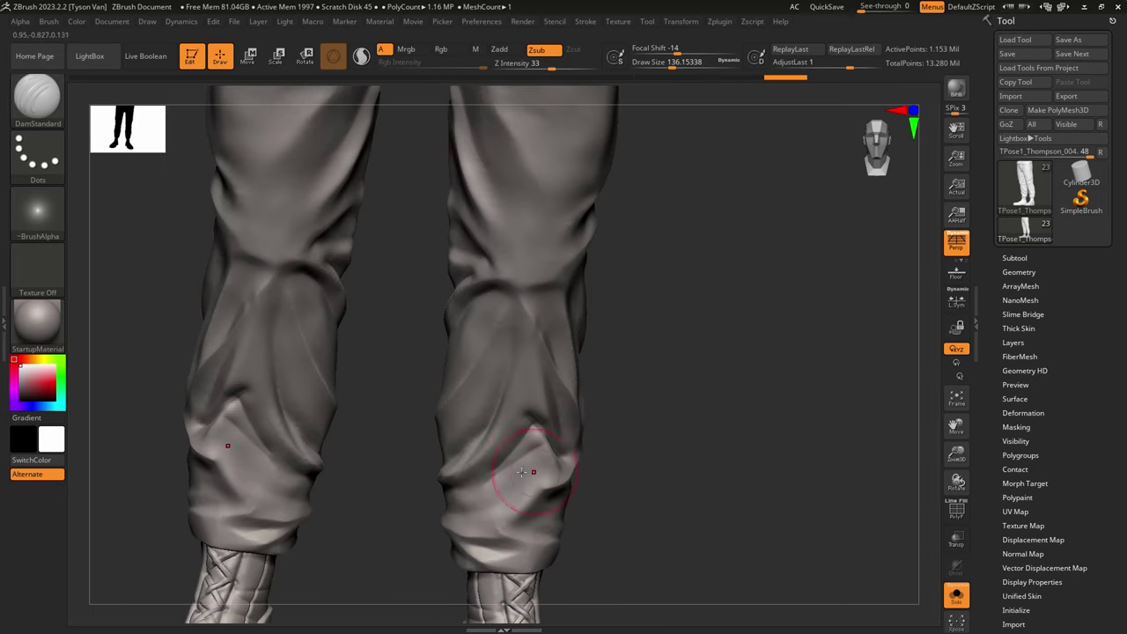
Step: Carve a horizontal crease above the trouser cuff and diagonal creases rising from it up the front of the shin
mouse_move(450, 485)
mouse_down()
mouse_move(561, 480)
mouse_move(541, 484)
mouse_up()
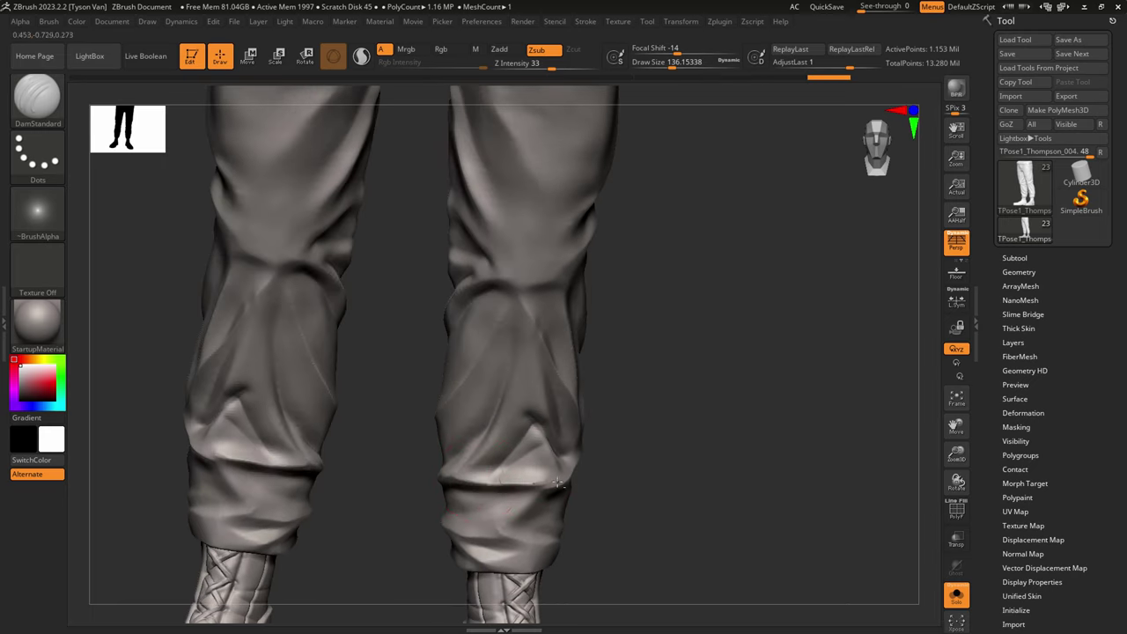
drag(458, 475, 518, 402)
drag(485, 442, 538, 324)
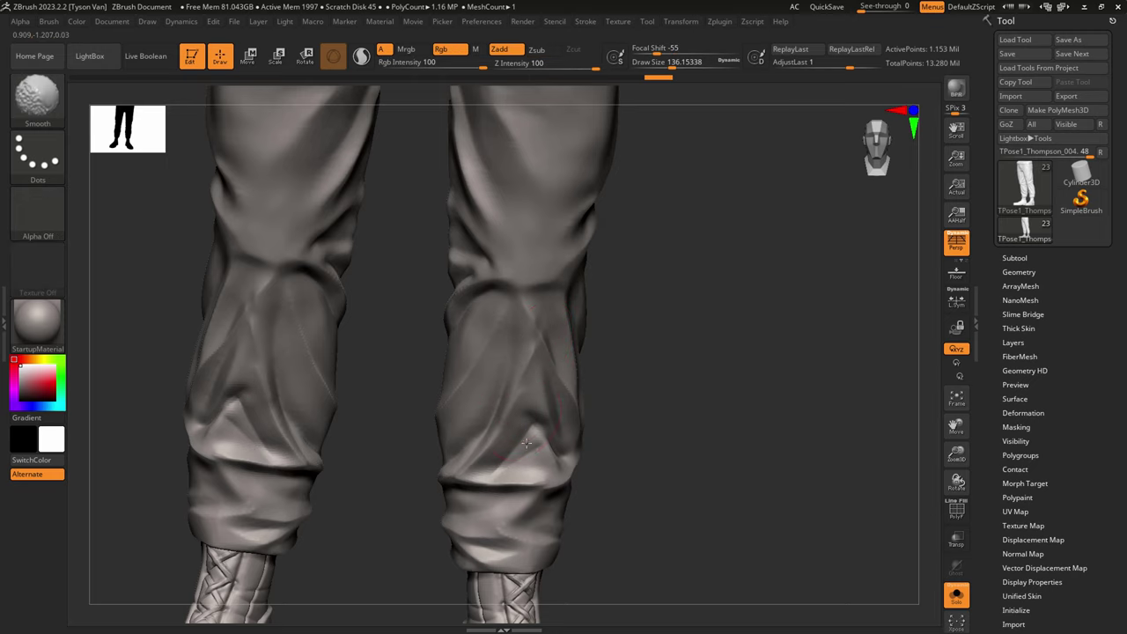
Step: Smooth the pointed fold above the horizontal crease on the front of the lower leg
mouse_move(546, 420)
right_down()
mouse_move(511, 426)
mouse_move(529, 418)
right_up()
mouse_move(529, 418)
shift+mouse_down()
mouse_move(523, 433)
mouse_move(515, 427)
mouse_move(521, 400)
mouse_move(521, 422)
shift+mouse_up()
mouse_move(514, 417)
right_down()
mouse_move(577, 423)
mouse_move(506, 425)
right_up()
shift+drag(509, 427, 528, 444)
Step: Carve a diagonal crease from the outer lower calf up across the shin and work the crease below the inner knee
right_drag(568, 462, 528, 465)
mouse_move(481, 456)
mouse_down()
mouse_move(518, 455)
mouse_move(500, 386)
mouse_up()
key(ctrl+z)
drag(576, 452, 485, 381)
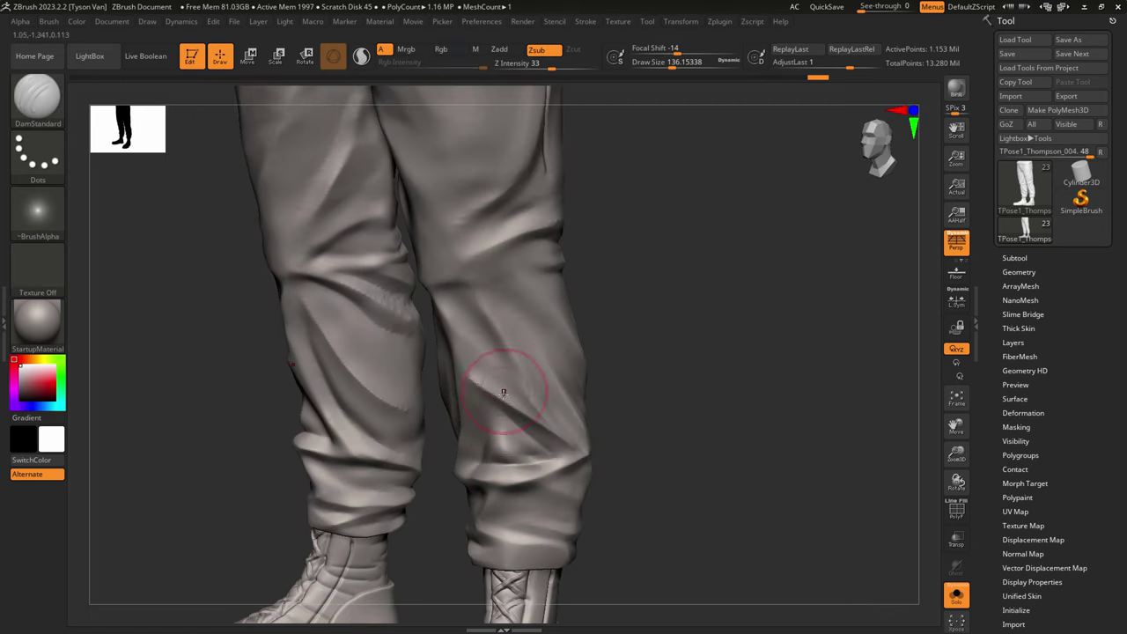
mouse_move(446, 310)
mouse_down()
mouse_move(480, 379)
mouse_move(442, 291)
mouse_up()
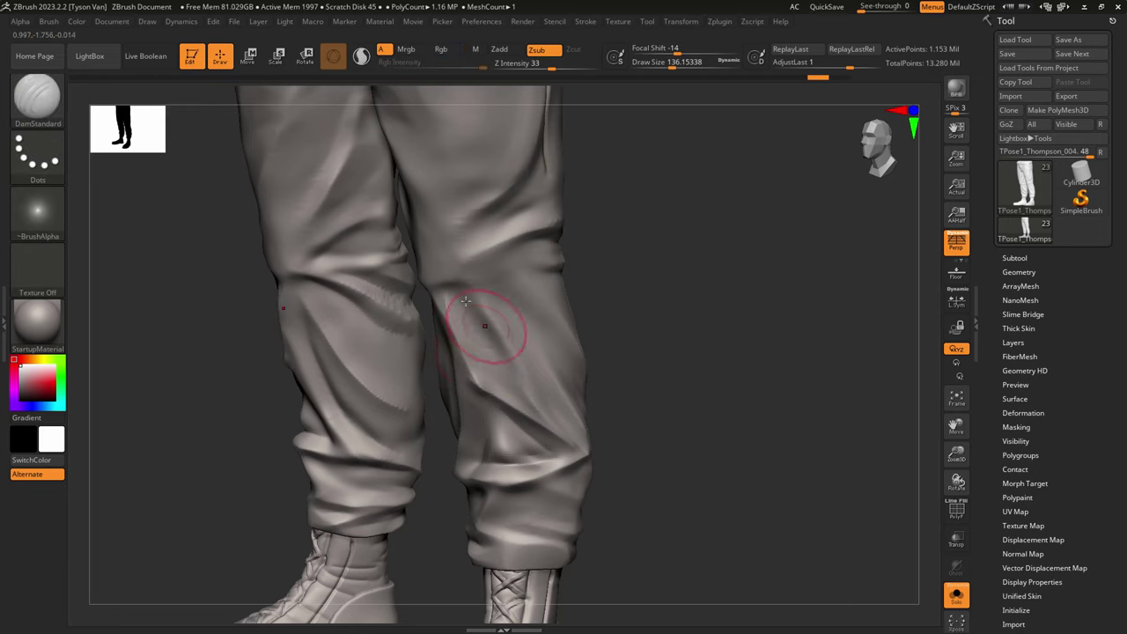
drag(484, 322, 493, 314)
Step: Carve diagonal drag folds running from below the knee down toward the outer calf
right_drag(494, 327, 435, 324)
drag(500, 310, 581, 377)
mouse_move(577, 370)
right_down()
mouse_move(524, 352)
mouse_move(533, 338)
right_up()
drag(524, 311, 606, 359)
key(ctrl+z)
mouse_move(482, 289)
mouse_down()
mouse_move(602, 362)
mouse_move(554, 356)
mouse_up()
Step: Deepen the diagonal crease across the middle of the shin and smooth the surrounding folds down to the cuff
right_drag(615, 453, 656, 455)
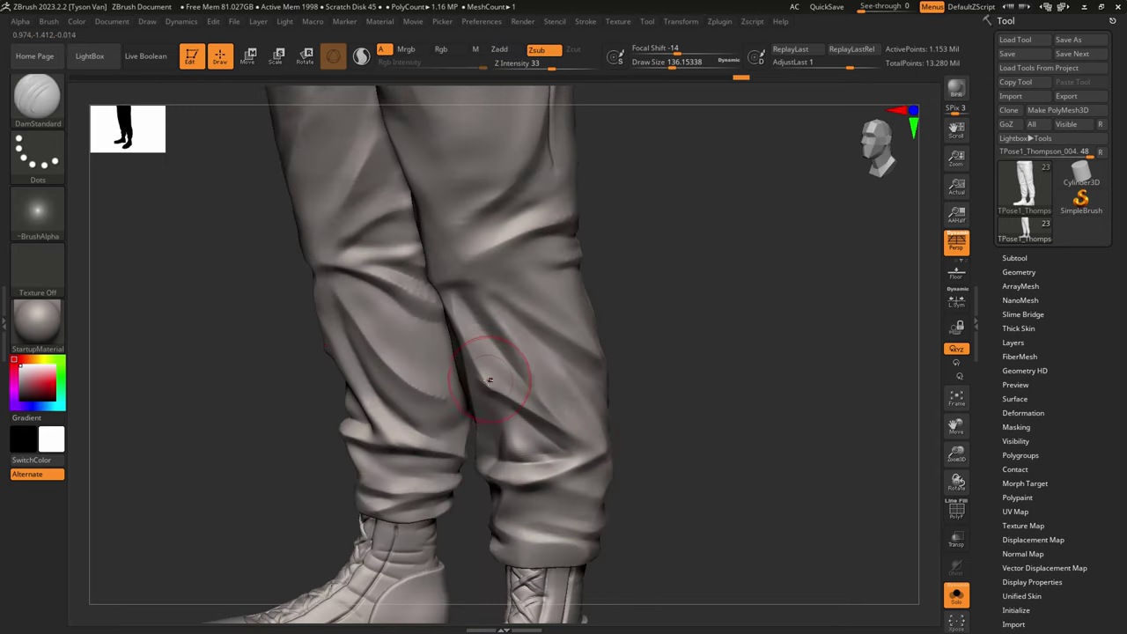
drag(491, 378, 588, 442)
mouse_move(495, 350)
mouse_down()
mouse_move(595, 427)
mouse_move(492, 340)
mouse_up()
mouse_move(478, 346)
right_down()
mouse_move(436, 322)
mouse_move(489, 321)
mouse_move(468, 328)
right_up()
shift+drag(468, 329, 467, 322)
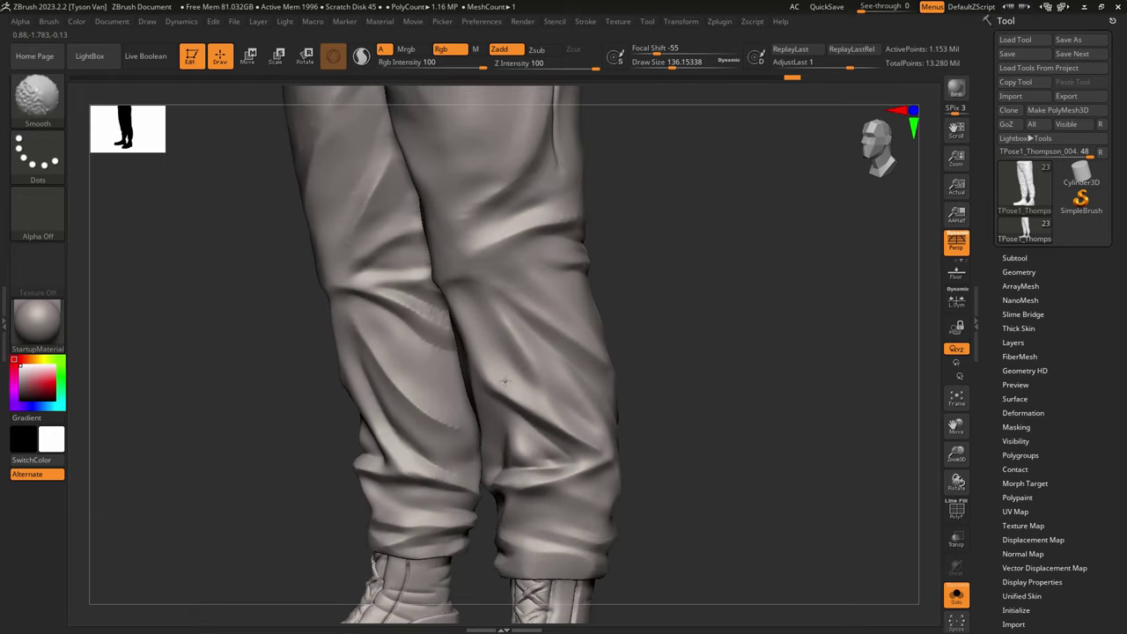
mouse_move(504, 381)
shift+mouse_down()
mouse_move(576, 445)
mouse_move(521, 453)
mouse_move(514, 444)
mouse_move(520, 452)
shift+mouse_up()
Step: Flatten the bulge above the horizontal cuff crease with hPolish at a draw size of about 97 and smooth it
key(b)
key(h)
key(p)
key(s)
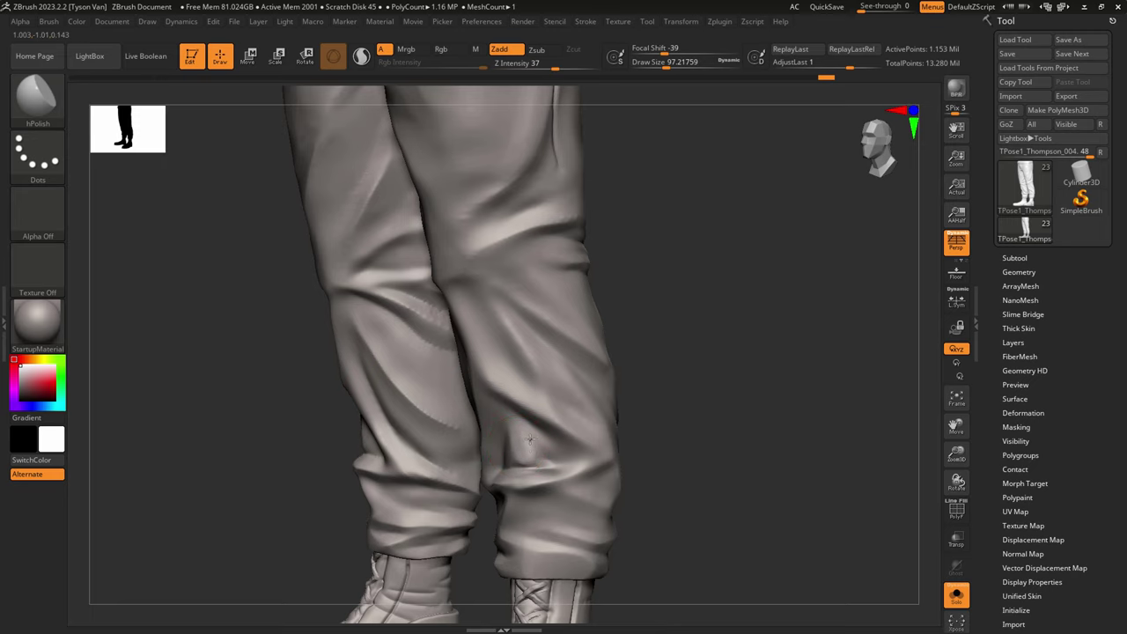
shift+right_drag(542, 457, 515, 465)
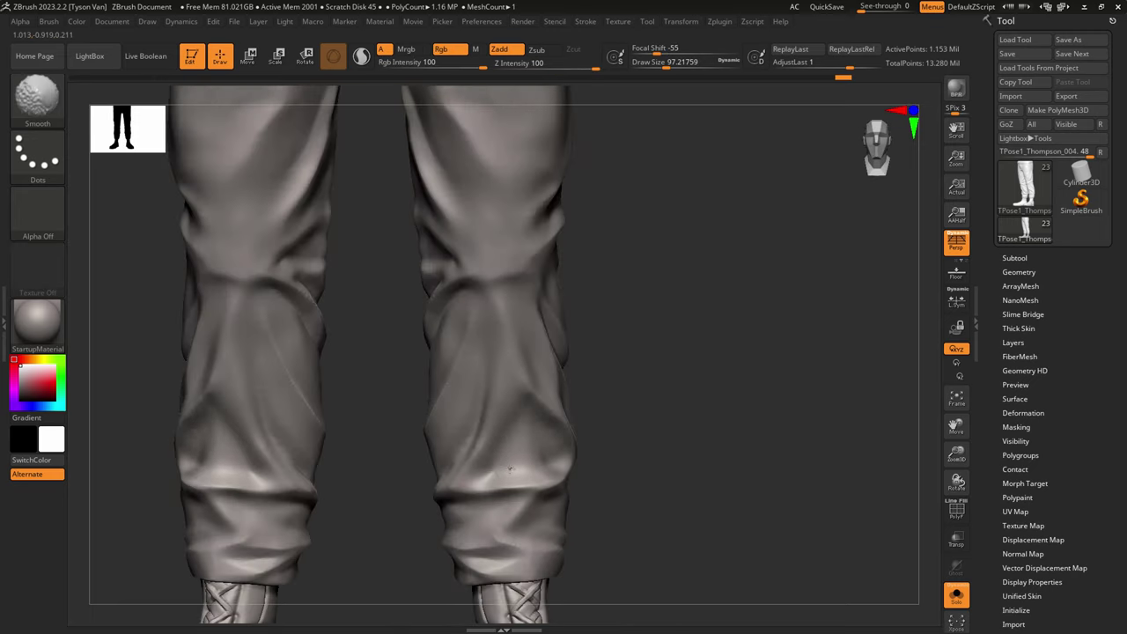
Step: Switch back to DamStandard and refine the crease in the gathered cloth just above the cuff
key(b)
key(d)
key(s)
right_drag(495, 517, 510, 506)
mouse_move(484, 517)
mouse_down()
mouse_move(424, 518)
mouse_move(455, 510)
mouse_up()
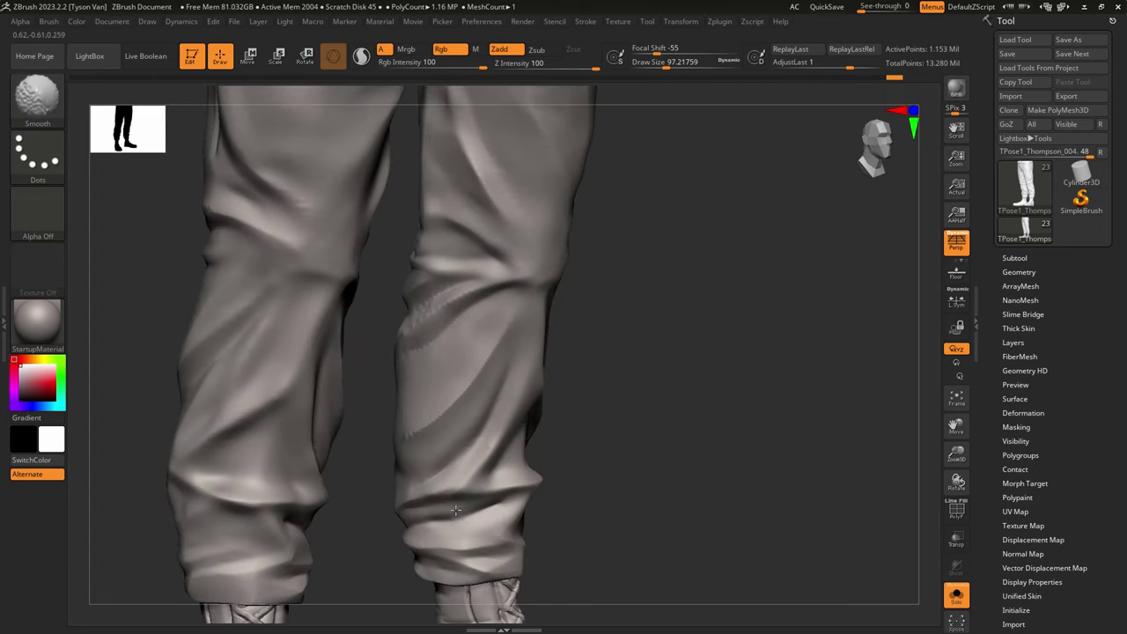
Step: Carve creases from the front of the lower shin toward the outer calf above the cuff and smooth them
right_drag(500, 503, 543, 467)
drag(508, 472, 587, 451)
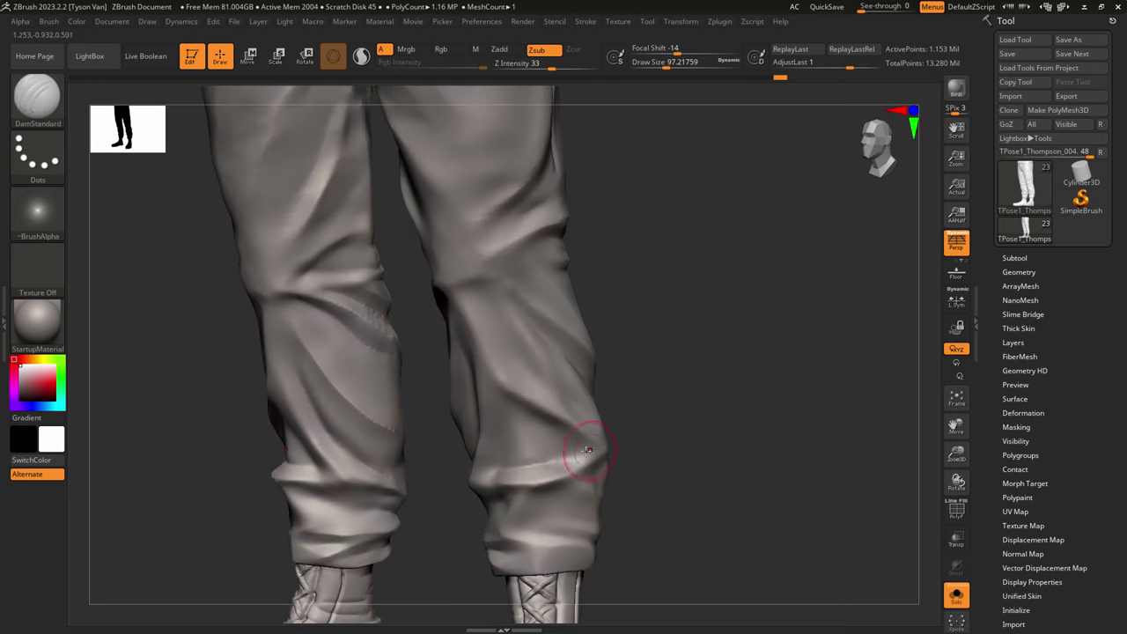
drag(497, 460, 578, 447)
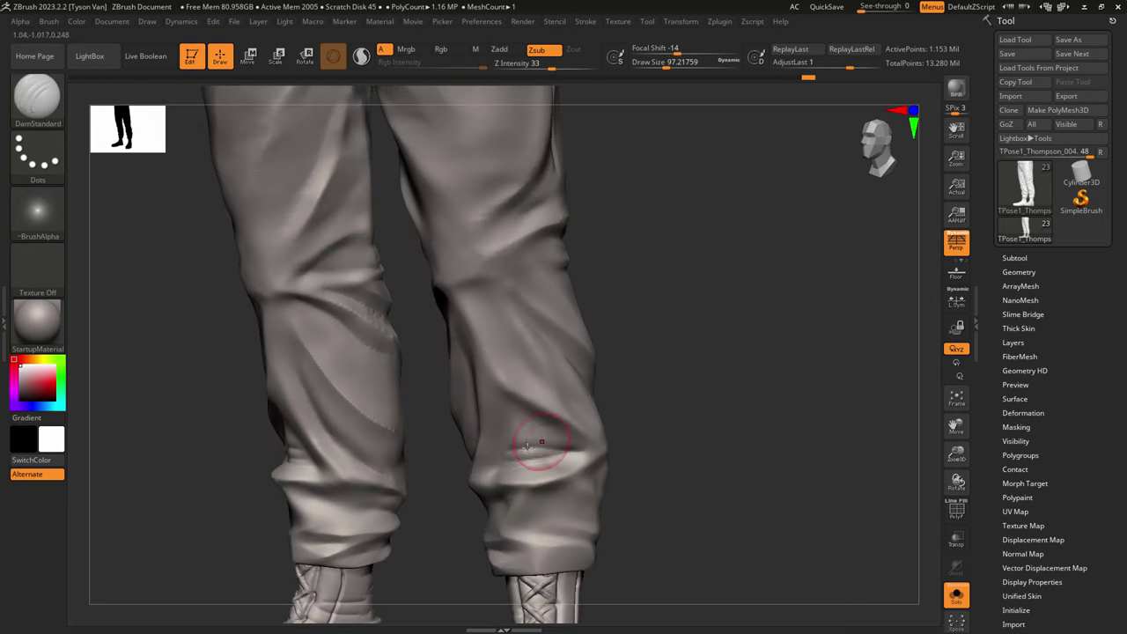
shift+drag(513, 458, 527, 439)
Step: Enlarge the DamStandard brush to a draw size of about 158
right_drag(565, 445, 523, 441)
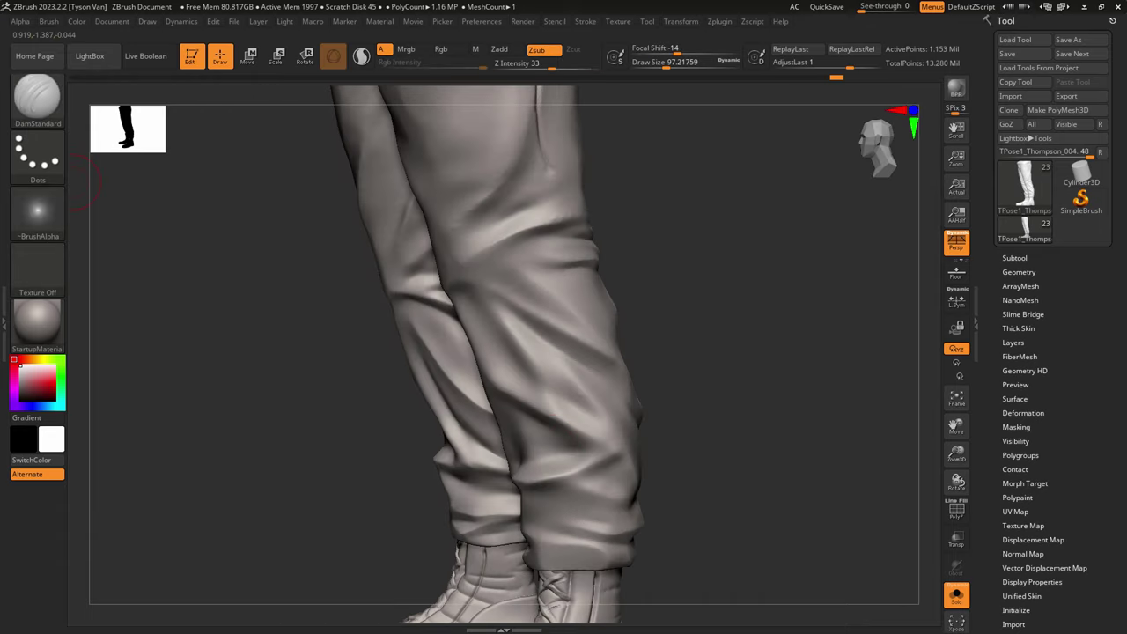
mouse_move(628, 420)
right_down()
mouse_move(674, 400)
mouse_move(643, 394)
right_up()
key(s)
drag(539, 373, 548, 373)
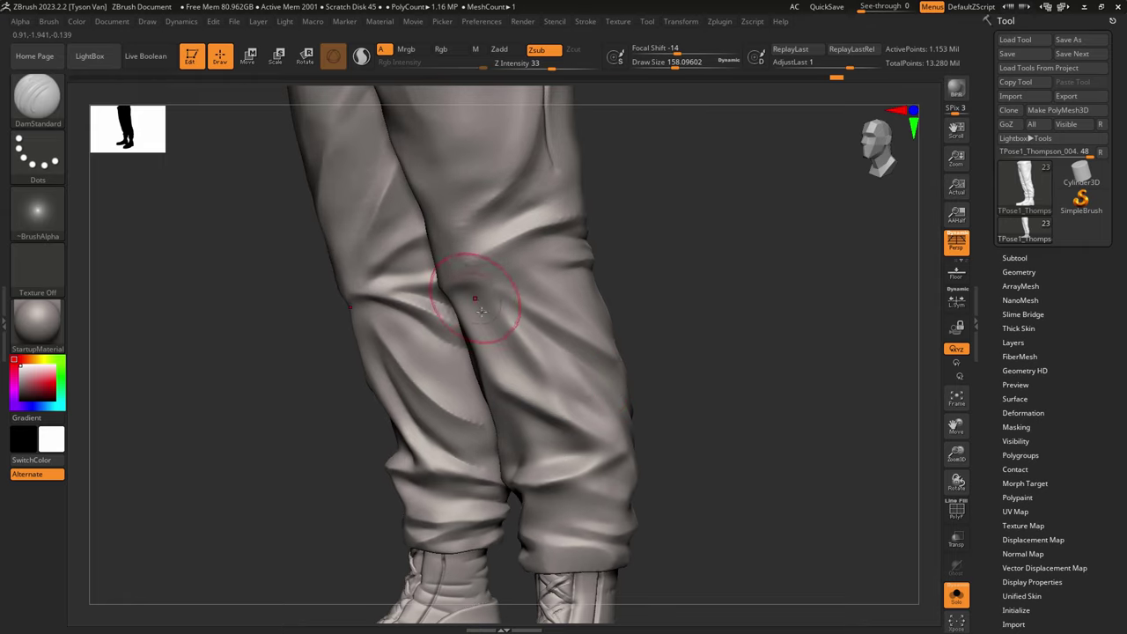
drag(475, 299, 581, 388)
key(ctrl+z)
drag(483, 300, 599, 408)
key(ctrl+z)
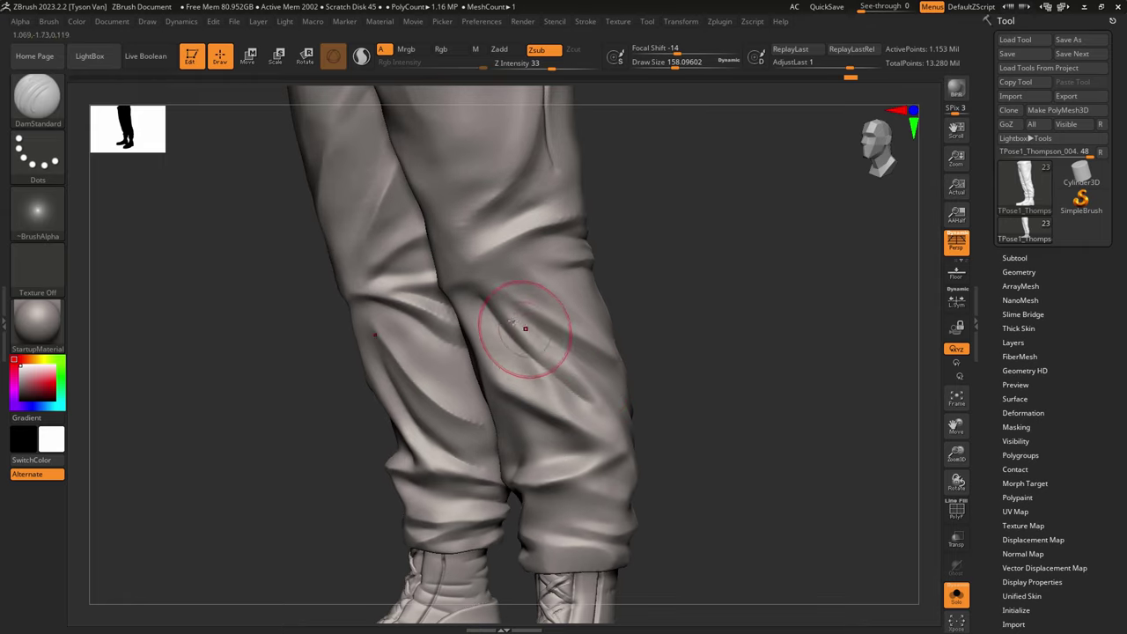
Step: Carve a diagonal crease from the inner knee across the shin, and reduce the draw size to about 97
drag(480, 298, 569, 392)
right_drag(568, 392, 578, 383)
key(s)
drag(579, 383, 570, 384)
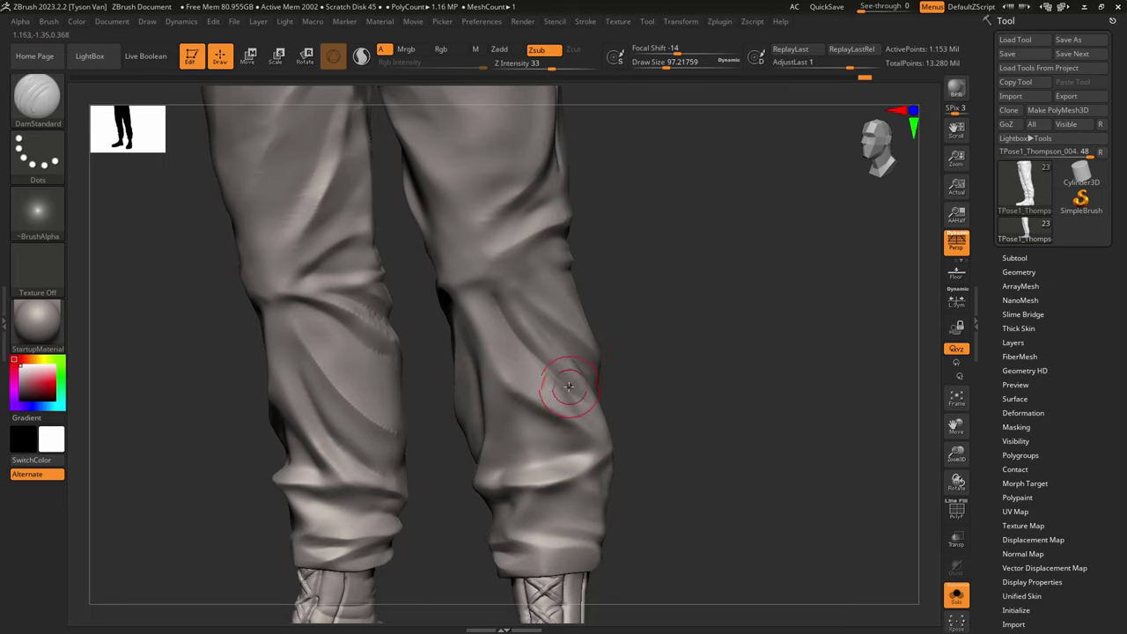
right_drag(570, 387, 547, 371)
Step: Flatten the diagonal shin fold with hPolish and smooth the creases across the shin and outer calf
key(b)
key(h)
key(p)
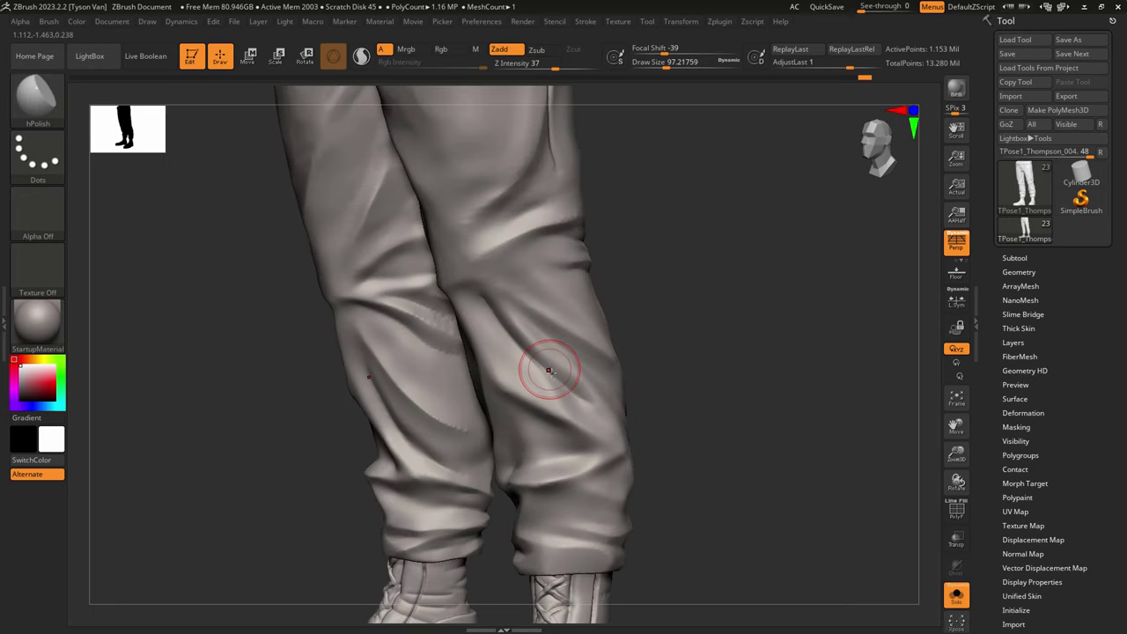
drag(549, 371, 571, 394)
shift+drag(528, 355, 530, 357)
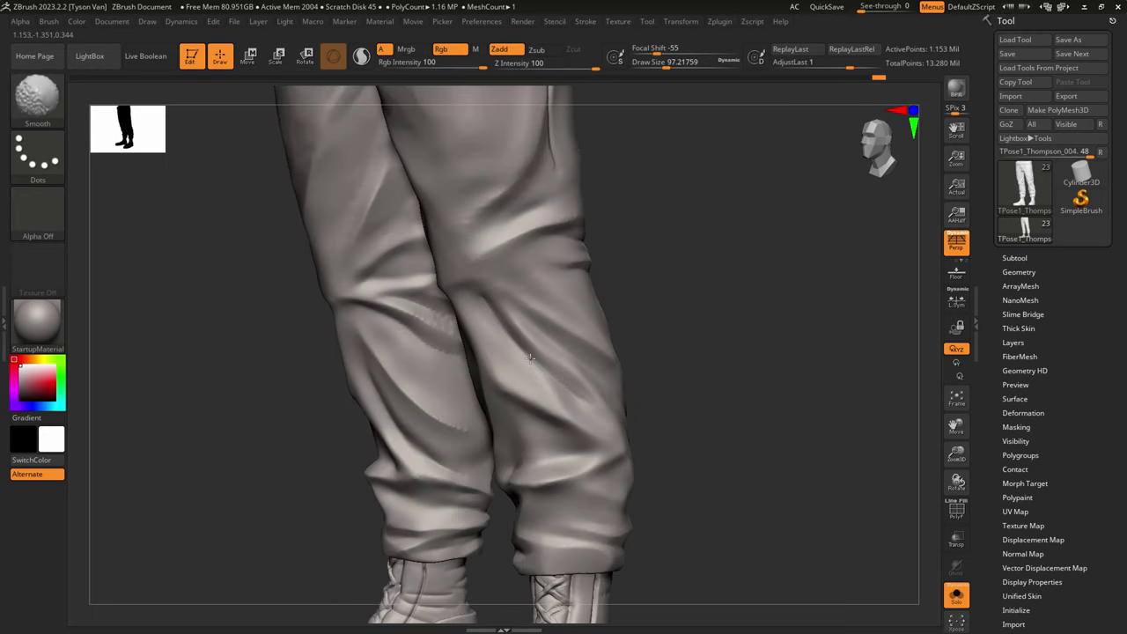
right_drag(607, 424, 551, 382)
shift+drag(560, 341, 617, 394)
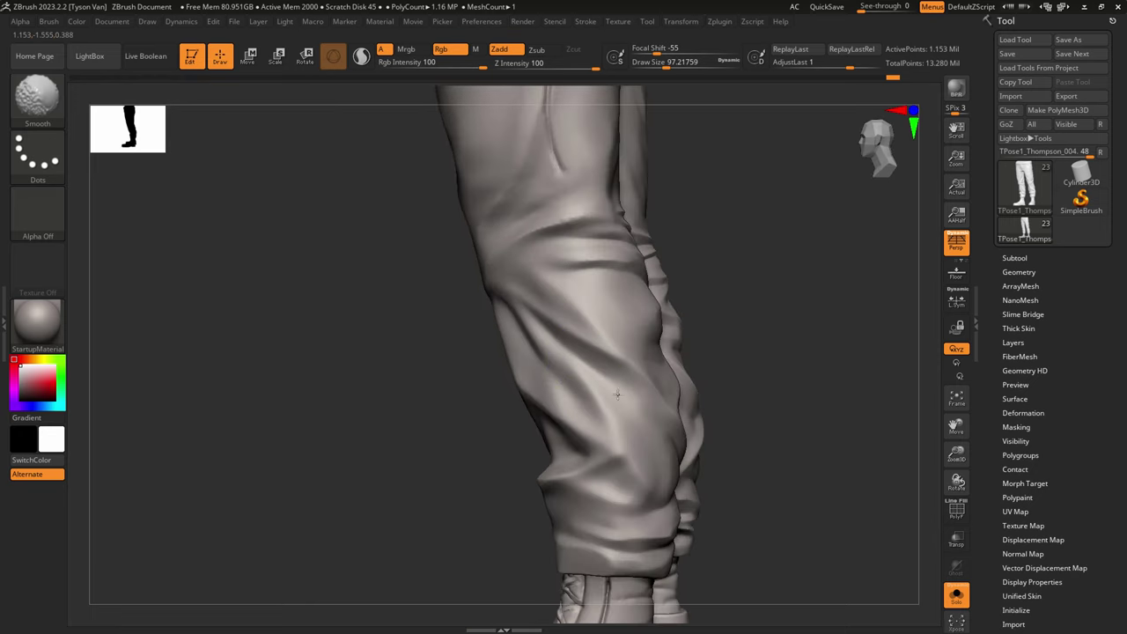
Step: Pull the cloth fold on the back of the calf into shape with SnakeHook at a draw size of about 158
right_drag(625, 406, 606, 412)
key(b)
key(s)
key(h)
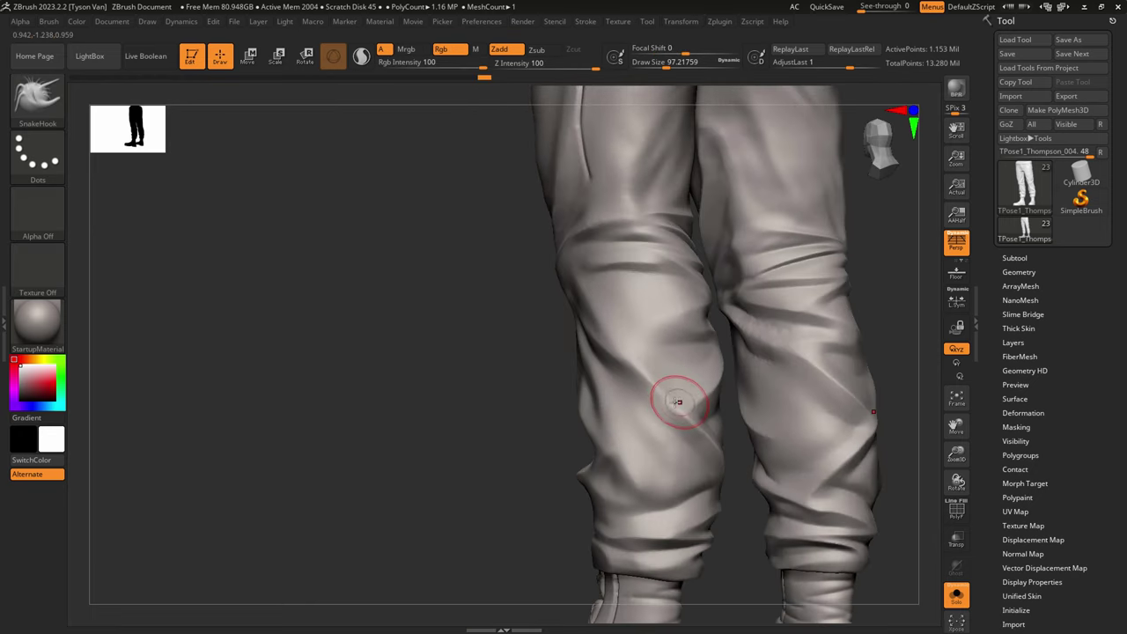
right_drag(677, 401, 664, 399)
key(s)
mouse_move(663, 401)
mouse_down()
mouse_move(678, 391)
mouse_move(701, 413)
mouse_up()
right_drag(702, 414, 716, 420)
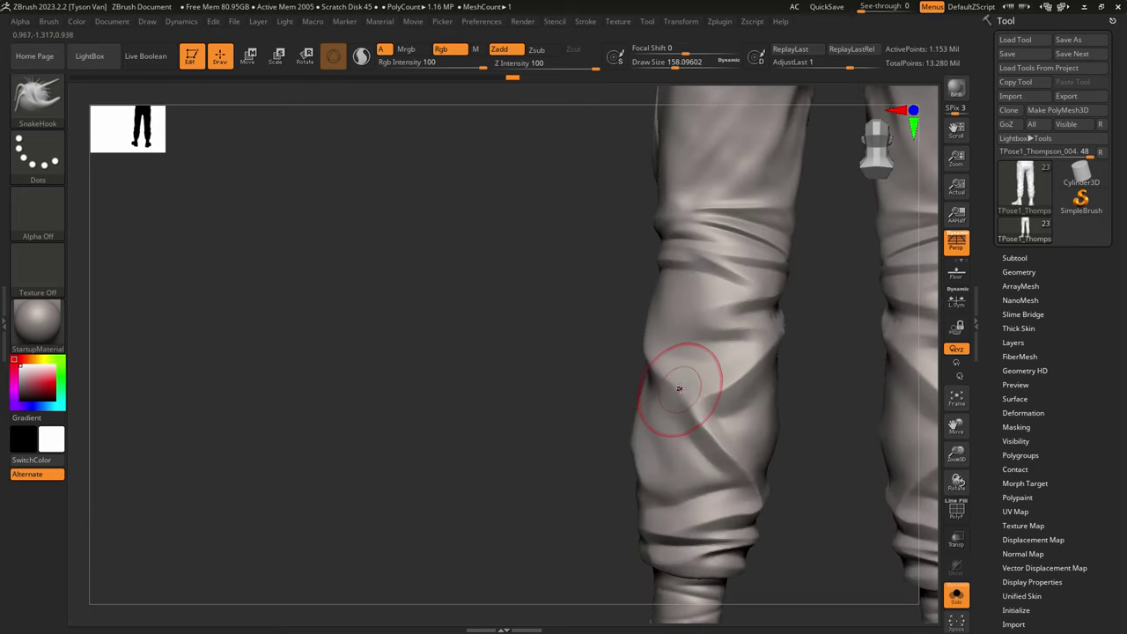
drag(669, 392, 669, 361)
key(s)
mouse_move(696, 363)
right_down()
mouse_move(707, 364)
mouse_move(695, 361)
right_up()
Step: Carve a crease beside the fold on the back of the calf with DamStandard at a draw size of about 120
key(b)
key(d)
key(s)
key(s)
mouse_move(678, 354)
mouse_down()
mouse_move(754, 328)
mouse_move(691, 361)
mouse_up()
right_drag(691, 361, 706, 378)
Step: Carve slanted creases around the outer lower calf just above the cuff
drag(609, 450, 712, 481)
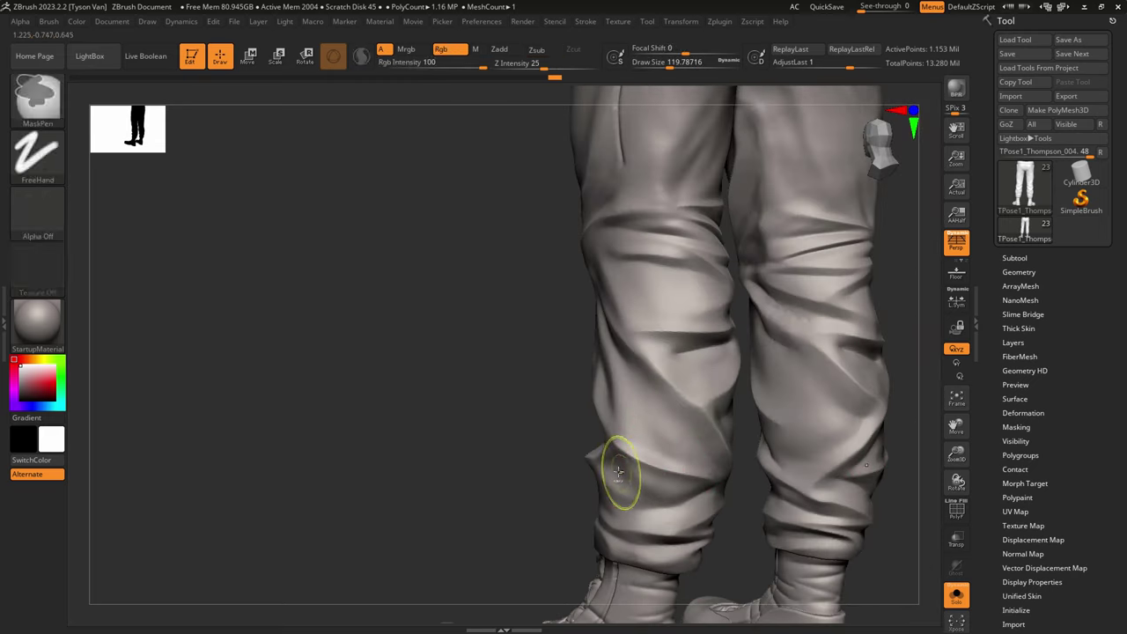
drag(613, 470, 696, 490)
drag(596, 473, 704, 525)
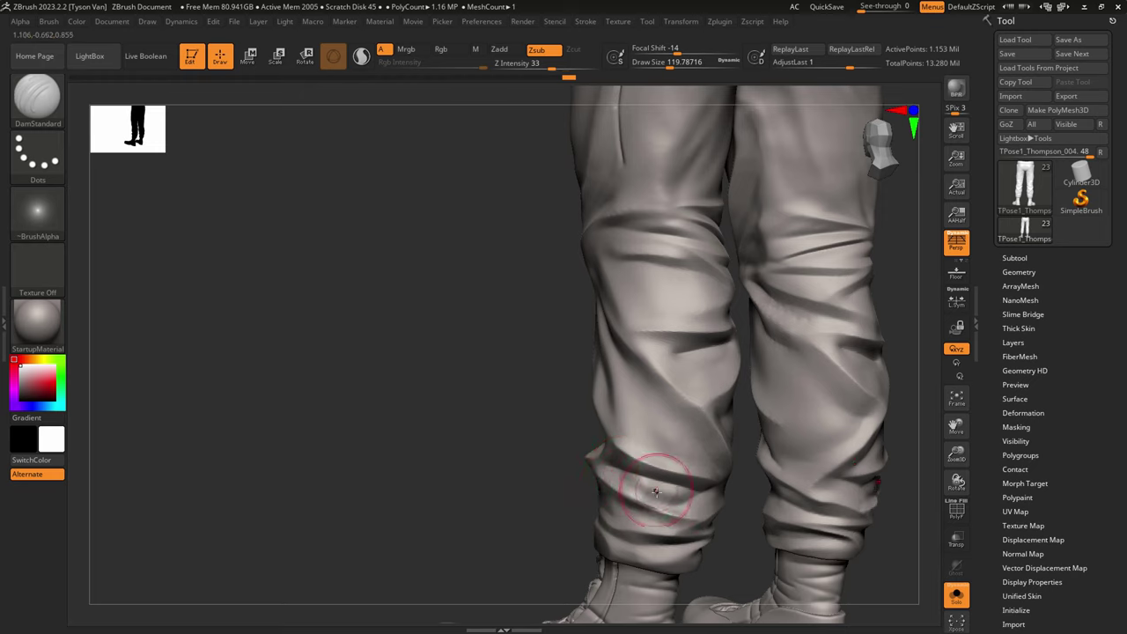
Step: Flatten the folds above the cuff with hPolish at a draw size of about 51 and smooth the creases
key(b)
key(h)
key(p)
key(s)
mouse_move(654, 493)
mouse_down()
mouse_move(641, 493)
mouse_move(660, 496)
mouse_up()
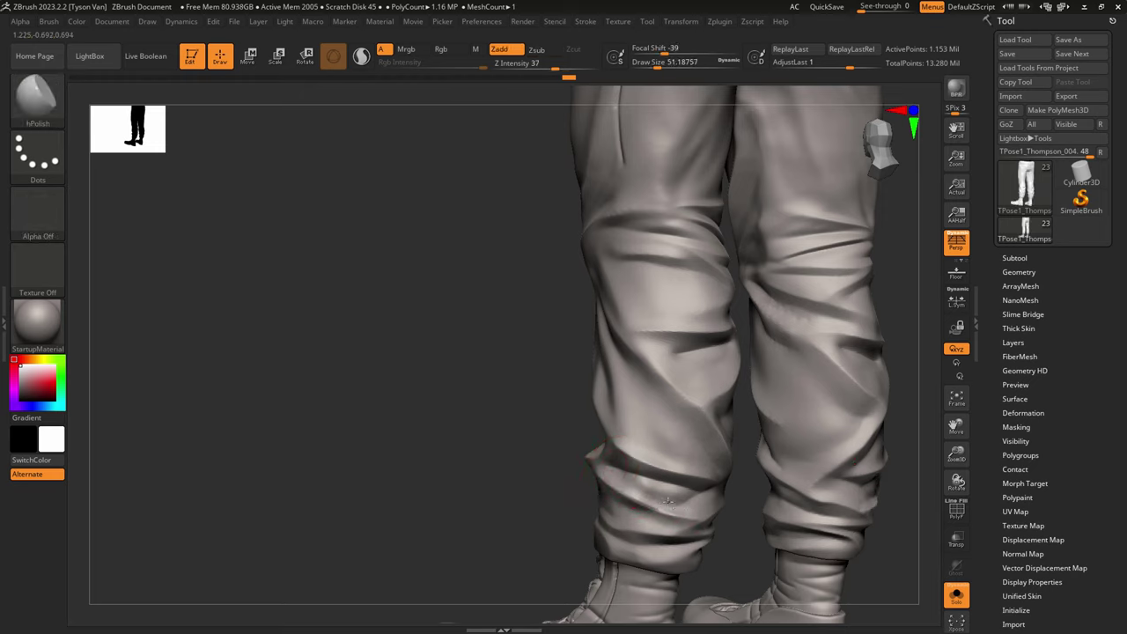
key(shift)
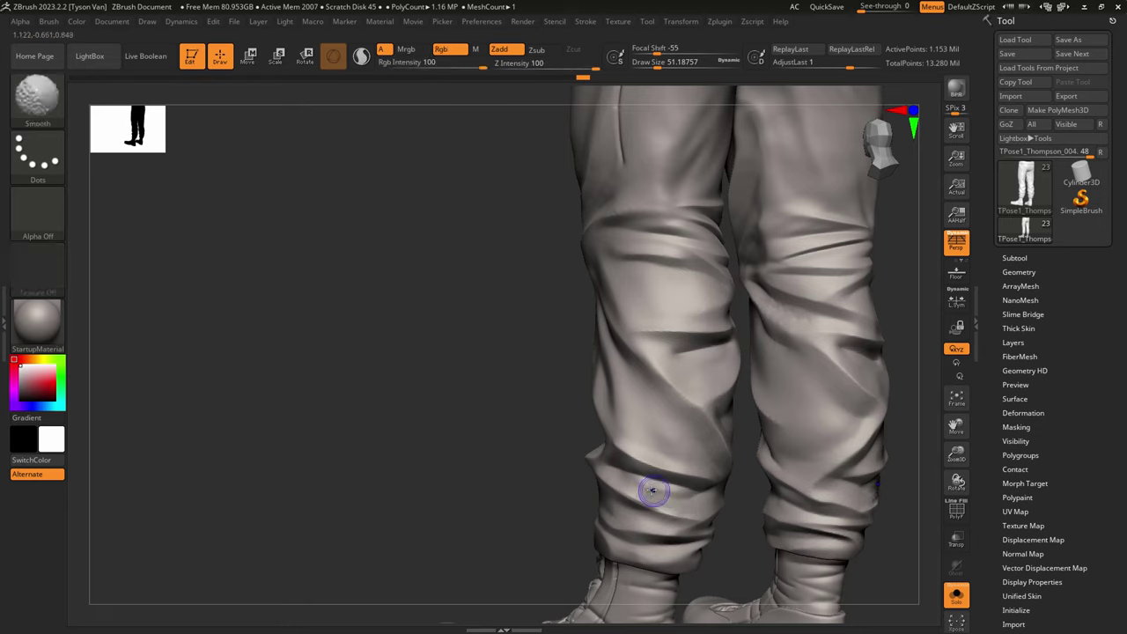
shift+drag(629, 478, 644, 481)
Step: Polish the folds on the outer side and front of the lower shin above the cuff
right_drag(629, 478, 565, 483)
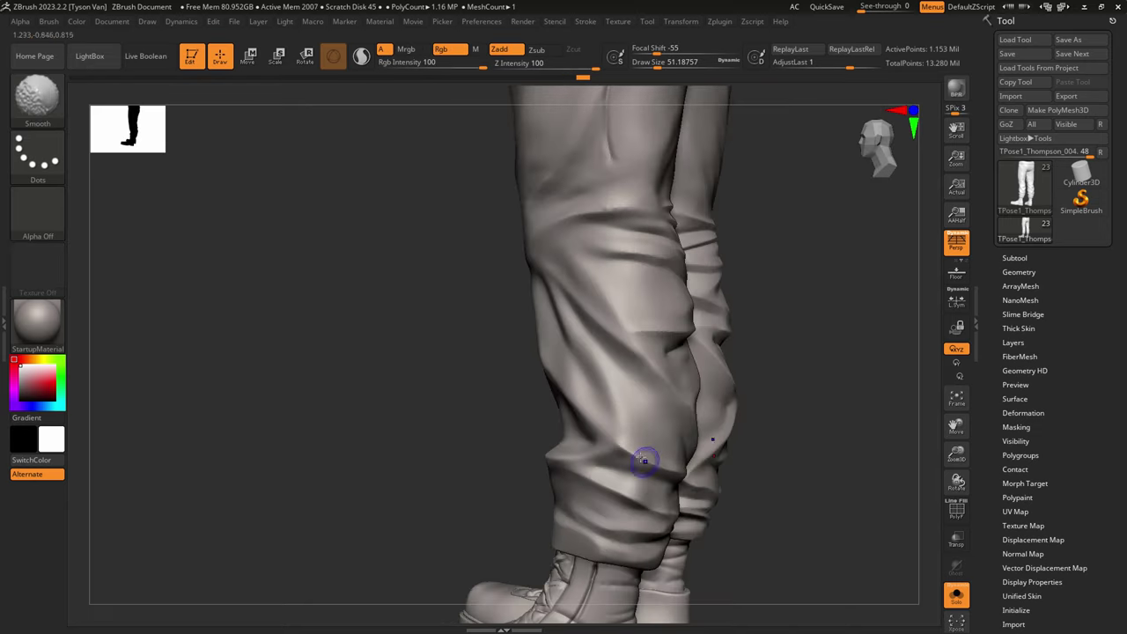
mouse_move(637, 471)
right_down()
mouse_move(689, 473)
mouse_move(663, 428)
mouse_move(644, 454)
right_up()
drag(591, 467, 592, 476)
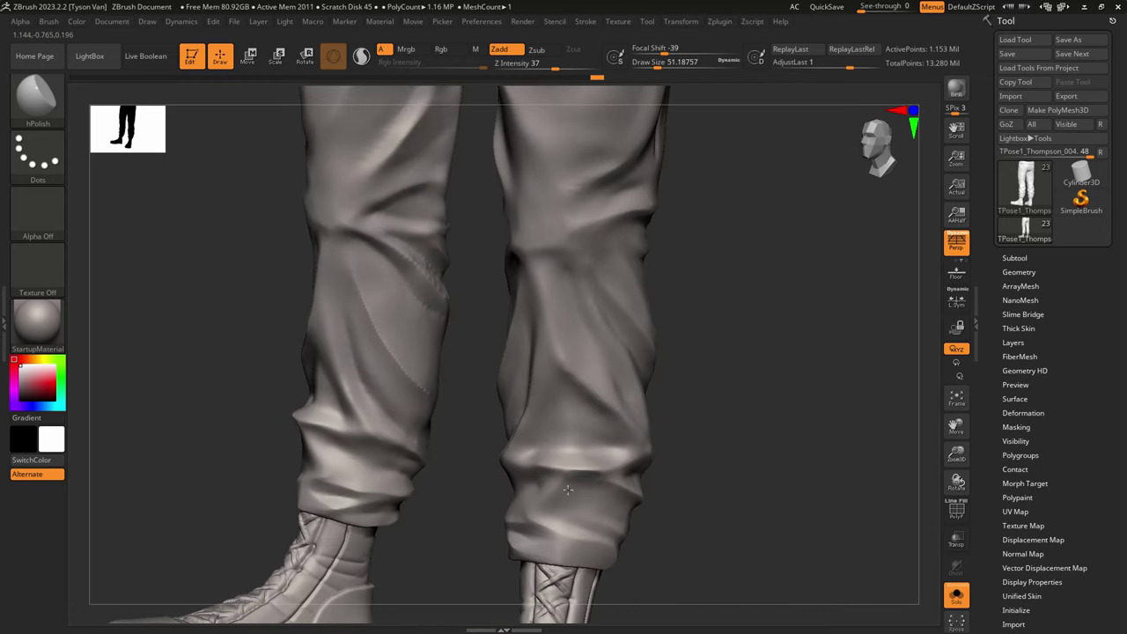
drag(570, 502, 560, 522)
Step: Switch to the DamStandard brush with a draw size of about 116
right_drag(577, 518, 553, 511)
key(b)
key(d)
key(s)
key(s)
drag(555, 509, 602, 462)
key(ctrl+z)
drag(521, 517, 579, 486)
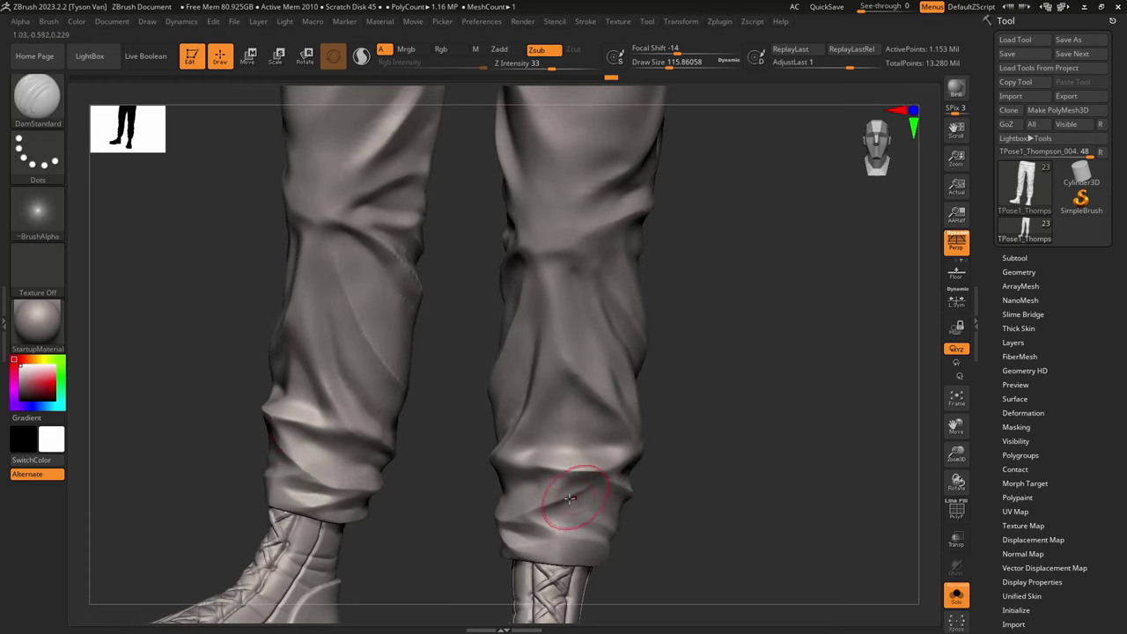
key(ctrl+z)
Step: Carve creases around the front and outer side of the trouser leg between the lowest shin fold and the cuff
mouse_move(516, 519)
mouse_down()
mouse_move(578, 490)
mouse_move(523, 482)
mouse_move(521, 503)
mouse_up()
right_drag(629, 493, 591, 495)
drag(555, 517, 632, 521)
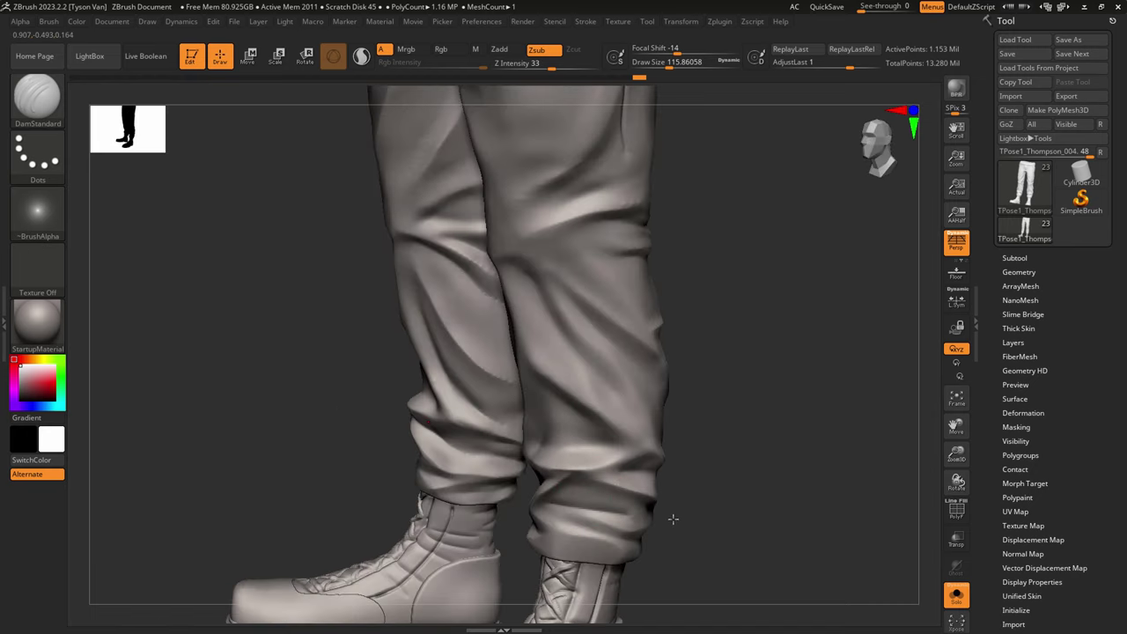
mouse_move(542, 509)
mouse_down()
mouse_move(631, 536)
mouse_move(634, 547)
mouse_up()
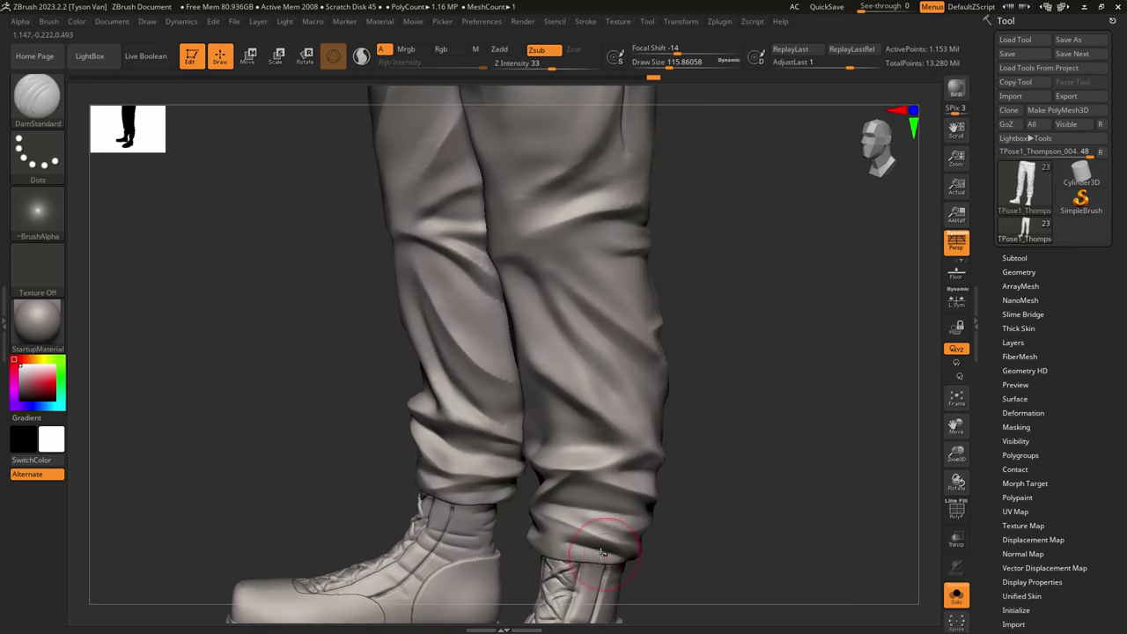
drag(564, 531, 627, 525)
key(shift)
Step: Reshape the silhouette of the lower shin folds with SnakeHook at a draw size of about 228
mouse_move(655, 510)
ctrl+right_down()
mouse_move(599, 493)
mouse_move(629, 494)
mouse_move(607, 479)
ctrl+right_up()
key(b)
key(s)
key(h)
key(s)
drag(607, 478, 622, 478)
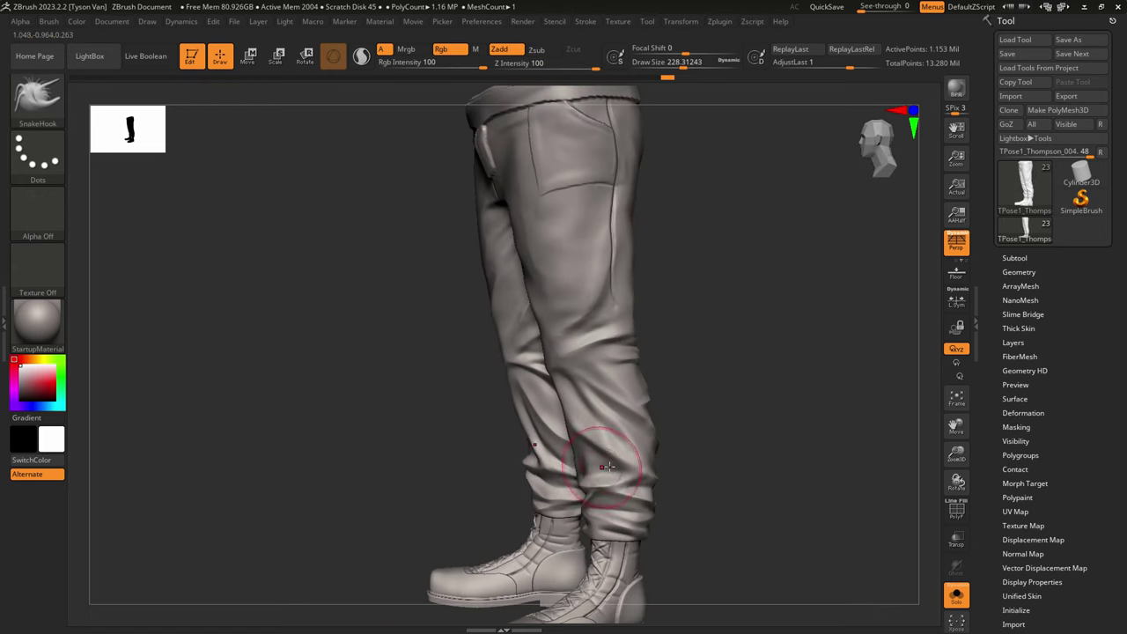
right_drag(607, 471, 665, 468)
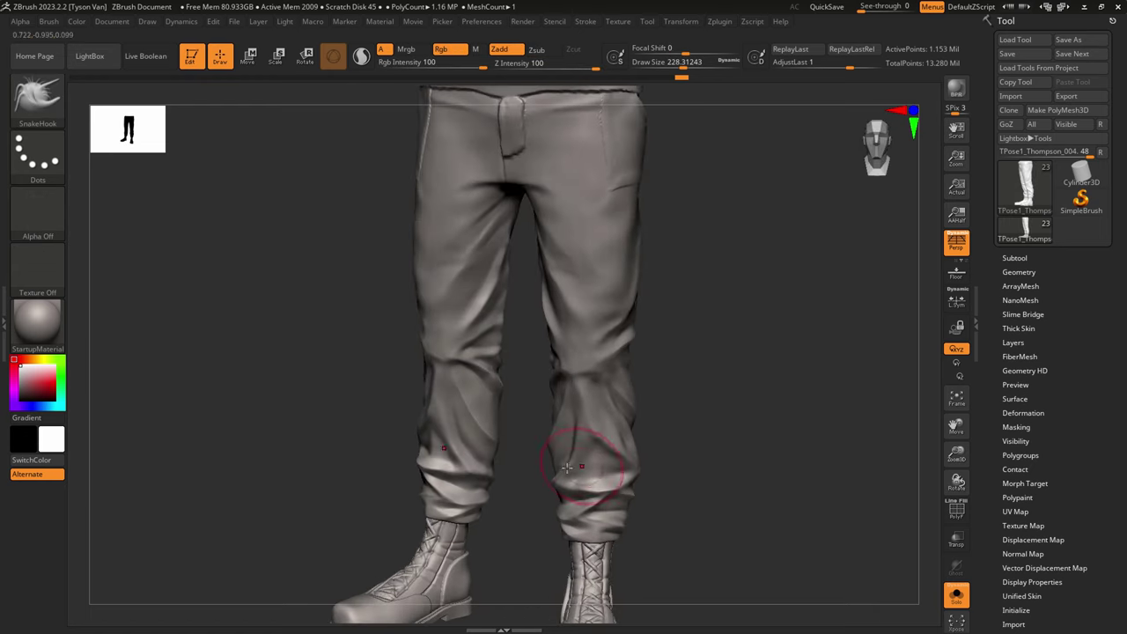
drag(574, 463, 558, 447)
right_drag(626, 413, 639, 336)
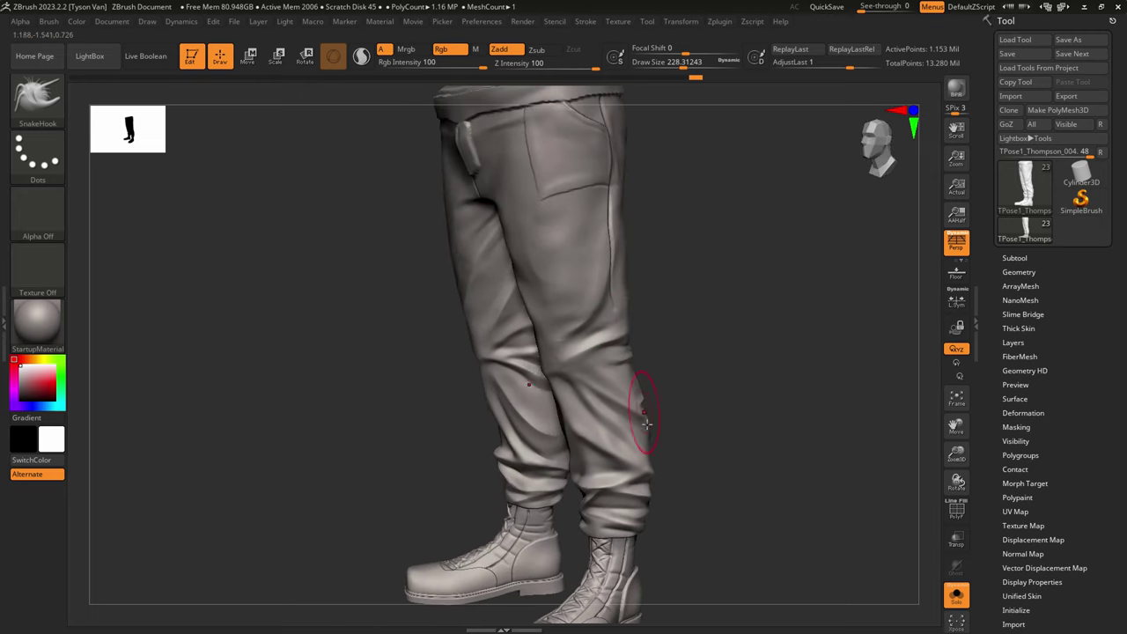
right_drag(637, 274, 616, 280)
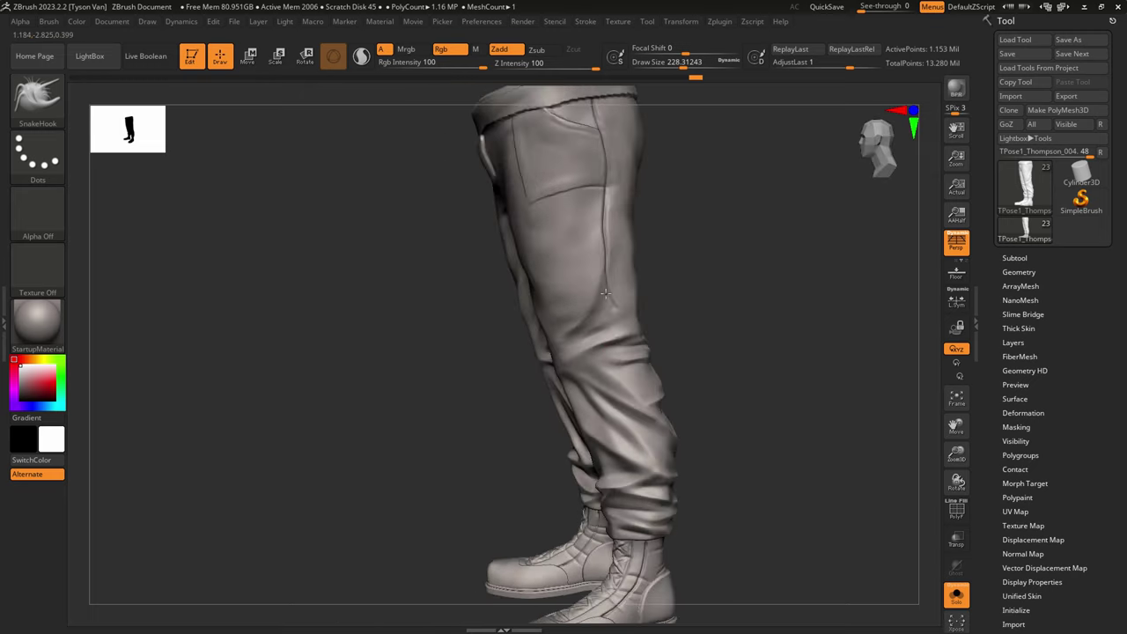
Step: Reduce the draw size to about 62 and load the Slash1 brush from the brush library's Slash folder
key(b)
key(d)
key(s)
key(s)
mouse_move(621, 308)
mouse_down()
mouse_move(599, 308)
mouse_move(610, 299)
mouse_up()
key(s)
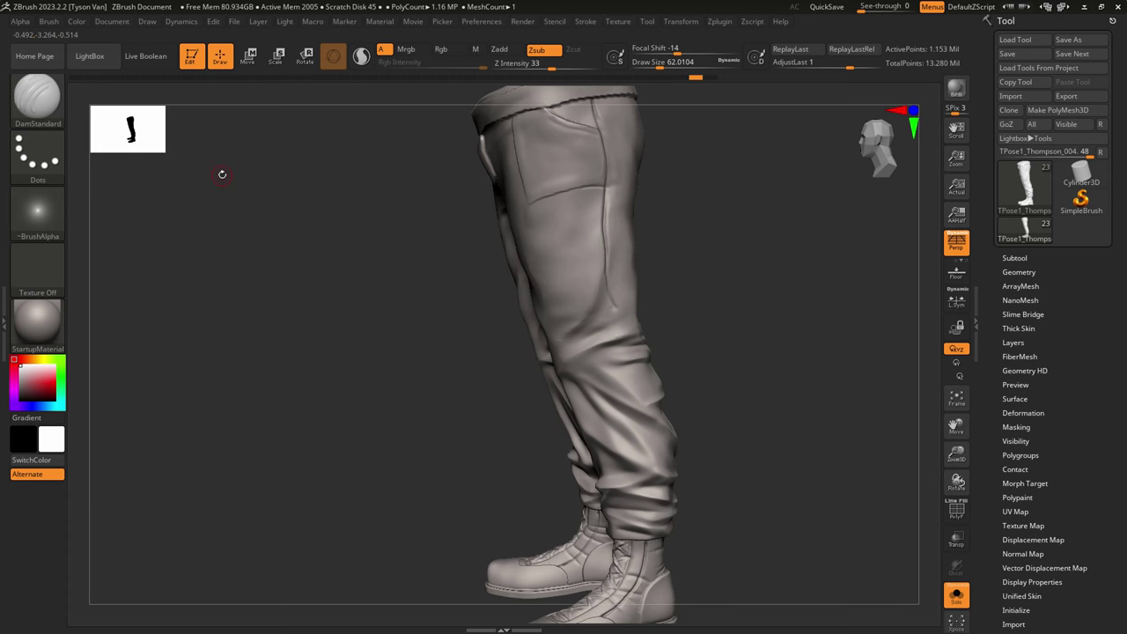
key(comma)
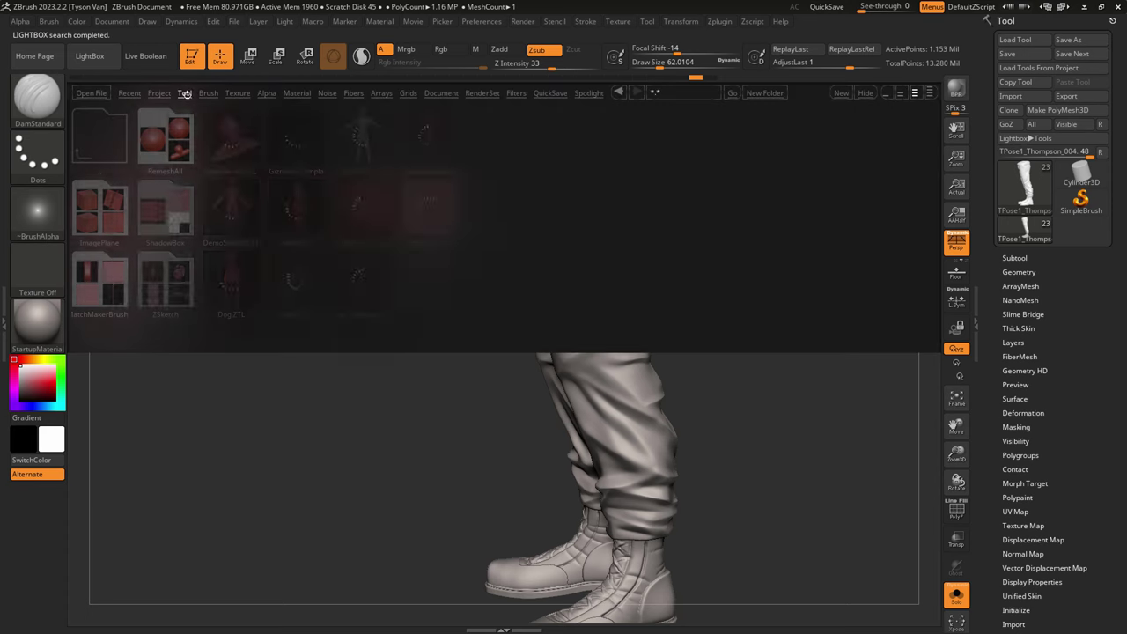
click(209, 93)
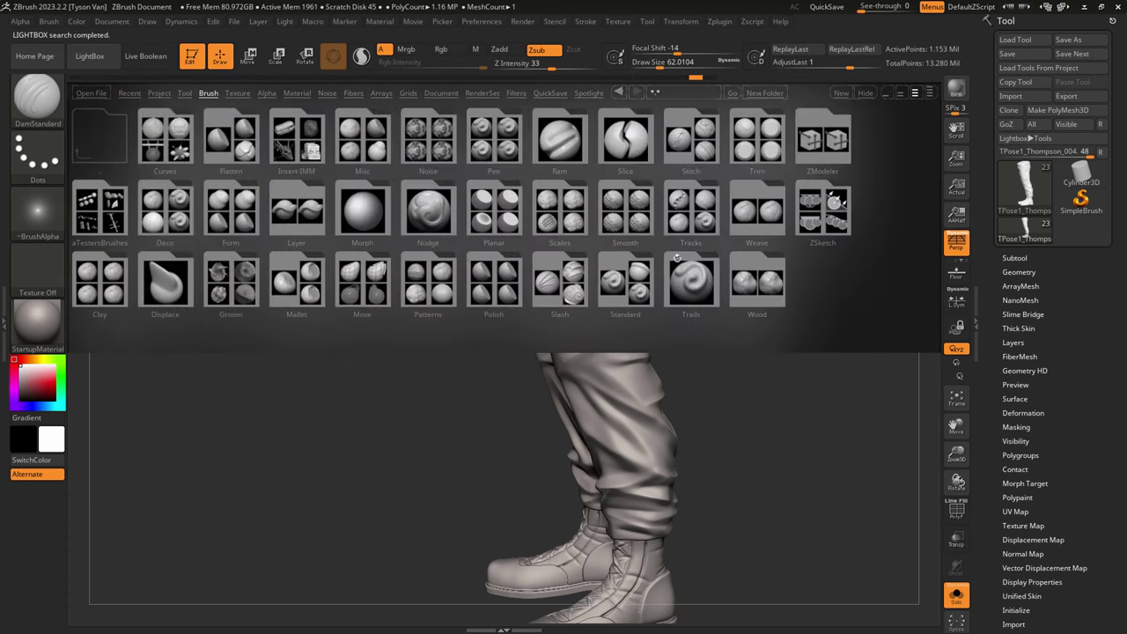
double_click(560, 292)
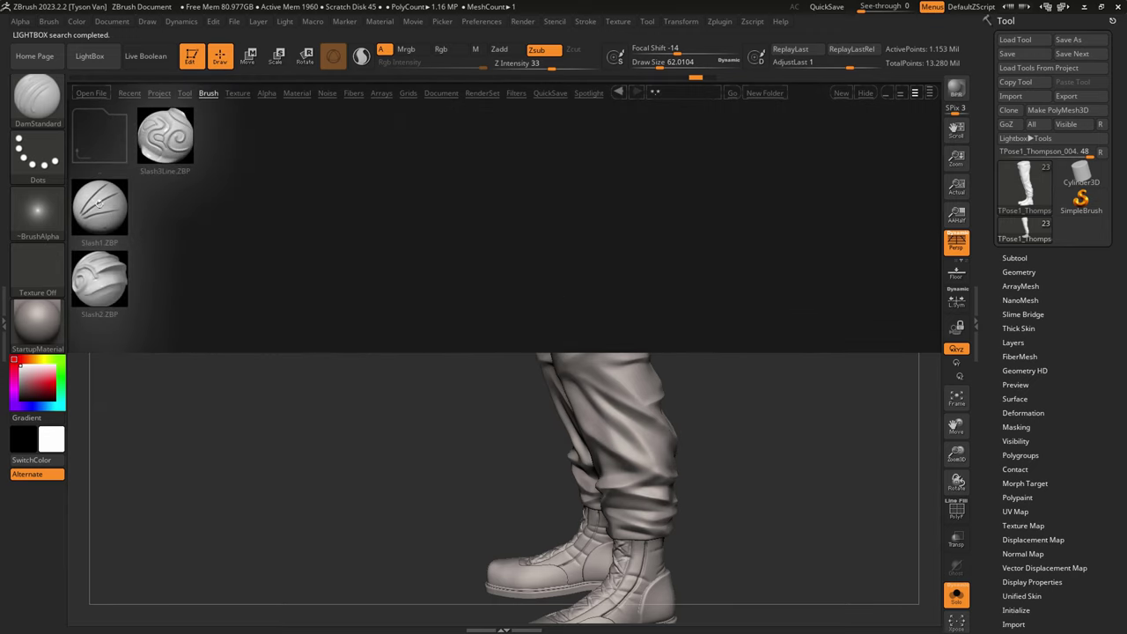
double_click(99, 208)
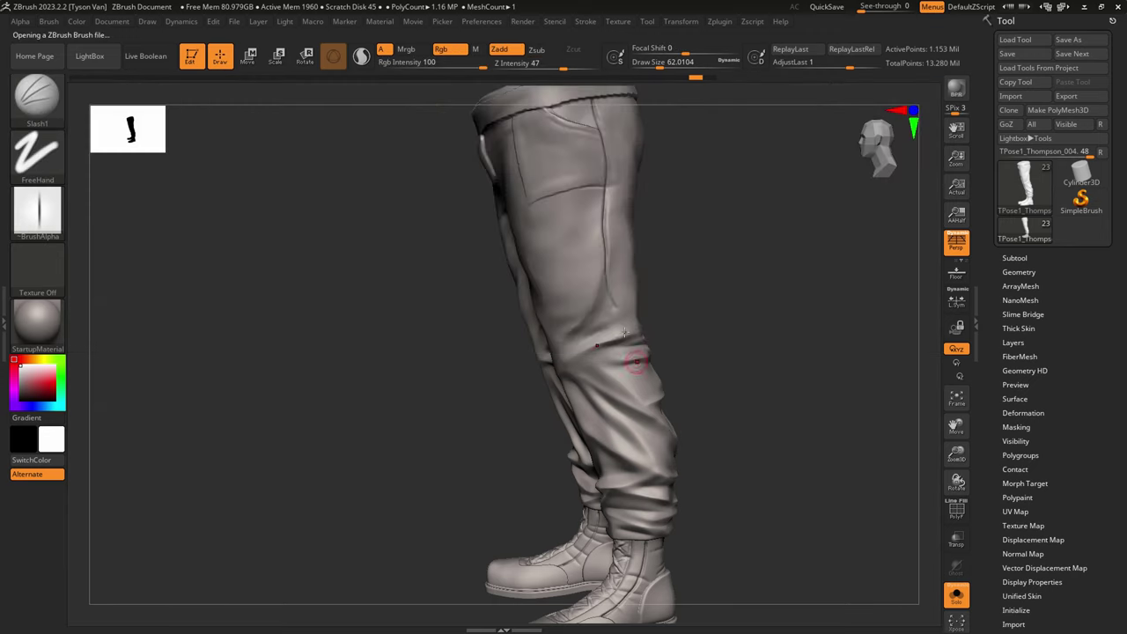
Step: Lower the brush's Z Intensity to 23 and extend the outer side seam from the thigh down to the cuff
right_drag(608, 293, 595, 287)
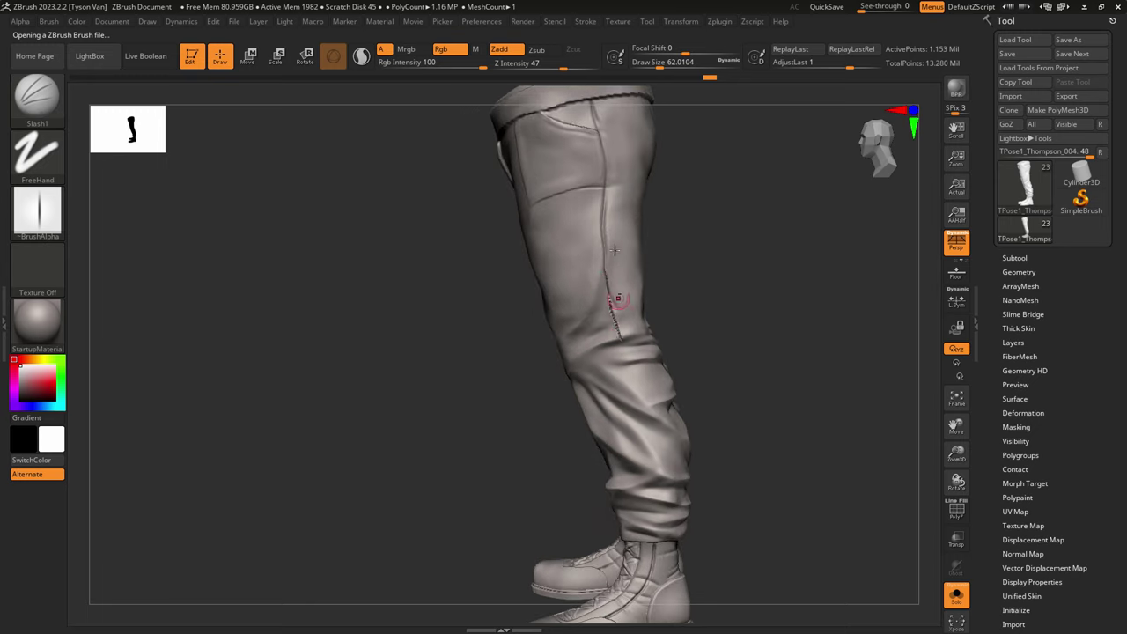
click(542, 66)
key(ctrl+z)
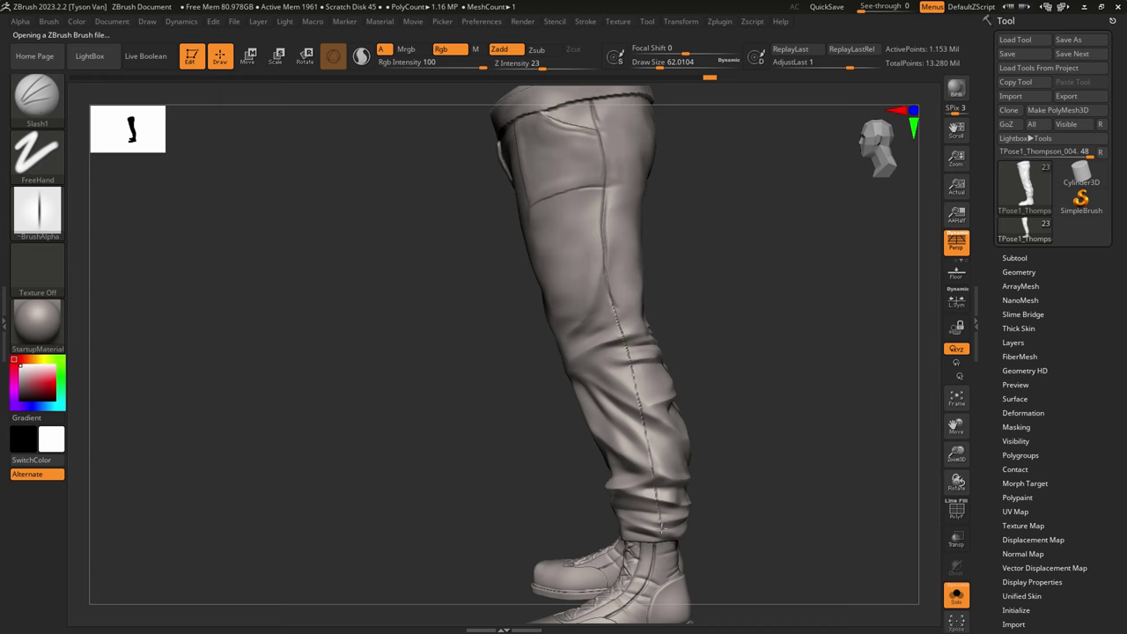
right_drag(660, 529, 699, 501)
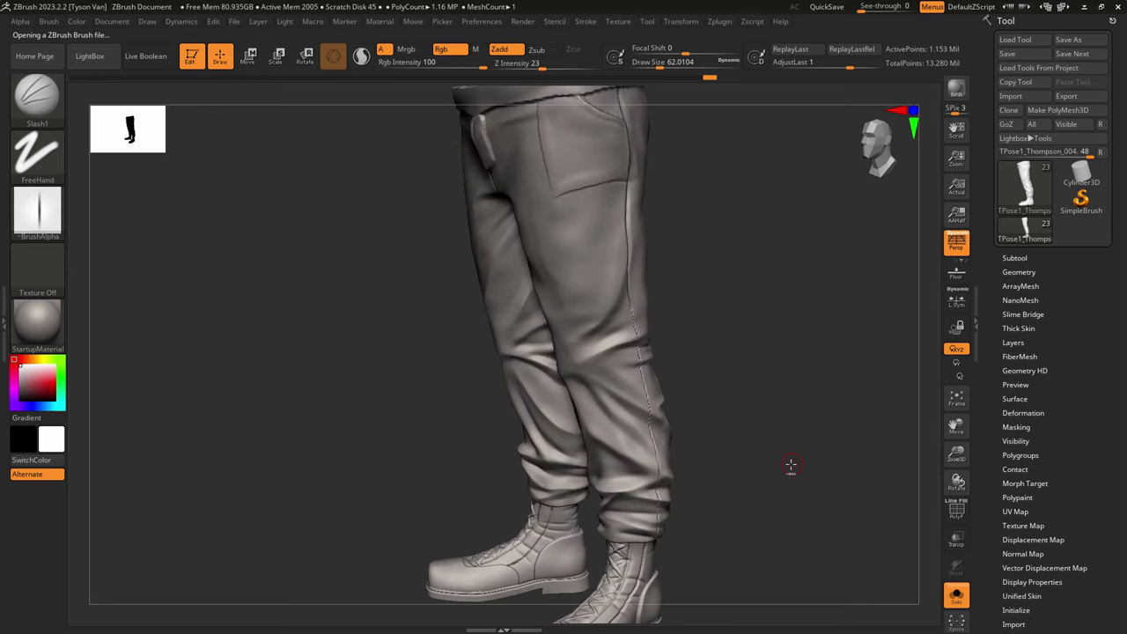
Step: Remesh the trousers and boots with DynaMesh at a resolution of 400
click(1019, 272)
key(shift+f)
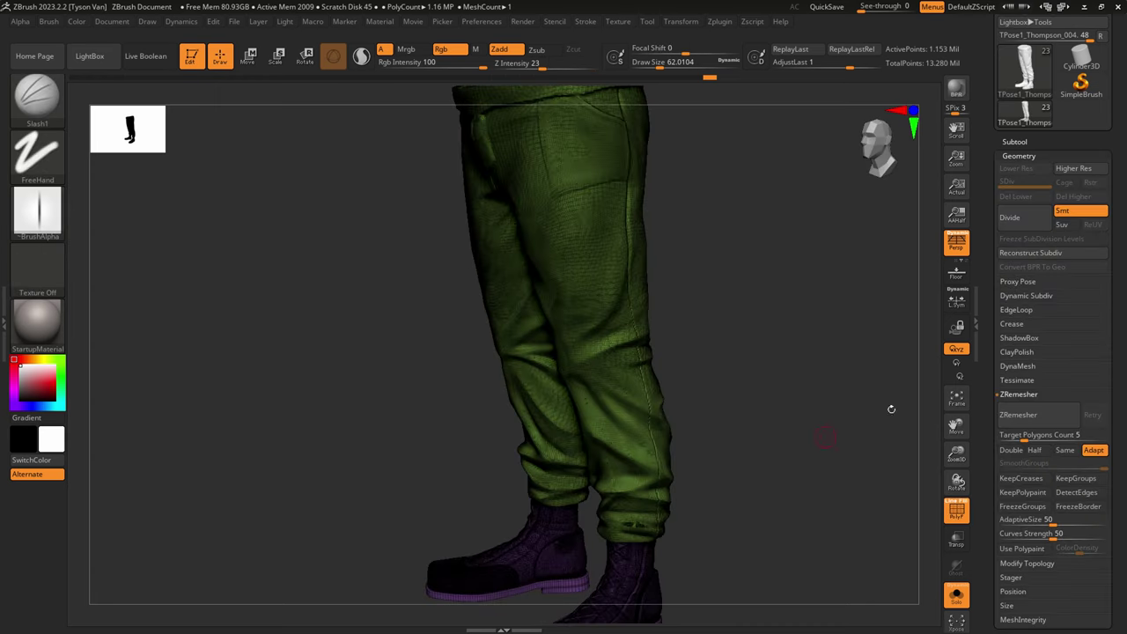
click(1021, 366)
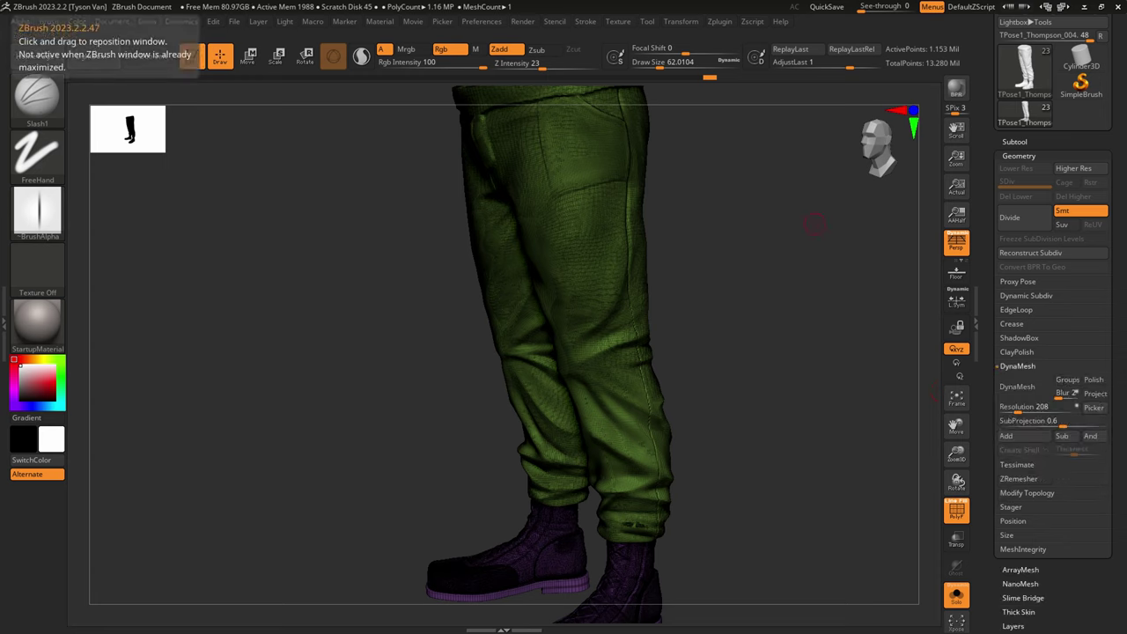
click(1020, 382)
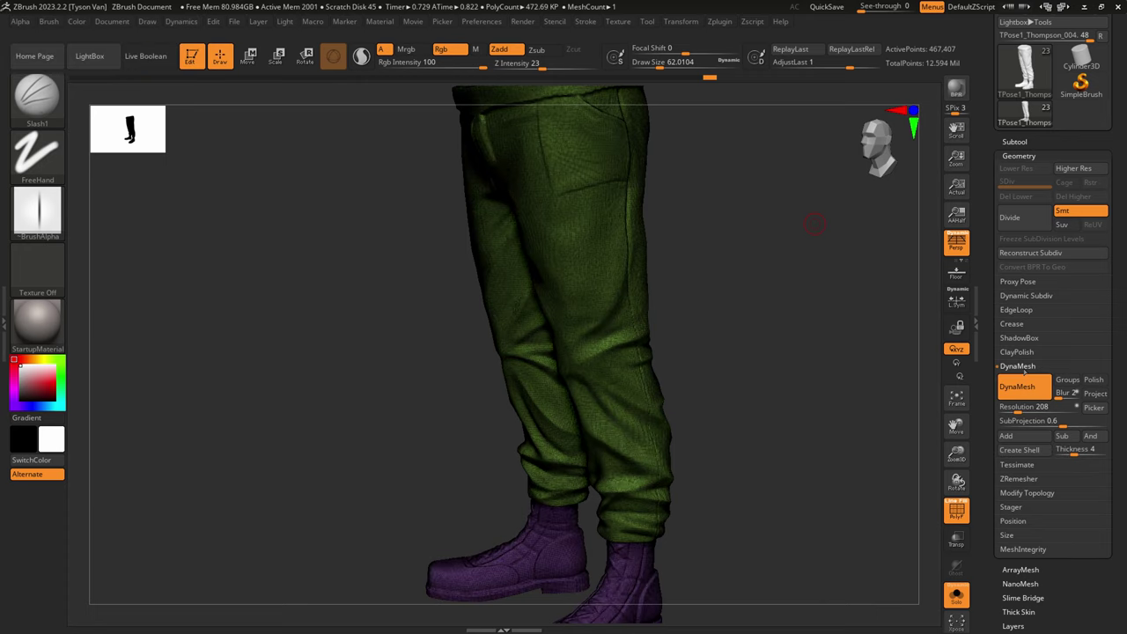
key(ctrl+z)
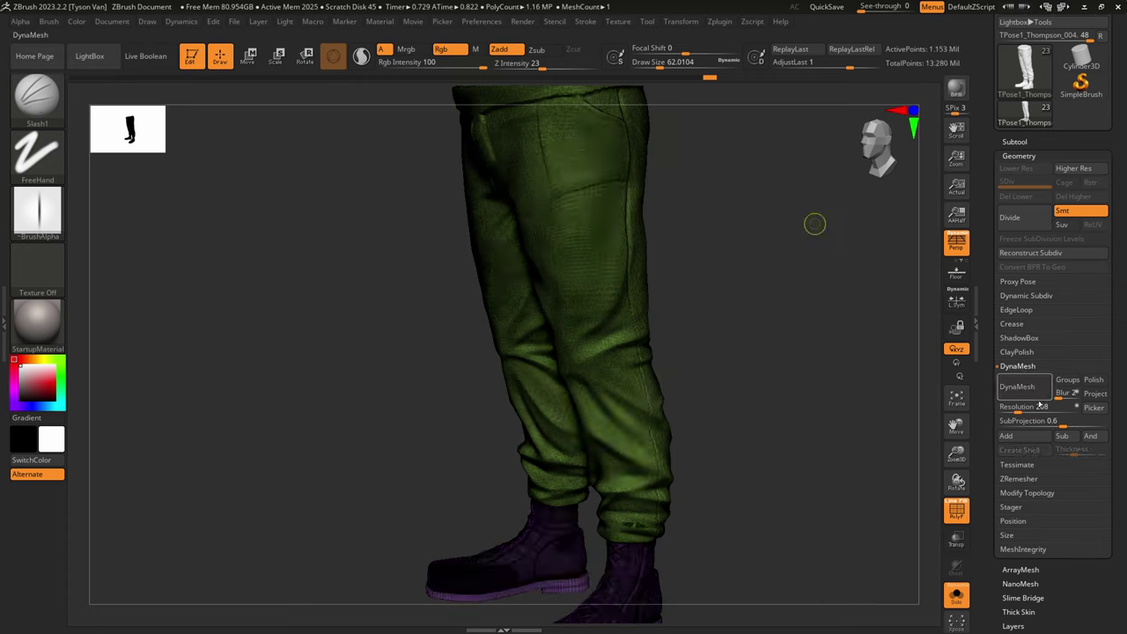
drag(1018, 408, 1023, 409)
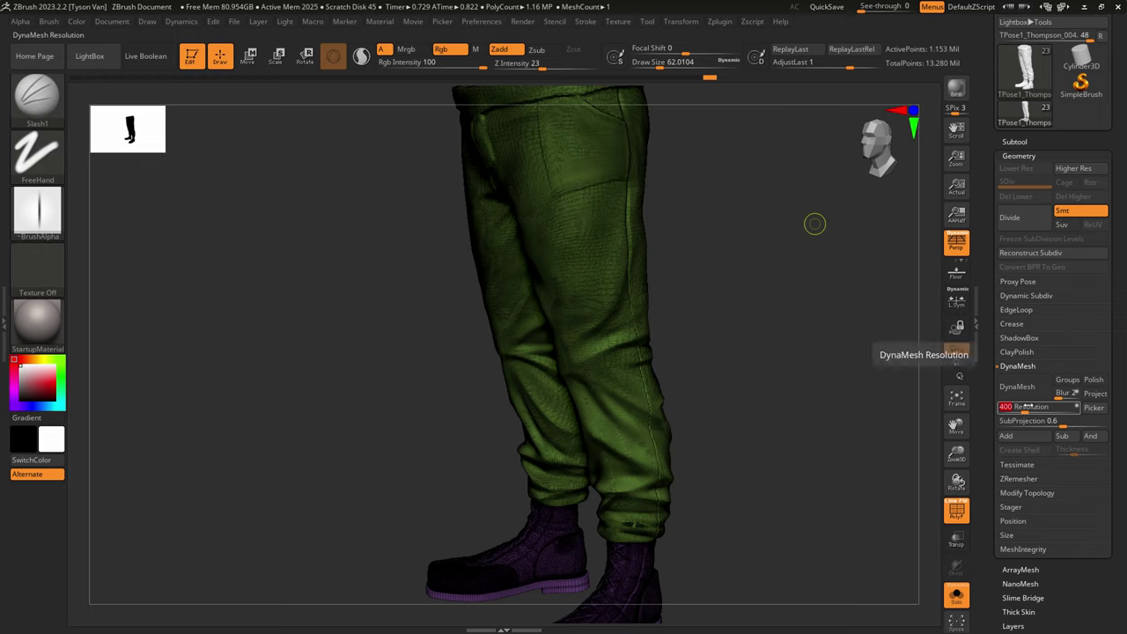
key(Return)
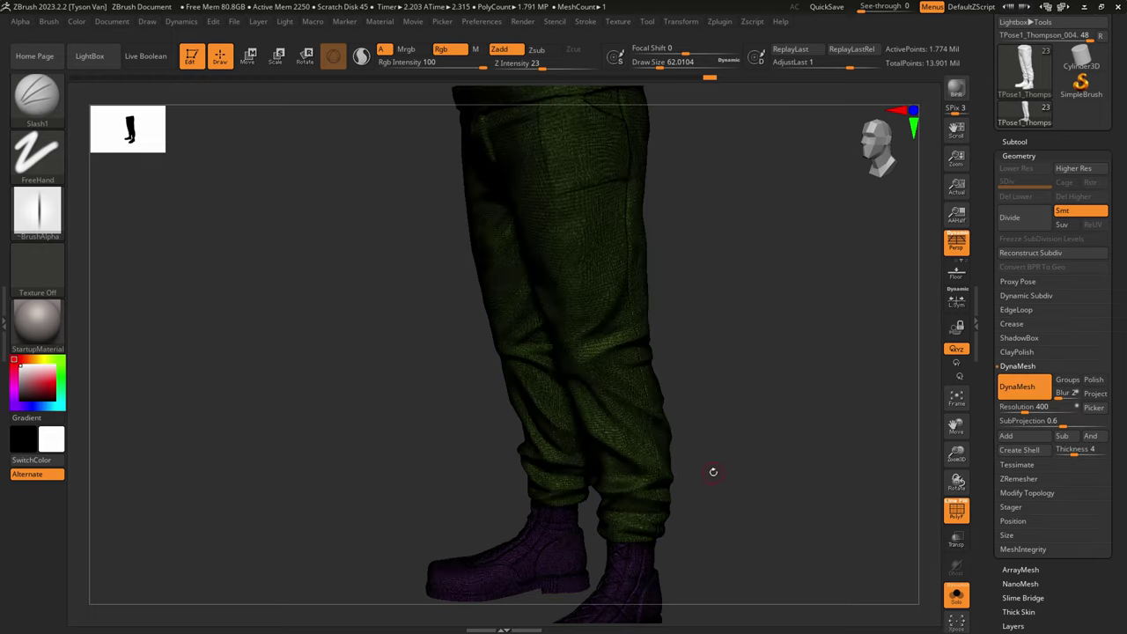
right_drag(663, 492, 607, 484)
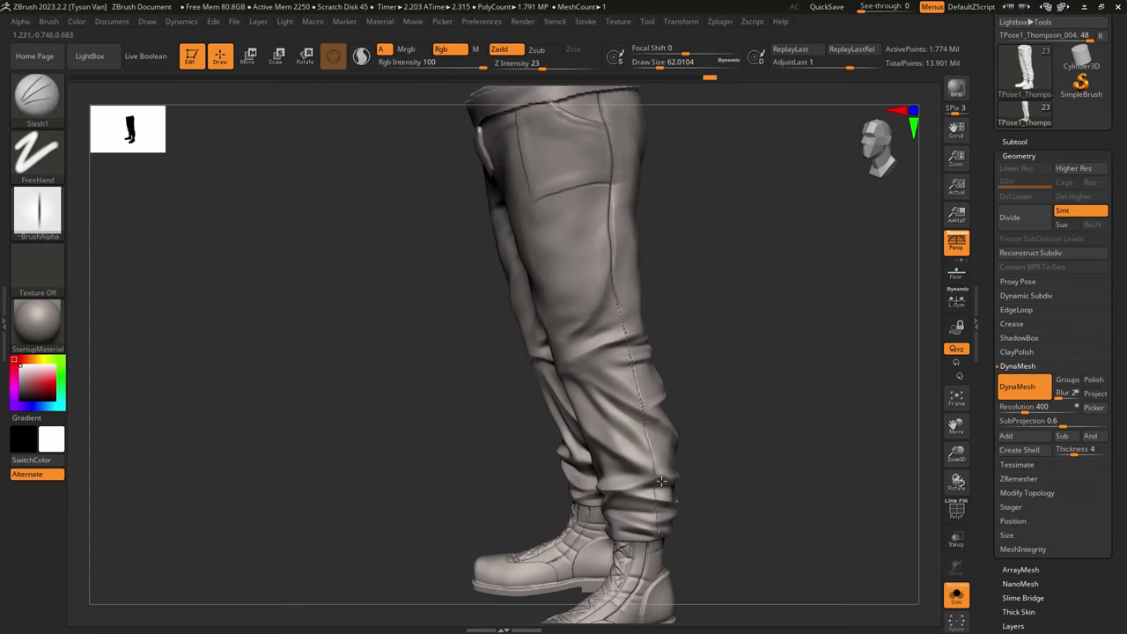
Step: Retrace the outer side seam down the lower leg with Slash1 at a draw size of about 39
right_drag(600, 403, 648, 352)
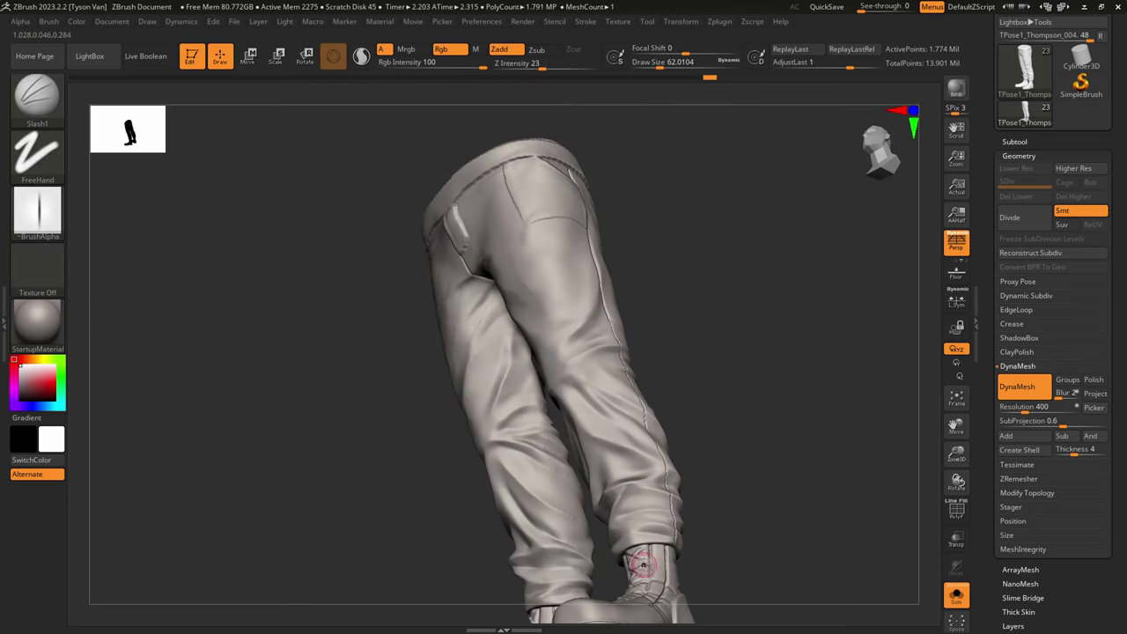
ctrl+right_drag(639, 563, 663, 549)
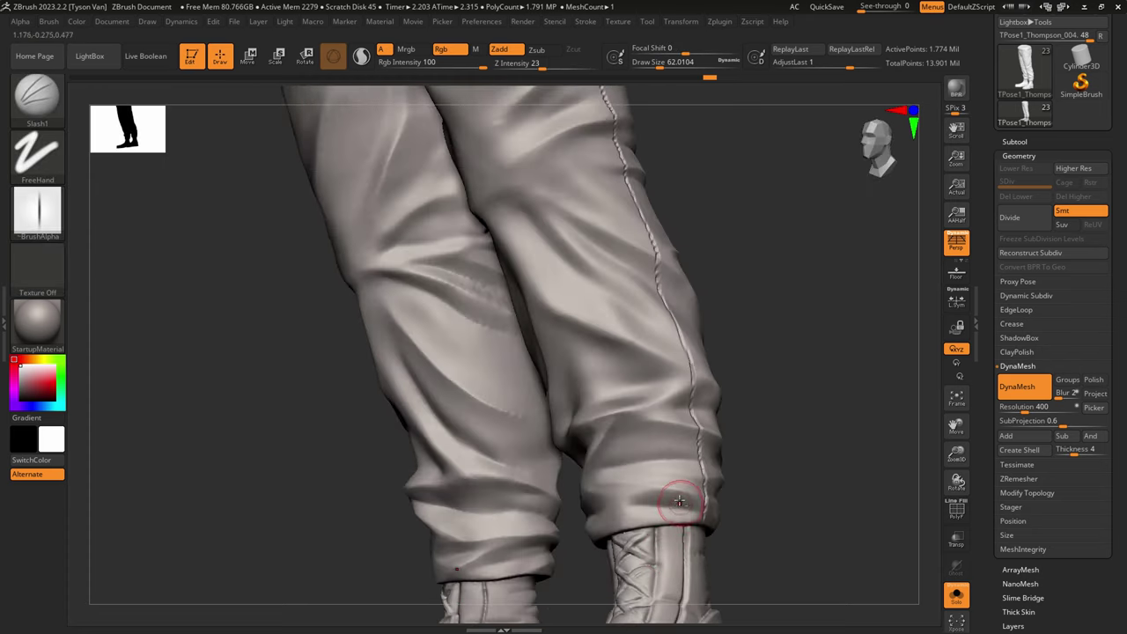
ctrl+right_drag(677, 498, 640, 486)
right_drag(678, 400, 650, 389)
key(s)
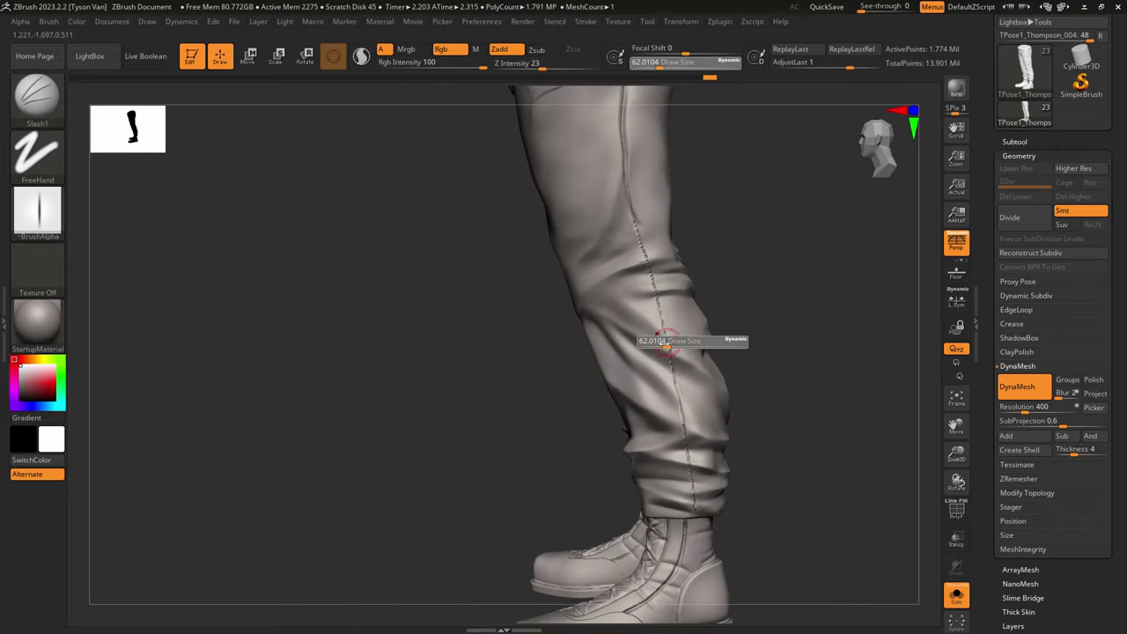
drag(666, 344, 660, 344)
ctrl+right_drag(661, 318, 636, 239)
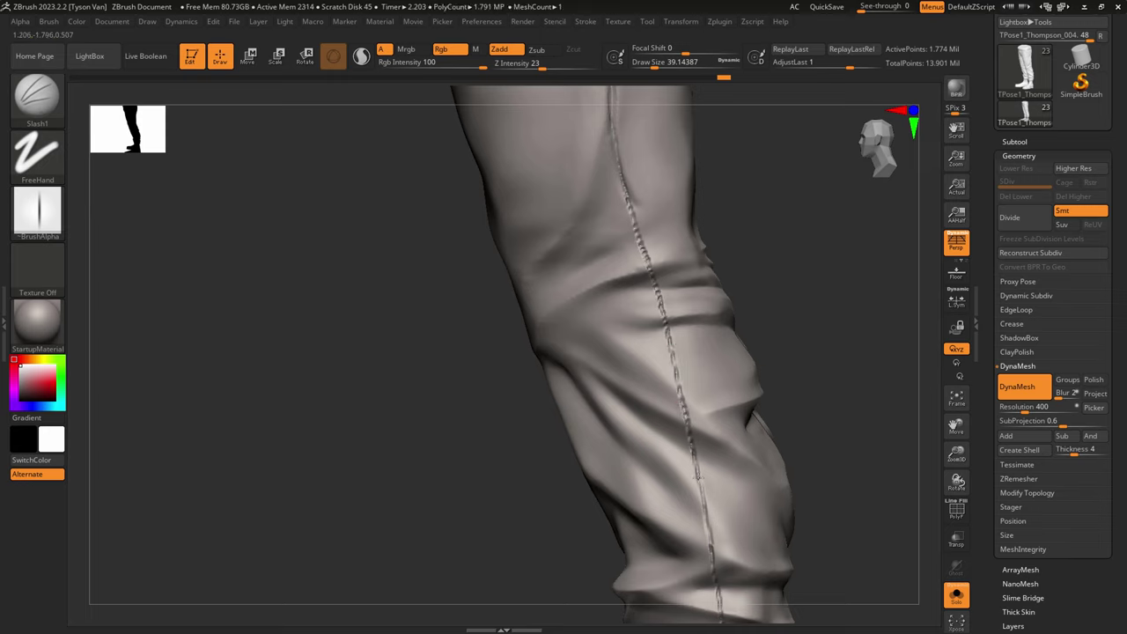
drag(686, 422, 712, 564)
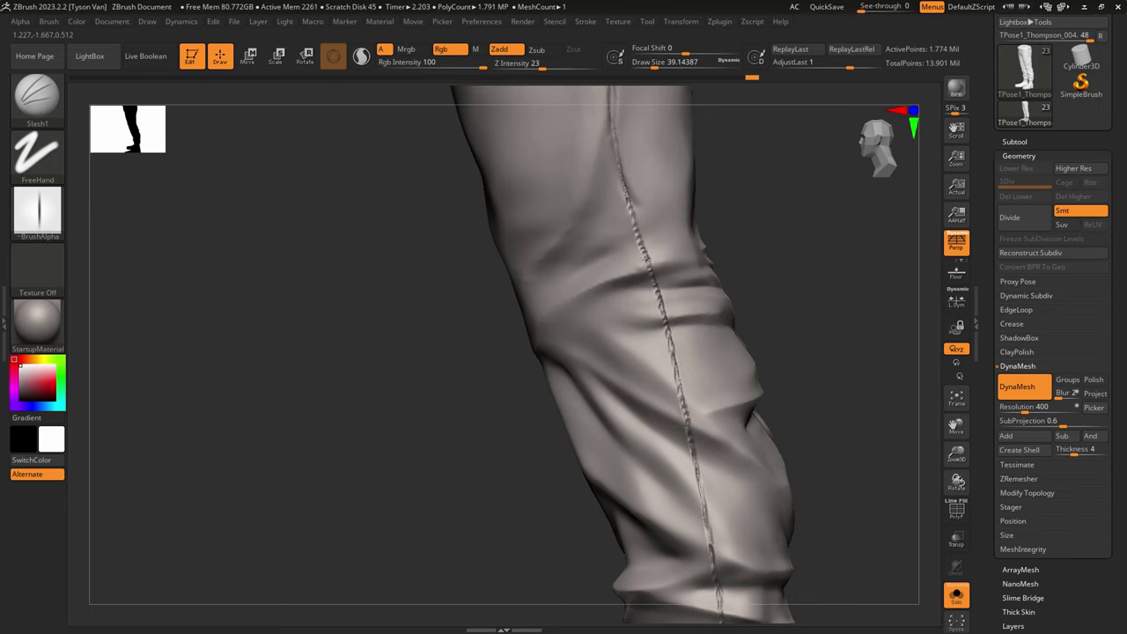
Step: Retrace the outer side seam up the thigh with Slash1 and switch to the ClayBuildup brush
drag(612, 91, 615, 60)
alt+right_drag(616, 148, 628, 324)
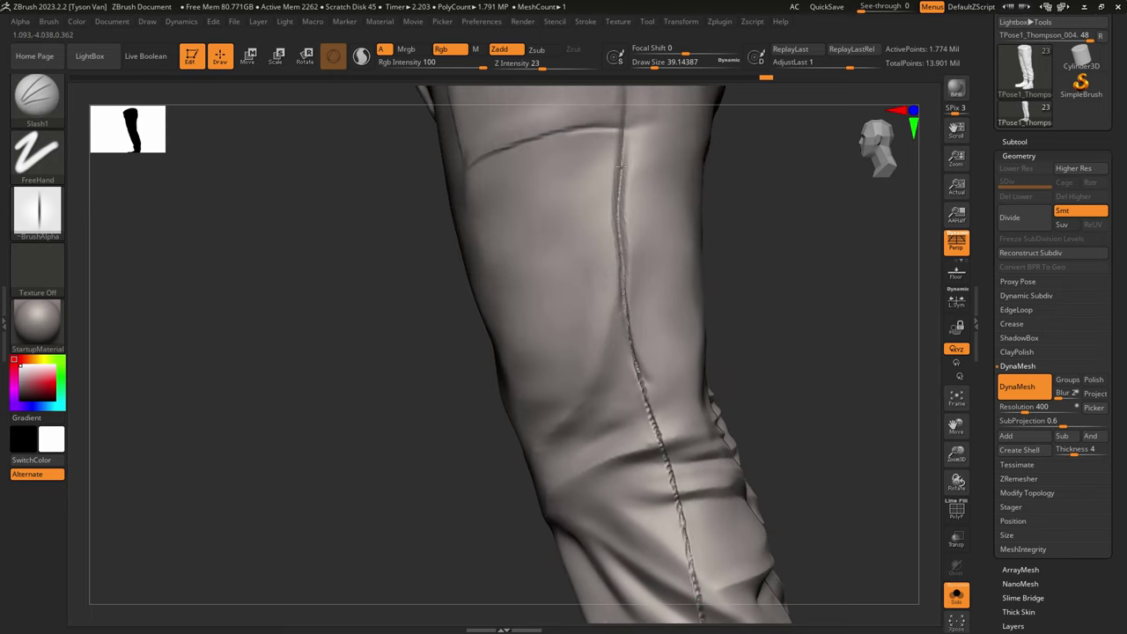
click(37, 95)
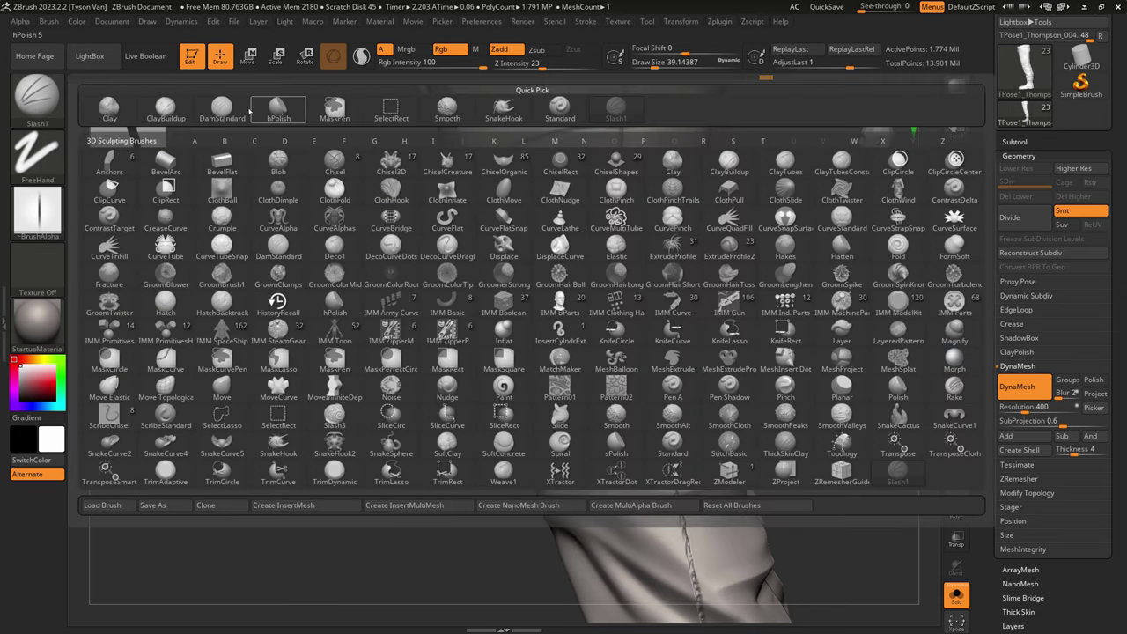
click(166, 106)
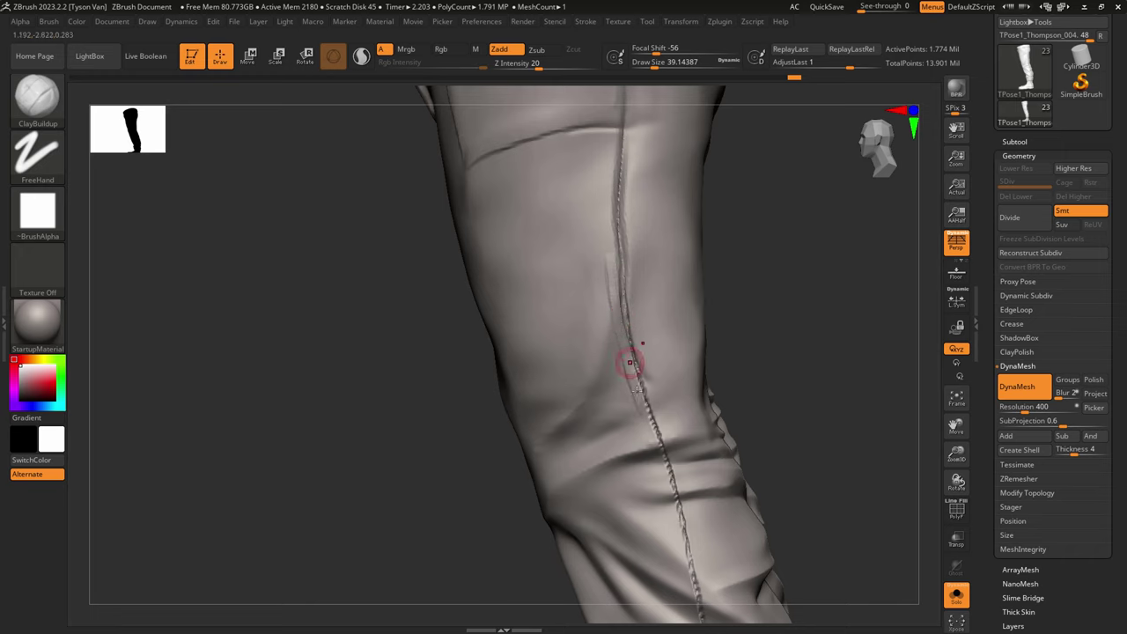
drag(638, 390, 672, 494)
alt+right_drag(659, 494, 663, 410)
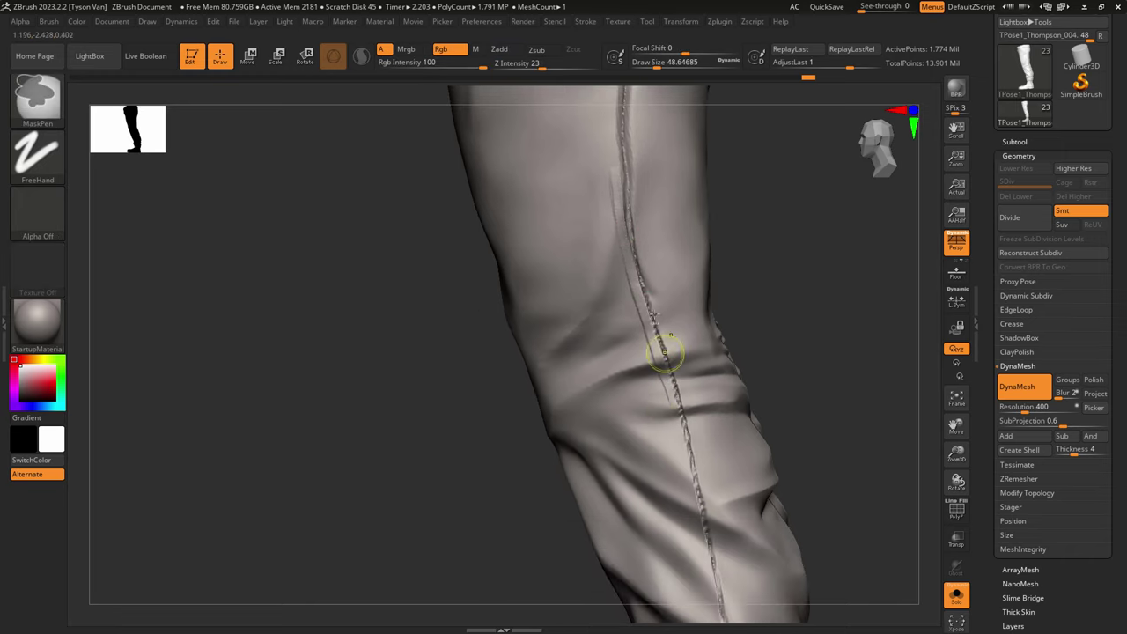
key(ctrl+z)
key(ctrl+z)
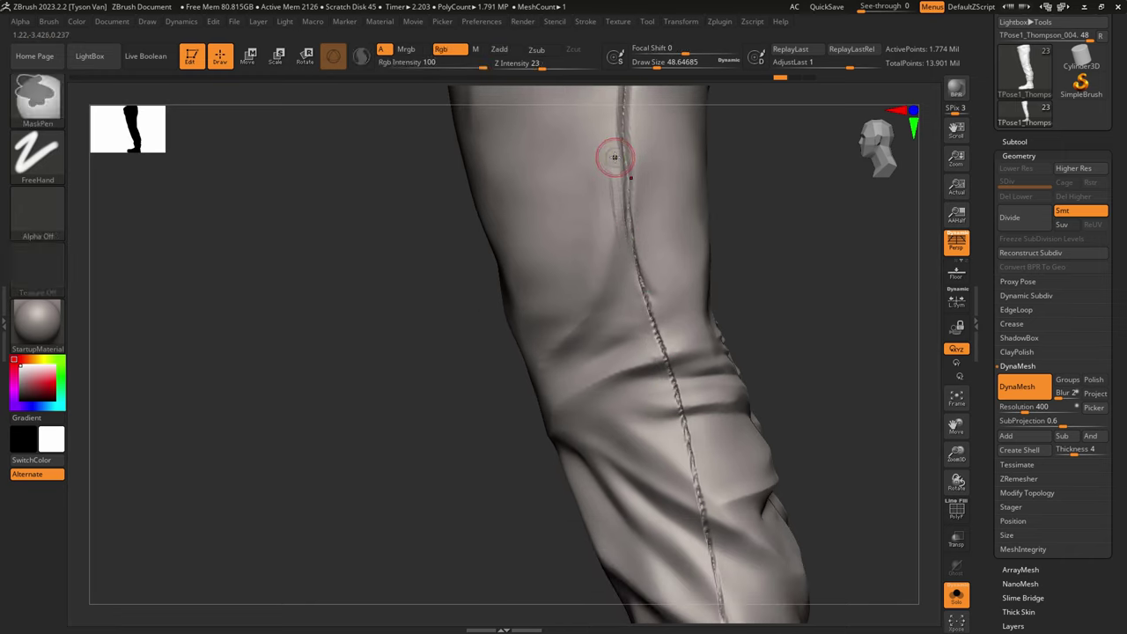
key(ctrl+z)
Step: Build a narrow raised strip beside the outer side seam from mid-thigh to the cuff with ClayBuildup at a draw size of about 49
drag(614, 153, 630, 279)
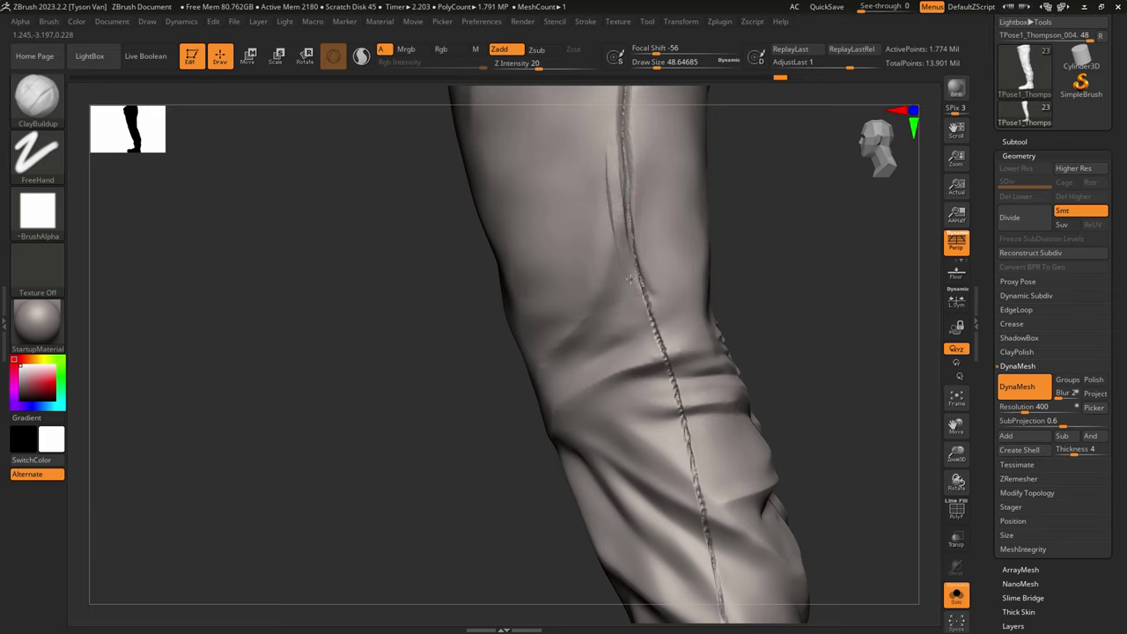
drag(653, 350, 685, 480)
alt+right_drag(683, 399, 676, 246)
drag(675, 308, 690, 389)
drag(685, 343, 692, 430)
drag(689, 373, 711, 495)
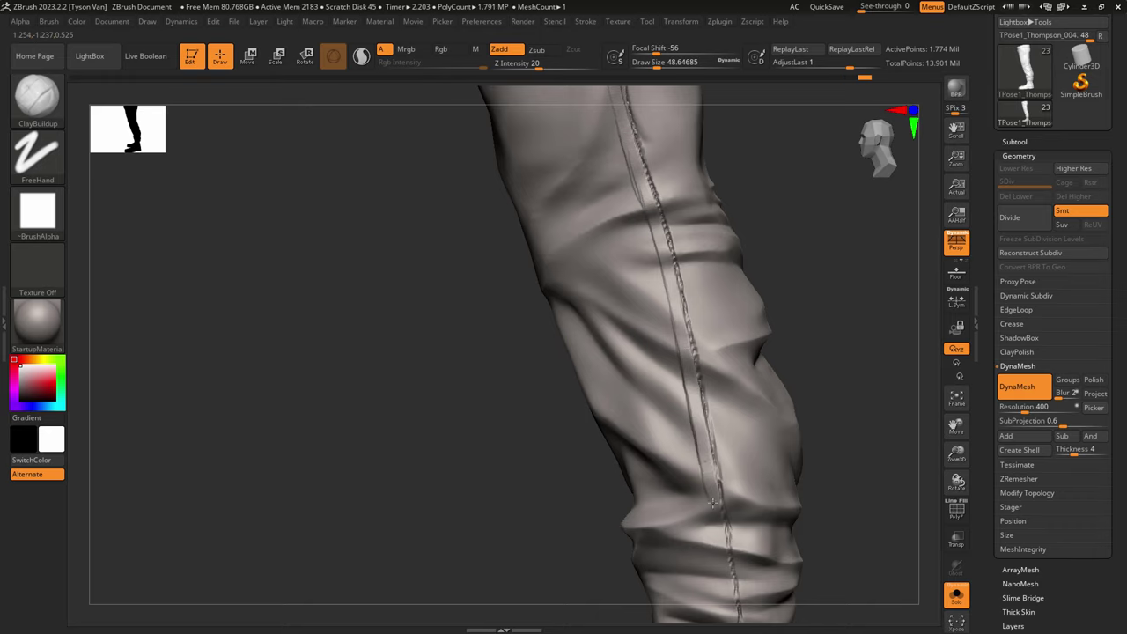
alt+right_drag(718, 519, 709, 352)
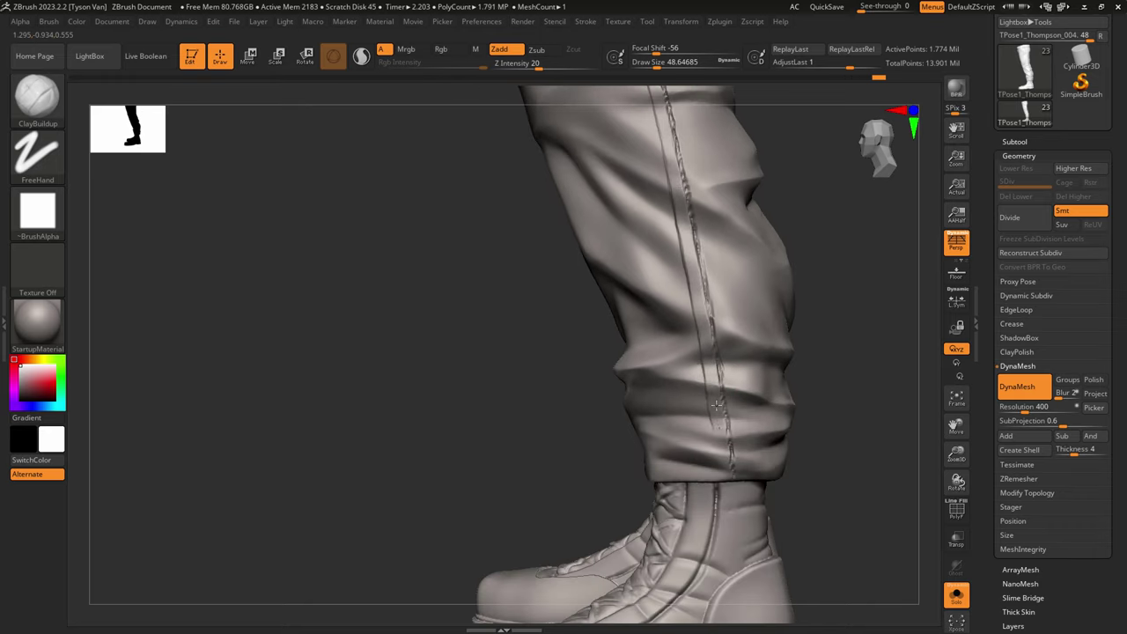
drag(723, 438, 724, 475)
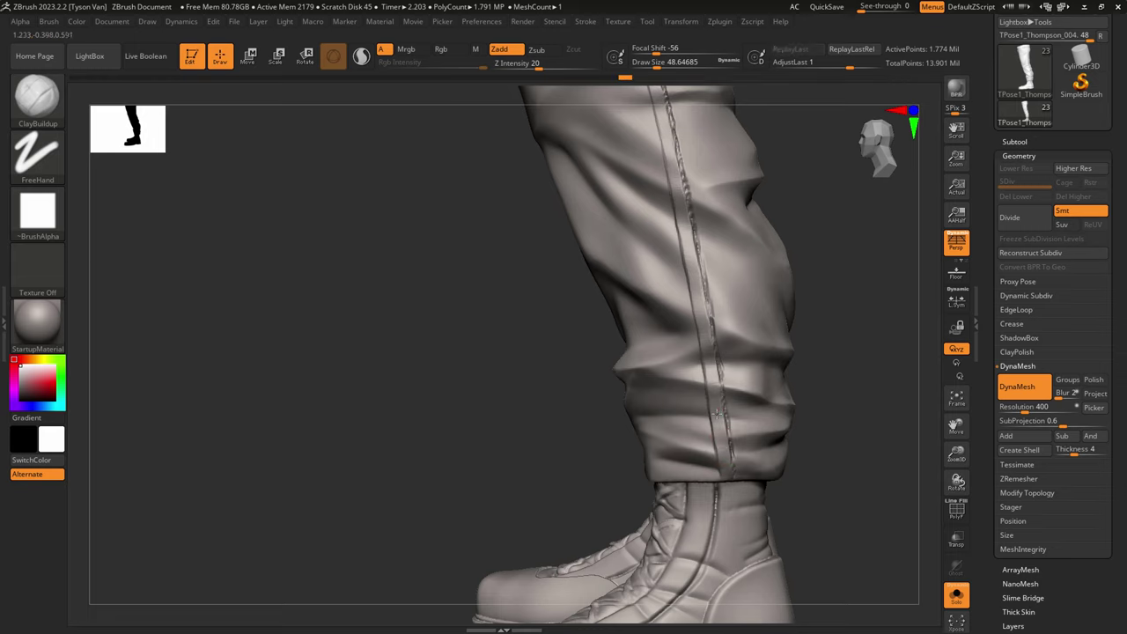
Step: Continue the raised seam strip up the thigh past the horizontal seam towards the waistband
alt+right_drag(699, 255, 711, 430)
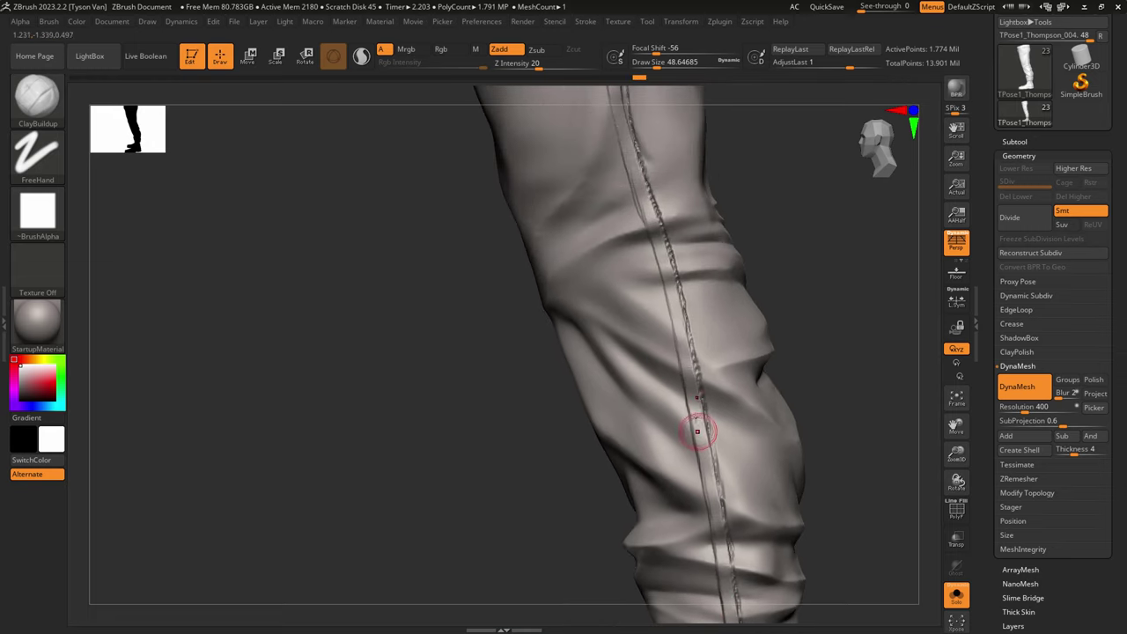
alt+right_drag(649, 211, 672, 333)
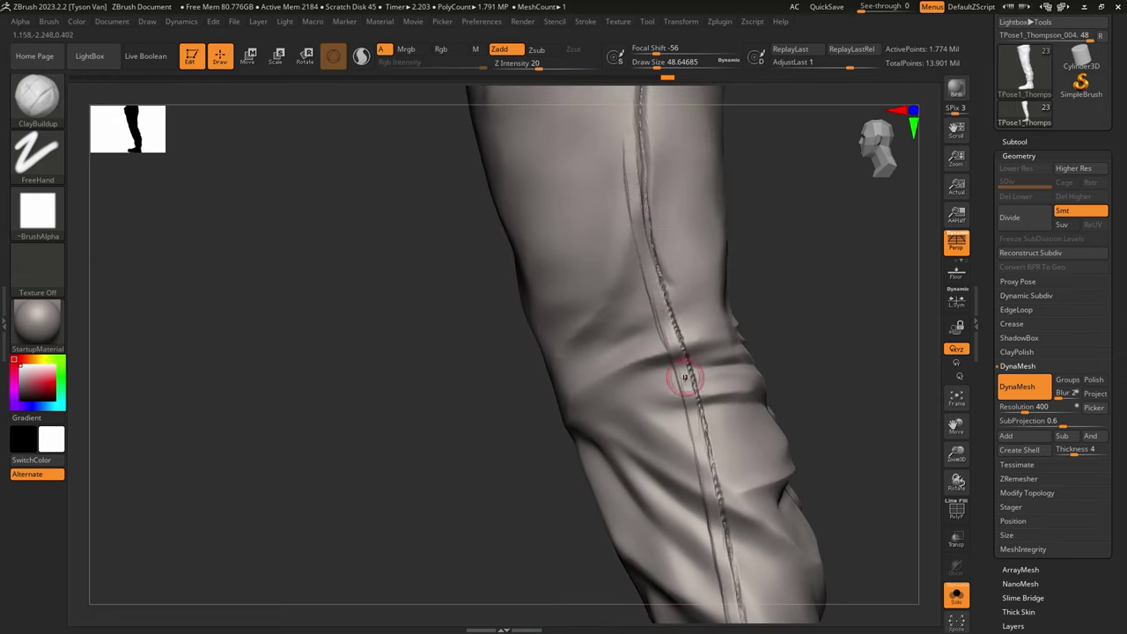
alt+right_drag(635, 190, 643, 321)
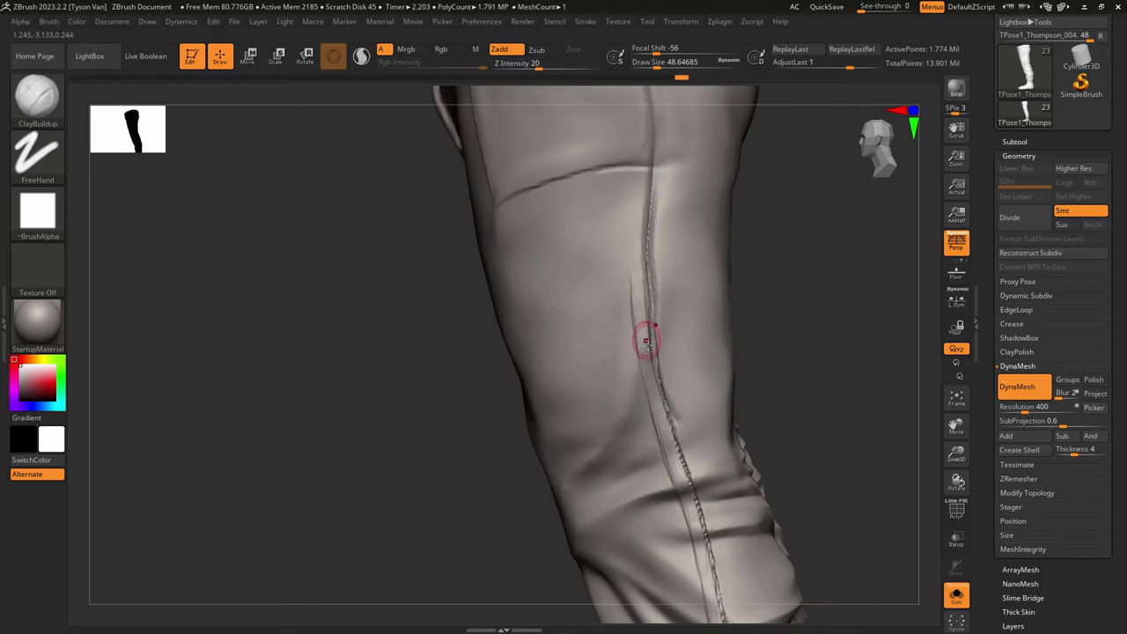
drag(640, 322, 640, 196)
alt+right_drag(640, 195, 642, 308)
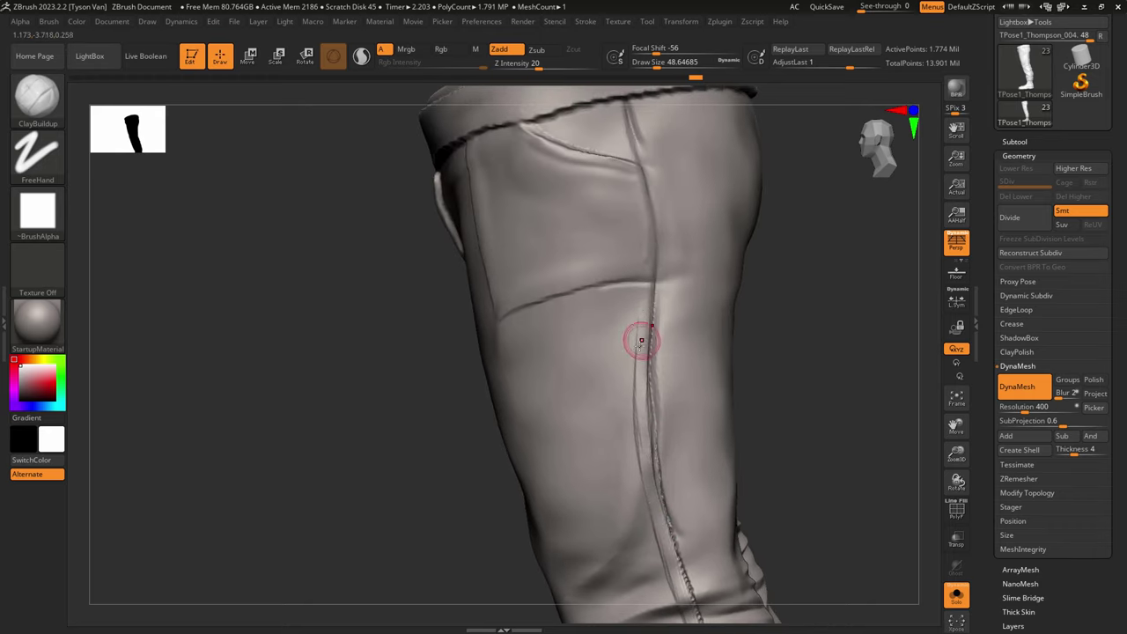
drag(640, 341, 640, 291)
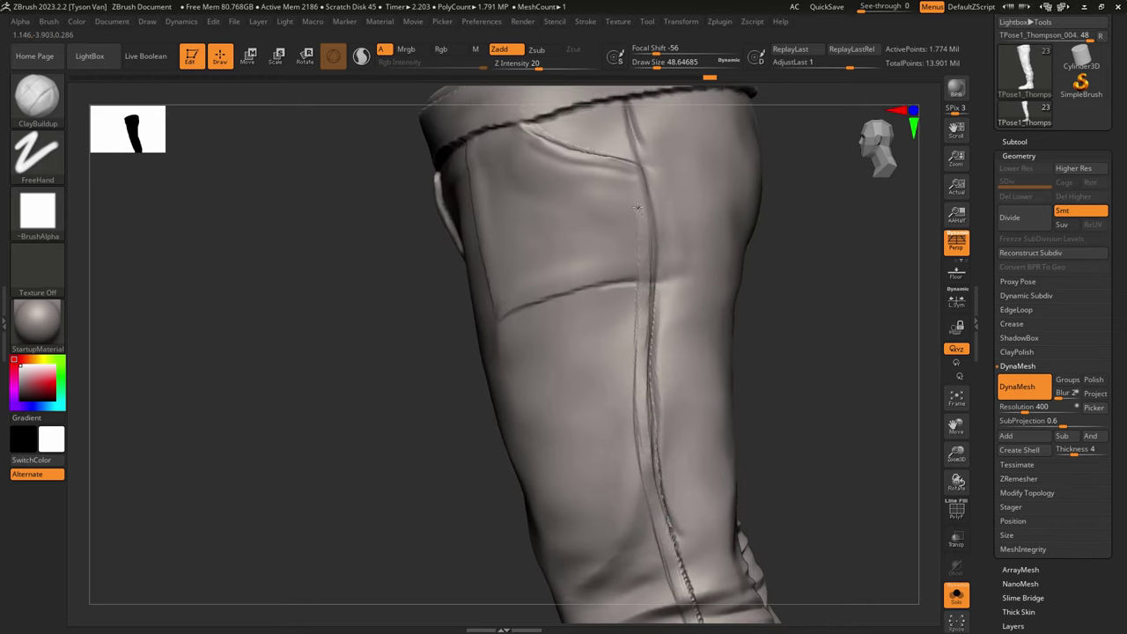
Step: Straighten the side seam around the hip and upper thigh with SnakeHook at a draw size of about 311
key(b)
key(s)
key(h)
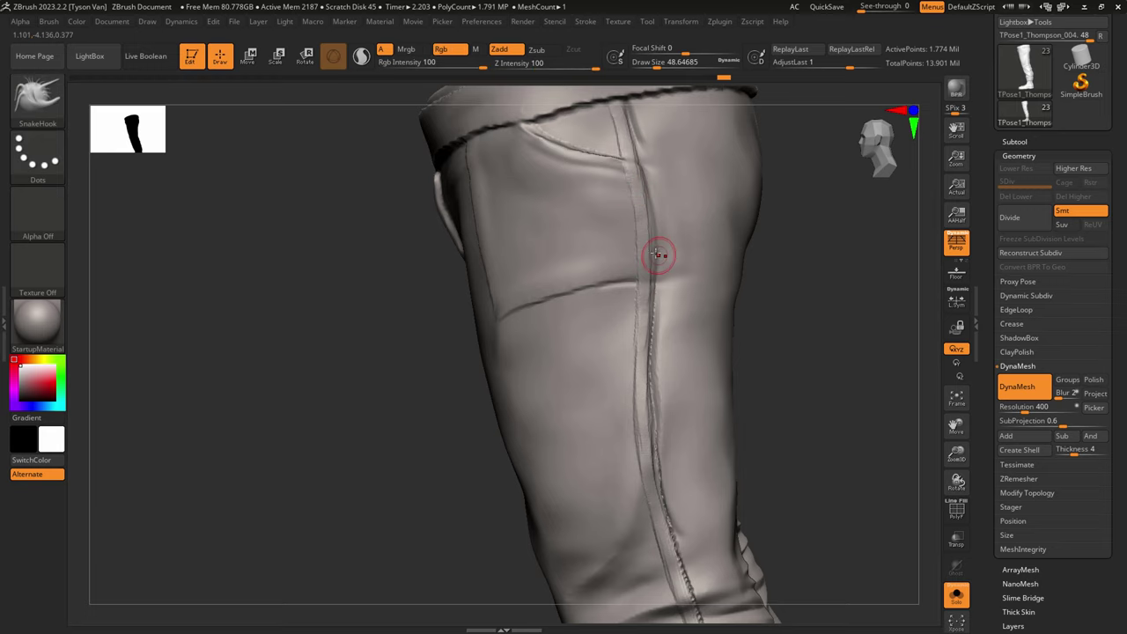
key(s)
mouse_move(670, 257)
mouse_down()
mouse_move(686, 257)
mouse_move(638, 211)
mouse_up()
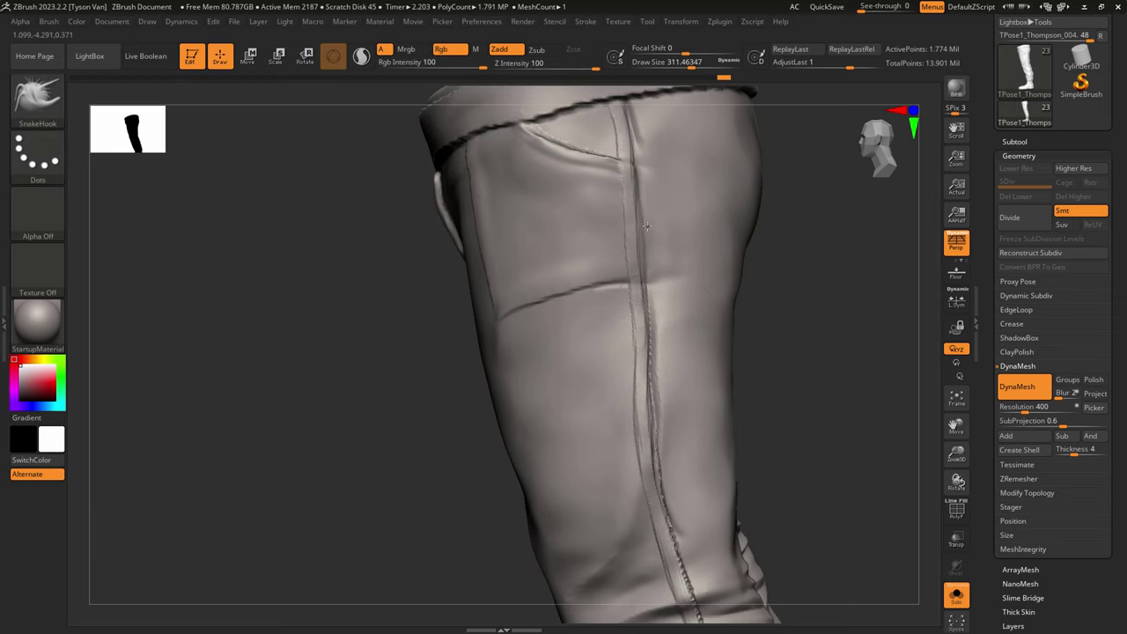
mouse_move(661, 326)
mouse_down()
mouse_move(650, 332)
mouse_move(649, 318)
mouse_up()
right_drag(648, 315, 598, 299)
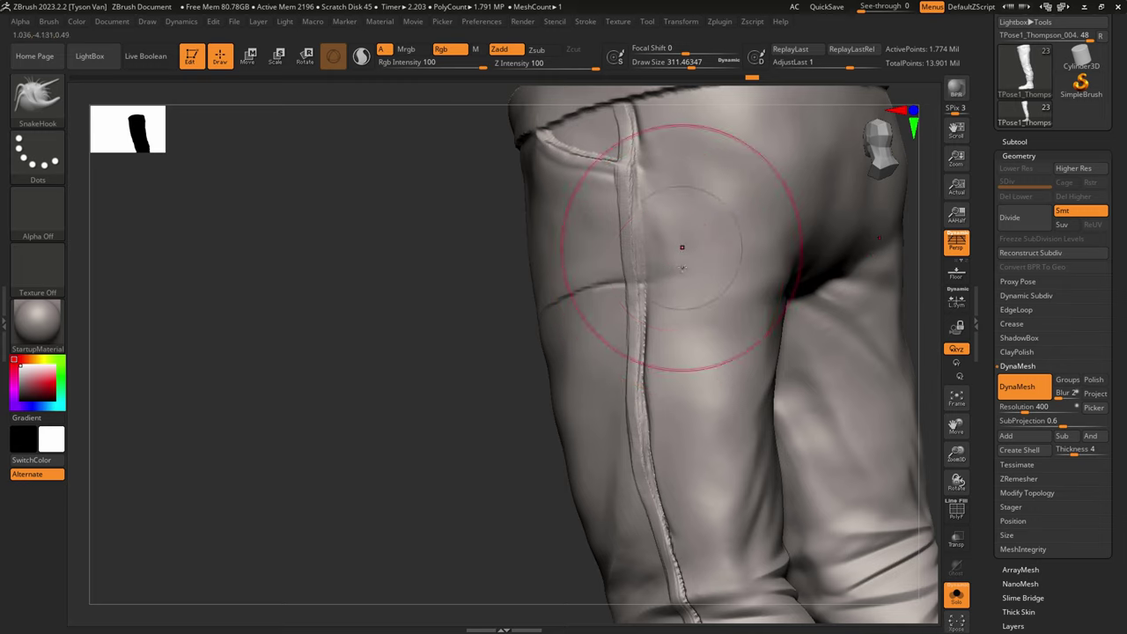
Step: Reduce SnakeHook's draw size to about 56 and reshape the upper edge of the fly flap where it meets the waistband
key(s)
drag(669, 318, 654, 318)
ctrl+right_drag(523, 375, 518, 322)
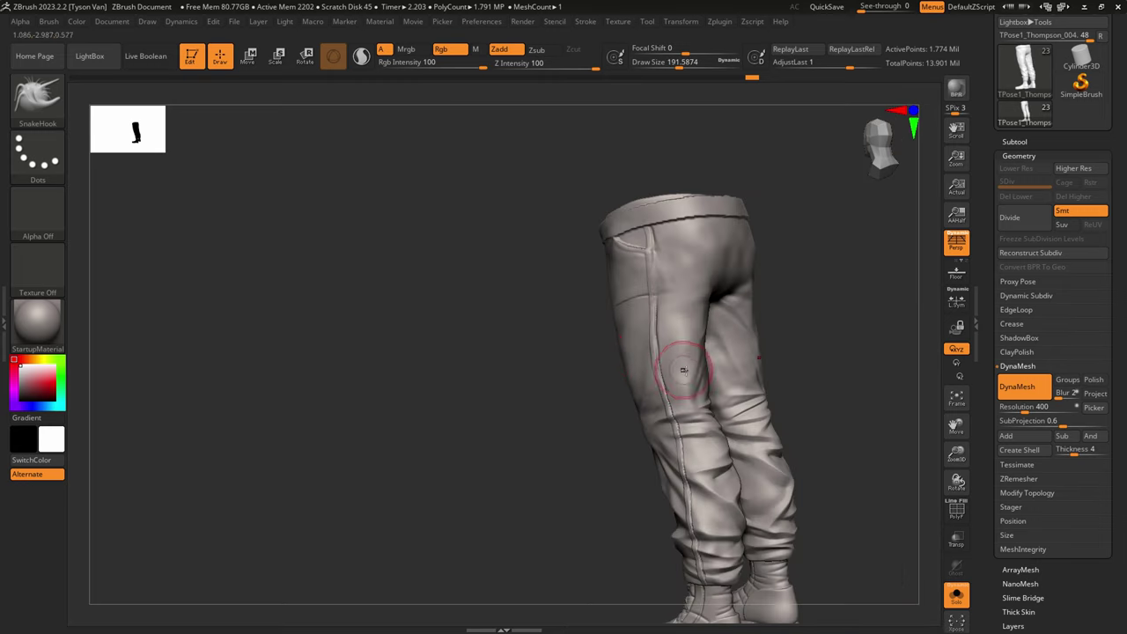
mouse_move(689, 400)
right_down()
mouse_move(752, 402)
mouse_move(739, 433)
mouse_move(699, 454)
mouse_move(597, 451)
right_up()
ctrl+right_drag(646, 344, 647, 425)
key(s)
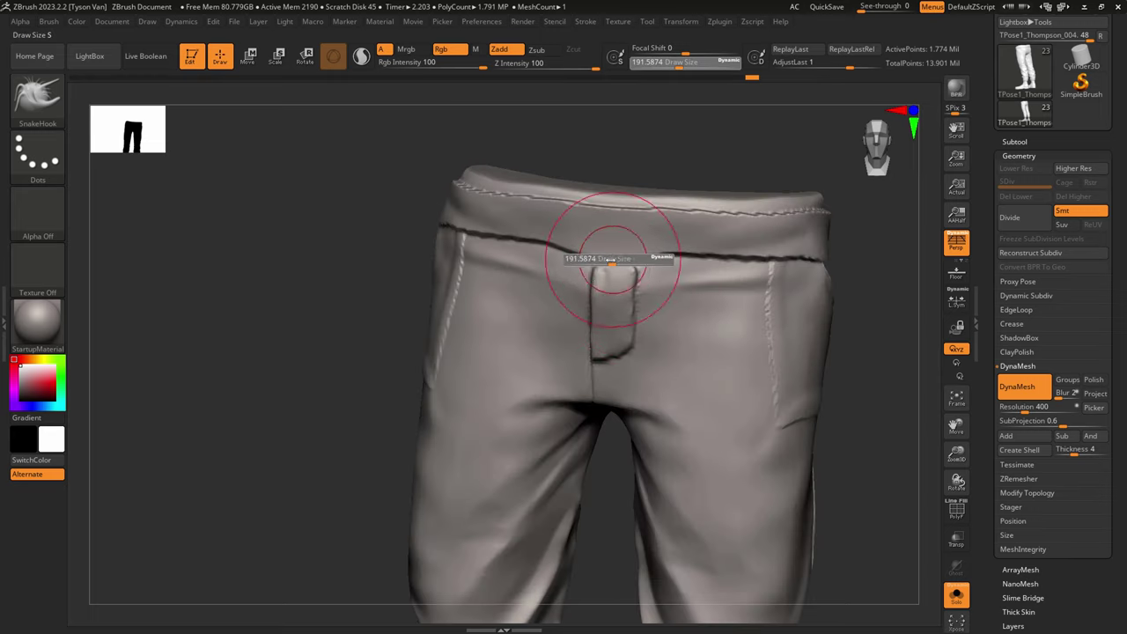
mouse_move(614, 261)
mouse_down()
mouse_move(604, 261)
mouse_move(623, 252)
mouse_up()
key(s)
drag(630, 255, 629, 249)
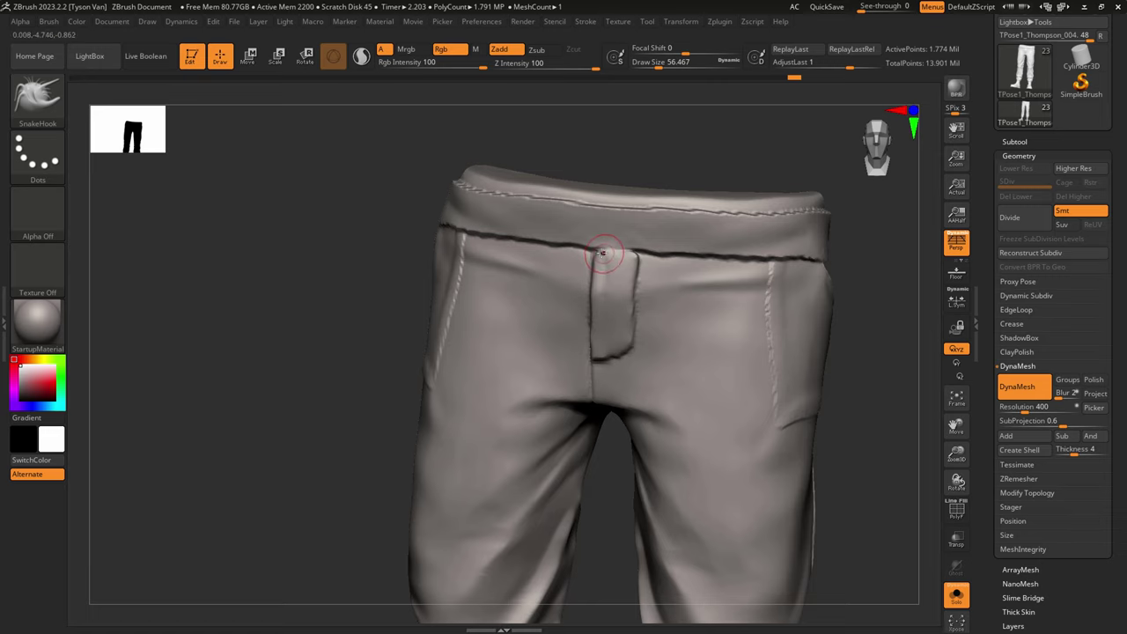
ctrl+right_drag(604, 252, 615, 277)
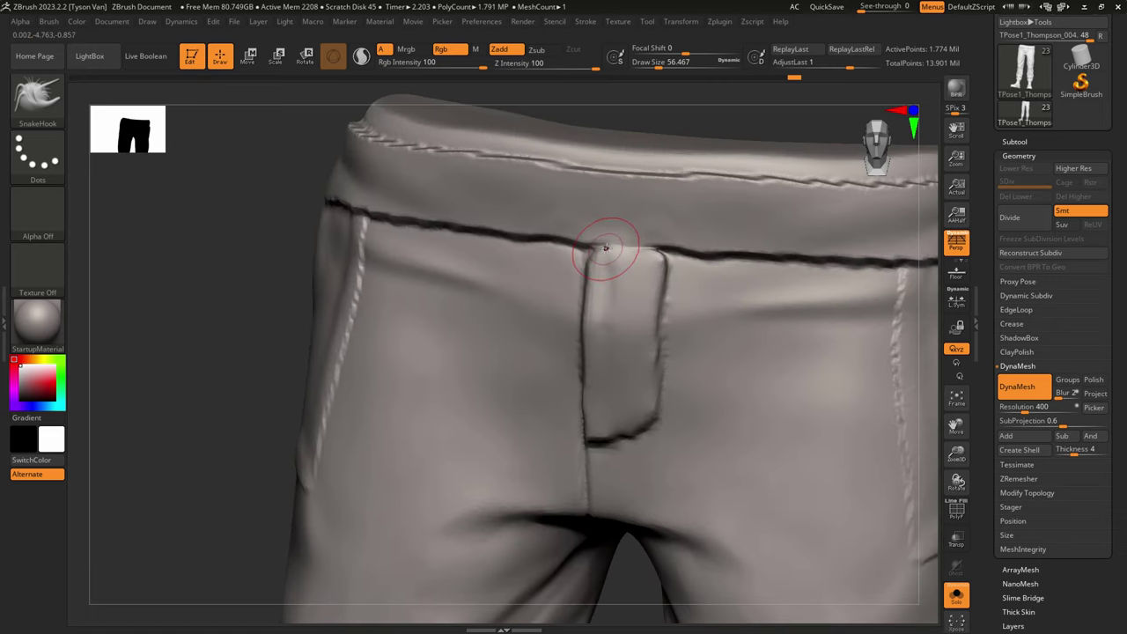
mouse_move(606, 248)
mouse_down()
mouse_move(596, 245)
mouse_move(605, 254)
mouse_move(599, 301)
mouse_move(600, 282)
mouse_up()
Step: Carve an inset stitch line along the side and lower edges of the fly flap with DamStandard at a draw size of about 31
key(b)
key(d)
key(s)
key(s)
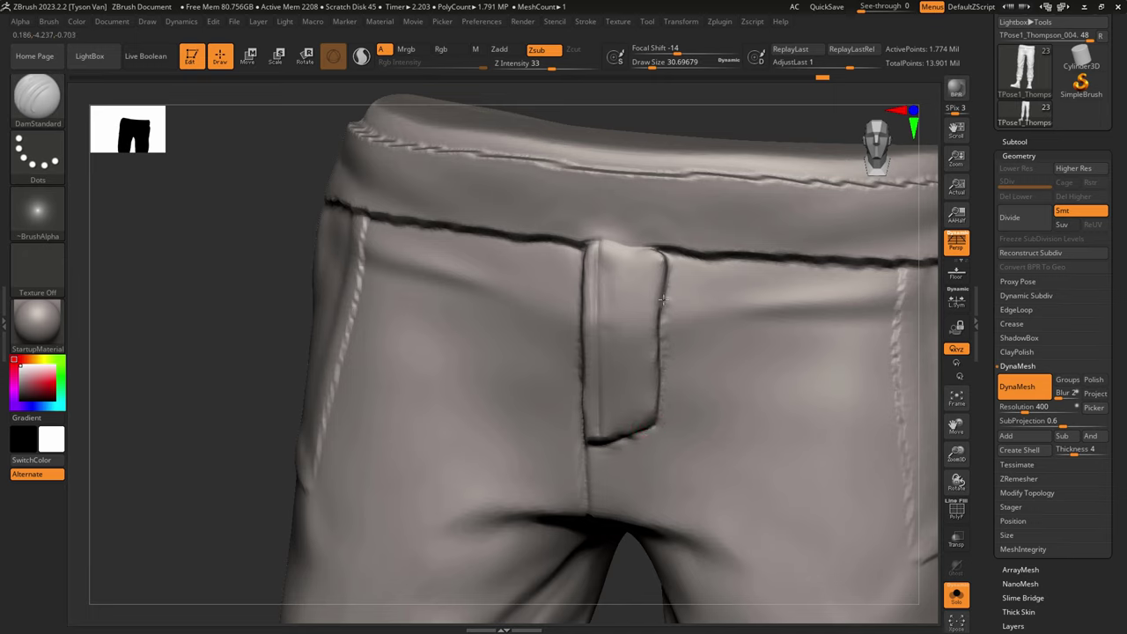
drag(657, 261, 653, 269)
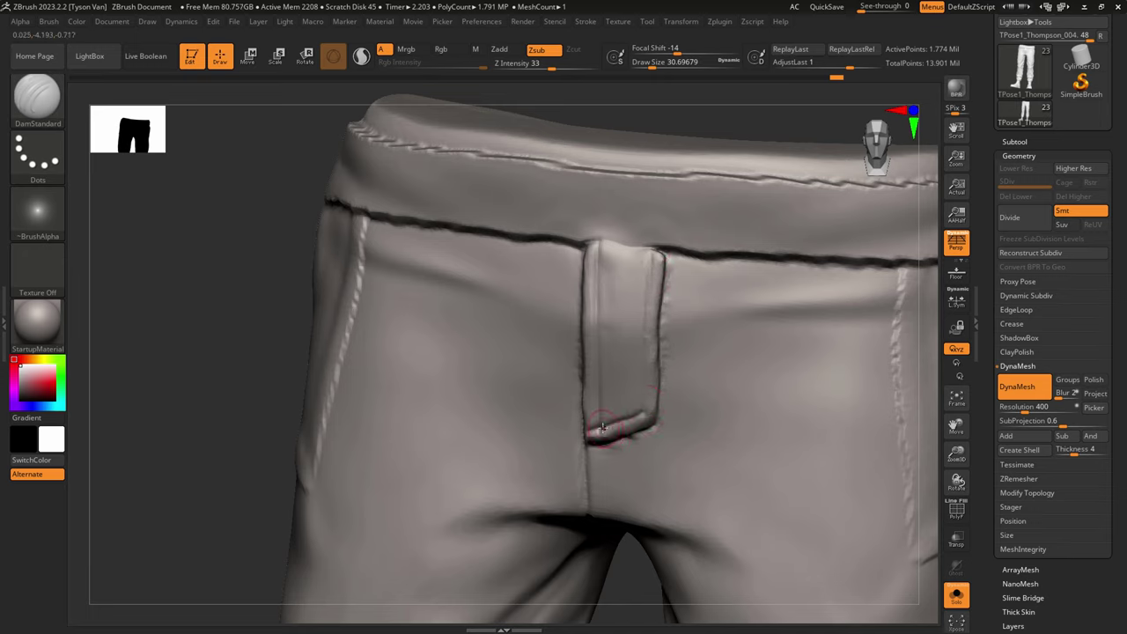
key(s)
drag(600, 428, 595, 428)
mouse_move(591, 429)
mouse_down()
mouse_move(644, 410)
mouse_move(591, 400)
mouse_up()
Step: Sculpt soft horizontal folds across the fly flap with the Standard brush at a draw size of about 65
key(b)
key(s)
key(t)
key(s)
key(s)
drag(591, 401, 633, 391)
mouse_move(595, 364)
mouse_down()
mouse_move(612, 360)
mouse_move(590, 335)
mouse_move(610, 349)
mouse_move(647, 338)
mouse_up()
mouse_move(585, 303)
mouse_down()
mouse_move(653, 296)
mouse_move(596, 313)
mouse_move(656, 317)
mouse_up()
key(s)
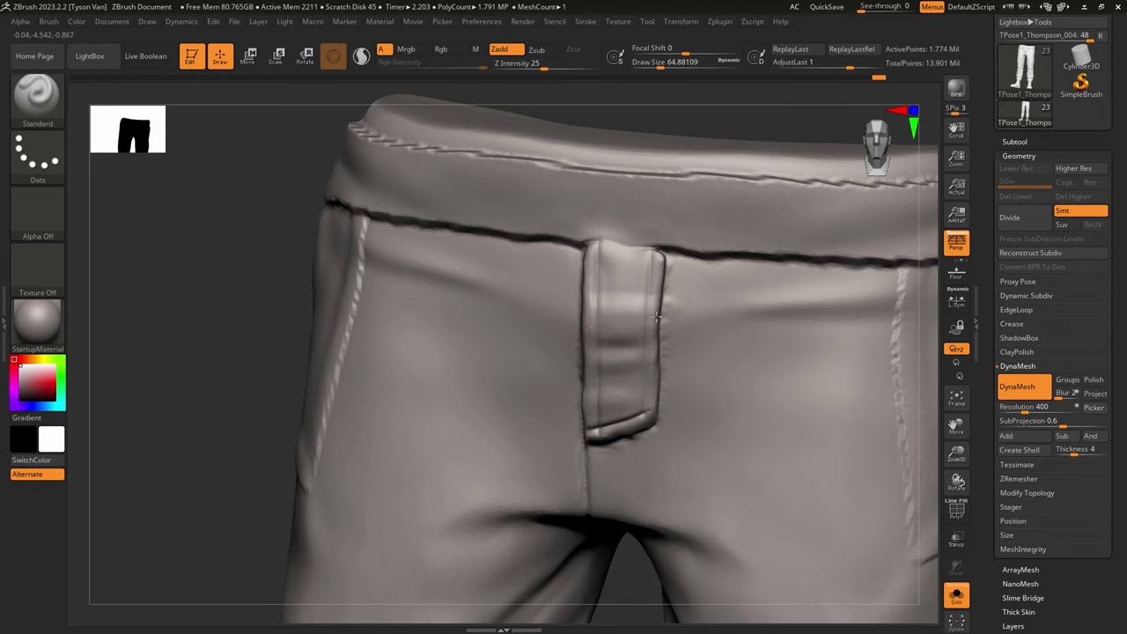
drag(591, 275, 655, 269)
Step: Sculpt upper folds radiating from both sides of the fly towards the hips with the Standard brush
drag(664, 314, 764, 308)
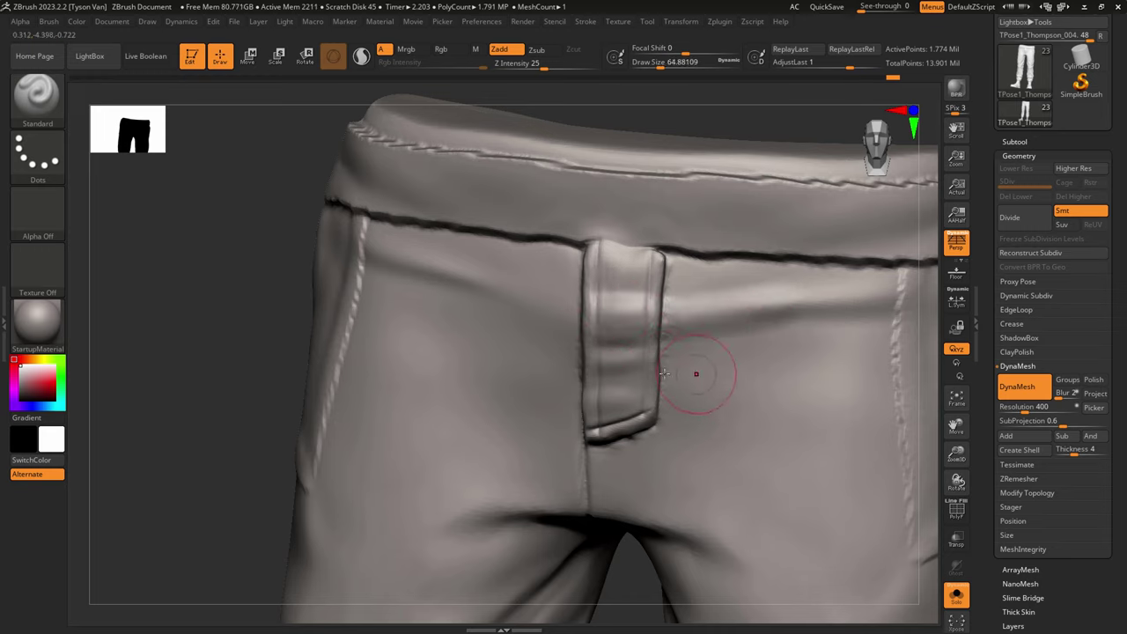
drag(663, 375, 817, 357)
drag(545, 310, 431, 280)
drag(577, 359, 468, 328)
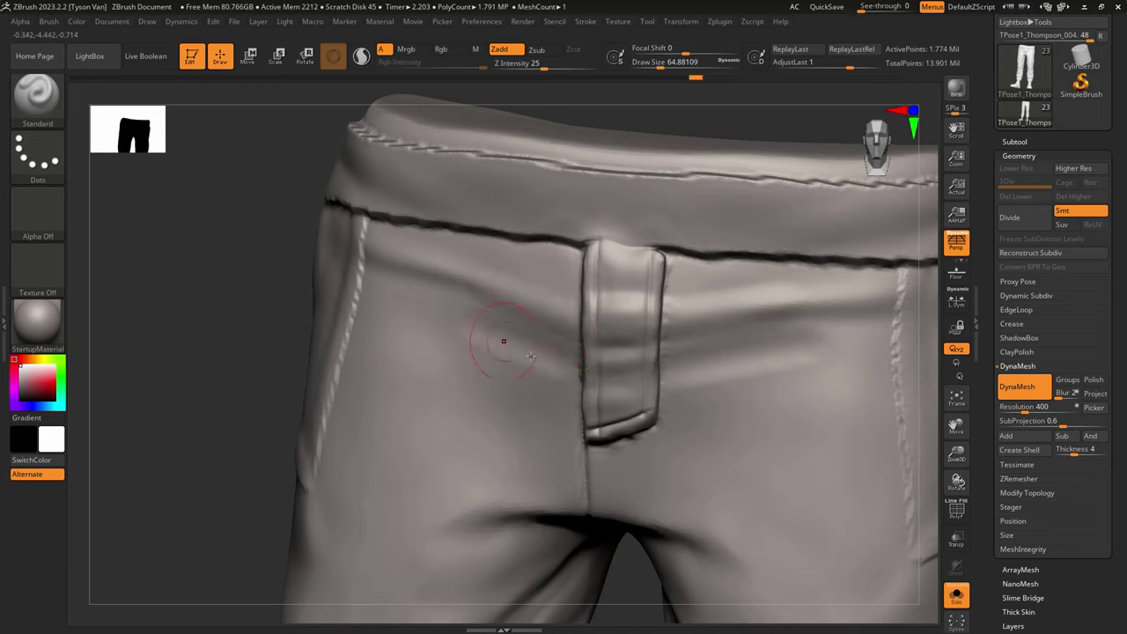
Step: Add lower folds spreading from the fly and crotch across both upper thighs, and smooth the folds on one side
drag(568, 417, 406, 439)
drag(668, 421, 814, 474)
drag(606, 462, 764, 510)
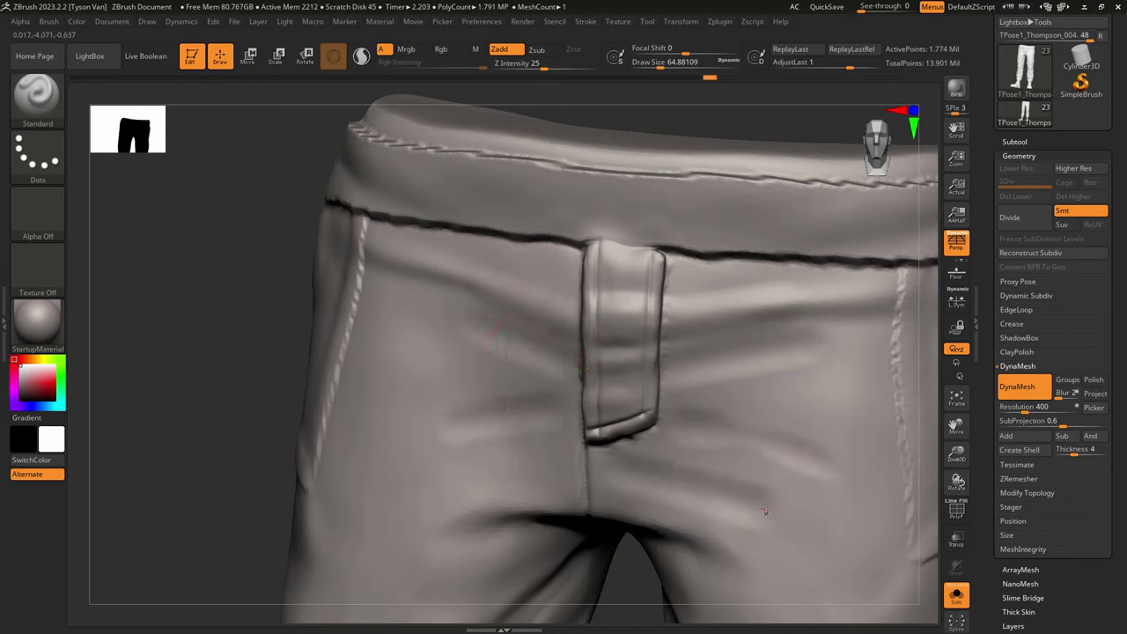
drag(606, 491, 803, 555)
shift+drag(785, 502, 807, 470)
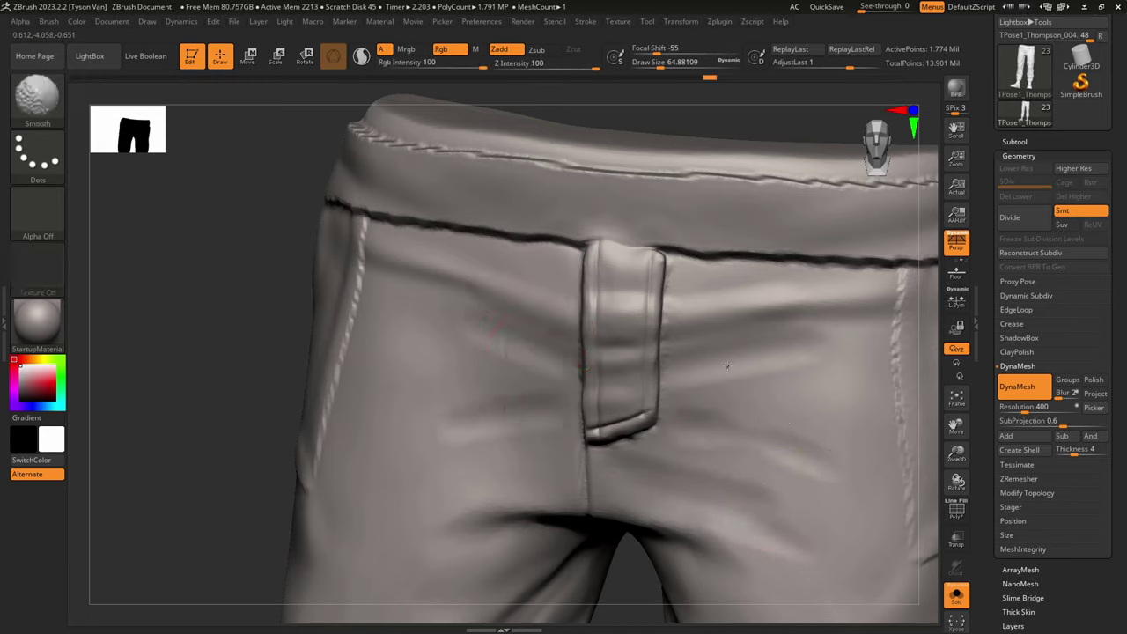
shift+drag(726, 411, 688, 391)
right_drag(509, 389, 563, 374)
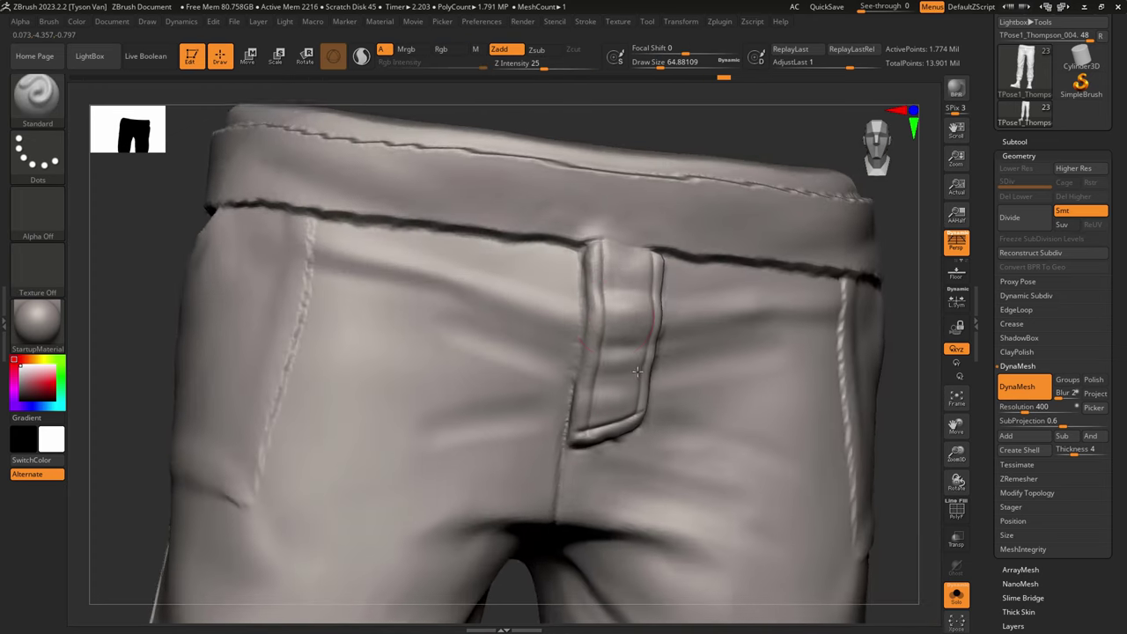
Step: Deepen the groove along the fly flap's long edge with DamStandard at a draw size of about 41
key(b)
key(d)
key(s)
key(s)
drag(581, 262, 589, 285)
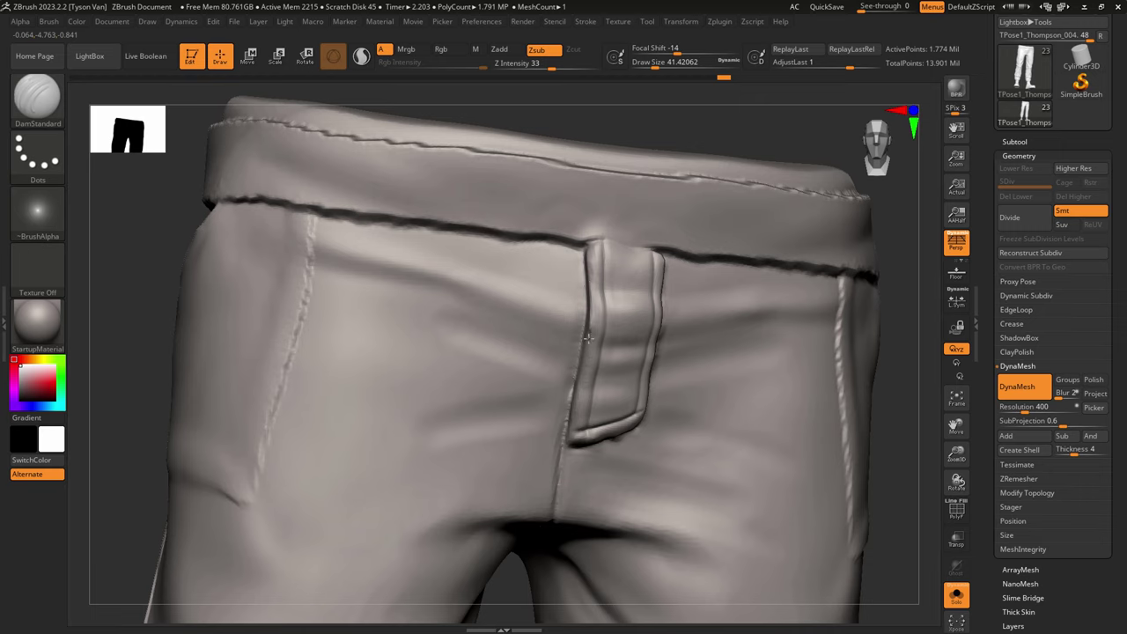
Step: Reduce DamStandard's draw size to about 31 and define the fly flap's upper edge against the waistband
right_drag(614, 407, 564, 397)
key(s)
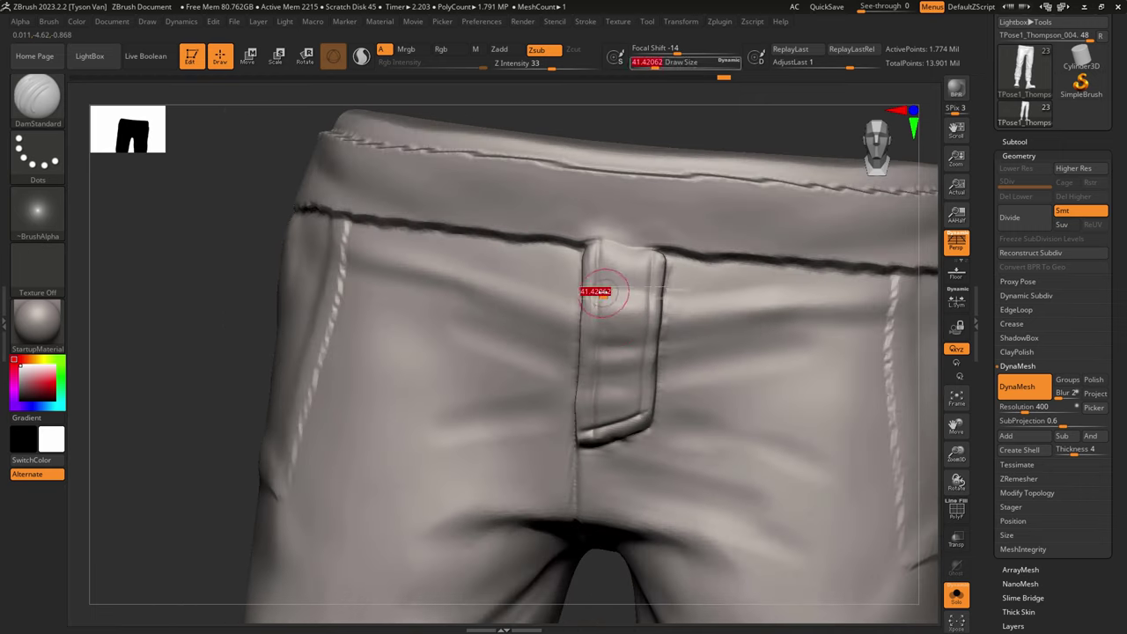
drag(602, 294, 599, 294)
drag(585, 241, 674, 245)
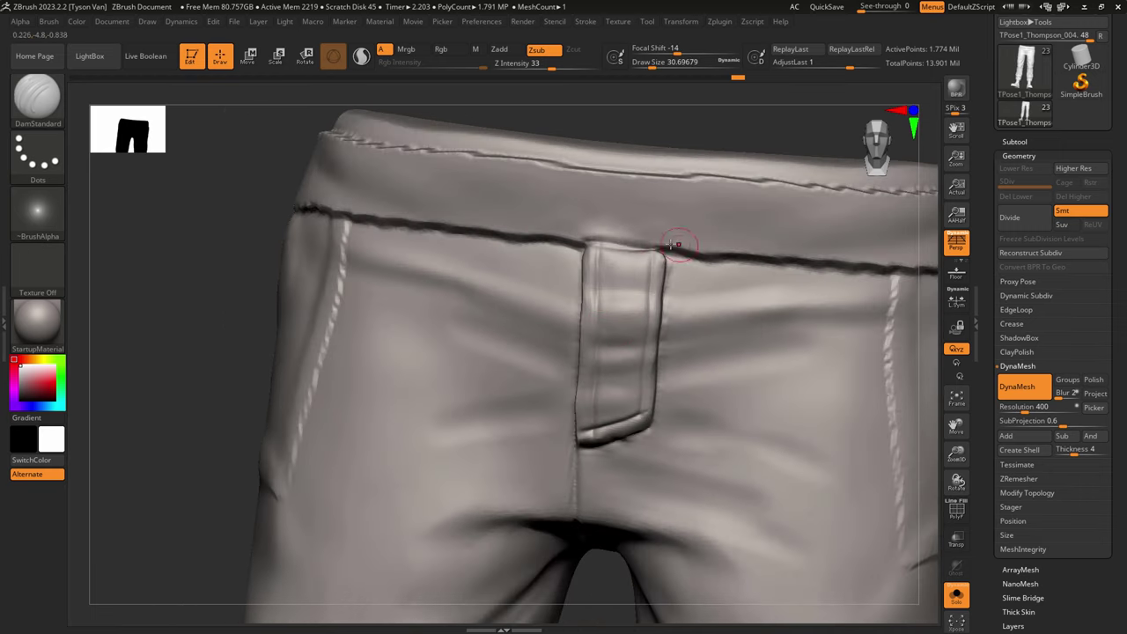
mouse_move(586, 238)
shift+mouse_down()
mouse_move(674, 248)
mouse_move(655, 246)
shift+mouse_up()
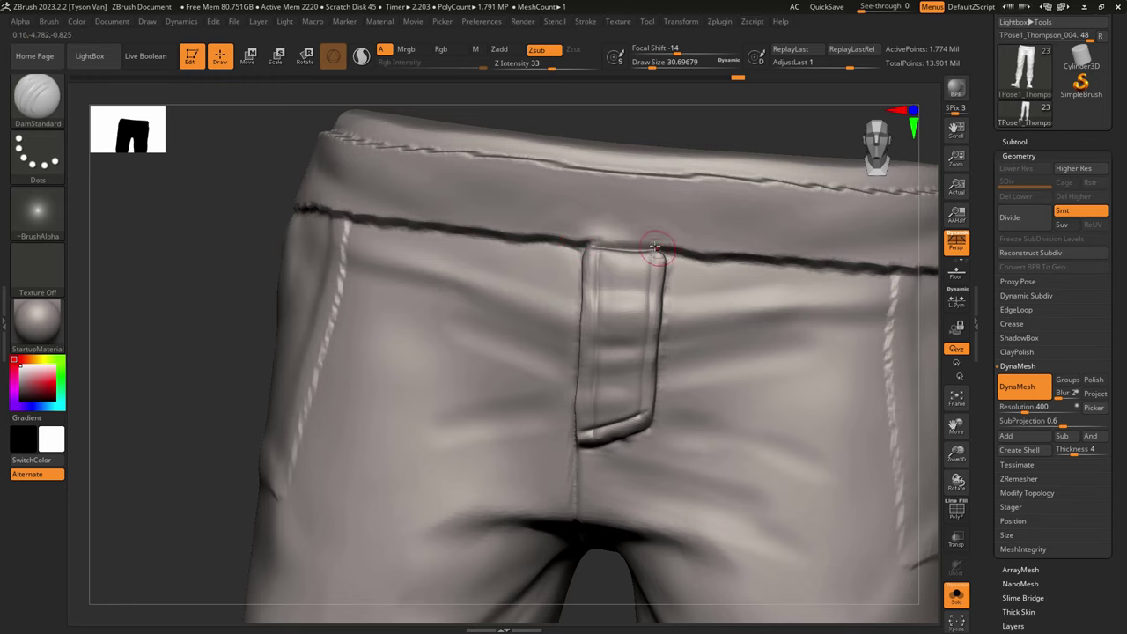
Step: Switch to SnakeHook at a draw size of about 62 and adjust the waistband seam at the fly's upper corner
right_drag(707, 268, 678, 246)
key(b)
key(s)
key(h)
key(s)
drag(664, 245, 678, 247)
Step: Turn off Solo mode to show the whole soldier and view the fly and belt area from an angle
key(f)
click(956, 595)
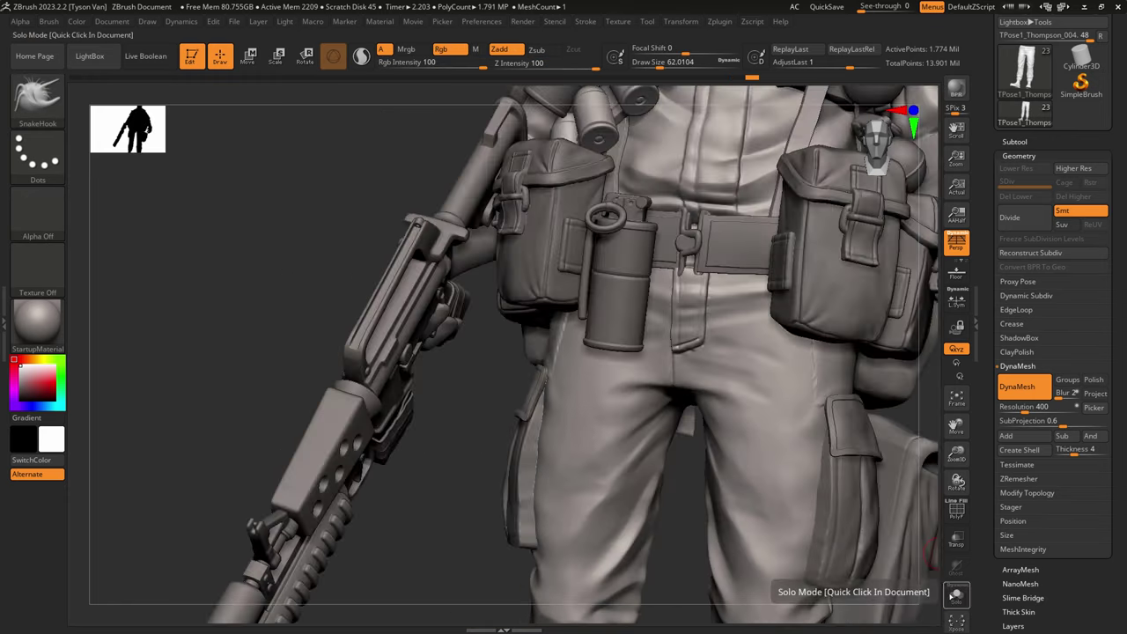
right_drag(693, 271, 682, 270)
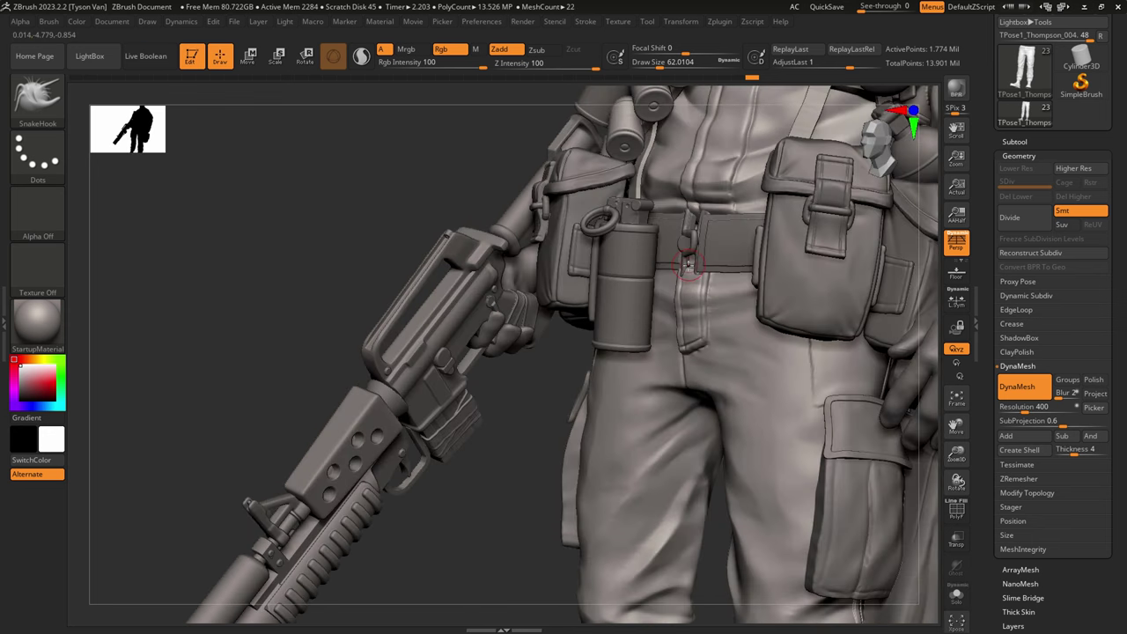
Step: Raise SnakeHook's draw size to about 149 and select the cargo pocket subtool on the soldier's outer thigh
key(s)
drag(680, 272, 694, 270)
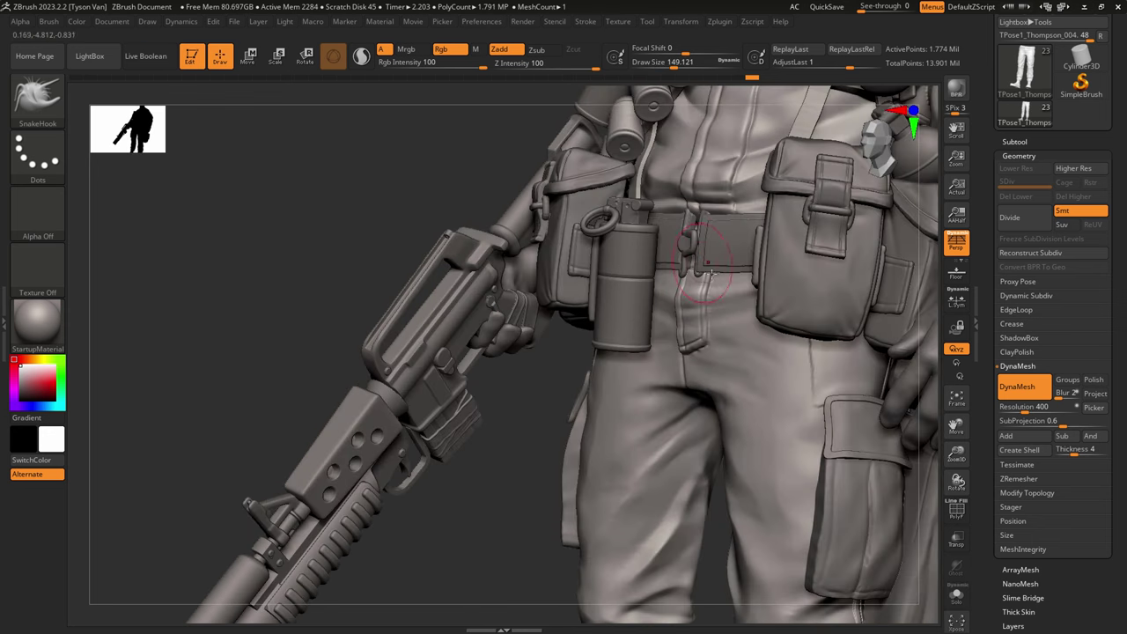
ctrl+right_drag(604, 344, 705, 440)
mouse_move(704, 440)
right_down()
mouse_move(815, 463)
mouse_move(764, 460)
right_up()
mouse_move(764, 459)
alt+right_down()
mouse_move(710, 398)
mouse_move(774, 362)
mouse_move(814, 374)
alt+right_up()
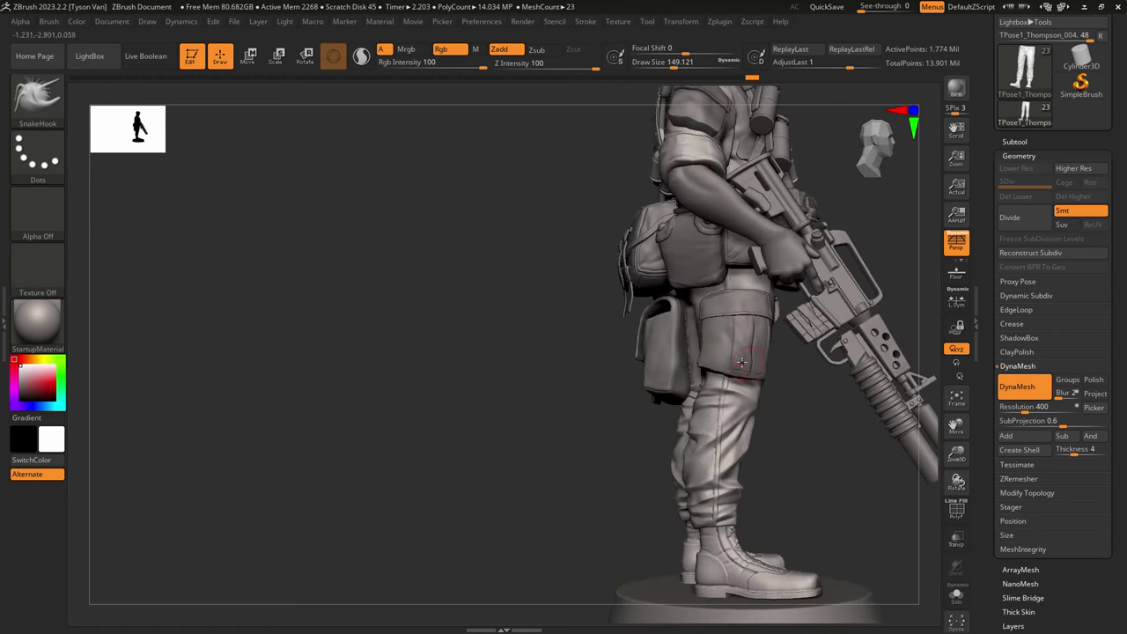
alt+click(719, 357)
ctrl+right_drag(760, 443, 710, 347)
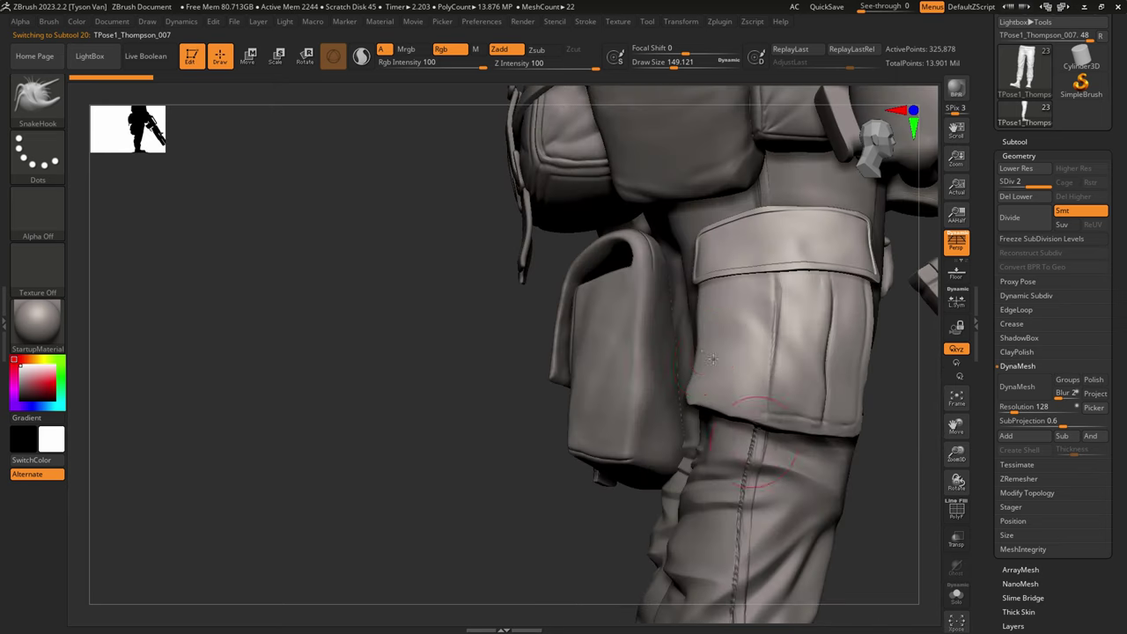
Step: Reshape the cargo pocket's lower rear corner and lower edge with SnakeHook at a draw size of about 136
key(s)
drag(710, 354, 701, 354)
drag(695, 402, 730, 414)
mouse_move(743, 404)
mouse_down()
mouse_move(789, 417)
mouse_move(796, 382)
mouse_up()
right_drag(612, 339, 695, 329)
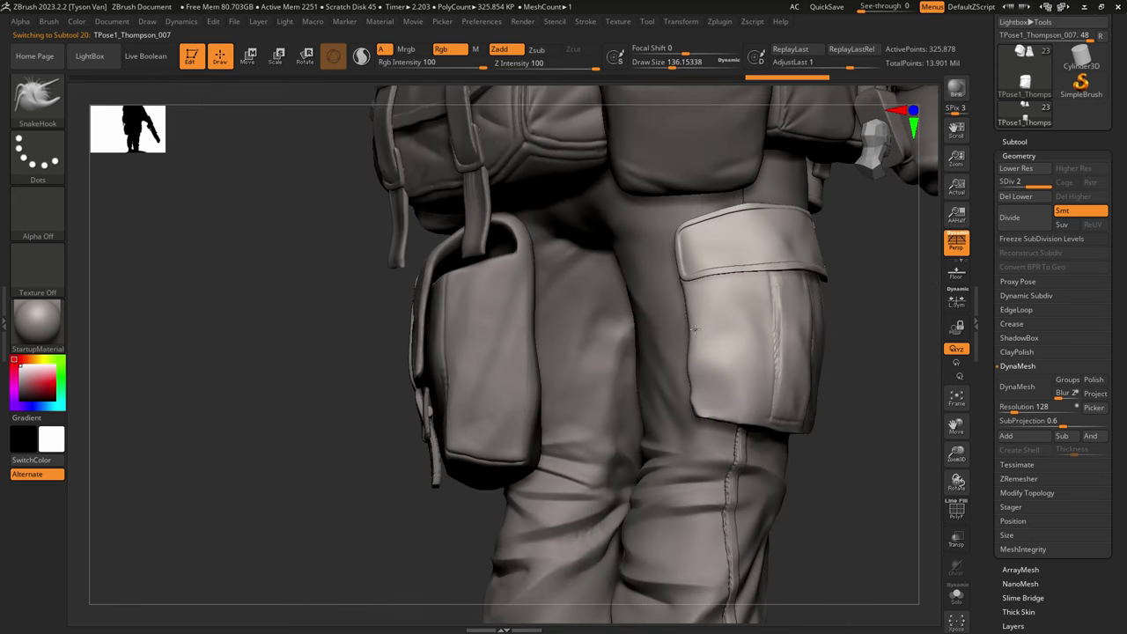
Step: Cut a seam groove along the pocket's rear and lower edges with the Slash1 brush at a draw size of about 68
click(48, 95)
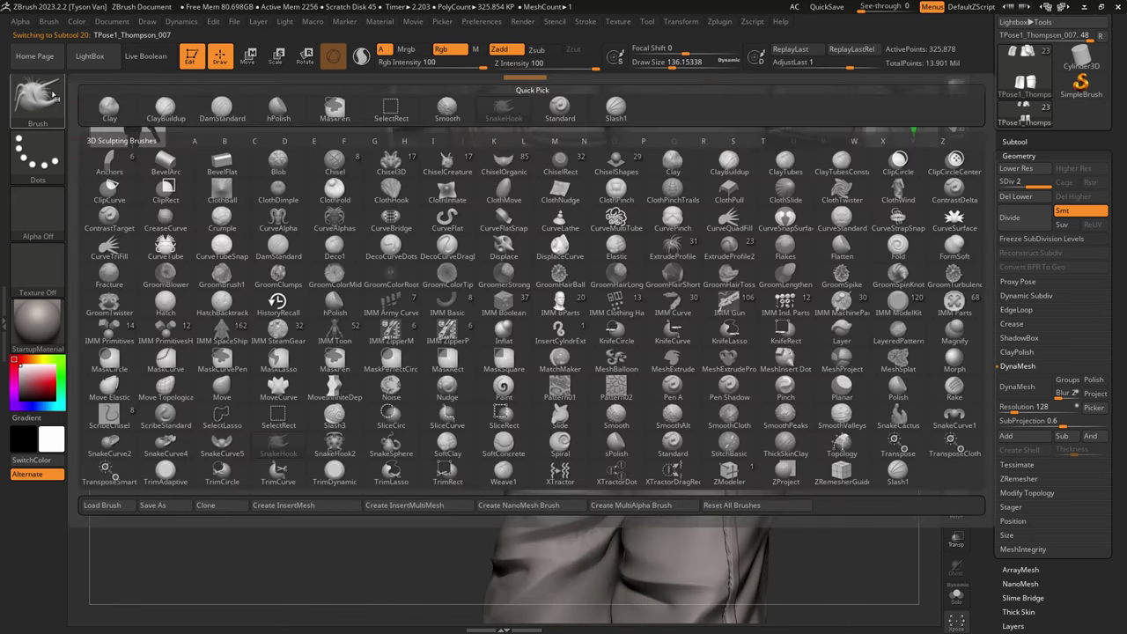
click(615, 109)
right_drag(729, 340, 716, 313)
key(s)
mouse_move(715, 310)
mouse_down()
mouse_move(688, 310)
mouse_move(703, 408)
mouse_move(738, 408)
mouse_up()
key(ctrl+z)
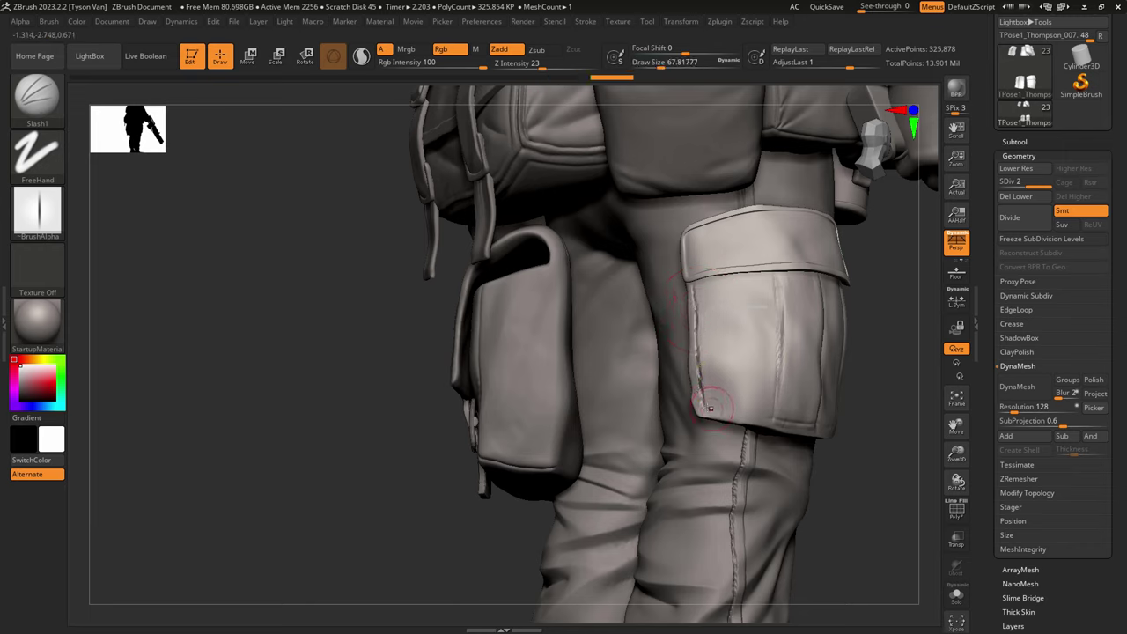
key(ctrl+z)
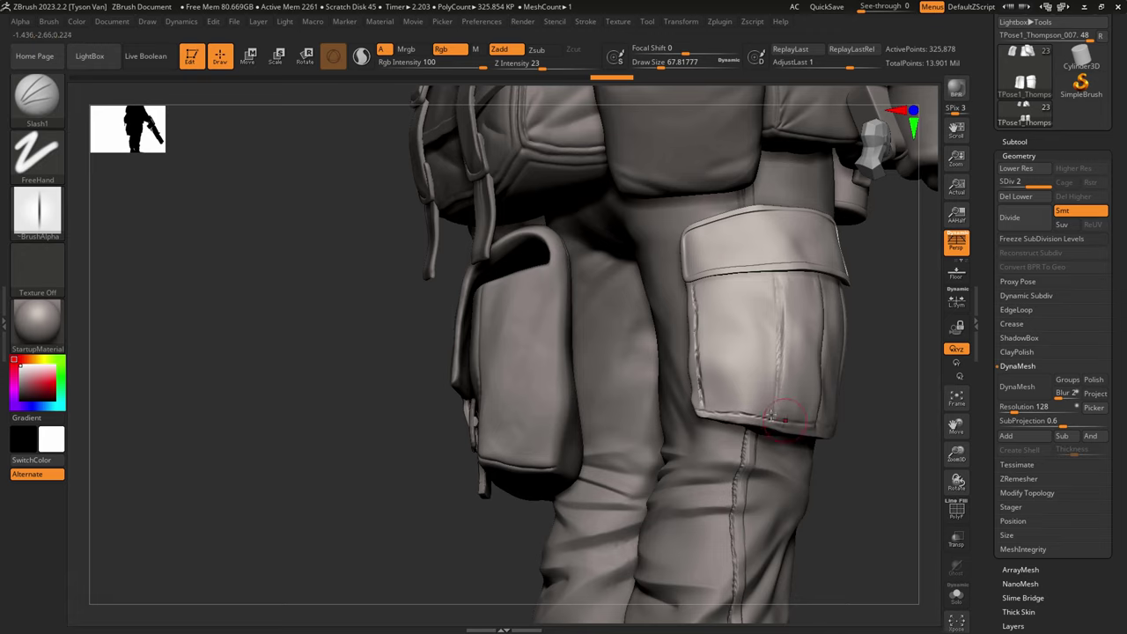
Step: Isolate the pocket subtool, delete its lower subdivision levels and remesh it with DynaMesh at resolution 648
click(955, 595)
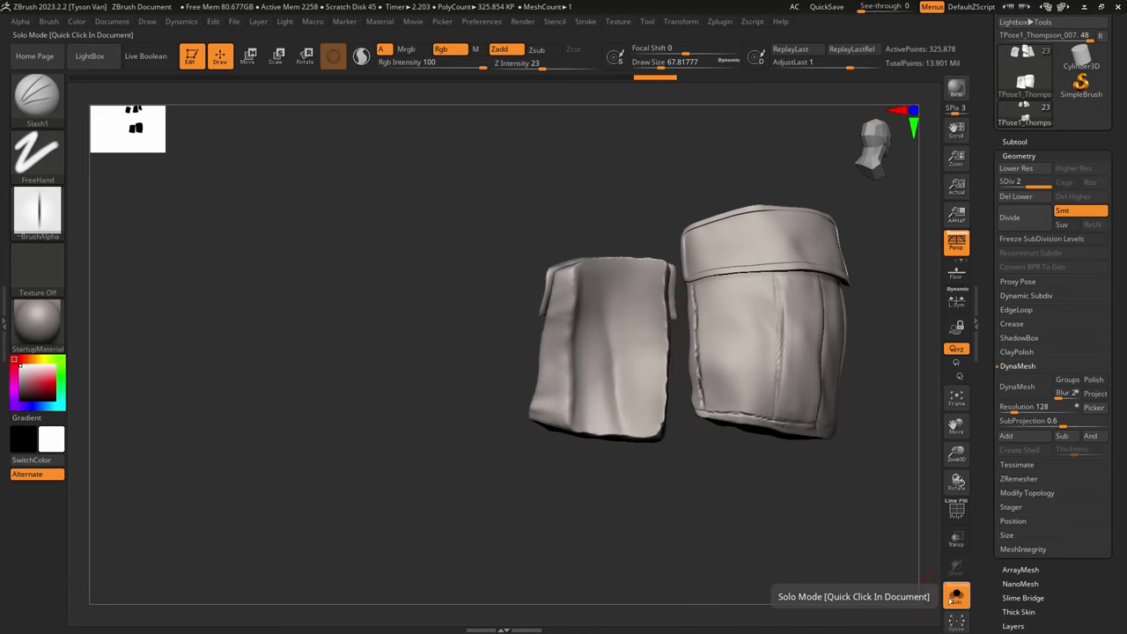
alt+right_drag(826, 409, 828, 332)
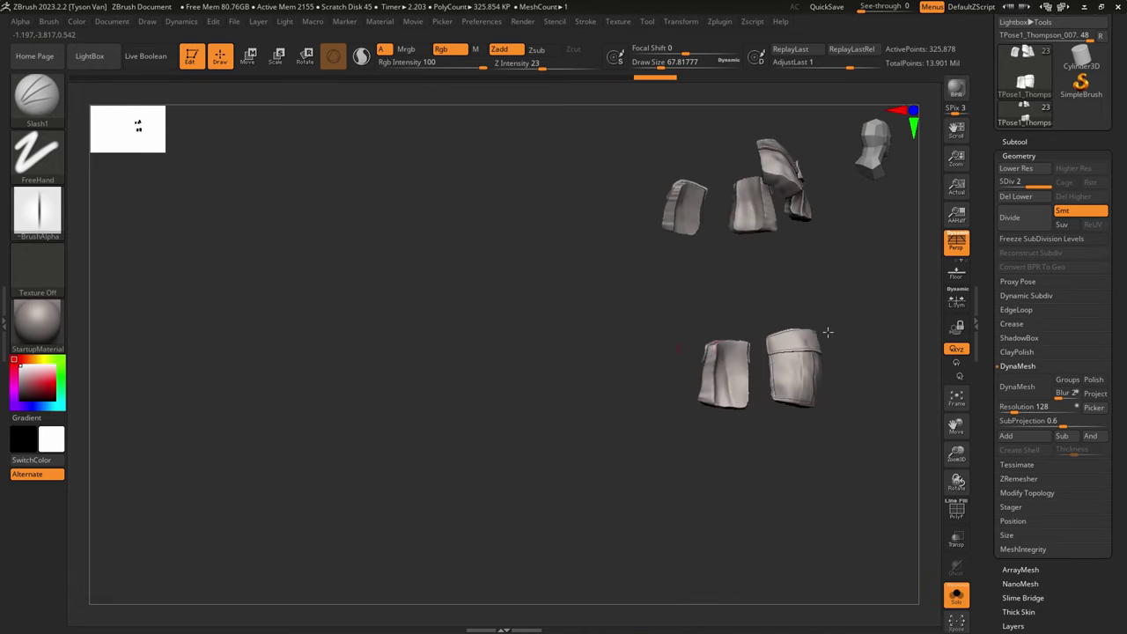
alt+right_drag(755, 345, 741, 437)
click(1023, 408)
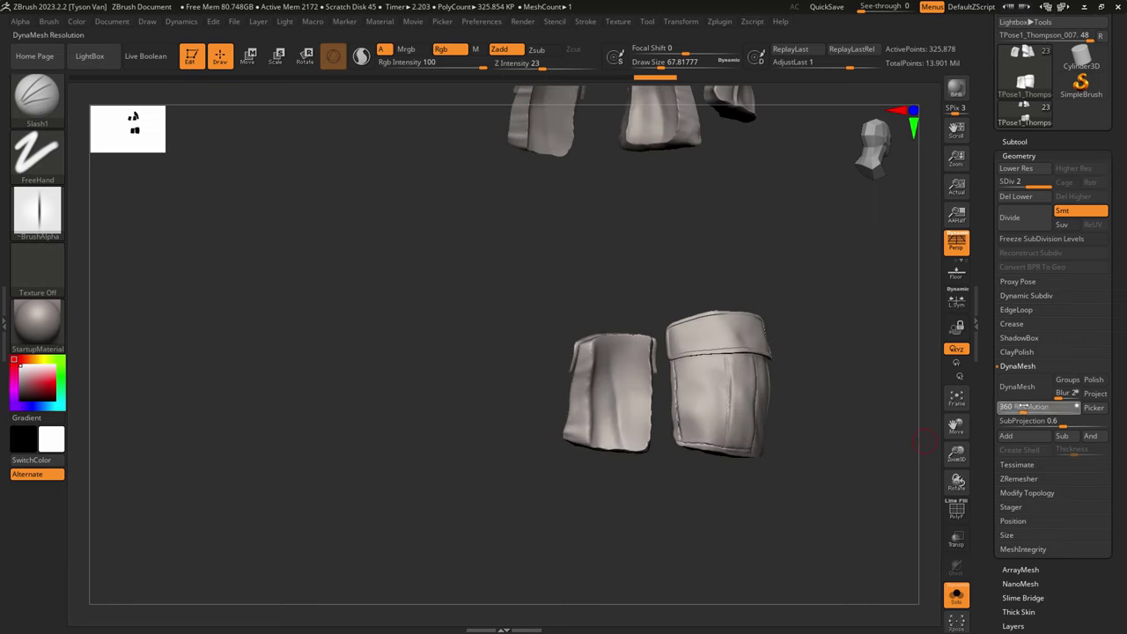
click(1015, 200)
click(1030, 408)
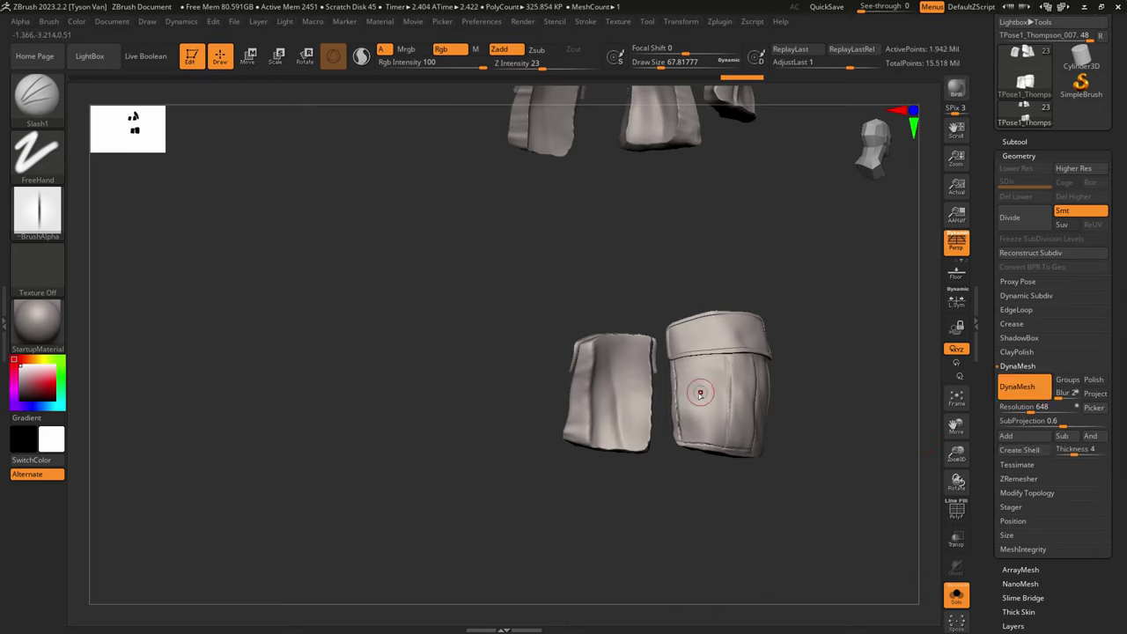
ctrl+right_drag(691, 388, 712, 511)
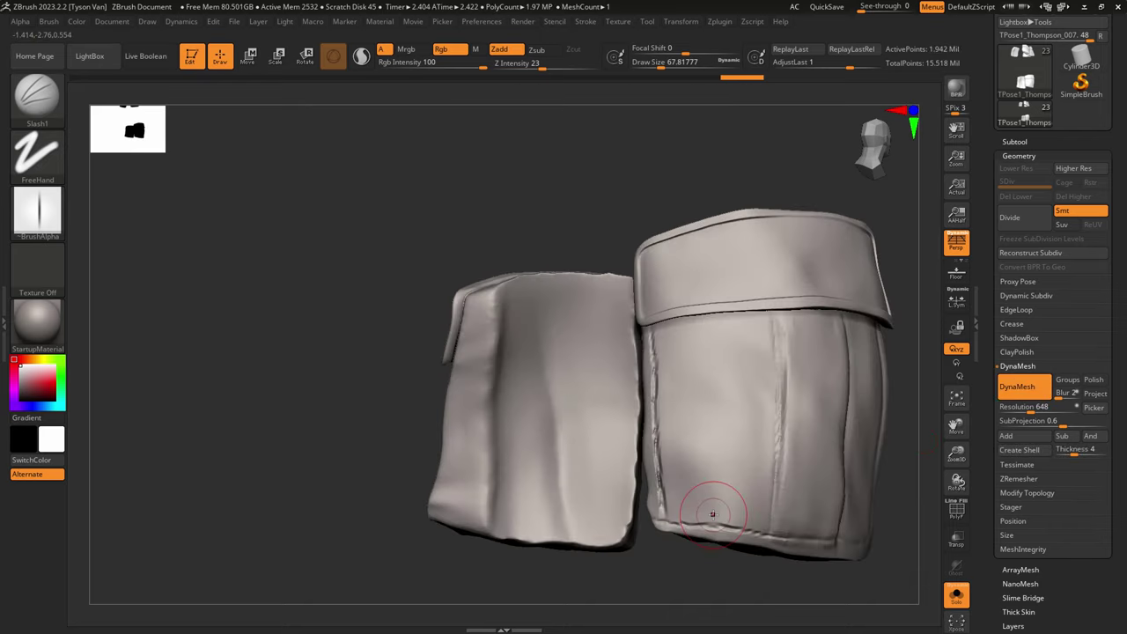
drag(651, 332, 662, 515)
key(ctrl+z)
key(ctrl+z)
key(ctrl+z)
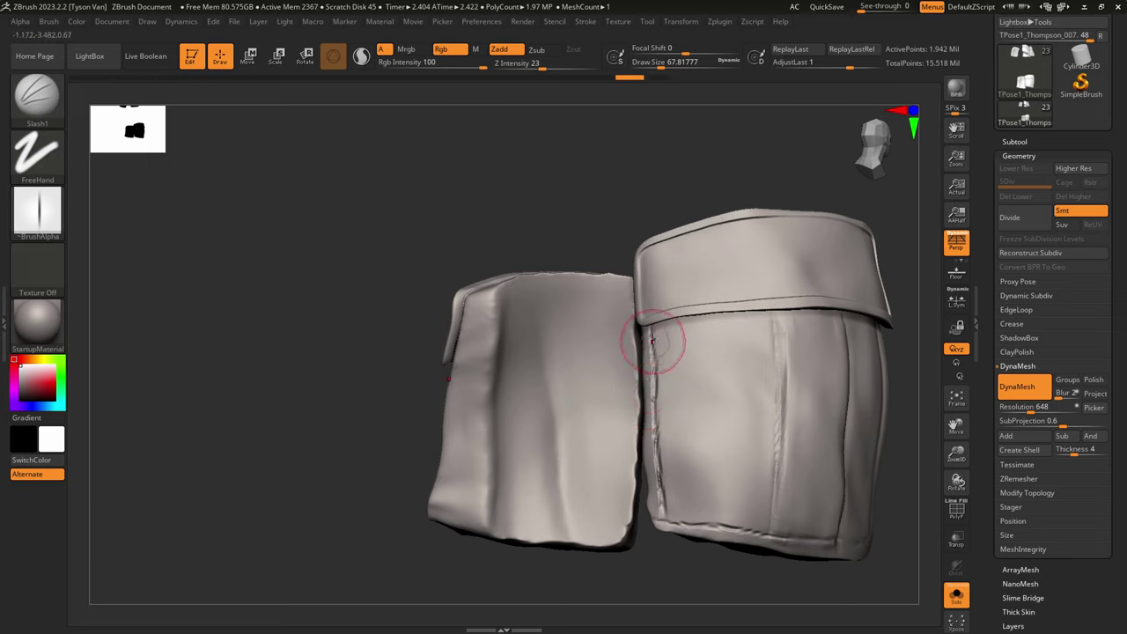
Step: Recut the groove along the pocket's rear edge below the flap with Slash1
drag(653, 328, 653, 416)
drag(653, 380, 656, 453)
mouse_move(654, 346)
mouse_down()
mouse_move(662, 519)
mouse_move(741, 440)
mouse_up()
Step: Carve a diagonal fold from the pocket's lower rear corner with DamStandard at a draw size of about 65 and smooth it
key(b)
key(d)
key(s)
key(s)
drag(683, 493, 729, 455)
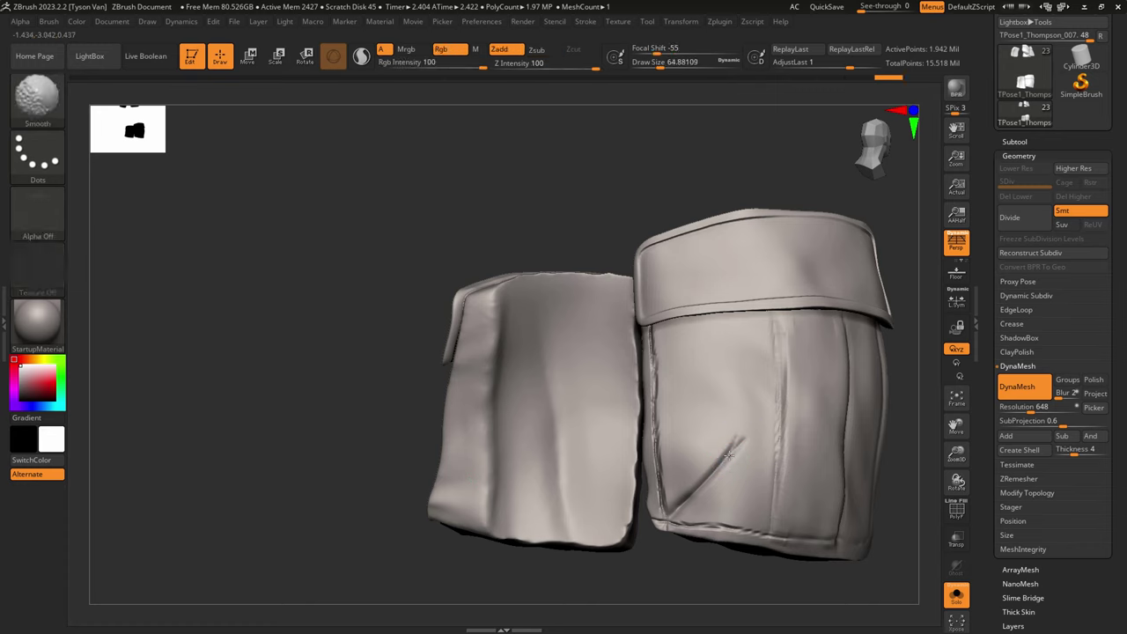
mouse_move(705, 507)
shift+mouse_down()
mouse_move(728, 516)
mouse_move(667, 528)
mouse_move(666, 360)
mouse_move(656, 400)
shift+mouse_up()
Step: Reduce DamStandard's draw size to about 23 and refine the grooves along the pocket's rear and lower edges and the flap's rear edge
key(s)
mouse_move(653, 328)
mouse_down()
mouse_move(664, 510)
mouse_move(678, 485)
mouse_move(664, 518)
mouse_move(772, 531)
mouse_up()
key(s)
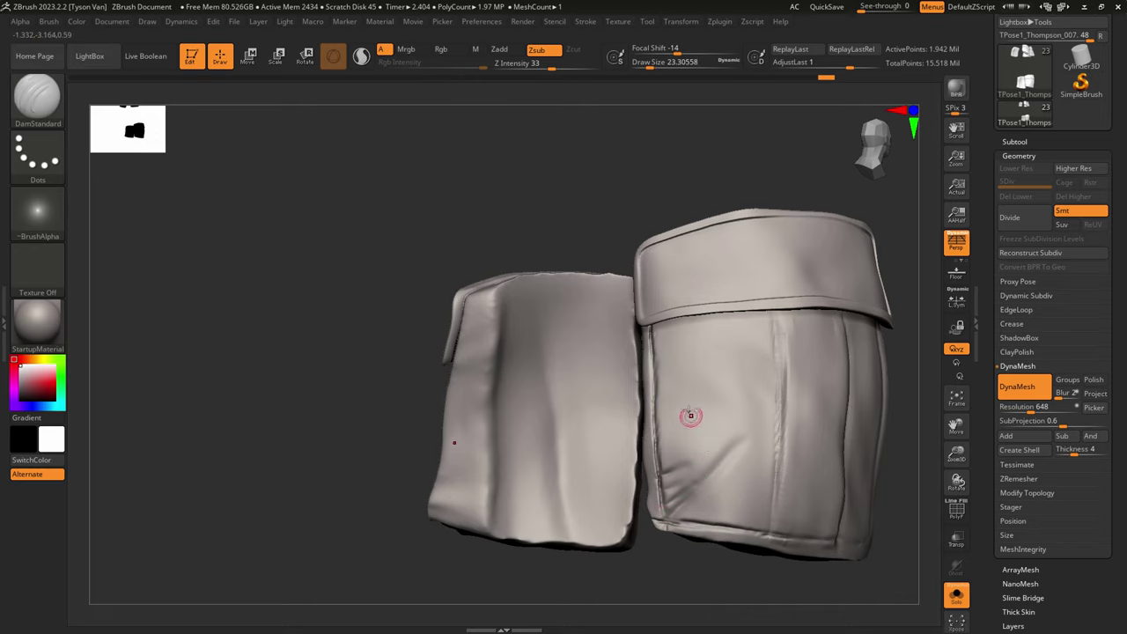
right_drag(691, 417, 700, 359)
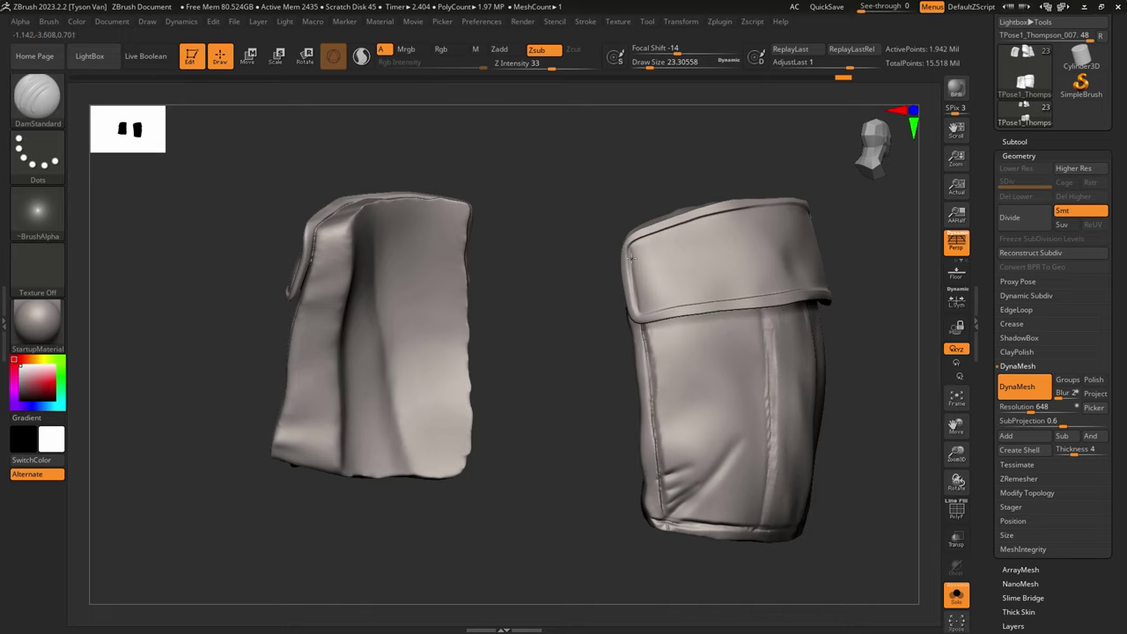
drag(631, 257, 637, 293)
Step: Switch to SnakeHook at a draw size of about 31 and adjust the flap's lower rear corner
key(b)
key(s)
key(h)
key(s)
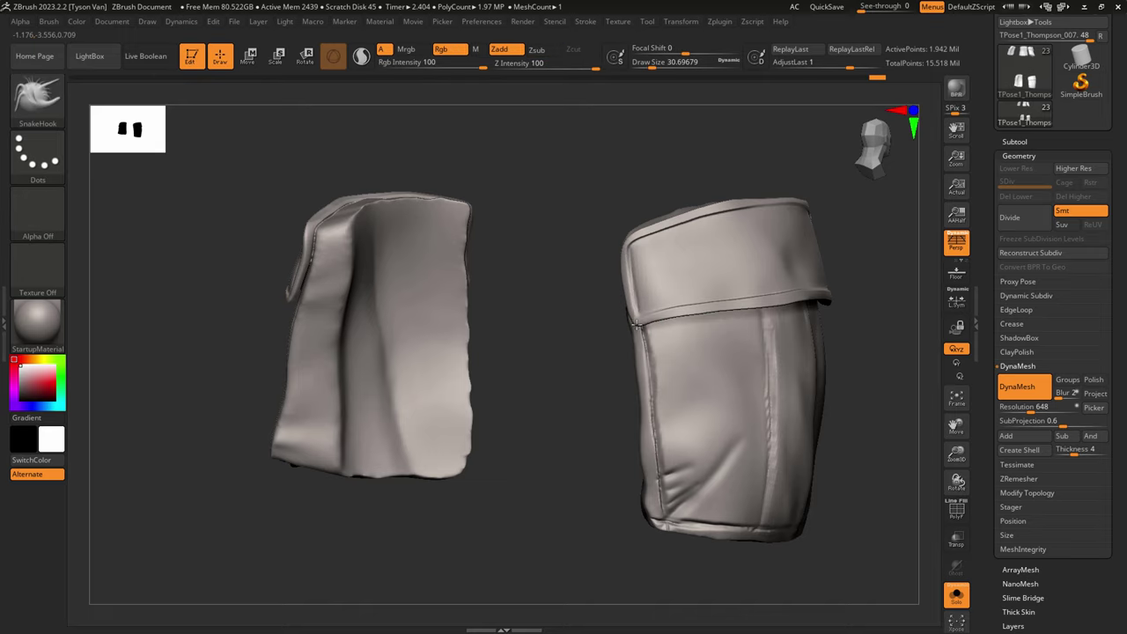
drag(636, 319, 641, 316)
right_drag(774, 302, 669, 297)
alt+right_drag(915, 298, 693, 360)
right_drag(775, 357, 702, 368)
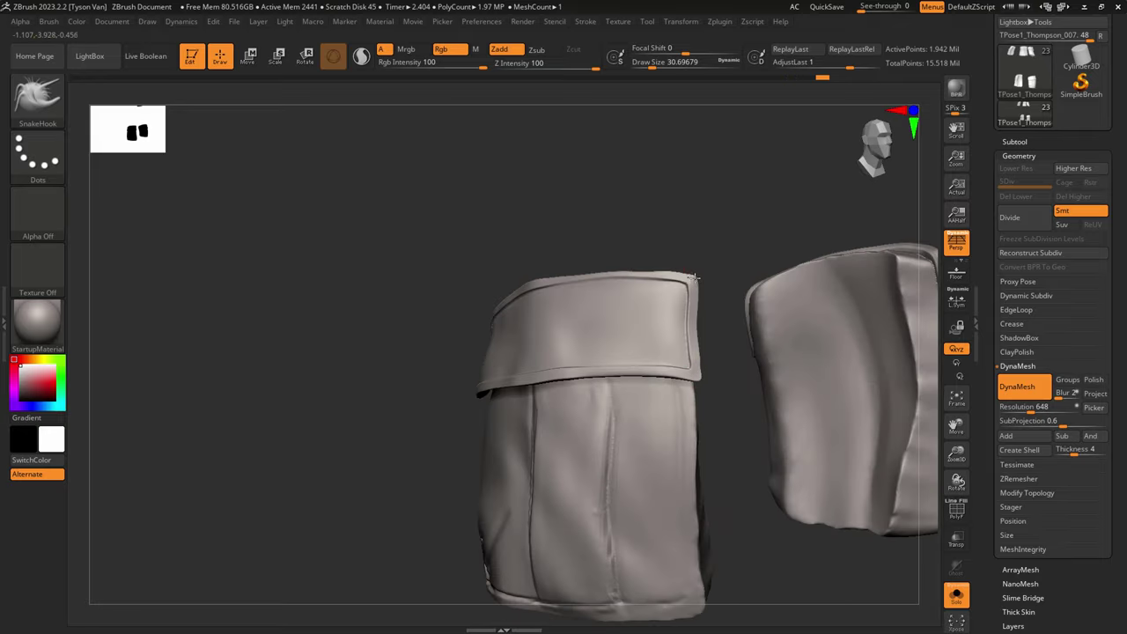
Step: Enlarge SnakeHook's draw size to about 80 and adjust the pocket flap's surface near its upper edge
right_drag(572, 311, 639, 303)
key(s)
drag(639, 303, 649, 303)
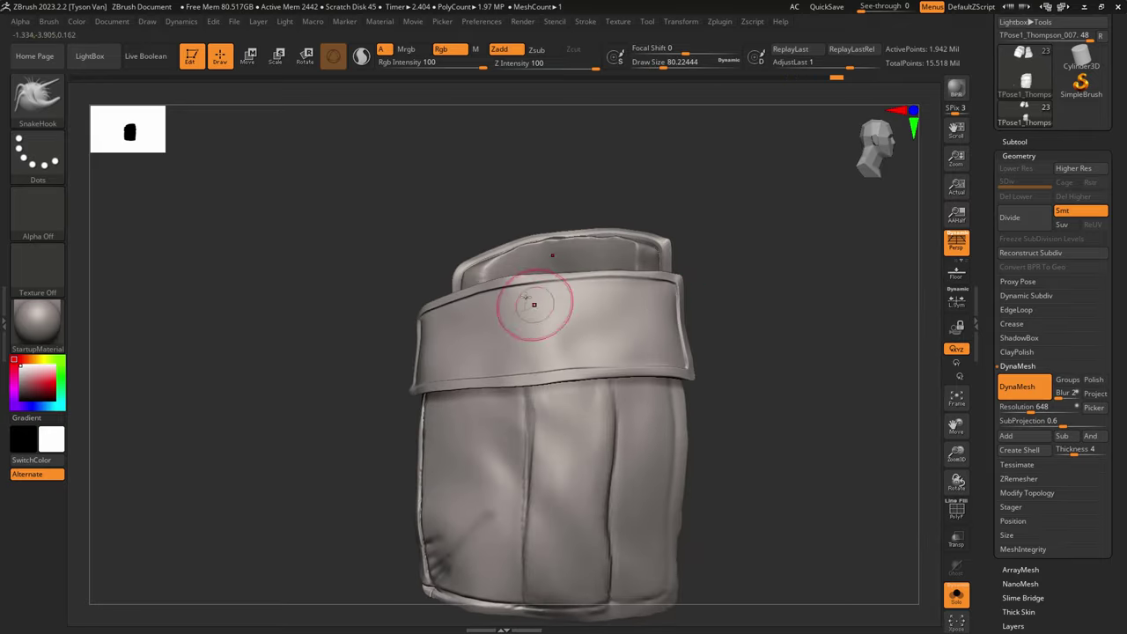
drag(534, 305, 591, 301)
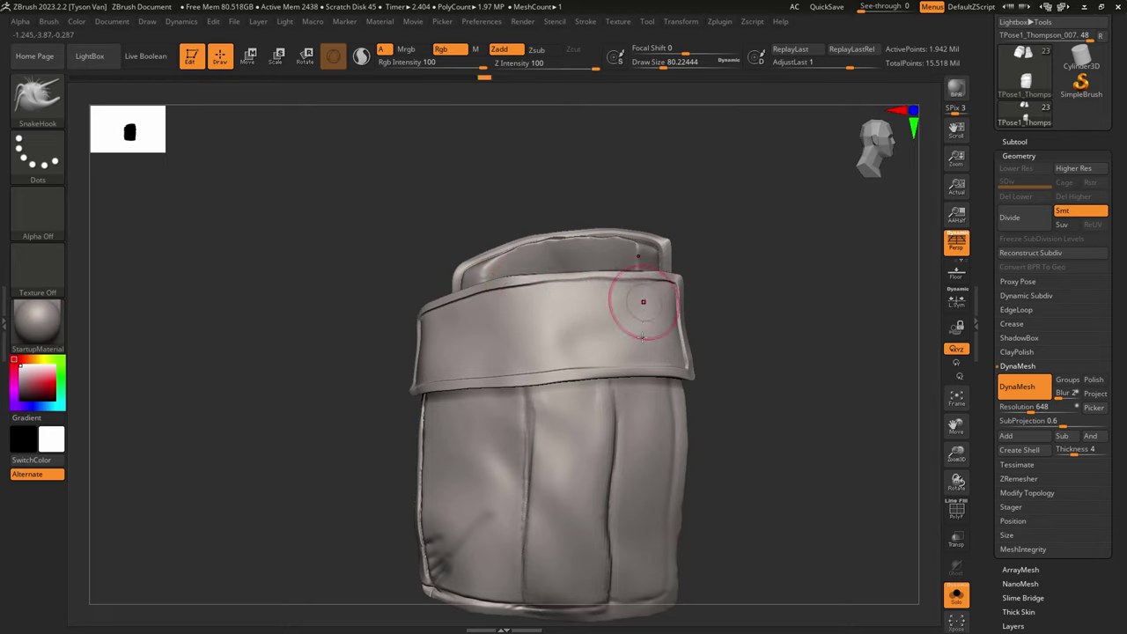
Step: Reshape the pocket's central panel and vertical seams below the flap with SnakeHook at a draw size of about 158
right_drag(600, 458, 602, 433)
key(s)
drag(551, 463, 565, 464)
mouse_move(560, 458)
mouse_down()
mouse_move(546, 443)
mouse_move(552, 429)
mouse_up()
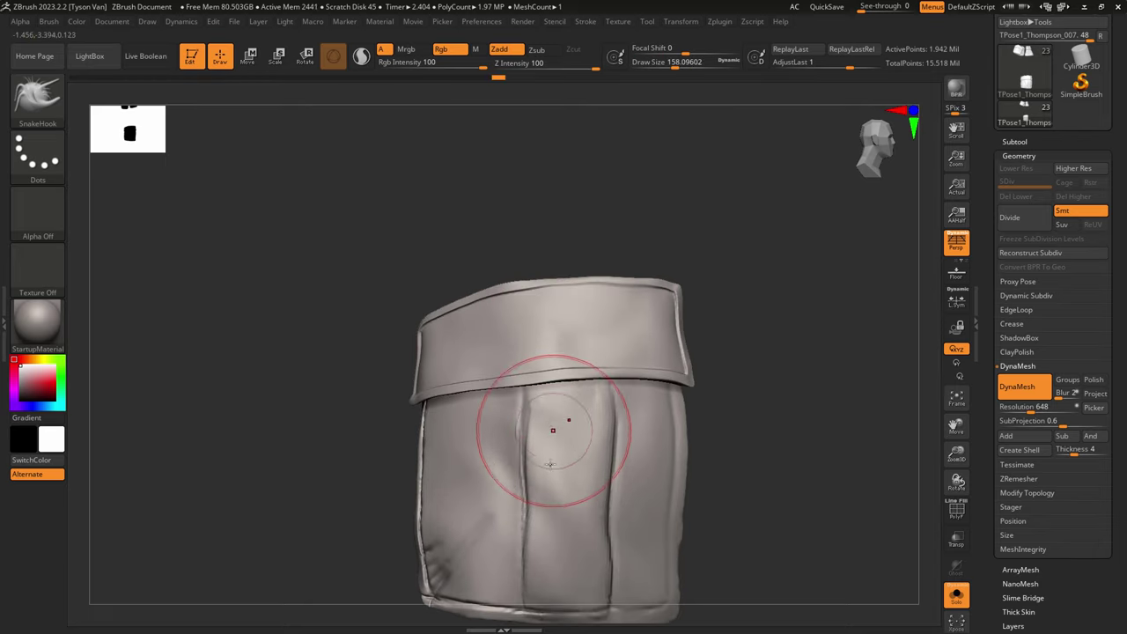
drag(559, 504, 541, 509)
key(s)
drag(618, 451, 612, 421)
Step: Deepen the pocket's front vertical seam from the flap to the lower edge with DamStandard at a draw size of about 65
right_drag(626, 438, 592, 437)
key(b)
key(d)
key(s)
key(s)
drag(609, 447, 602, 447)
drag(607, 391, 607, 607)
Step: Deepen the pocket's rear vertical seam and carve a diagonal fold down the central panel from below the flap
right_drag(601, 581, 296, 556)
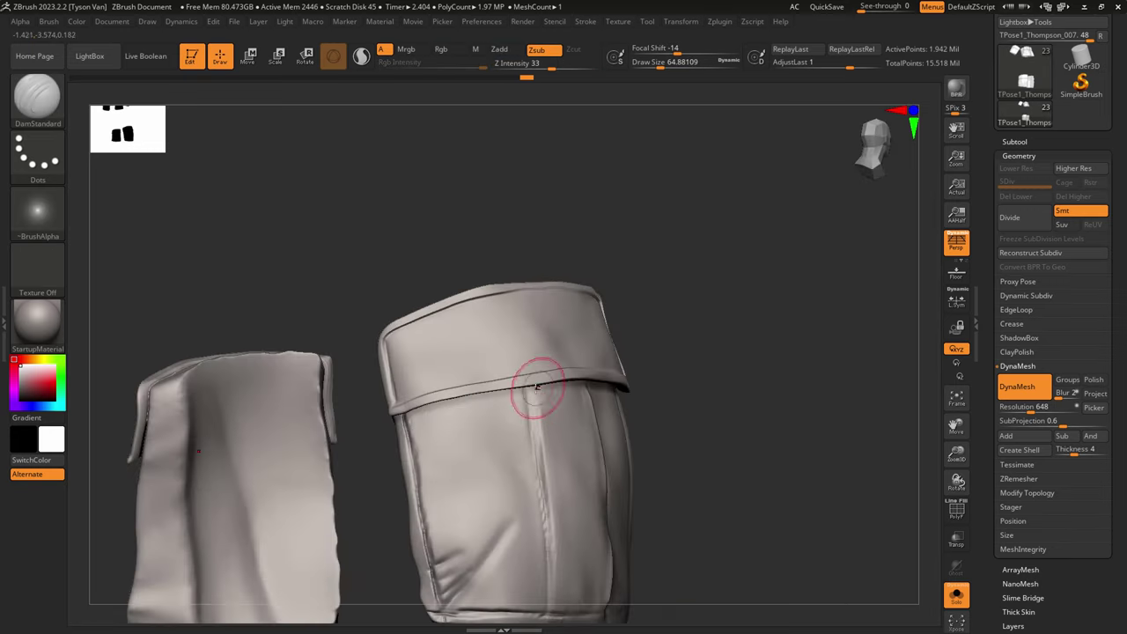
drag(534, 391, 556, 610)
right_drag(552, 453, 471, 448)
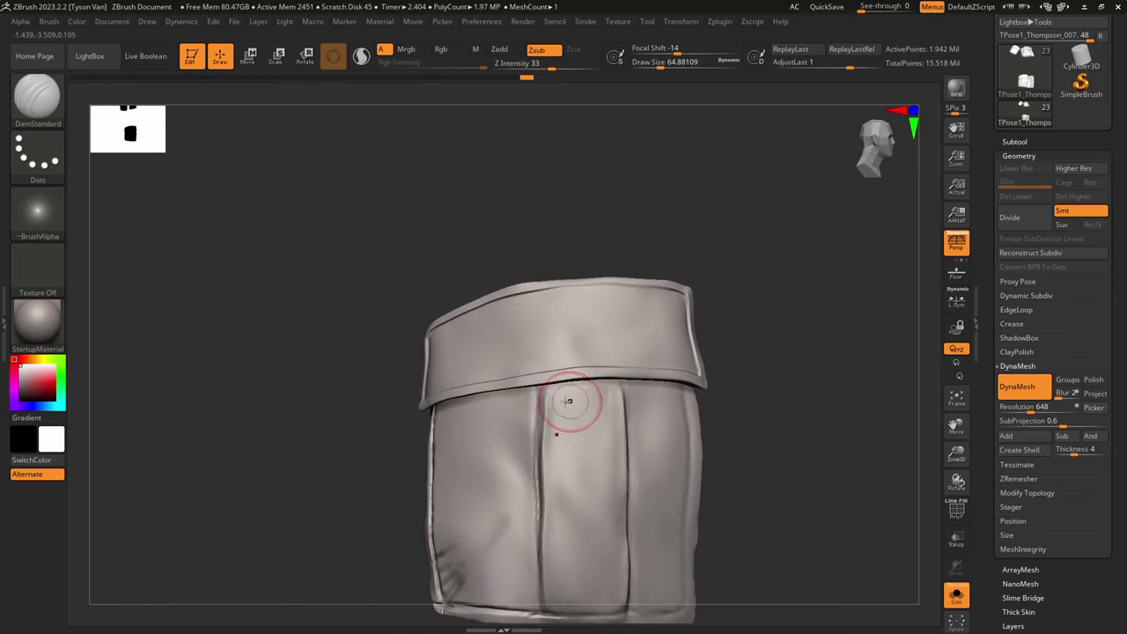
drag(555, 393, 600, 533)
right_drag(558, 432, 586, 467)
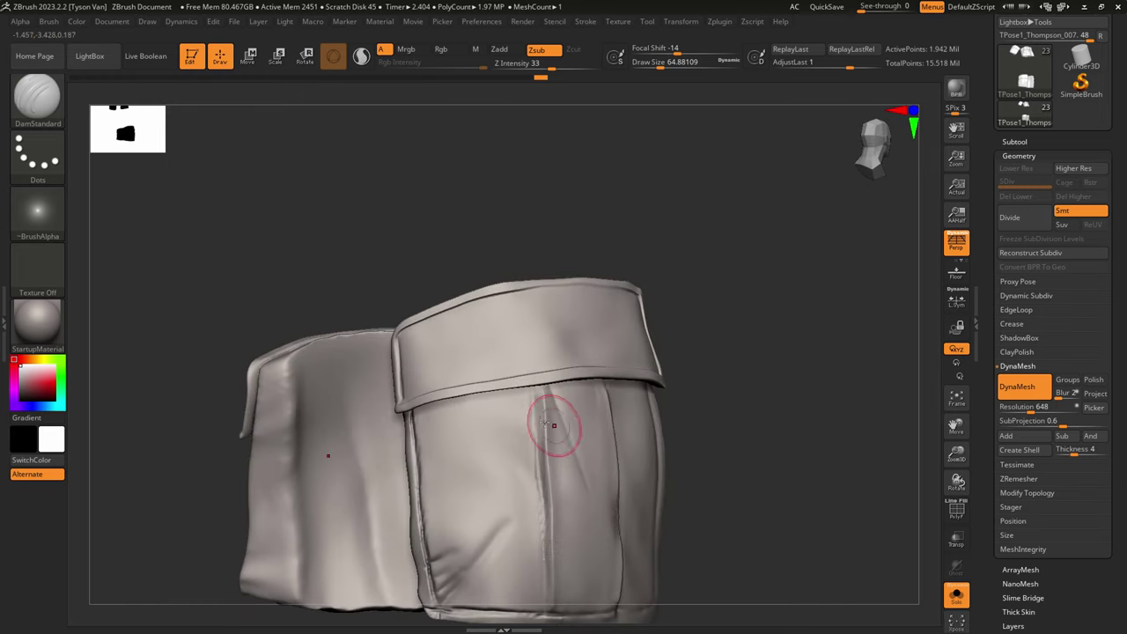
Step: Reduce DamStandard's draw size to about 29, sharpen the rear vertical seam and smooth along it
right_drag(556, 423, 538, 414)
key(s)
drag(538, 415, 530, 412)
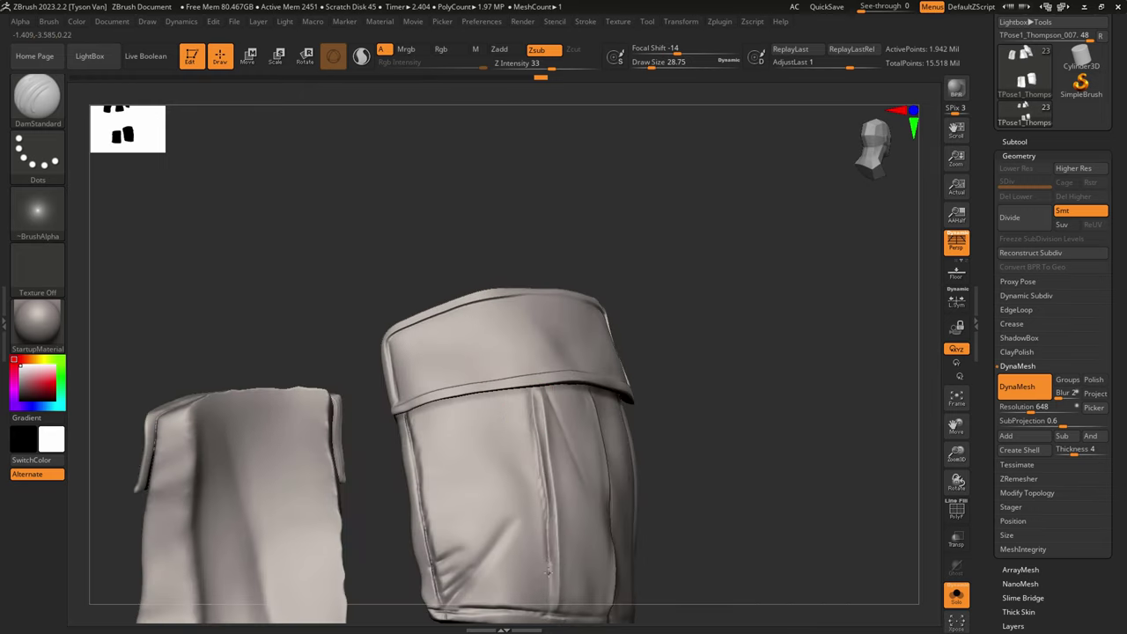
drag(547, 558, 550, 566)
key(shift)
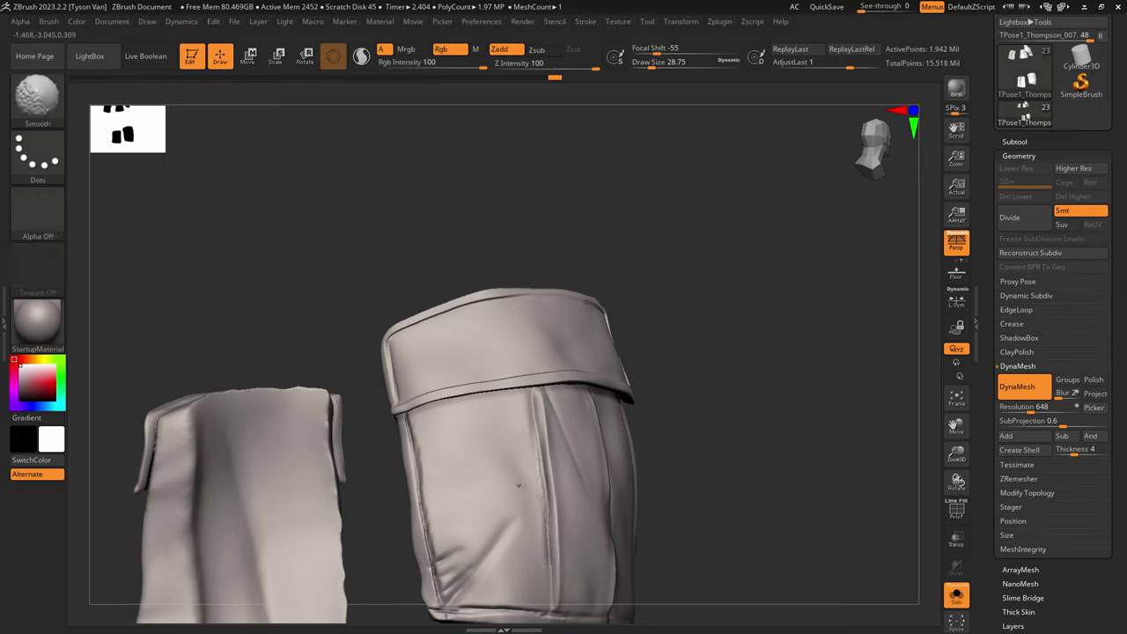
shift+drag(535, 471, 546, 559)
drag(410, 436, 475, 443)
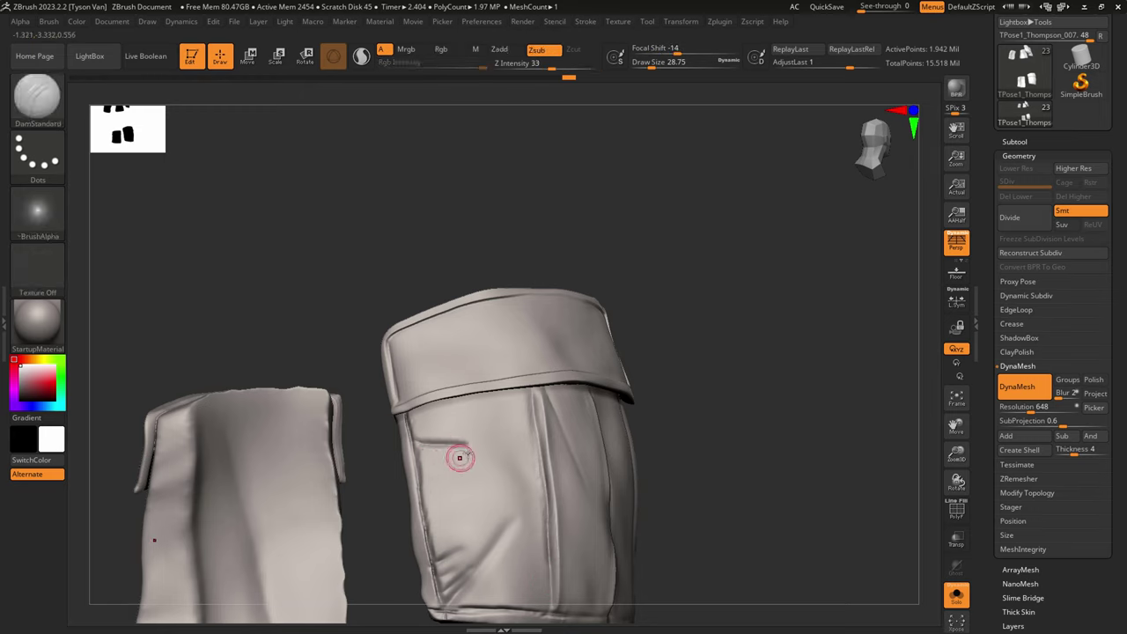
key(ctrl+z)
Step: Flatten the cloth on the pocket's rear panel with the hPolish brush at a draw size of about 29
key(b)
key(h)
key(p)
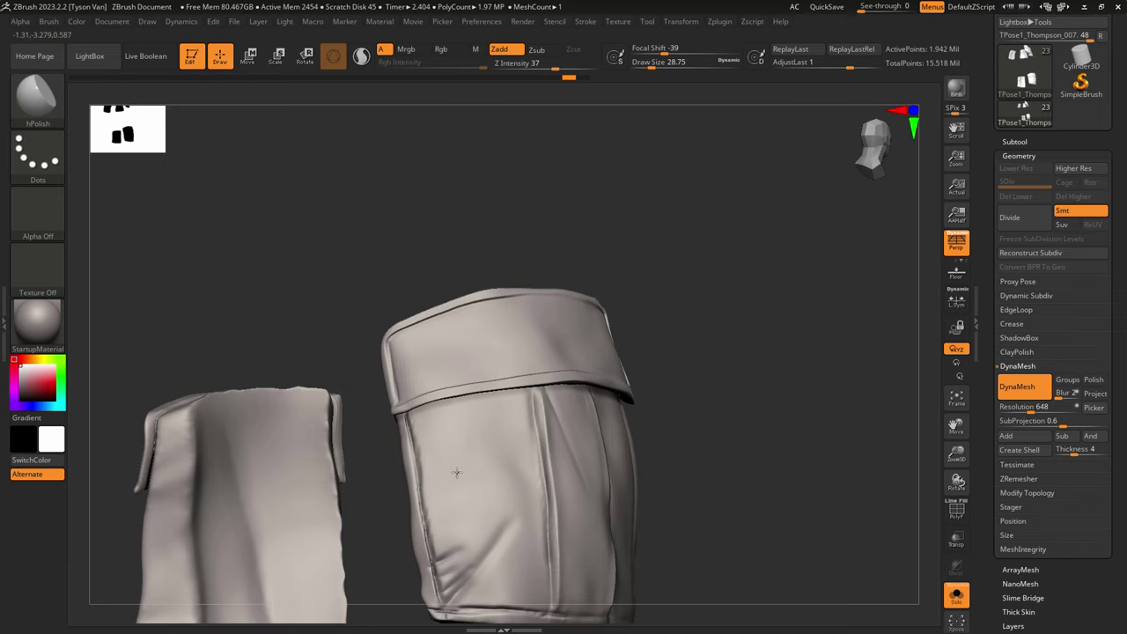
drag(489, 418, 476, 451)
right_drag(477, 451, 471, 484)
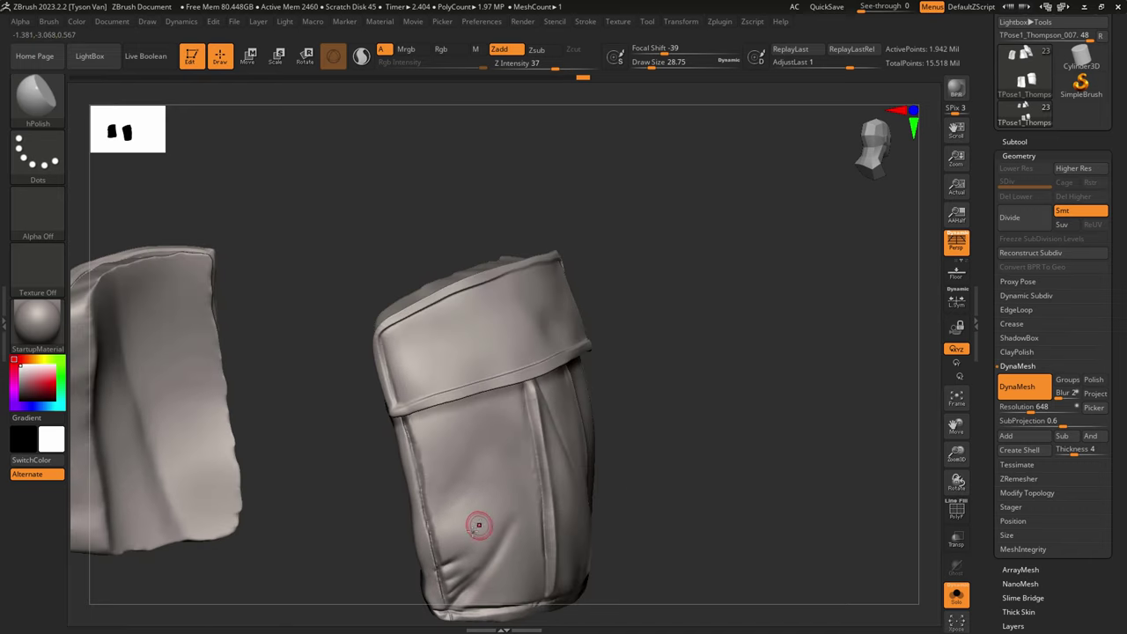
drag(479, 525, 501, 480)
Step: Set hPolish to Z Intensity 100 and a draw size of about 59, and flatten areas of the pocket panel and flap
click(539, 50)
click(507, 50)
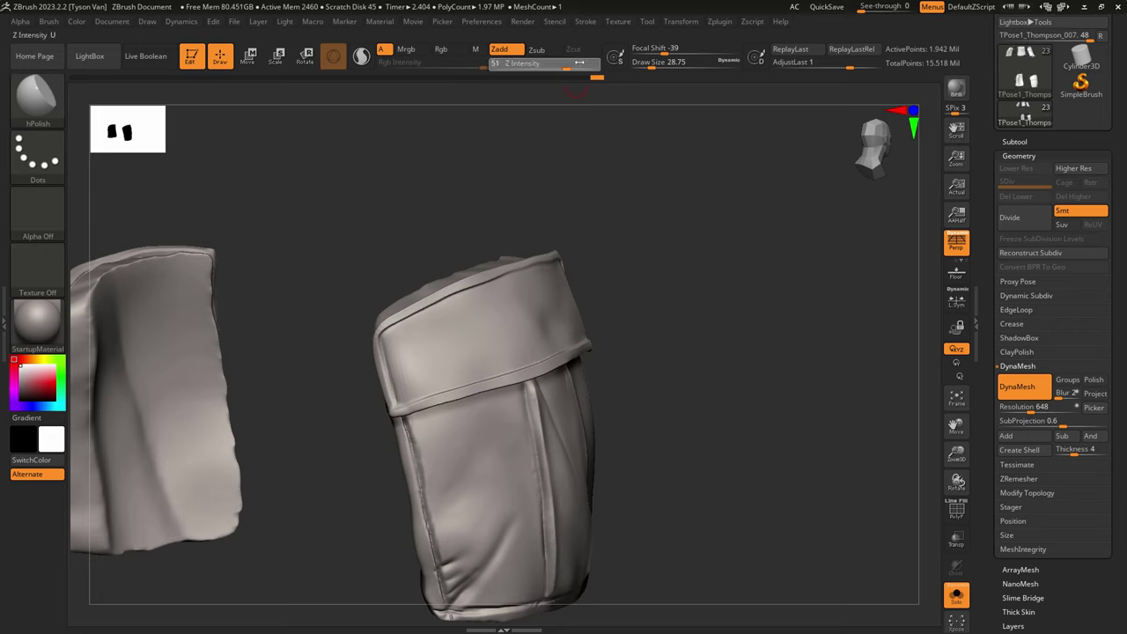
drag(558, 66, 600, 66)
key(s)
drag(478, 525, 486, 525)
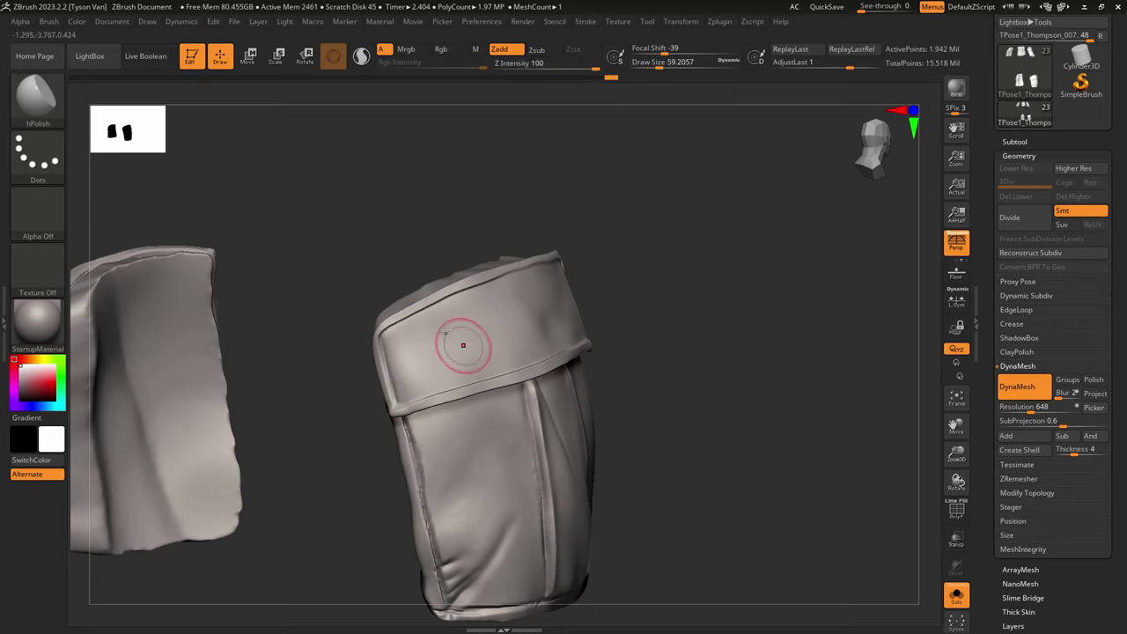
mouse_move(423, 328)
mouse_down()
mouse_move(472, 337)
mouse_move(460, 325)
mouse_up()
key(ctrl+z)
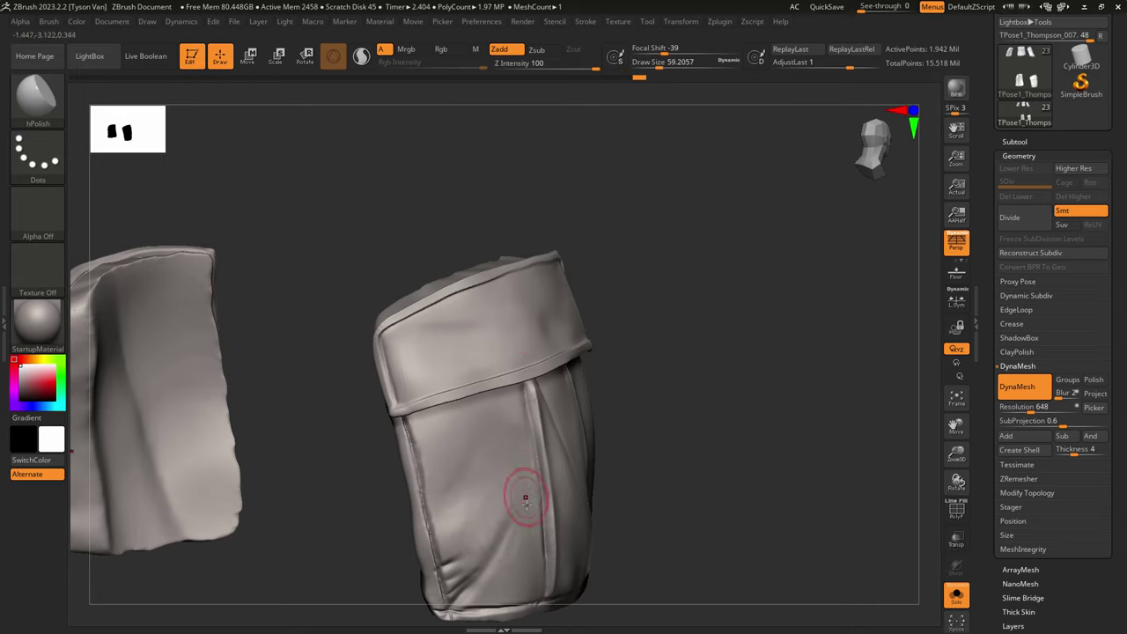
Step: Switch to SnakeHook and adjust the pocket's lower edge near the front vertical seam
right_drag(525, 502, 484, 490)
mouse_move(608, 503)
ctrl+right_down()
mouse_move(619, 486)
mouse_move(590, 482)
ctrl+right_up()
right_drag(659, 505, 630, 509)
key(b)
key(s)
key(h)
key(s)
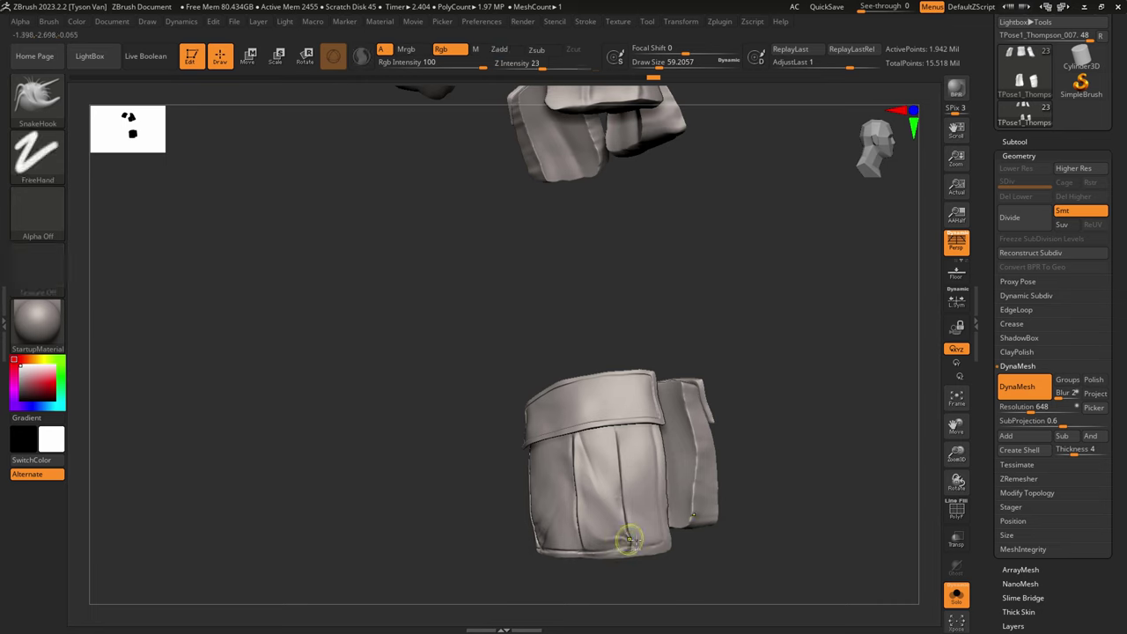
shift+drag(631, 540, 618, 539)
right_drag(611, 523, 644, 530)
Step: Raise SnakeHook's draw size to about 192 and turn off Solo mode to show the whole soldier
key(s)
drag(604, 556, 620, 556)
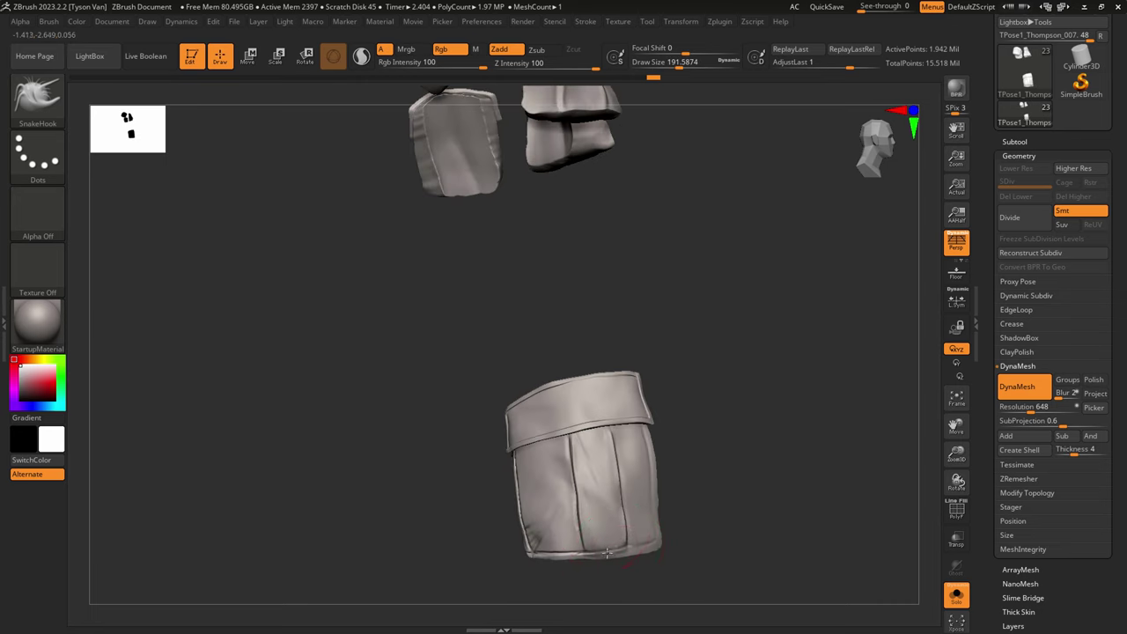
click(957, 596)
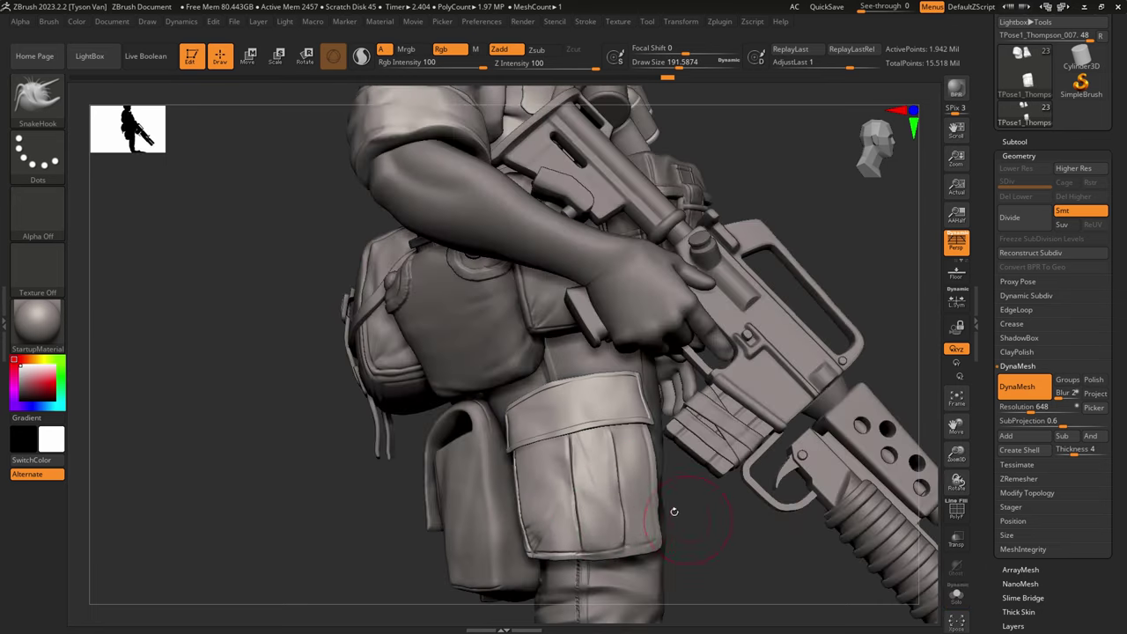
Step: Adjust the front side of the thigh pocket with SnakeHook, keeping it fitted to the leg beside the rifle magazine
right_drag(675, 511, 653, 517)
key(s)
drag(653, 517, 651, 541)
key(s)
drag(648, 539, 645, 539)
drag(643, 495, 647, 493)
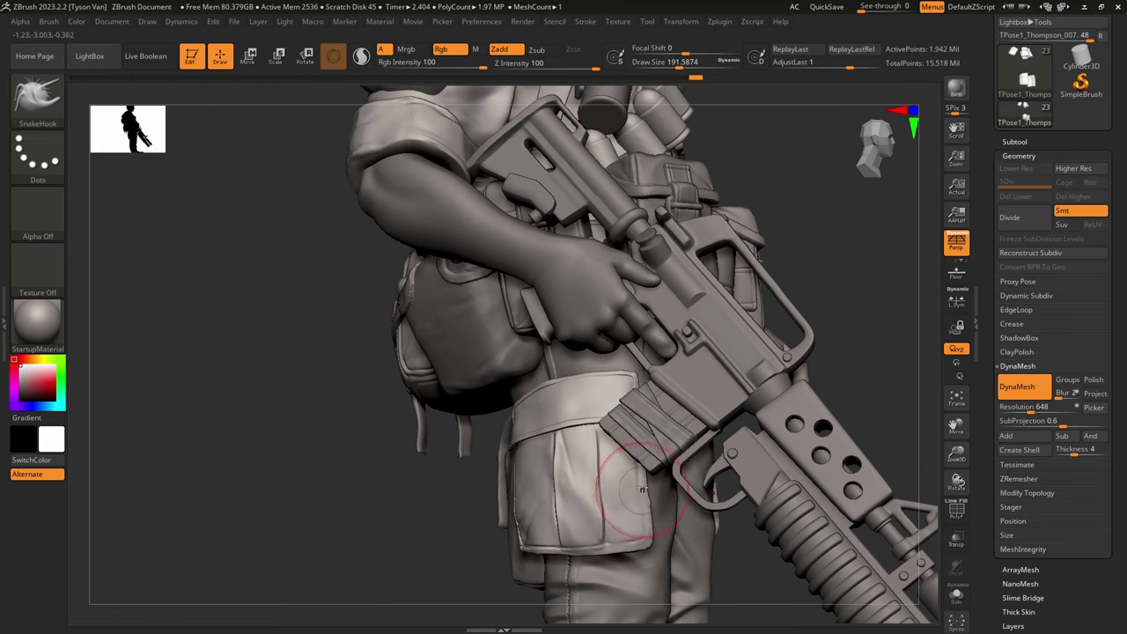
Step: Sharpen the seam along the pocket's bottom hem with the DamStandard brush at a draw size of about 20
mouse_move(636, 505)
right_down()
mouse_move(661, 511)
mouse_move(691, 632)
right_up()
key(b)
key(d)
key(s)
key(s)
mouse_move(585, 544)
mouse_down()
mouse_move(571, 547)
mouse_move(613, 548)
mouse_up()
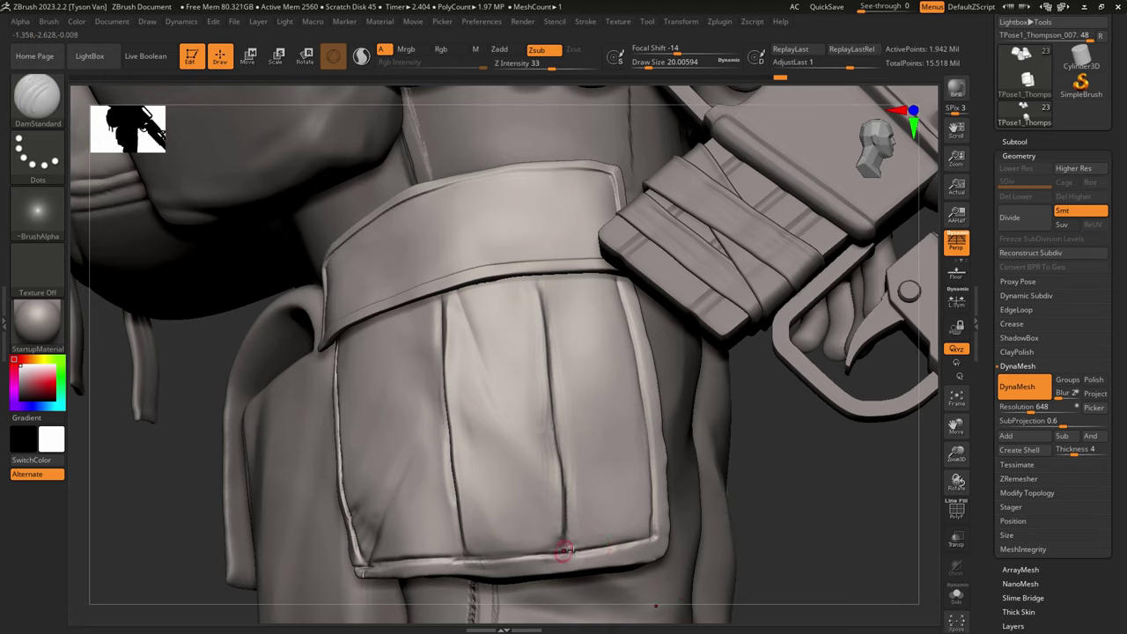
mouse_move(464, 556)
mouse_down()
mouse_move(600, 561)
mouse_move(652, 542)
mouse_up()
key(shift)
Step: Sculpt small puckers along the pocket's bottom hem with the Standard brush at a draw size of about 20, and smooth the cloth lightly
key(b)
key(s)
key(t)
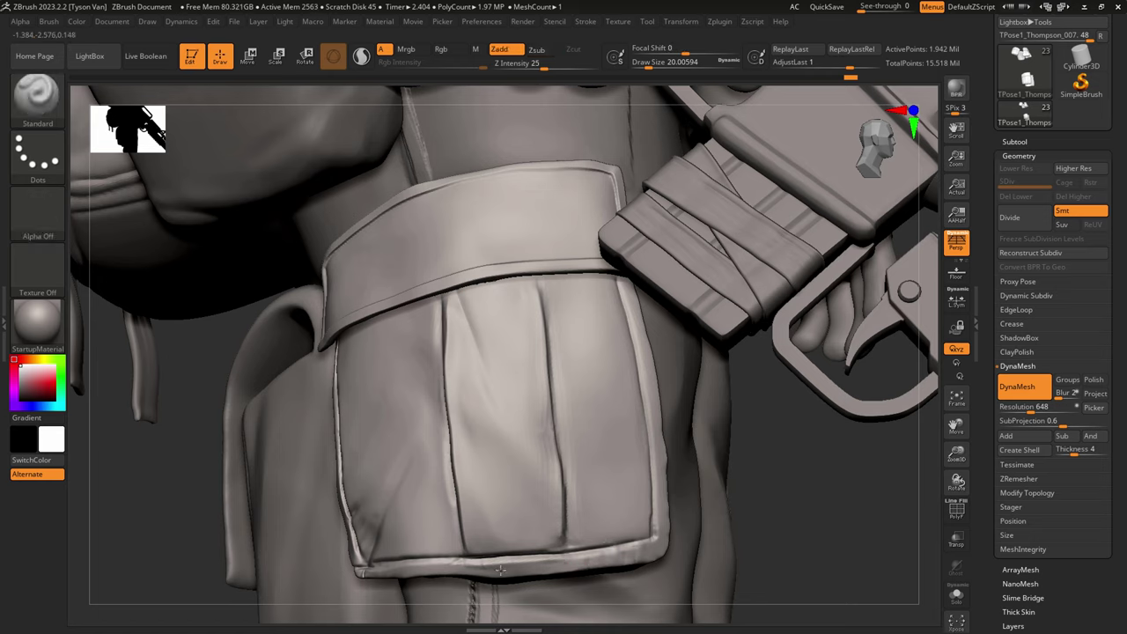
drag(370, 574, 376, 568)
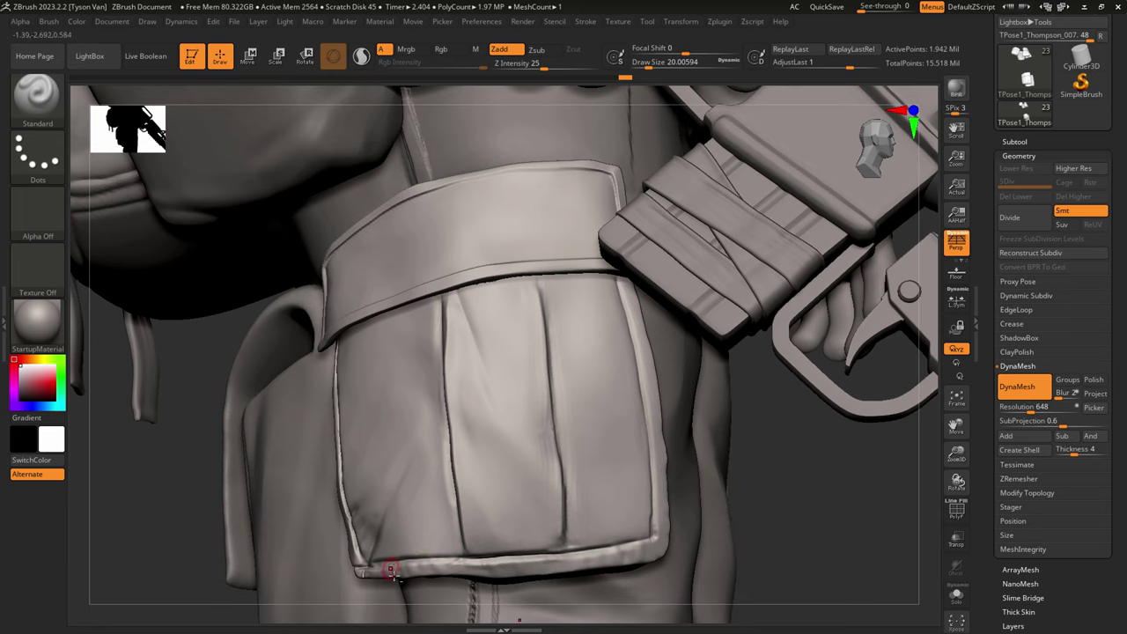
key(shift)
shift+drag(473, 475, 476, 459)
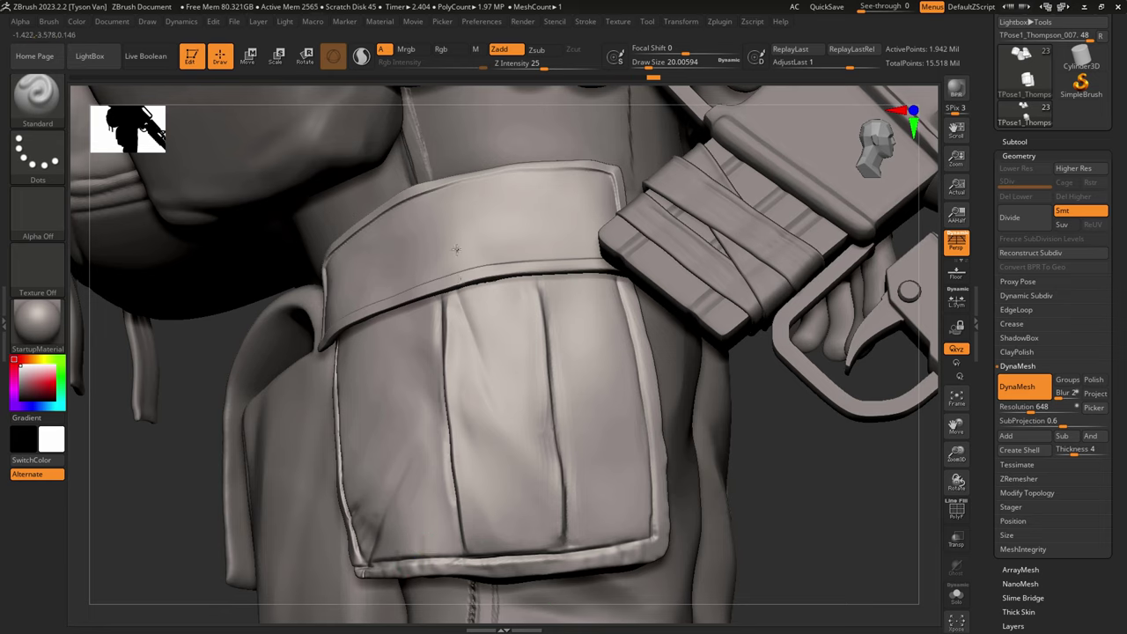
Step: Sculpt short wrinkles above the flap's stitch line and diagonal folds on the middle panel with the Standard brush at a draw size of about 33
drag(370, 303, 448, 294)
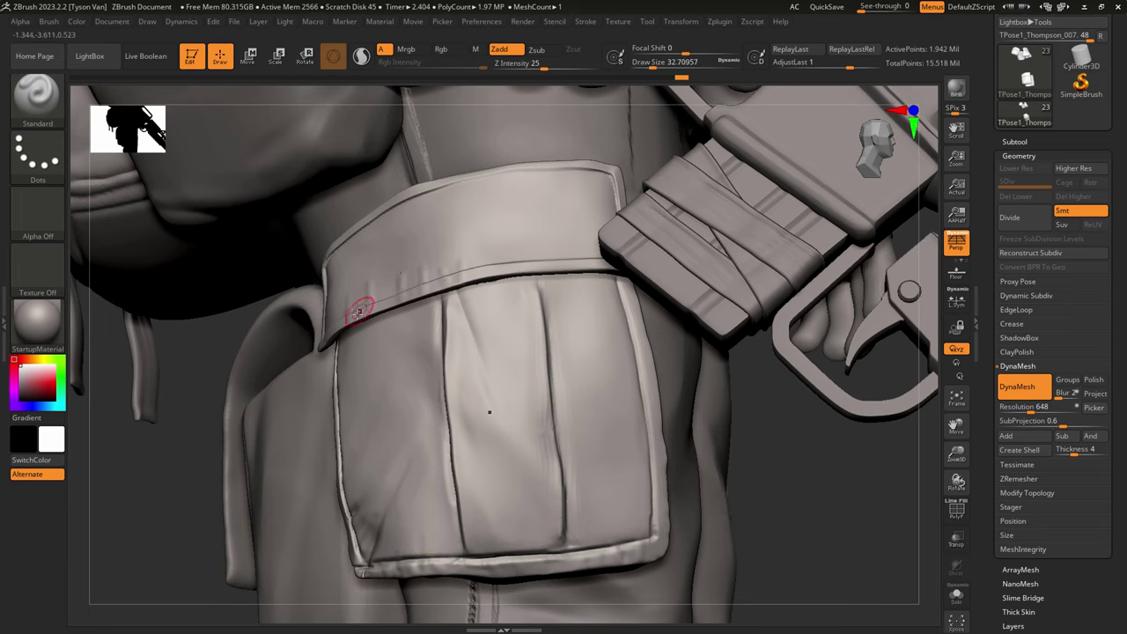
mouse_move(338, 329)
mouse_down()
mouse_move(340, 297)
mouse_move(374, 279)
mouse_up()
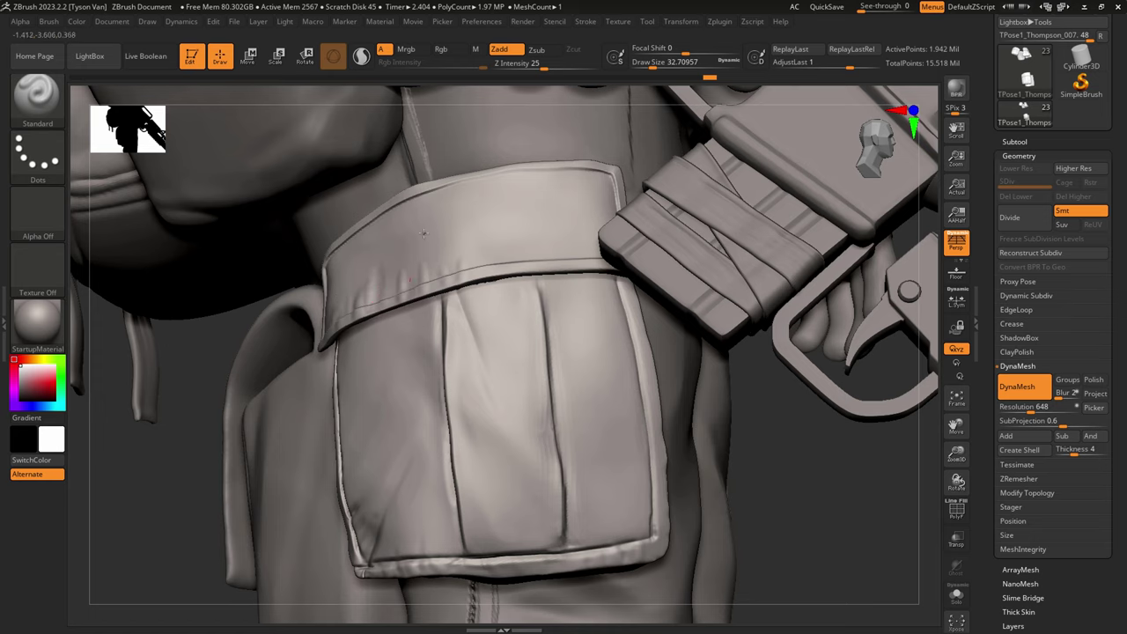
drag(532, 261, 523, 215)
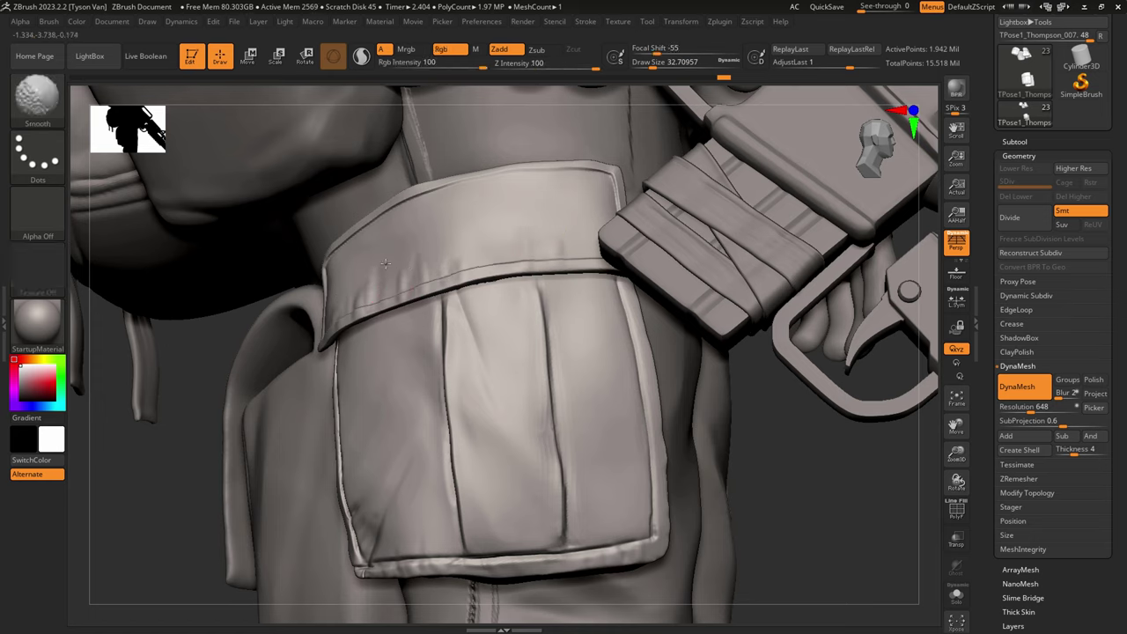
shift+drag(423, 268, 480, 253)
mouse_move(453, 295)
mouse_down()
mouse_move(490, 401)
mouse_move(546, 462)
mouse_up()
Step: Reshape the flap's edges with SnakeHook at draw sizes of about 65 and 97
key(b)
key(s)
key(h)
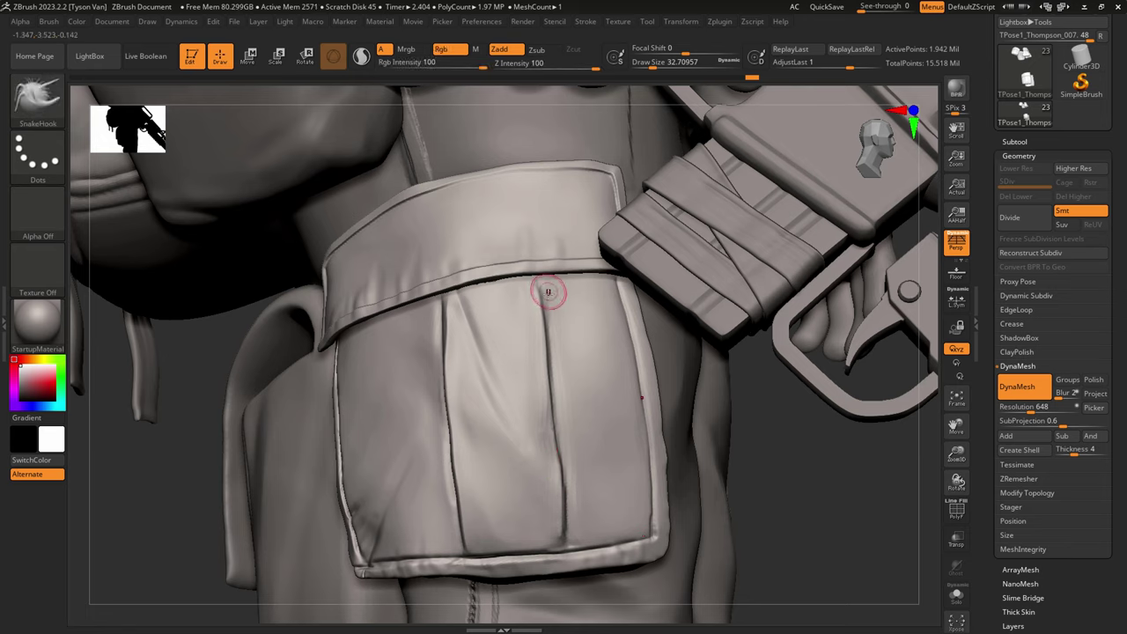
key(s)
drag(528, 271, 537, 271)
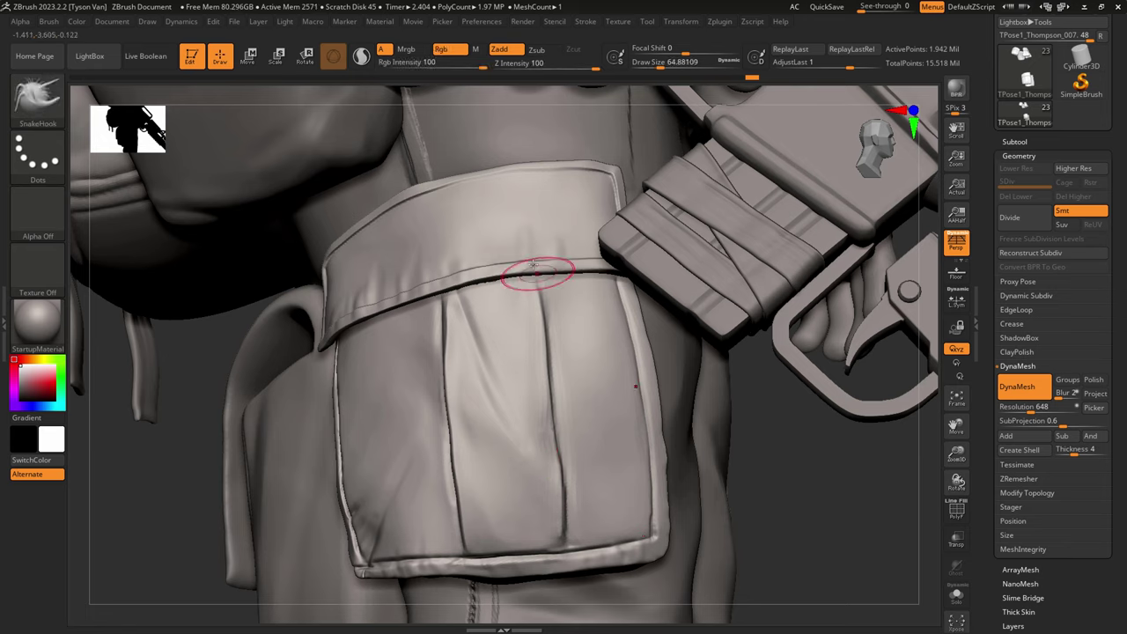
drag(461, 273, 476, 302)
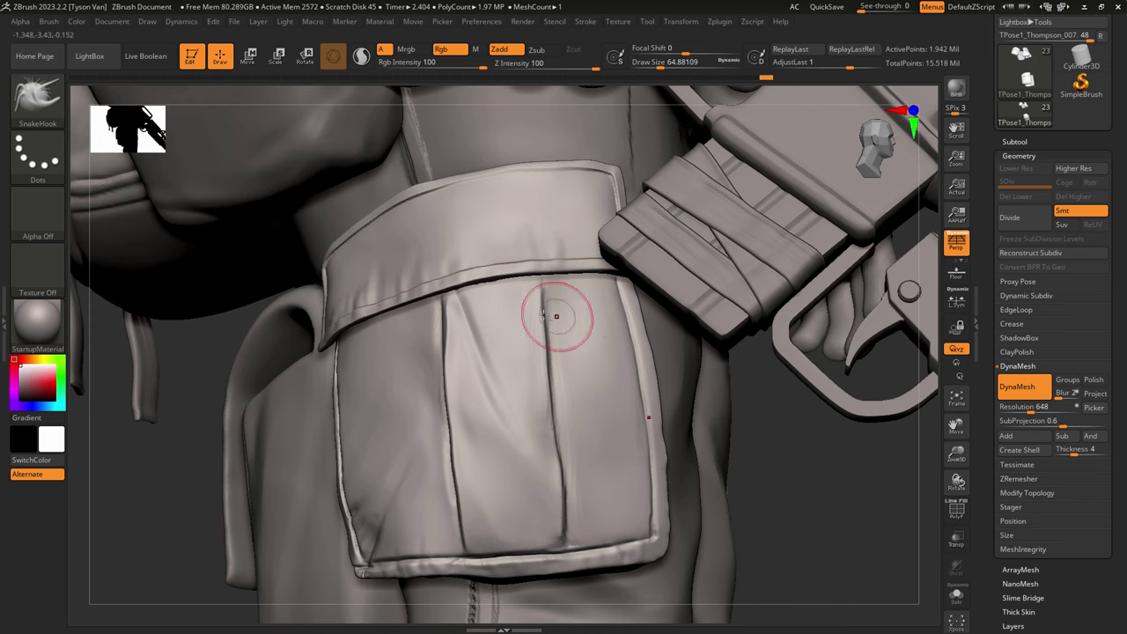
key(s)
drag(420, 206, 426, 206)
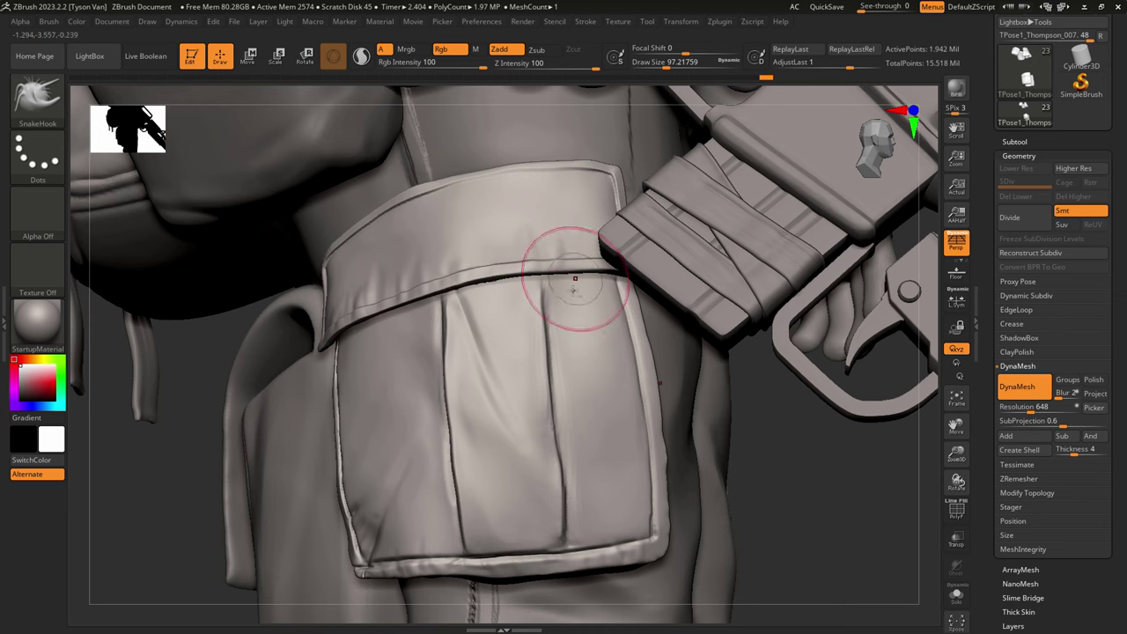
Step: Nudge the pocket's front panel with SnakeHook, and smooth it near the front vertical seam at a draw size of about 37
right_drag(606, 442, 593, 461)
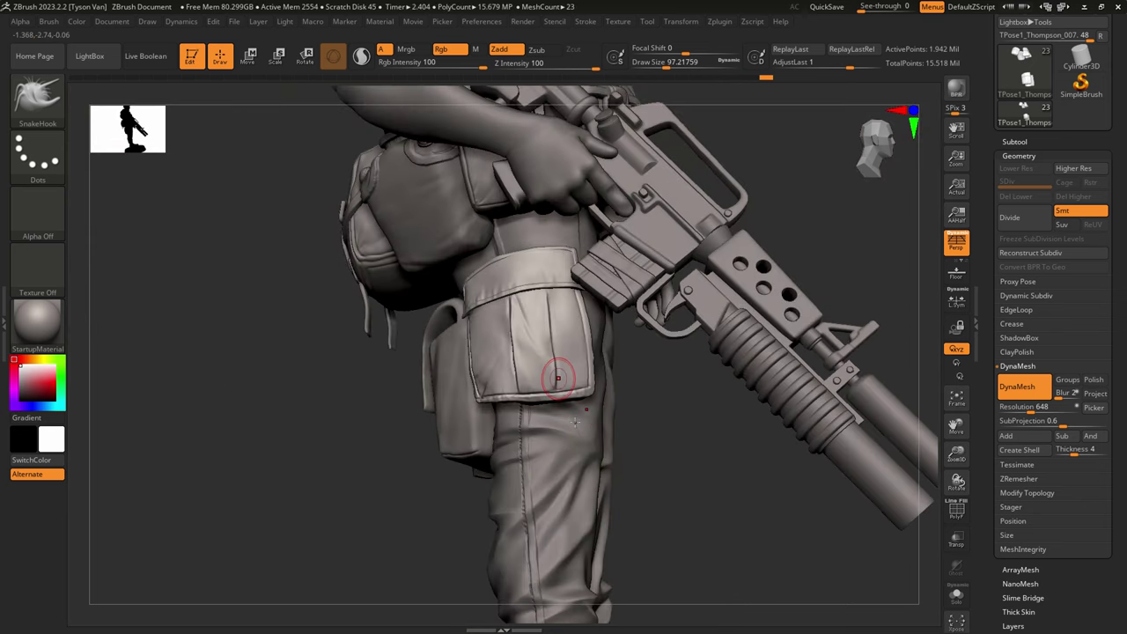
ctrl+right_drag(561, 373, 566, 382)
mouse_move(566, 354)
mouse_down()
mouse_move(575, 319)
mouse_move(561, 358)
mouse_up()
key(s)
shift+drag(559, 283, 558, 279)
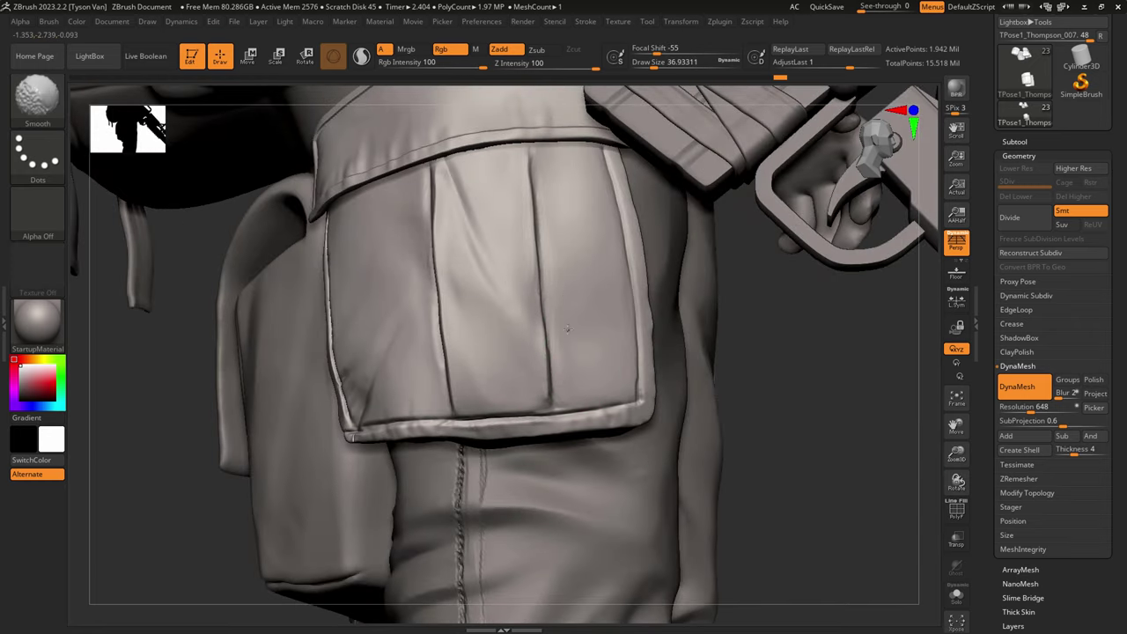
Step: Recut the pocket's front vertical seam with the DamStandard brush at a draw size of about 20
right_drag(574, 372, 524, 353)
key(b)
key(d)
key(s)
key(s)
drag(549, 279, 543, 281)
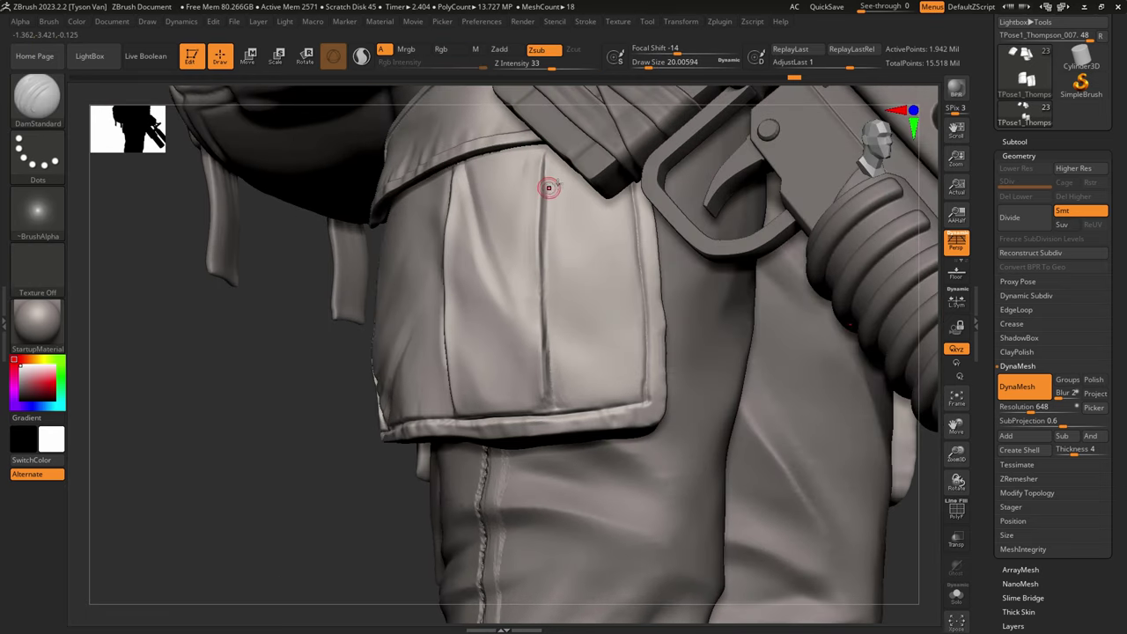
right_drag(548, 188, 544, 146)
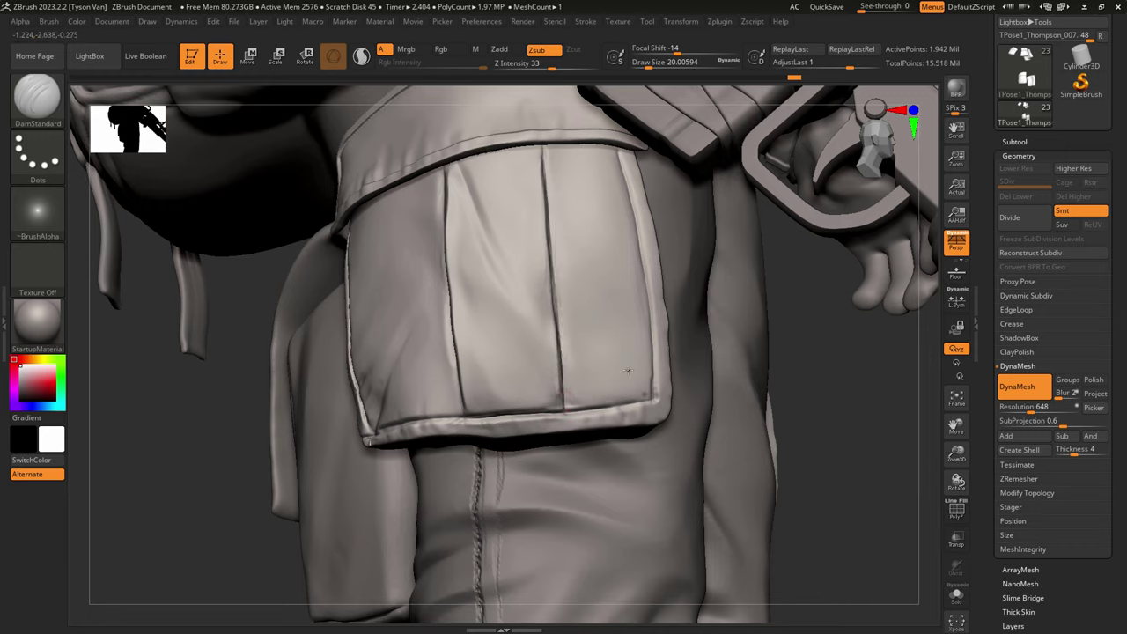
Step: Carve fine creases into the lower front corner of the pocket's front panel and soften them with Smooth
drag(621, 356, 640, 396)
key(shift)
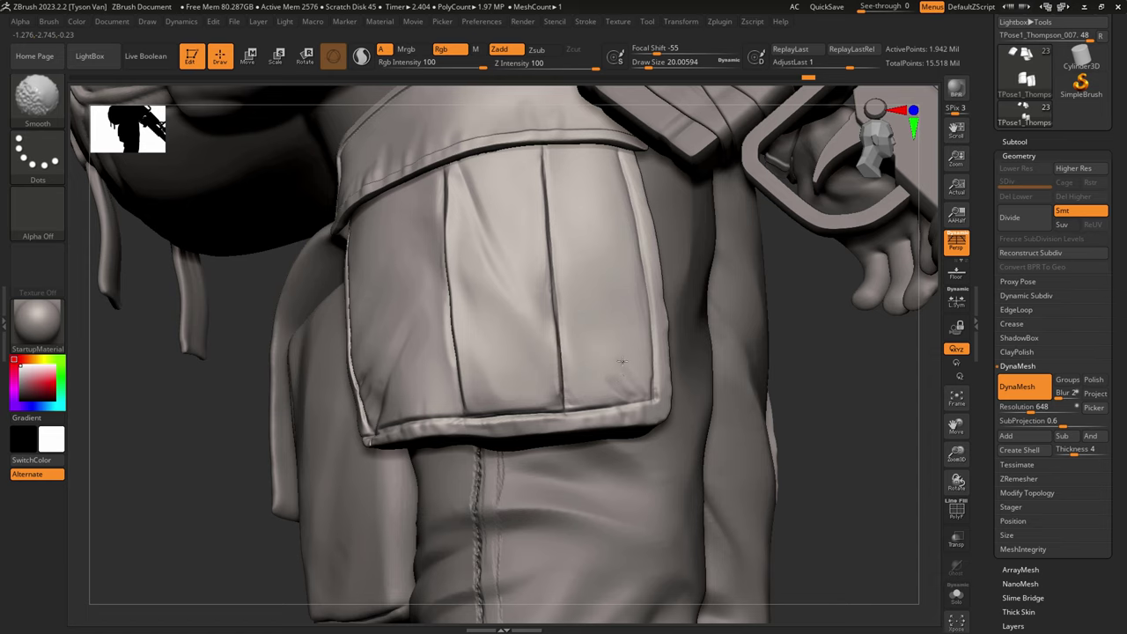
drag(652, 394, 621, 361)
key(shift)
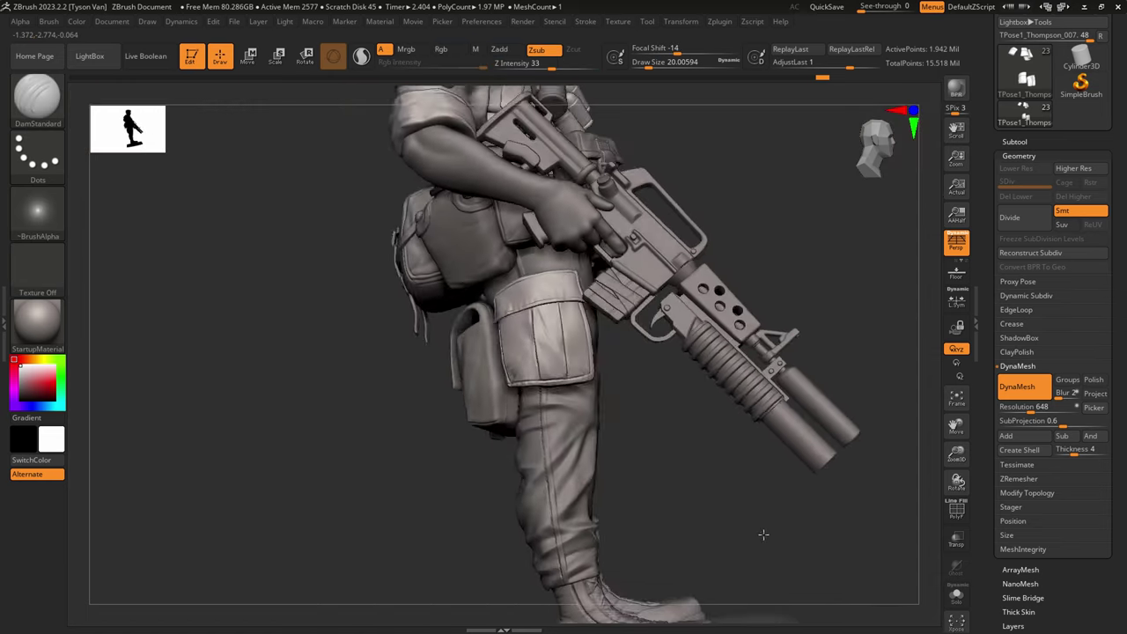
Step: Reshape the overall silhouette of the pocket from the side and rear with SnakeHook at a draw size of about 257
drag(763, 535, 627, 384)
key(b)
key(s)
key(h)
key(s)
mouse_move(566, 318)
mouse_down()
mouse_move(602, 318)
mouse_move(577, 296)
mouse_move(546, 293)
mouse_up()
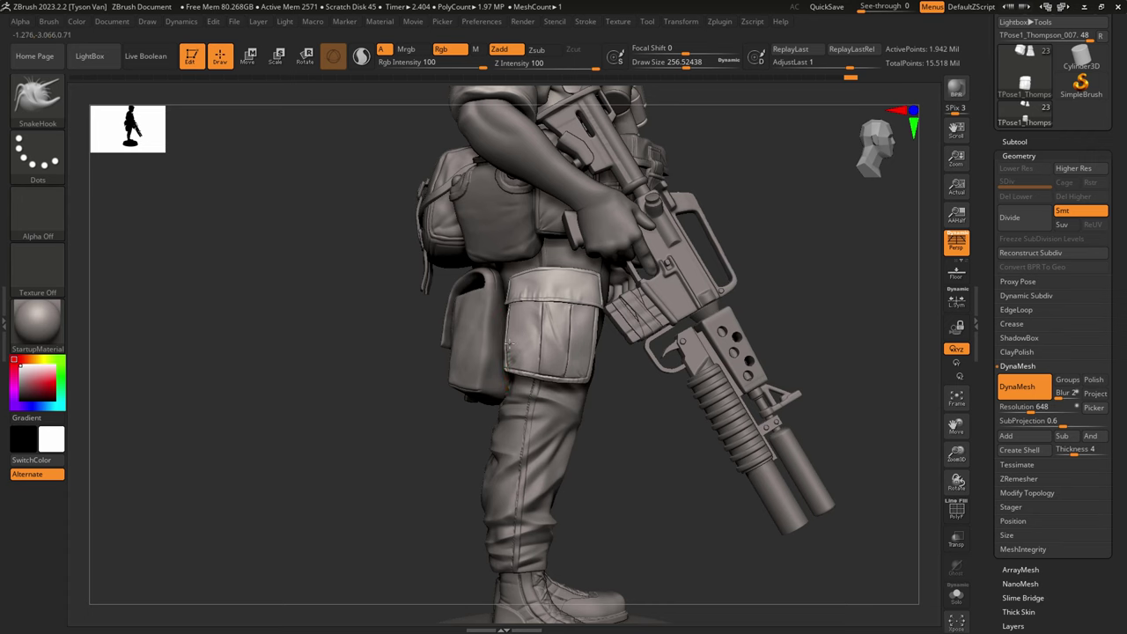
drag(508, 346, 516, 345)
right_drag(548, 359, 591, 359)
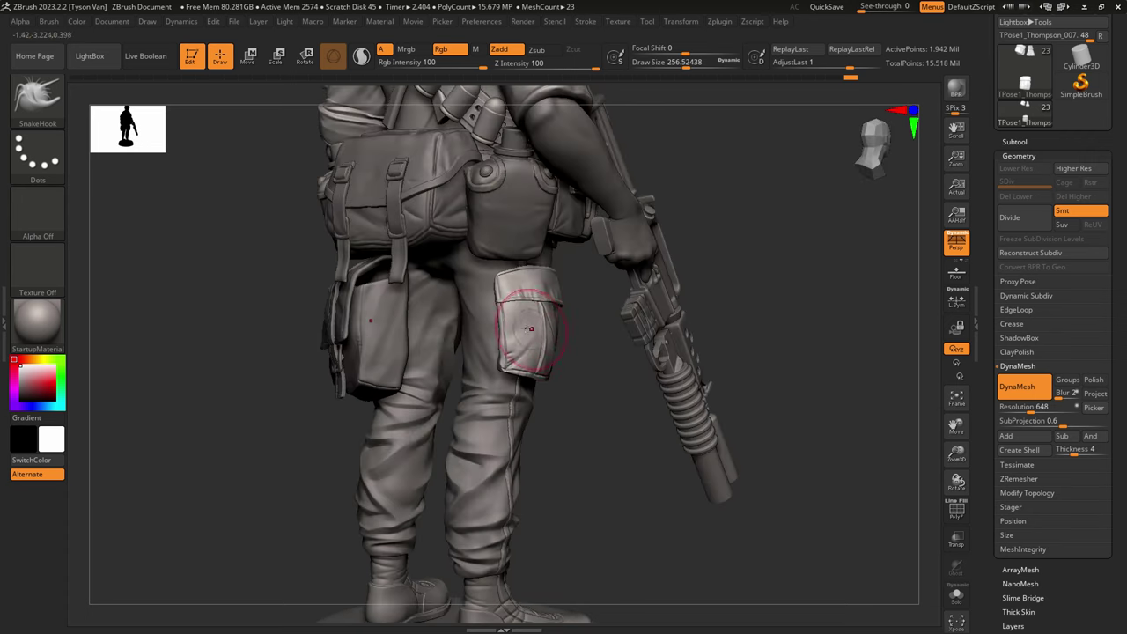
drag(528, 328, 531, 324)
Step: Refine the pocket's rear edge and lower front corner with SnakeHook at draw sizes of about 234 and 192
right_drag(533, 333, 595, 334)
key(s)
drag(500, 332, 498, 336)
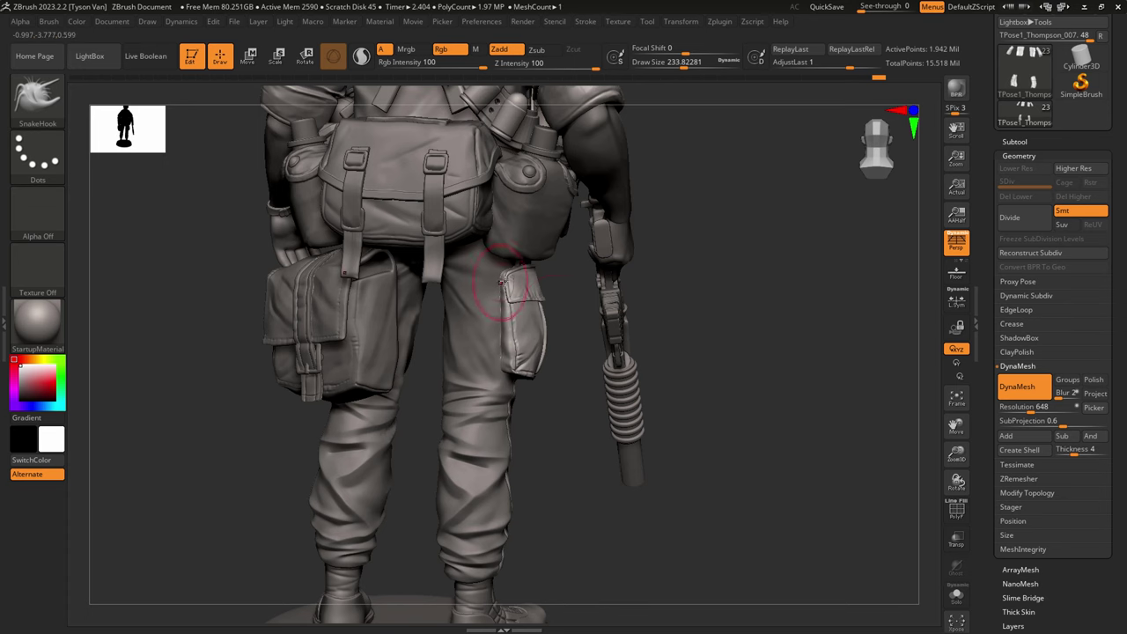
right_drag(572, 360, 539, 362)
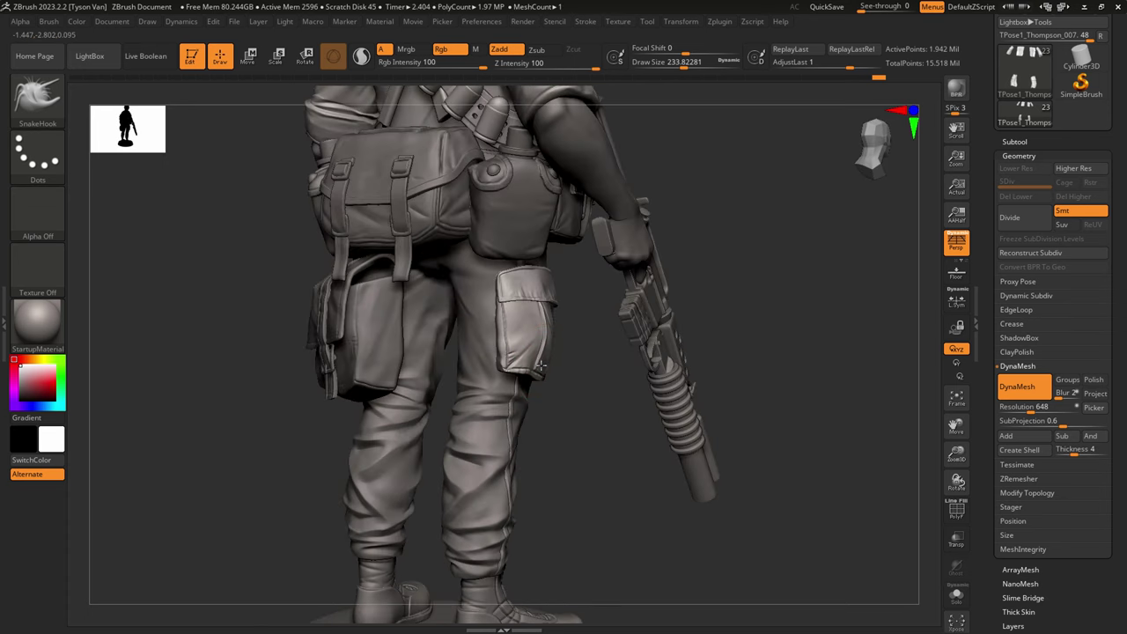
right_drag(550, 364, 512, 365)
key(s)
drag(549, 371, 544, 370)
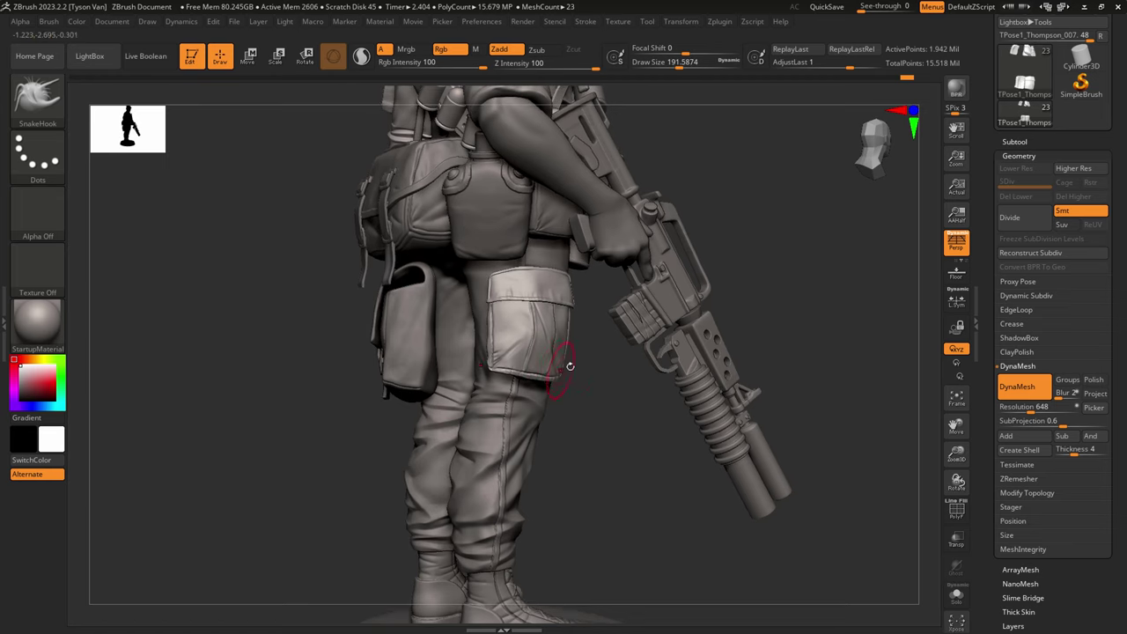
Step: Adjust the pocket in the full side view of the soldier with SnakeHook at a draw size of about 372
mouse_move(571, 366)
right_down()
mouse_move(581, 363)
mouse_move(535, 396)
mouse_move(515, 374)
right_up()
key(s)
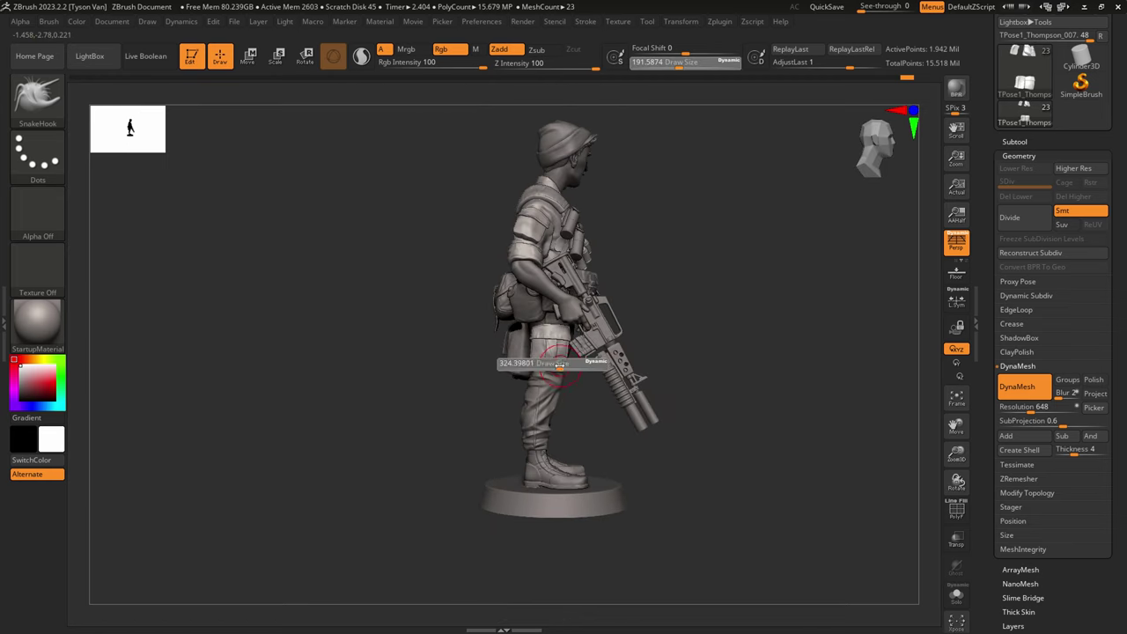
drag(559, 365, 563, 364)
Step: Reshape the cargo pocket on the soldier's other thigh with SnakeHook at a draw size of about 331
mouse_move(603, 380)
right_down()
mouse_move(564, 393)
mouse_move(650, 398)
right_up()
key(s)
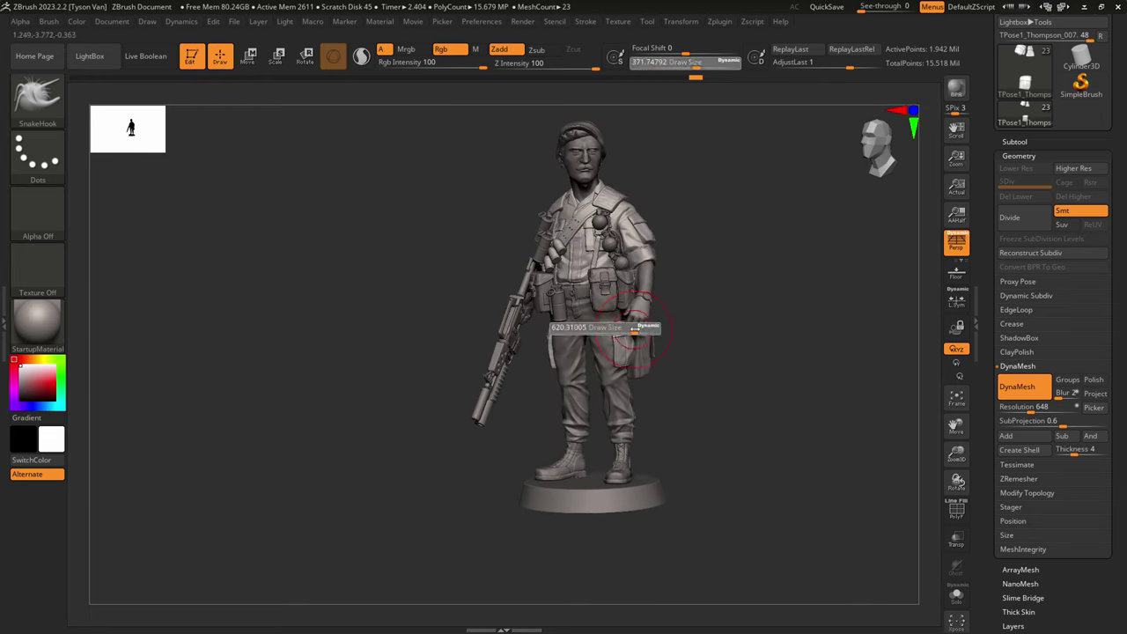
mouse_move(618, 329)
mouse_down()
mouse_move(649, 328)
mouse_move(602, 322)
mouse_up()
key(s)
ctrl+right_drag(606, 335, 613, 328)
key(s)
drag(613, 329, 602, 331)
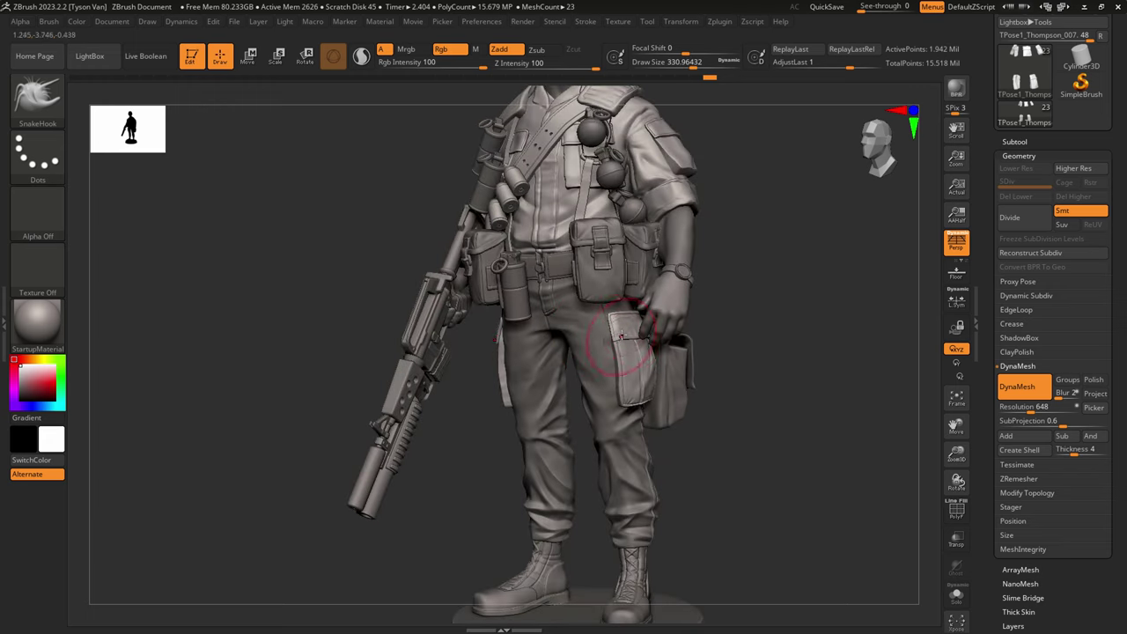
Step: Select the crossed straps on the soldier's back, isolate them with Solo mode, and reduce the draw size to about 44
right_drag(622, 336, 533, 340)
alt+right_drag(706, 354, 460, 393)
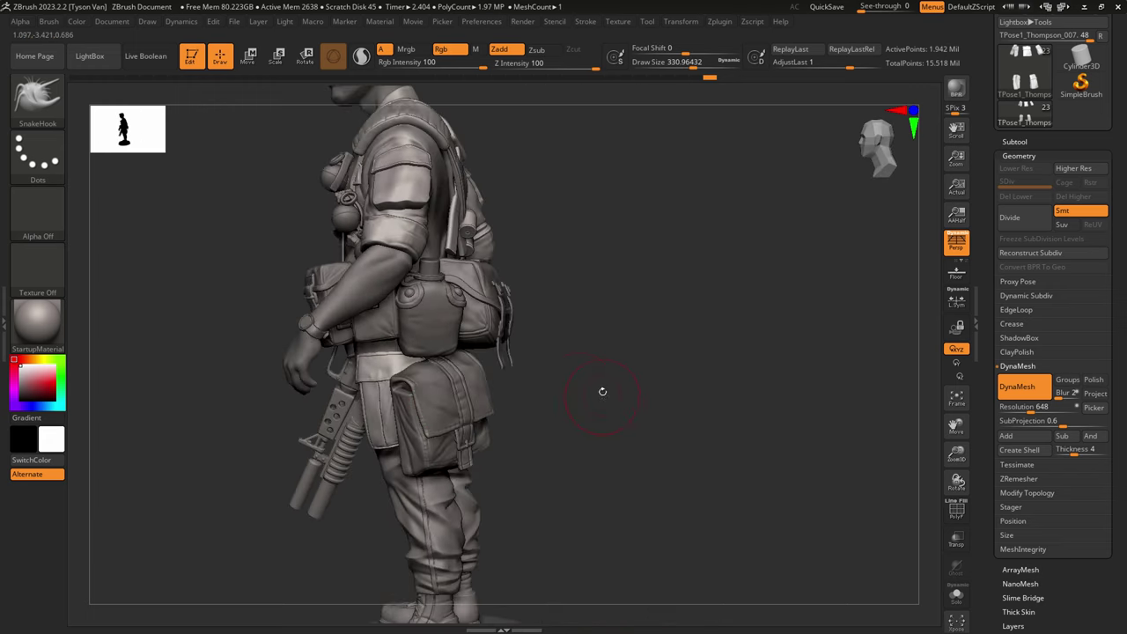
right_drag(602, 391, 440, 378)
alt+click(480, 229)
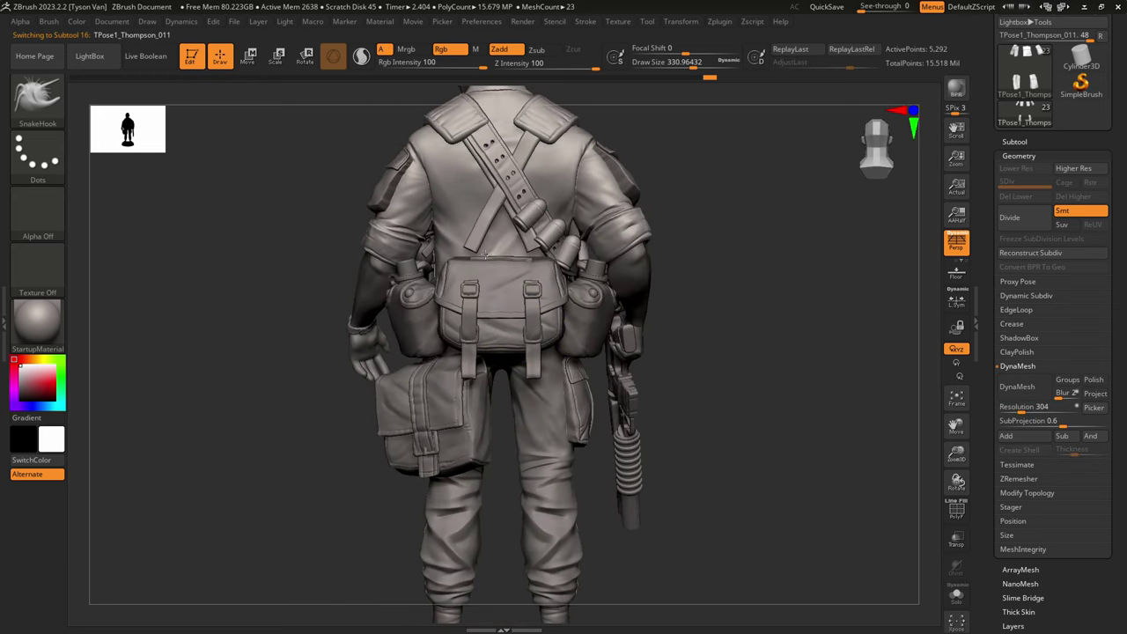
mouse_move(479, 229)
alt+right_down()
mouse_move(483, 247)
mouse_move(508, 255)
alt+right_up()
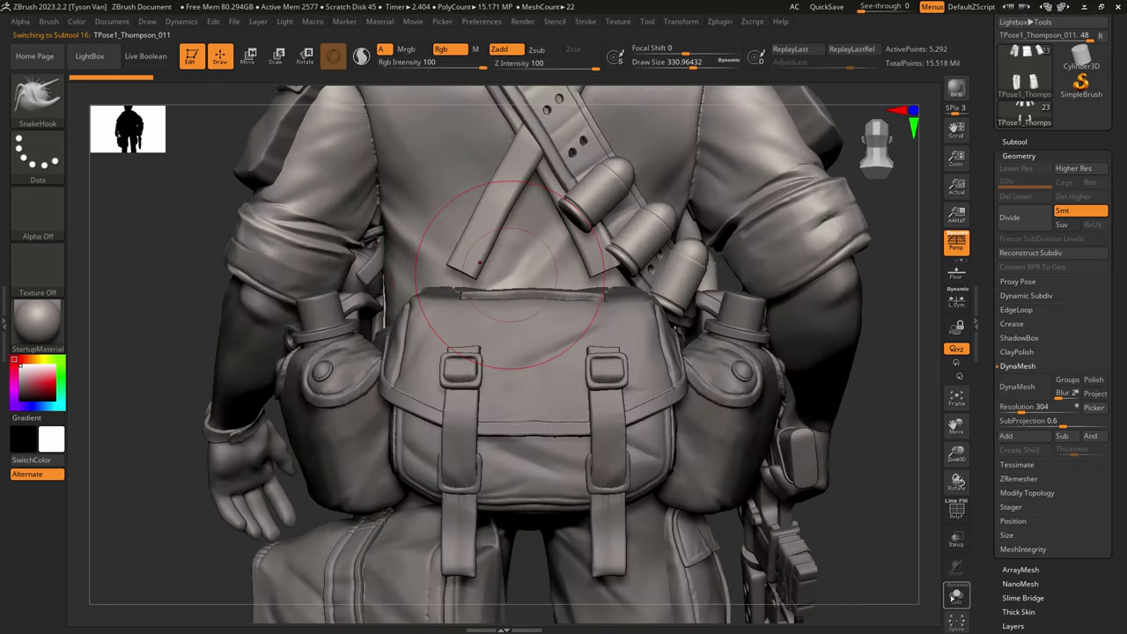
click(952, 599)
ctrl+right_drag(585, 289, 611, 322)
key(s)
drag(608, 282, 588, 283)
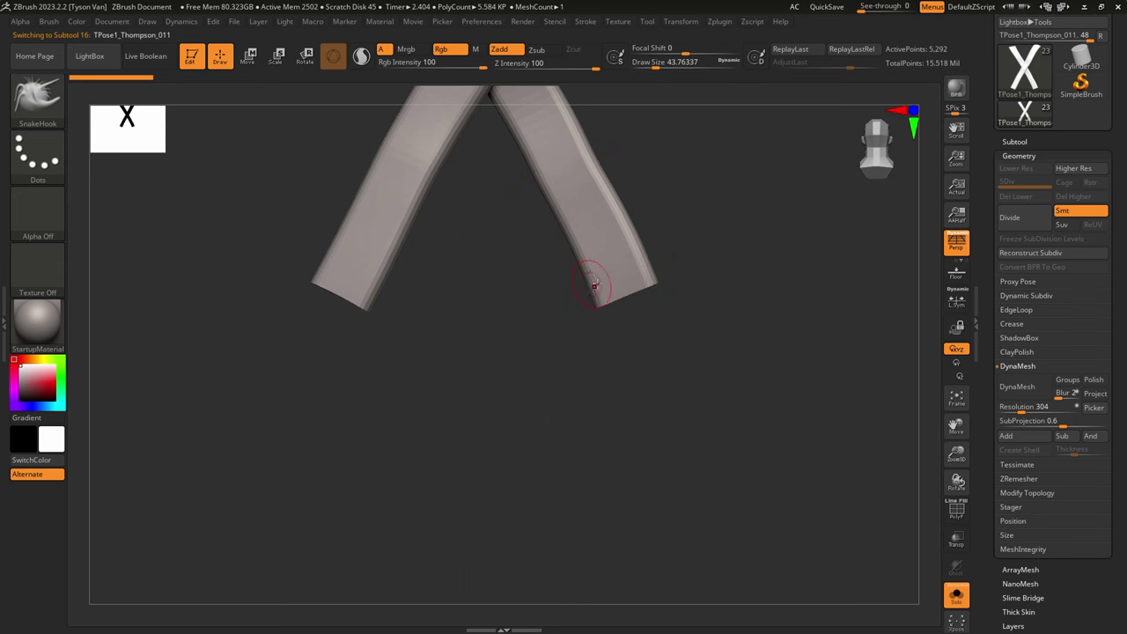
ctrl+right_drag(594, 285, 569, 274)
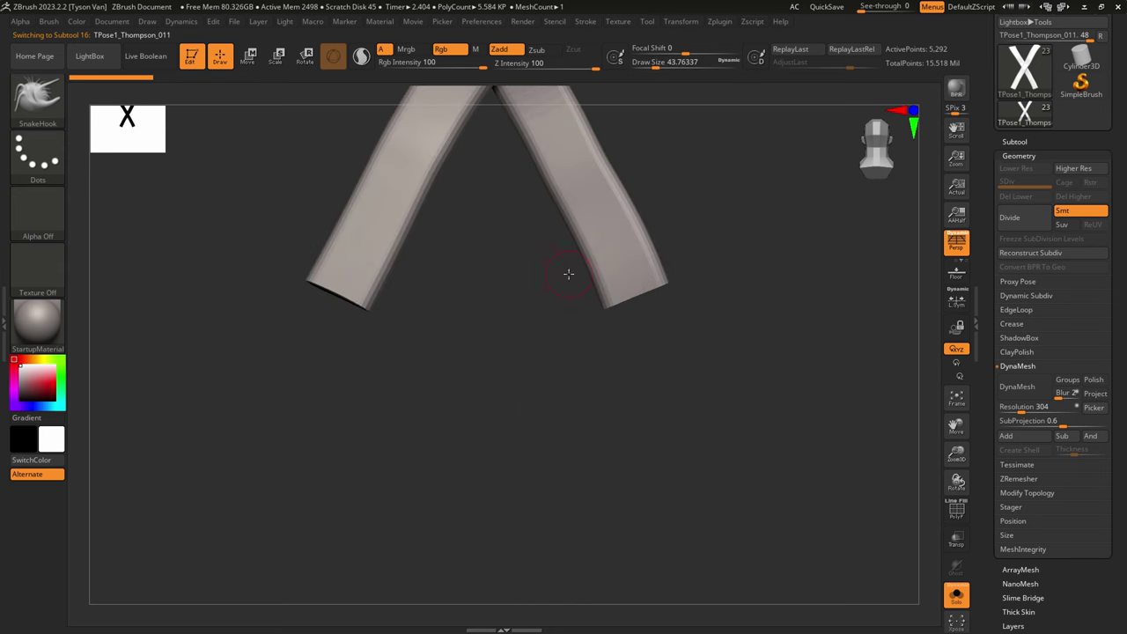
Step: Switch to the CurveTube brush at a draw size of about 25, try a curve at one strap's lower end, and undo it
click(41, 97)
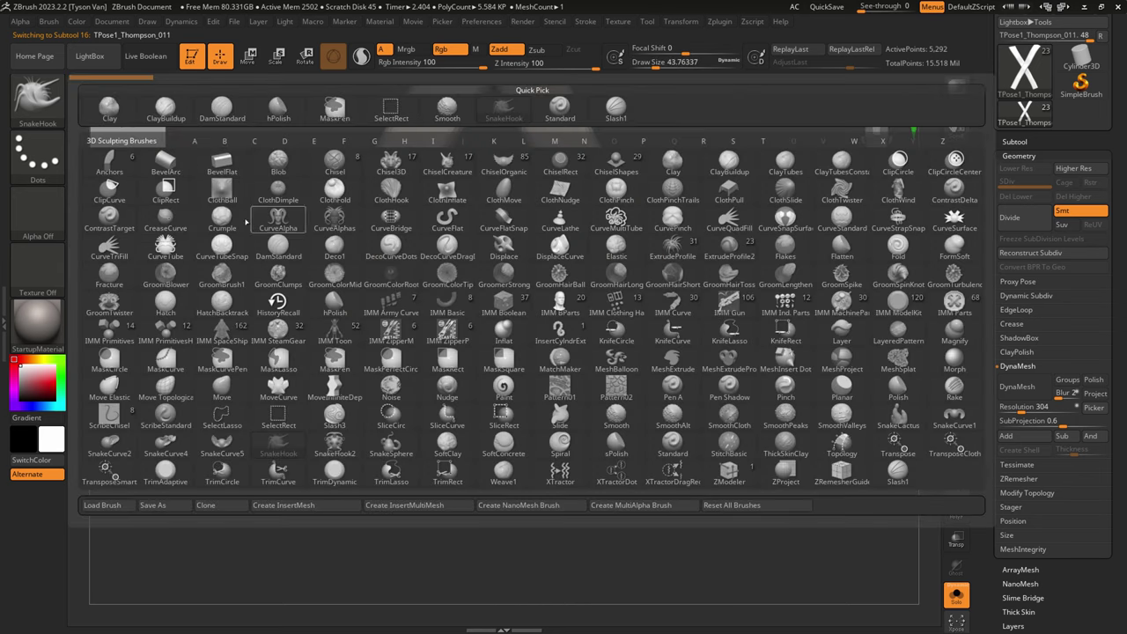
click(171, 244)
key(s)
drag(623, 292, 616, 290)
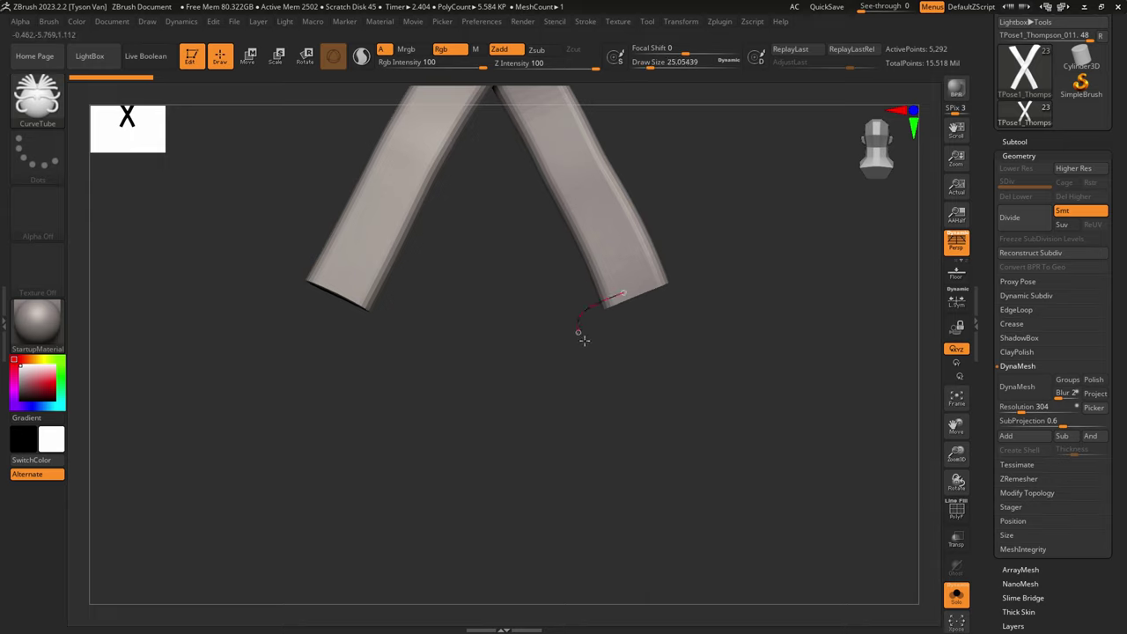
drag(676, 305, 679, 303)
key(ctrl+z)
Step: Try a looping tube curve around one strap's lower end at a draw size of about 20, and undo it
key(s)
drag(609, 296, 607, 296)
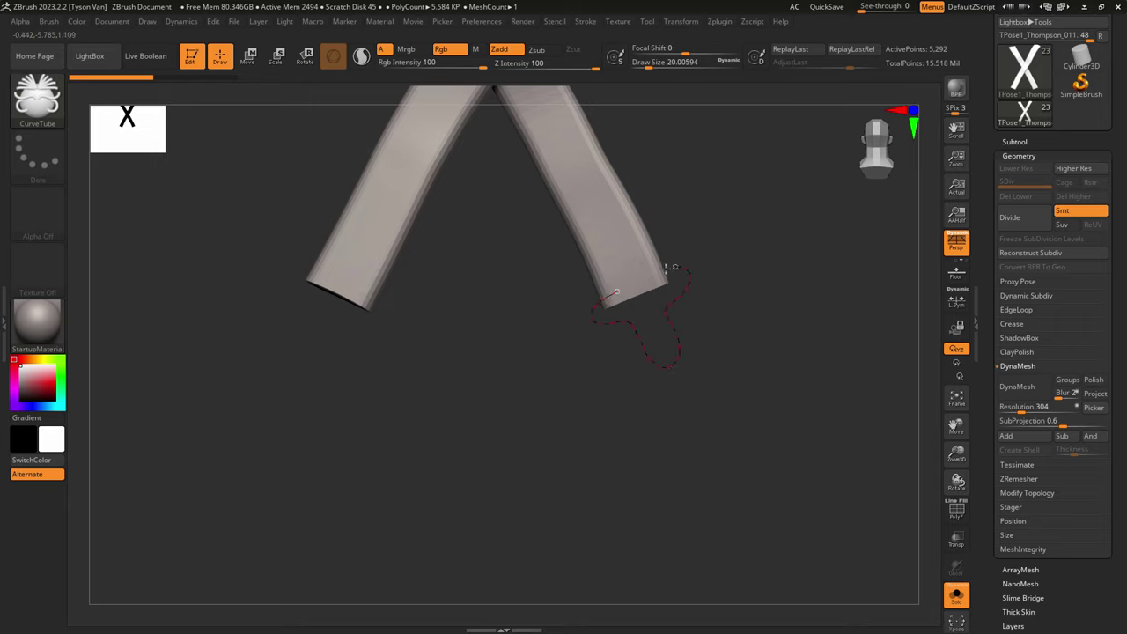
drag(621, 286, 641, 279)
key(ctrl+z)
Step: Draw mirrored tube hooks with a narrow lower loop at the straps' lower ends with CurveTube at a draw size of about 16
key(s)
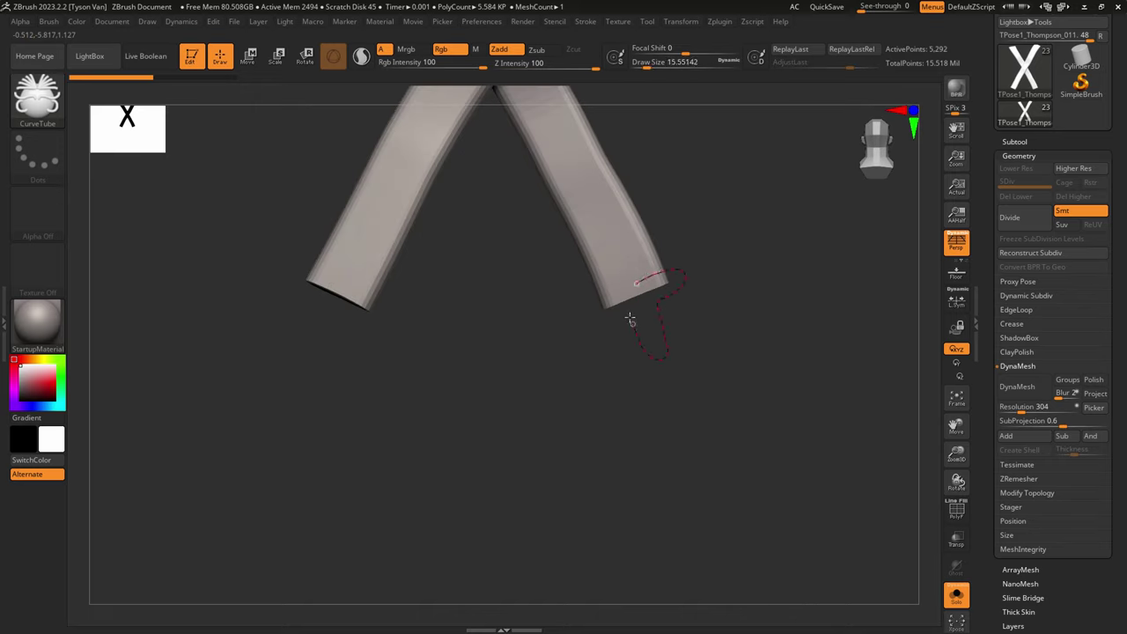
drag(634, 283, 641, 284)
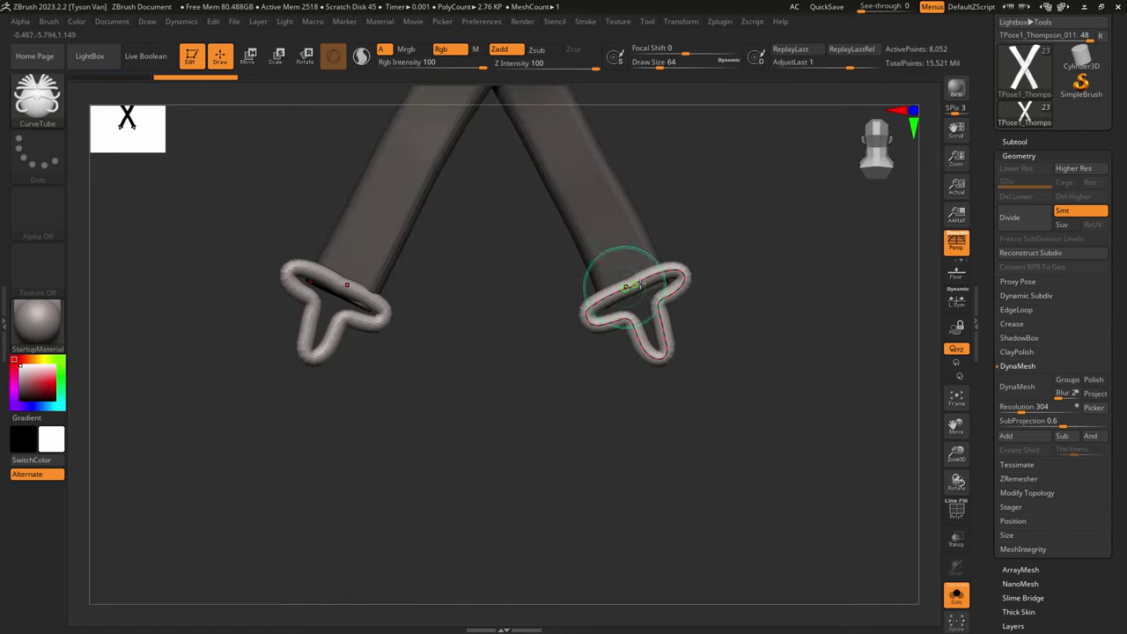
click(659, 357)
click(611, 229)
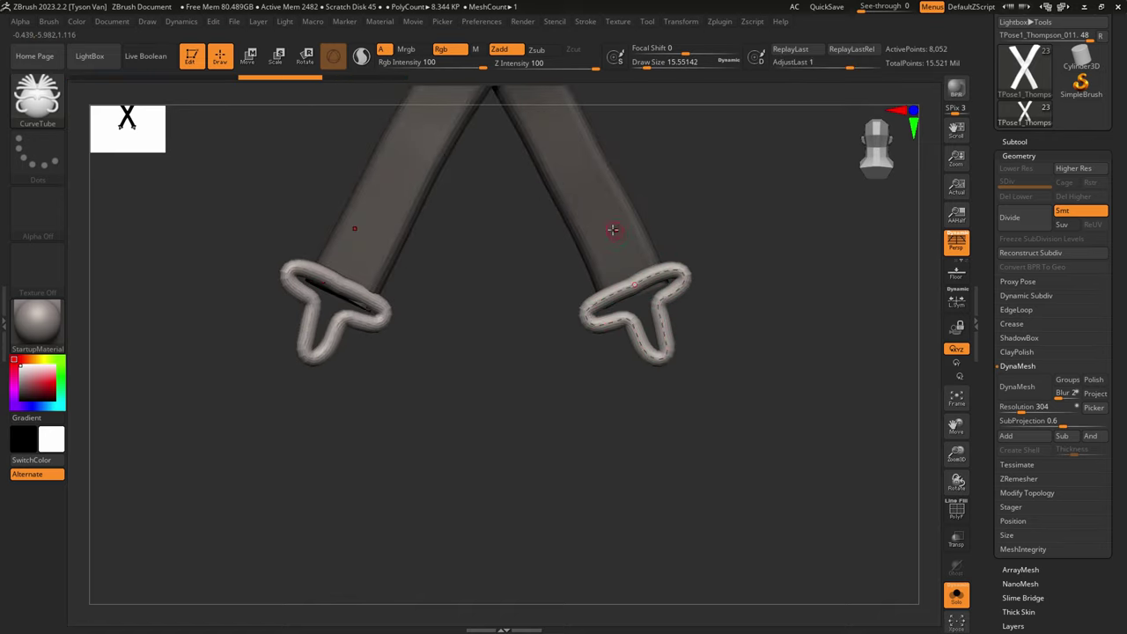
Step: Switch to SnakeHook and push the tube hooks back so their upper bars pass behind the strap ends
right_drag(616, 236, 695, 255)
key(s)
drag(630, 314, 665, 313)
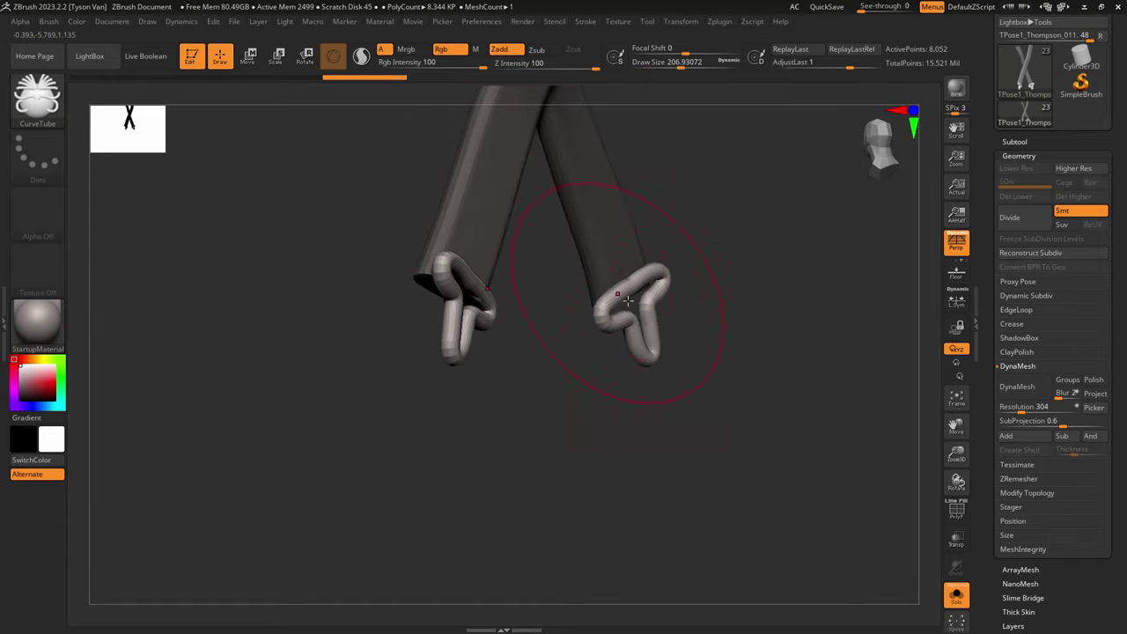
key(b)
key(s)
key(h)
right_drag(689, 322, 740, 323)
key(s)
mouse_move(634, 328)
mouse_down()
mouse_move(666, 338)
mouse_move(626, 334)
mouse_up()
key(ctrl+z)
key(s)
right_drag(704, 331, 651, 328)
mouse_move(662, 328)
mouse_down()
mouse_move(677, 323)
mouse_move(624, 345)
mouse_move(666, 366)
mouse_move(663, 345)
mouse_up()
Step: Pull in and smooth the hooks' corners beside the strap edges with SnakeHook at a draw size of about 68
key(s)
drag(708, 276, 694, 280)
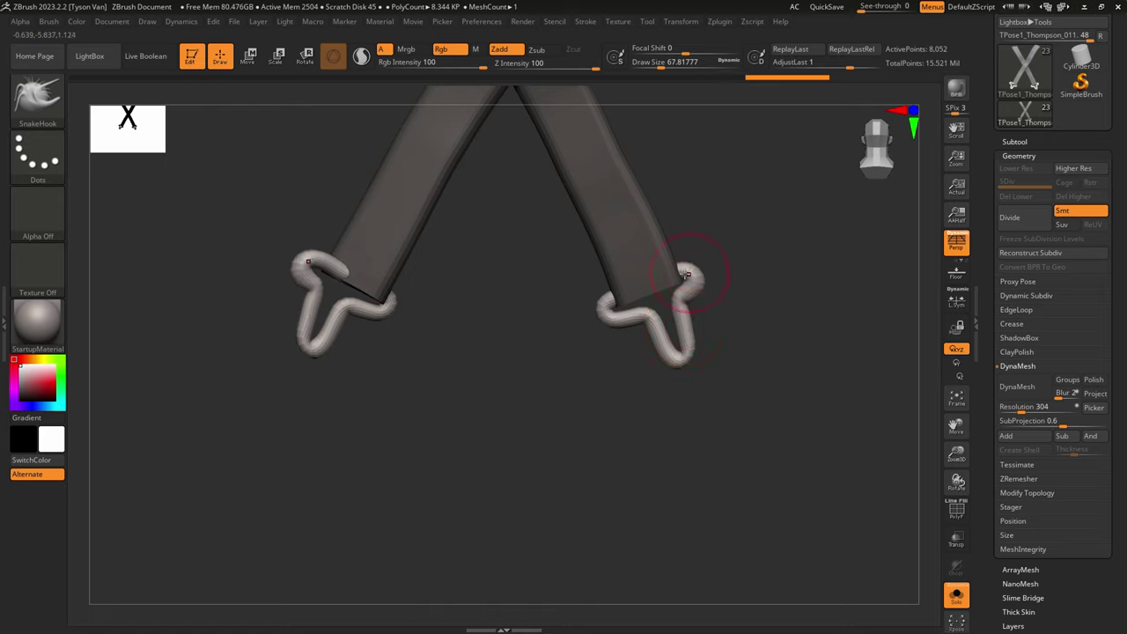
drag(602, 310, 610, 308)
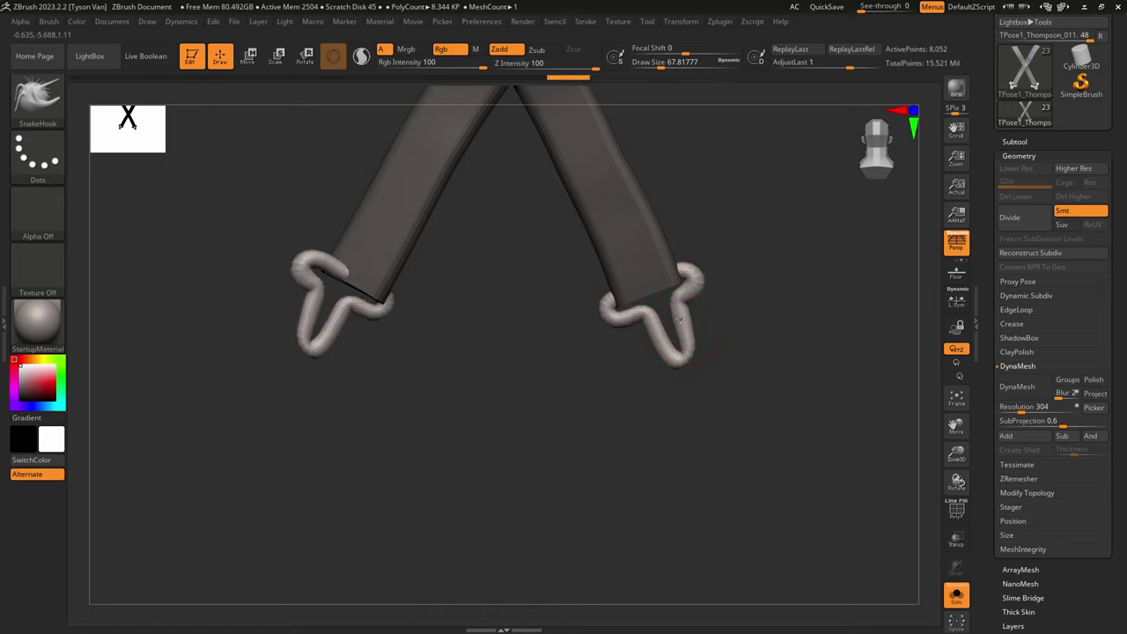
key(shift)
shift+drag(700, 273, 701, 286)
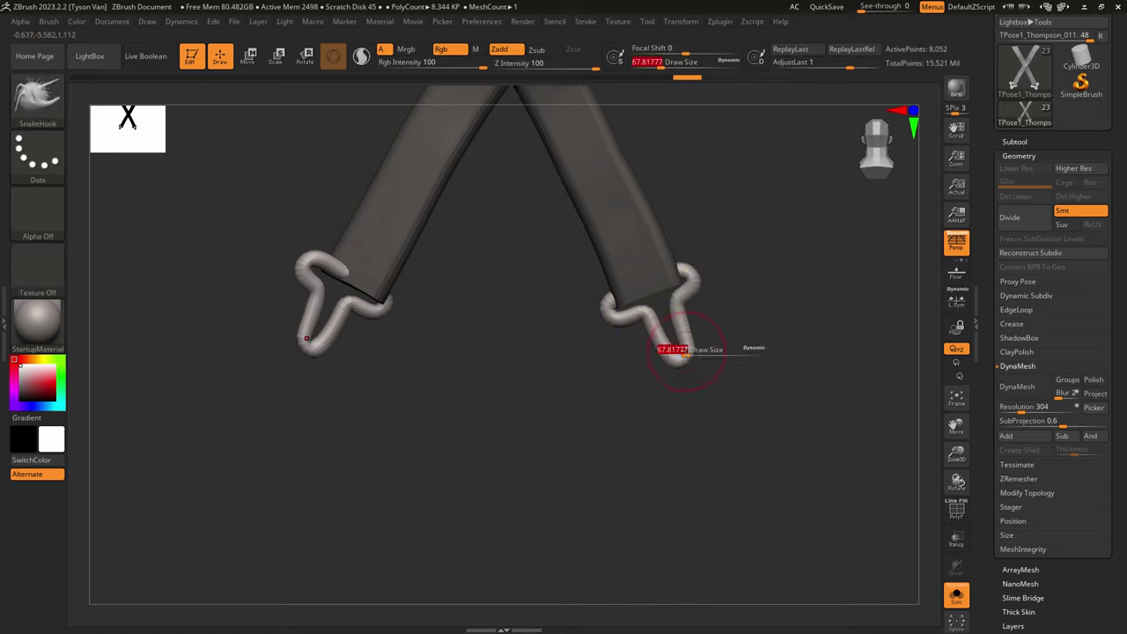
drag(685, 351, 677, 352)
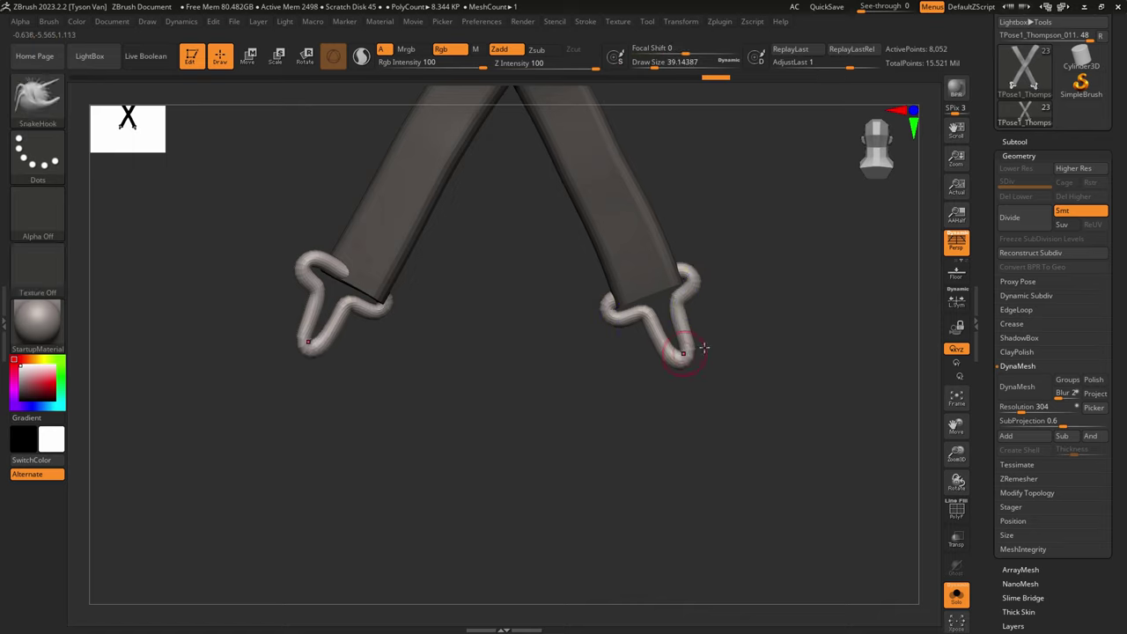
Step: Try inflating, smoothing and pulling the tube hooks, and undo these changes
click(1025, 154)
click(1022, 299)
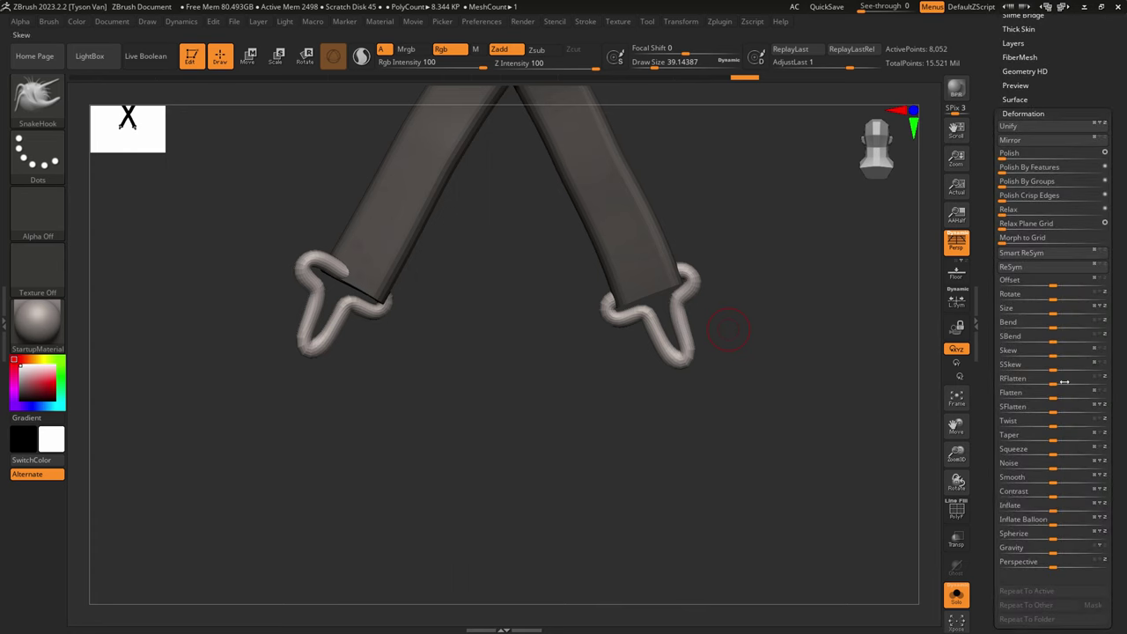
drag(1052, 508, 1057, 507)
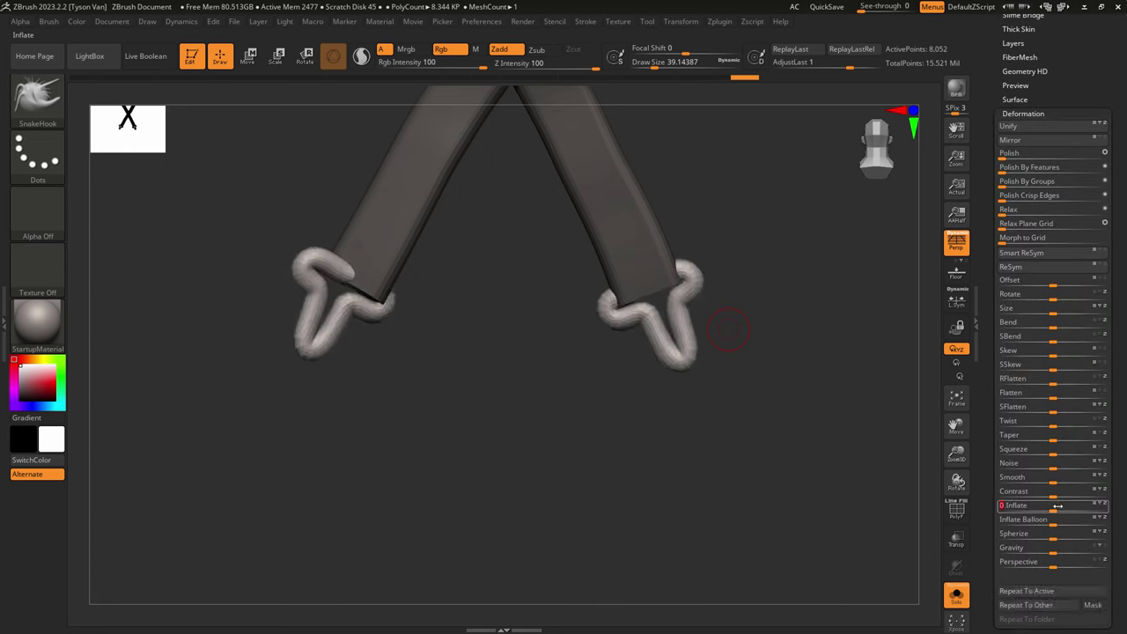
key(s)
drag(633, 392, 697, 392)
mouse_move(662, 332)
shift+mouse_down()
mouse_move(653, 313)
mouse_move(671, 313)
mouse_move(650, 328)
shift+mouse_up()
key(ctrl+z)
key(ctrl+z)
key(s)
drag(676, 329, 664, 327)
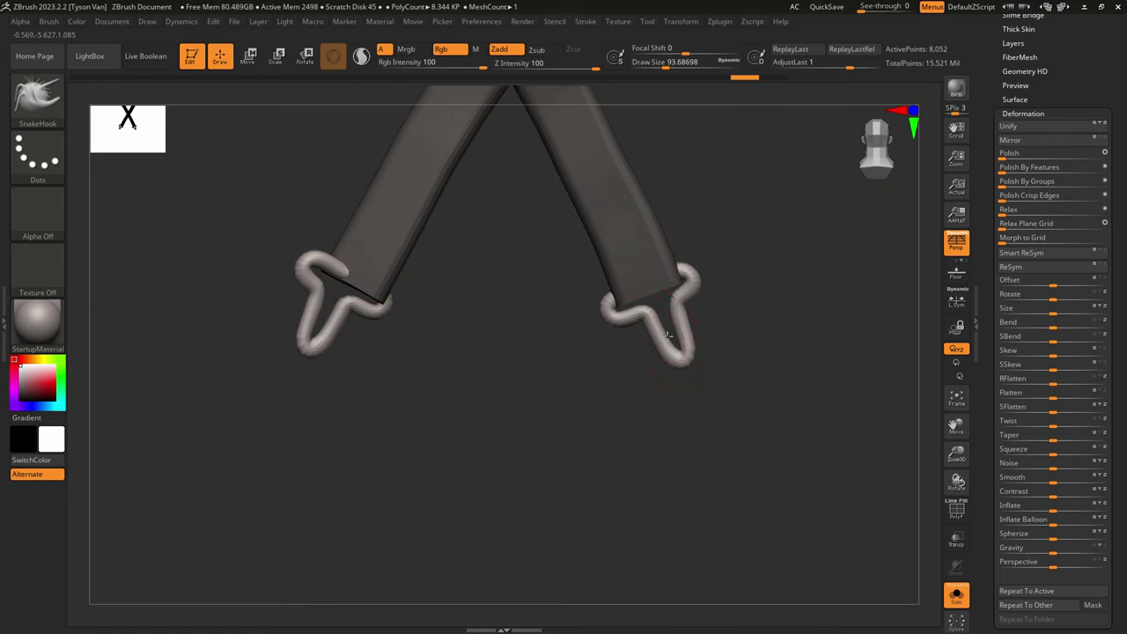
key(ctrl+z)
Step: Narrow the hooks' lower loops and tuck in their inner corners with Move Topological at a draw size of about 59
click(38, 104)
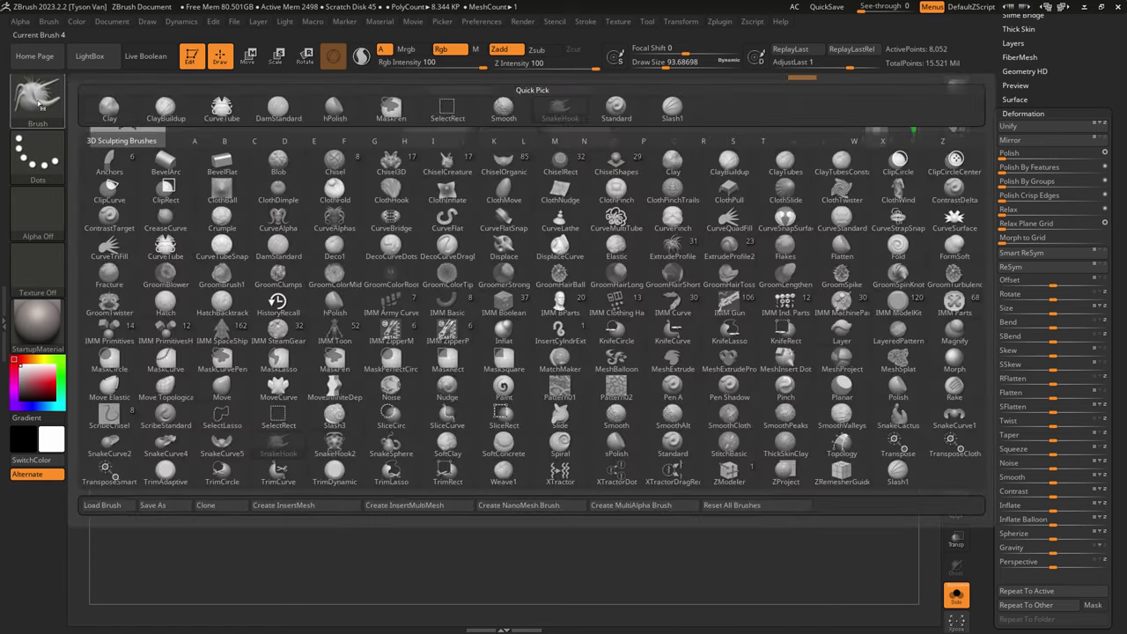
click(167, 383)
drag(655, 334, 673, 328)
key(s)
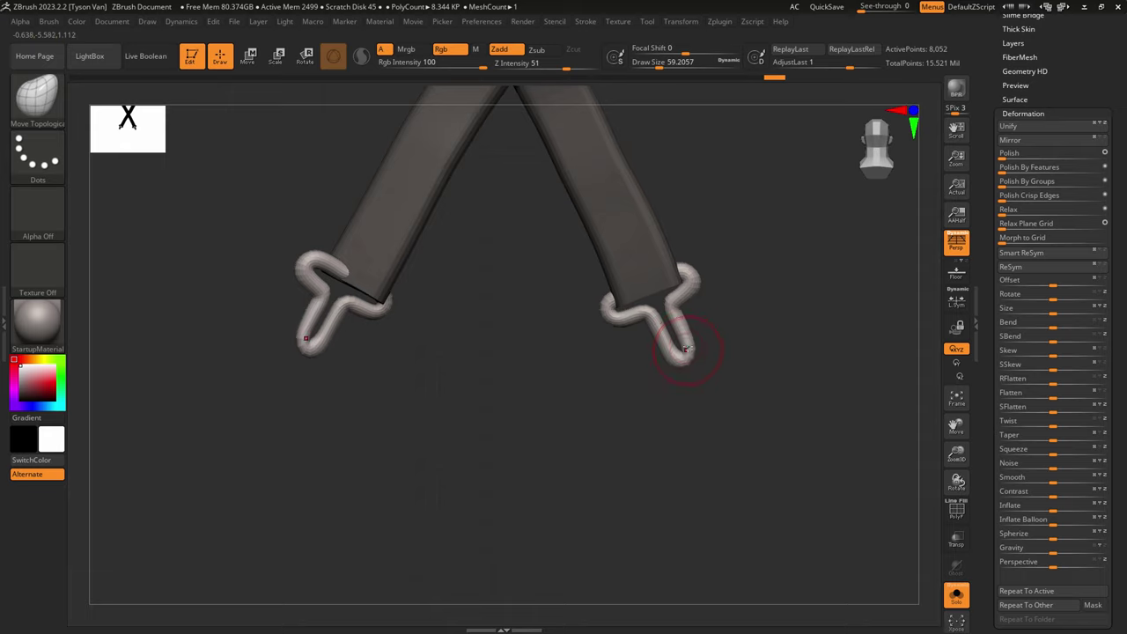
drag(608, 310, 614, 304)
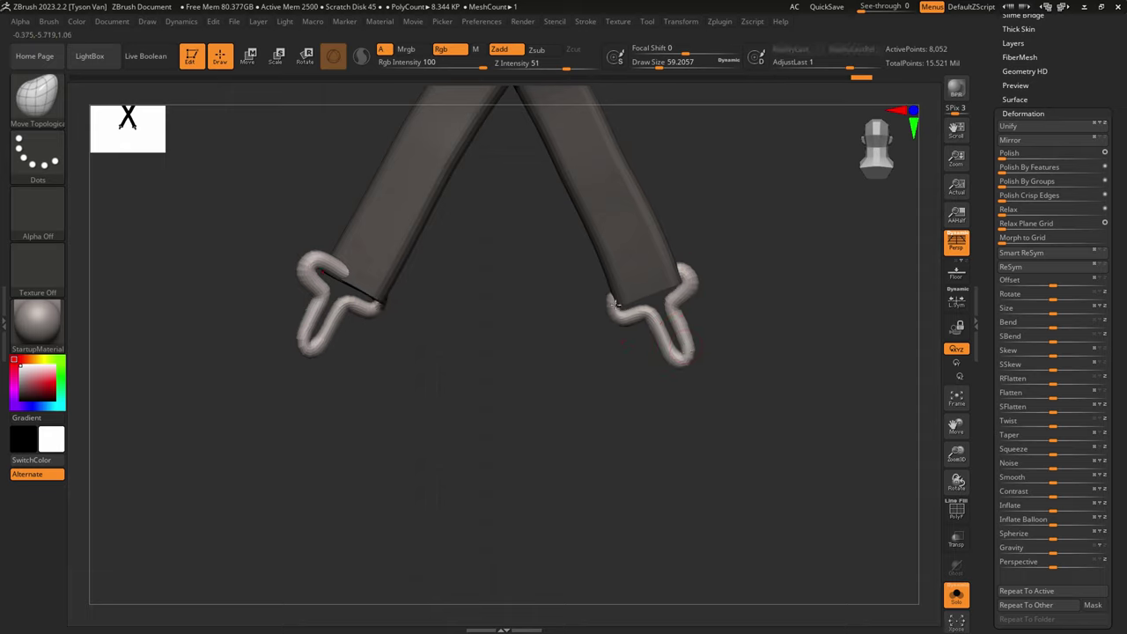
Step: Adjust the hooks from a side view with Move Topological at a draw size of about 212
drag(534, 326, 444, 310)
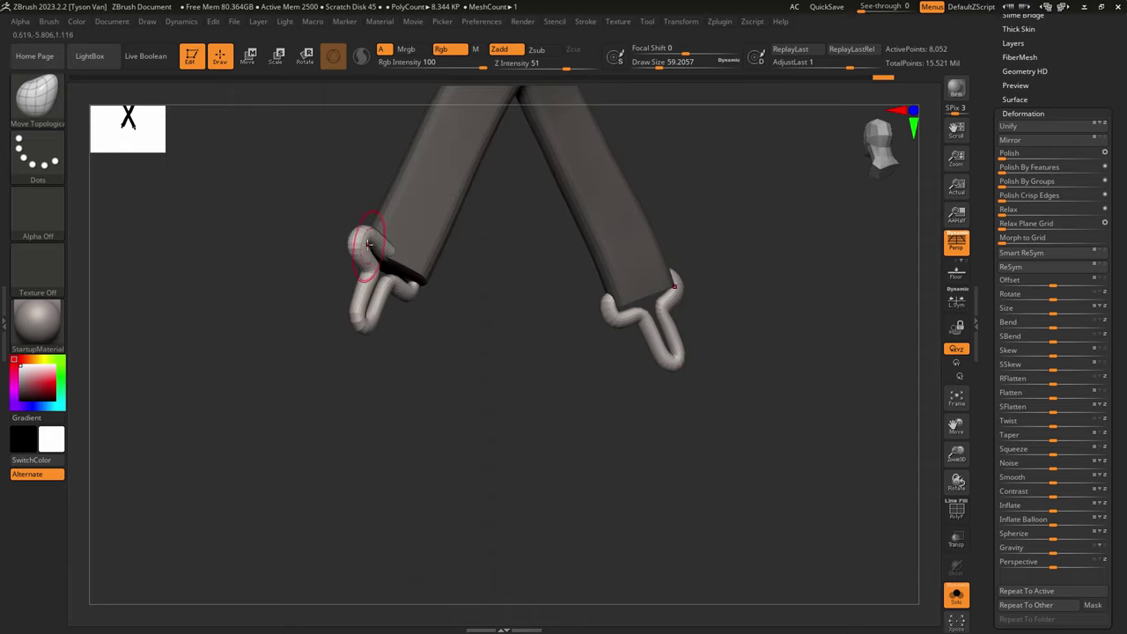
right_drag(368, 244, 395, 253)
key(s)
drag(395, 256, 344, 242)
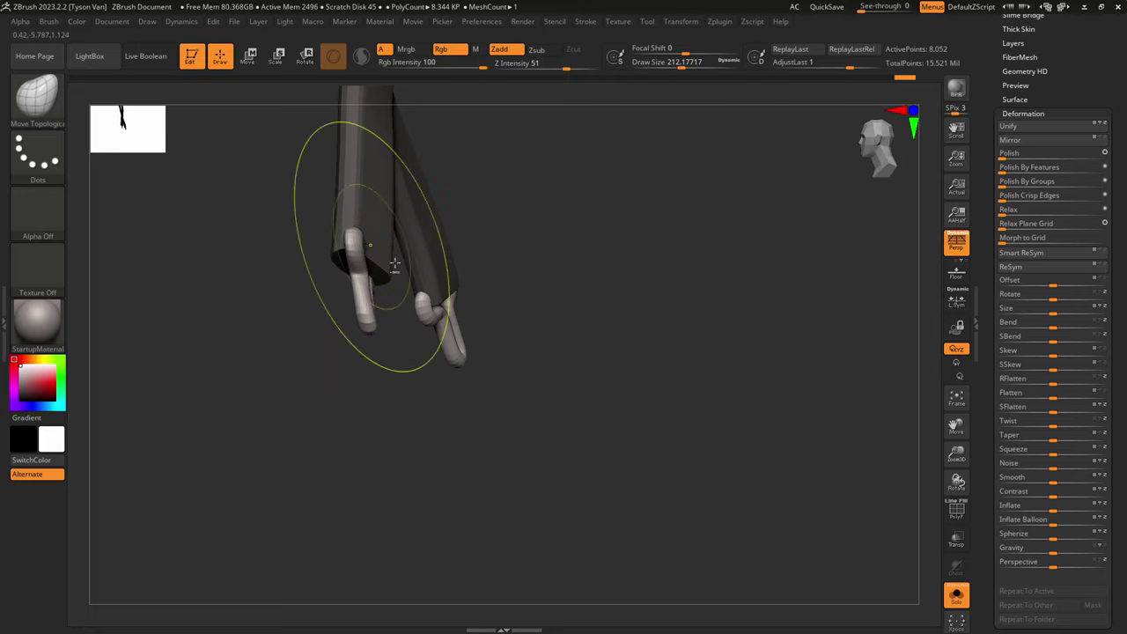
right_drag(395, 264, 312, 294)
Step: Try masking a single hook and placing the rotation gizmo, and go back to masking only the straps
ctrl+drag(278, 390, 528, 180)
ctrl+click(467, 359)
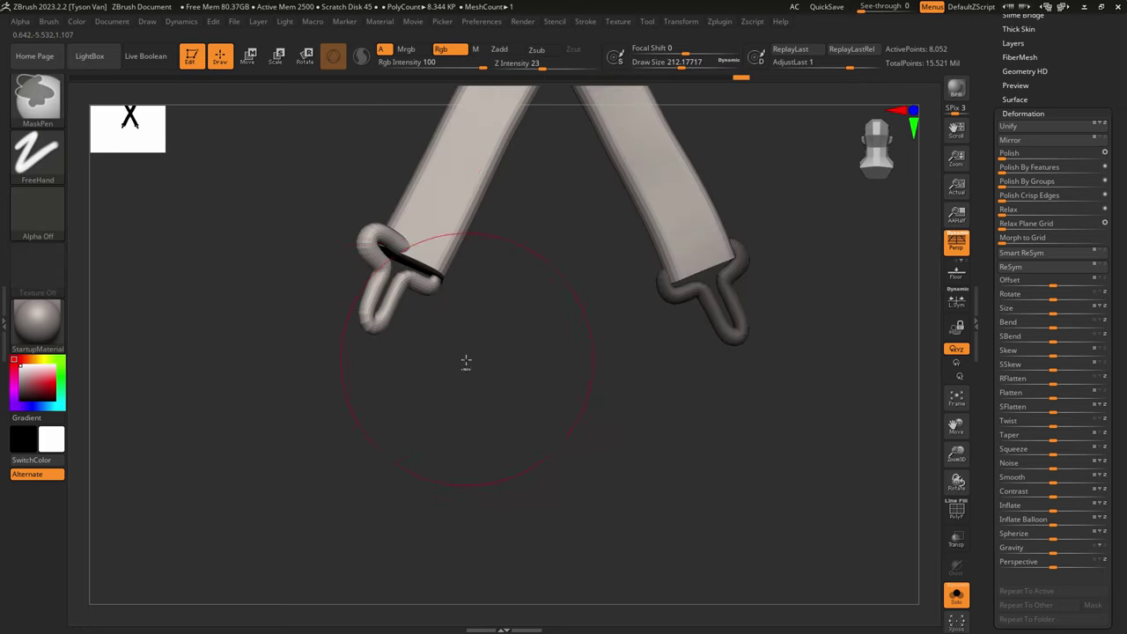
key(r)
click(669, 160)
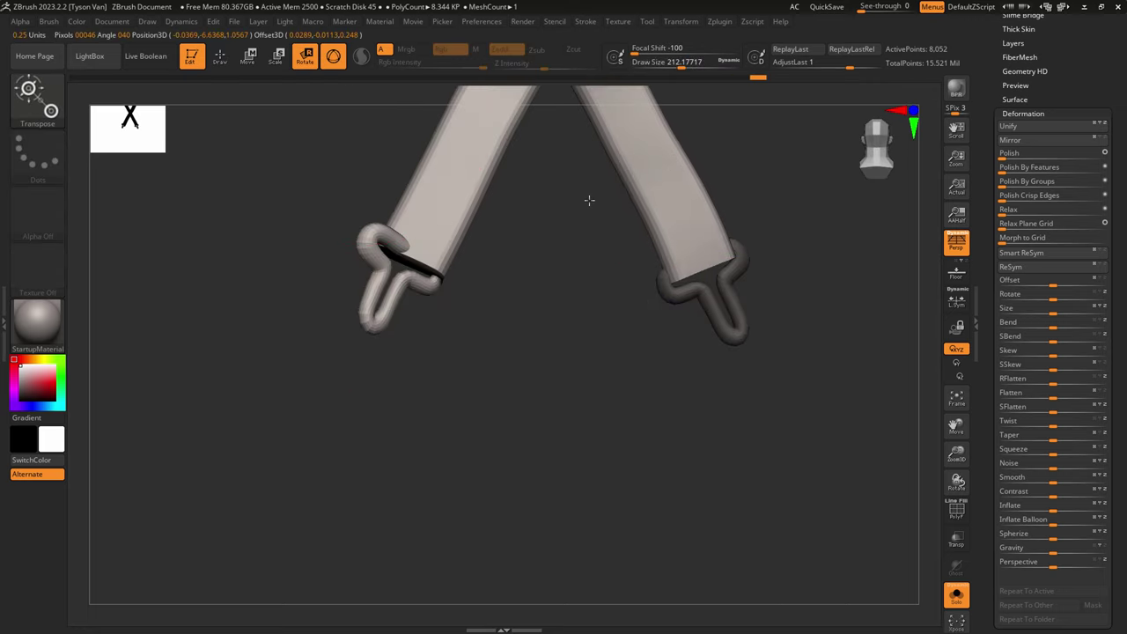
alt+right_drag(535, 295, 528, 415)
ctrl+click(473, 478)
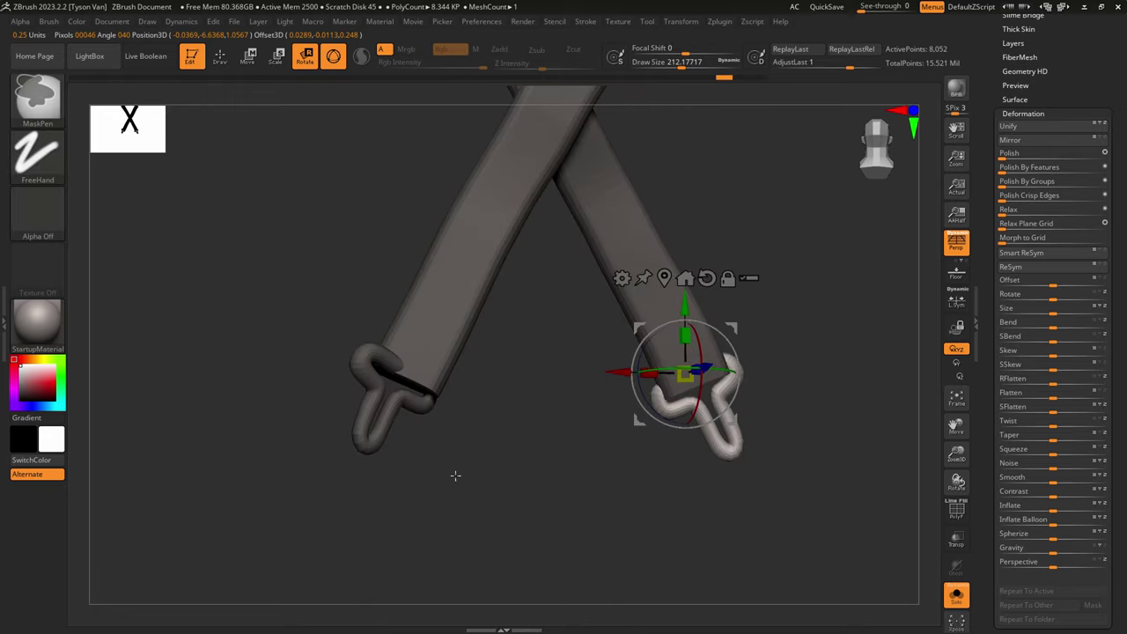
ctrl+drag(500, 449, 520, 431)
ctrl+click(382, 428)
key(q)
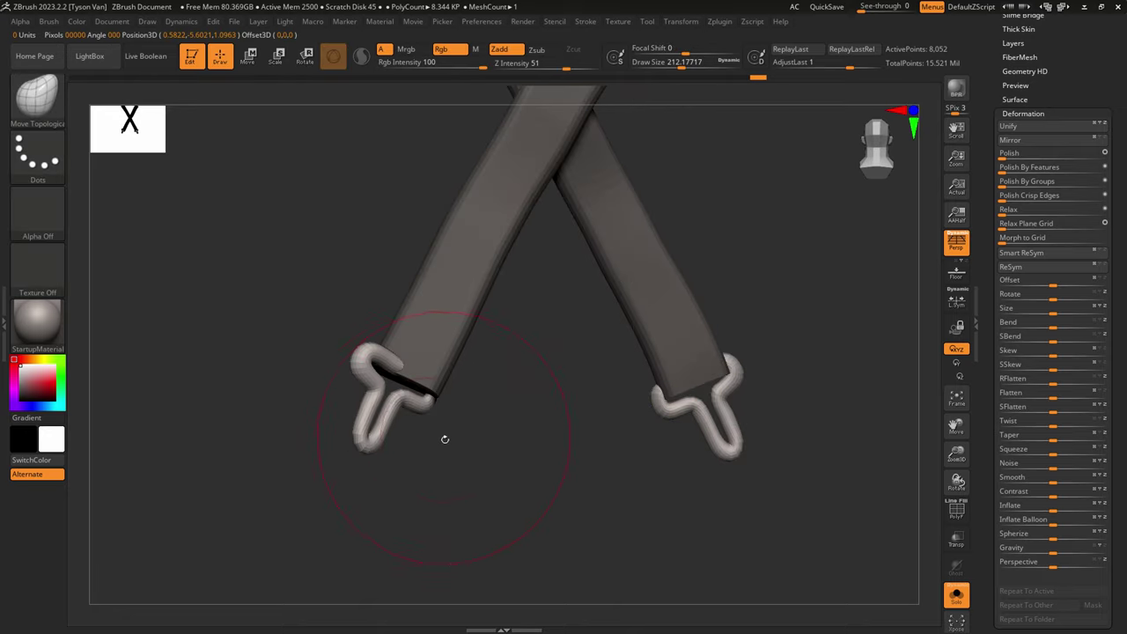
Step: Mask the right strap's hook and rotate the left strap's hook with a reset gizmo to fit its strap end
ctrl+drag(516, 502, 847, 293)
click(305, 59)
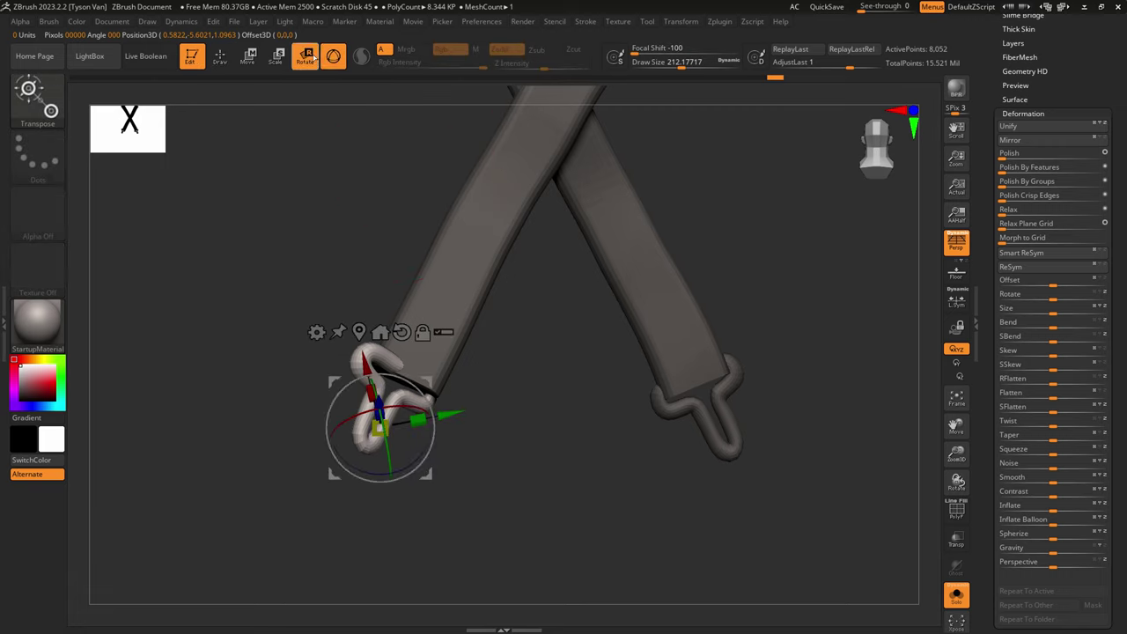
click(424, 334)
click(403, 331)
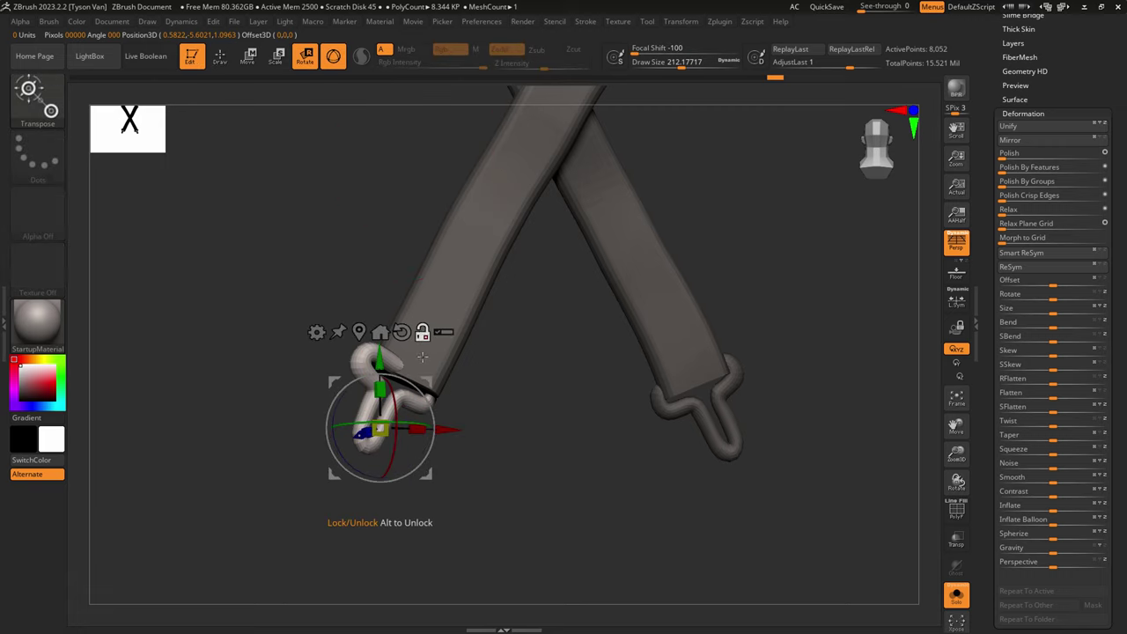
drag(396, 424, 431, 426)
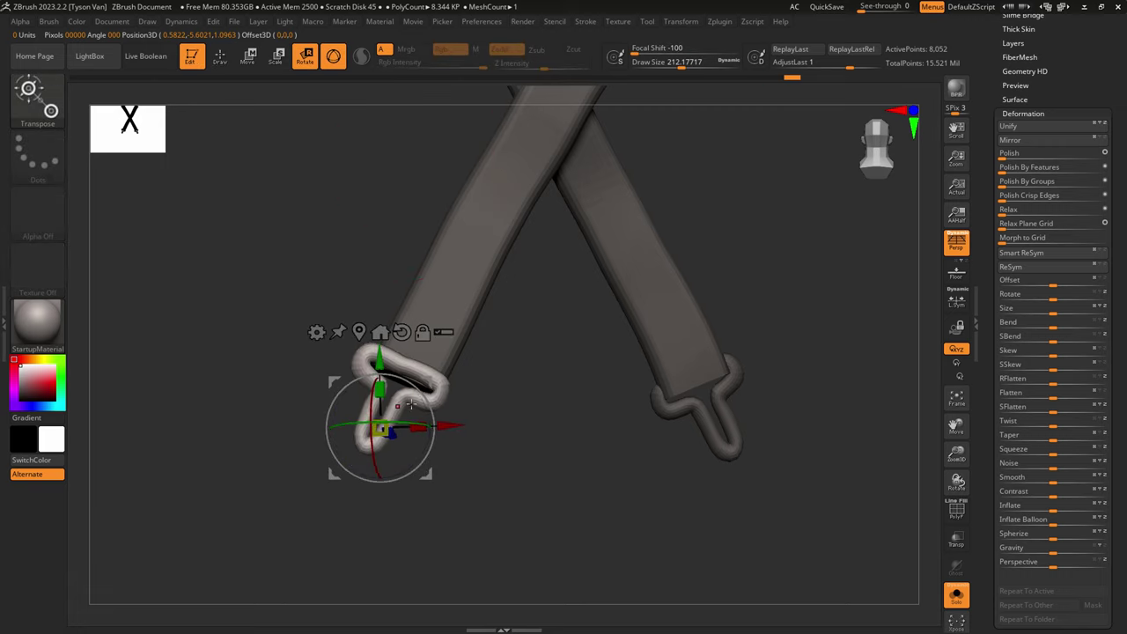
right_drag(431, 426, 403, 396)
drag(428, 446, 440, 451)
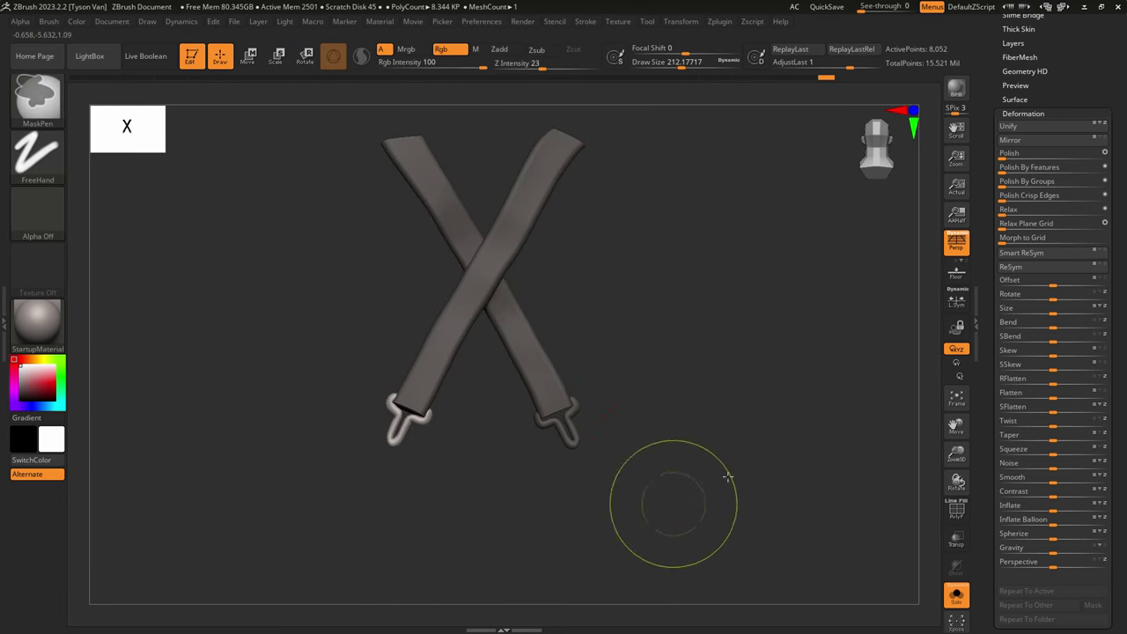
Step: Show the full soldier and pull the left back strap's hook clear of the bag with SnakeHook at a draw size of about 666
click(951, 596)
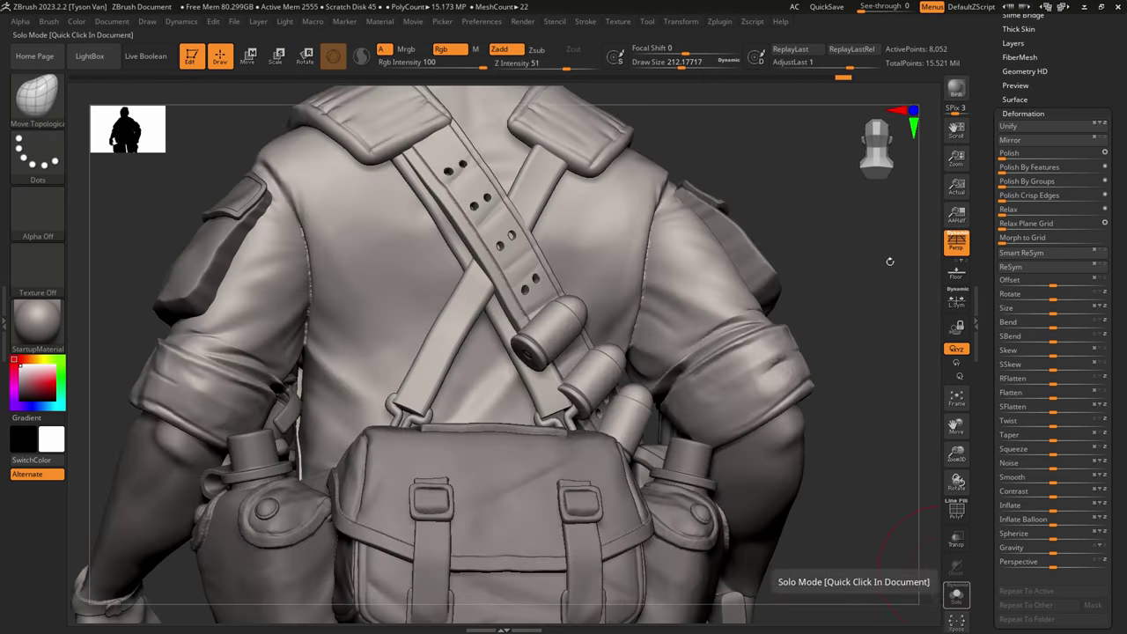
mouse_move(469, 478)
right_down()
mouse_move(616, 489)
mouse_move(603, 502)
mouse_move(480, 502)
right_up()
key(b)
key(s)
key(h)
key(s)
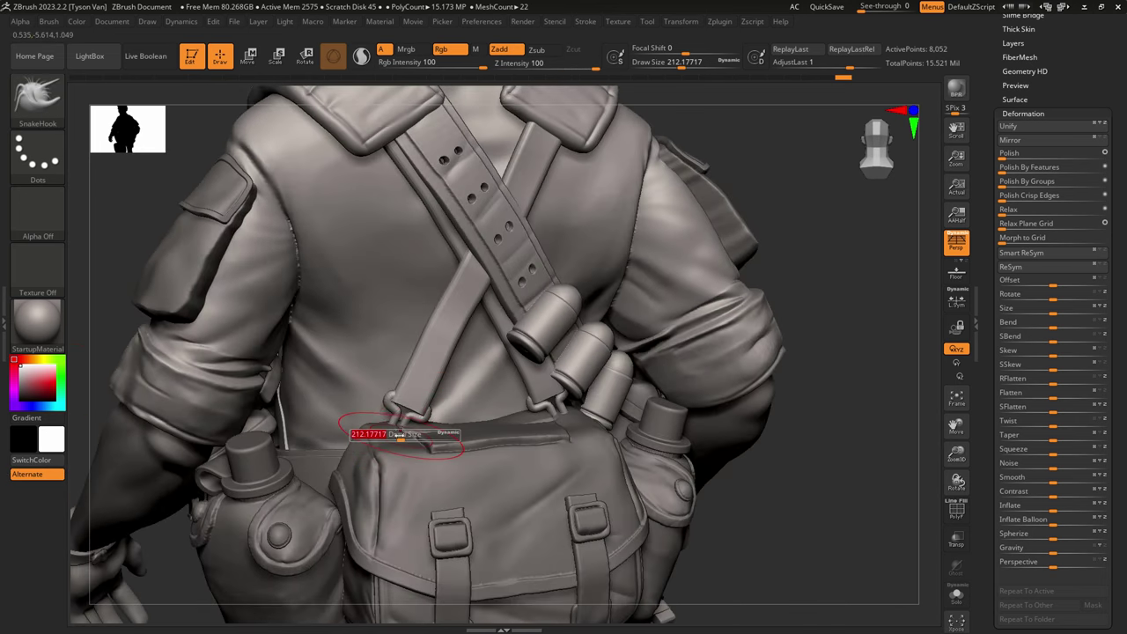
key(s)
mouse_move(394, 432)
mouse_down()
mouse_move(429, 432)
mouse_move(410, 396)
mouse_up()
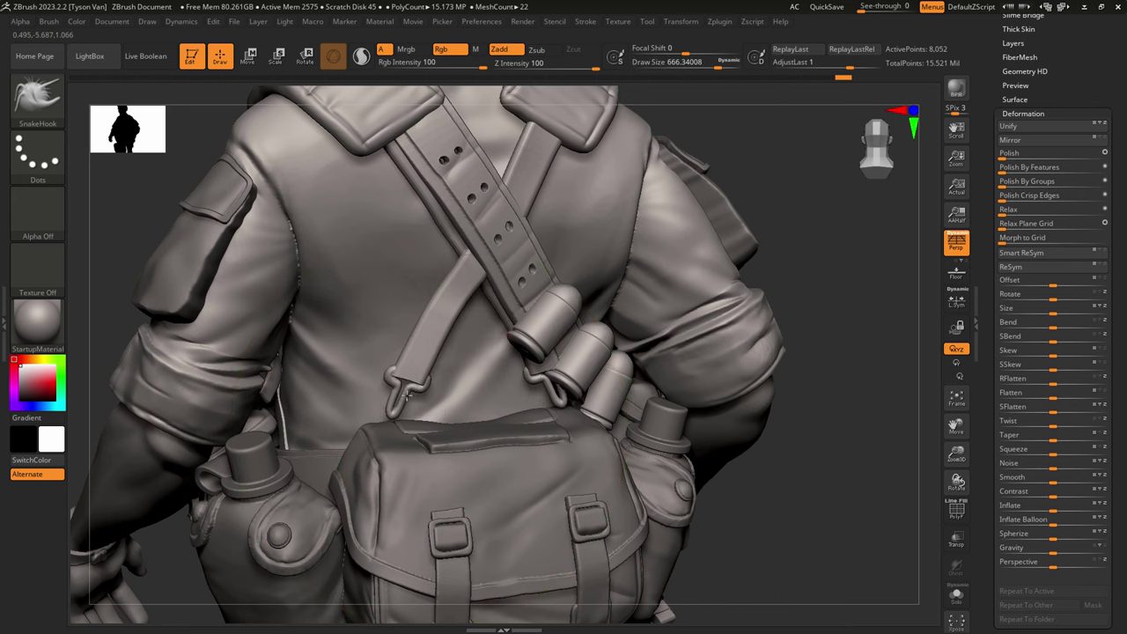
Step: Reshape the middle of the left back strap with SnakeHook at a draw size of about 262
key(s)
drag(435, 292, 435, 293)
drag(437, 310, 449, 316)
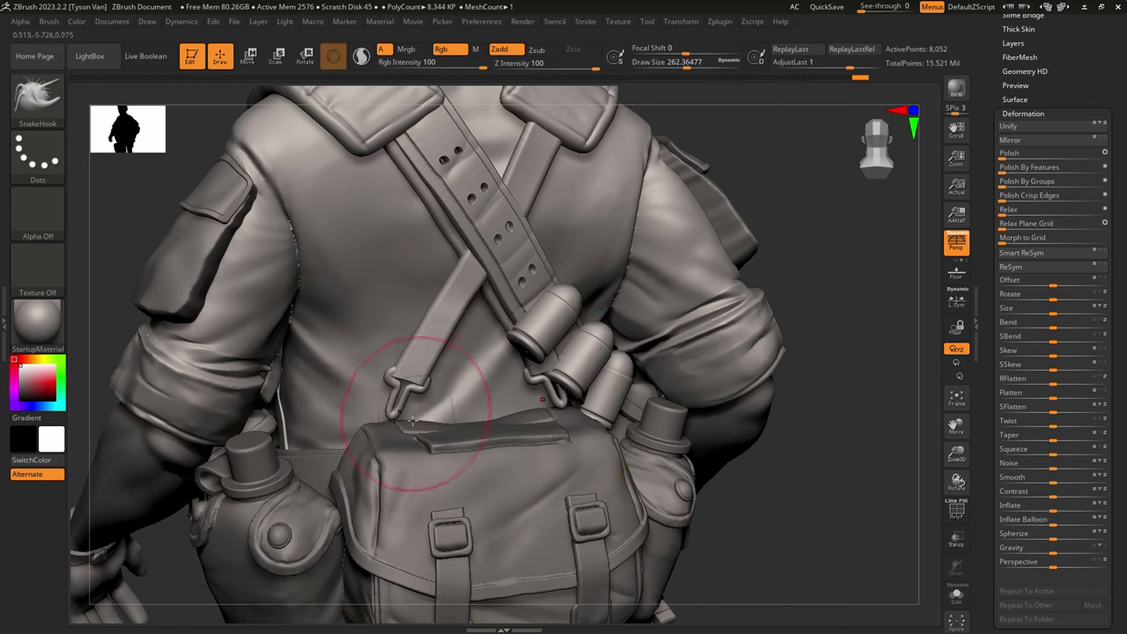
Step: Select the bag, isolate it with Solo mode, and choose the CurveStrapSnap brush at a draw size of about 54
alt+click(470, 447)
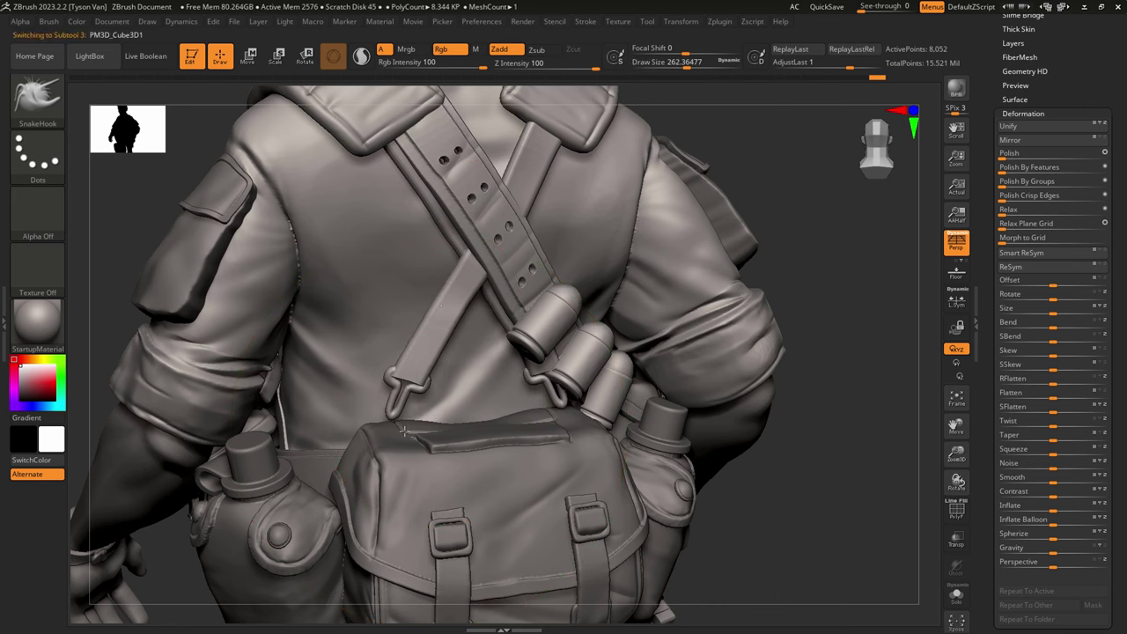
click(954, 602)
mouse_move(220, 422)
mouse_down()
mouse_move(273, 467)
mouse_move(344, 471)
mouse_move(407, 442)
mouse_move(352, 466)
mouse_move(322, 446)
mouse_up()
key(s)
click(41, 93)
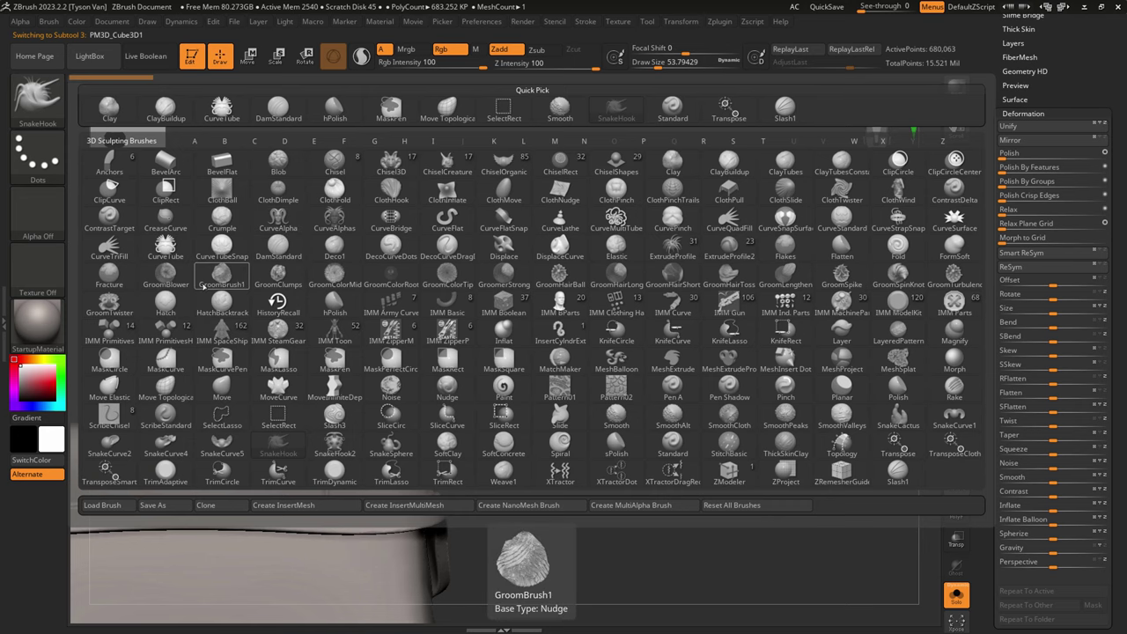
click(784, 220)
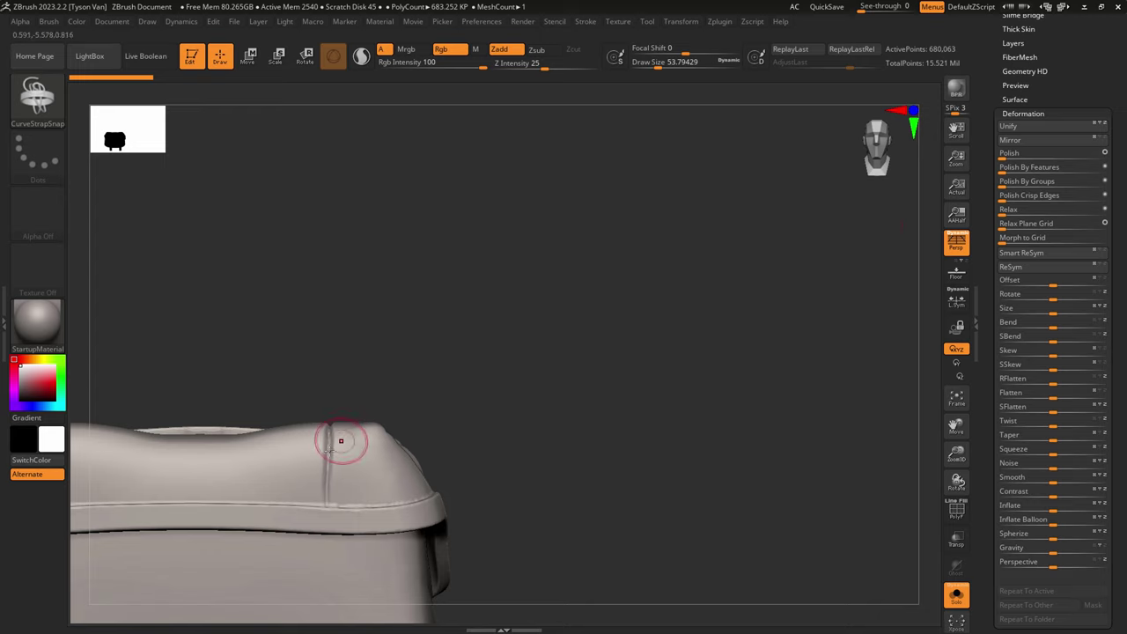
Step: Draw short mirrored strap pieces over the seams on the bag's rear face with CurveStrapSnap at a draw size of about 71
alt+right_drag(327, 450, 486, 417)
mouse_move(473, 431)
mouse_down()
mouse_move(471, 375)
mouse_move(478, 435)
mouse_move(471, 401)
mouse_up()
key(ctrl+z)
key(ctrl+z)
key(s)
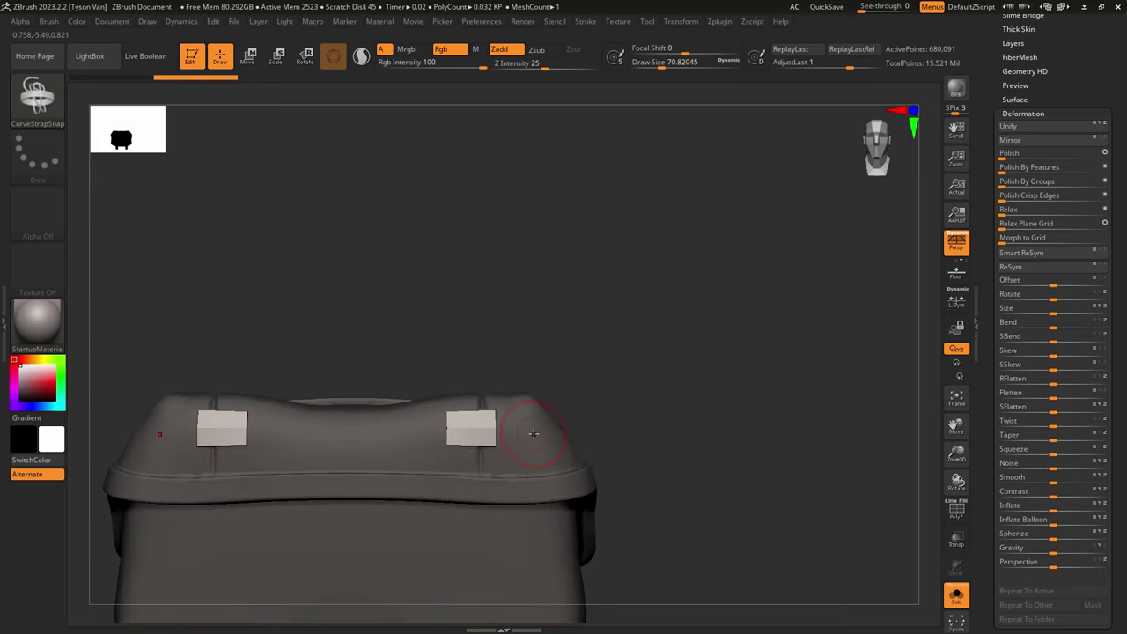
Step: Move the strap pieces up to the bag's top edge and adjust their placement from the side
key(w)
drag(470, 335, 470, 294)
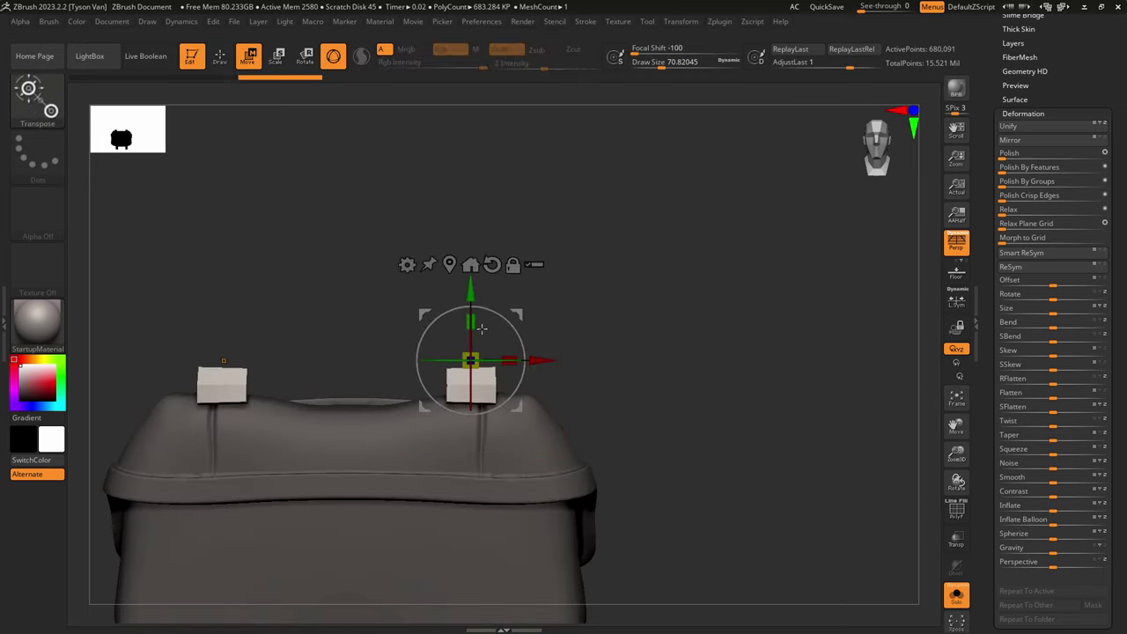
right_drag(480, 327, 430, 340)
drag(540, 355, 532, 306)
right_drag(532, 306, 479, 327)
right_drag(536, 354, 608, 375)
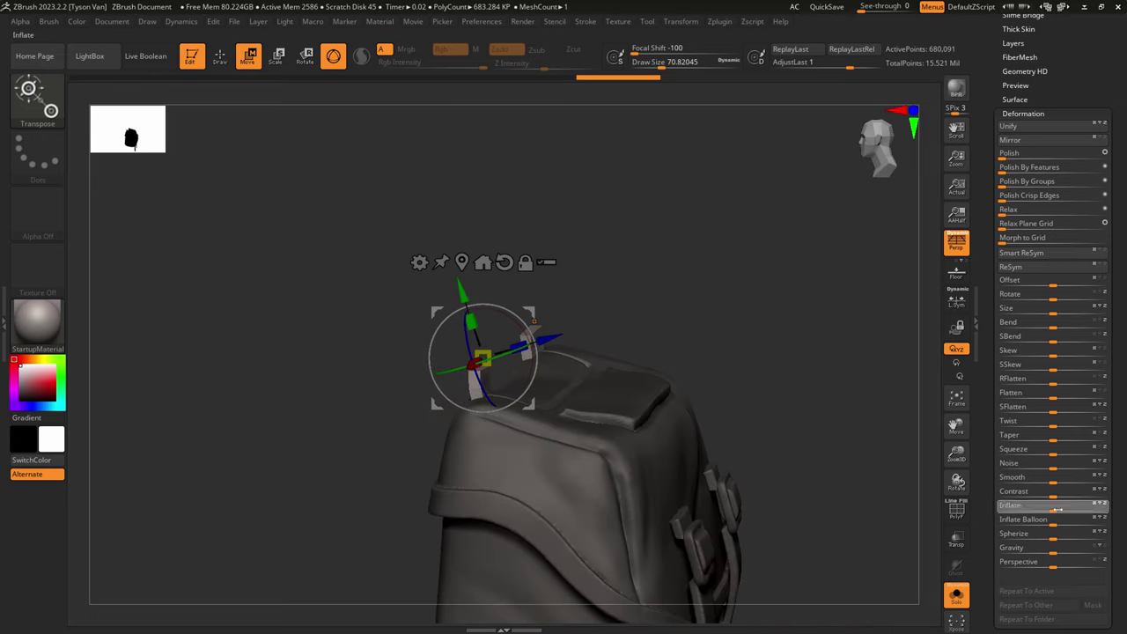
Step: Thicken the strap pieces above the bag's top edge slightly with the Inflate deformation
drag(1059, 510, 1062, 510)
right_drag(656, 432, 600, 440)
key(q)
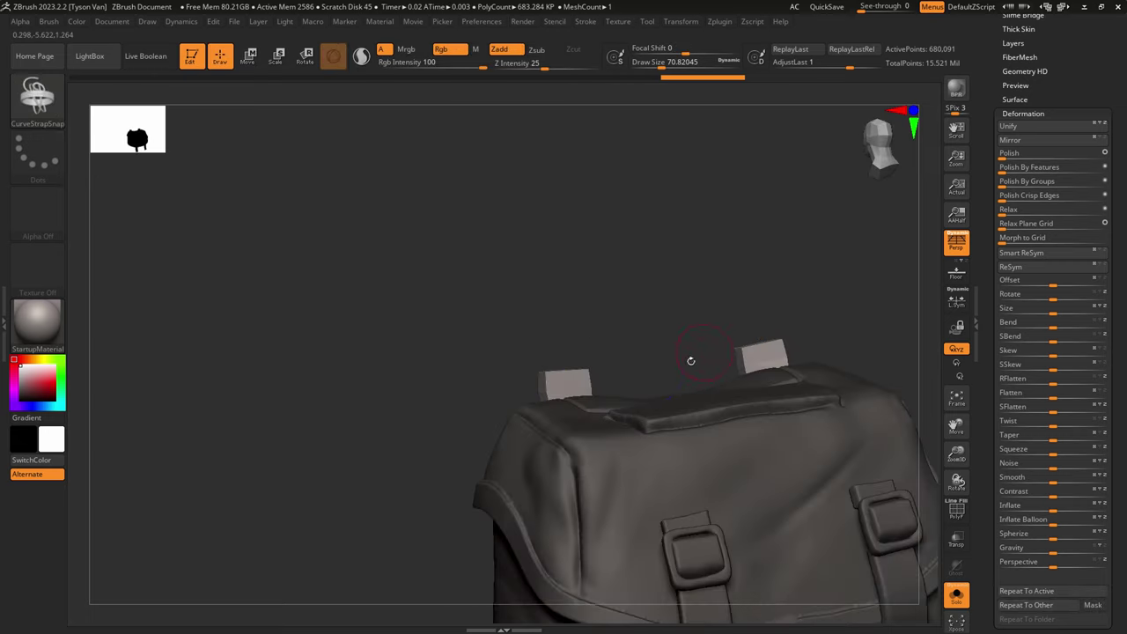
shift+right_drag(689, 360, 568, 380)
Step: Draw mirrored tube rings around the upper ends of the strap pieces with CurveTube at a draw size of about 13
key(s)
drag(542, 386, 550, 386)
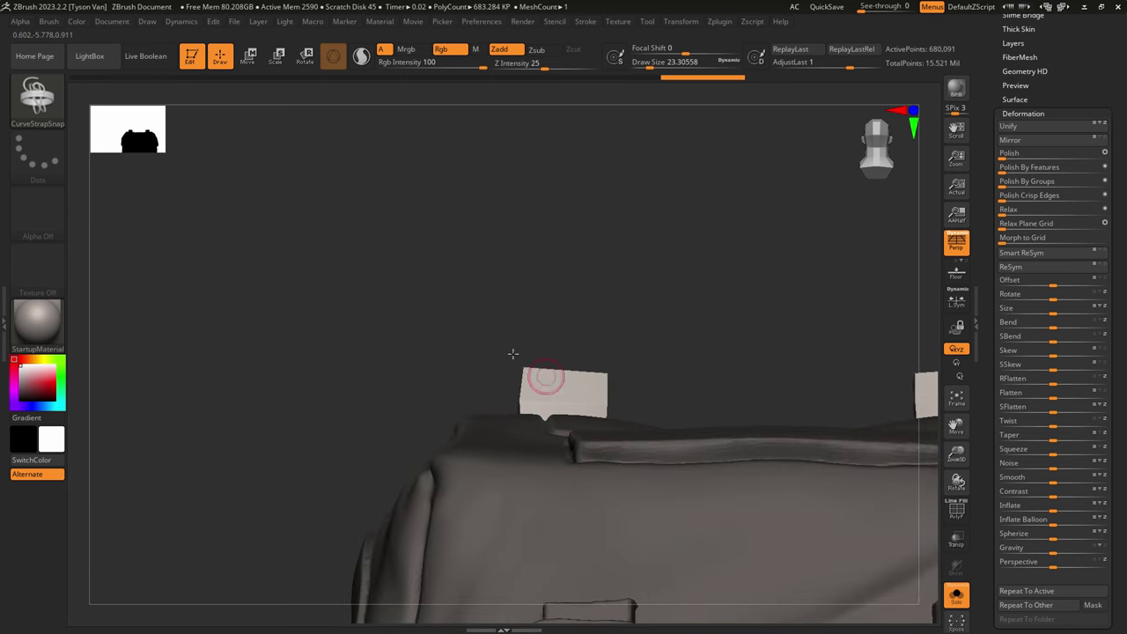
click(26, 95)
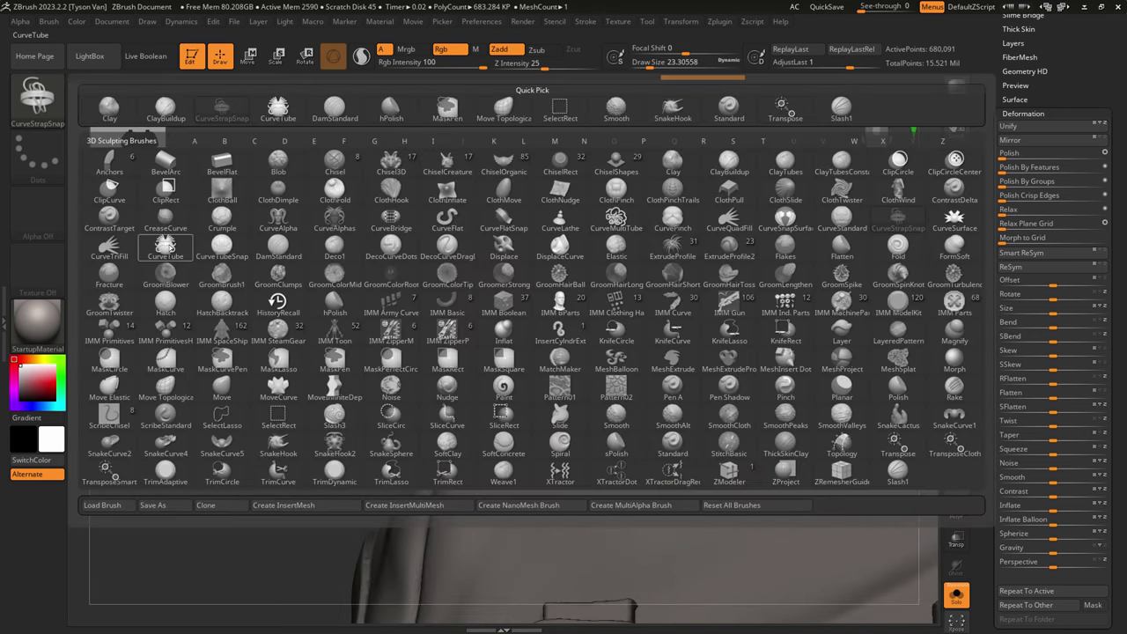
click(170, 248)
mouse_move(508, 370)
ctrl+right_down()
mouse_move(520, 399)
mouse_move(548, 408)
ctrl+right_up()
alt+right_drag(547, 408, 339, 414)
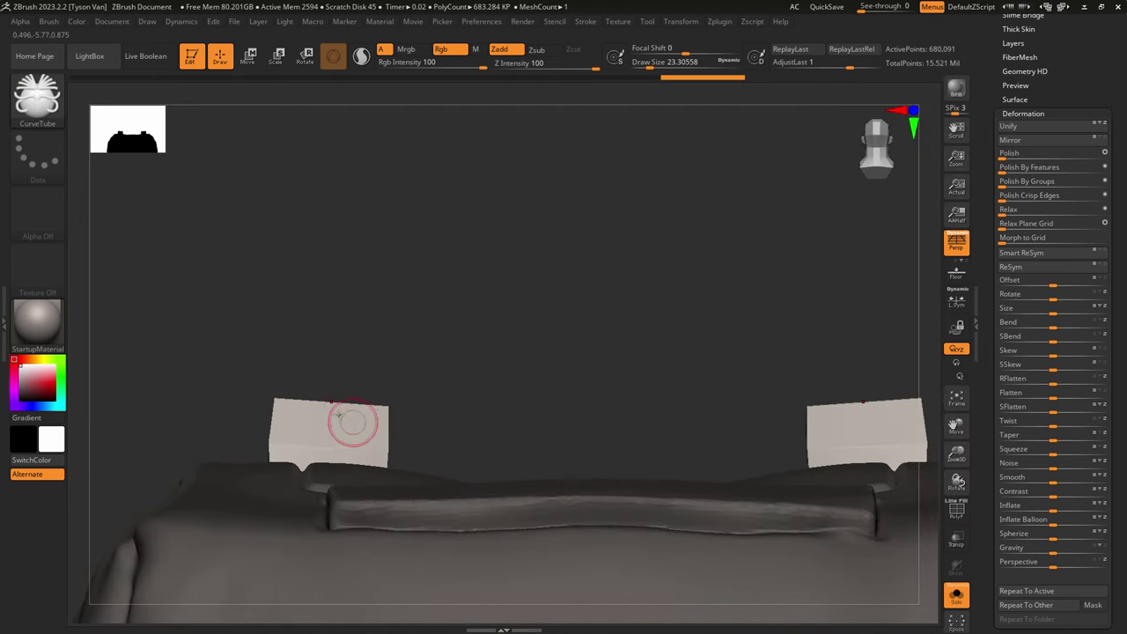
key(s)
mouse_move(281, 418)
mouse_down()
mouse_move(245, 407)
mouse_move(279, 418)
mouse_up()
Step: Adjust the lower corner of the ring's tube curve and undo the extra change below it
right_drag(418, 437, 362, 437)
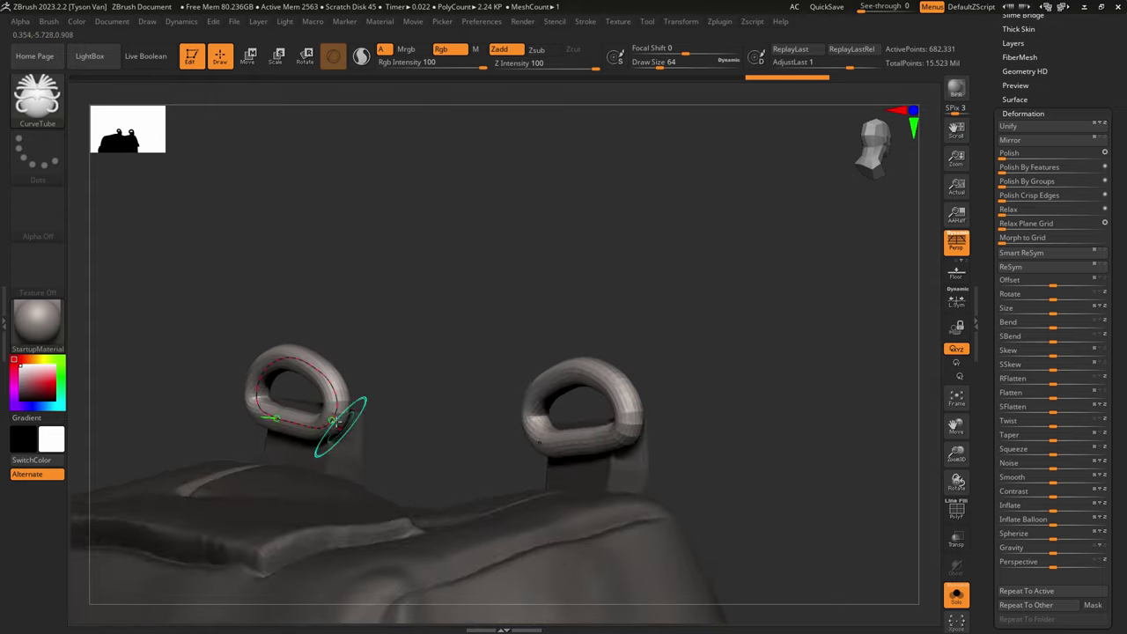
drag(335, 422, 340, 428)
right_drag(344, 426, 387, 410)
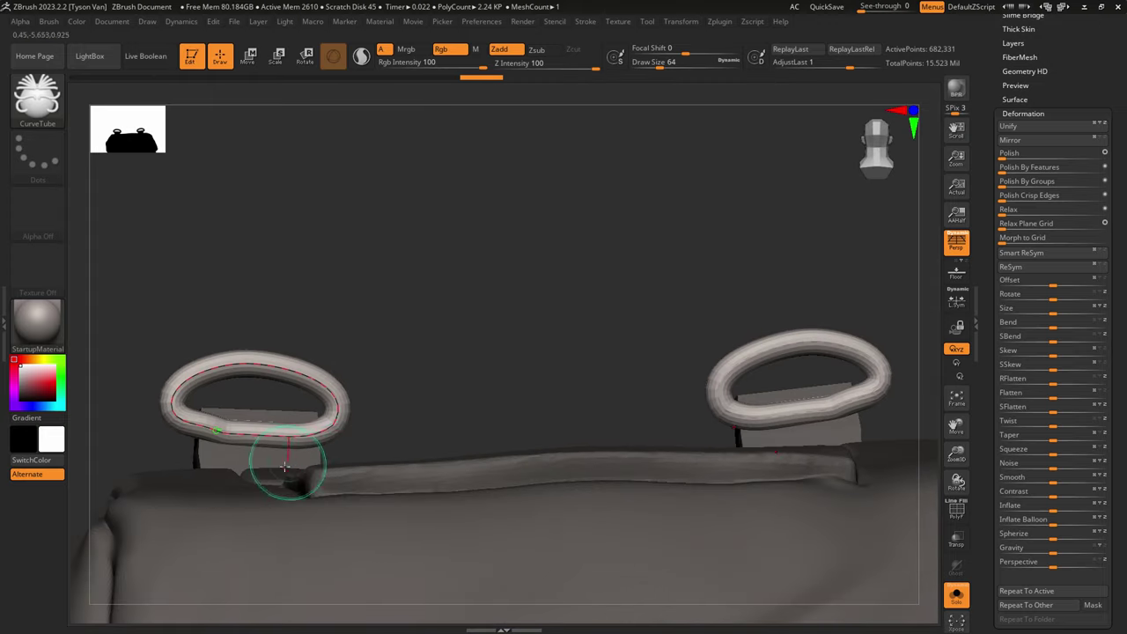
drag(285, 467, 284, 472)
key(ctrl+z)
Step: Move the tube rings along the bag's depth so they line up with the strap pieces
right_drag(364, 512, 406, 502)
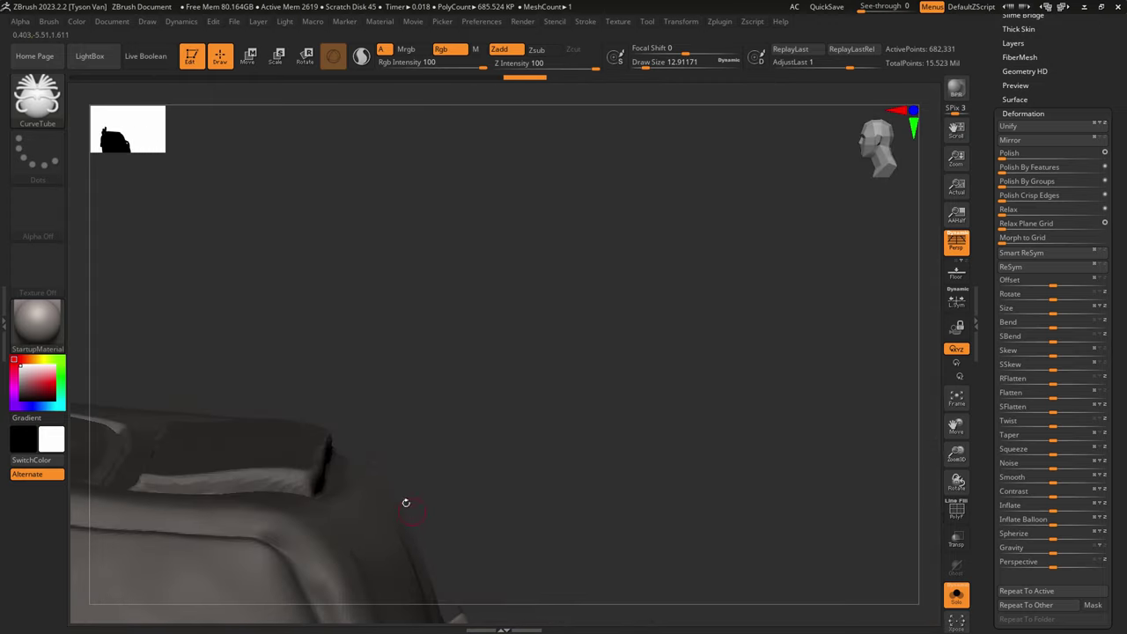
drag(406, 502, 548, 351)
click(249, 58)
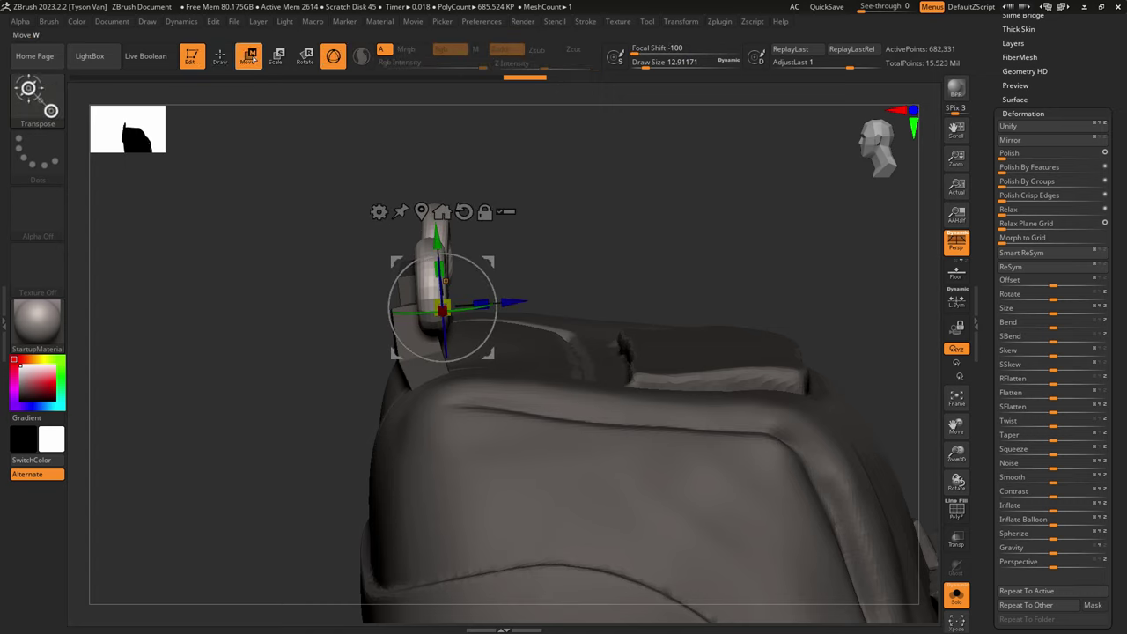
drag(507, 300, 621, 285)
mouse_move(224, 301)
alt+mouse_down()
mouse_move(417, 305)
mouse_move(338, 282)
mouse_move(338, 265)
mouse_move(289, 275)
alt+mouse_up()
Step: Pull in the sides of the rings around the strap pieces with SnakeHook at a draw size of about 97
key(q)
key(s)
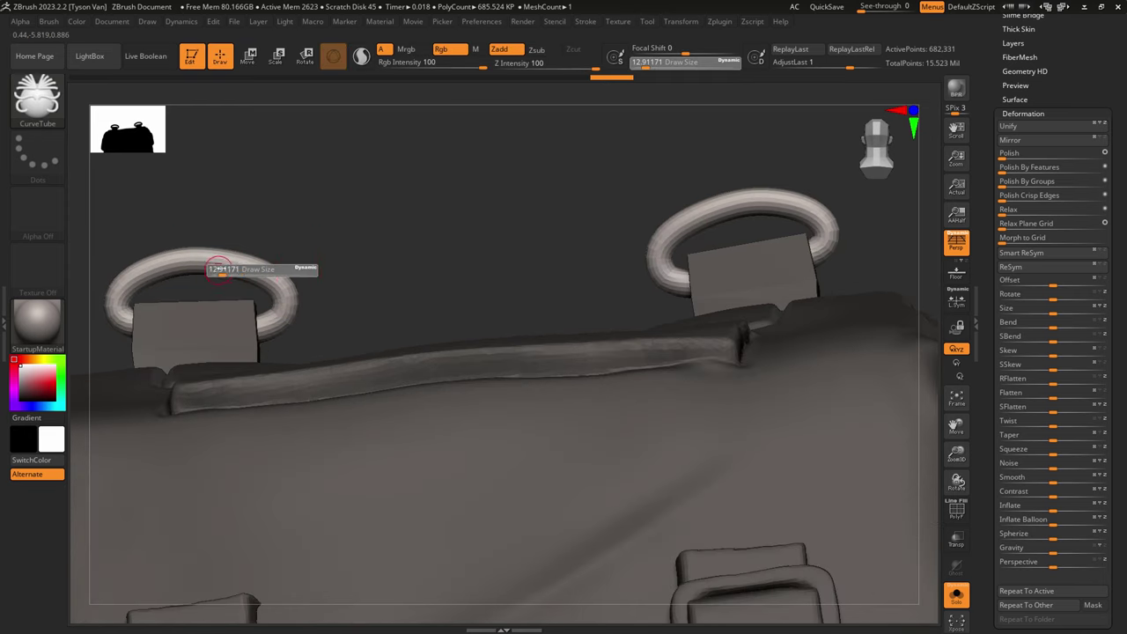
drag(219, 272, 239, 271)
key(b)
key(s)
key(h)
key(shift)
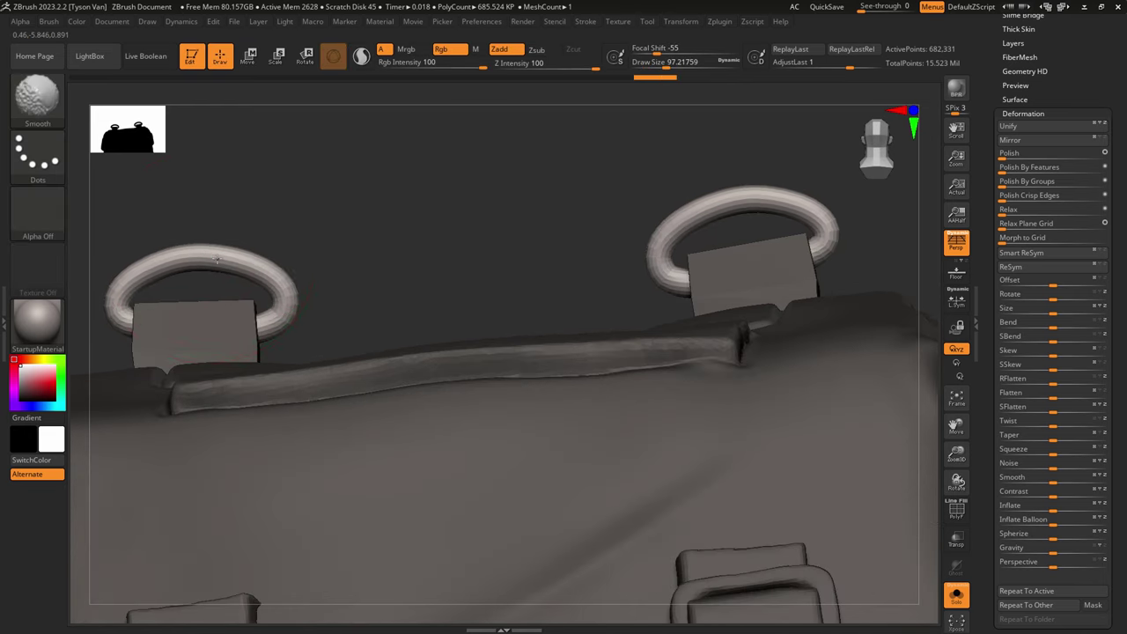
drag(295, 303, 287, 303)
drag(112, 303, 120, 303)
drag(281, 308, 273, 308)
ctrl+right_drag(302, 314, 271, 271)
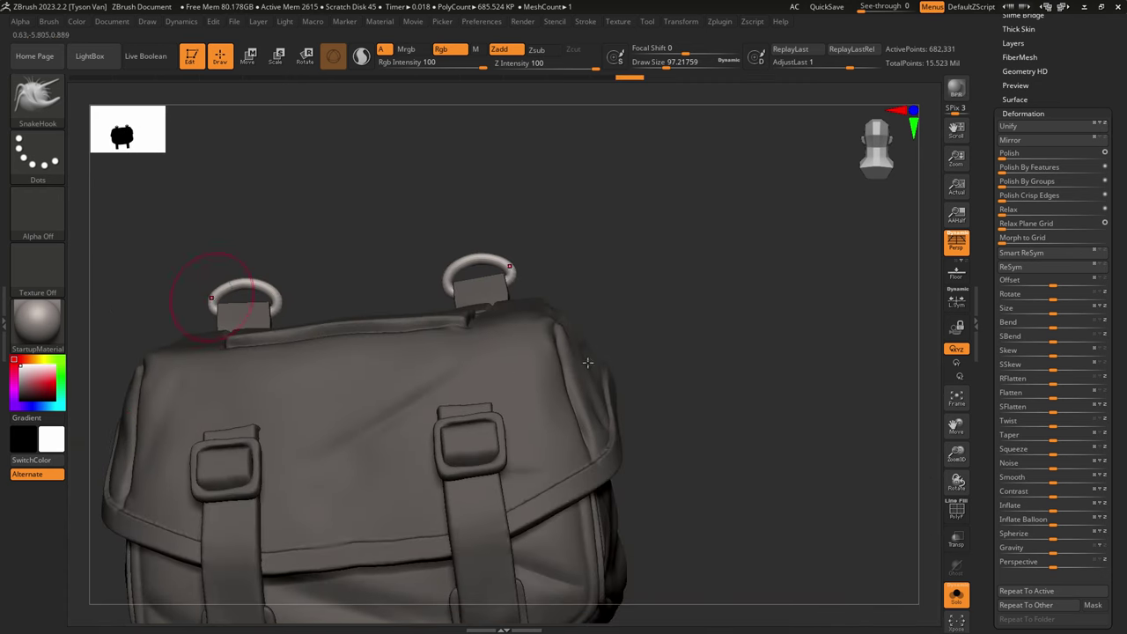
Step: Unhide the whole model, select the crossed back straps, and nudge their hooks with SnakeHook at a draw size of about 492
click(965, 604)
right_drag(528, 414, 635, 403)
alt+right_drag(303, 271, 445, 356)
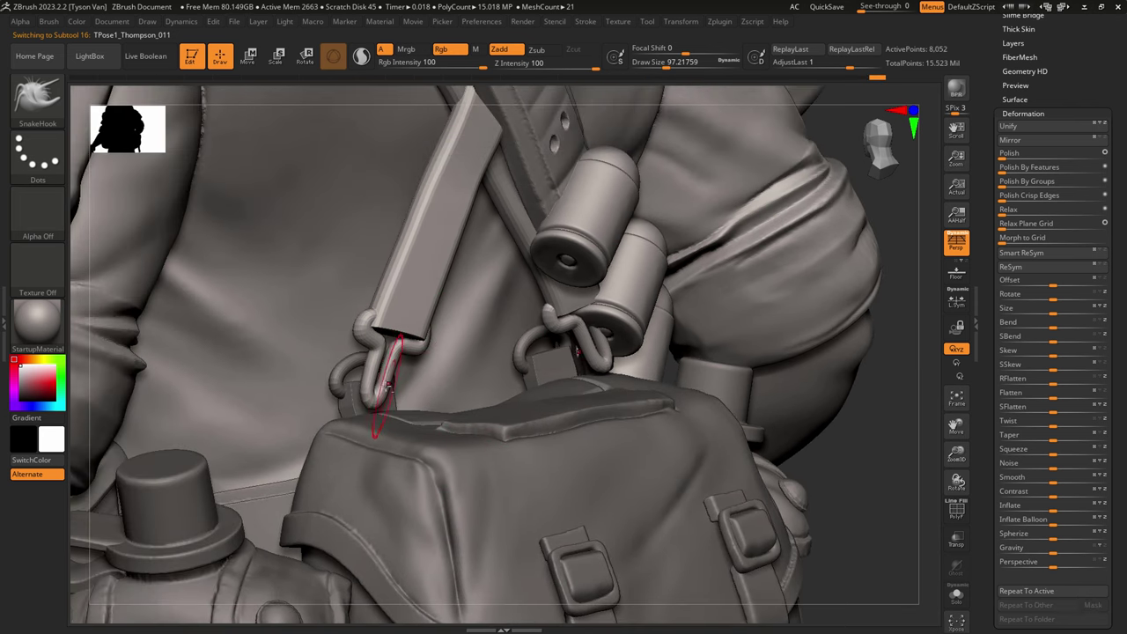
click(250, 58)
key(q)
key(s)
mouse_move(383, 385)
mouse_down()
mouse_move(417, 389)
mouse_move(383, 366)
mouse_move(387, 346)
mouse_up()
right_drag(396, 354, 607, 359)
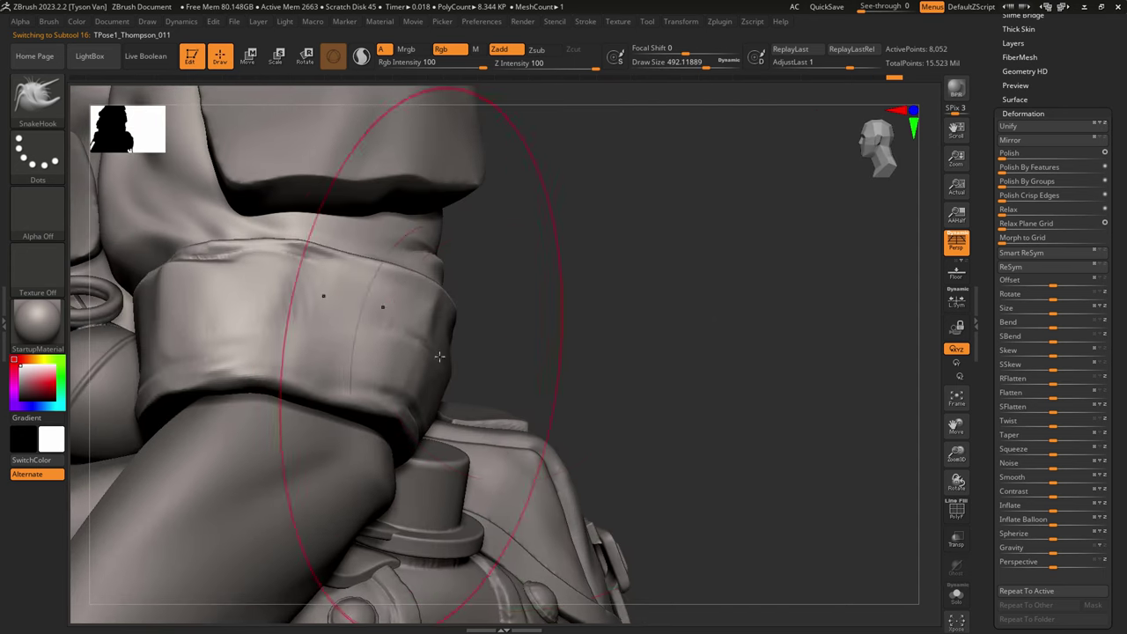
right_drag(492, 354, 396, 351)
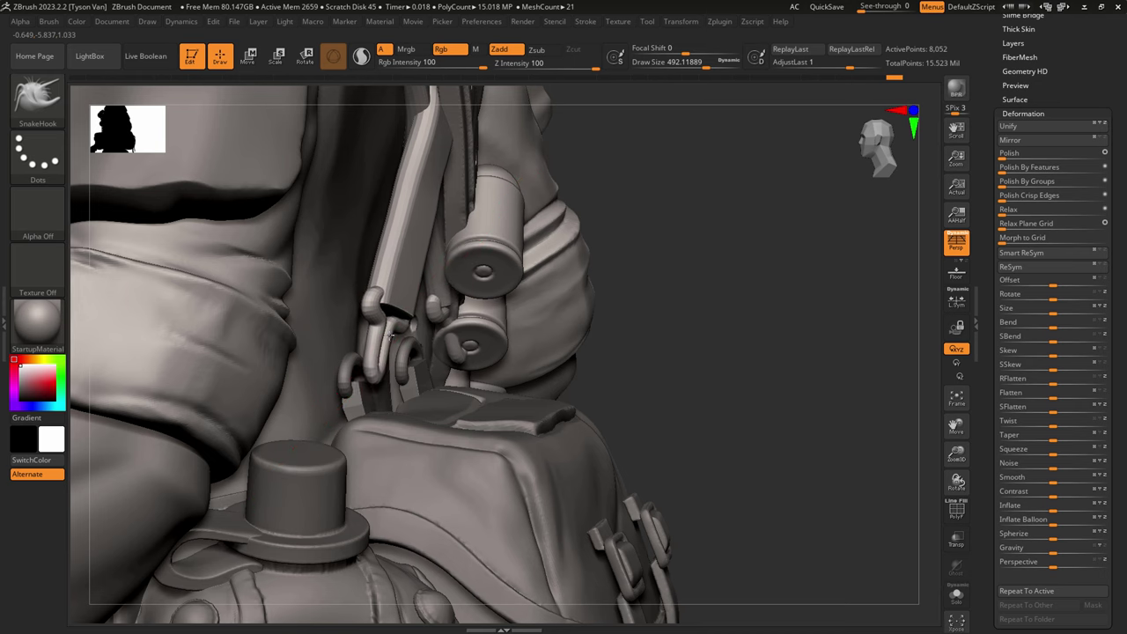
Step: Select the bag and pull its rings over to meet the back-strap hooks with SnakeHook
alt+click(363, 388)
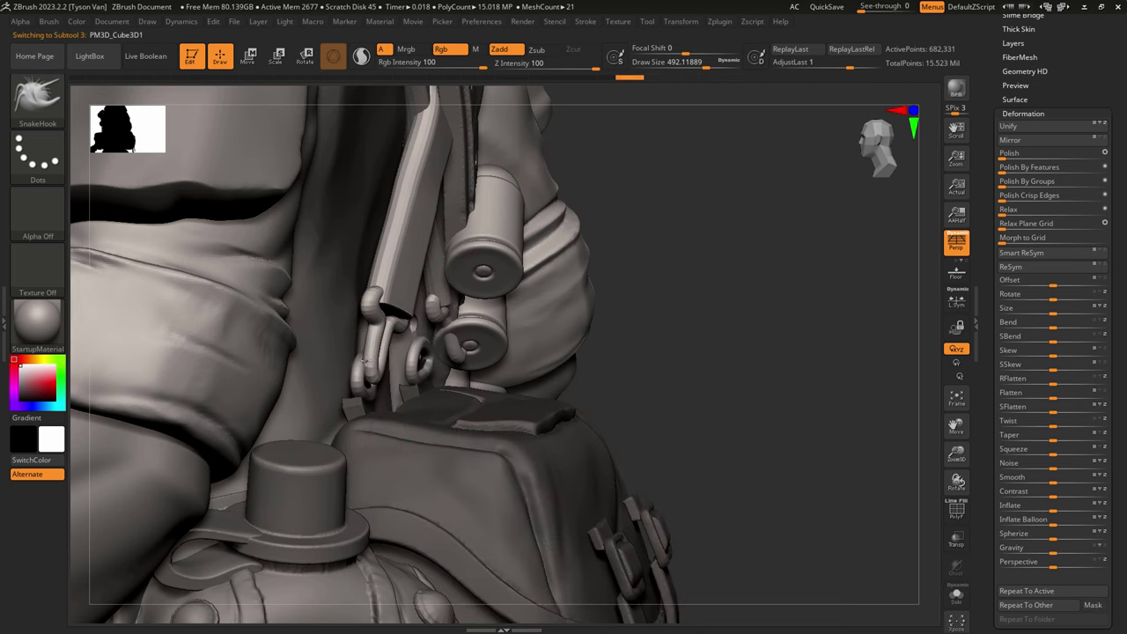
drag(367, 361, 384, 362)
right_drag(401, 375, 282, 375)
drag(185, 375, 169, 380)
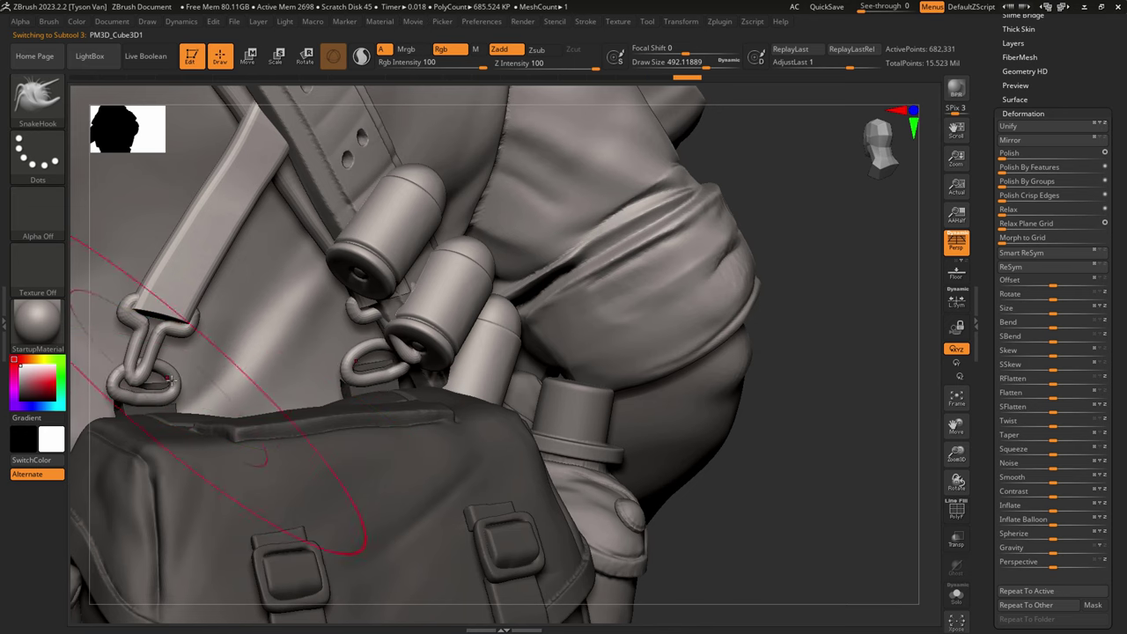
right_drag(242, 397, 167, 404)
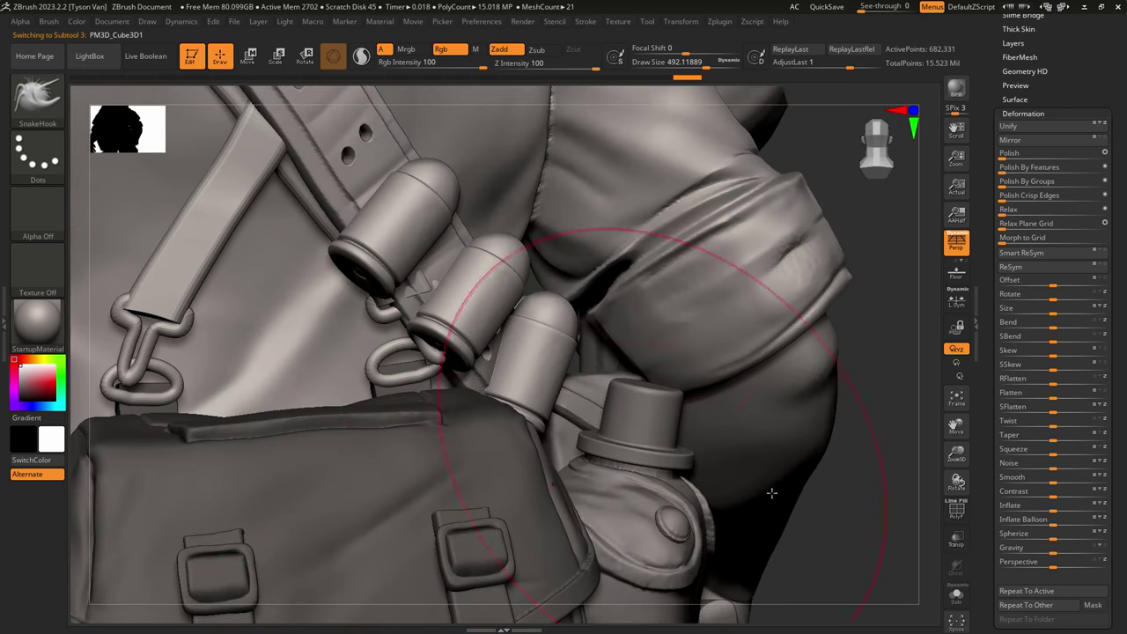
Step: Isolate the bag, invert its mask, and adjust the strap pieces under the rings with the Move Topological brush
click(956, 598)
right_drag(378, 508, 493, 471)
ctrl+click(485, 433)
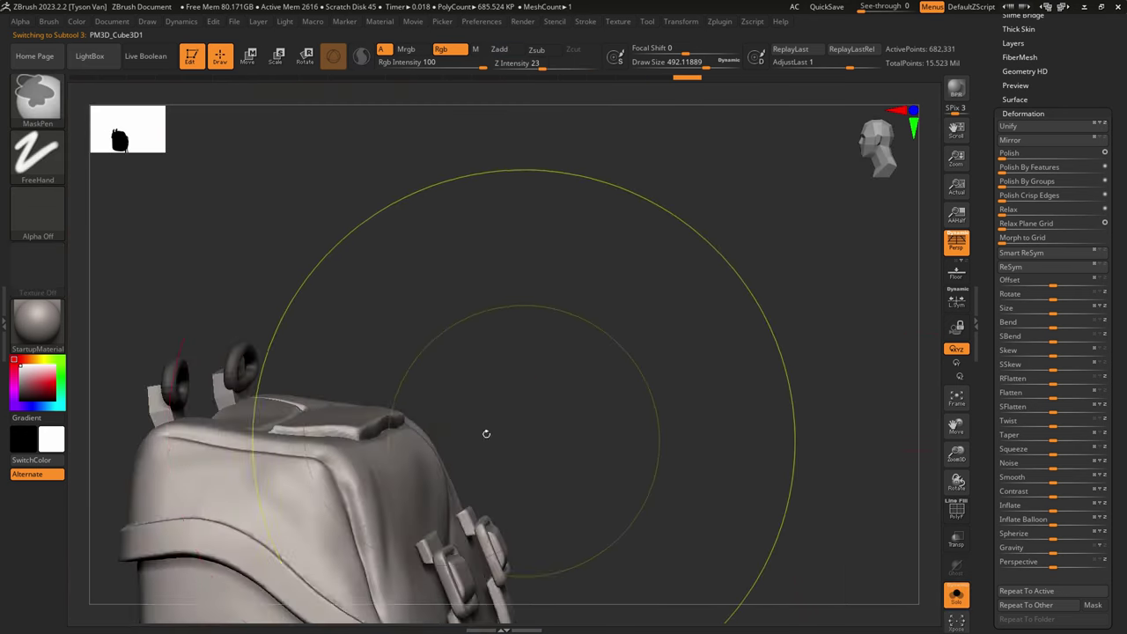
click(42, 106)
click(503, 108)
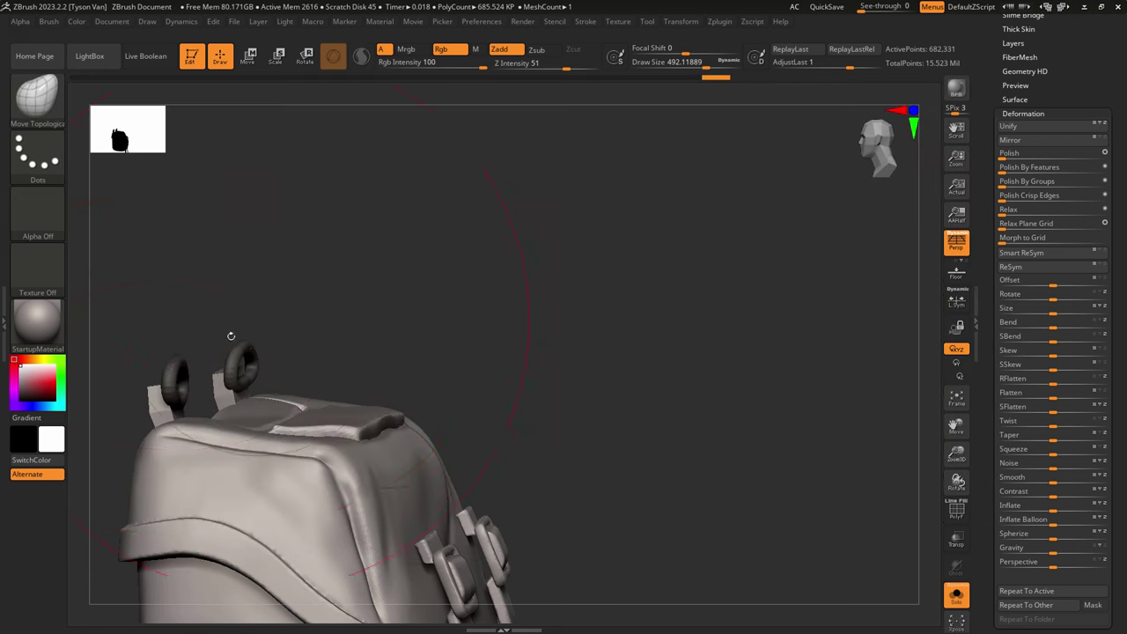
right_drag(232, 336, 308, 343)
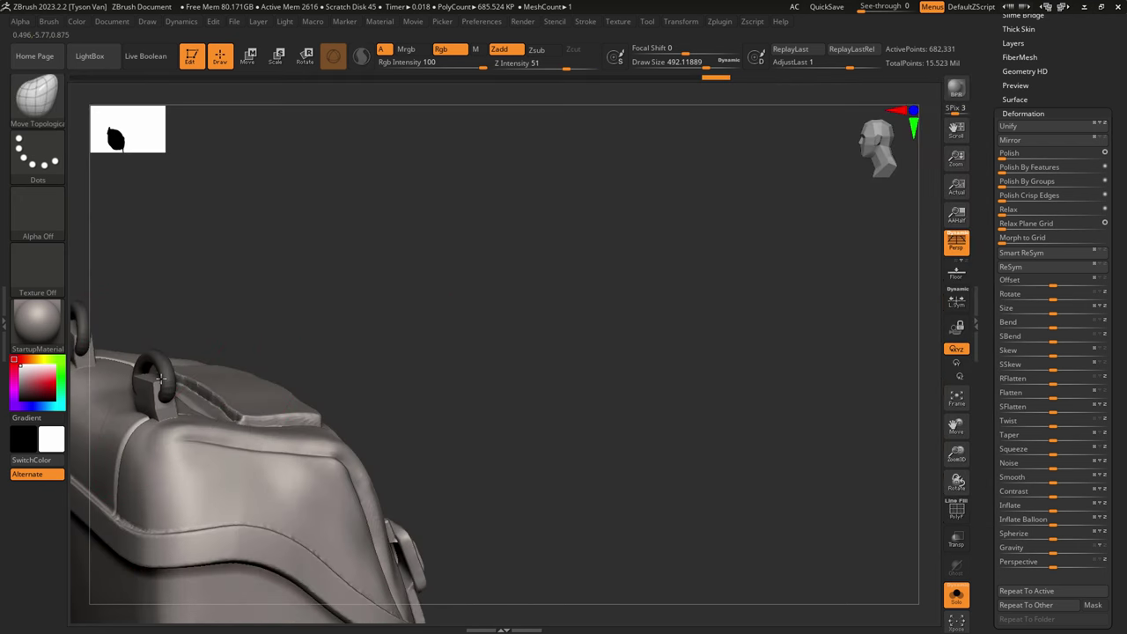
right_drag(186, 380, 692, 343)
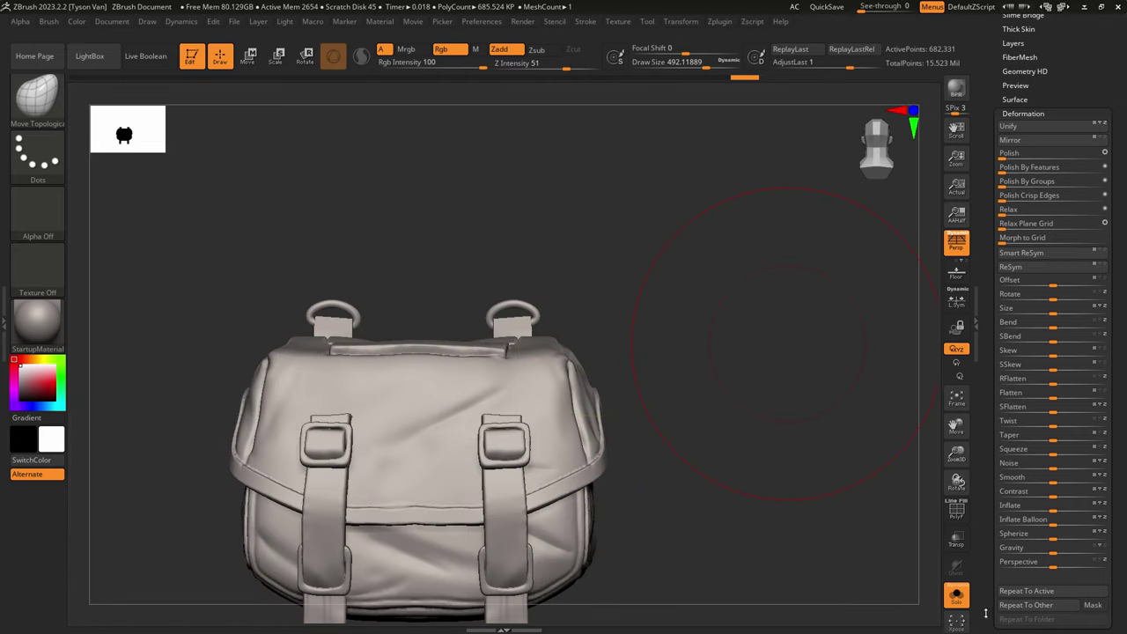
Step: Isolate the hooks of the back straps and choose the Inflat brush at a draw size of about 49
click(955, 595)
alt+click(335, 287)
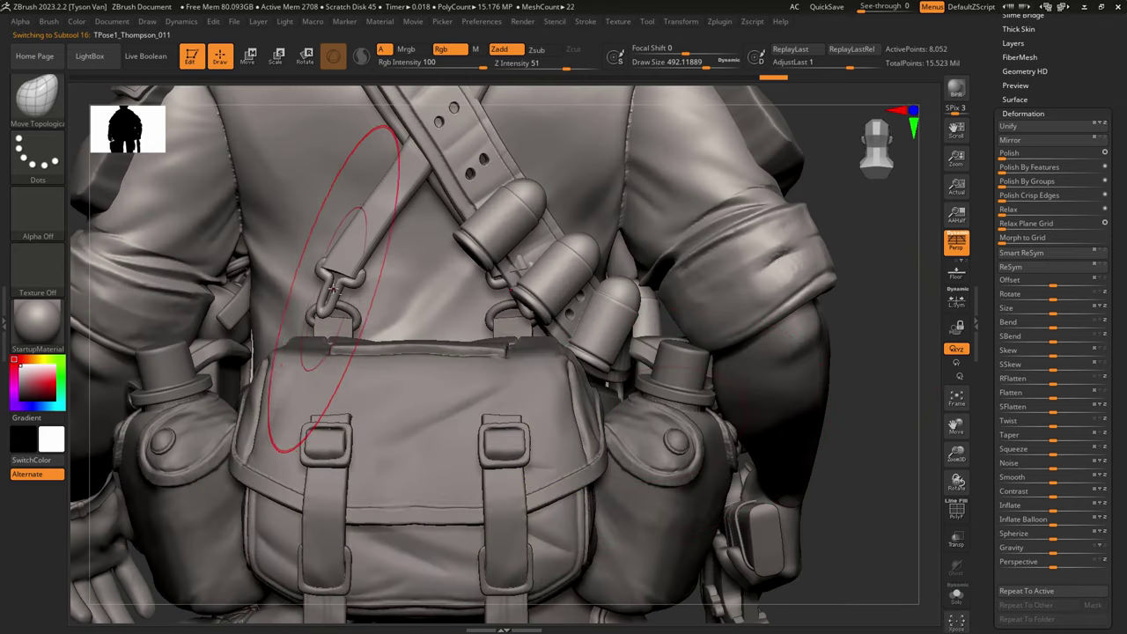
click(956, 595)
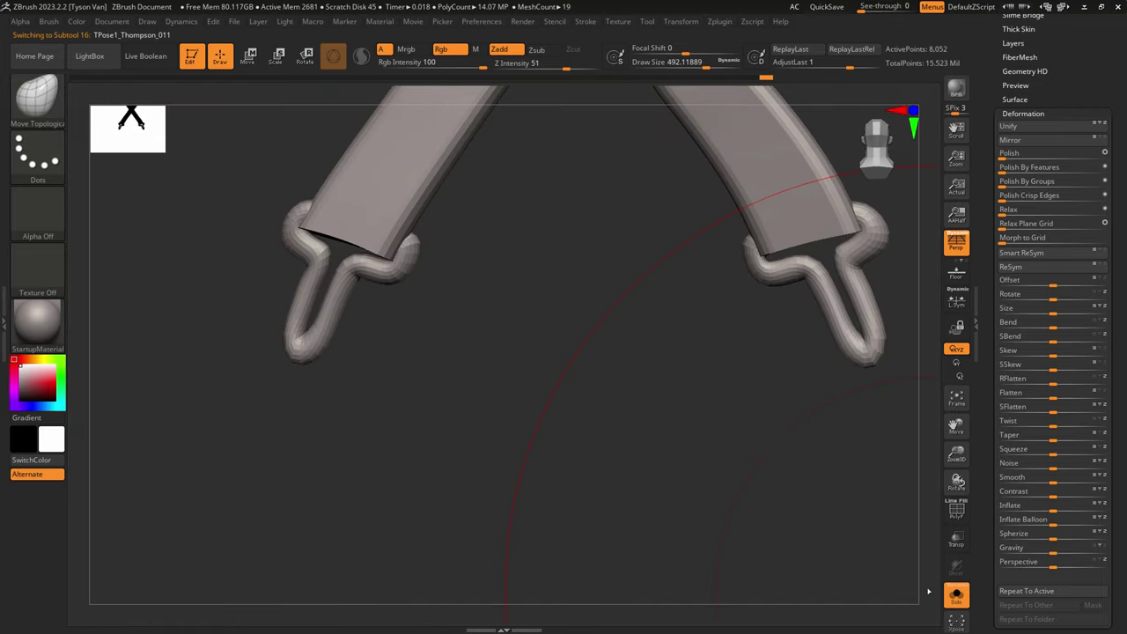
drag(310, 326, 262, 326)
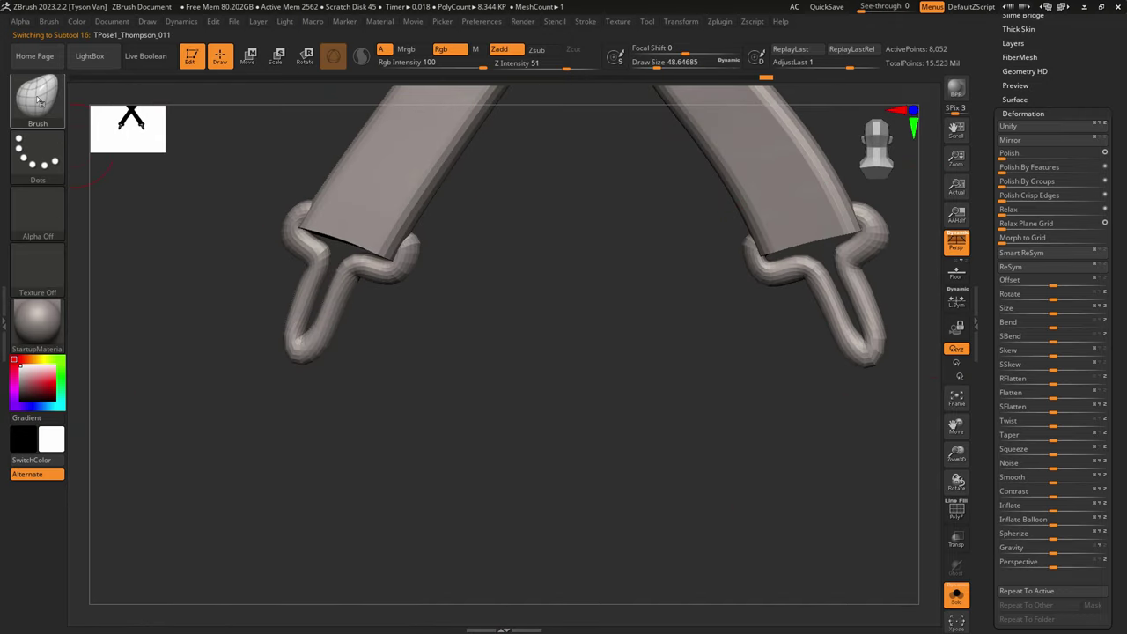
key(b)
click(503, 332)
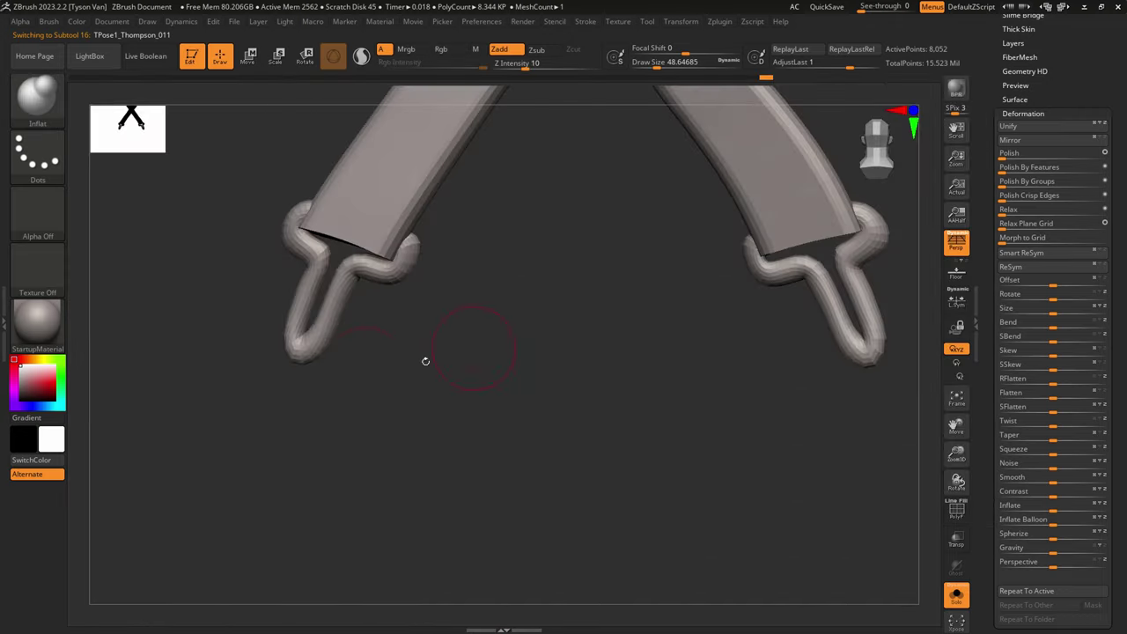
ctrl+shift+click(328, 324)
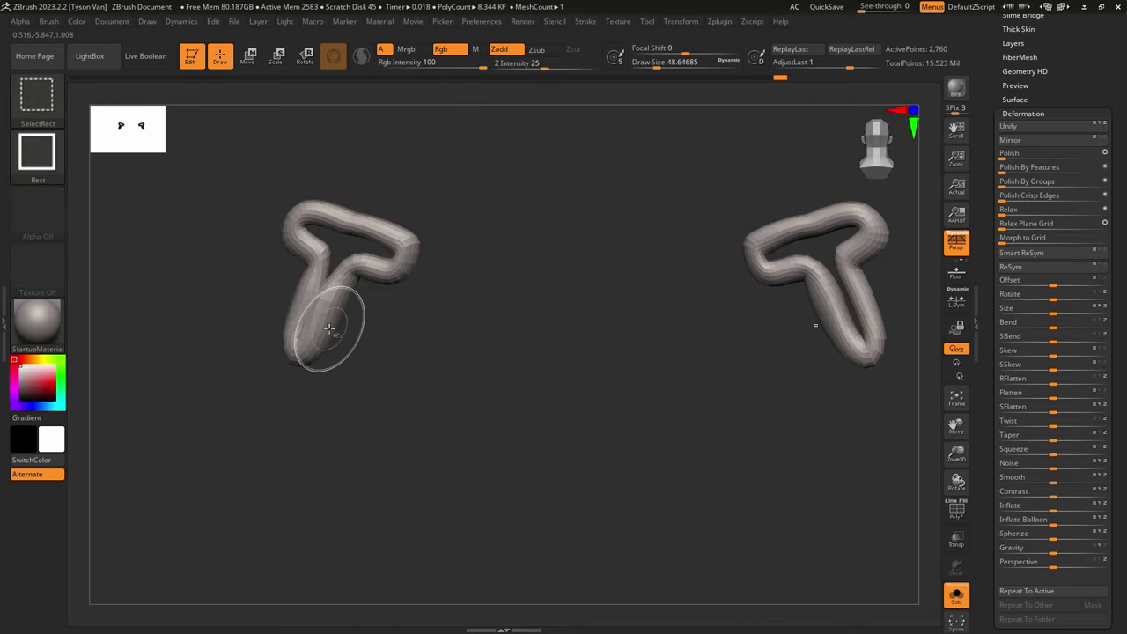
Step: Move the back-strap subtool to the end of the subtool list and split its hidden parts off from the hooks
drag(1062, 62, 1061, 229)
click(1017, 124)
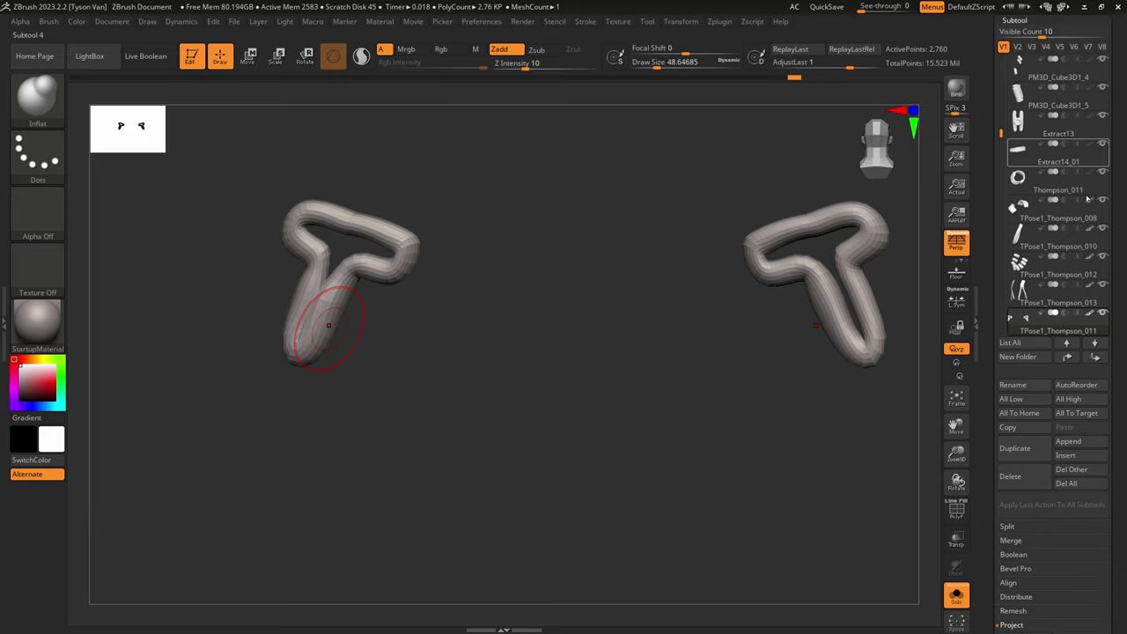
shift+click(1096, 358)
click(1010, 526)
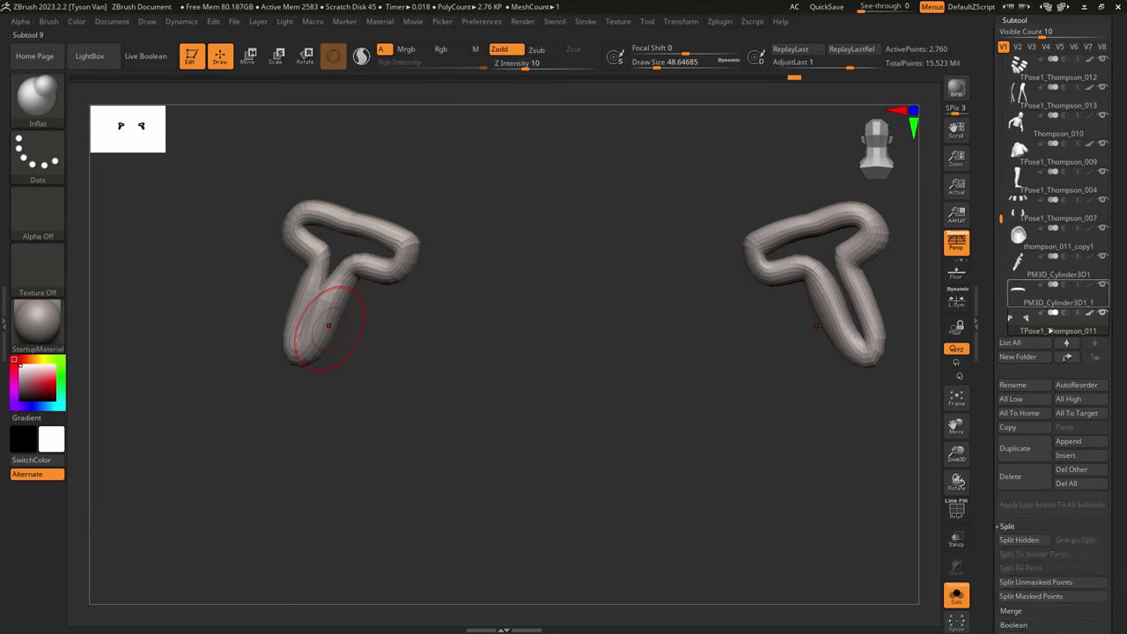
click(1019, 540)
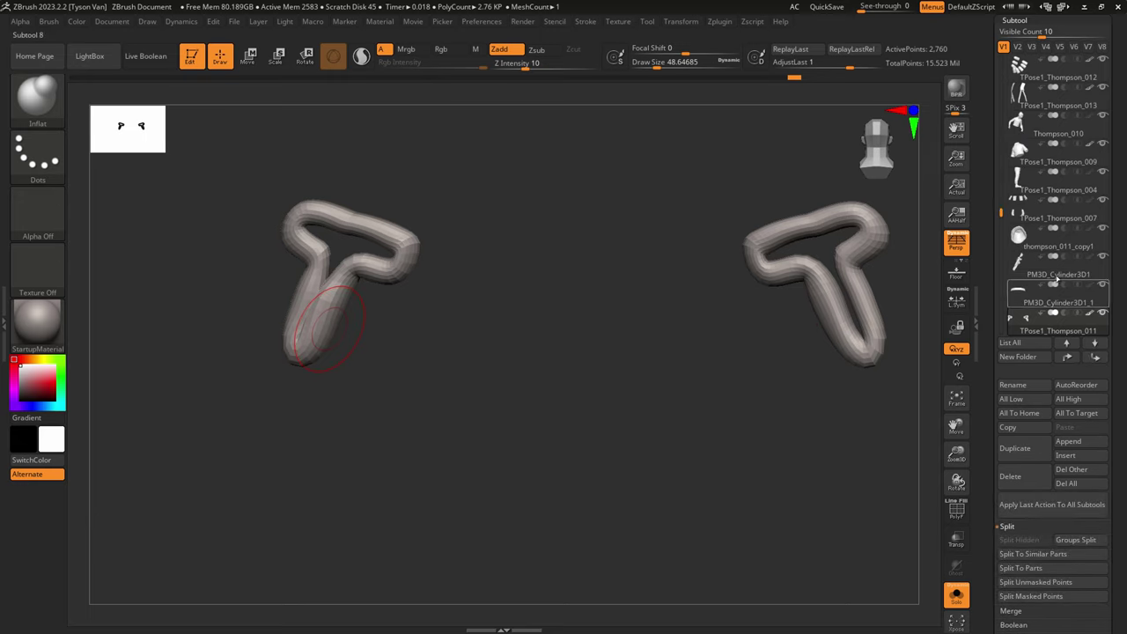
drag(1001, 214, 1001, 235)
click(1017, 20)
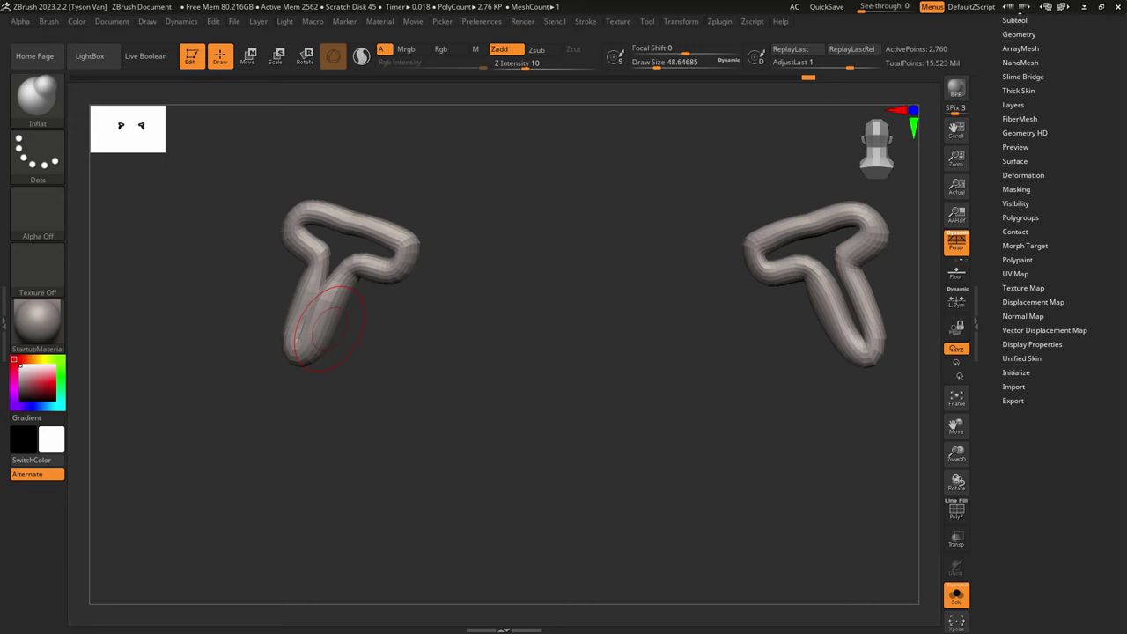
Step: Fill the hooks' lower loops into solid prongs using DynaMesh at resolution 304, inflating and smoothing the gaps
click(1021, 34)
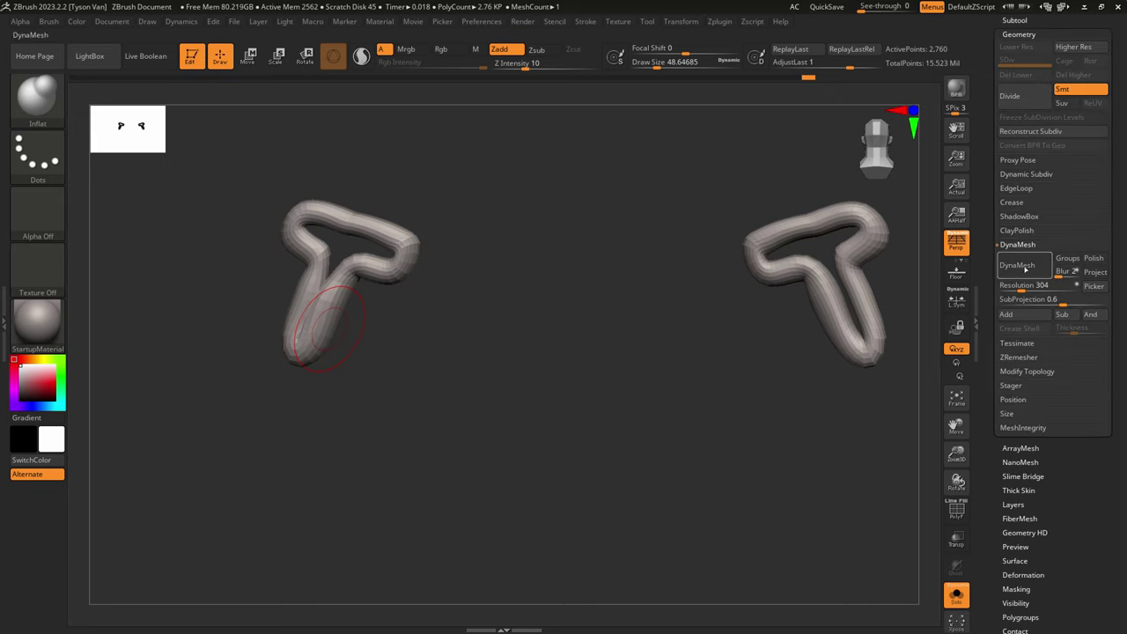
click(1017, 265)
drag(861, 323, 840, 286)
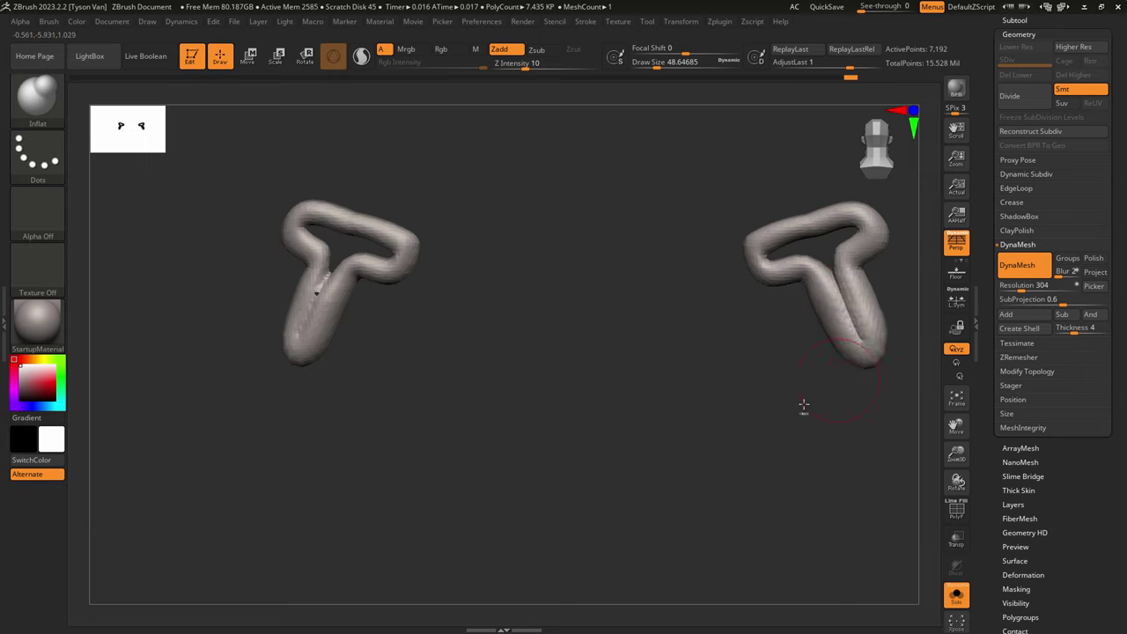
ctrl+drag(802, 404, 792, 427)
mouse_move(854, 331)
shift+mouse_down()
mouse_move(863, 346)
mouse_move(863, 336)
shift+mouse_up()
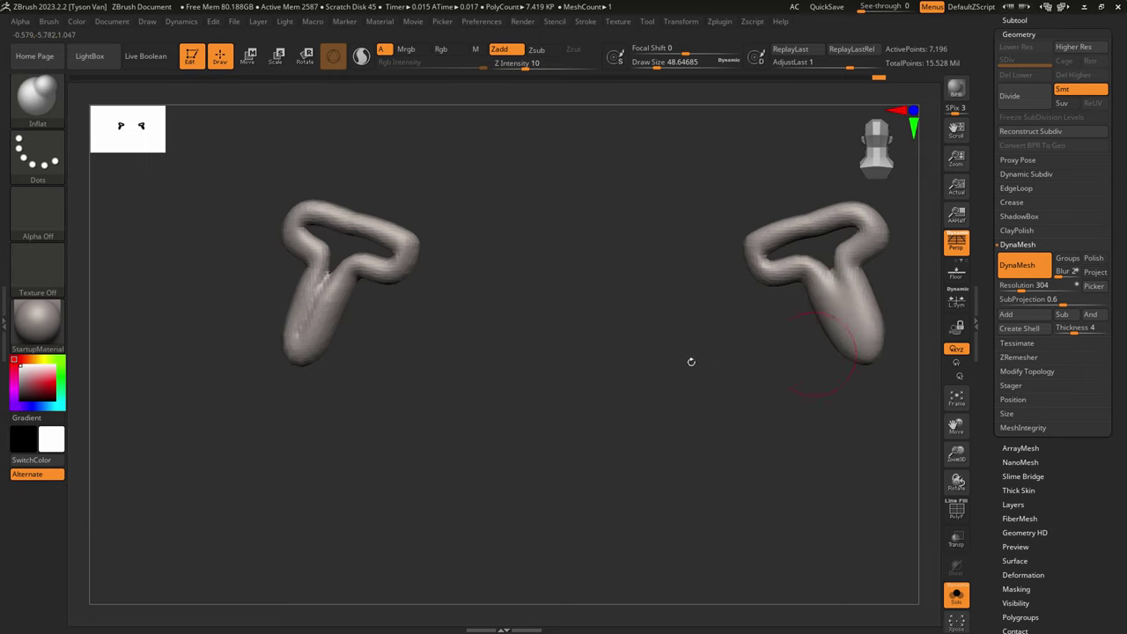
mouse_move(324, 274)
shift+mouse_down()
mouse_move(296, 341)
mouse_move(340, 330)
mouse_move(345, 345)
mouse_move(289, 364)
mouse_move(299, 374)
mouse_move(288, 359)
shift+mouse_up()
Step: Pull the lower tip of one hook's prong outward using the SnakeHook brush at a draw size of about 33
key(b)
key(s)
key(h)
key(s)
key(s)
right_drag(281, 358, 284, 358)
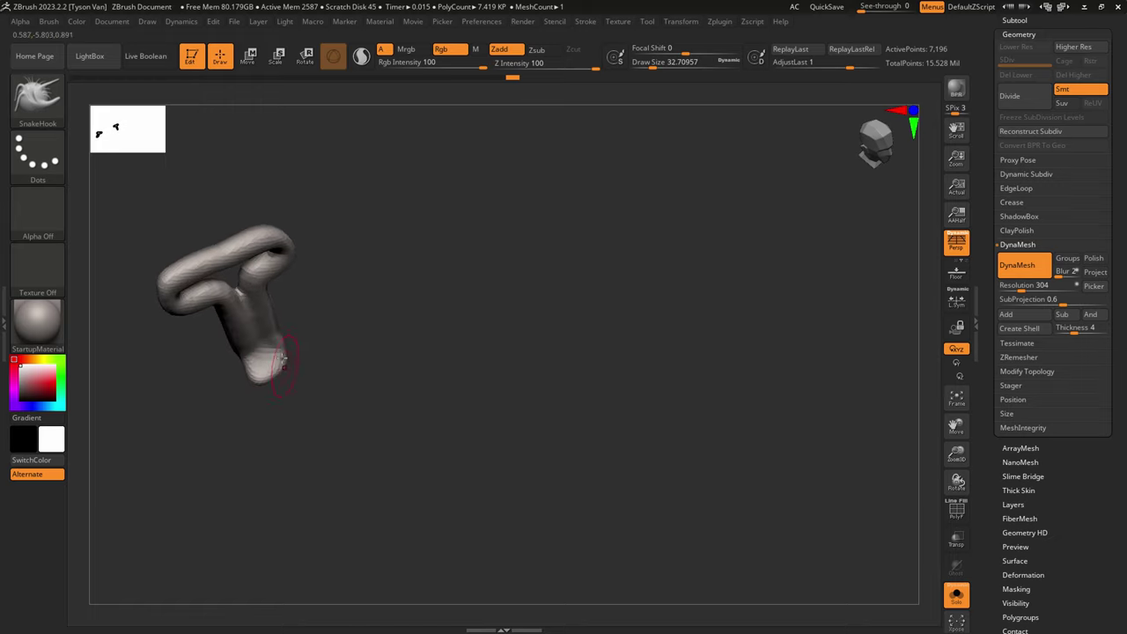
shift+drag(281, 359, 288, 373)
right_drag(289, 374, 289, 358)
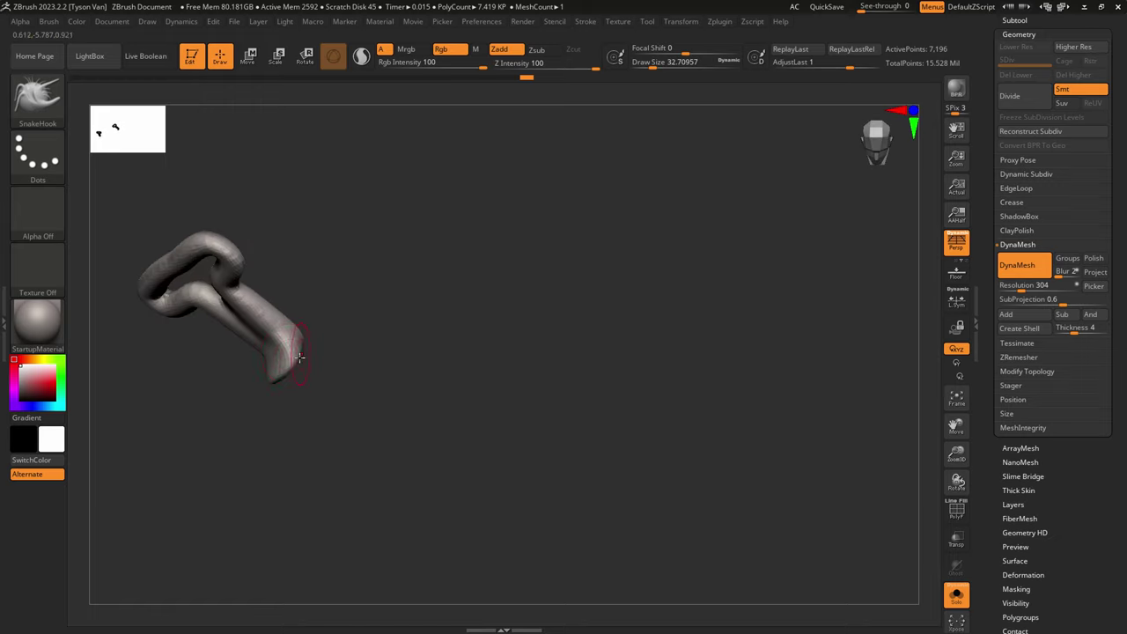
Step: Extend the bent prong tip further with SnakeHook and smooth it into a rounded end
drag(299, 357, 302, 357)
right_drag(301, 356, 278, 365)
drag(264, 359, 280, 349)
right_drag(280, 348, 264, 380)
key(shift)
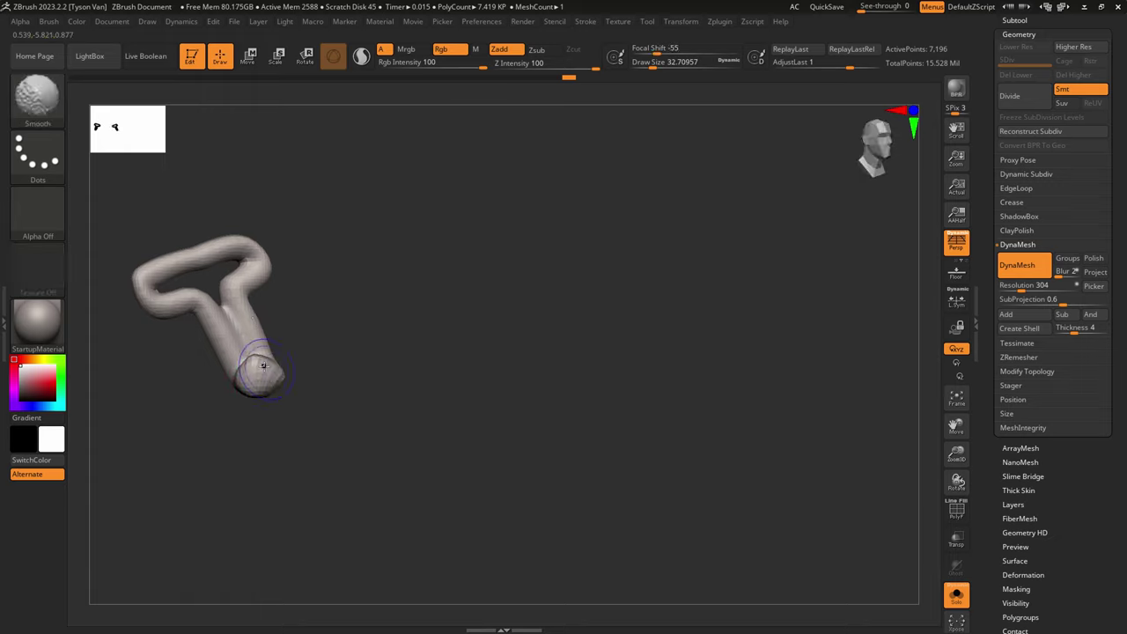
shift+drag(253, 394, 254, 387)
ctrl+right_drag(254, 387, 347, 360)
right_drag(199, 324, 188, 331)
key(shift)
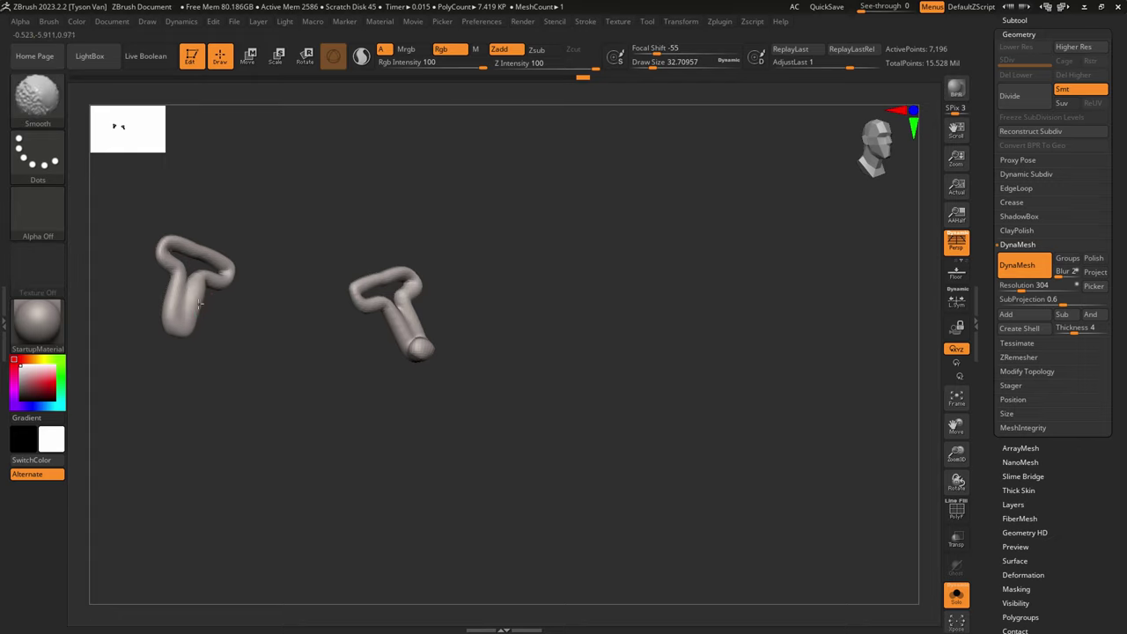
mouse_move(209, 315)
mouse_down()
mouse_move(516, 317)
mouse_move(403, 360)
mouse_up()
Step: Raise the draw size to about 80 and show the whole figure around the isolated hooks again
shift+drag(631, 414, 812, 490)
key(s)
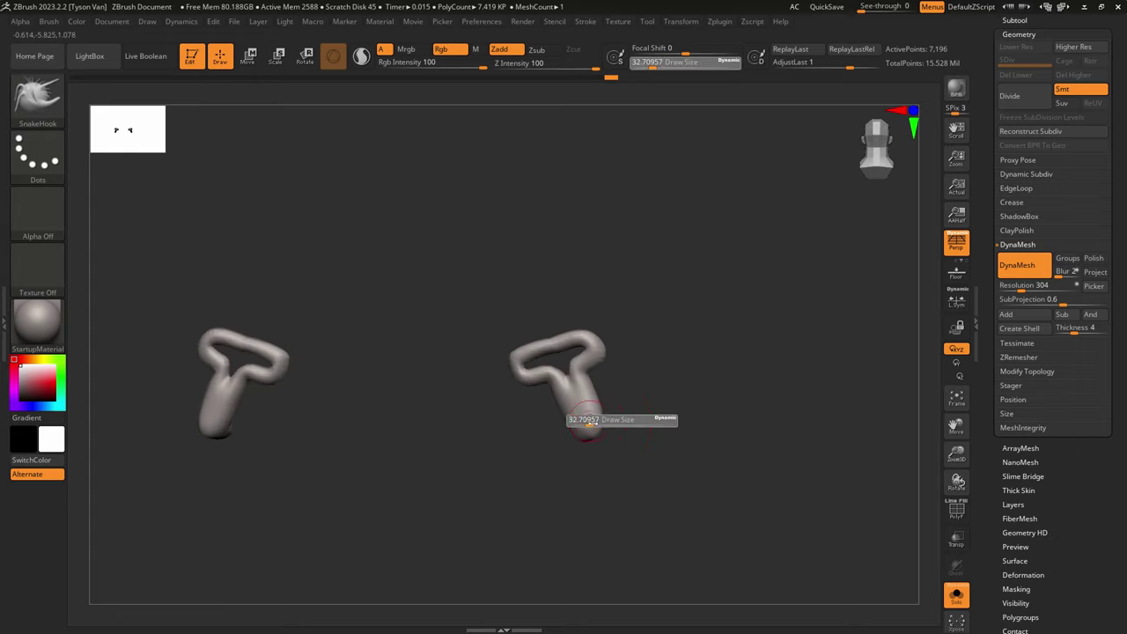
drag(589, 422, 598, 416)
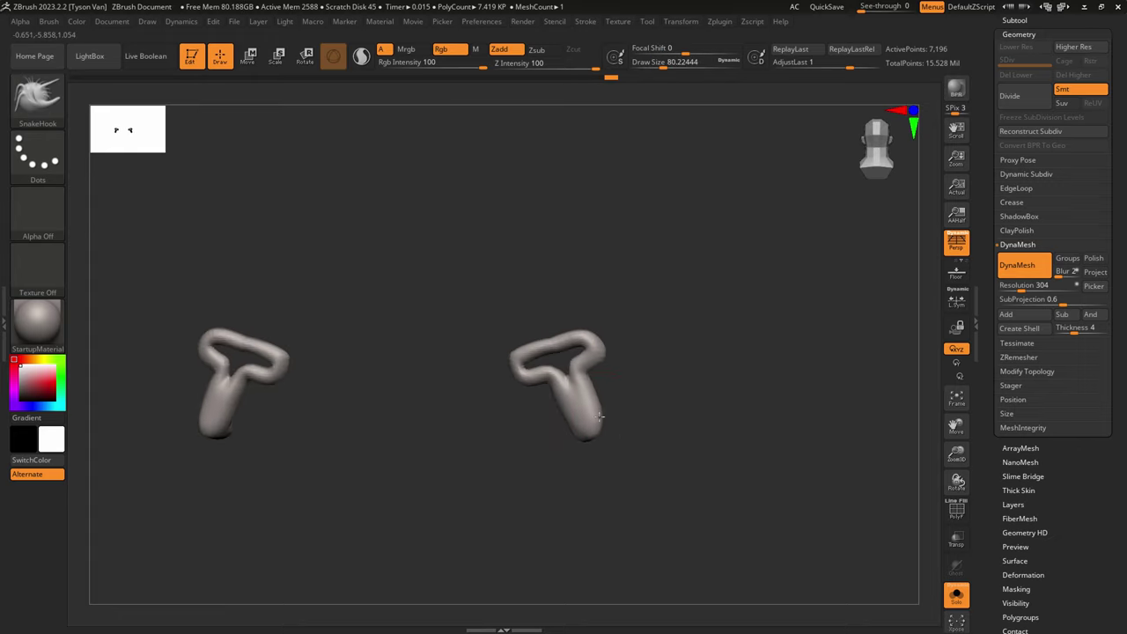
click(956, 594)
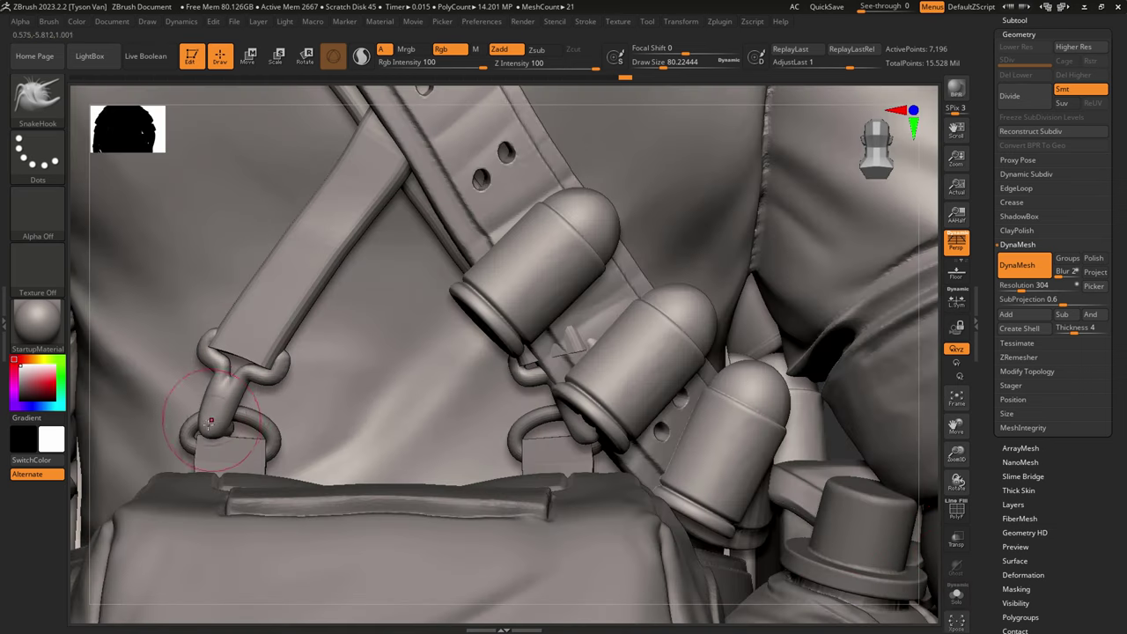
Step: Shift the hook on the exposed back strap sideways over its ring with SnakeHook at a draw size of about 202
key(s)
drag(212, 422, 234, 427)
right_drag(200, 414, 227, 402)
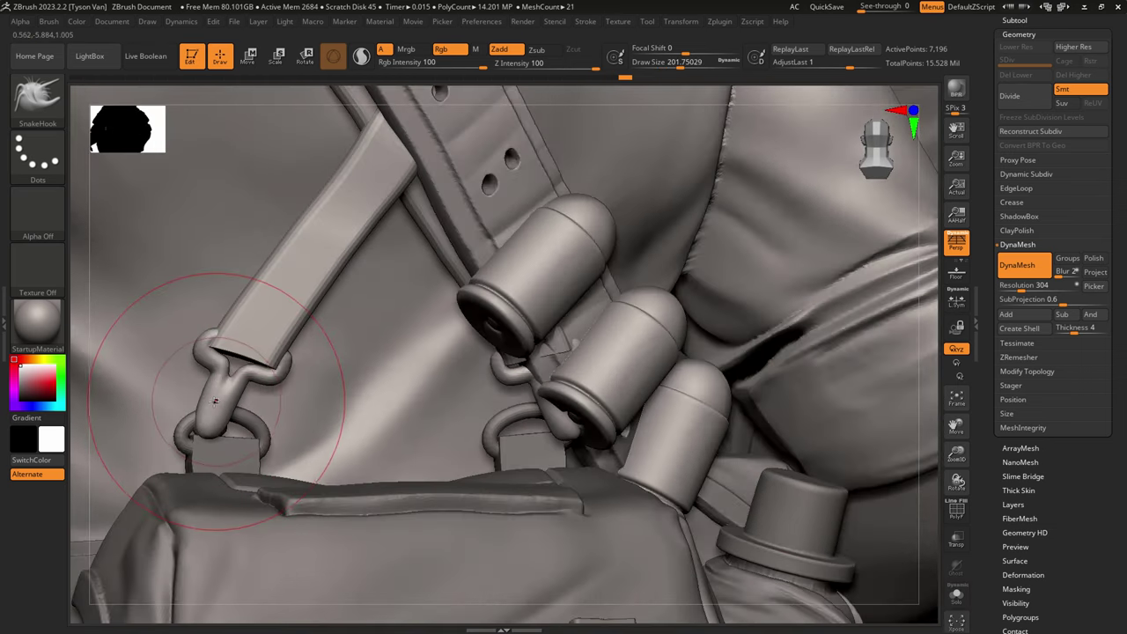
drag(216, 403, 232, 405)
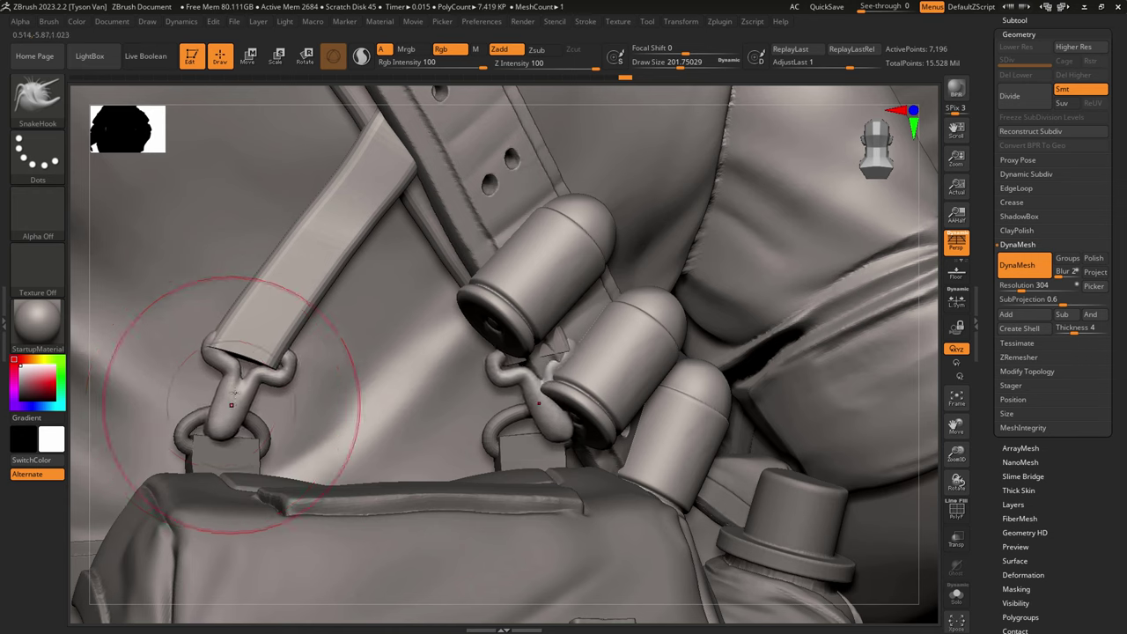
Step: Reposition the hook beside the bullets over its ring with SnakeHook at a draw size of about 124
key(s)
mouse_move(544, 426)
mouse_down()
mouse_move(583, 425)
mouse_move(522, 412)
mouse_move(537, 439)
mouse_move(521, 437)
mouse_move(541, 453)
mouse_move(519, 415)
mouse_up()
key(ctrl+z)
key(s)
key(s)
key(s)
drag(533, 426, 545, 426)
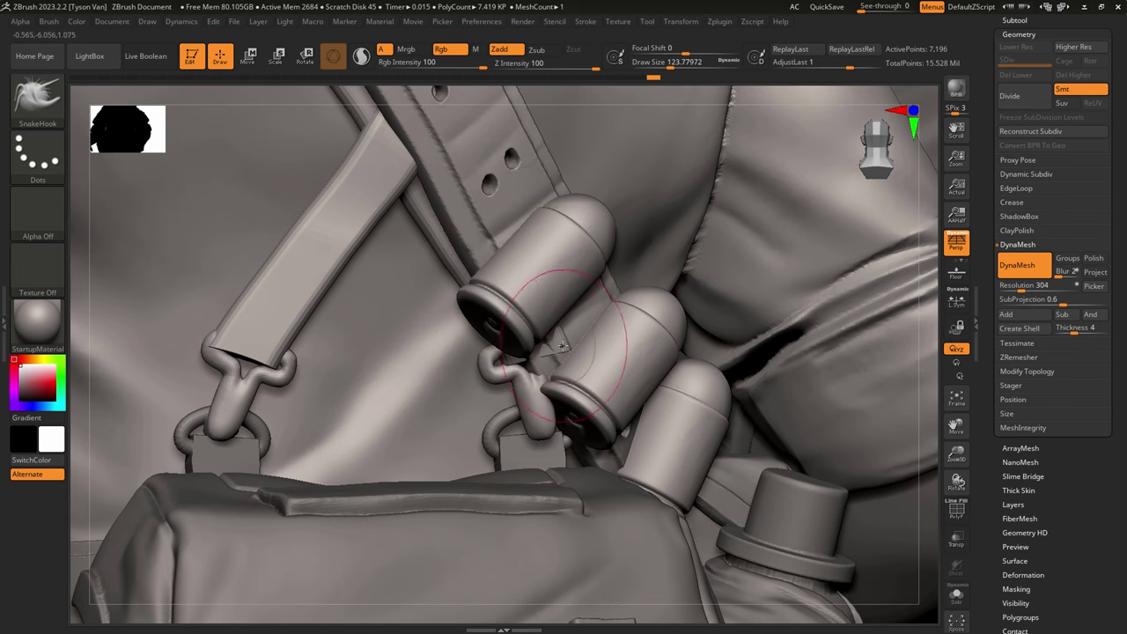
Step: Select the crossed back straps and pull their lower ends into the hook loops with SnakeHook at a draw size of about 386
alt+click(563, 345)
right_drag(560, 348, 533, 350)
key(s)
mouse_move(546, 352)
mouse_down()
mouse_move(562, 352)
mouse_move(542, 354)
mouse_up()
key(s)
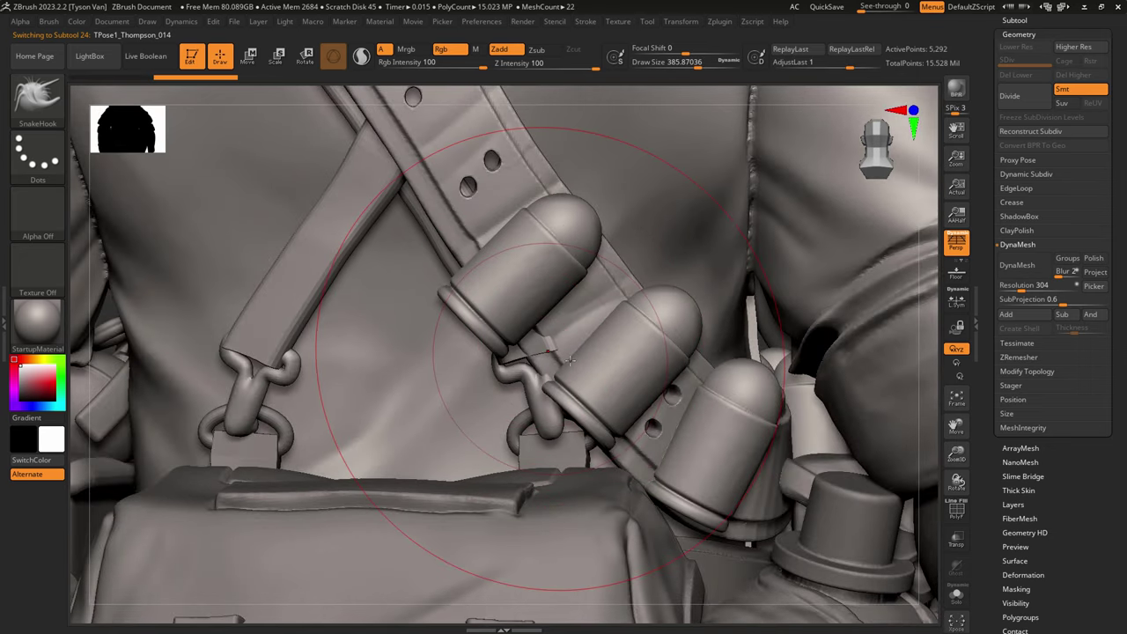
right_drag(568, 359, 588, 353)
drag(548, 345, 537, 350)
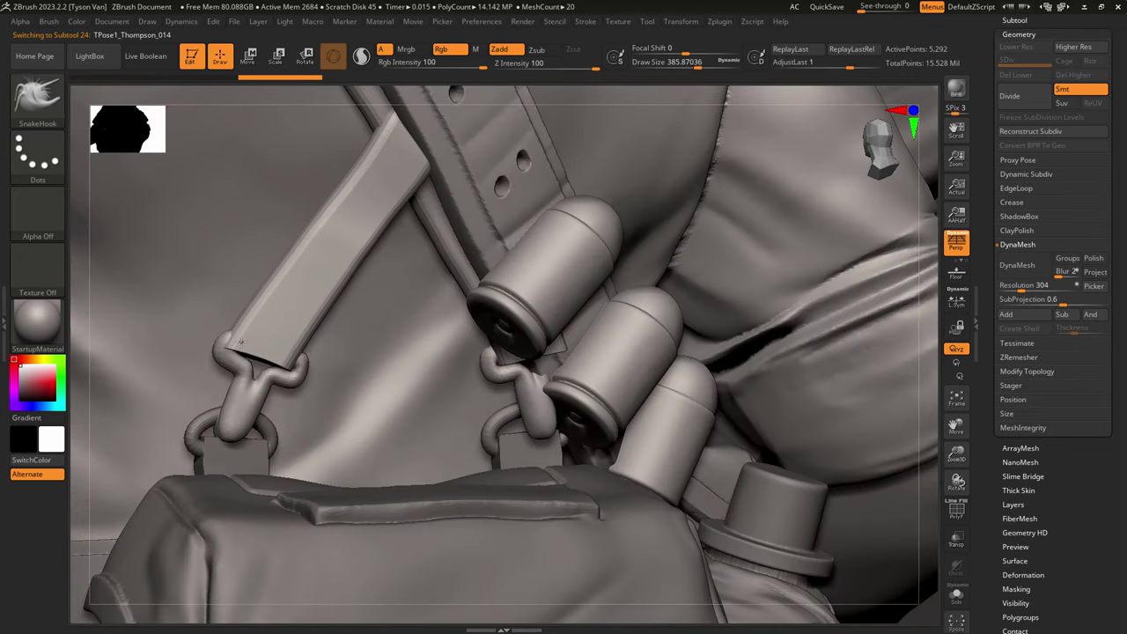
drag(241, 342, 286, 342)
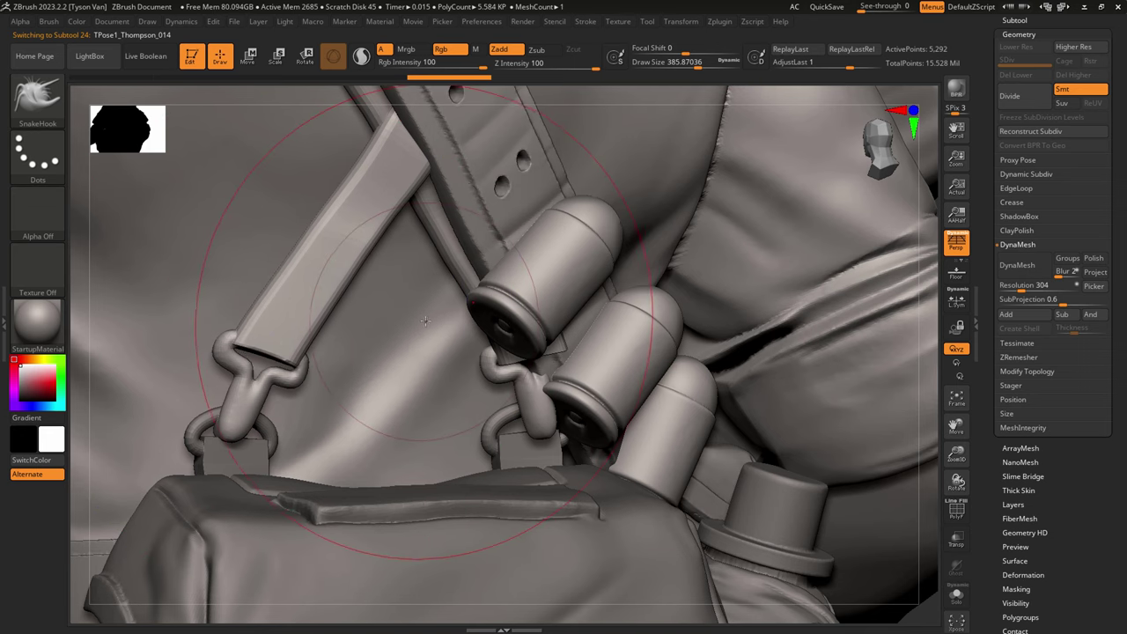
Step: Select the ammo belt and pull its section beside the hook outward with SnakeHook at a draw size of about 724
alt+click(554, 363)
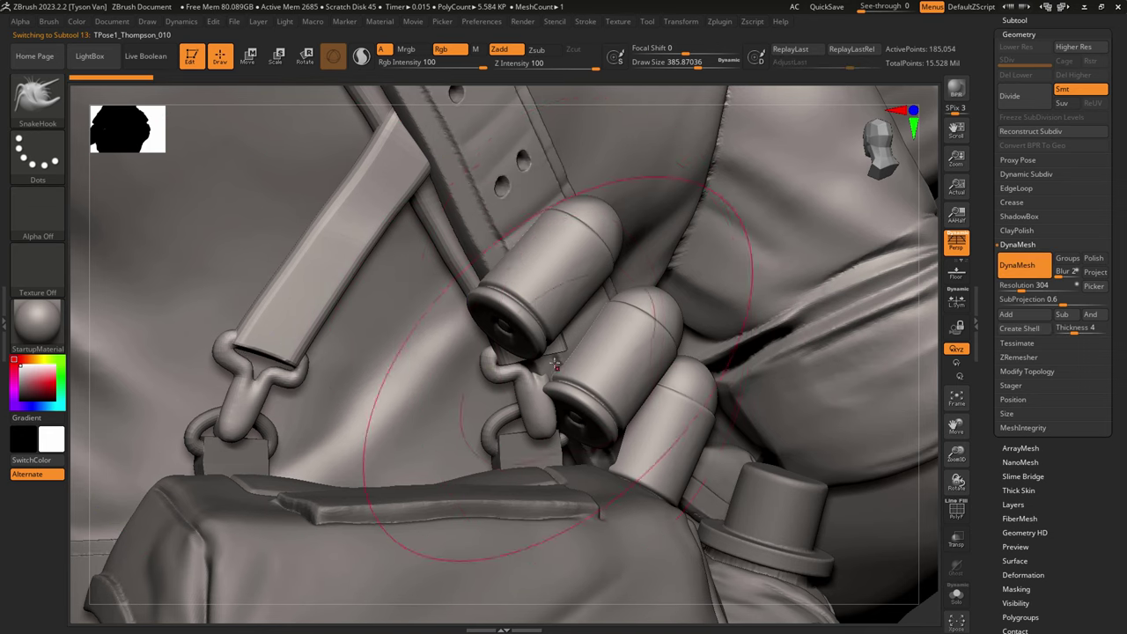
key(s)
drag(555, 363, 577, 362)
right_drag(556, 366, 585, 372)
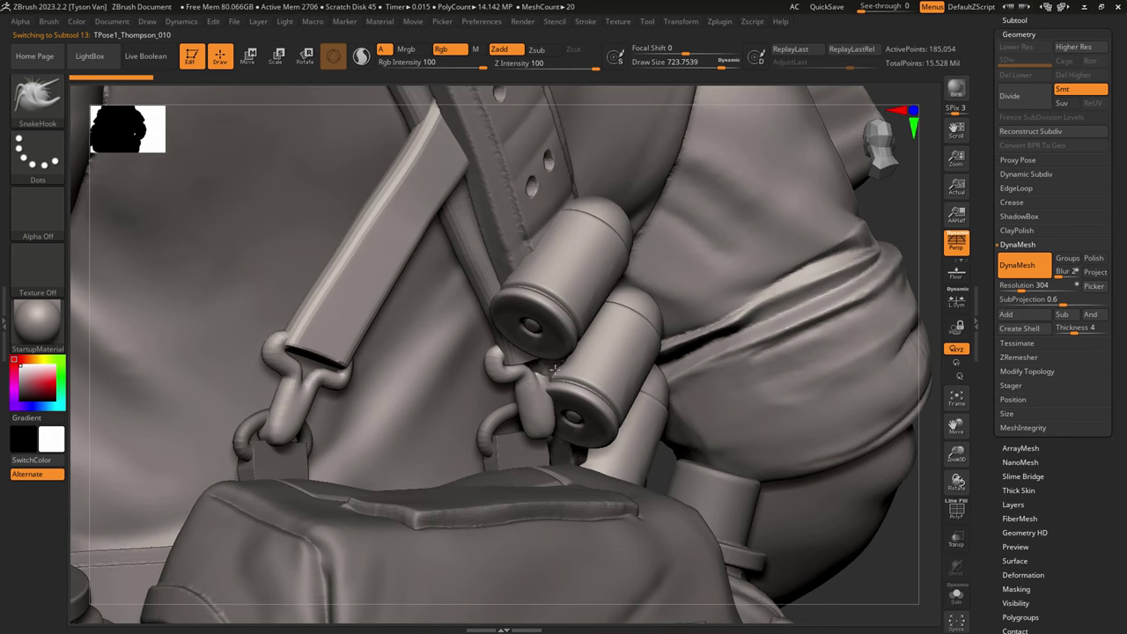
drag(555, 369, 579, 370)
right_drag(571, 352, 666, 380)
Step: Isolate the bullets, mask the three on the back, invert the mask, and show the whole figure again
alt+click(838, 552)
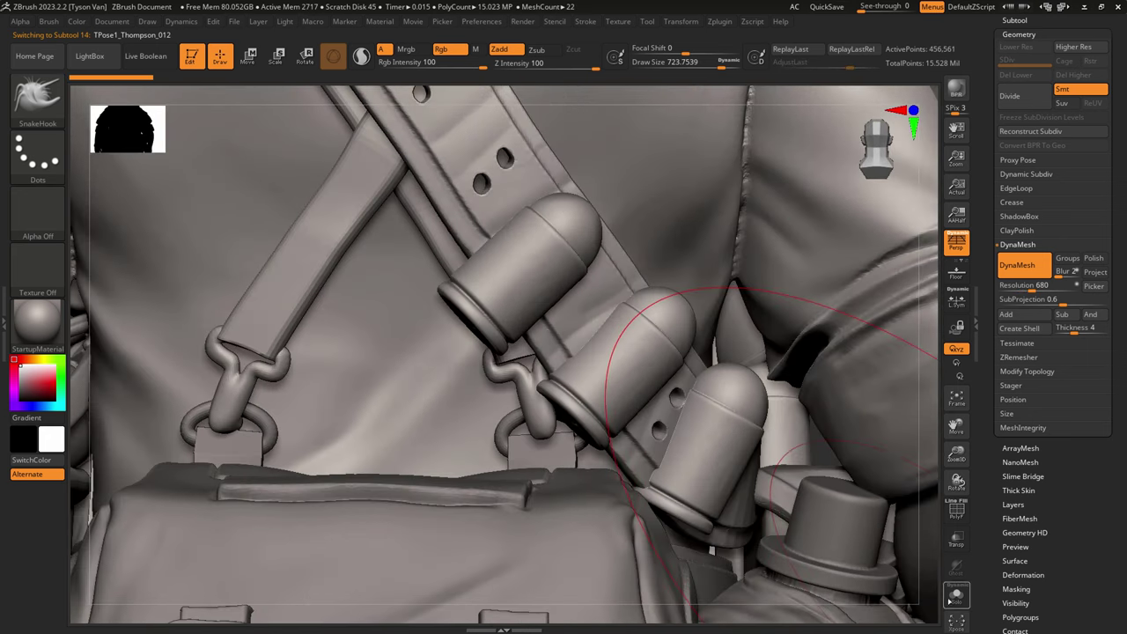
click(957, 595)
right_drag(621, 310, 472, 232)
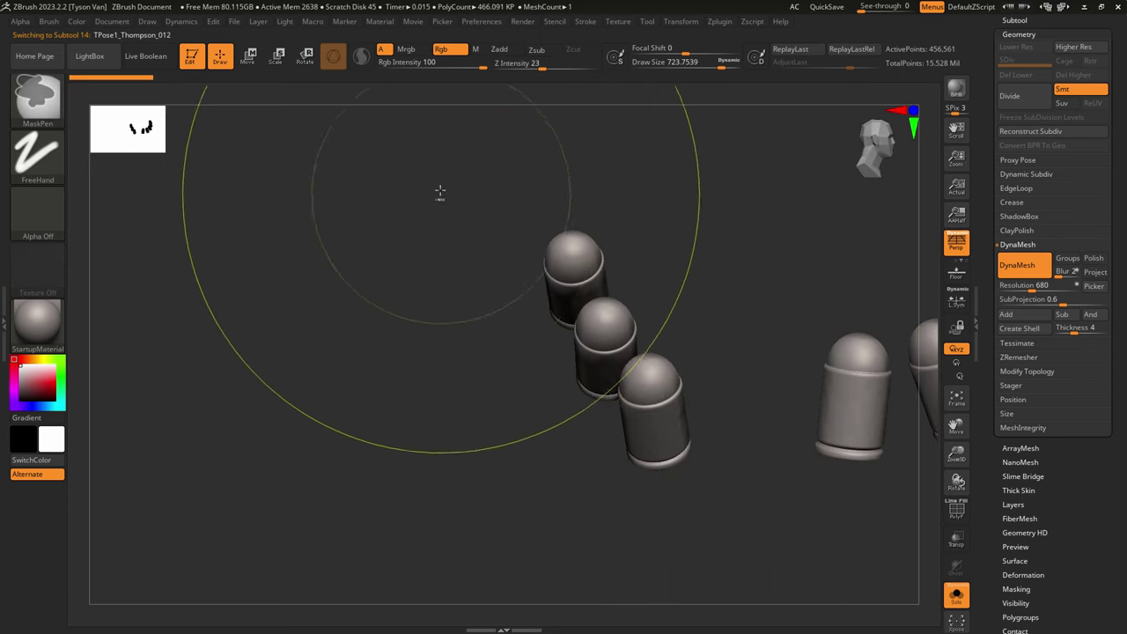
ctrl+drag(440, 191, 719, 559)
ctrl+click(733, 531)
click(963, 597)
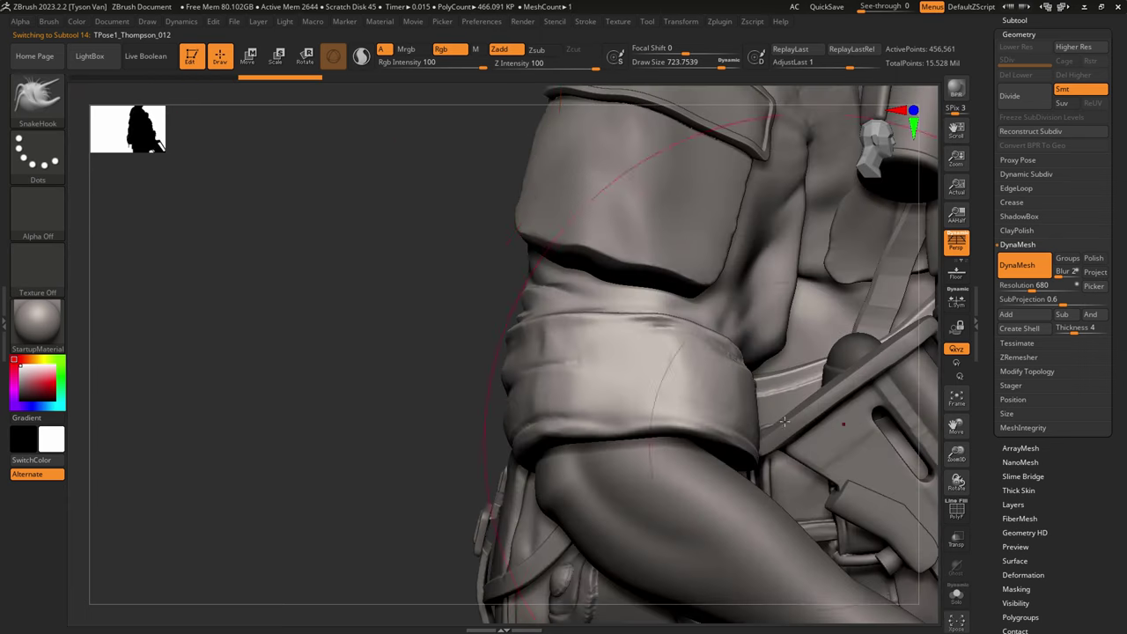
Step: Reposition the three unmasked back bullets along the ammo belt with the transform gizmo, clearing the nearby hook
click(250, 57)
right_drag(452, 397, 800, 313)
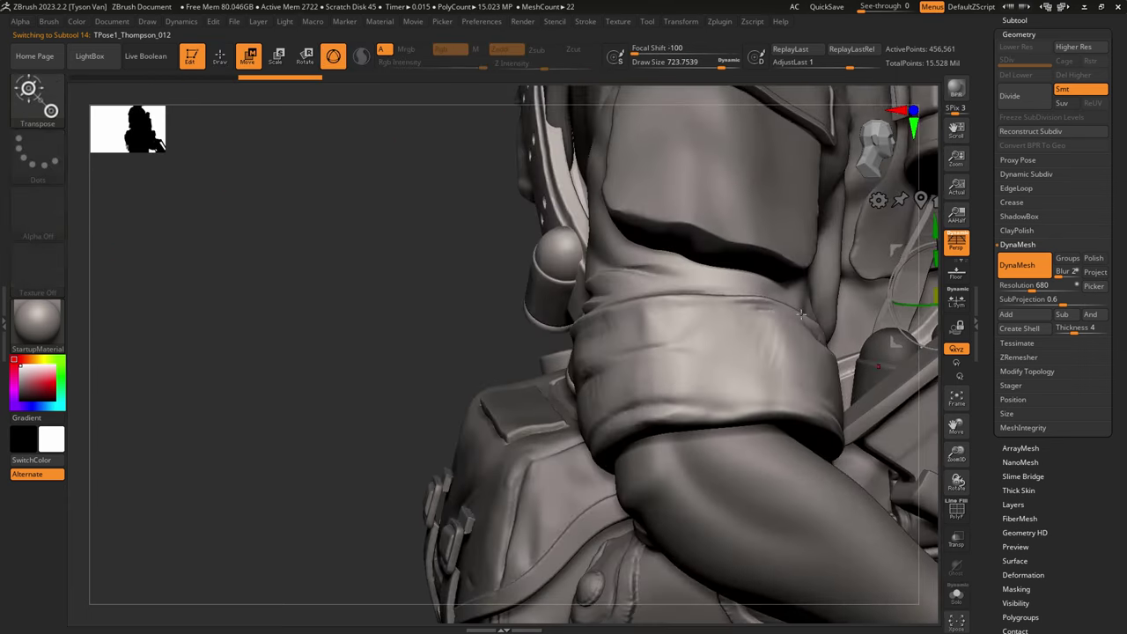
click(599, 349)
drag(696, 338, 670, 341)
right_drag(700, 329, 588, 303)
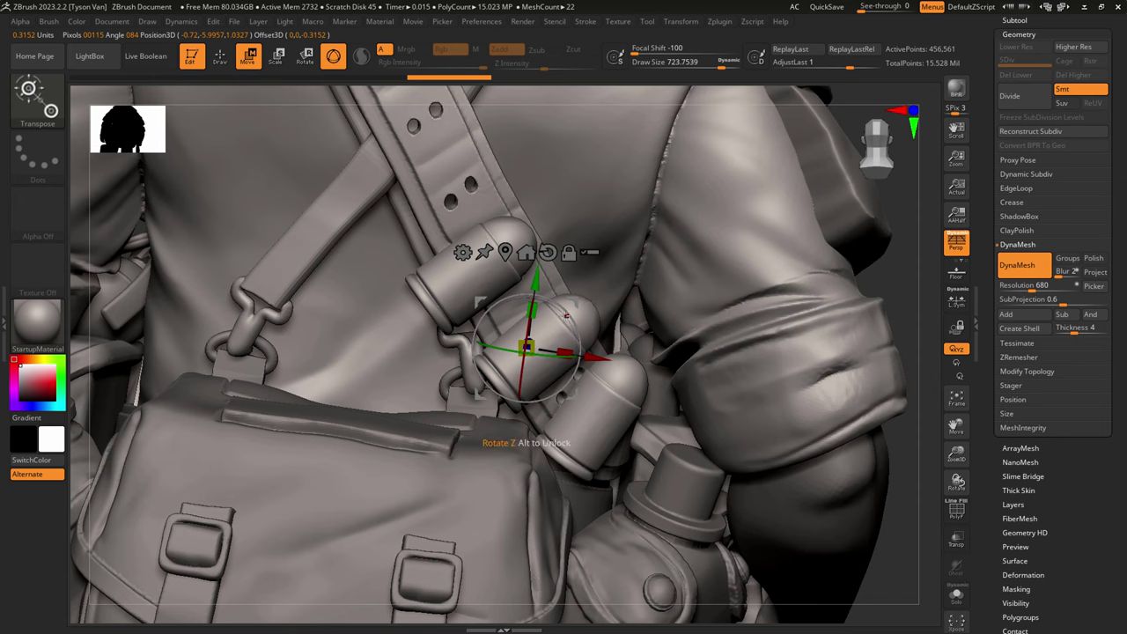
mouse_move(566, 315)
mouse_down()
mouse_move(580, 306)
mouse_move(587, 320)
mouse_up()
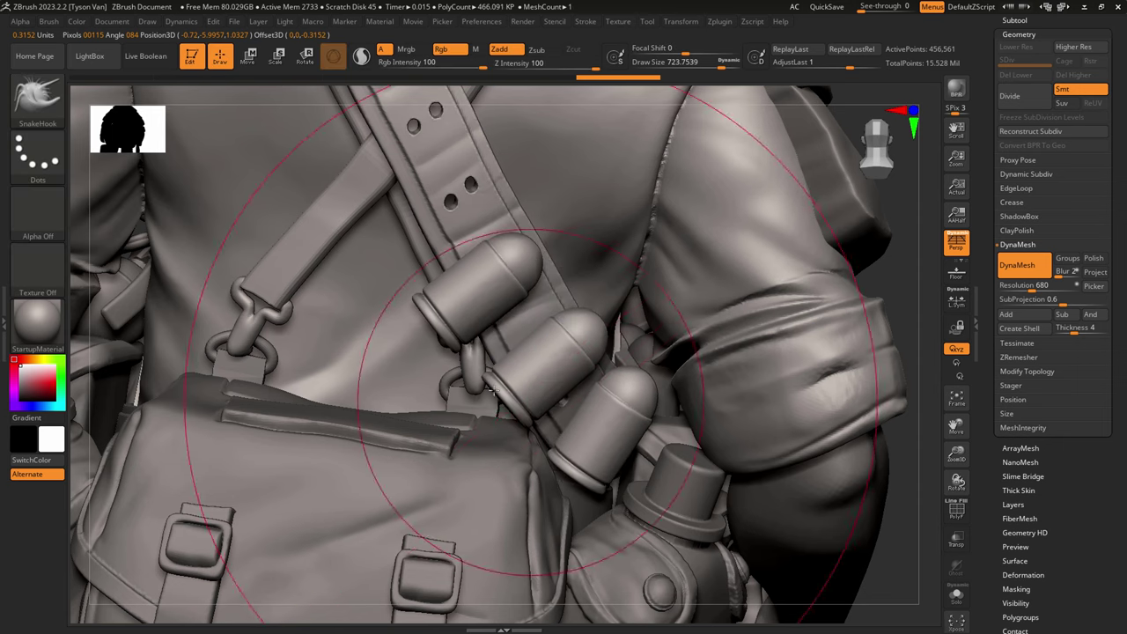
Step: Isolate the bag's two hanging front straps, inflate them by 3, and bring the hidden parts back
right_drag(452, 390, 335, 374)
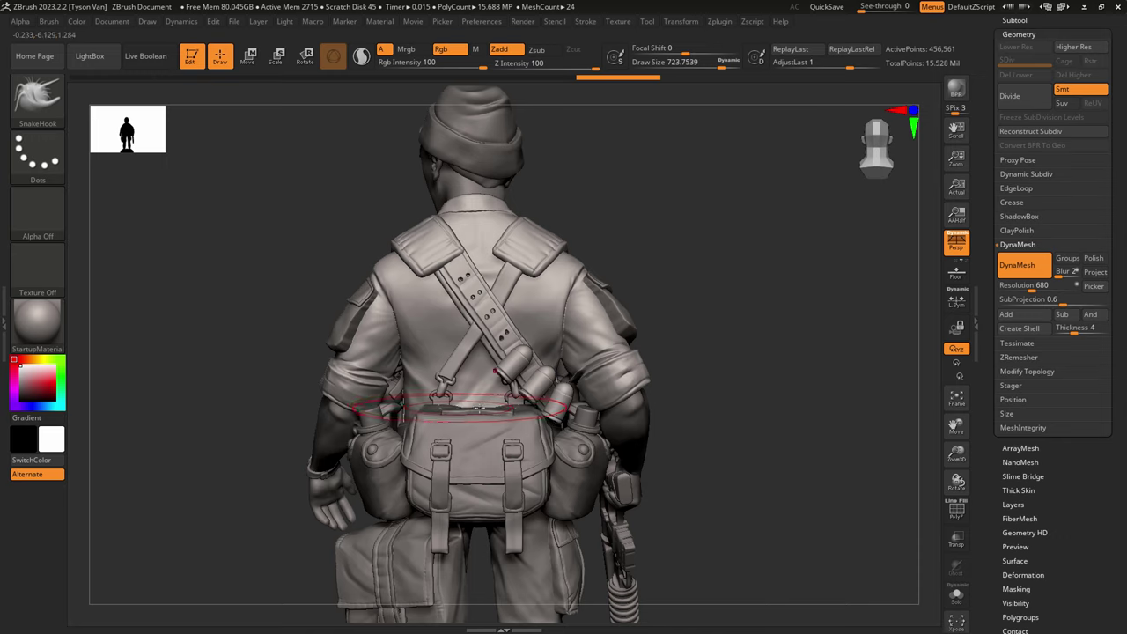
right_drag(335, 391, 471, 412)
mouse_move(577, 468)
right_down()
mouse_move(480, 467)
mouse_move(596, 471)
right_up()
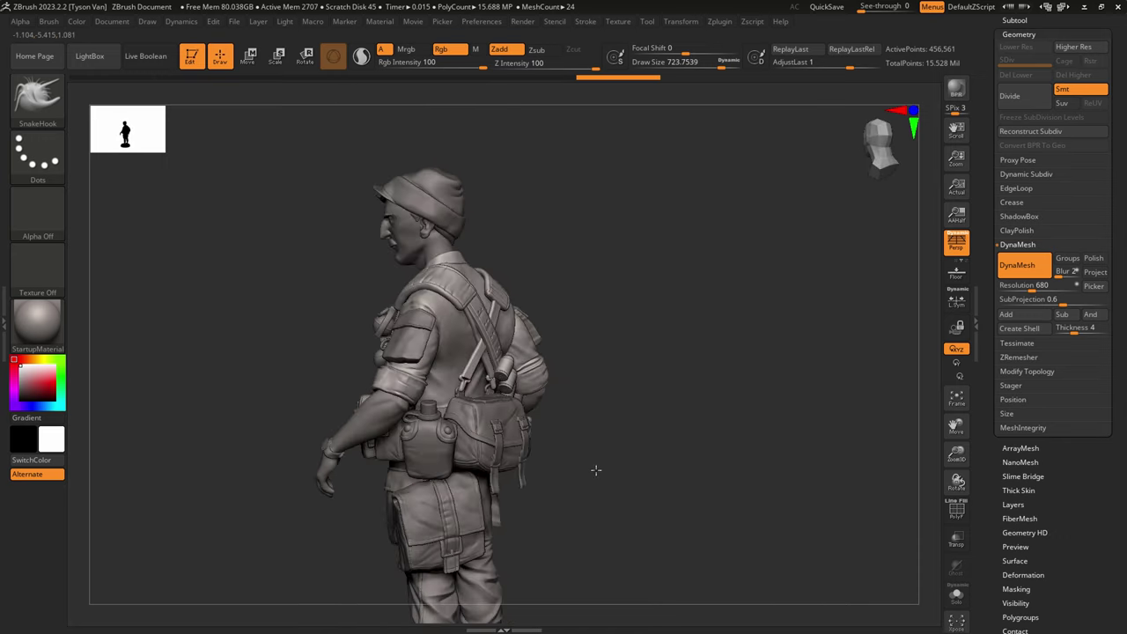
mouse_move(524, 406)
right_down()
mouse_move(508, 465)
mouse_move(563, 493)
right_up()
click(953, 605)
alt+right_drag(617, 551, 510, 388)
ctrl+shift+click(526, 318)
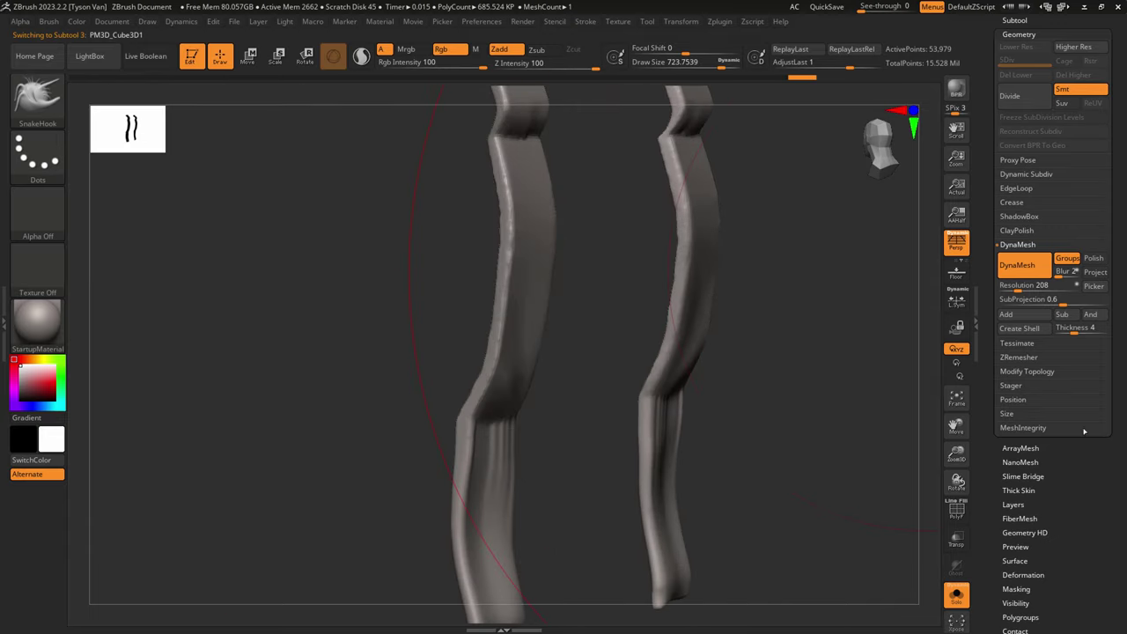
click(1014, 572)
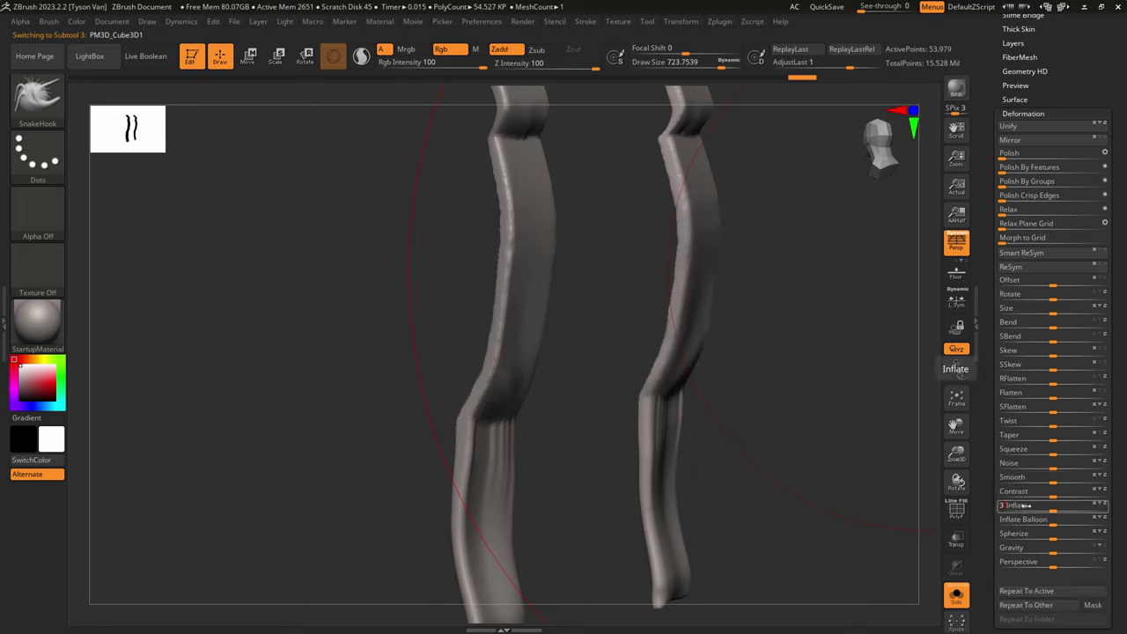
key(Return)
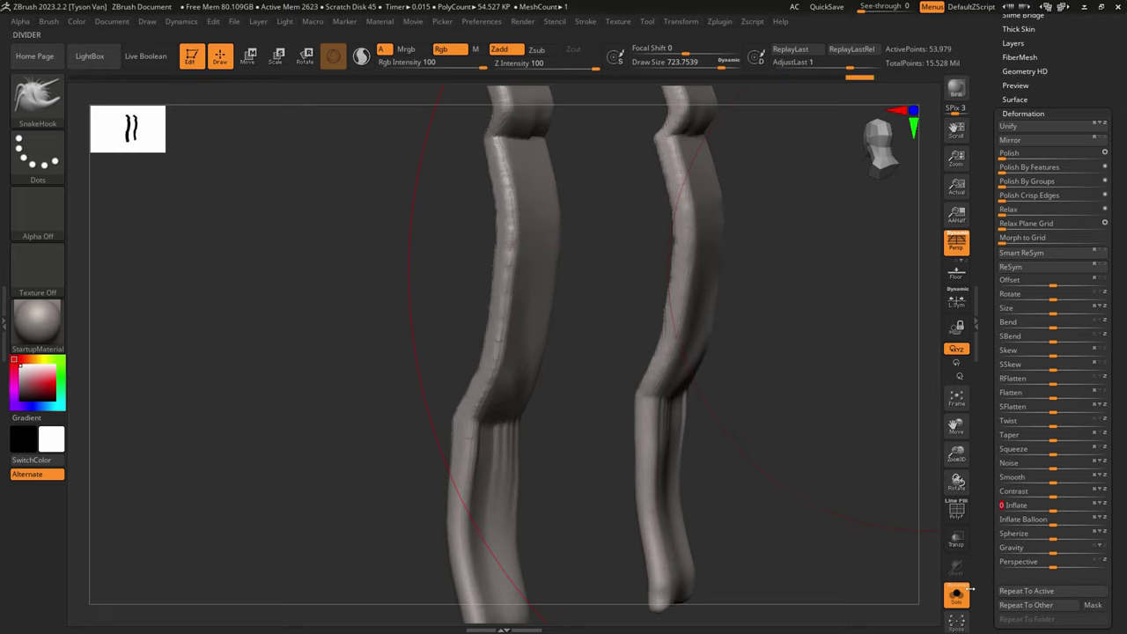
click(812, 488)
ctrl+right_drag(509, 331, 653, 387)
ctrl+shift+click(772, 423)
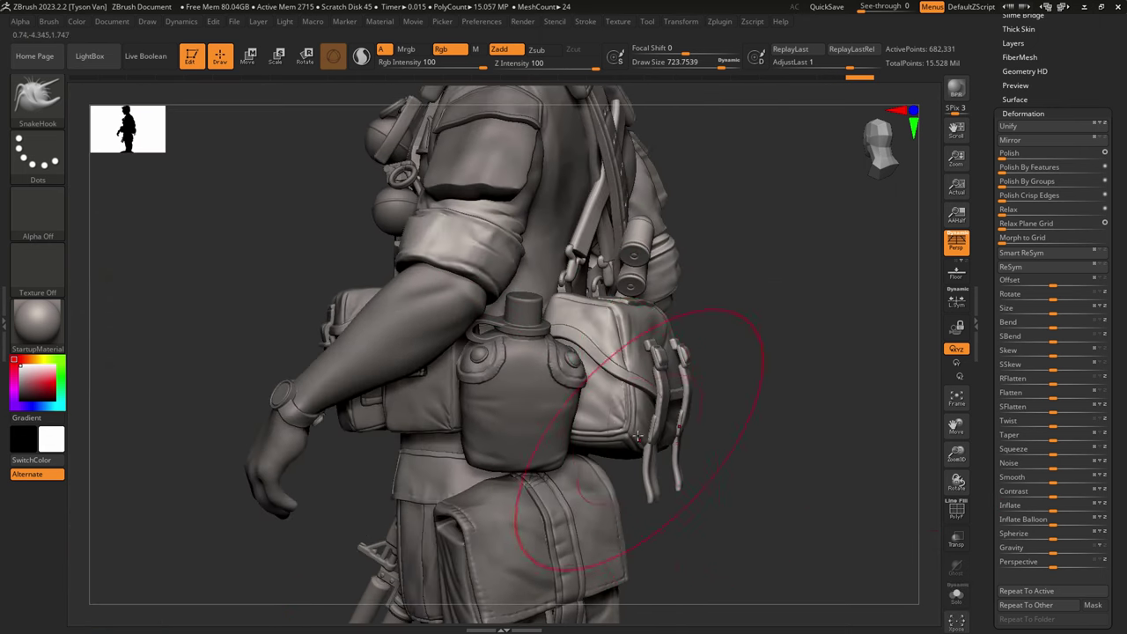
Step: Isolate the buckle frames of the bag straps, apply the Inflate deformation, and unhide the rest of the bag
right_drag(650, 439, 526, 426)
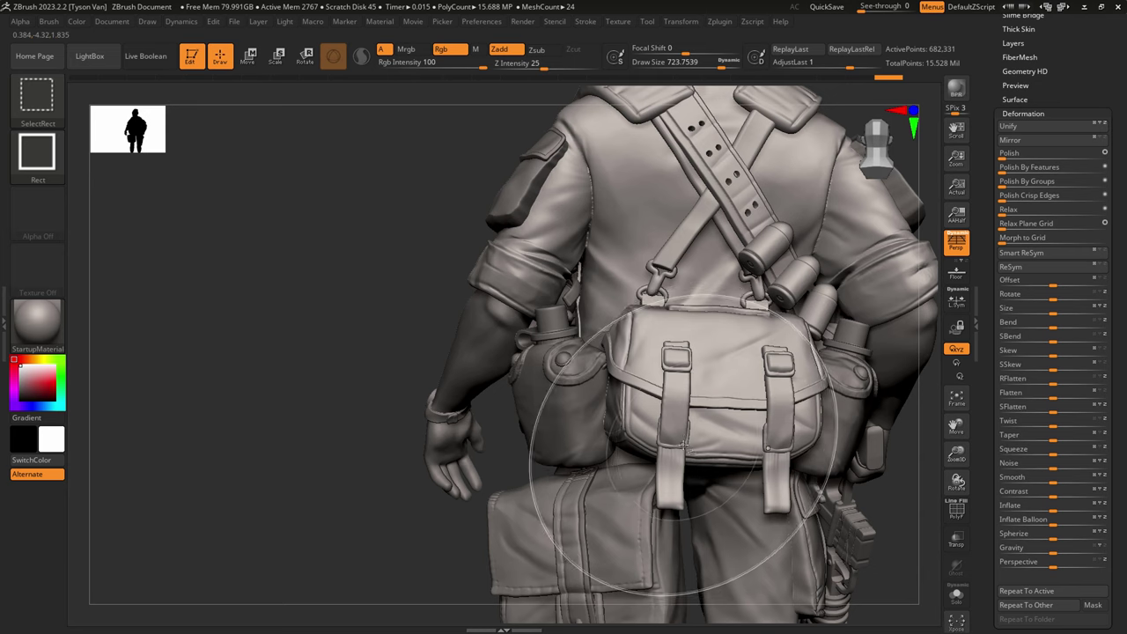
ctrl+shift+click(683, 446)
click(1029, 504)
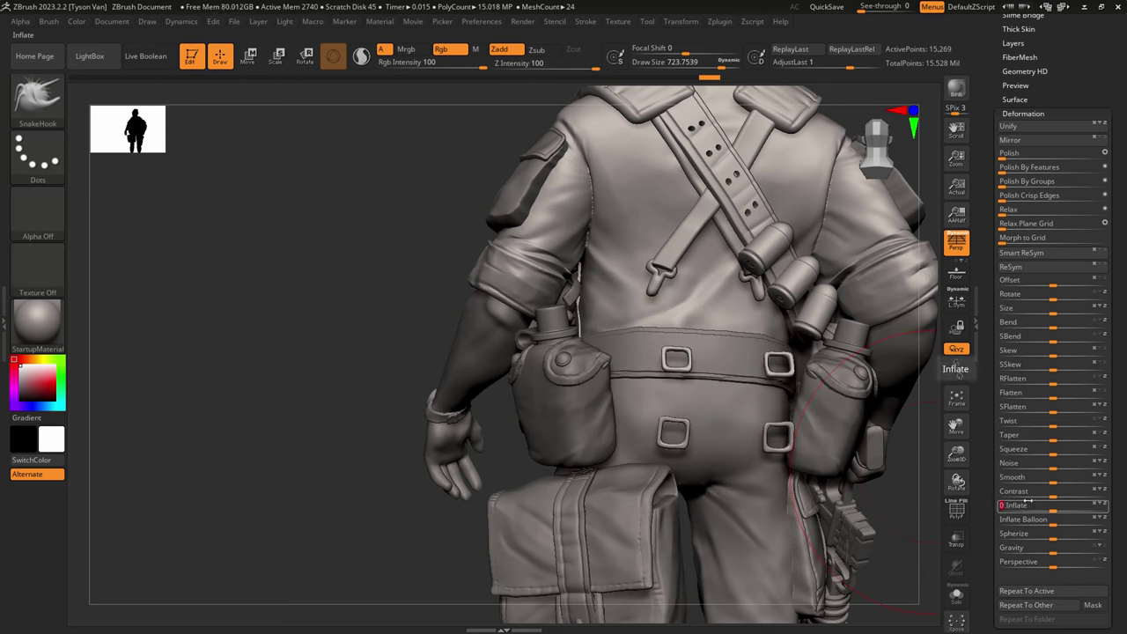
ctrl+shift+click(302, 484)
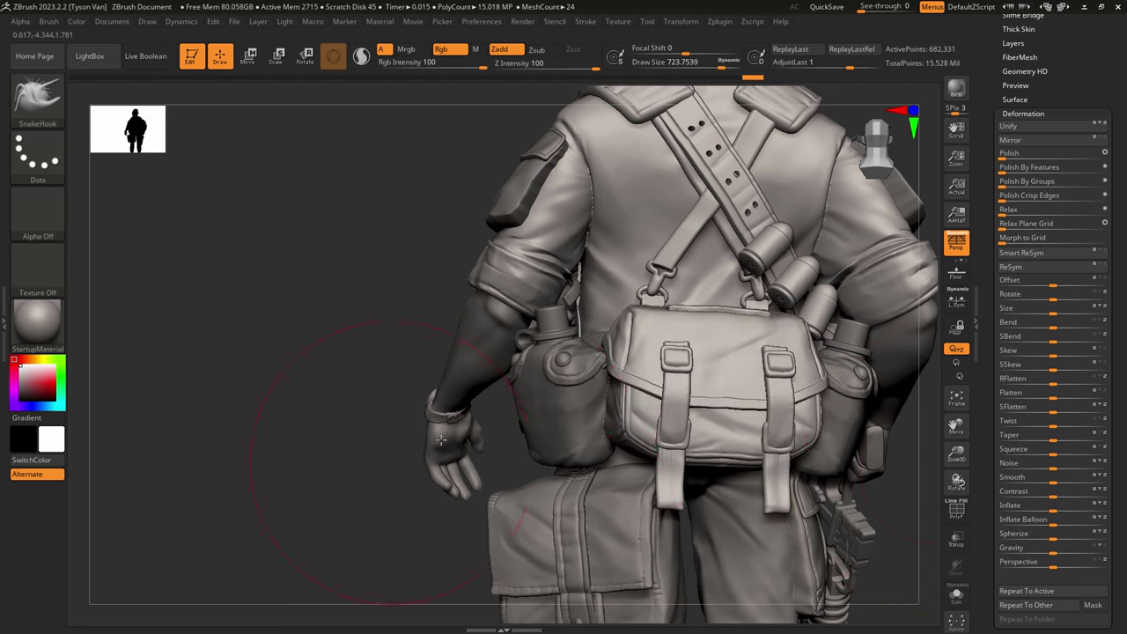
Step: Try to shift the lower part of a bag strap with the Move Topological brush at a draw size of about 311
click(55, 104)
click(615, 111)
key(s)
mouse_move(663, 428)
mouse_down()
mouse_move(648, 429)
mouse_move(686, 438)
mouse_move(670, 438)
mouse_up()
key(s)
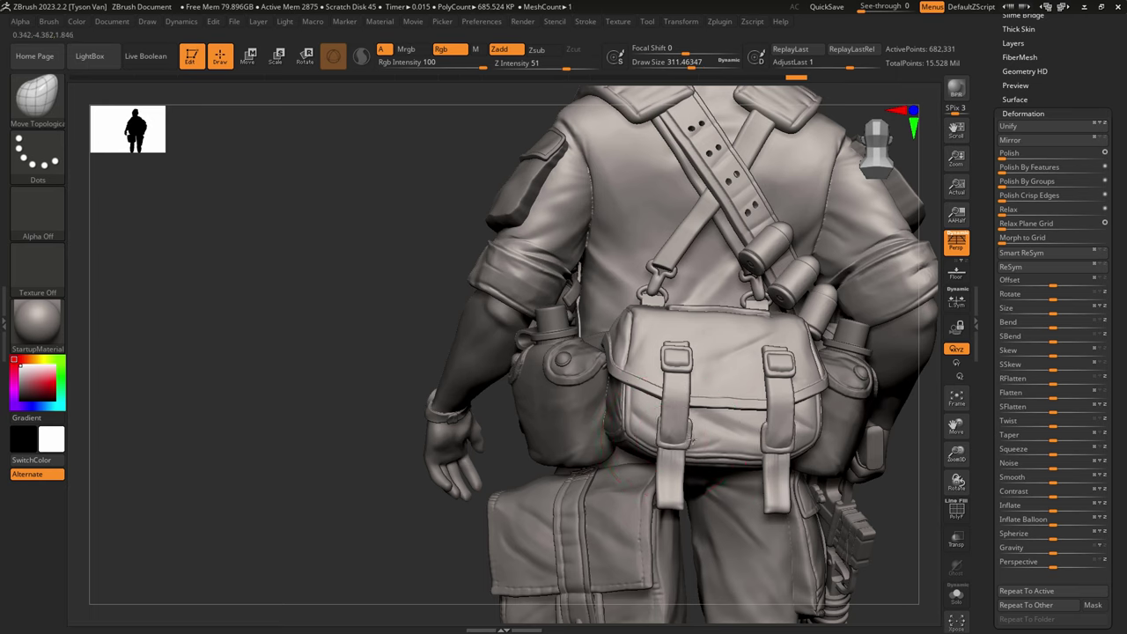
drag(658, 438, 695, 440)
key(ctrl+z)
Step: Select the ammo belt and push its upper section in toward the back with SnakeHook at a draw size of about 525
mouse_move(694, 440)
ctrl+right_down()
mouse_move(618, 408)
mouse_move(774, 469)
mouse_move(820, 466)
mouse_move(636, 443)
ctrl+right_up()
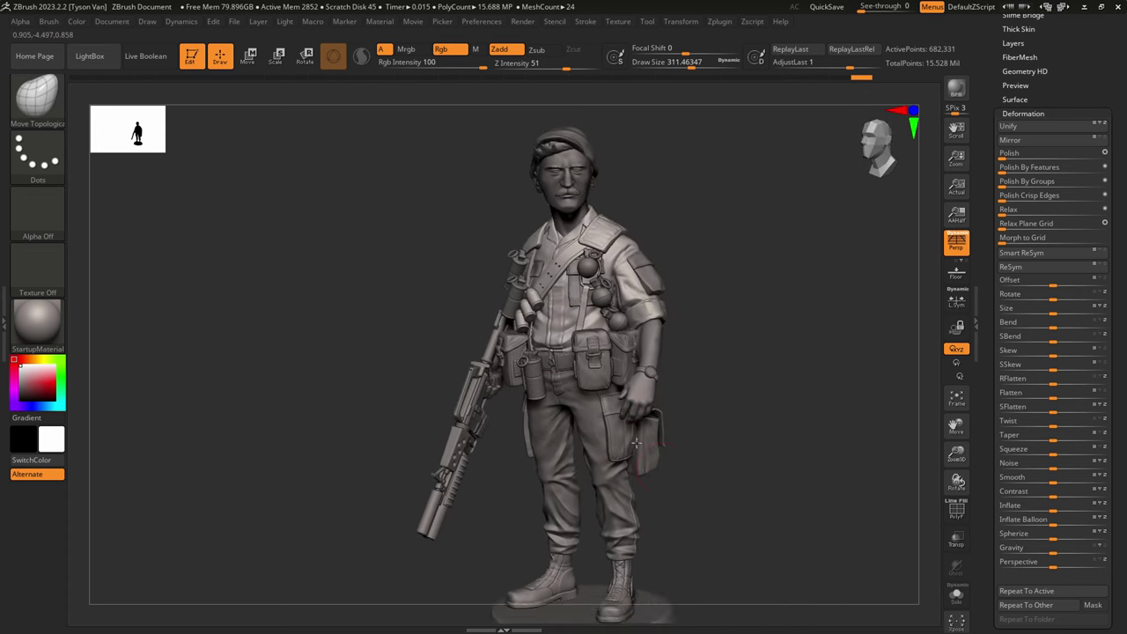
drag(635, 443, 641, 482)
right_drag(633, 475, 585, 472)
mouse_move(585, 472)
mouse_down()
mouse_move(516, 470)
mouse_move(580, 412)
mouse_up()
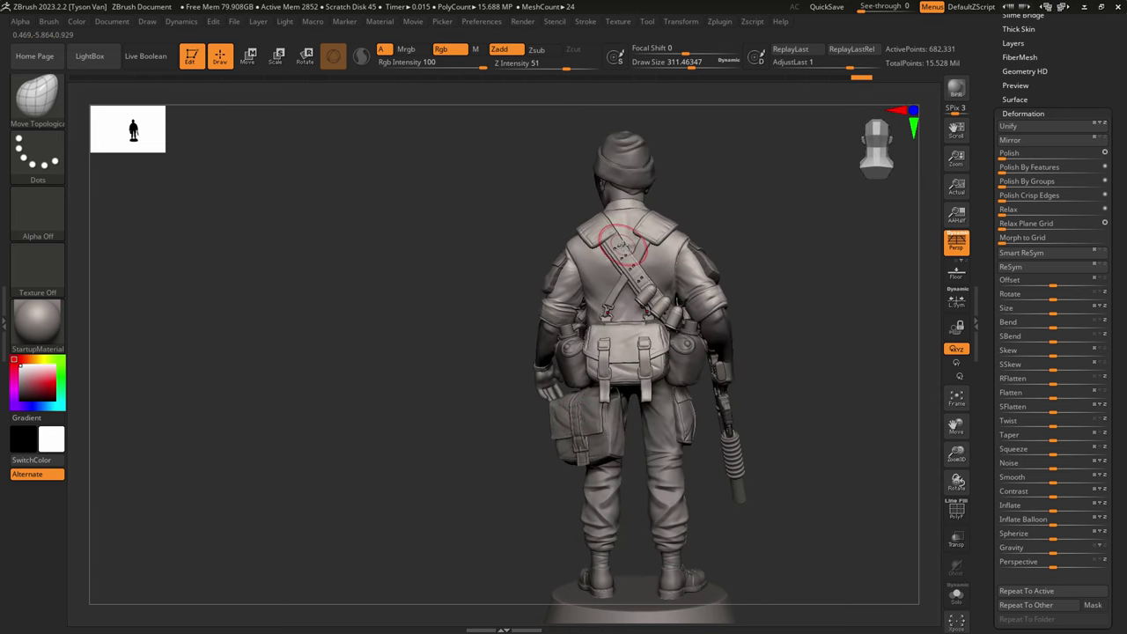
alt+click(653, 308)
mouse_move(654, 310)
alt+right_down()
mouse_move(672, 374)
mouse_move(644, 370)
alt+right_up()
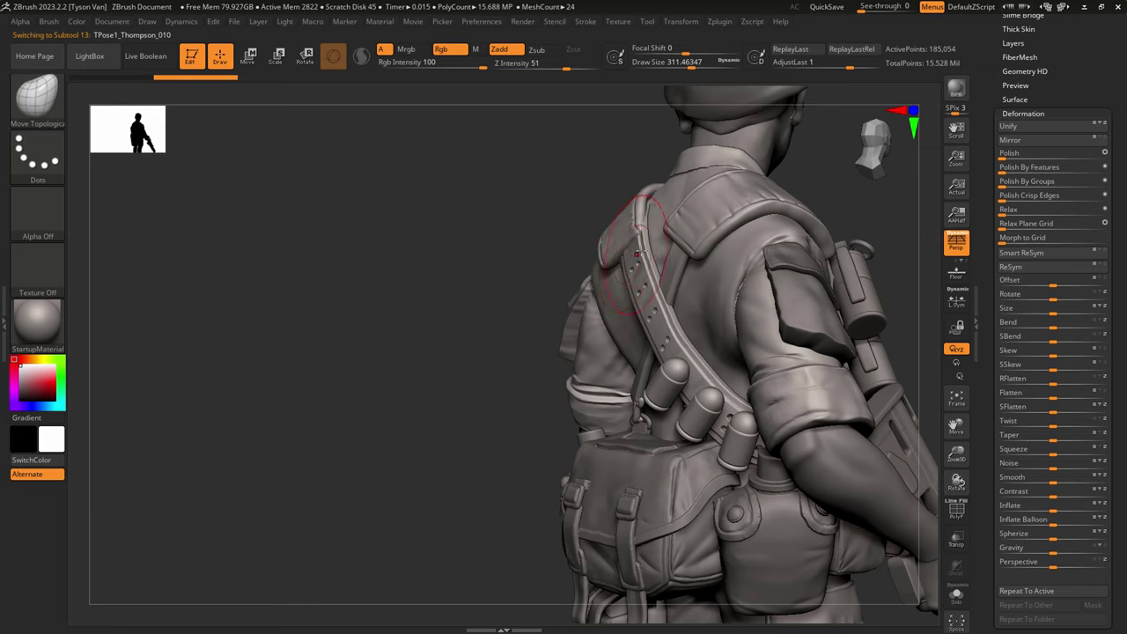
key(b)
key(s)
key(h)
key(s)
mouse_move(635, 254)
mouse_down()
mouse_move(651, 256)
mouse_move(642, 253)
mouse_up()
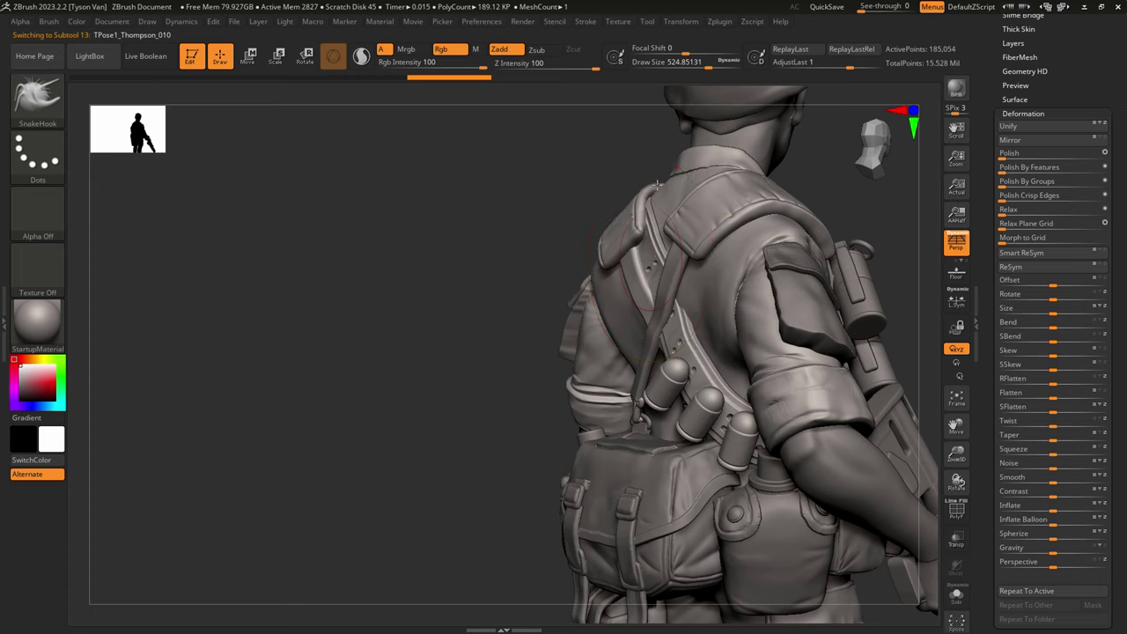
Step: Select the diagonal back strap and reshape it where it crosses the ammo belt, using SnakeHook at draw sizes of about 217 and 400
key(s)
click(677, 344)
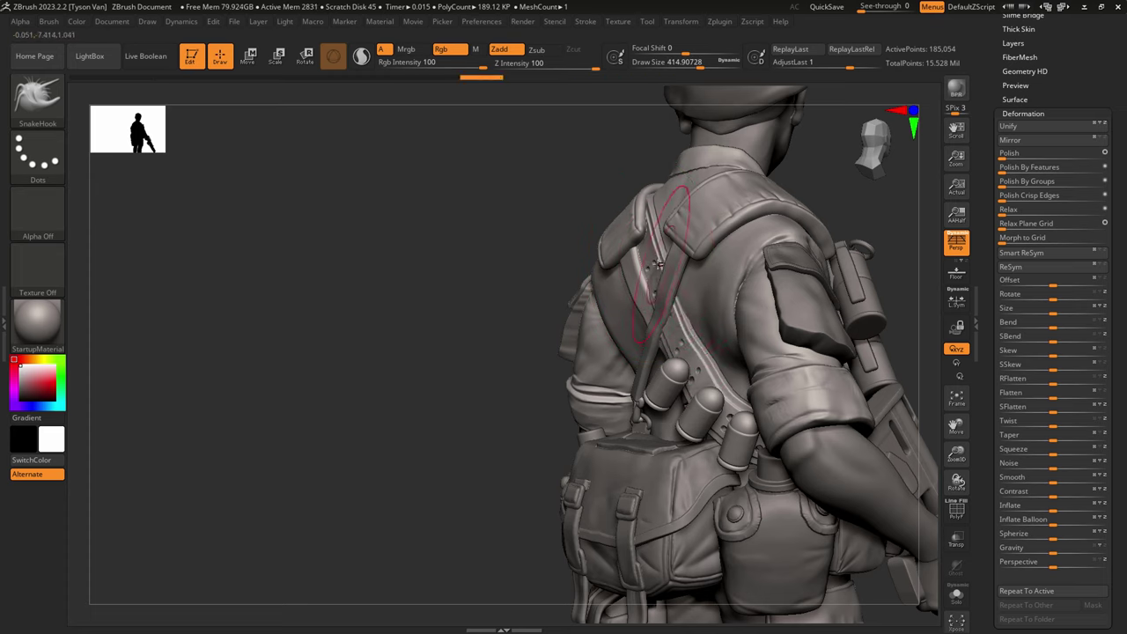
alt+click(667, 301)
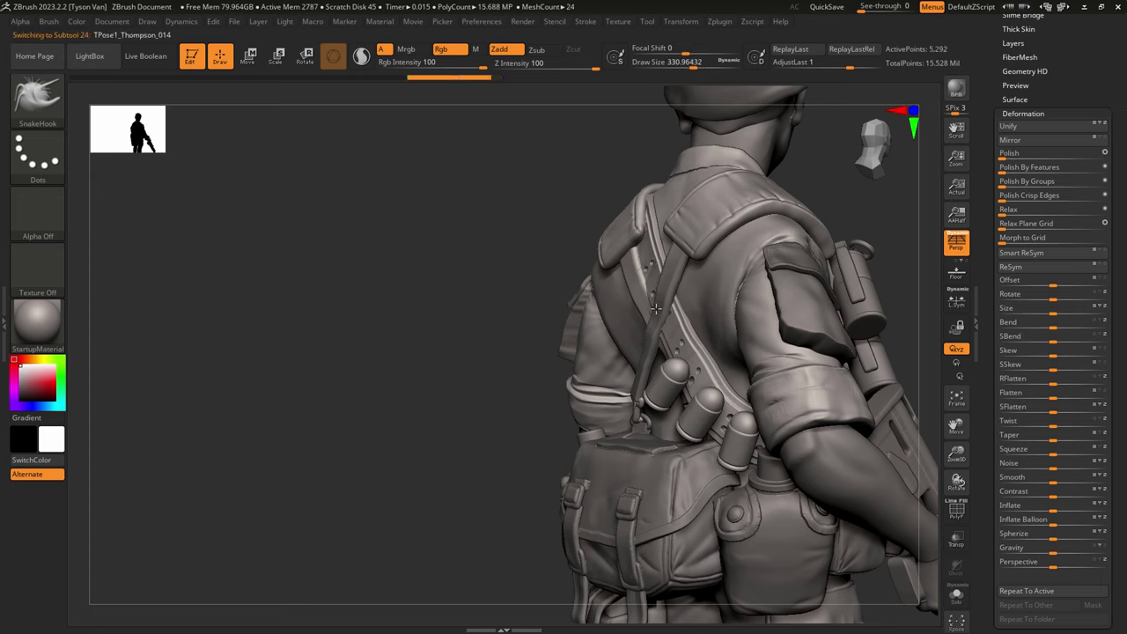
key(s)
drag(639, 313, 628, 314)
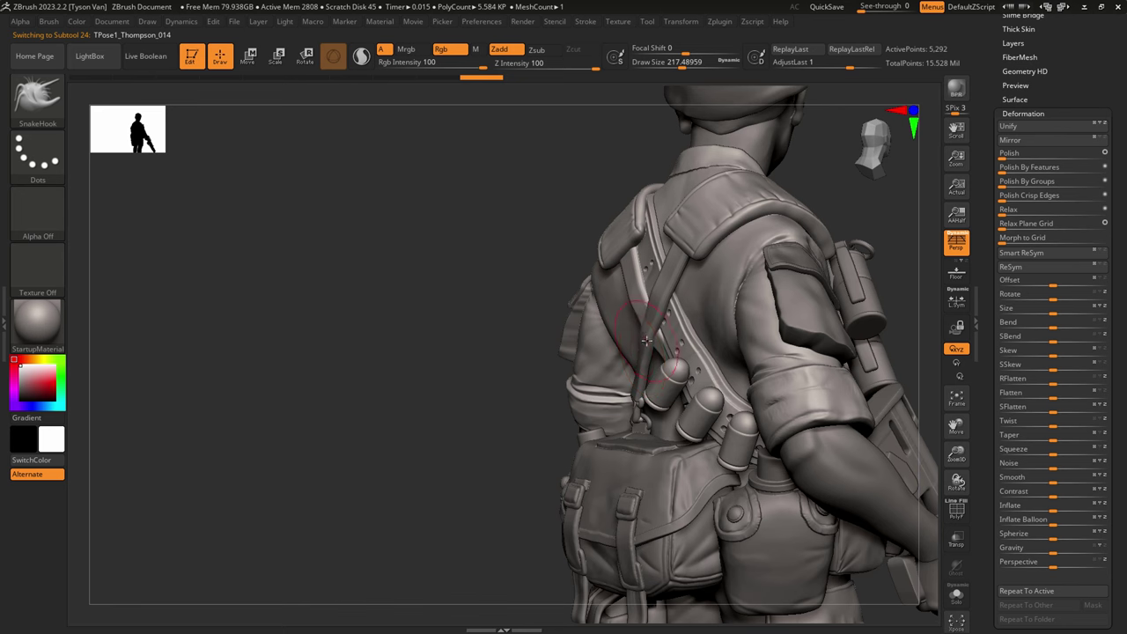
right_drag(651, 334, 671, 313)
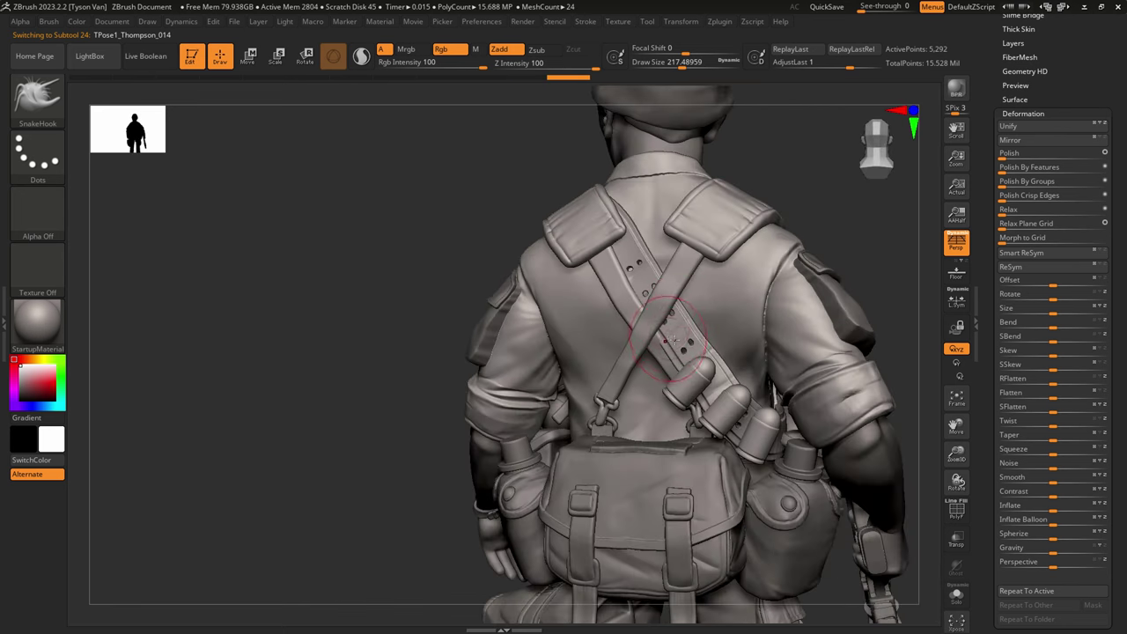
key(s)
mouse_move(682, 350)
mouse_down()
mouse_move(698, 345)
mouse_move(684, 346)
mouse_up()
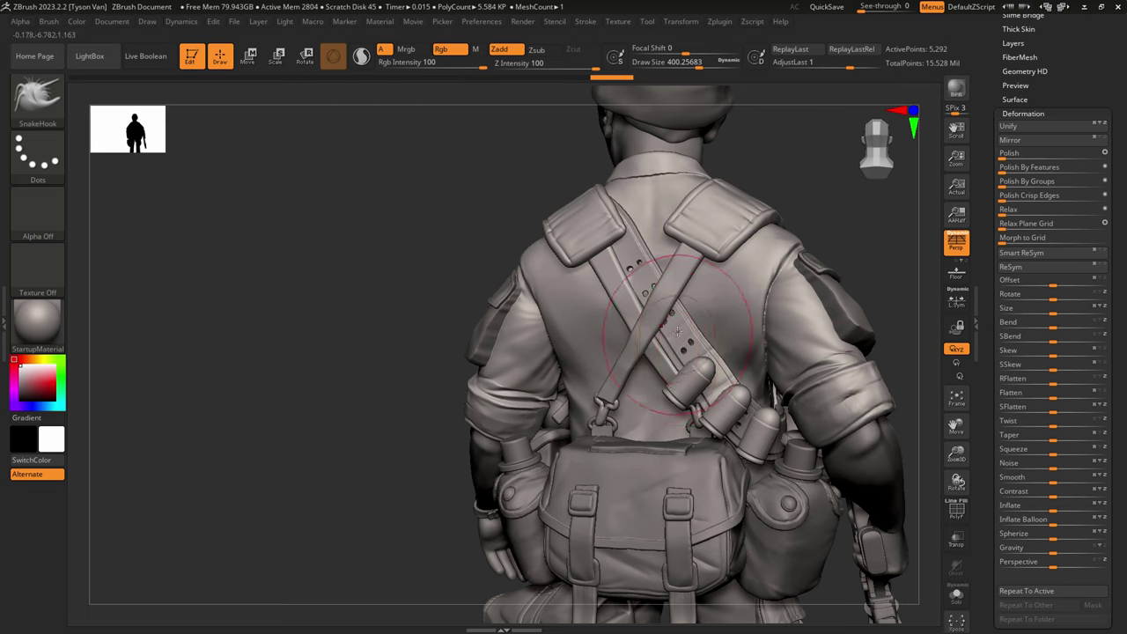
Step: Select the ammo belt and adjust its fit beneath the crossing strap with SnakeHook at a draw size of about 331
alt+click(630, 227)
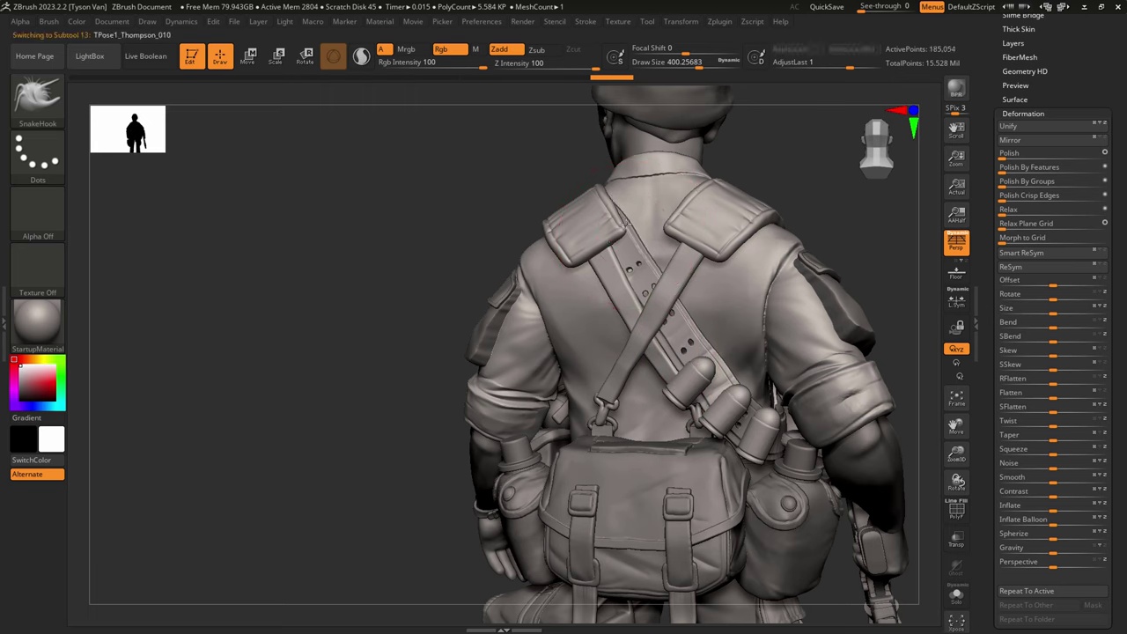
key(s)
drag(690, 327, 684, 332)
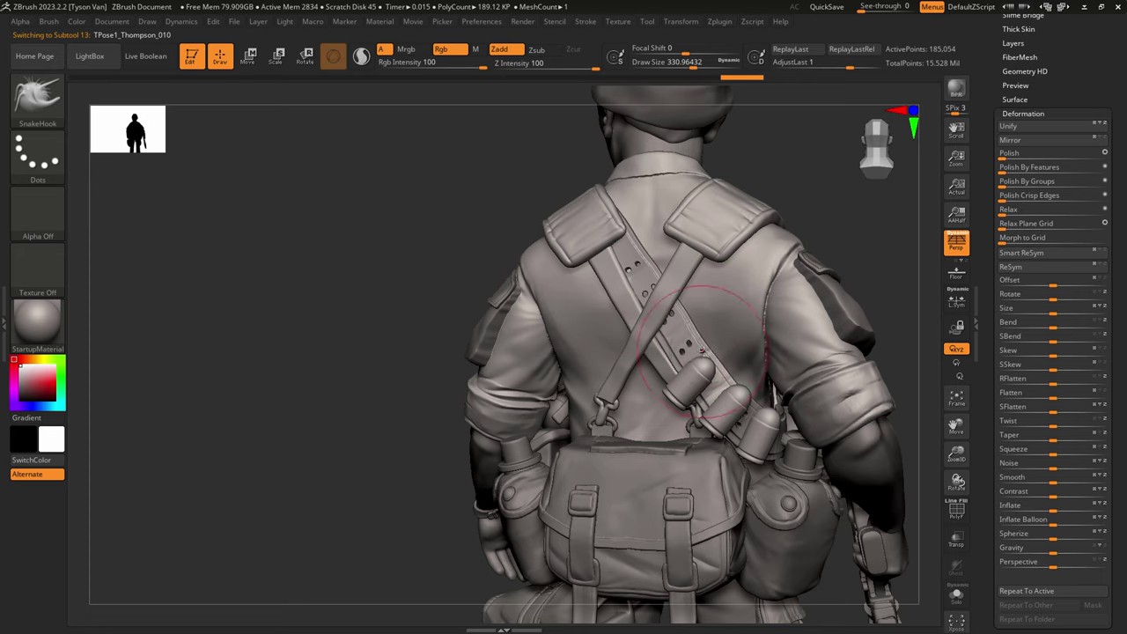
Step: Examine the whole soldier from a front three-quarter view with a Best-Preview Render
mouse_move(766, 362)
right_down()
mouse_move(772, 373)
mouse_move(758, 387)
mouse_move(813, 445)
mouse_move(748, 356)
mouse_move(683, 341)
mouse_move(784, 421)
mouse_move(480, 351)
right_up()
right_drag(665, 417, 430, 338)
mouse_move(573, 395)
right_down()
mouse_move(611, 401)
mouse_move(577, 400)
mouse_move(590, 402)
mouse_move(569, 388)
right_up()
right_drag(569, 388, 583, 390)
drag(1050, 72, 1065, 370)
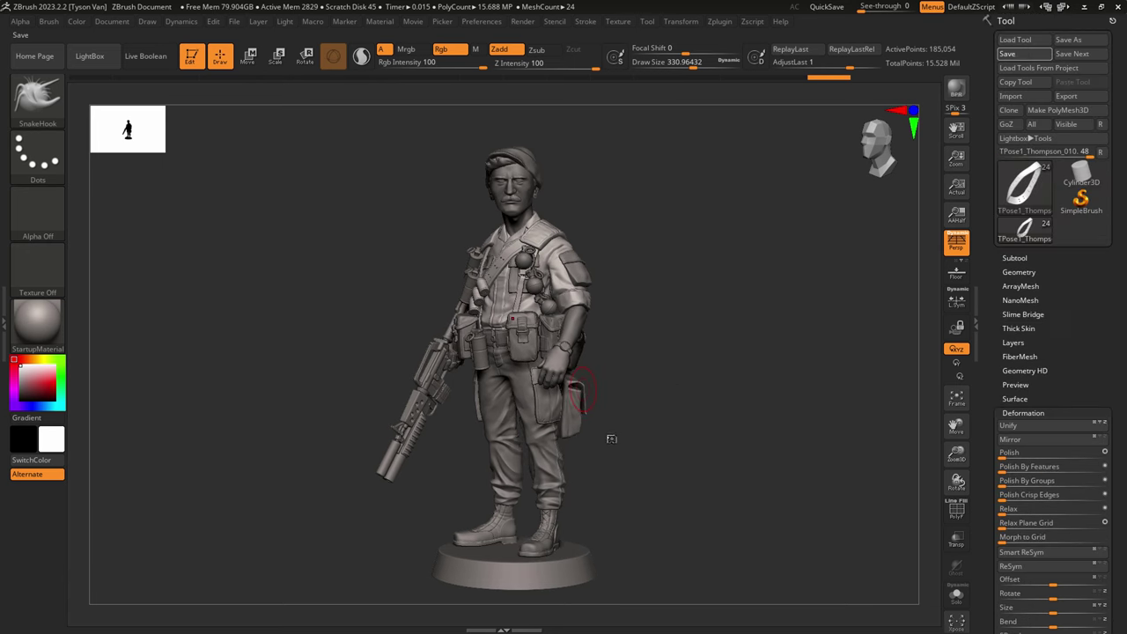
right_drag(660, 450, 663, 457)
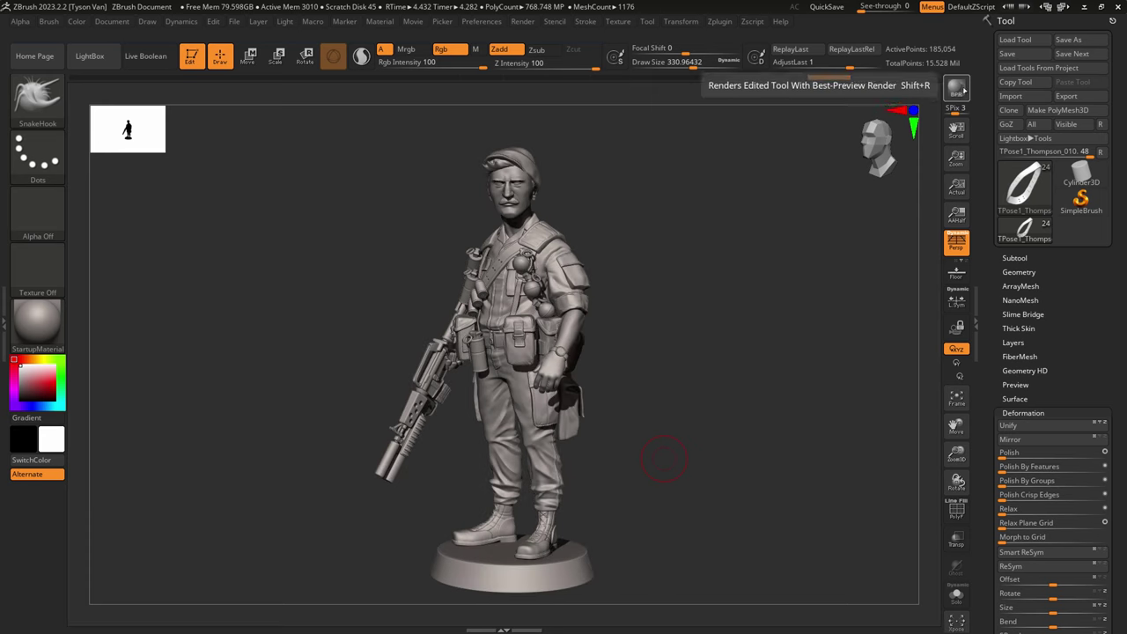
Step: Reposition the main light near the upper middle of its light placement sphere
click(285, 22)
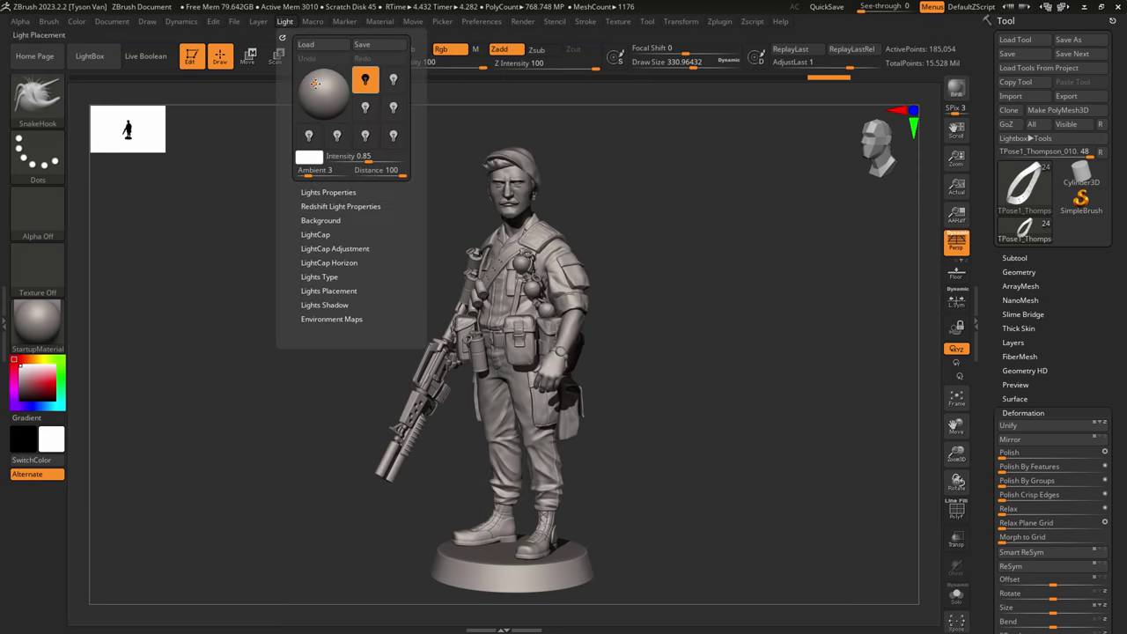
drag(315, 84, 316, 82)
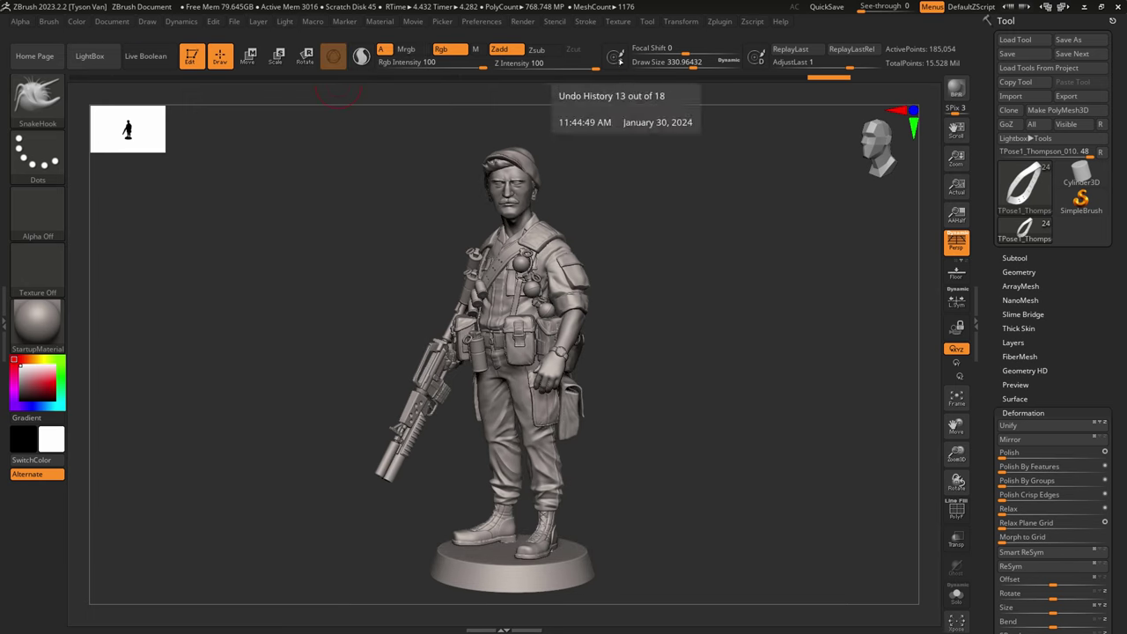
click(524, 22)
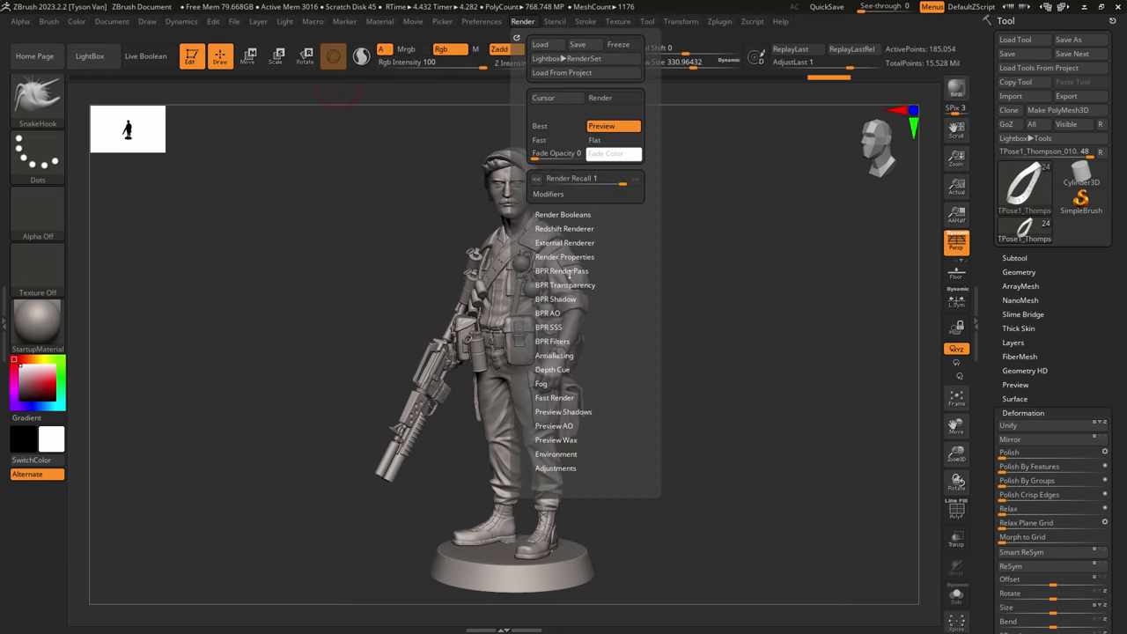
click(286, 25)
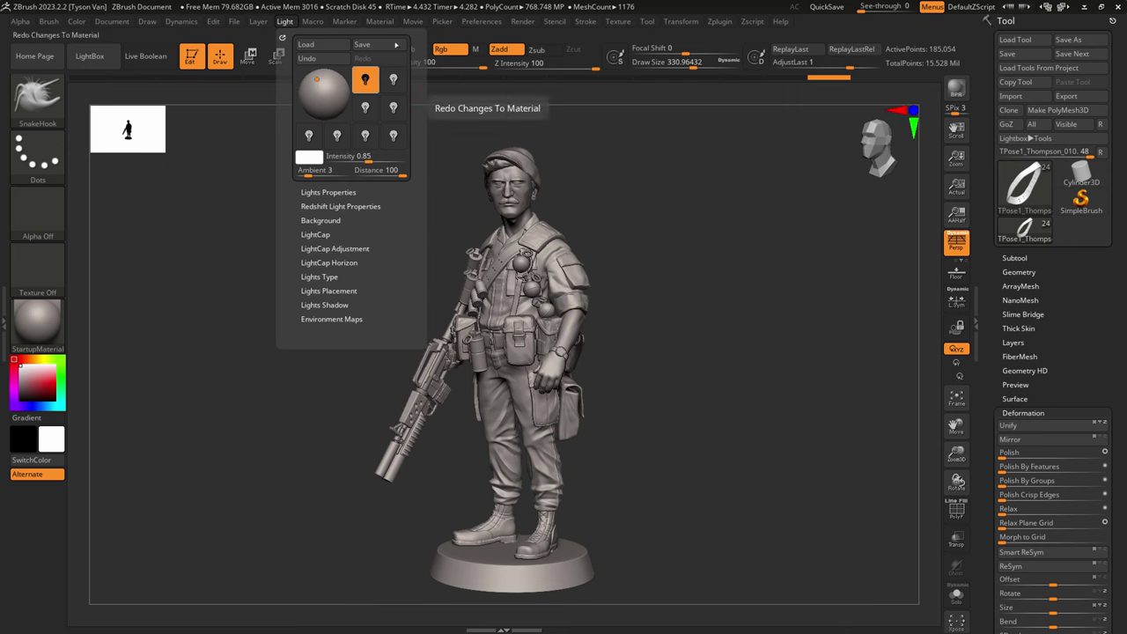
mouse_move(524, 24)
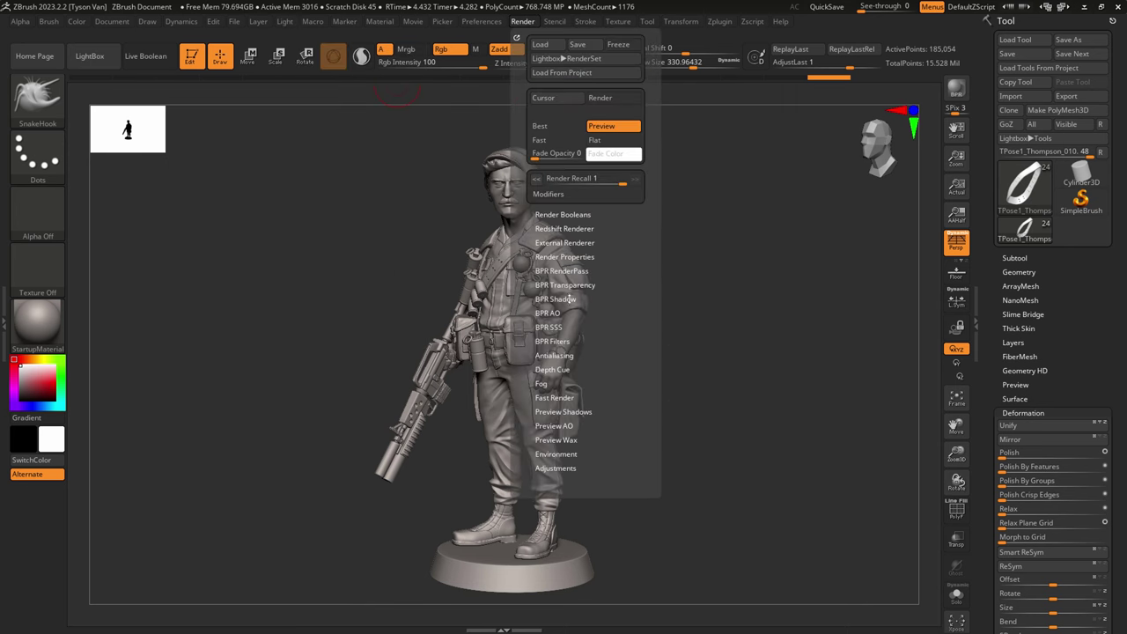
Step: Set the BPR shadow Angle to 10 and GStrength to about 0.85, adjust the Rays count, and render the figure
click(568, 299)
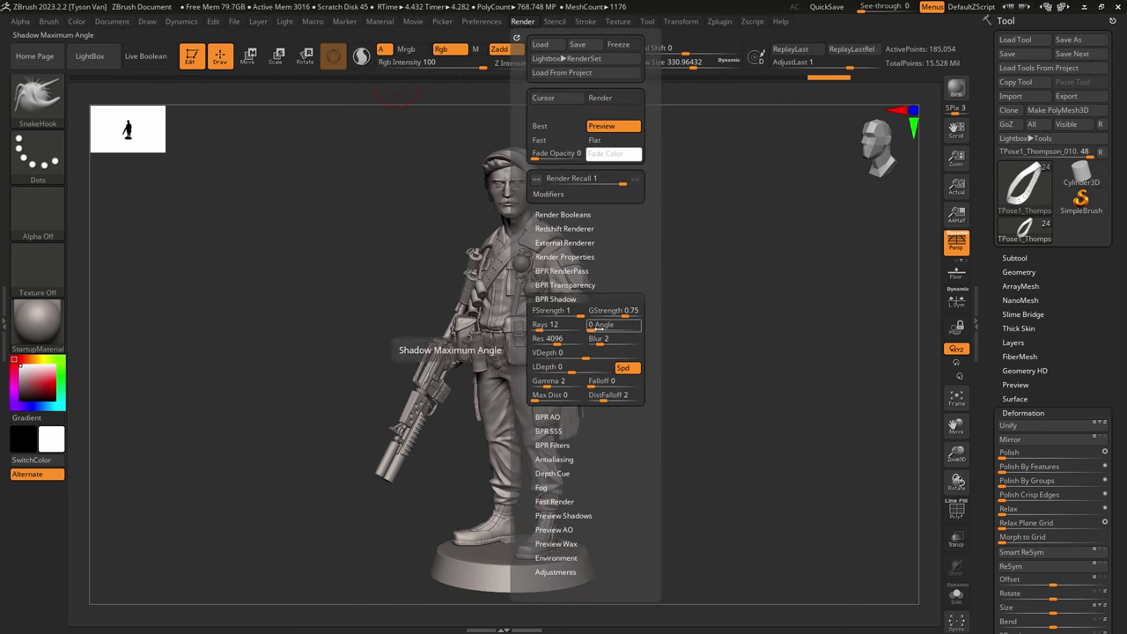
drag(599, 327, 627, 314)
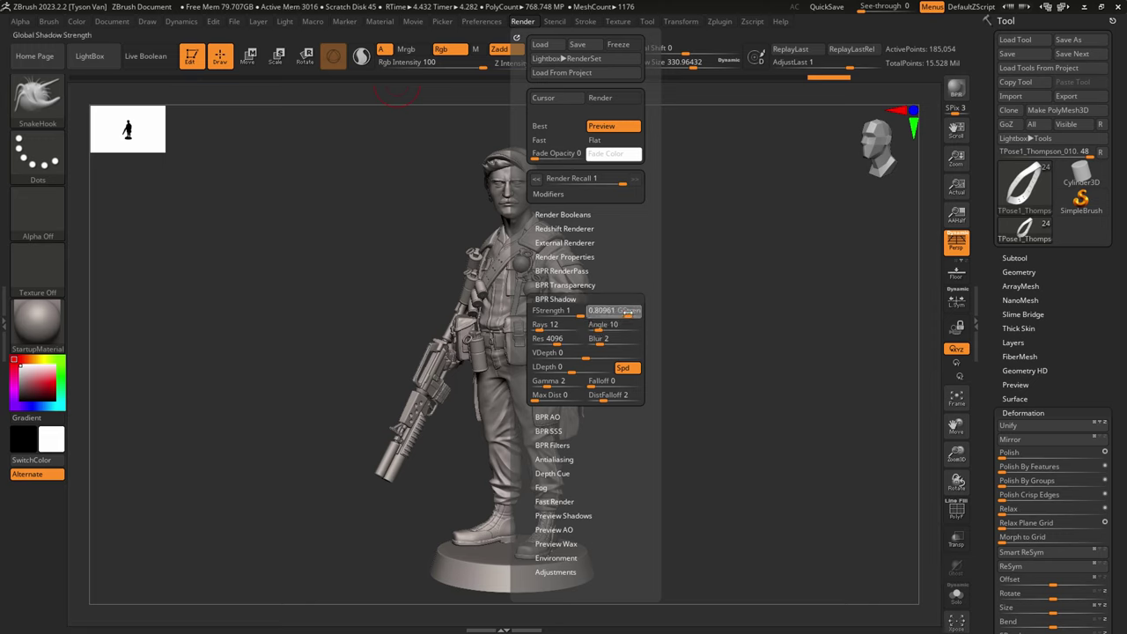
click(630, 314)
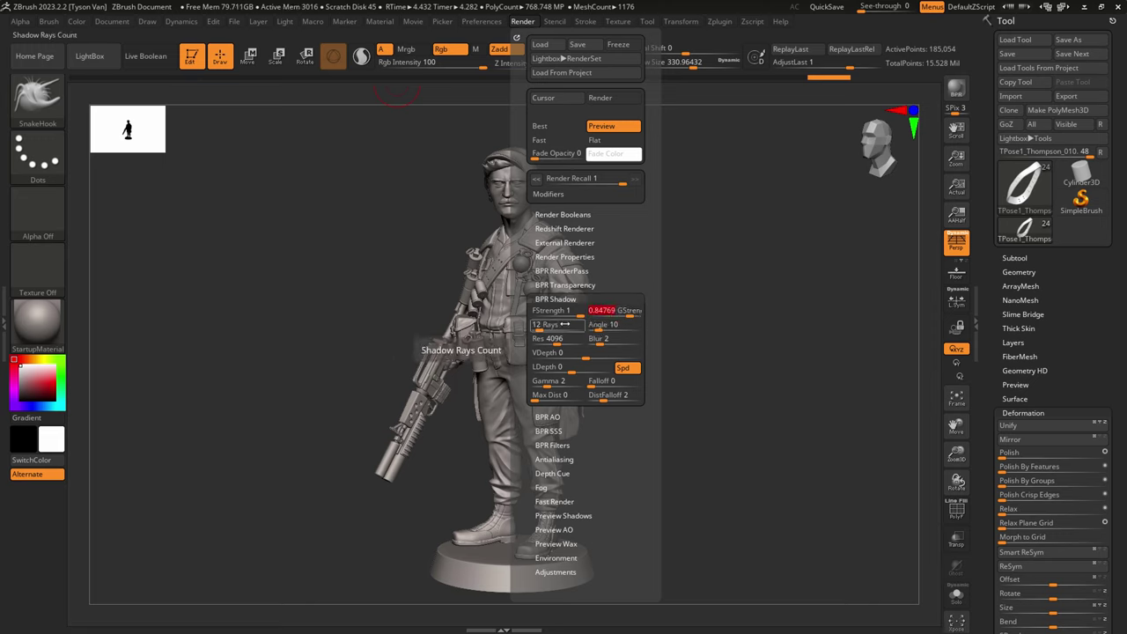
click(537, 326)
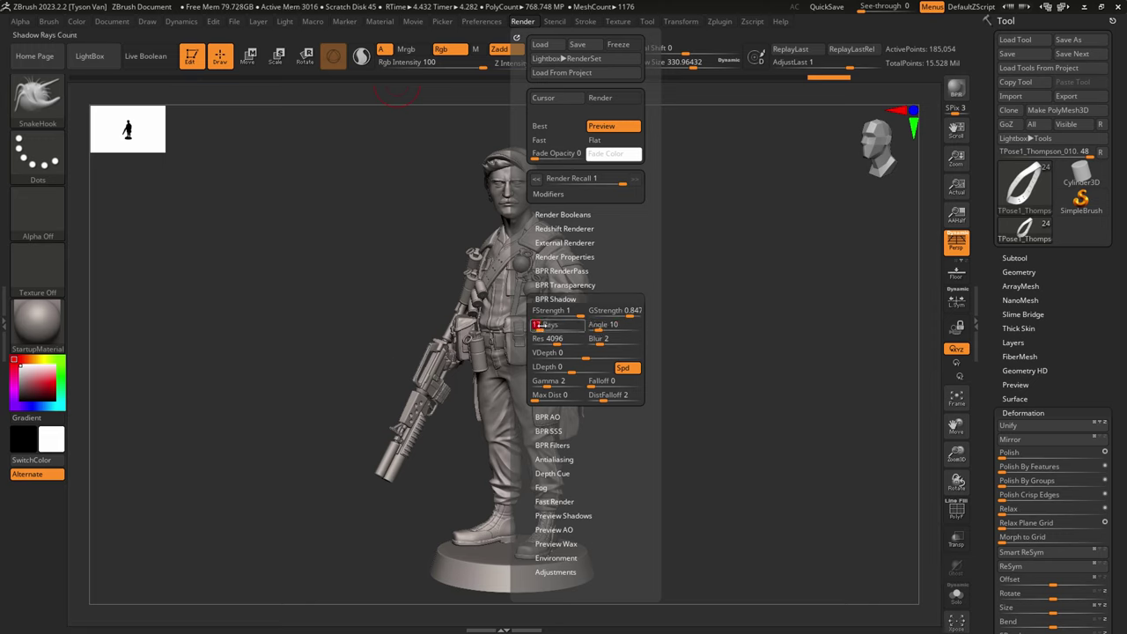
click(956, 88)
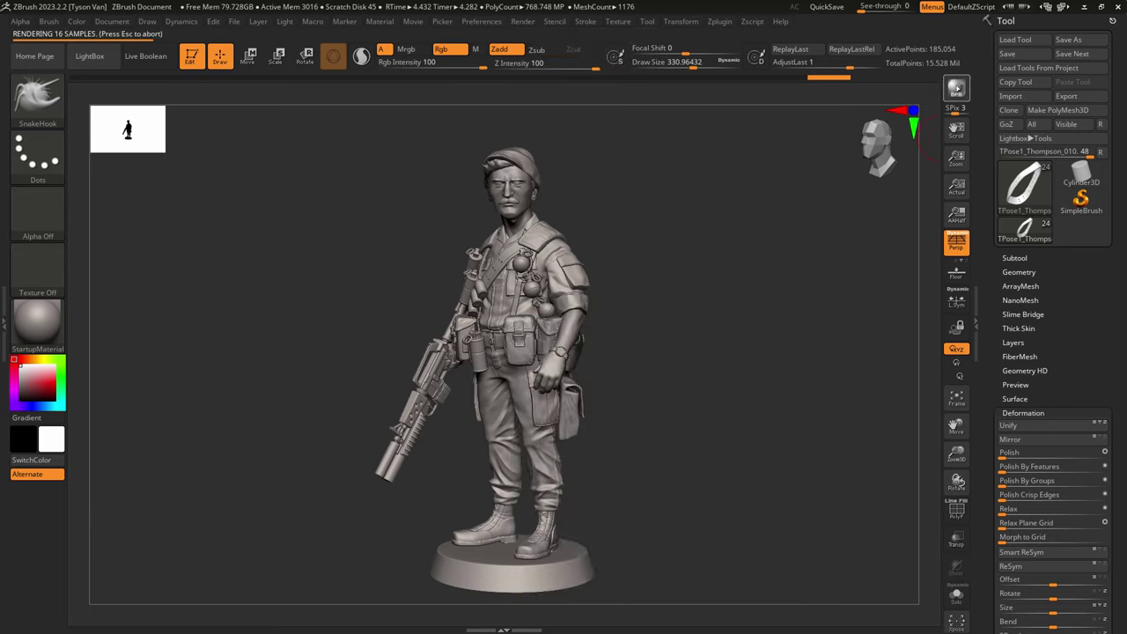
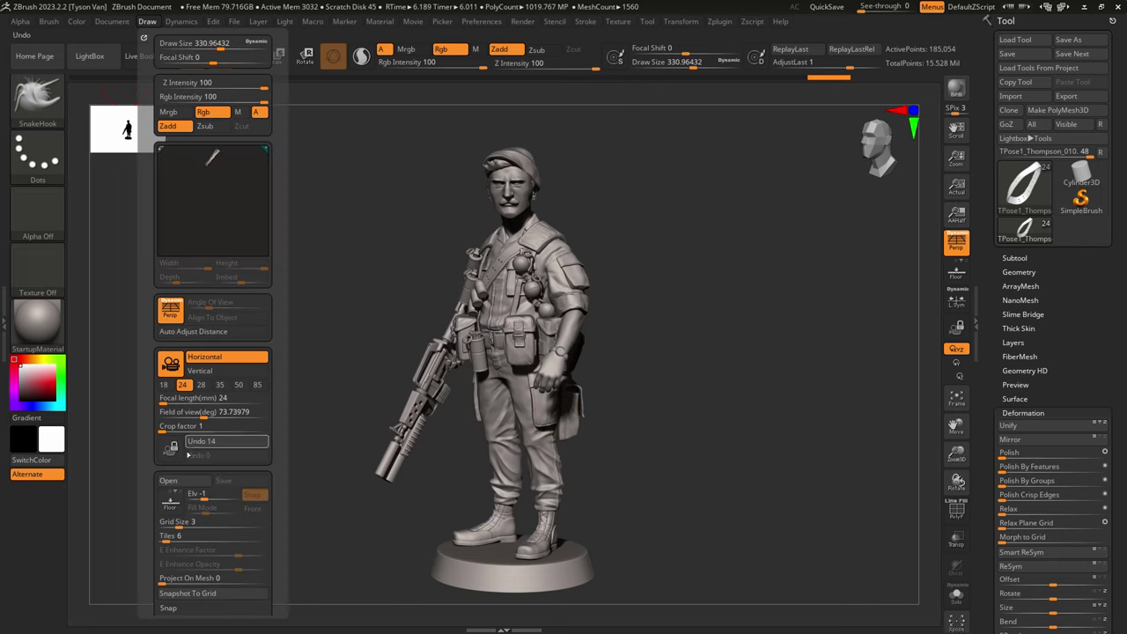
Step: Set the camera's focal length to 18 mm and isolate the soldier's body subtool for work on the left hand
click(165, 385)
mouse_move(656, 417)
mouse_down()
mouse_move(627, 416)
mouse_move(635, 369)
mouse_up()
alt+click(531, 356)
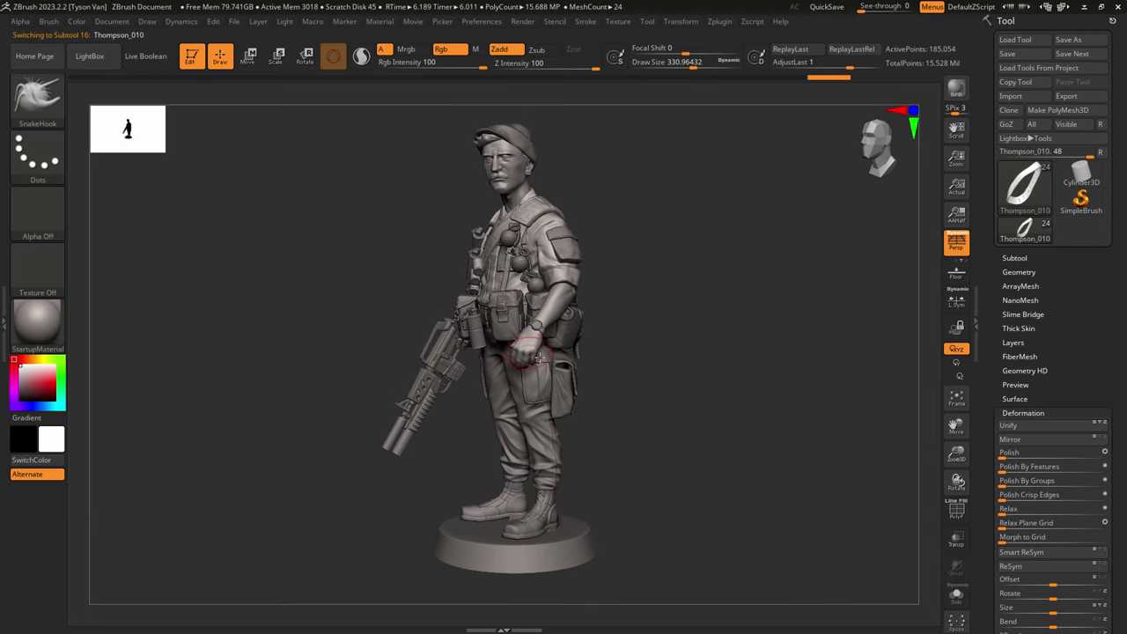
click(950, 600)
alt+drag(530, 390, 629, 581)
alt+drag(594, 398, 571, 452)
right_drag(560, 411, 578, 407)
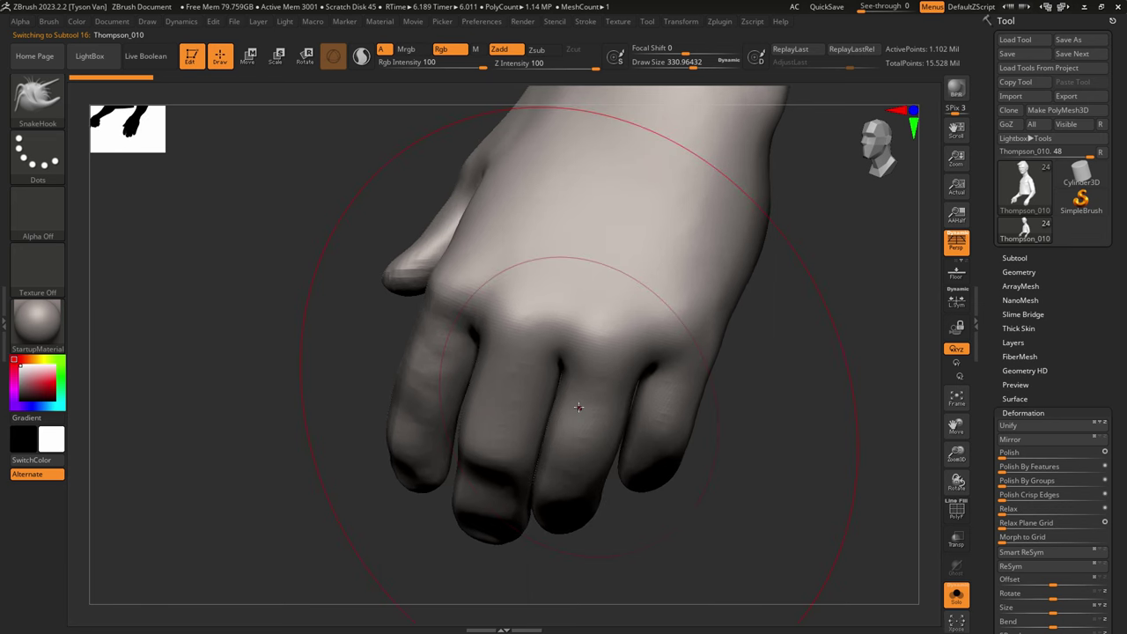
Step: Build up the left hand's middle knuckle with ClayBuildup at a draw size of about 25 and smooth it
key(b)
key(c)
key(b)
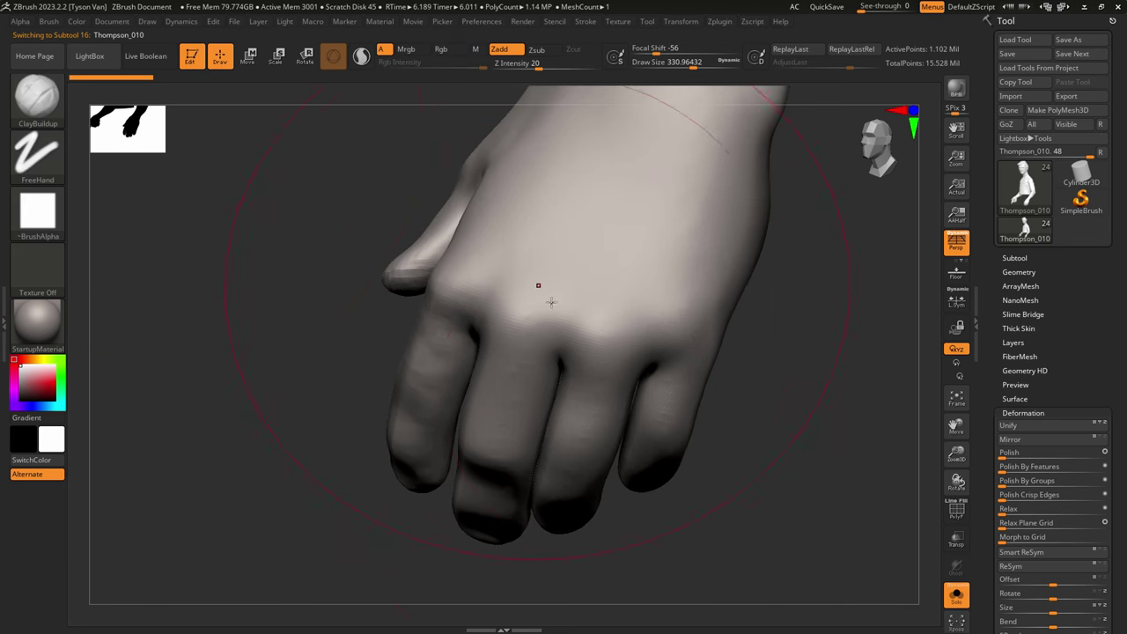
key(s)
mouse_move(538, 313)
mouse_down()
mouse_move(498, 315)
mouse_move(515, 301)
mouse_move(510, 338)
mouse_up()
shift+drag(538, 288, 529, 322)
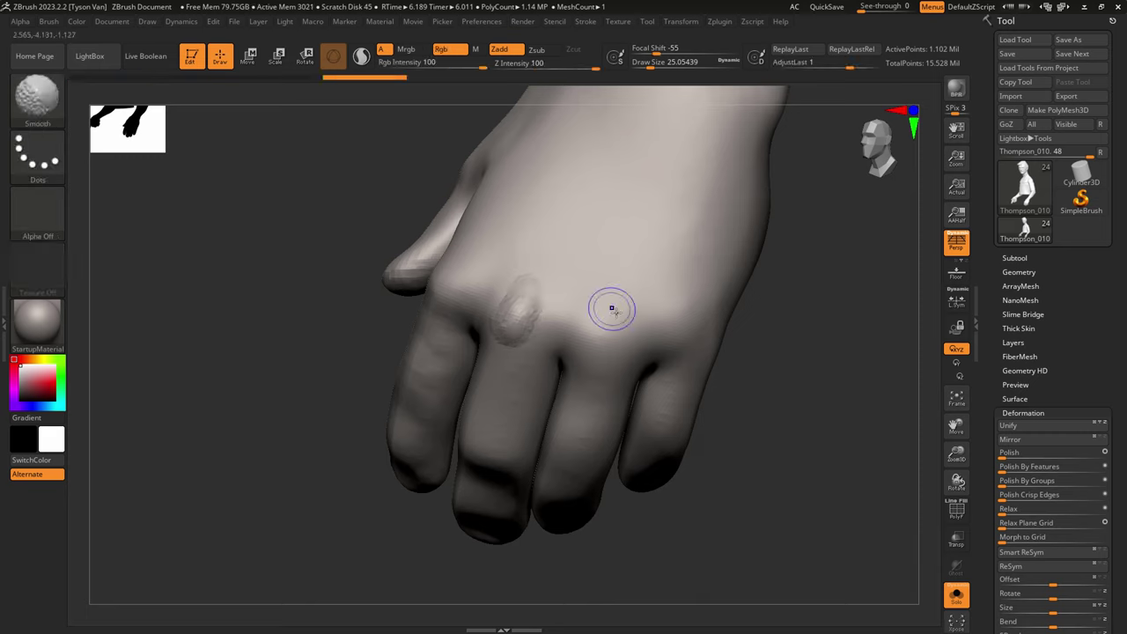
Step: Sculpt tendons running from the ring and middle knuckles toward the wrist at a draw size of about 46, and smooth them
mouse_move(611, 314)
mouse_down()
mouse_move(600, 341)
mouse_move(620, 314)
mouse_move(645, 181)
mouse_up()
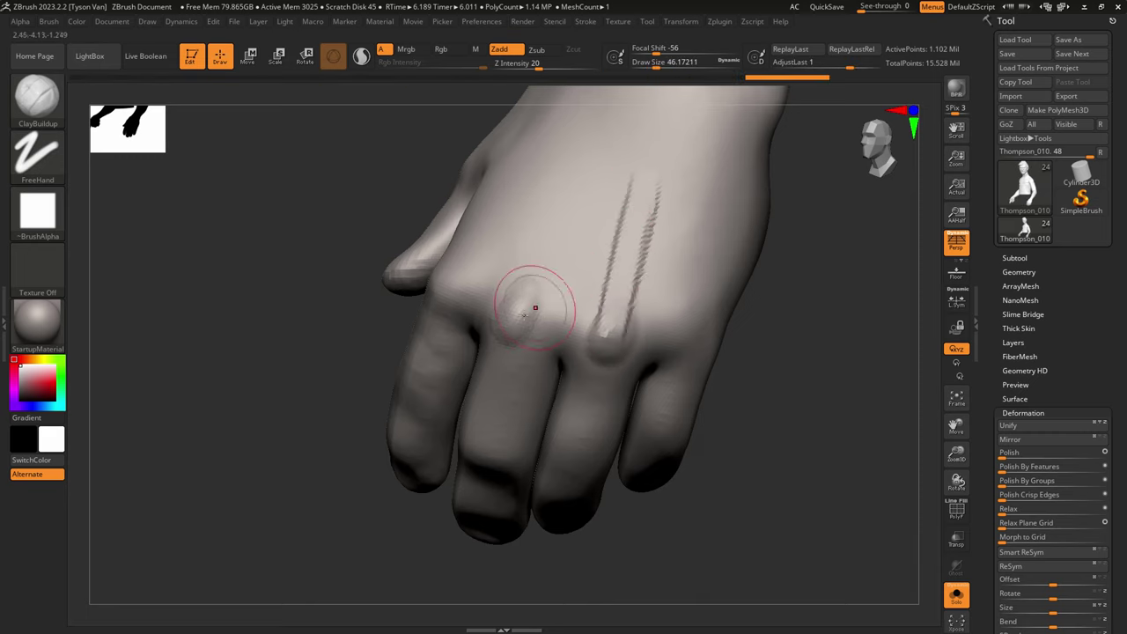
mouse_move(530, 310)
mouse_down()
mouse_move(590, 176)
mouse_move(601, 183)
mouse_up()
shift+drag(585, 245, 624, 263)
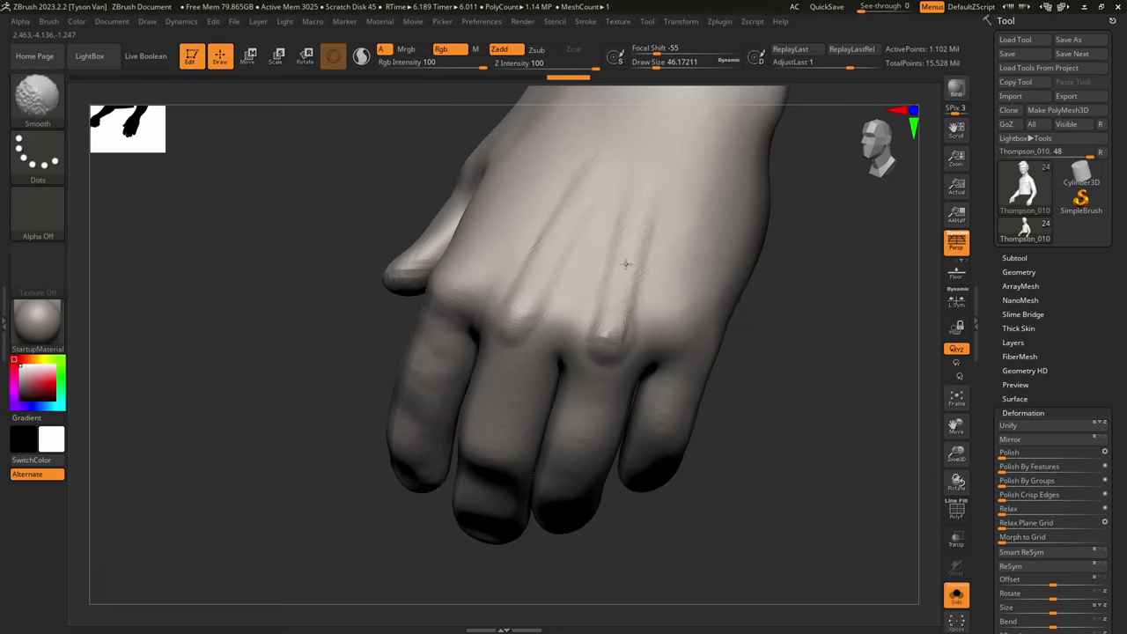
shift+drag(574, 232, 640, 181)
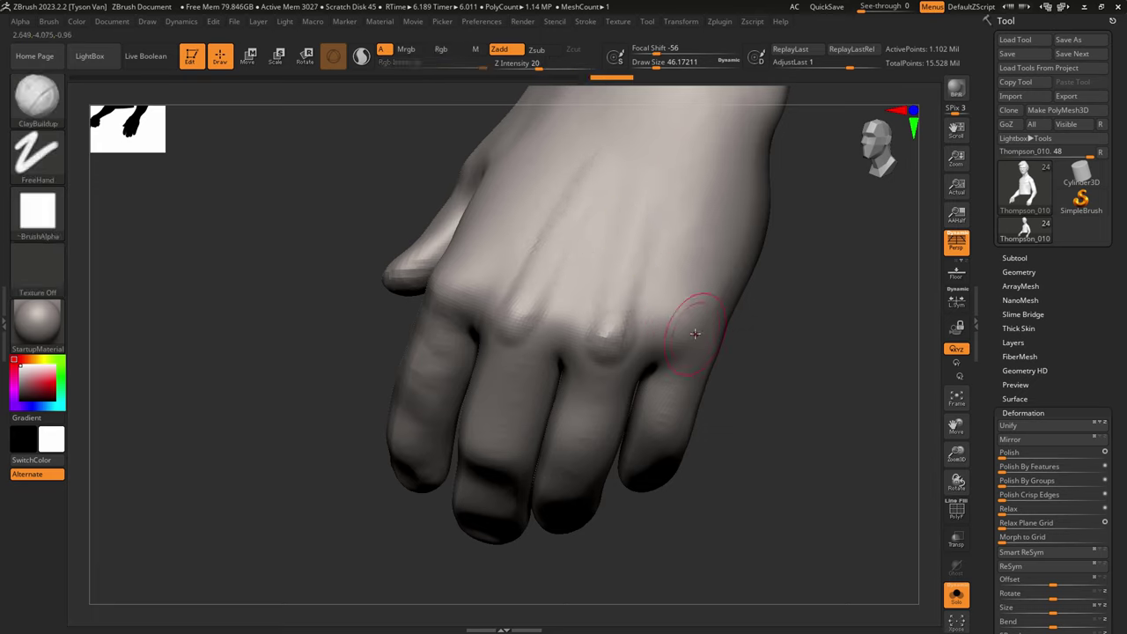
Step: Add the little finger's tendon and strengthen the ridge between the middle and ring tendons, smoothing their ends toward the wrist
mouse_move(683, 346)
mouse_down()
mouse_move(693, 324)
mouse_move(695, 349)
mouse_move(711, 177)
mouse_up()
mouse_move(695, 324)
mouse_down()
mouse_move(702, 236)
mouse_move(674, 260)
mouse_move(681, 198)
mouse_up()
drag(561, 302, 621, 182)
shift+drag(620, 189, 622, 216)
shift+drag(702, 204, 693, 231)
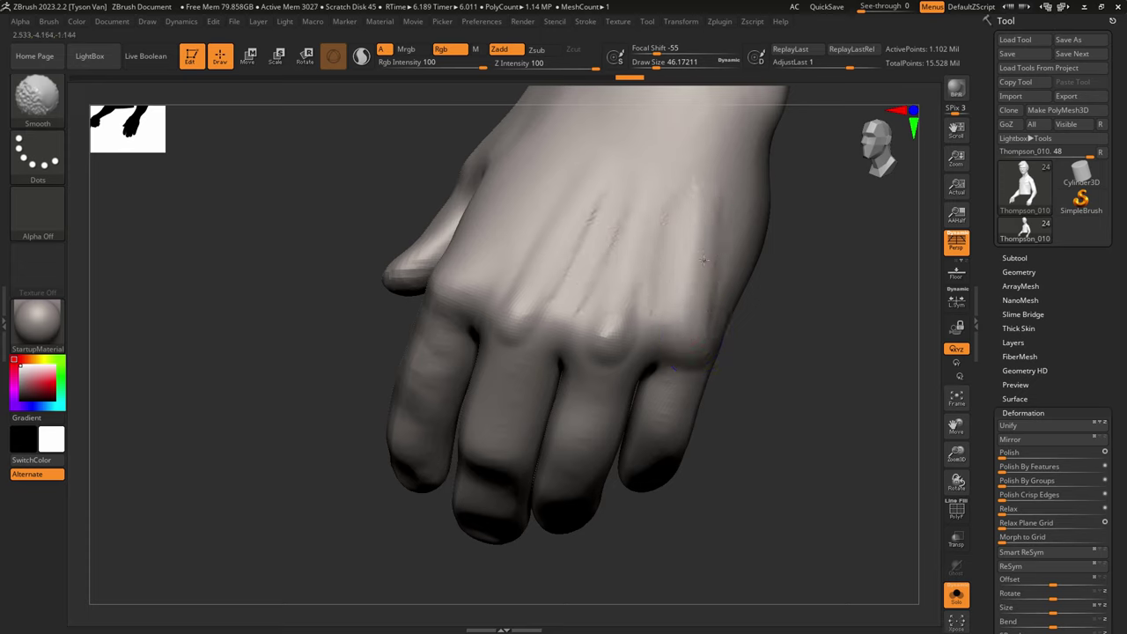
Step: Build up the middle joints of all four fingers with ClayBuildup at draw sizes of about 25 and 39, and smooth them
key(s)
mouse_move(582, 454)
mouse_down()
mouse_move(593, 456)
mouse_move(572, 444)
mouse_up()
key(s)
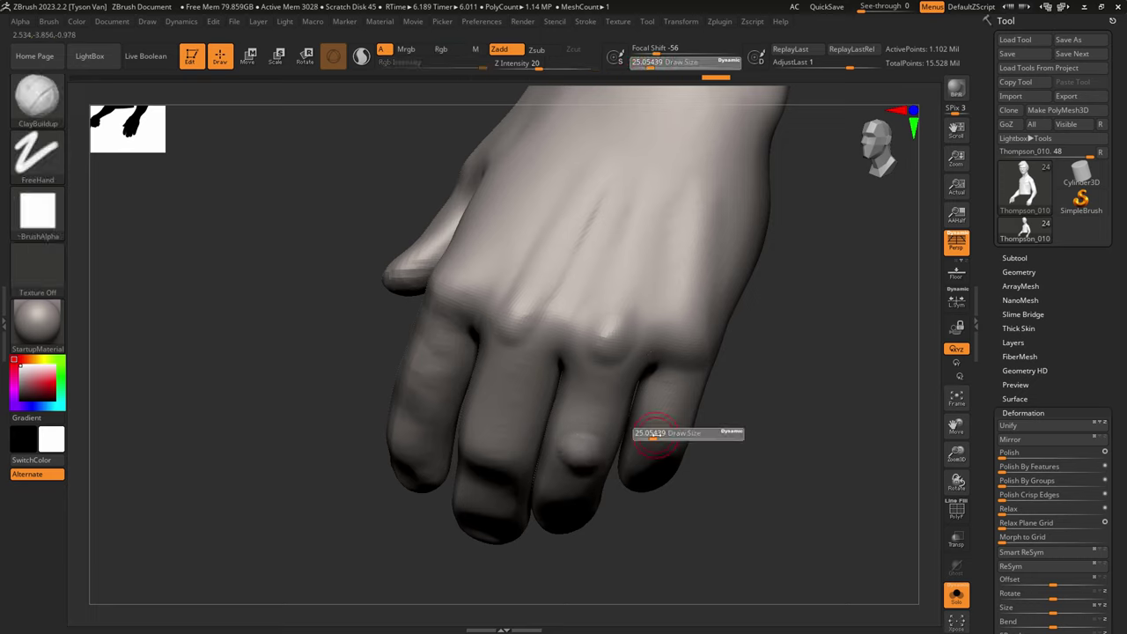
mouse_move(654, 436)
mouse_down()
mouse_move(682, 419)
mouse_move(658, 433)
mouse_up()
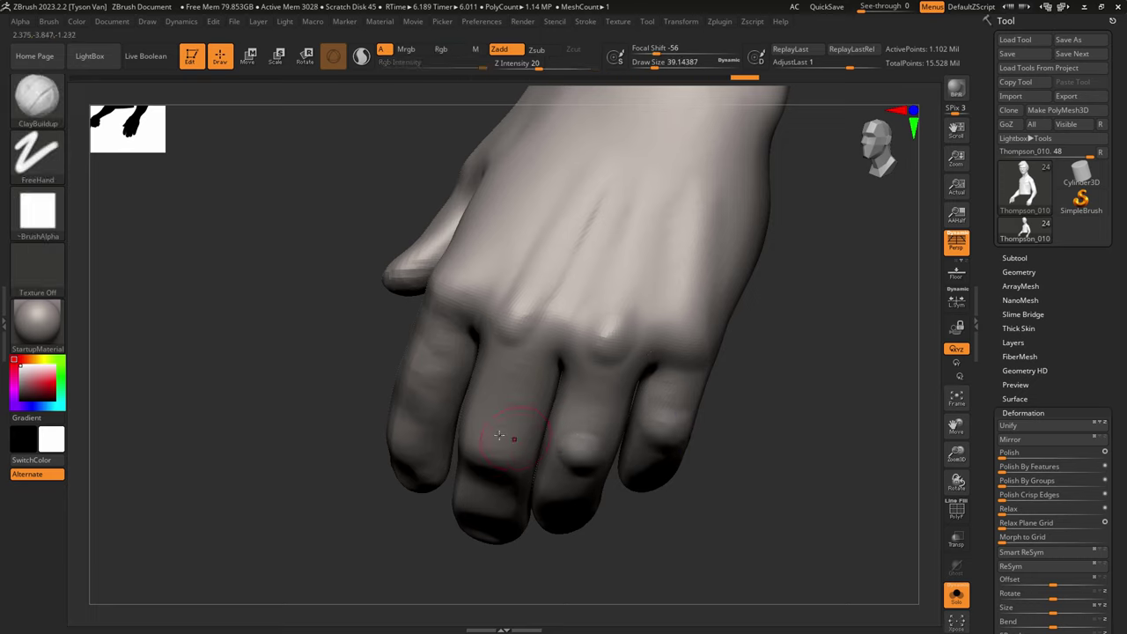
mouse_move(504, 459)
mouse_down()
mouse_move(505, 439)
mouse_move(489, 431)
mouse_up()
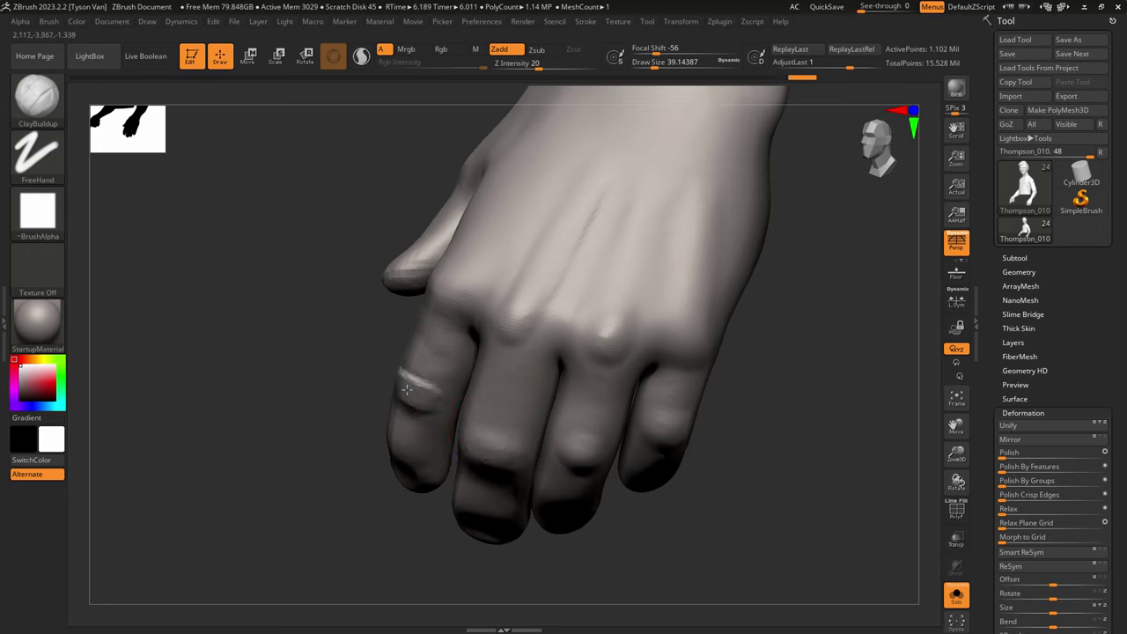
shift+drag(406, 389, 432, 380)
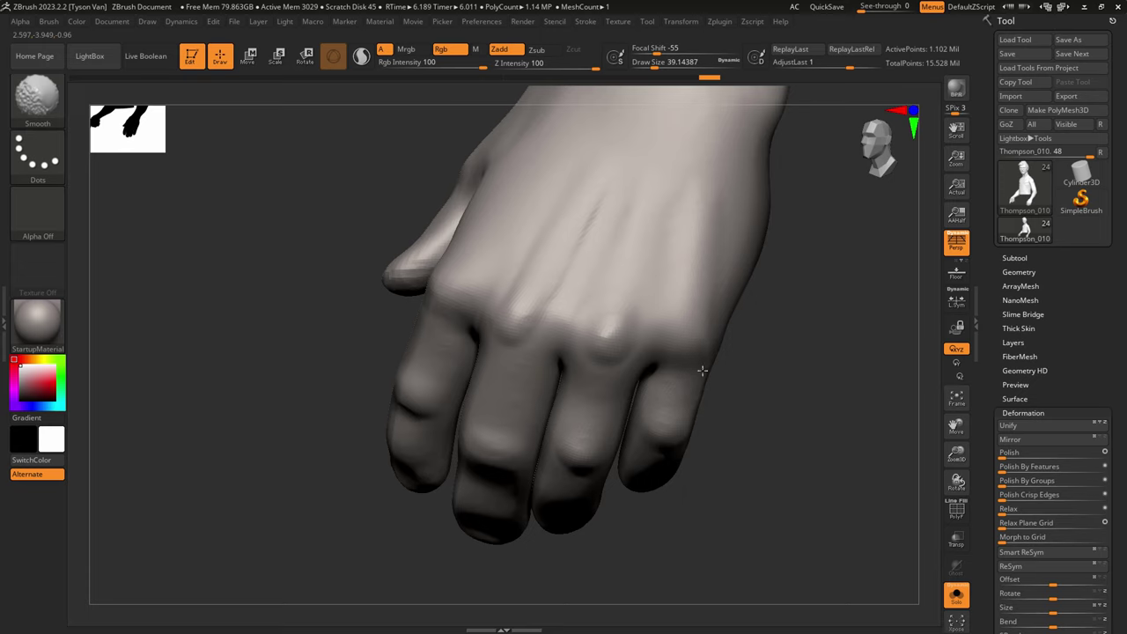
Step: Smooth the little finger's knuckle area and soften the tendon ridges on the back of the hand
mouse_move(702, 371)
shift+mouse_down()
mouse_move(710, 358)
mouse_move(687, 329)
shift+mouse_up()
key(s)
key(shift)
right_drag(659, 352, 626, 330)
mouse_move(592, 218)
shift+mouse_down()
mouse_move(566, 269)
mouse_move(524, 280)
shift+mouse_up()
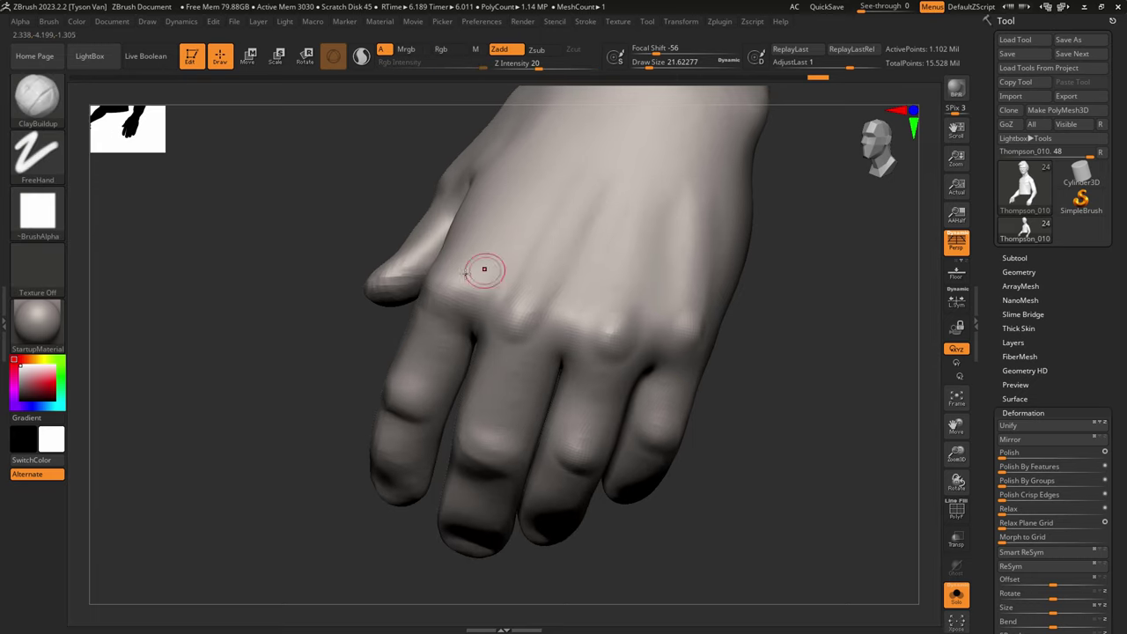
Step: Build up the index finger's base knuckle with ClayBuildup at a draw size of about 37 and blend it into the hand
right_drag(466, 274, 443, 284)
key(s)
mouse_move(443, 284)
mouse_down()
mouse_move(455, 283)
mouse_move(445, 274)
mouse_up()
key(shift)
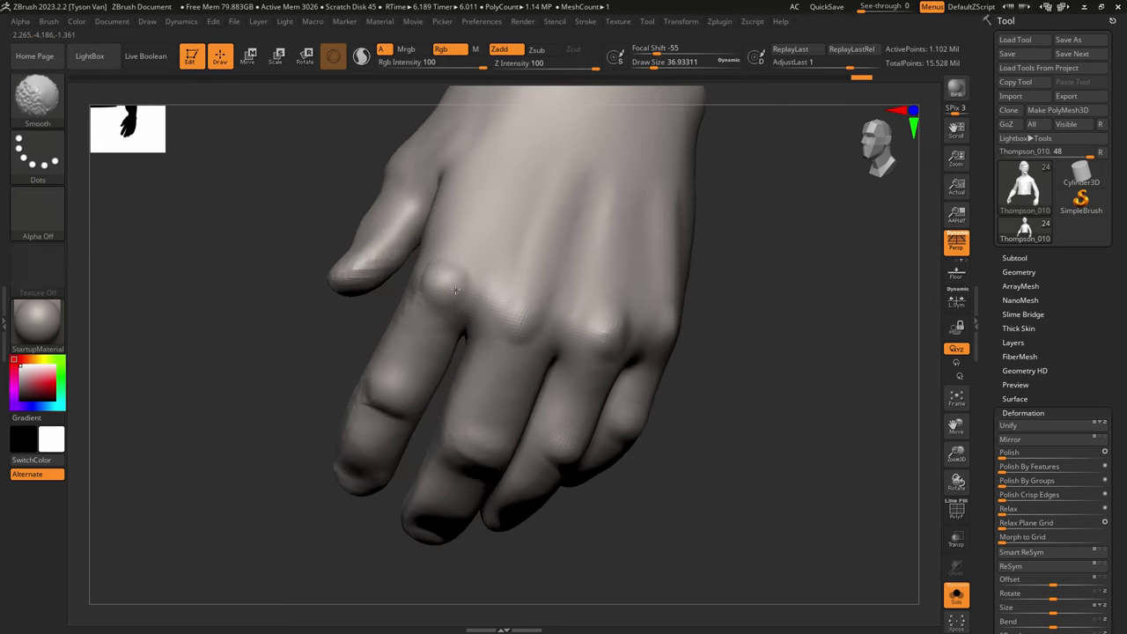
right_drag(487, 286, 449, 280)
key(shift)
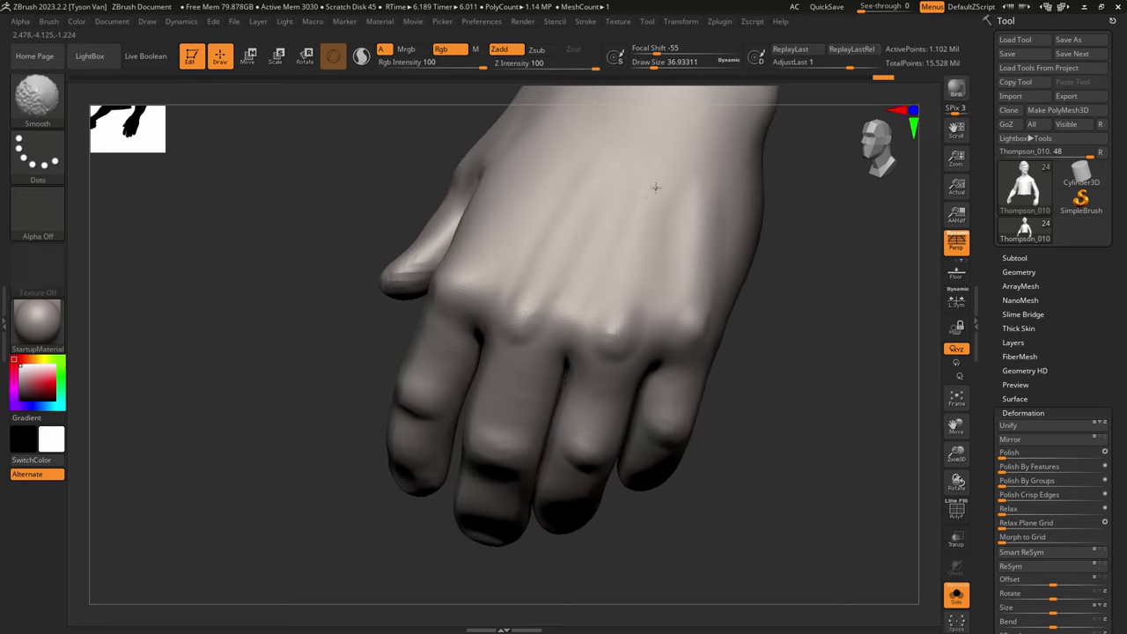
Step: Sculpt the tendon from the index knuckle toward the wrist and smooth it into the back of the hand
mouse_move(586, 259)
right_down()
mouse_move(599, 282)
mouse_move(581, 280)
right_up()
drag(463, 274, 539, 152)
shift+drag(486, 239, 462, 284)
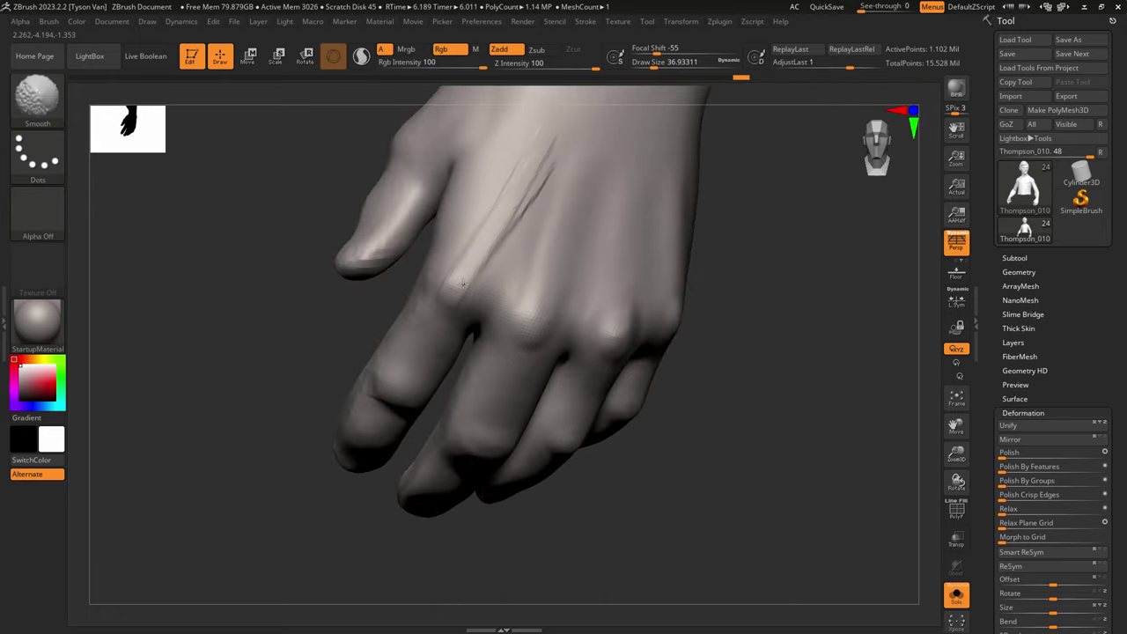
Step: Smooth the thumb's tip, build up the index finger's last joint with ClayBuildup, and smooth the strokes
right_drag(513, 244, 456, 256)
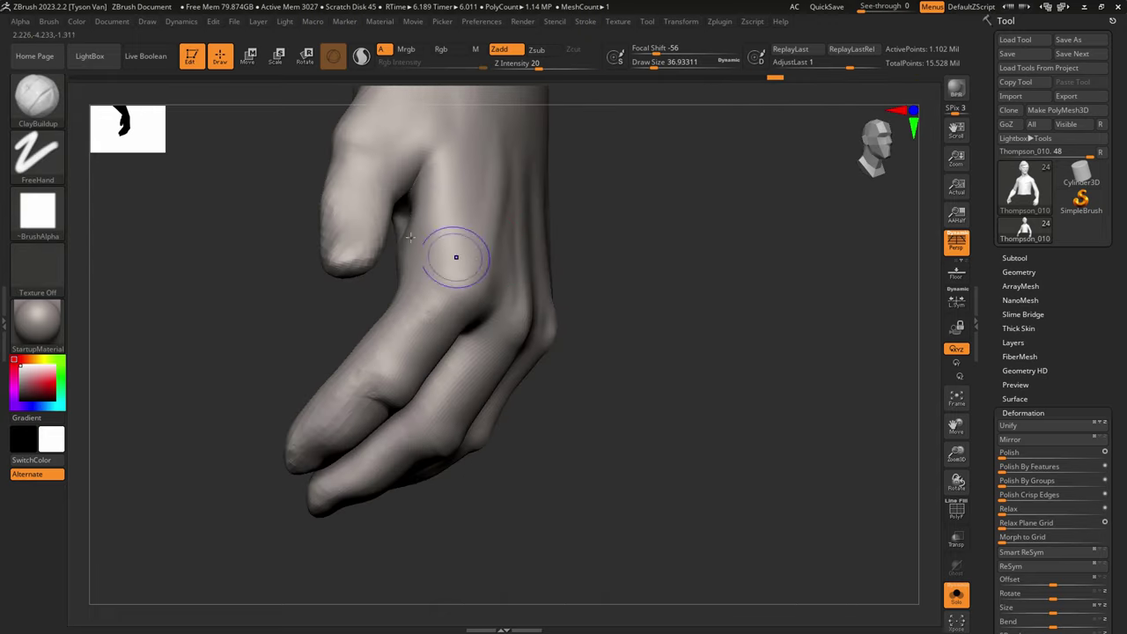
shift+drag(355, 256, 367, 271)
right_drag(345, 342, 417, 359)
drag(374, 379, 402, 387)
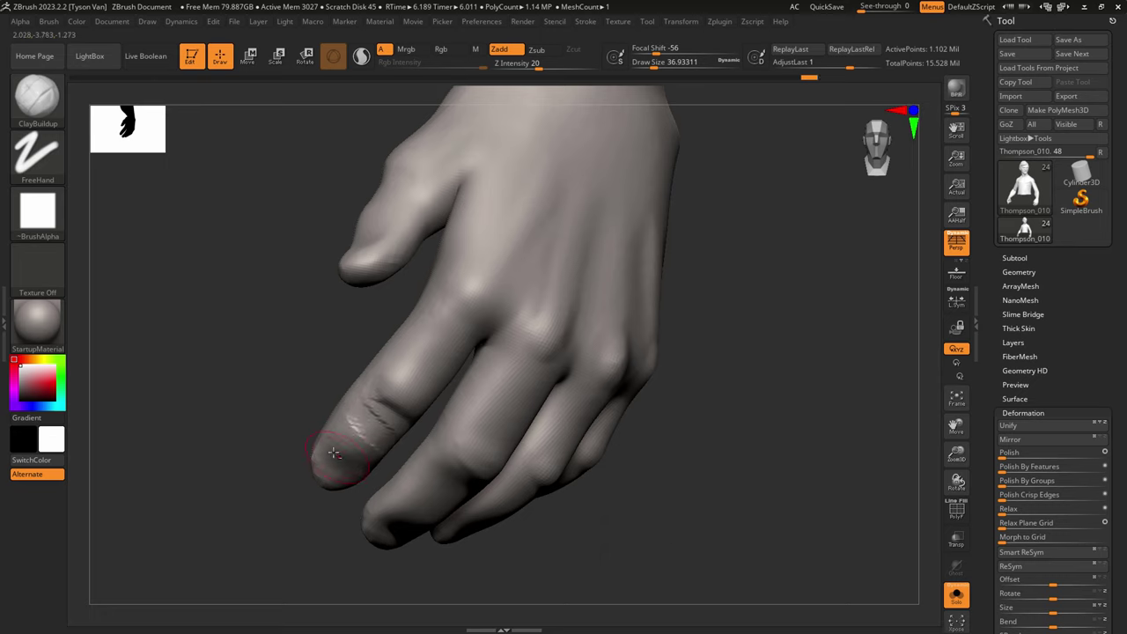
key(shift)
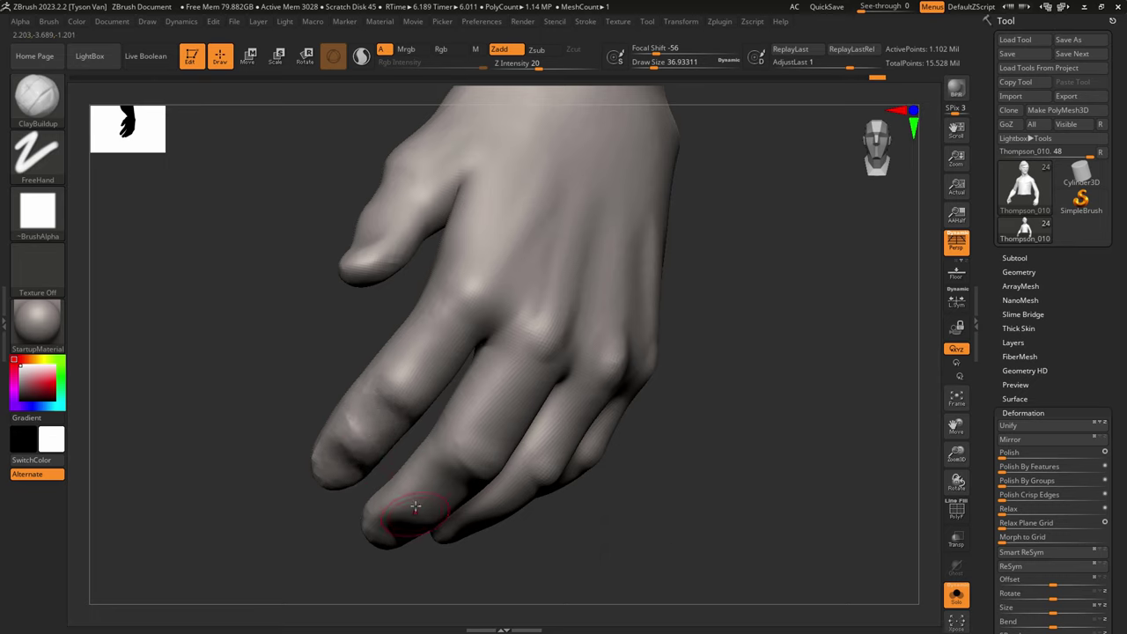
Step: Build up the end finger joints on the back of the open hand with ClayBuildup and smooth the strokes
right_drag(415, 510, 400, 534)
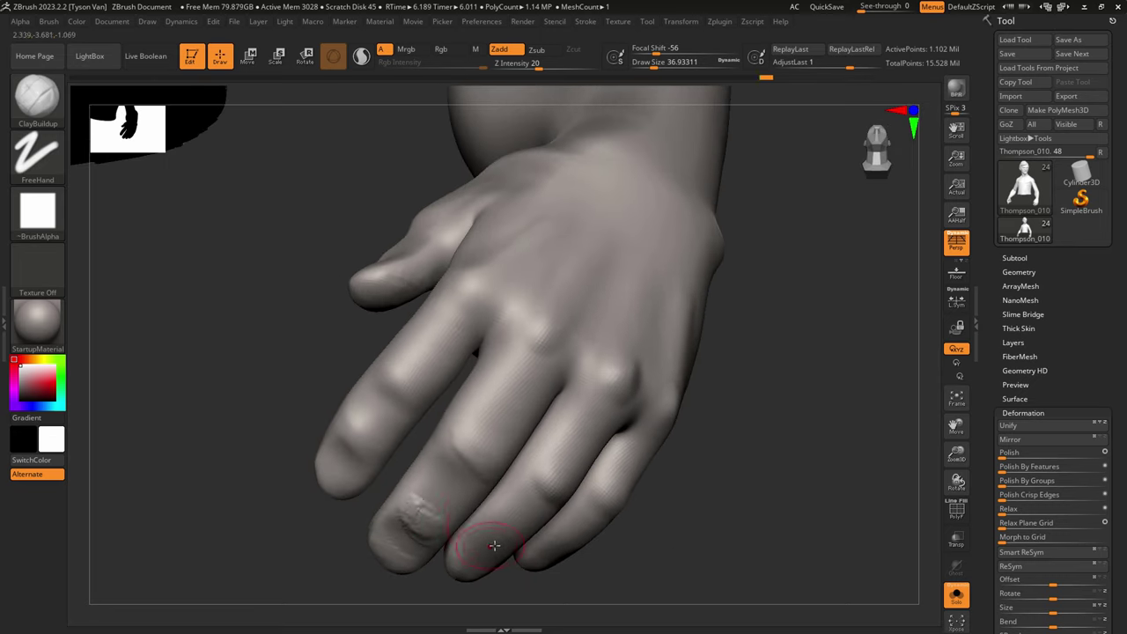
key(shift)
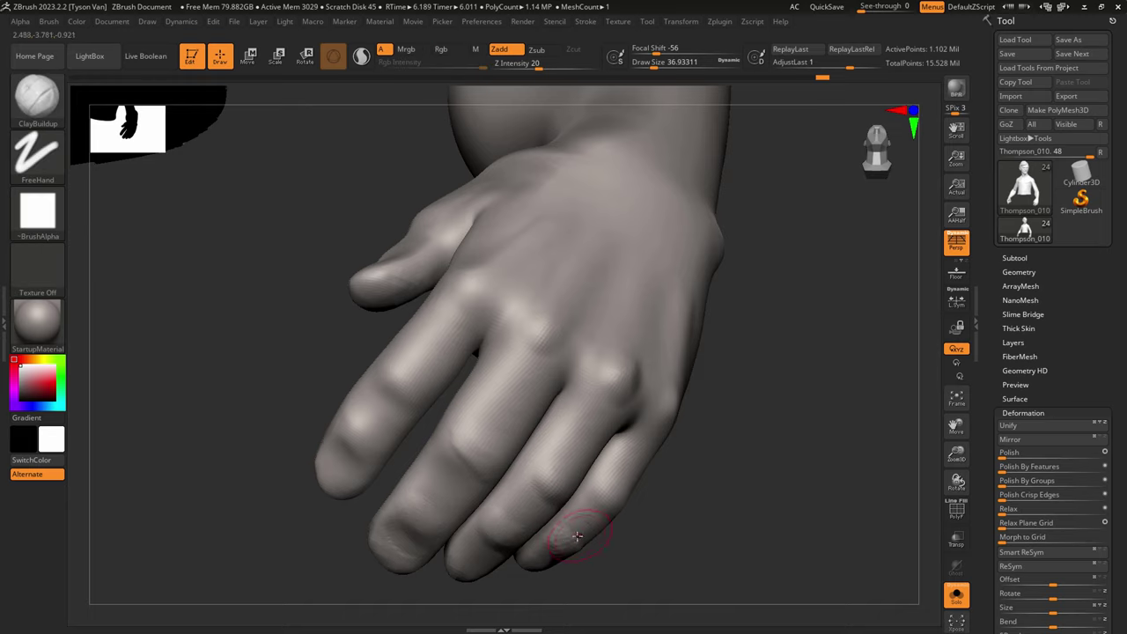
key(shift)
right_drag(629, 528, 568, 462)
mouse_move(568, 462)
ctrl+right_down()
mouse_move(553, 435)
mouse_move(617, 458)
ctrl+right_up()
key(shift)
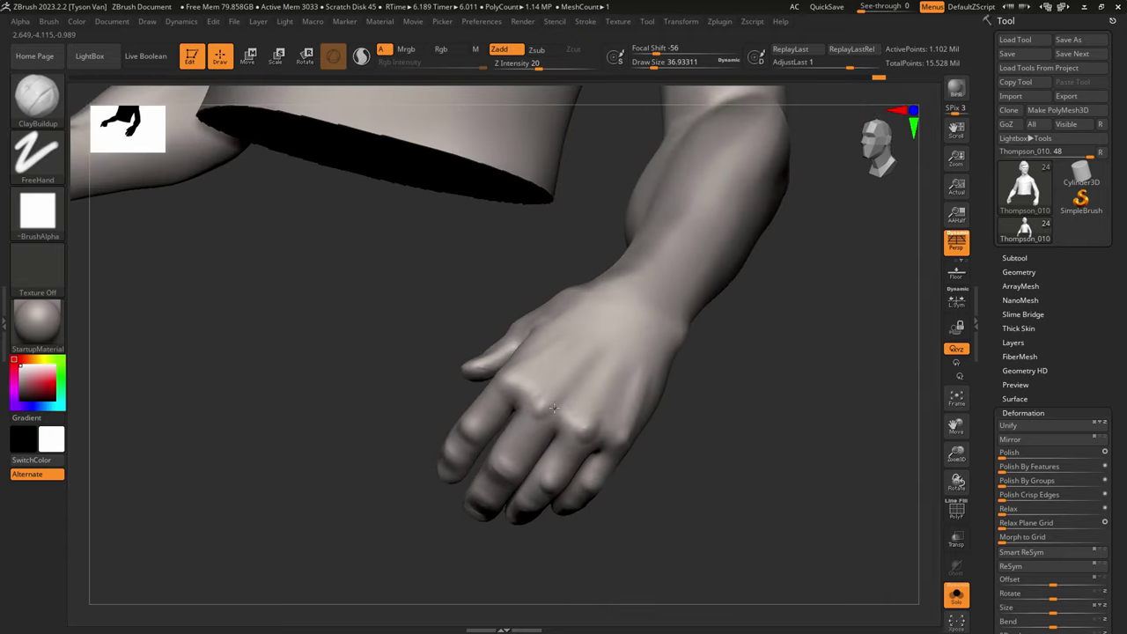
Step: Build up the index and middle knuckles and their tendons on the back of the pointing hand, smoothing them into the surface
mouse_move(673, 480)
ctrl+right_down()
mouse_move(646, 408)
mouse_move(571, 382)
ctrl+right_up()
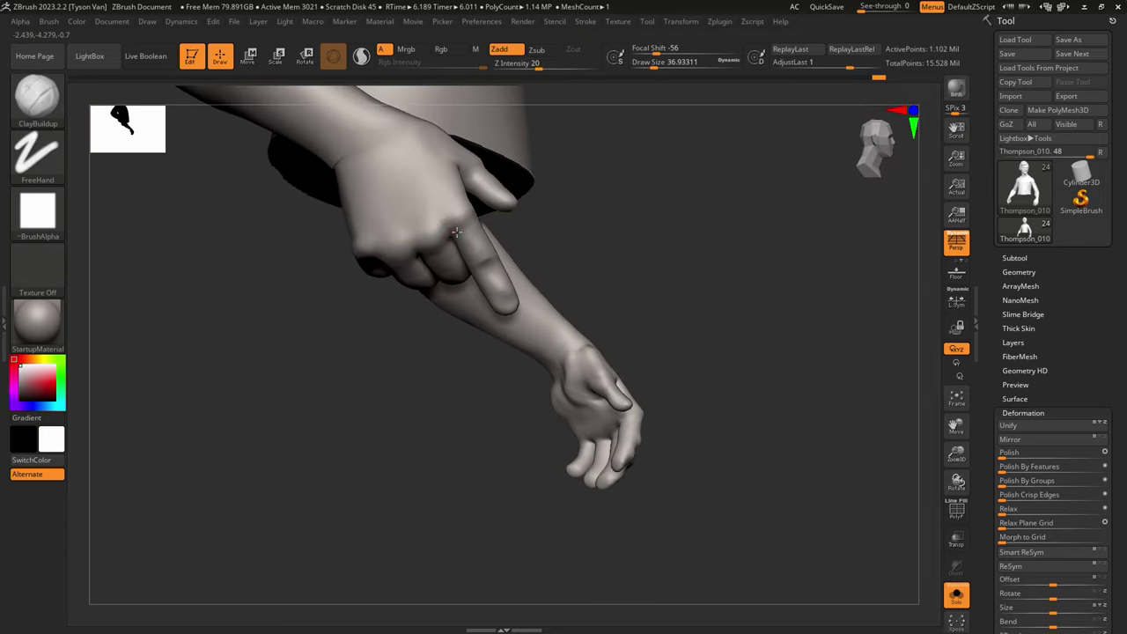
ctrl+right_drag(394, 156, 493, 218)
mouse_move(473, 223)
mouse_down()
mouse_move(492, 219)
mouse_move(469, 178)
mouse_up()
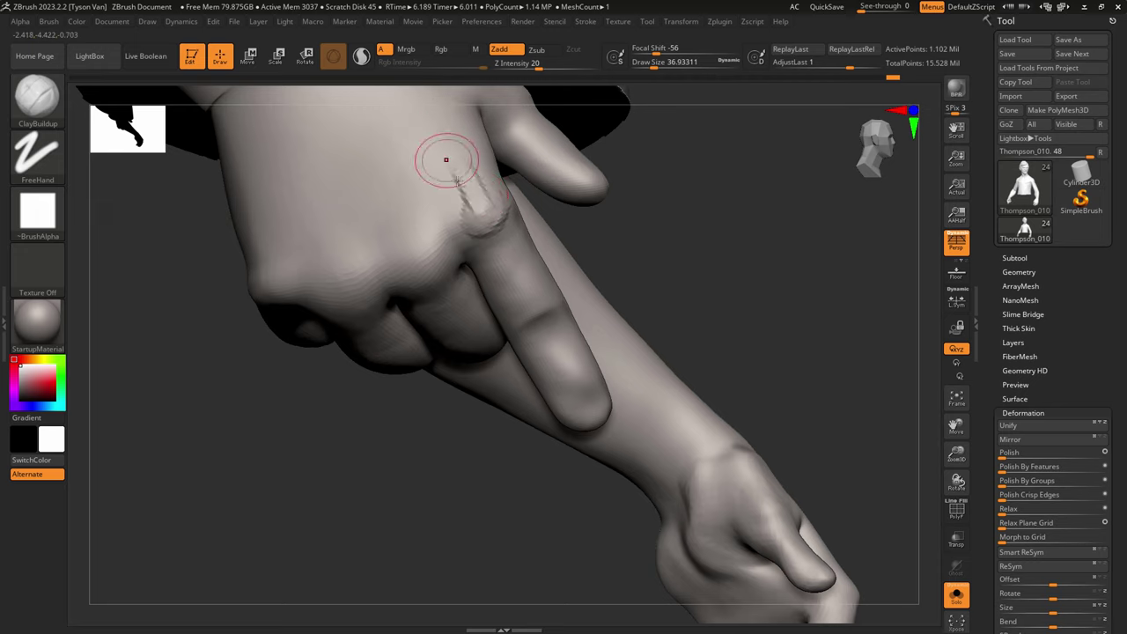
alt+right_drag(427, 255, 470, 356)
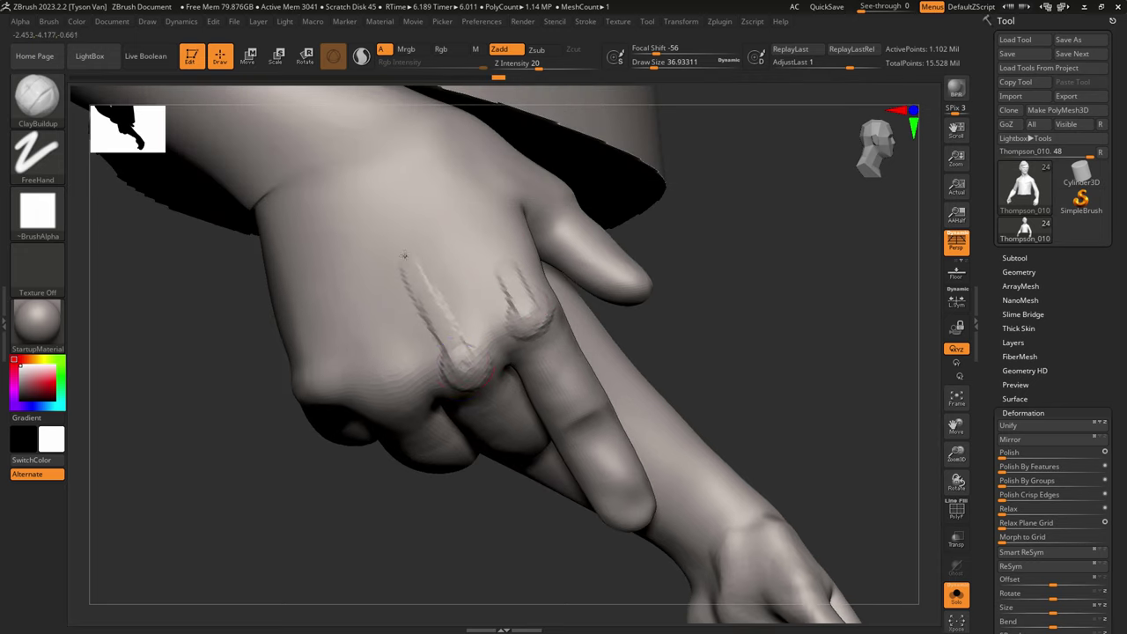
shift+drag(404, 256, 405, 271)
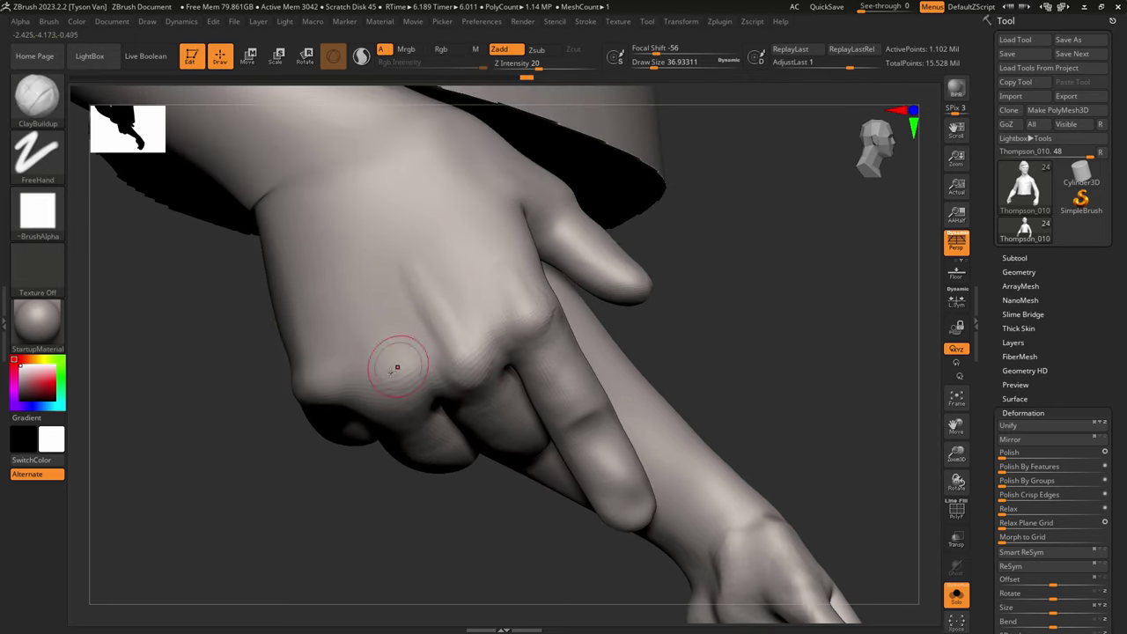
Step: Sculpt the ring and little finger knuckles of the pointing hand with tendons running toward the wrist, and smooth them
mouse_move(395, 364)
mouse_down()
mouse_move(369, 396)
mouse_move(384, 385)
mouse_move(355, 283)
mouse_up()
right_drag(364, 386, 358, 384)
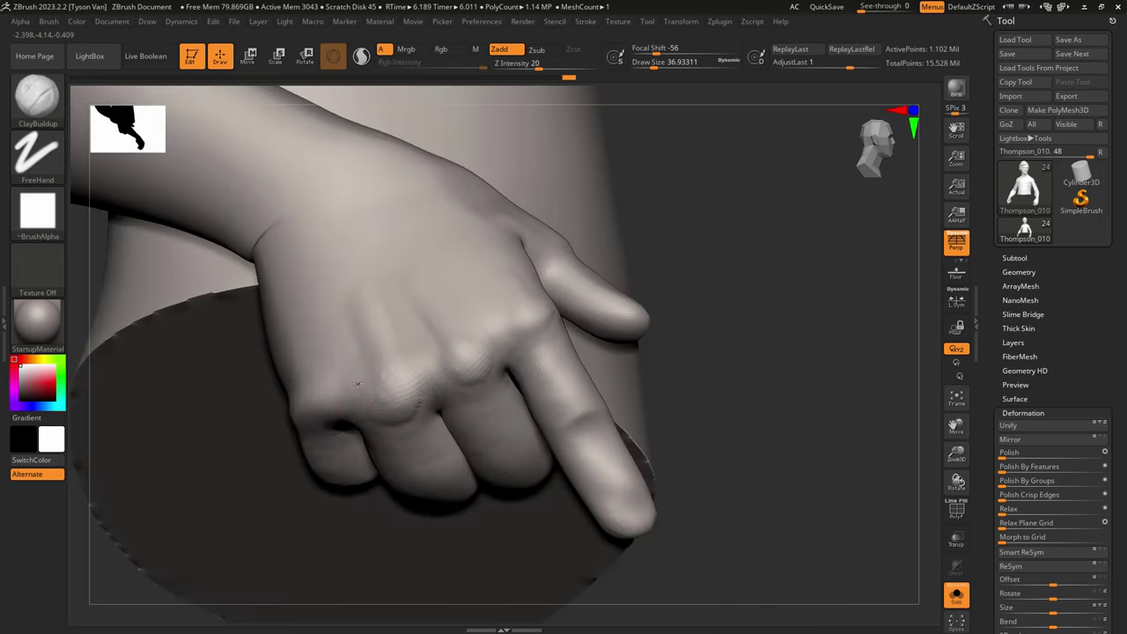
drag(350, 408, 334, 317)
drag(339, 352, 319, 406)
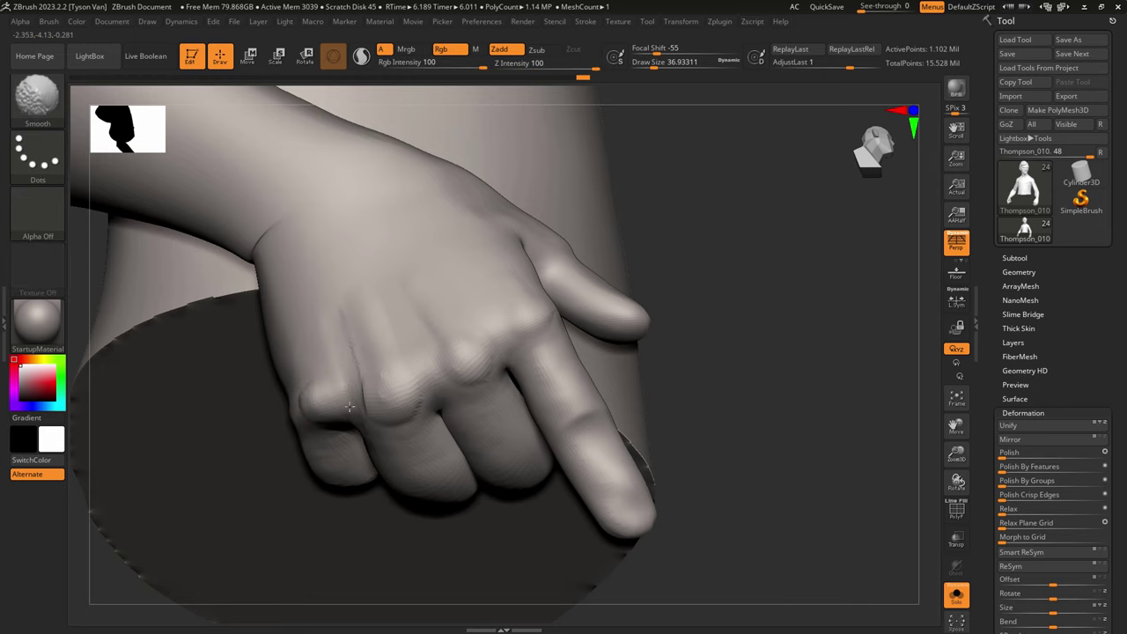
Step: Reshape the curled fingers of the pointing hand with the SnakeHook brush, using a Draw Size of about 104 or larger
mouse_move(365, 303)
right_down()
mouse_move(348, 317)
mouse_move(379, 422)
right_up()
key(b)
key(s)
key(h)
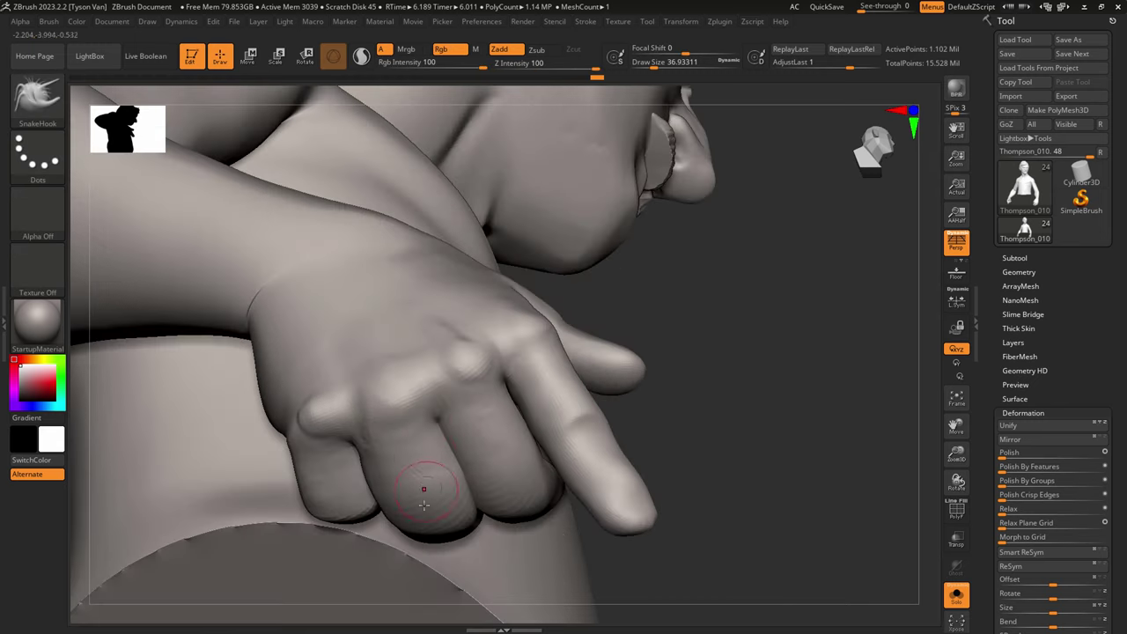
key(s)
drag(395, 519, 391, 497)
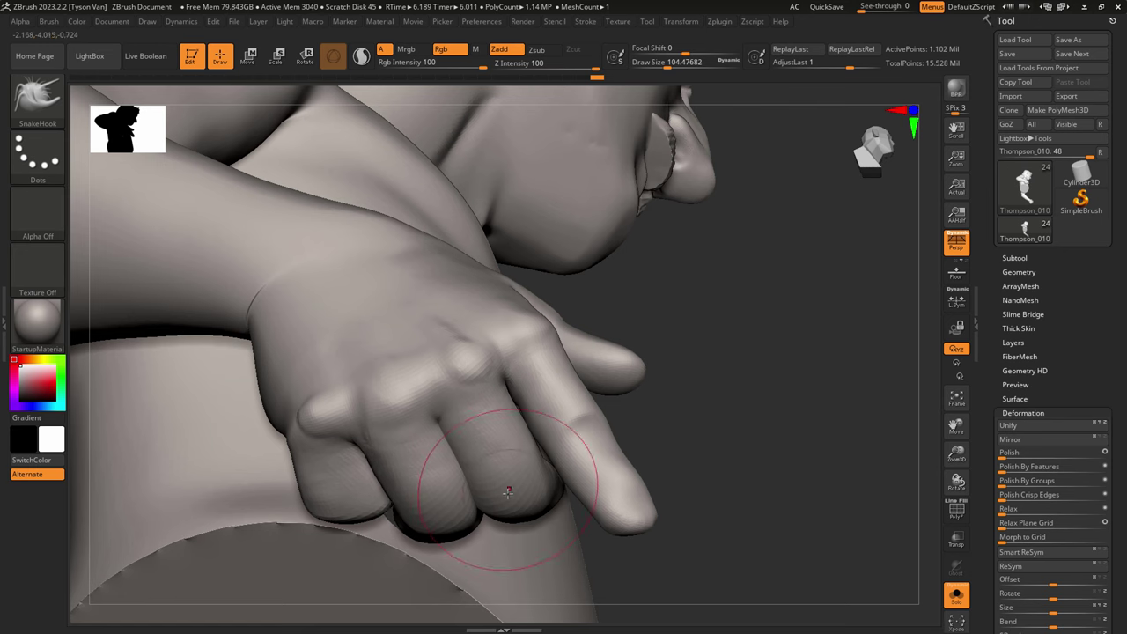
key(s)
drag(510, 496, 491, 483)
mouse_move(558, 453)
mouse_down()
mouse_move(551, 445)
mouse_move(569, 447)
mouse_up()
key(s)
Step: Adjust the tip of the extended index finger with the Move Topological brush at a Draw Size of about 62
key(b)
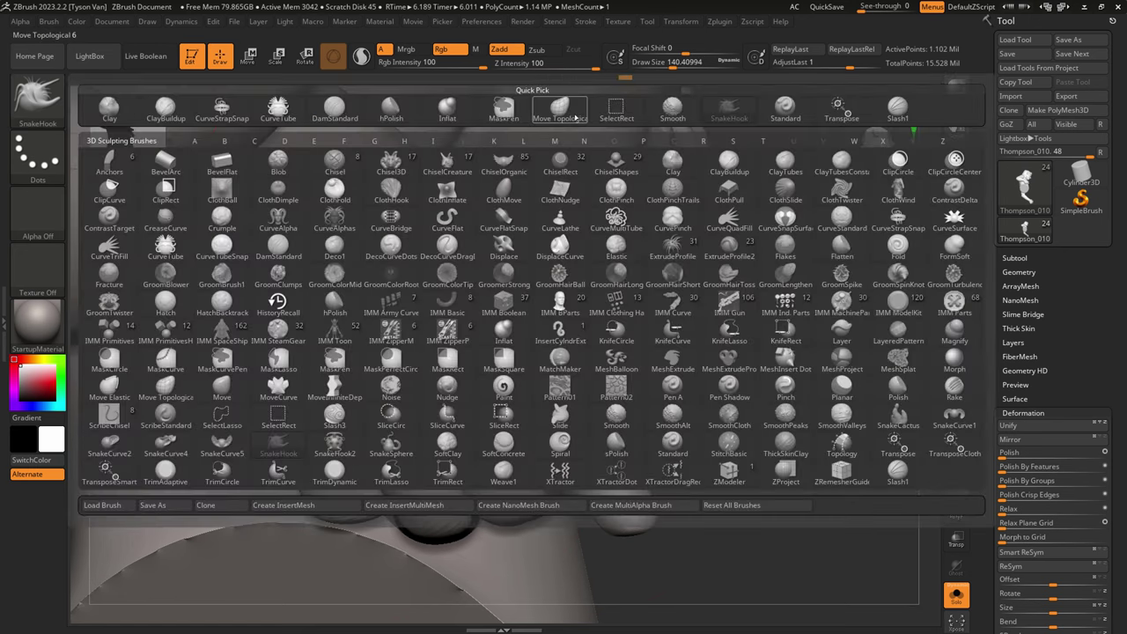
key(m)
key(t)
right_drag(646, 484, 641, 513)
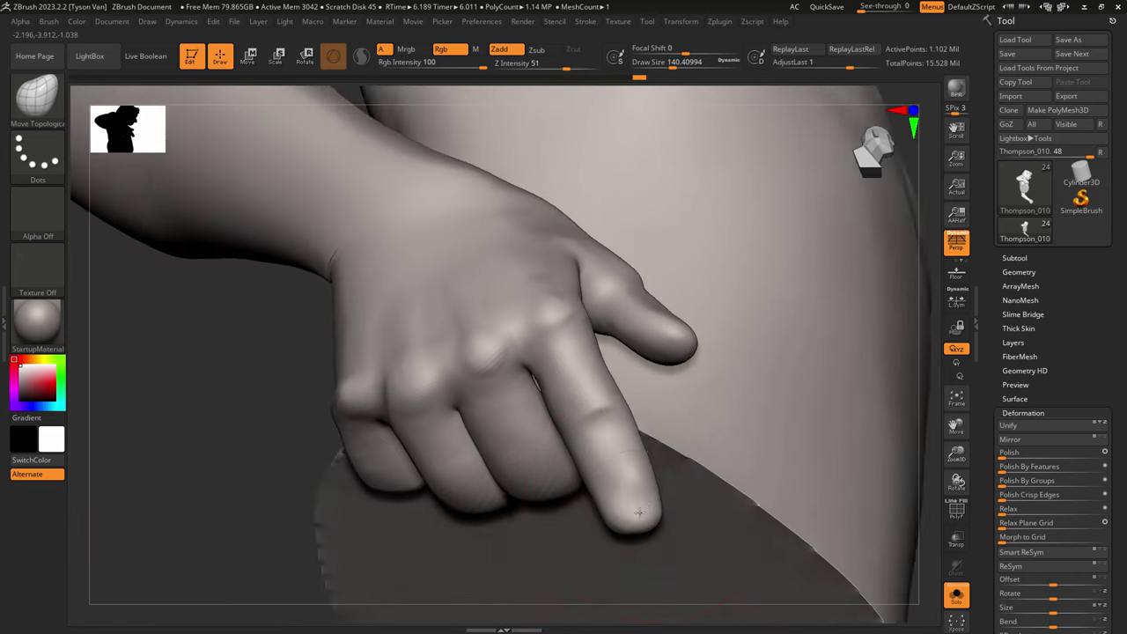
key(s)
mouse_move(646, 503)
mouse_down()
mouse_move(632, 502)
mouse_move(643, 516)
mouse_move(619, 532)
mouse_up()
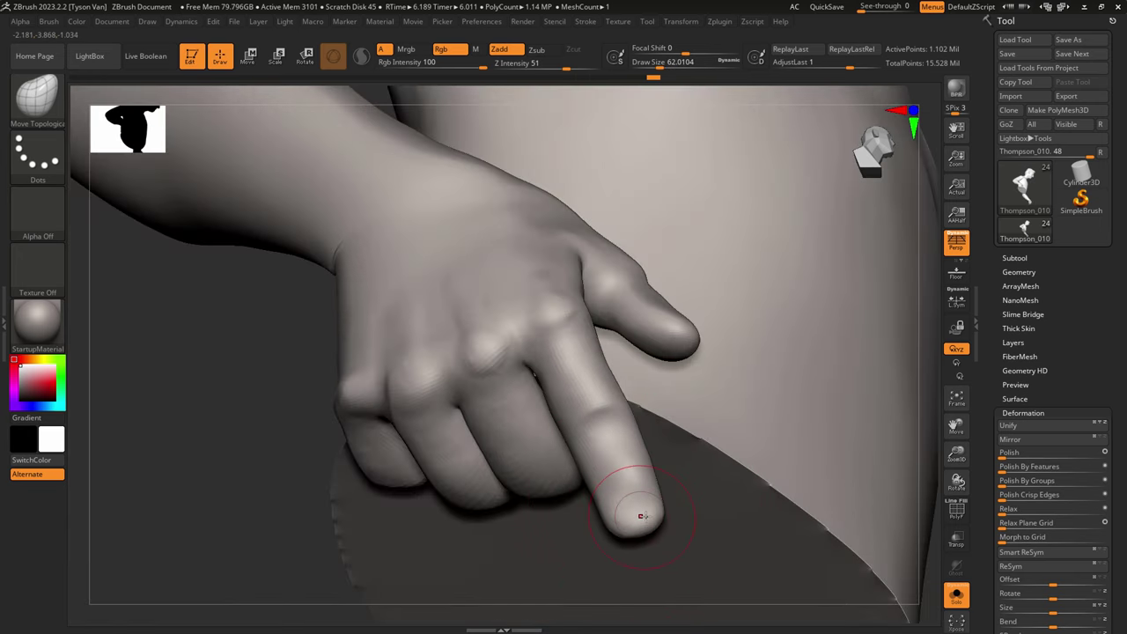
Step: Refine the shape of the curled middle and ring fingers with Move Topological at a Draw Size of about 74
right_drag(572, 472, 607, 462)
key(s)
drag(498, 483, 508, 484)
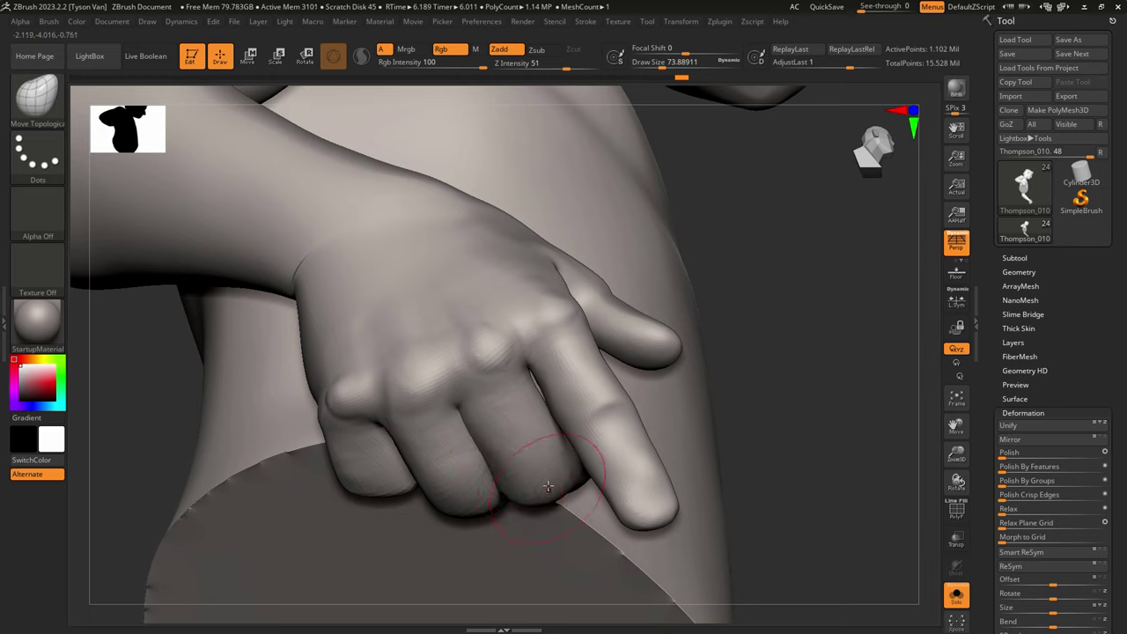
key(s)
drag(547, 485, 571, 463)
key(shift)
Step: Show the other subtools and shift the hand and index finger against the gun with a large SnakeHook brush, about 379 in size
click(956, 595)
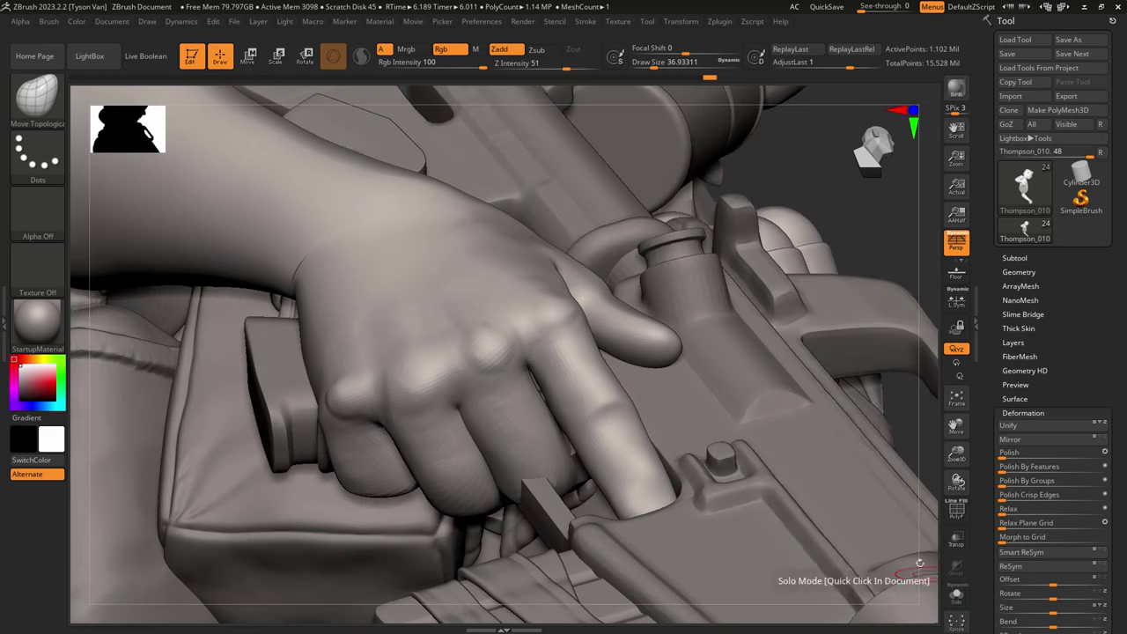
key(s)
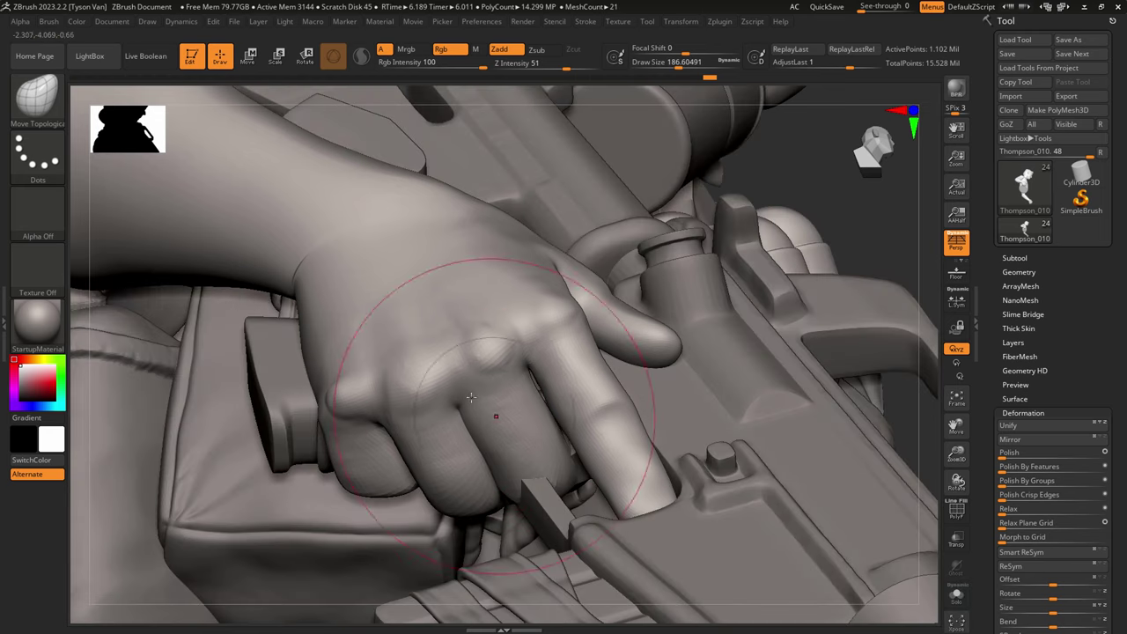
click(29, 103)
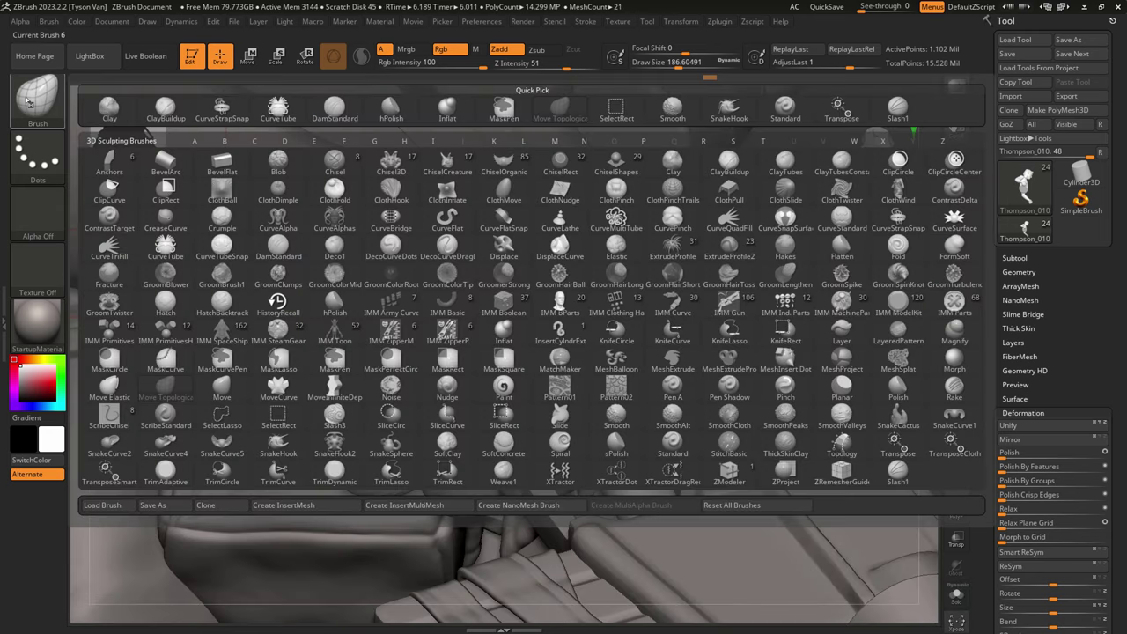
click(736, 109)
key(s)
mouse_move(530, 433)
mouse_down()
mouse_move(593, 428)
mouse_move(545, 408)
mouse_up()
key(s)
mouse_move(517, 483)
mouse_down()
mouse_move(498, 483)
mouse_move(500, 506)
mouse_up()
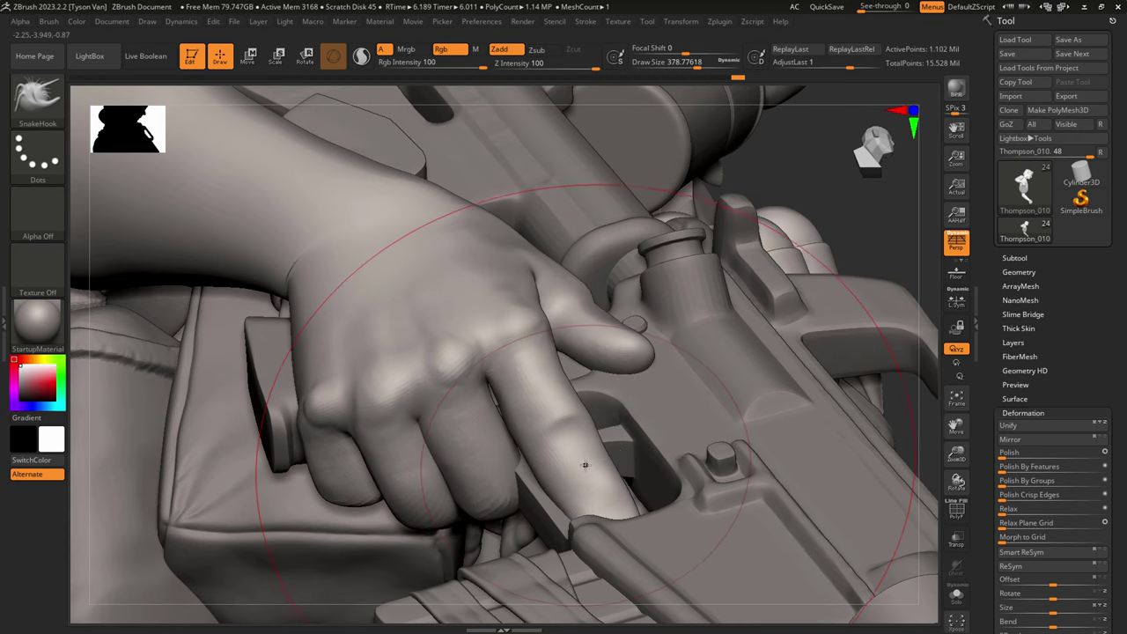
key(s)
mouse_move(587, 466)
mouse_down()
mouse_move(564, 467)
mouse_move(593, 466)
mouse_up()
Step: Isolate the body again, mask the extended index finger and invert the mask so only that finger is editable
right_drag(669, 242, 757, 203)
click(956, 595)
right_drag(529, 388, 577, 519)
key(s)
drag(587, 446, 572, 445)
mouse_move(544, 396)
ctrl+mouse_down()
mouse_move(581, 463)
mouse_move(567, 432)
ctrl+mouse_up()
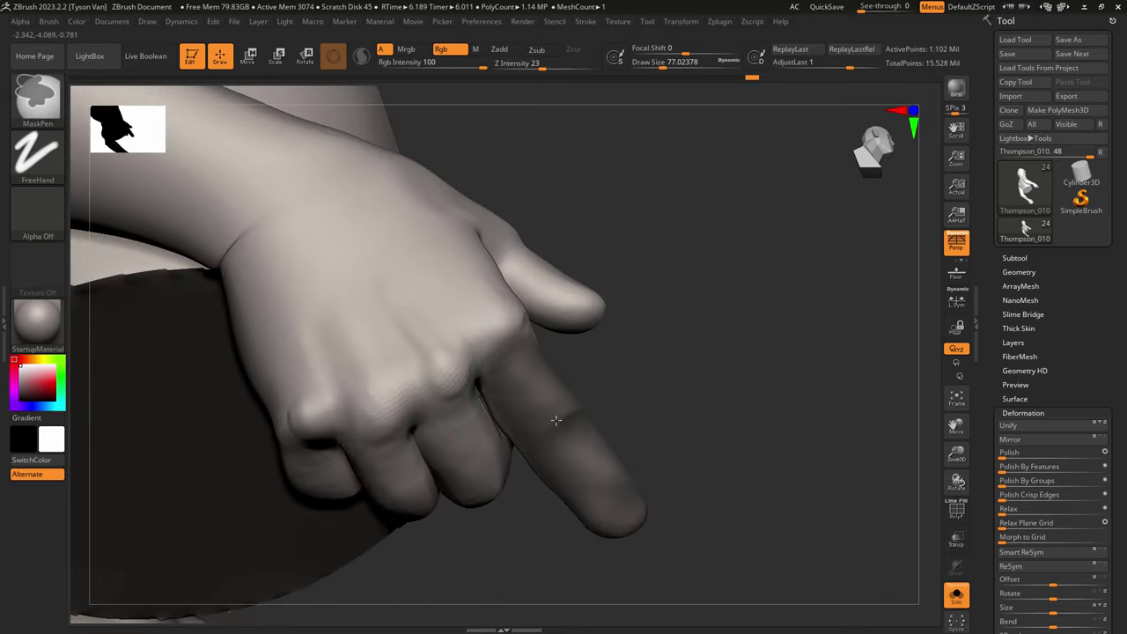
ctrl+click(692, 452)
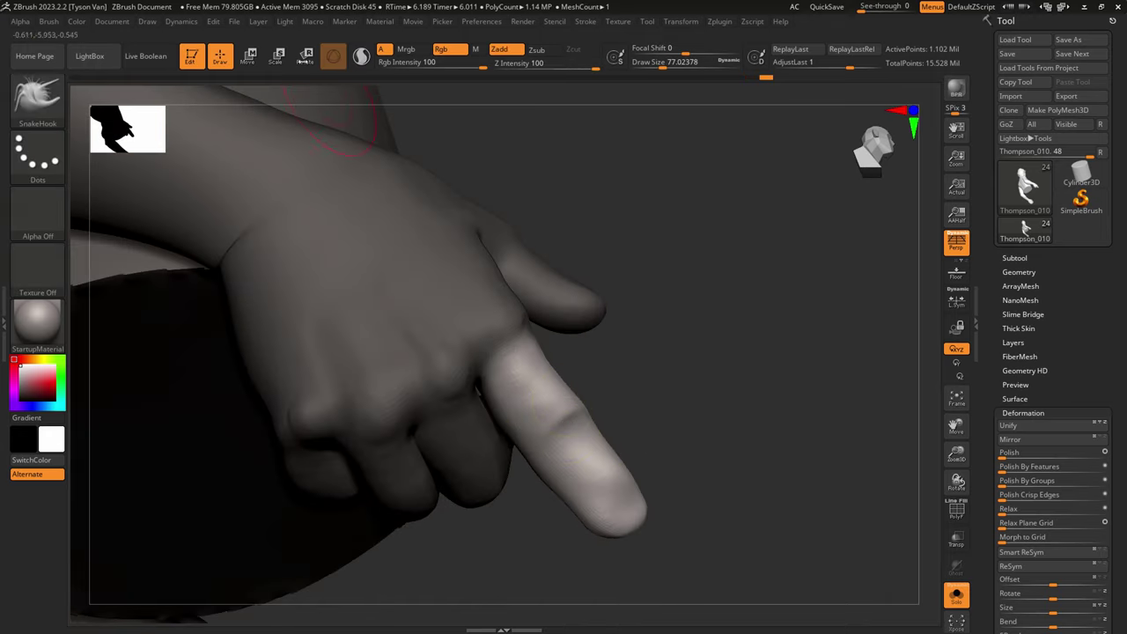
Step: Set up a Rotate transpose line along the index finger from its knuckle to the fingertip
click(305, 60)
click(332, 57)
drag(508, 345, 621, 507)
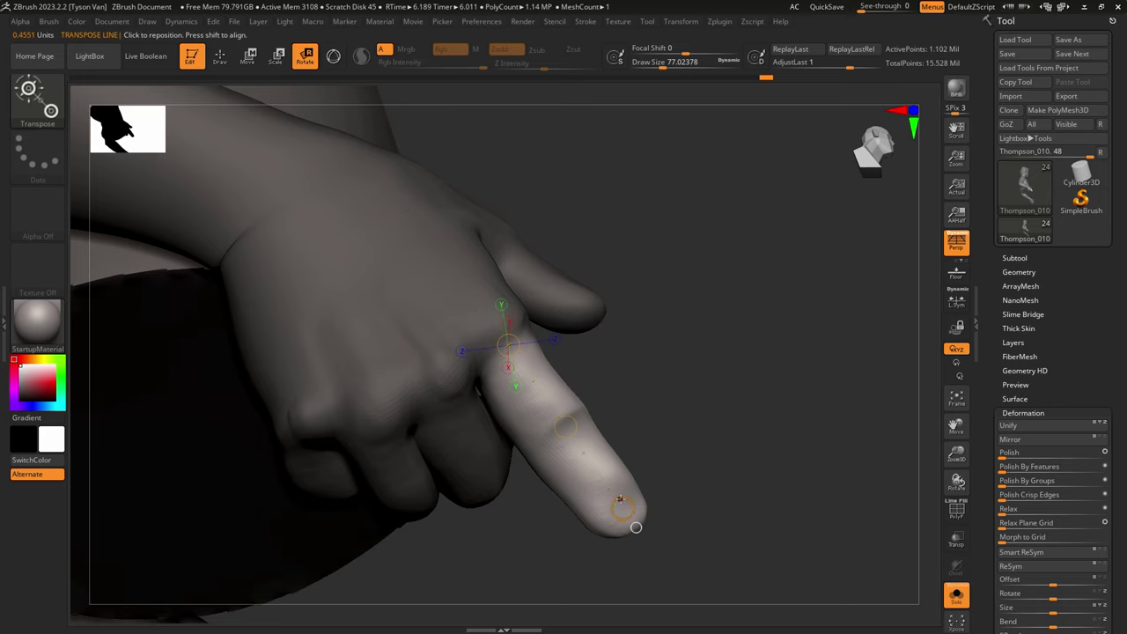
right_drag(623, 497, 653, 451)
Step: Undo the trial rotation, refine and blur the mask around the index finger, and rotate the finger outward from its knuckle
drag(641, 499, 655, 491)
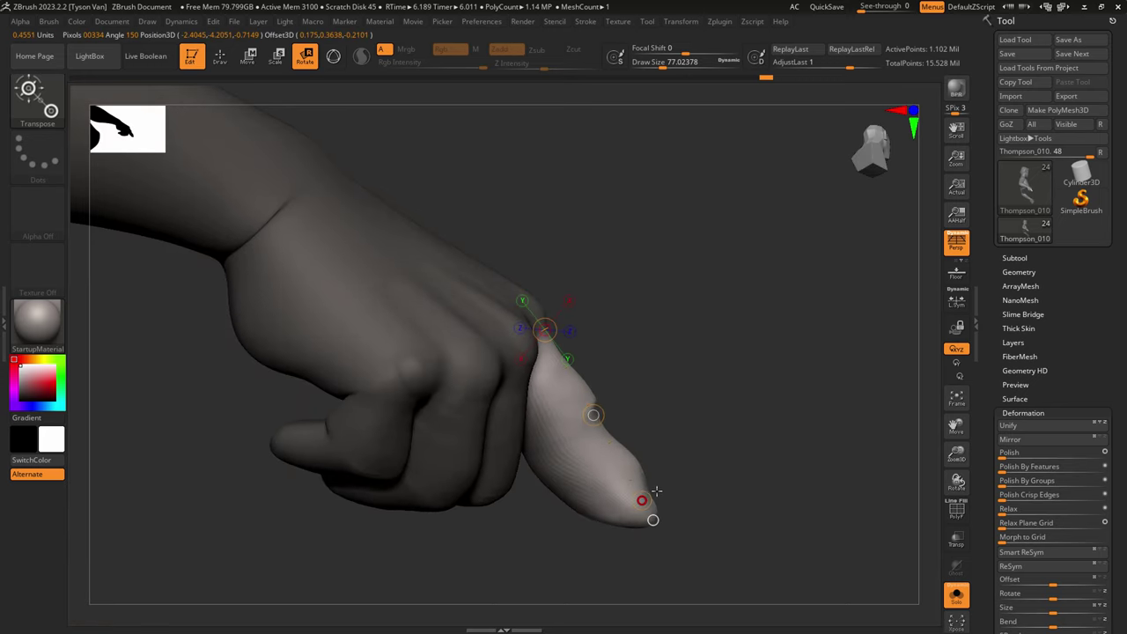
key(ctrl+z)
ctrl+alt+drag(539, 567, 650, 435)
ctrl+alt+drag(546, 465, 579, 406)
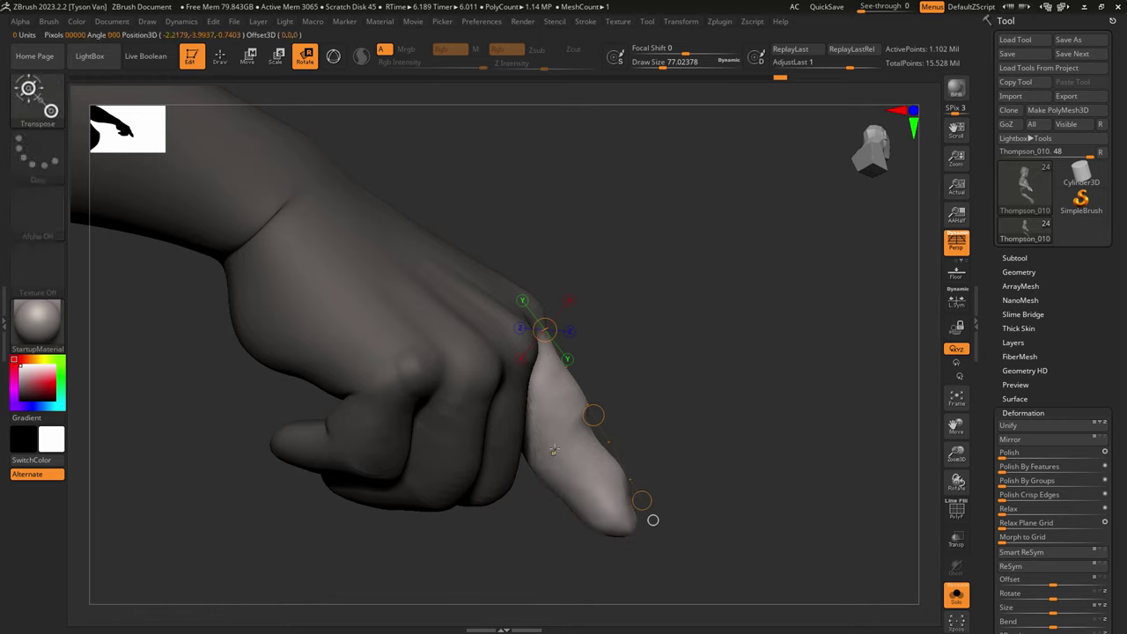
ctrl+click(570, 449)
mouse_move(642, 499)
mouse_down()
mouse_move(659, 474)
mouse_move(623, 457)
mouse_up()
Step: Reshape the index fingertip with SnakeHook at a Draw Size of about 87 and clear the mask
key(q)
key(s)
click(654, 473)
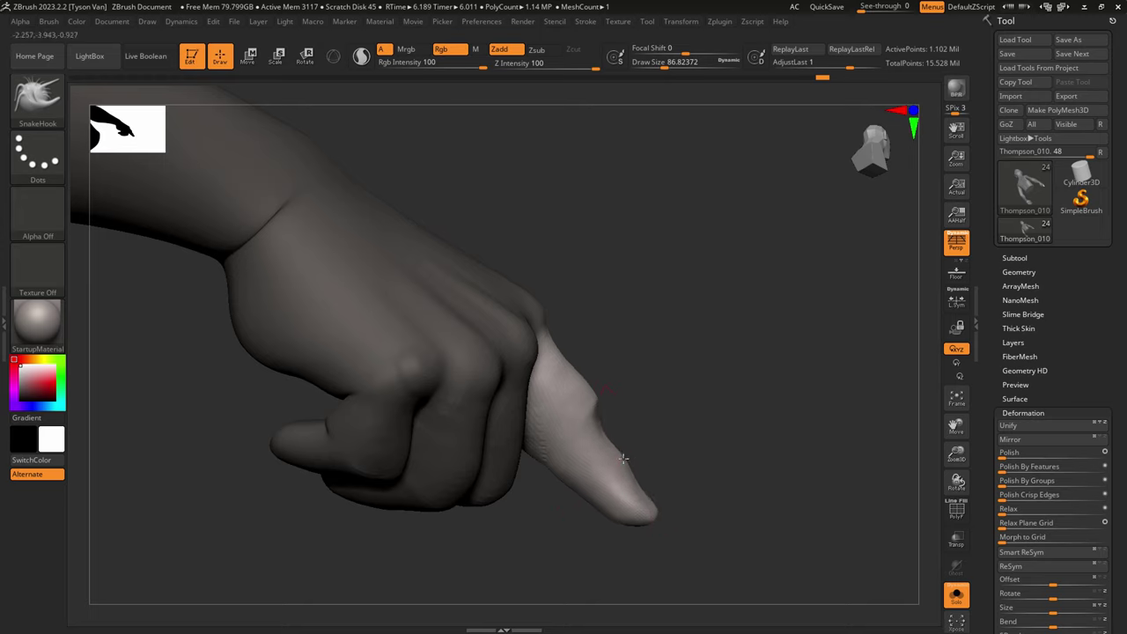
drag(609, 514, 606, 524)
right_drag(607, 512, 543, 492)
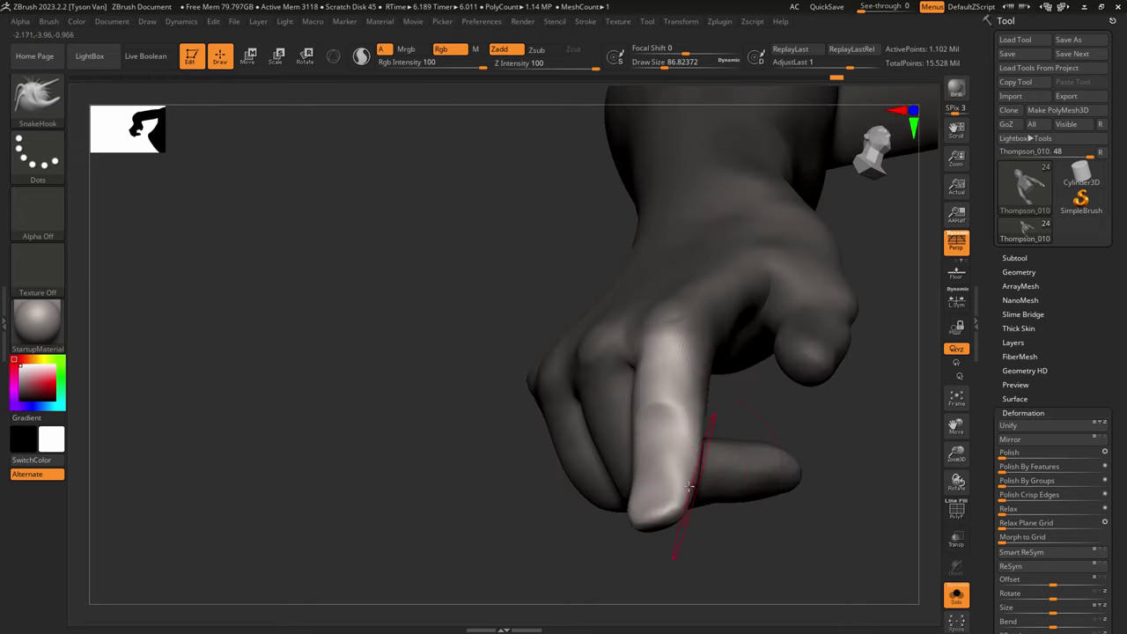
mouse_move(695, 452)
right_down()
mouse_move(712, 528)
mouse_move(569, 535)
mouse_move(577, 498)
mouse_move(319, 581)
mouse_move(266, 576)
right_up()
ctrl+drag(269, 510, 335, 474)
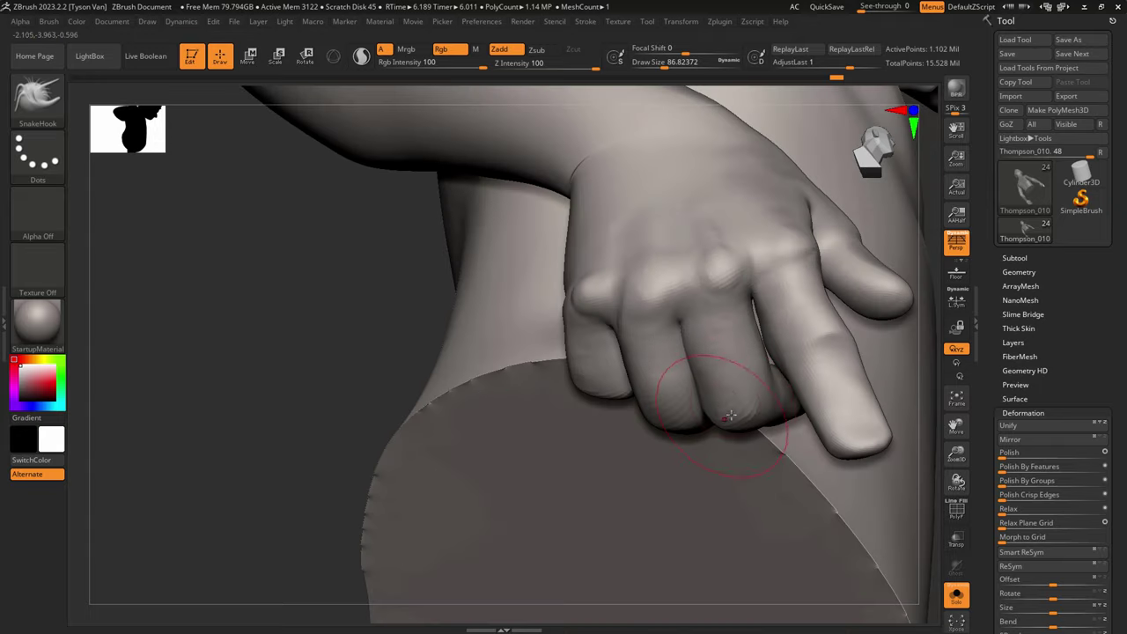
Step: Adjust the silhouettes of the curled middle, ring and little fingers with SnakeHook and smooth the little finger side
drag(687, 350, 697, 337)
key(s)
mouse_move(697, 379)
mouse_down()
mouse_move(666, 390)
mouse_move(651, 431)
mouse_up()
drag(753, 416, 757, 412)
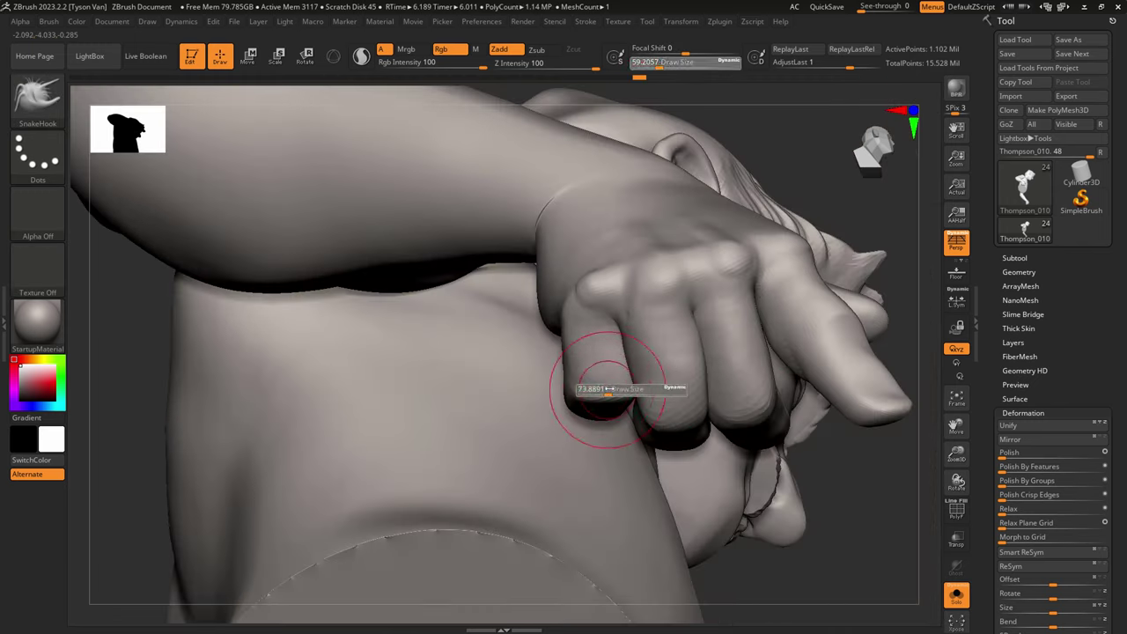
key(shift)
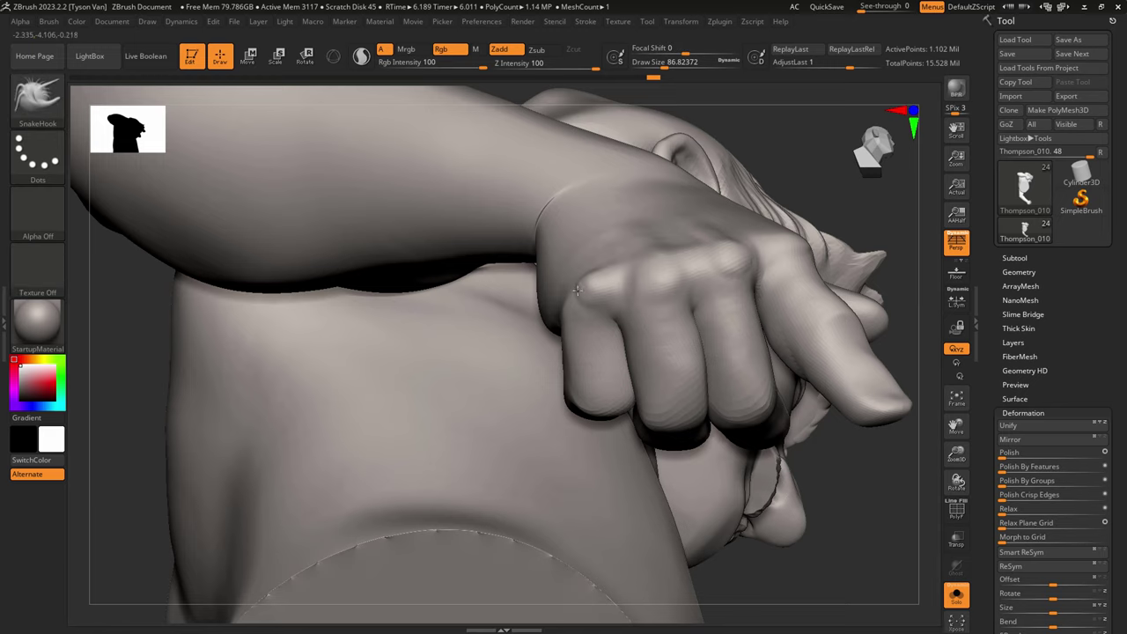
mouse_move(566, 322)
mouse_down()
mouse_move(587, 329)
mouse_move(576, 340)
mouse_move(585, 394)
mouse_up()
Step: Refine the index finger around its middle joint with SnakeHook at a Draw Size of about 49 and smooth it
mouse_move(607, 388)
right_down()
mouse_move(699, 382)
mouse_move(675, 437)
mouse_move(641, 387)
right_up()
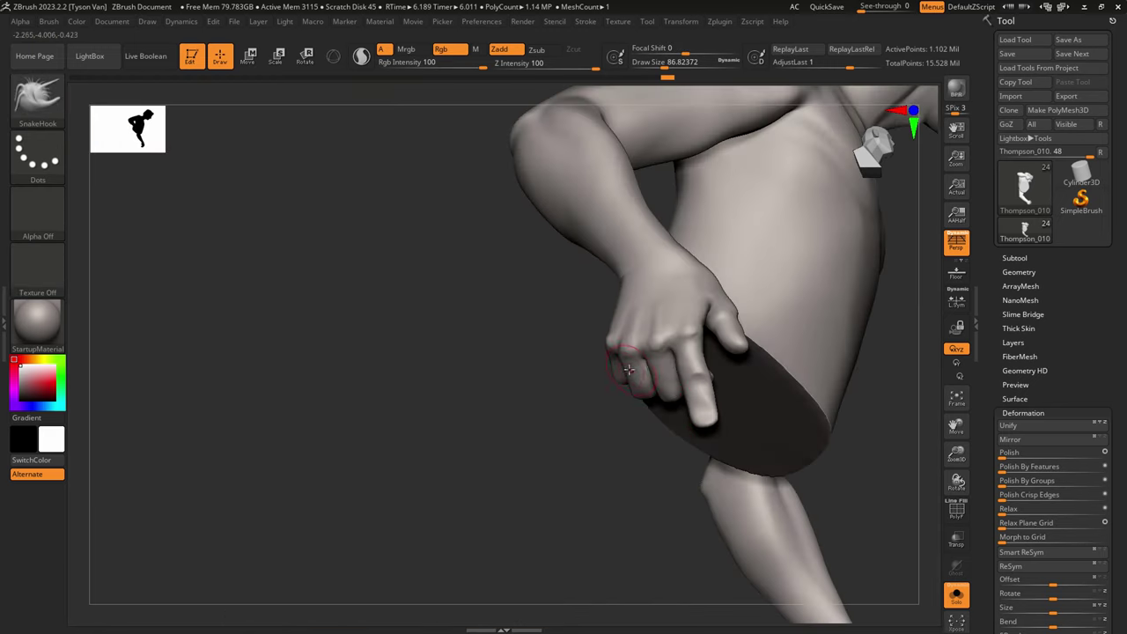
key(shift)
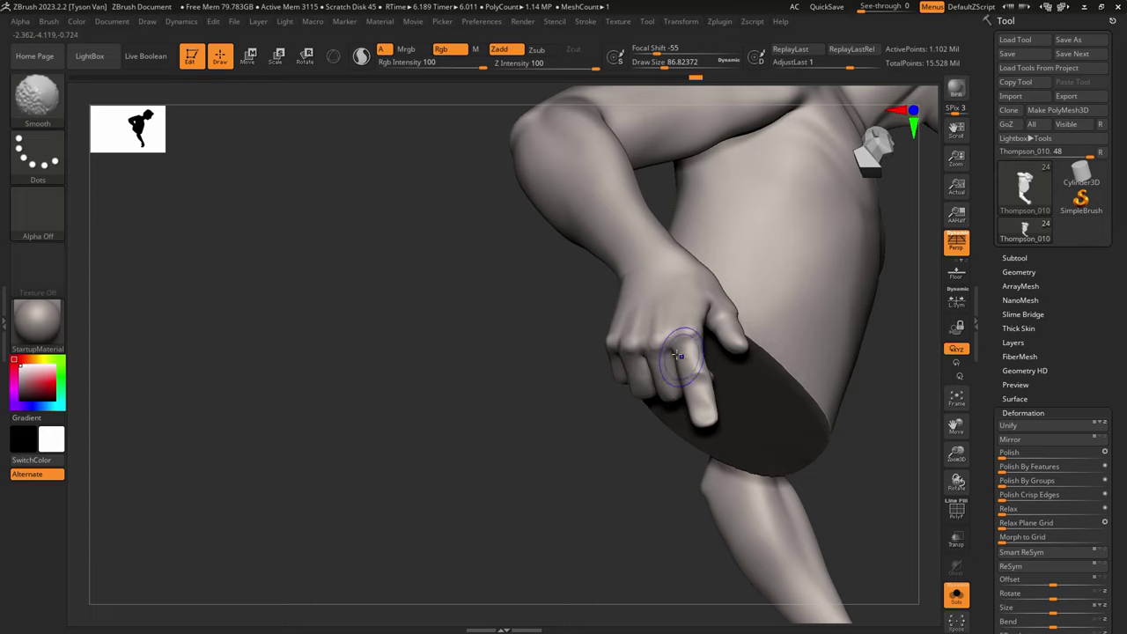
right_drag(695, 356, 726, 334)
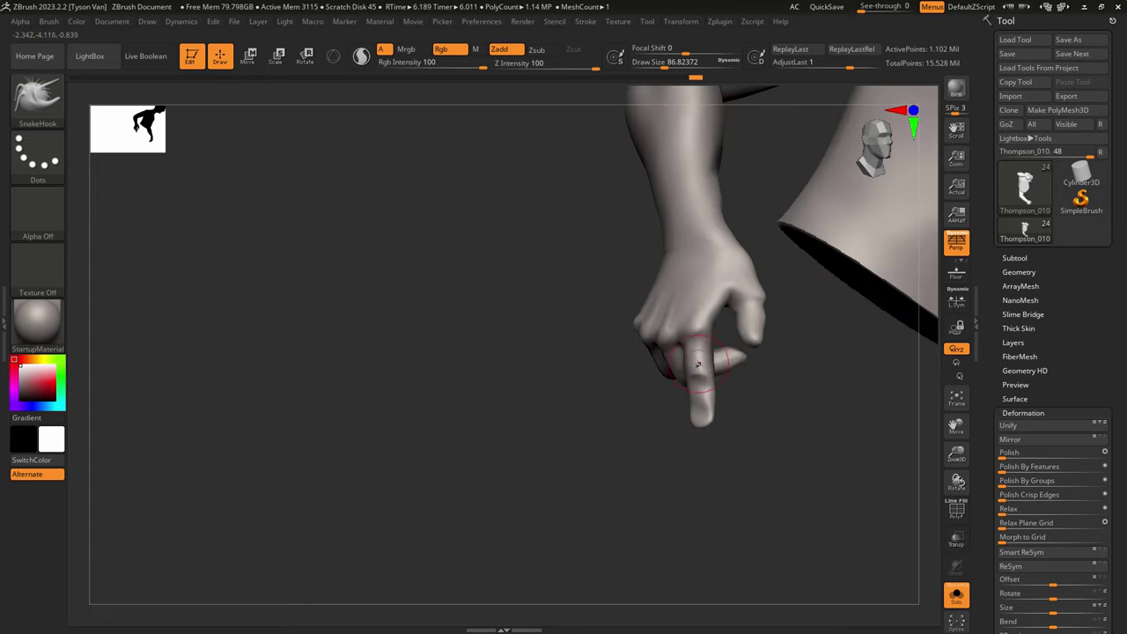
key(s)
drag(696, 370, 687, 370)
drag(695, 367, 693, 377)
key(shift)
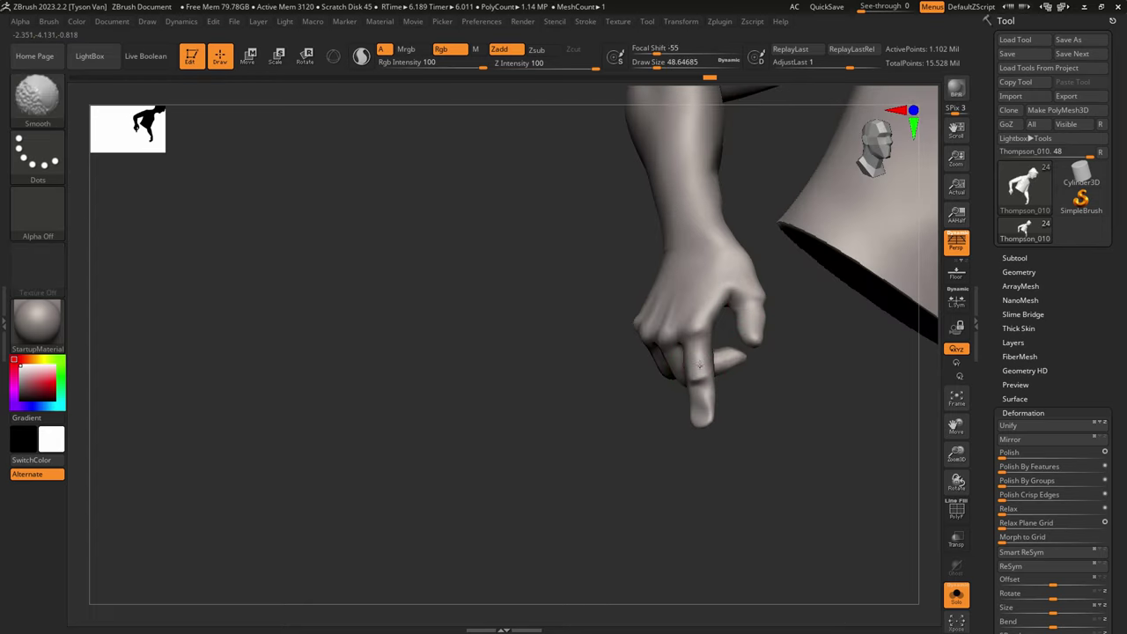
Step: Reshape and smooth the back of the hand and the outer wrist, reducing the Draw Size to about 56 for the wrist
right_drag(707, 356, 679, 327)
key(s)
mouse_move(679, 324)
mouse_down()
mouse_move(689, 322)
mouse_move(651, 262)
mouse_up()
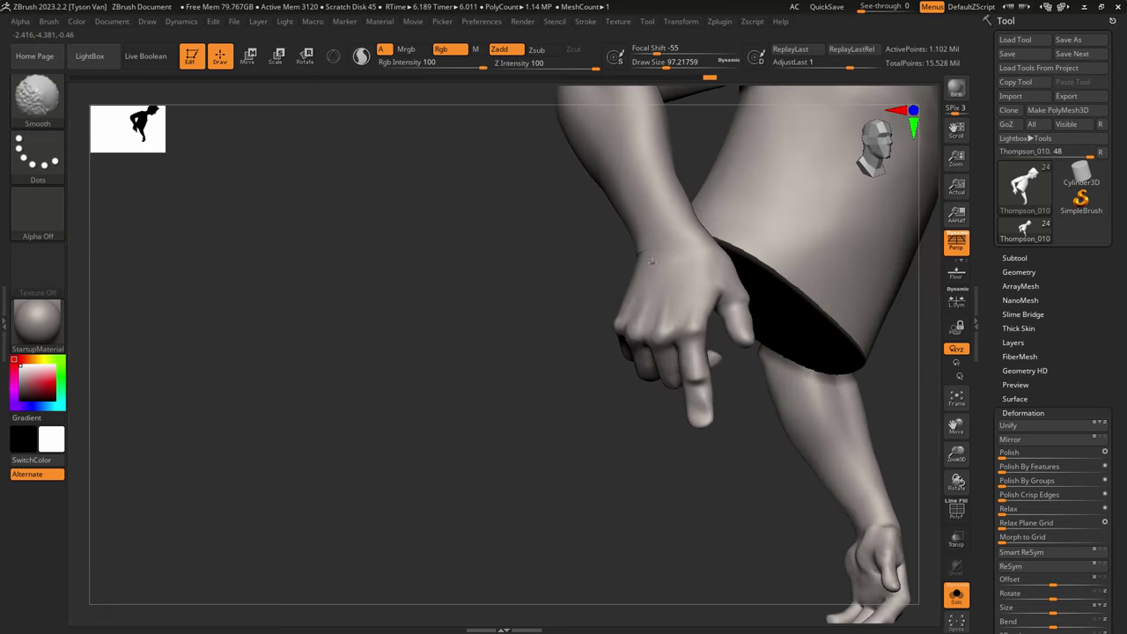
right_drag(649, 262, 644, 249)
key(s)
drag(644, 245, 629, 243)
key(s)
key(shift)
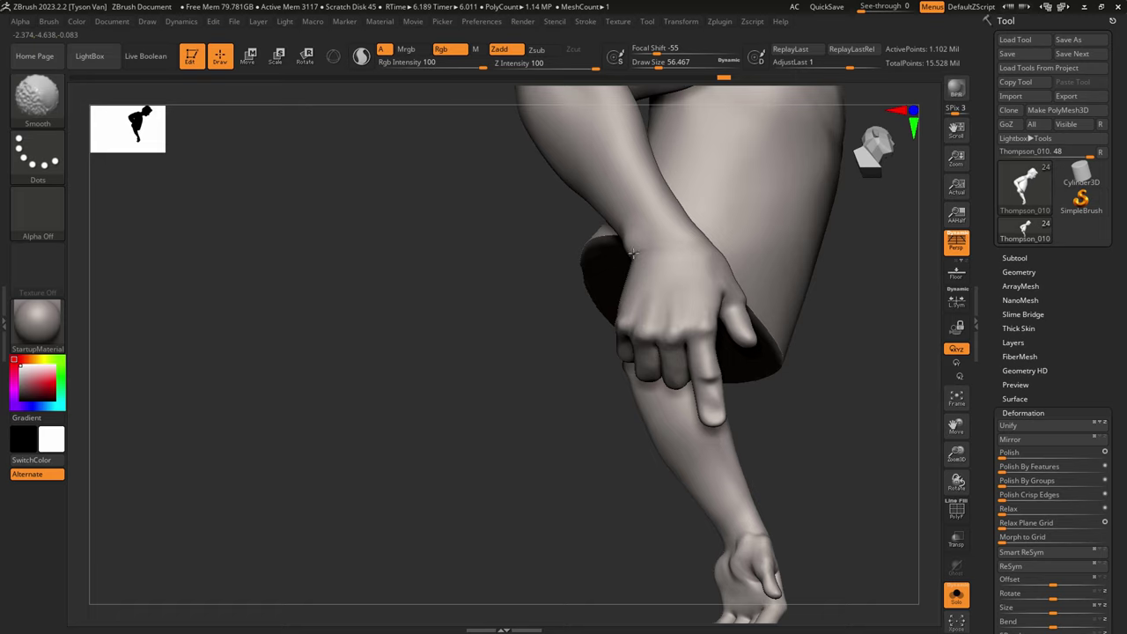
Step: Smooth the wrist above the gun hand at a Draw Size of about 101
mouse_move(651, 237)
right_down()
mouse_move(697, 230)
mouse_move(666, 246)
right_up()
key(s)
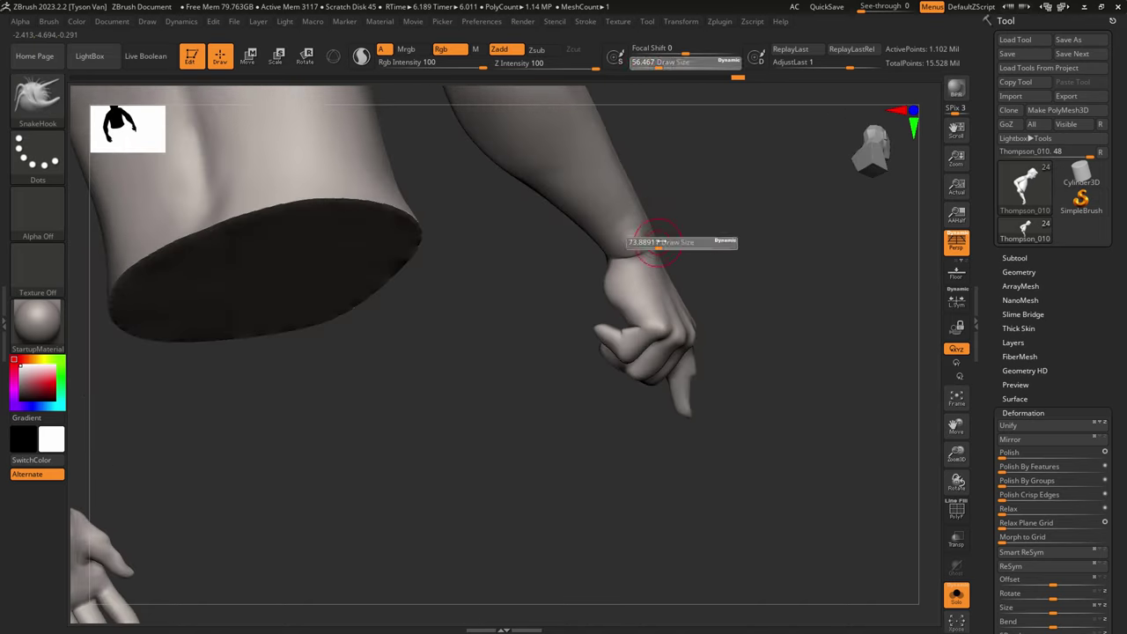
drag(660, 246, 668, 246)
ctrl+right_drag(594, 243, 658, 234)
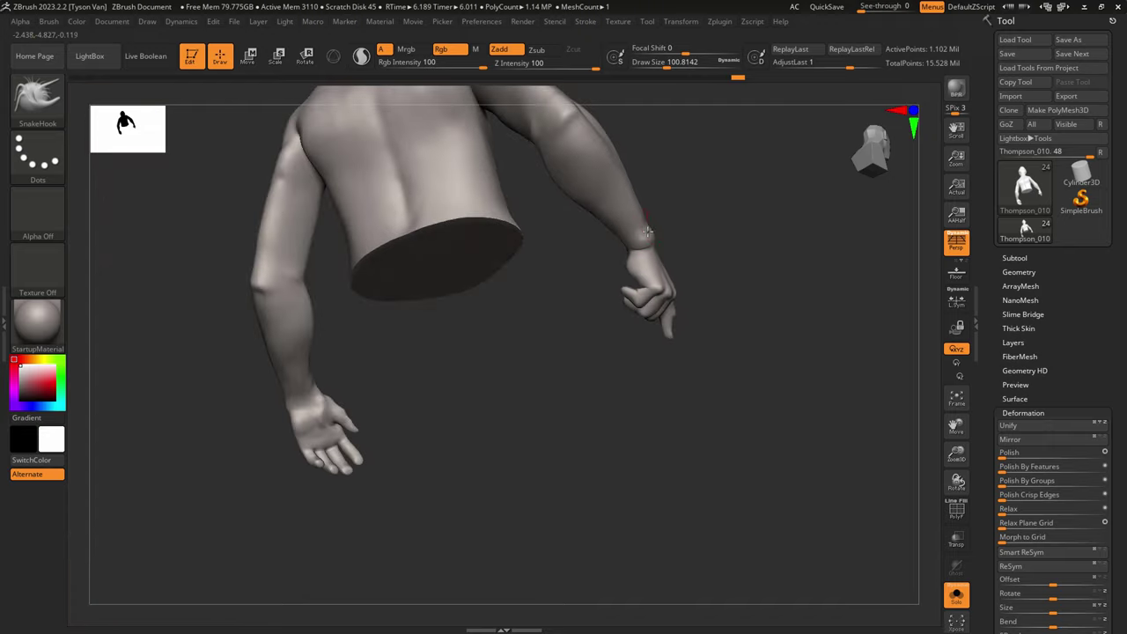
shift+drag(650, 229, 660, 215)
mouse_move(648, 238)
right_down()
mouse_move(634, 231)
mouse_move(663, 236)
mouse_move(655, 253)
right_up()
shift+drag(654, 252, 641, 262)
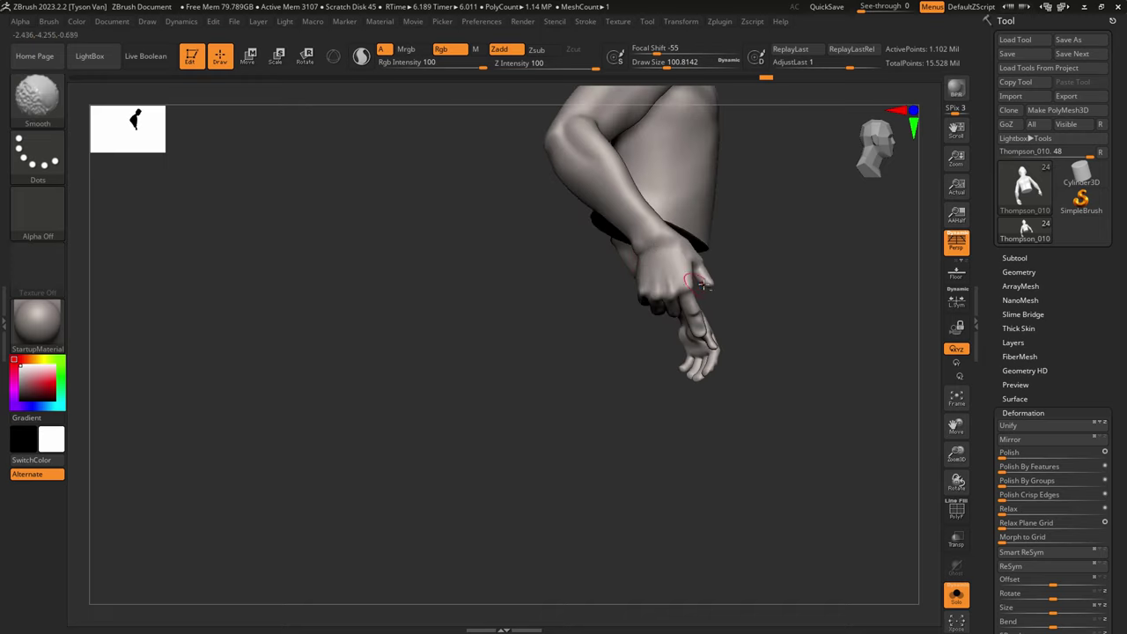
Step: Adjust the thumb's shape on the gun hand with the Move Topological brush
mouse_move(704, 283)
right_down()
mouse_move(698, 262)
mouse_move(693, 281)
mouse_move(701, 294)
mouse_move(711, 265)
mouse_move(701, 291)
mouse_move(718, 299)
right_up()
ctrl+right_drag(372, 337, 387, 451)
click(41, 107)
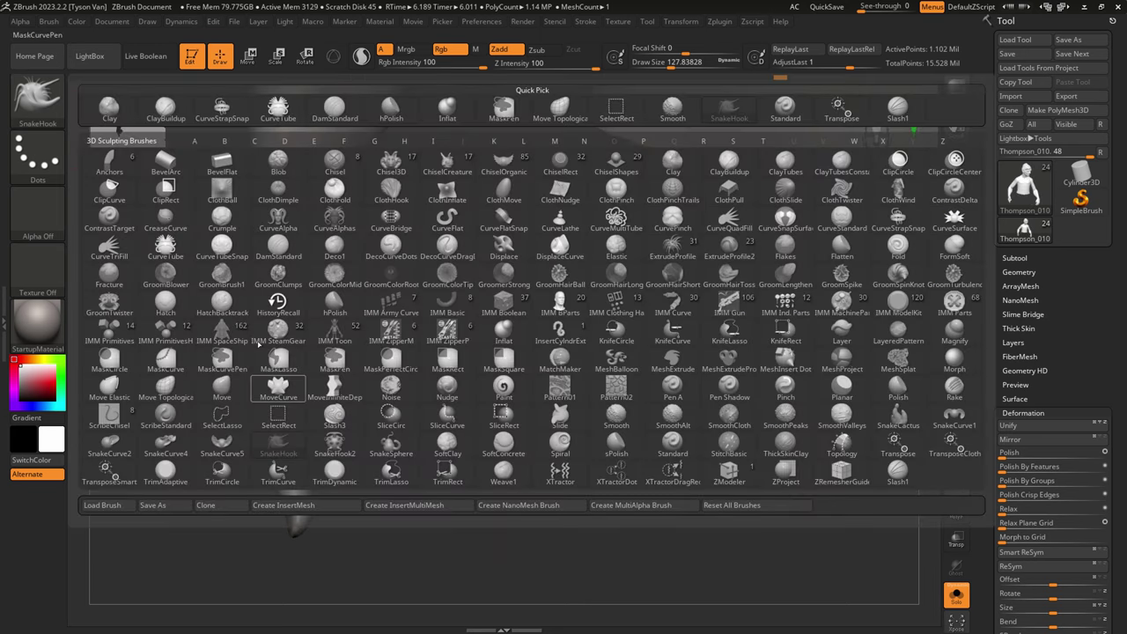
click(560, 110)
key(s)
drag(314, 378, 346, 383)
drag(338, 333, 345, 334)
right_drag(345, 335, 295, 345)
mouse_move(336, 387)
mouse_down()
mouse_move(374, 387)
mouse_move(337, 374)
mouse_up()
key(s)
key(s)
drag(330, 372, 339, 371)
Step: Refine the palm and thumb base with Move Topological at a Draw Size of about 94 and smooth the palm
right_drag(340, 371, 377, 363)
key(s)
mouse_move(374, 345)
mouse_down()
mouse_move(408, 310)
mouse_move(418, 314)
mouse_up()
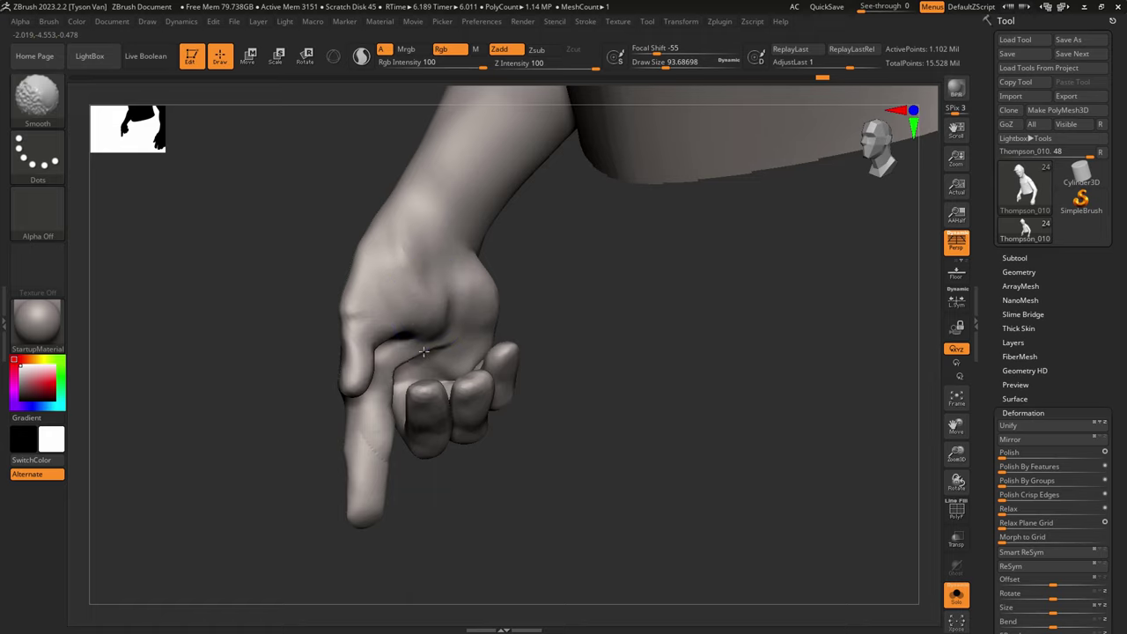
mouse_move(410, 350)
shift+mouse_down()
mouse_move(414, 361)
mouse_move(451, 363)
shift+mouse_up()
right_drag(428, 343, 460, 334)
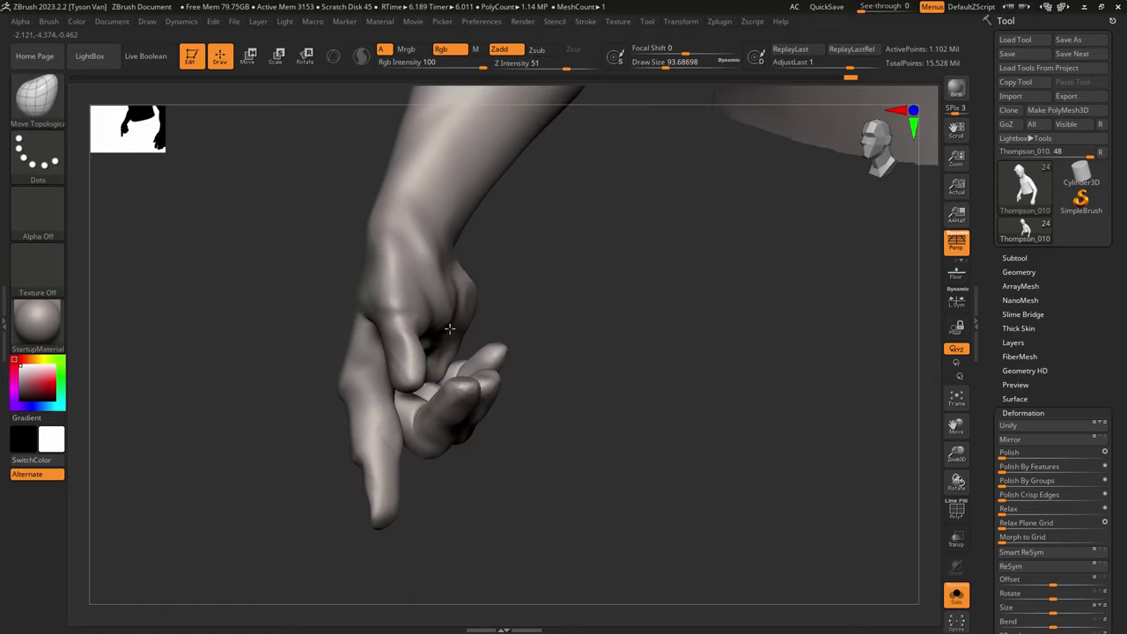
drag(435, 267, 443, 272)
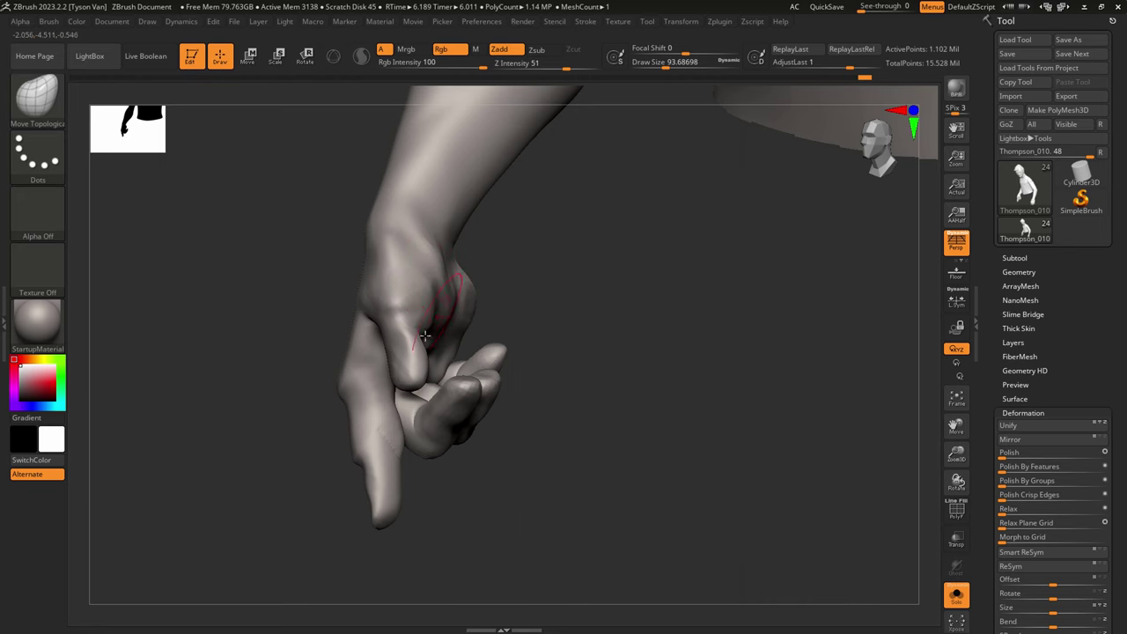
drag(402, 380, 407, 382)
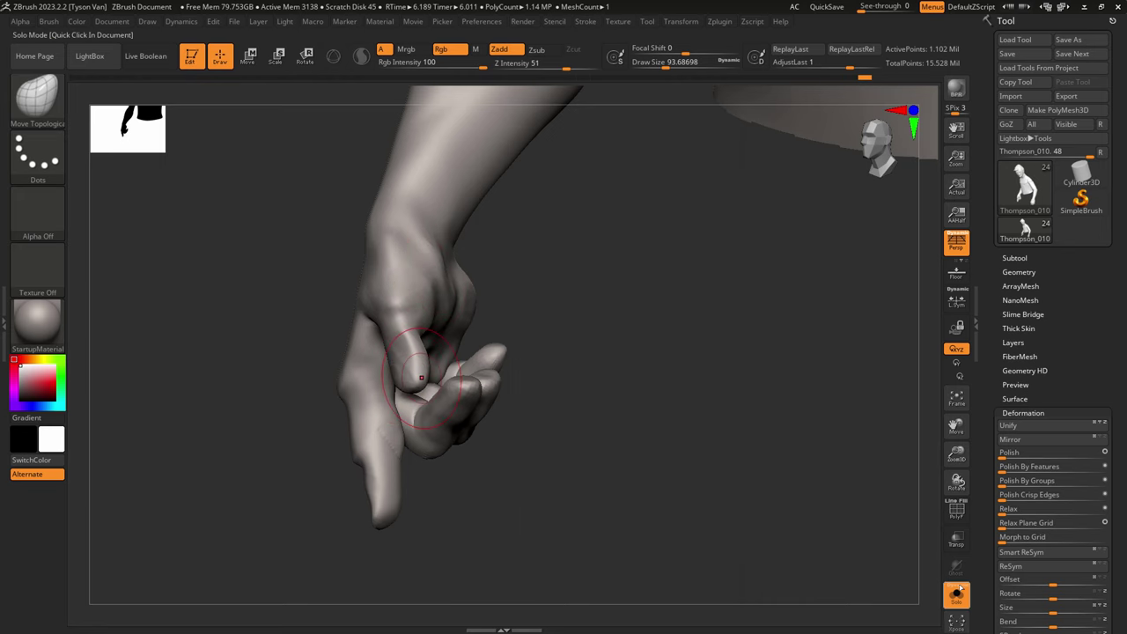
Step: Check the hand against the gun, then mask the thumb and its base with MaskPen in Solo mode
click(960, 588)
right_drag(470, 353, 440, 361)
click(957, 601)
right_drag(461, 402, 500, 377)
mouse_move(384, 279)
ctrl+mouse_down()
mouse_move(374, 278)
mouse_move(416, 349)
ctrl+mouse_up()
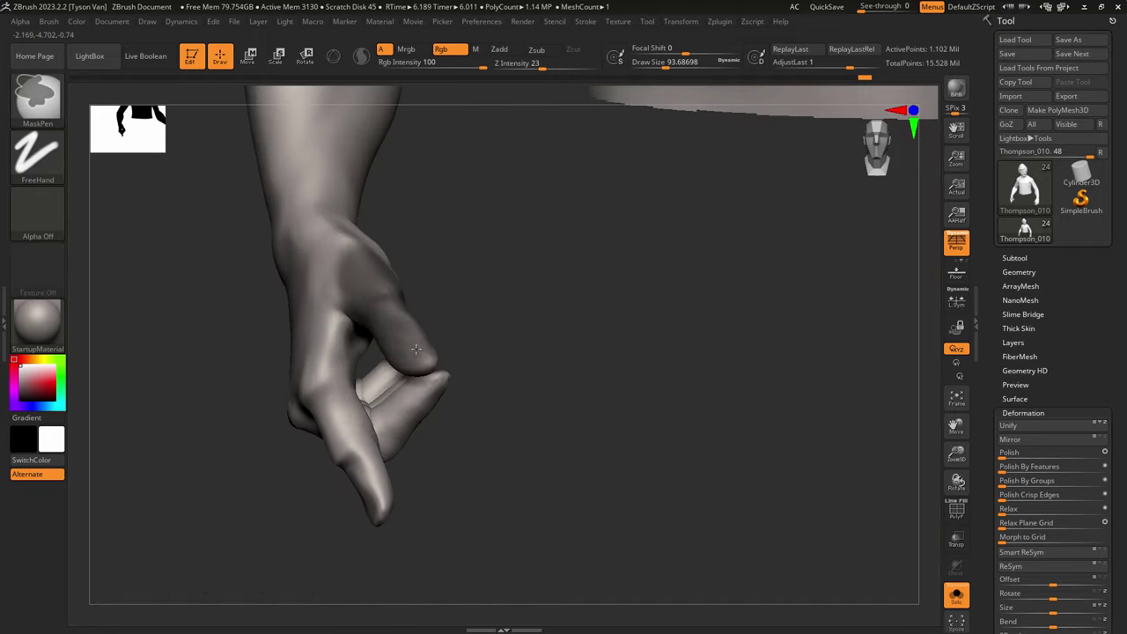
mouse_move(389, 297)
ctrl+mouse_down()
mouse_move(349, 255)
mouse_move(360, 271)
ctrl+mouse_up()
right_drag(414, 275, 363, 282)
mouse_move(435, 282)
ctrl+mouse_down()
mouse_move(442, 254)
mouse_move(441, 309)
ctrl+mouse_up()
Step: Extend the thumb mask softly into the palm at Rgb Intensity 32 and invert the mask
click(438, 65)
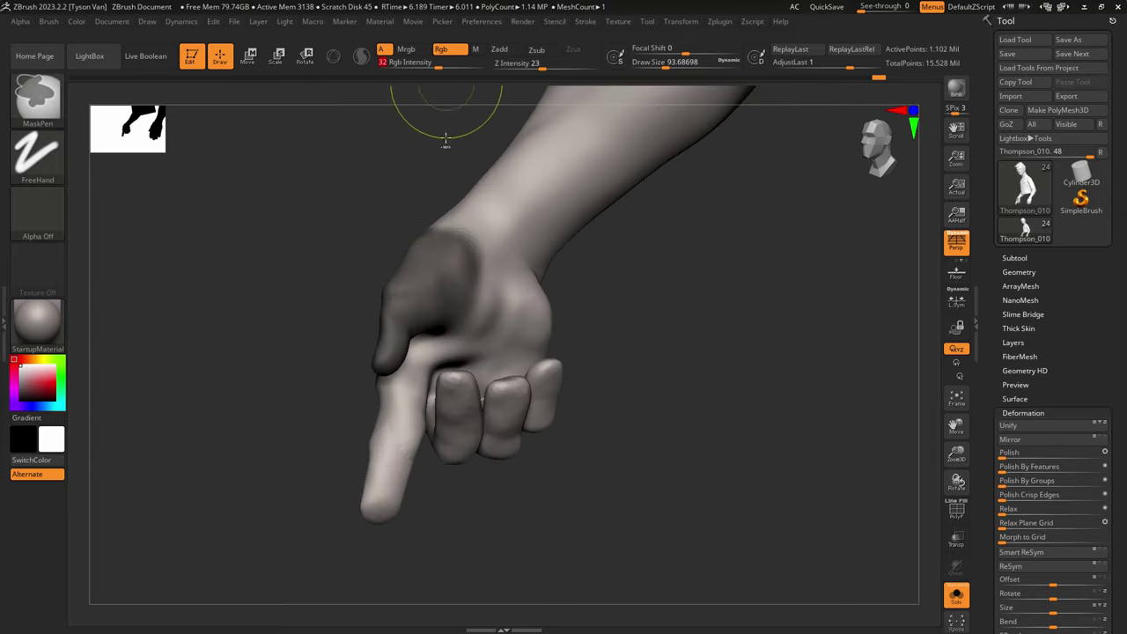
mouse_move(452, 259)
ctrl+mouse_down()
mouse_move(462, 299)
mouse_move(478, 289)
mouse_move(470, 261)
ctrl+mouse_up()
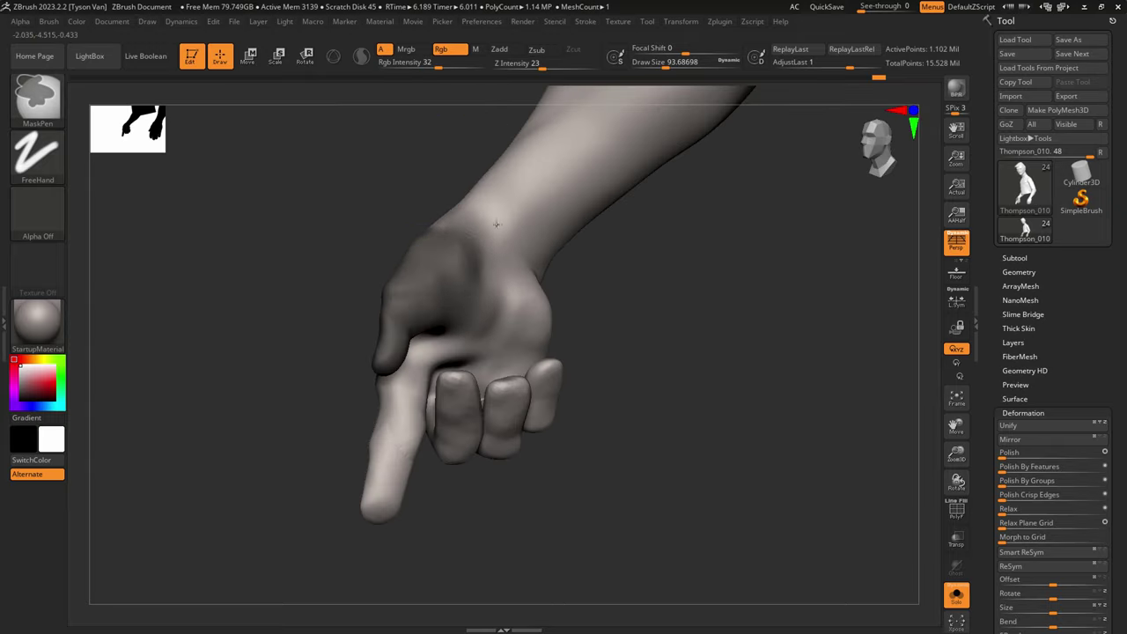
right_drag(489, 268, 516, 279)
ctrl+drag(476, 251, 483, 295)
Step: Rotate the unmasked thumb outward from its base with a Transpose line
click(307, 57)
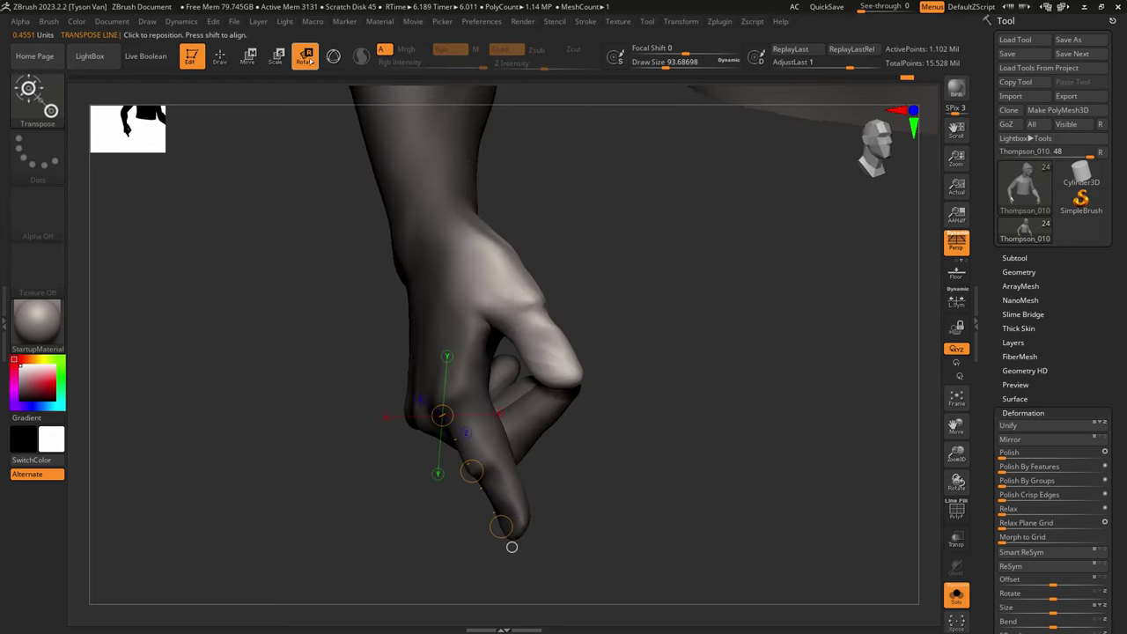
drag(473, 254, 581, 384)
right_drag(585, 349, 528, 329)
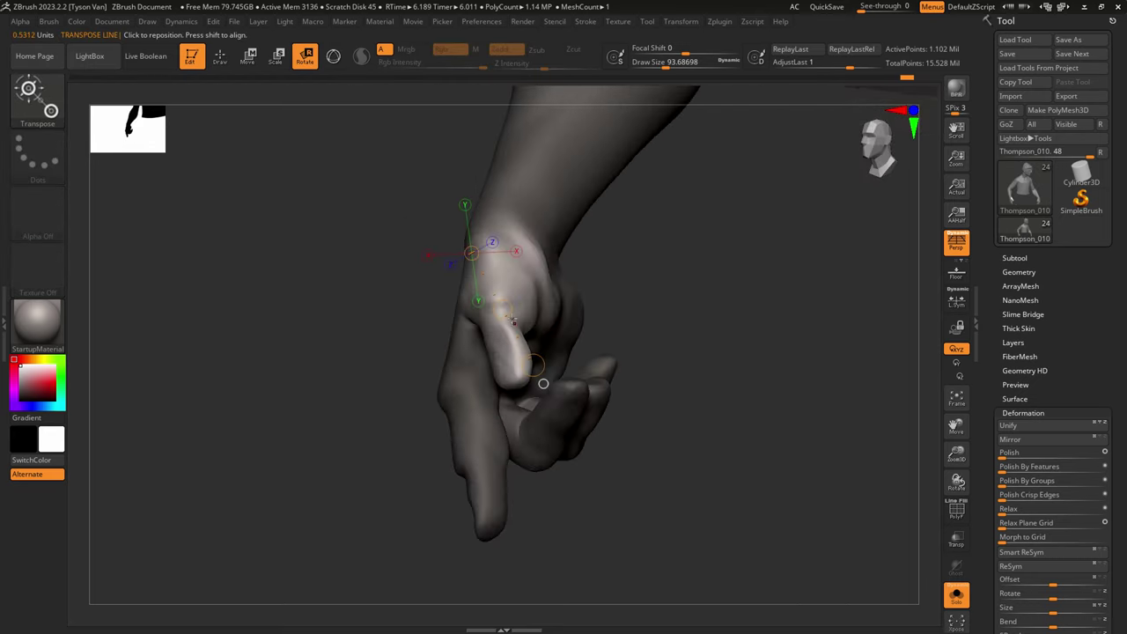
drag(514, 307, 542, 298)
drag(566, 354, 543, 281)
right_drag(563, 275, 647, 274)
Step: Adjust the thumb with Move Topological at a Draw Size of about 101, then clear the mask and smooth the thumb web
key(q)
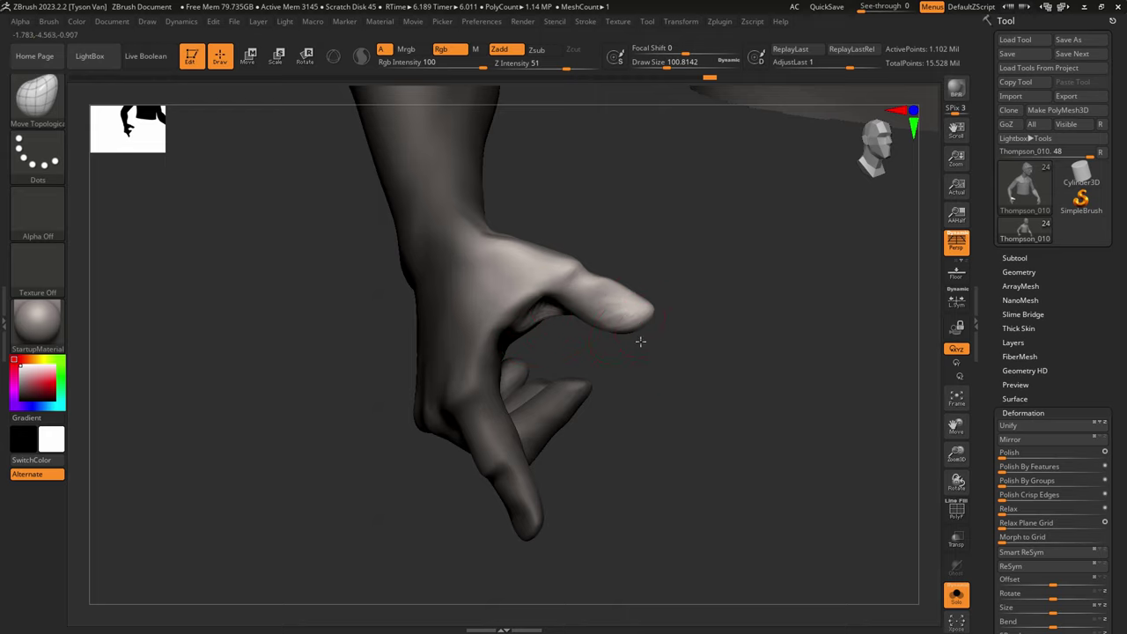
drag(641, 341, 623, 300)
shift+right_drag(607, 308, 552, 326)
ctrl+drag(676, 380, 708, 407)
shift+drag(536, 326, 540, 329)
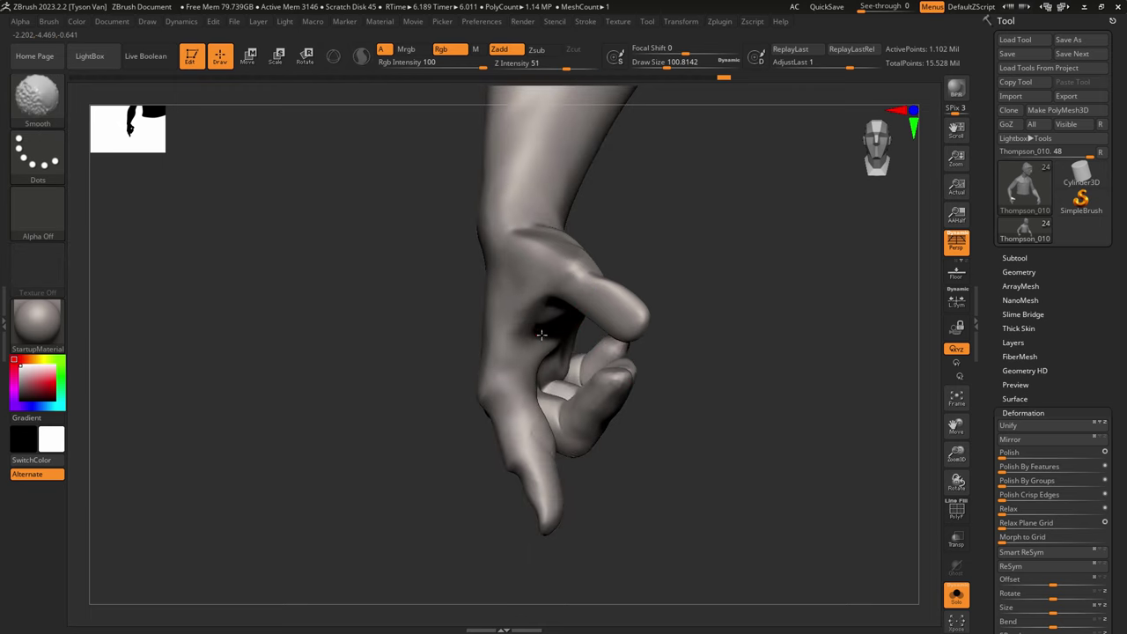
Step: Display the whole figure and fit the thumb and its base against the gun with Move Topological, smoothing the thumb base
click(949, 590)
right_drag(687, 455, 639, 411)
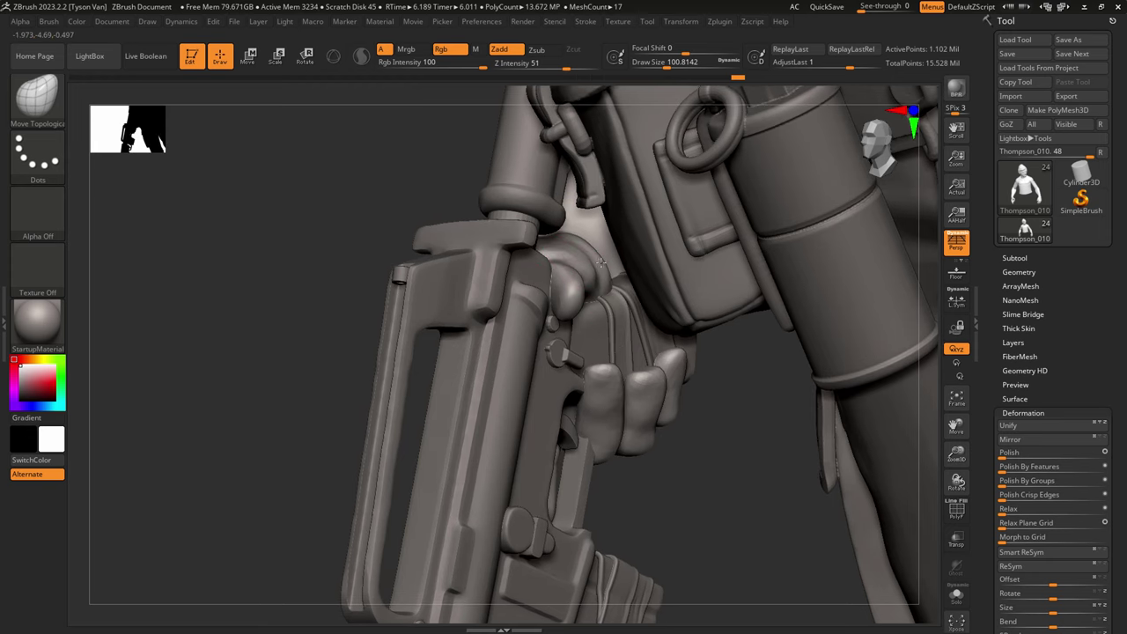
drag(601, 262, 602, 269)
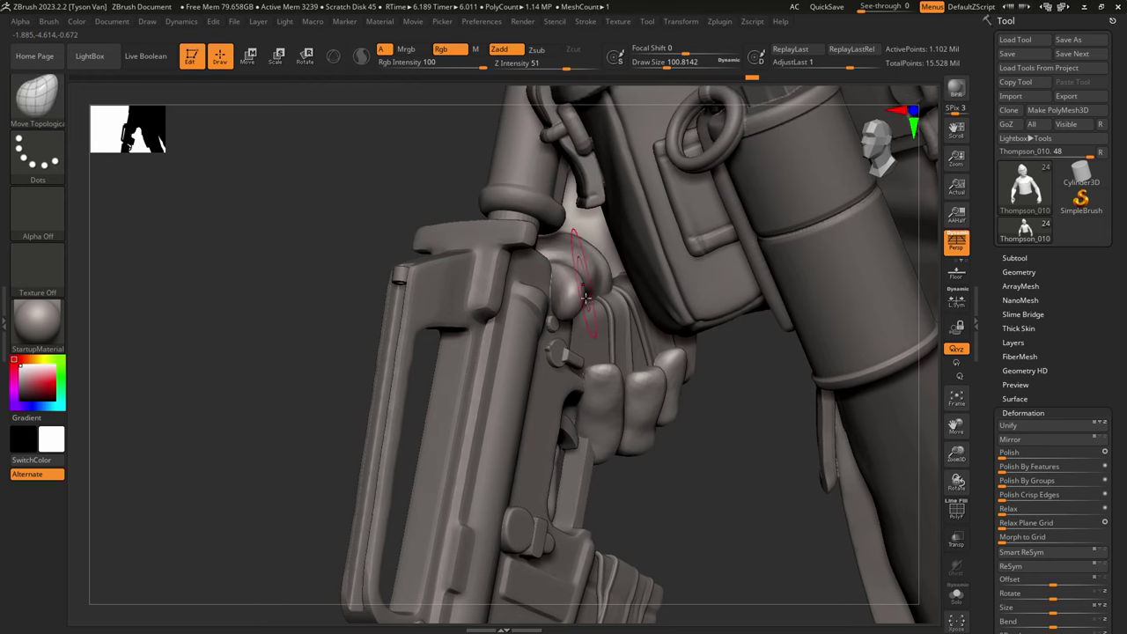
right_drag(588, 267, 611, 308)
mouse_move(590, 287)
mouse_down()
mouse_move(597, 304)
mouse_move(584, 275)
mouse_up()
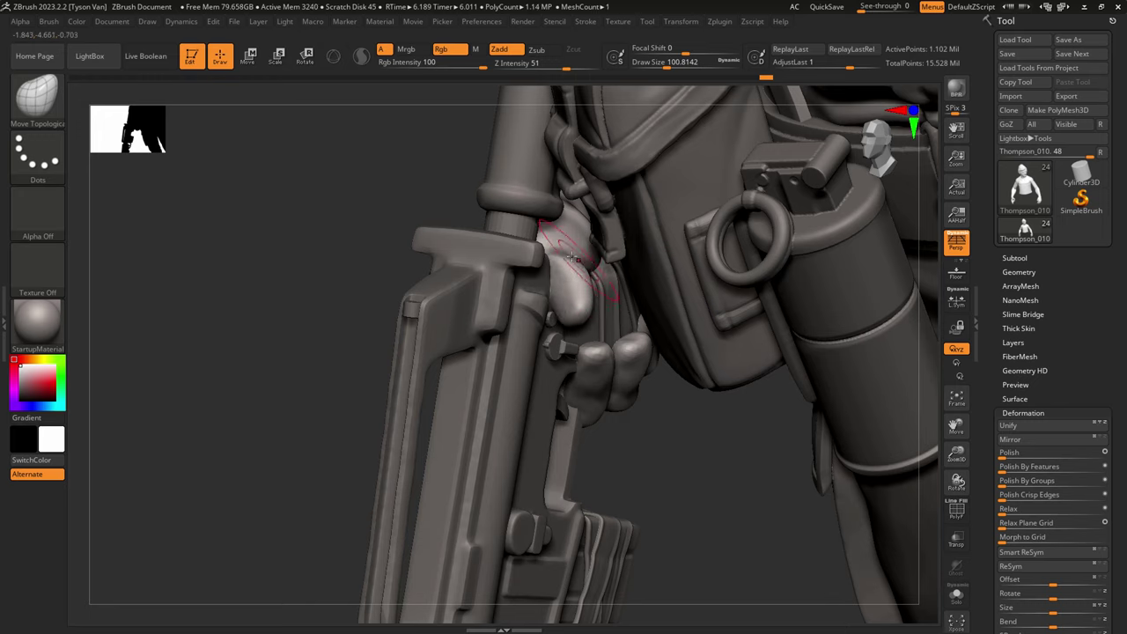
shift+drag(572, 254, 586, 256)
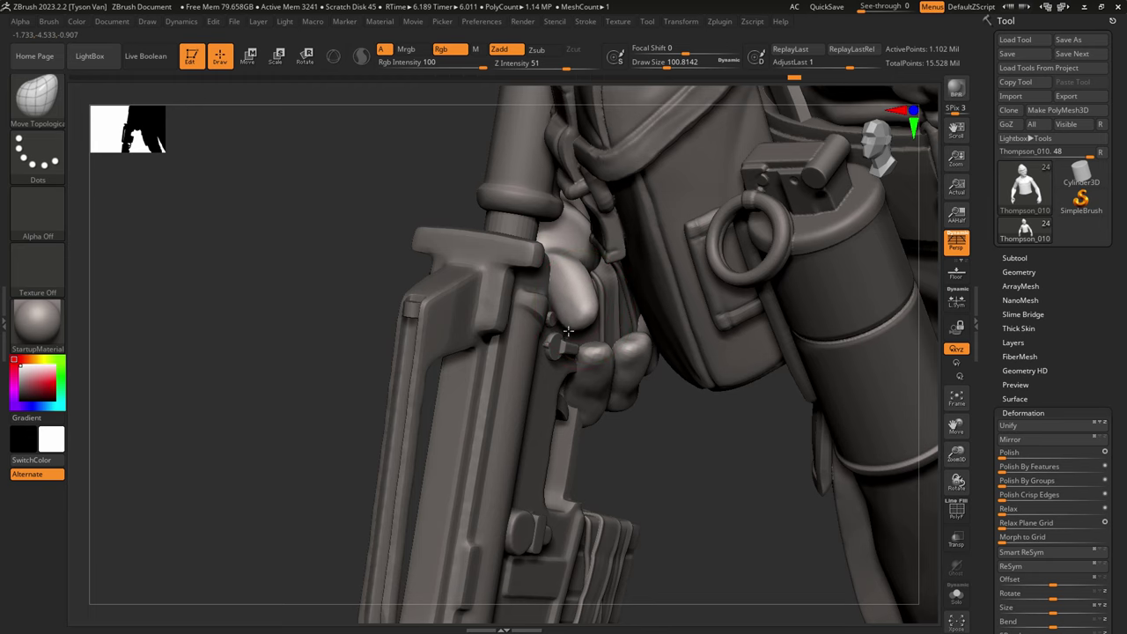
right_drag(614, 305, 572, 308)
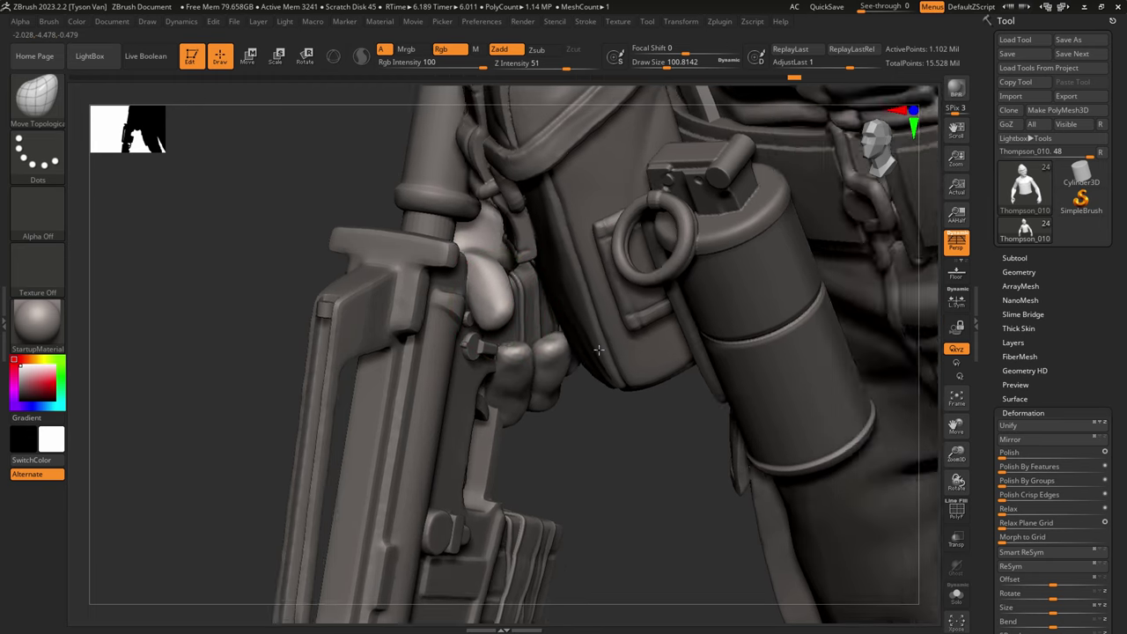
Step: Adjust the thumb base beside the gun with Move Topological, raising the Draw Size to about 251
mouse_move(608, 352)
ctrl+right_down()
mouse_move(616, 304)
mouse_move(693, 305)
ctrl+right_up()
key(s)
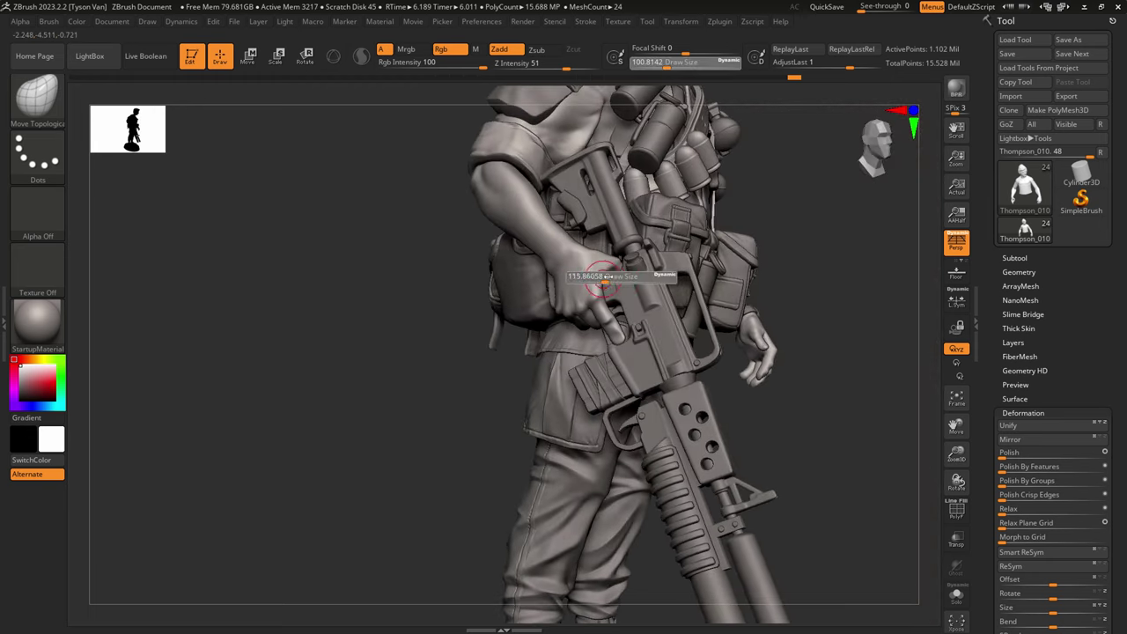
drag(603, 278, 613, 279)
key(shift)
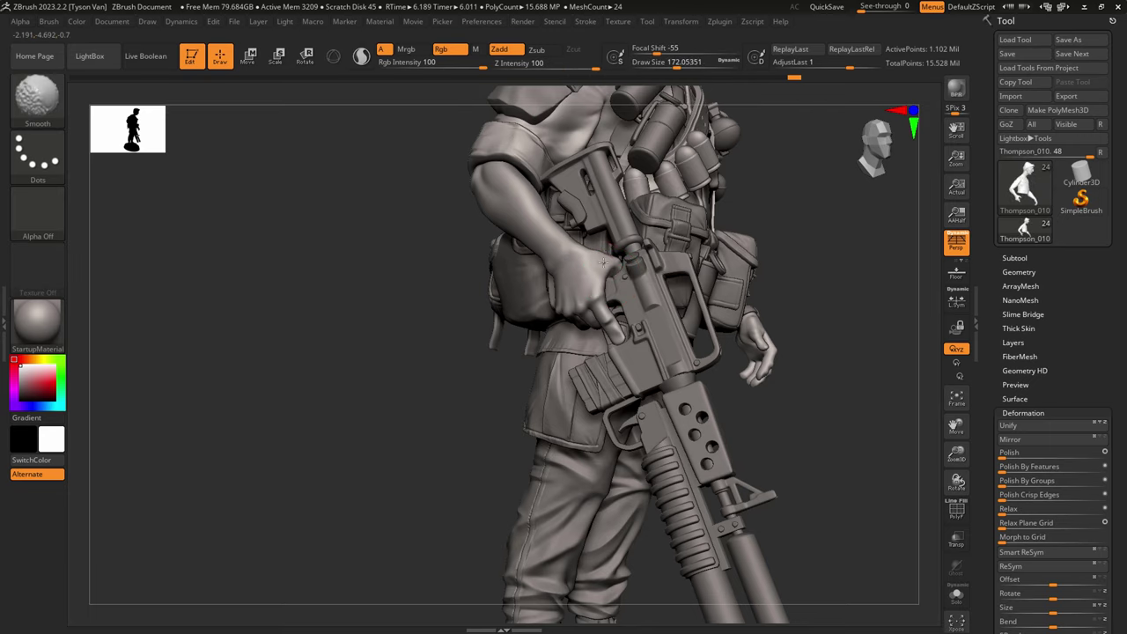
key(s)
drag(617, 264, 626, 265)
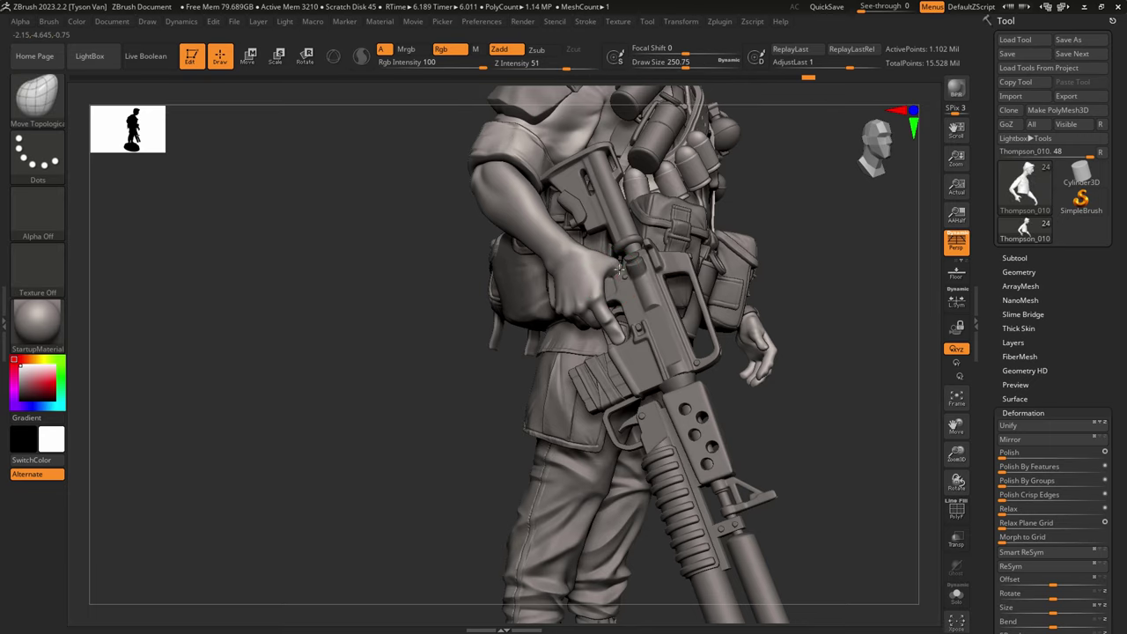
Step: Isolate the body and thicken the index finger with the Inflat brush at a Draw Size of about 182
click(956, 595)
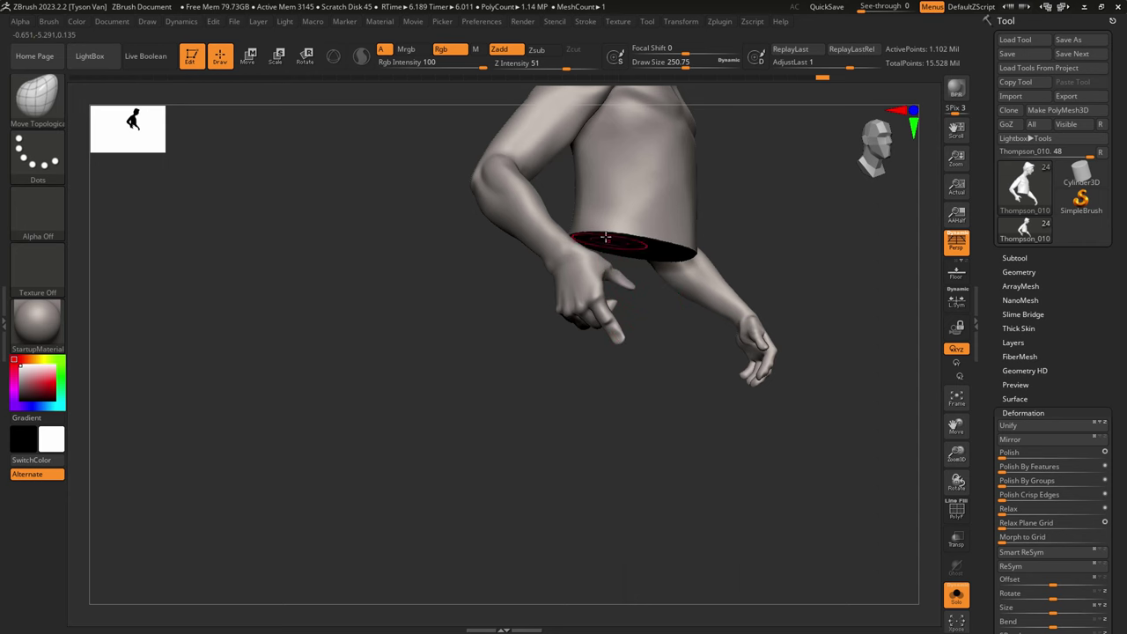
key(b)
key(i)
key(n)
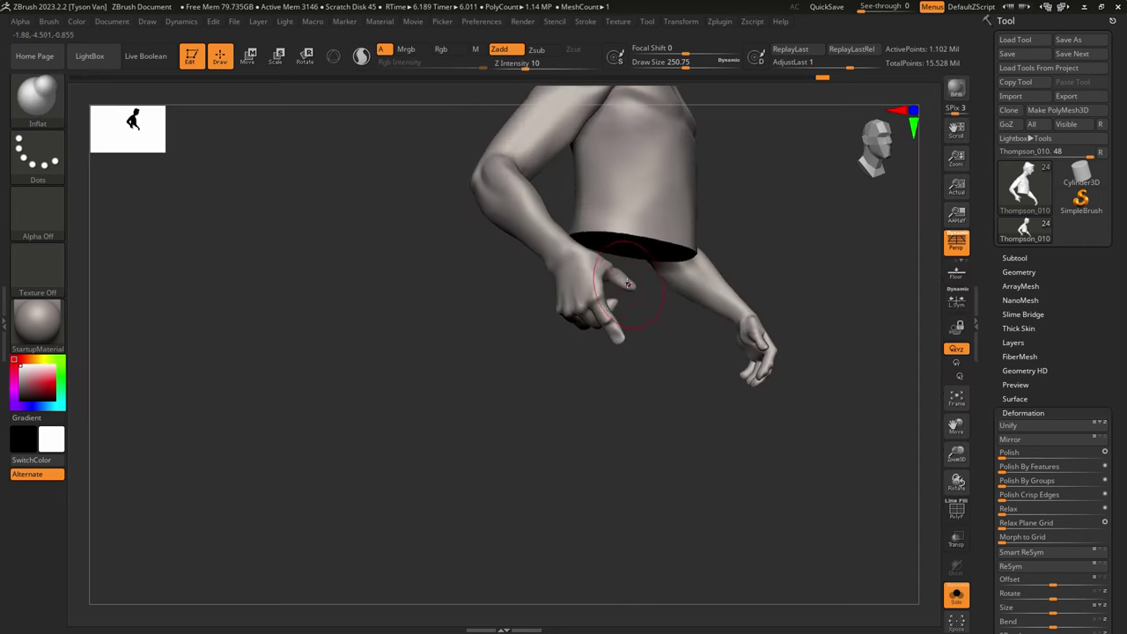
key(b)
key(s)
key(h)
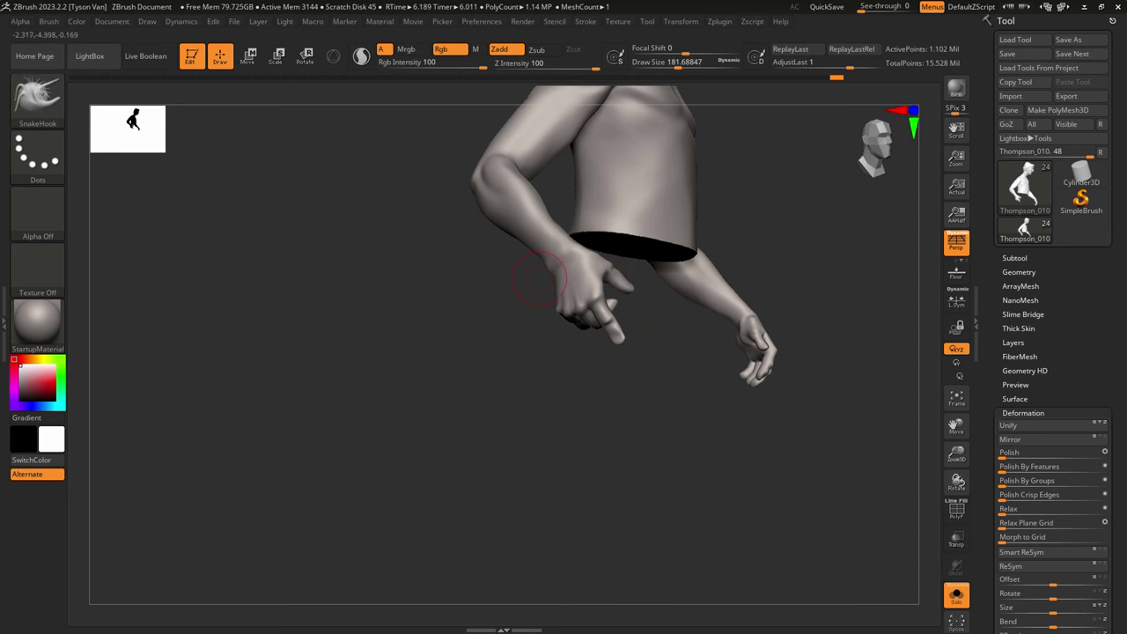
key(b)
key(i)
key(n)
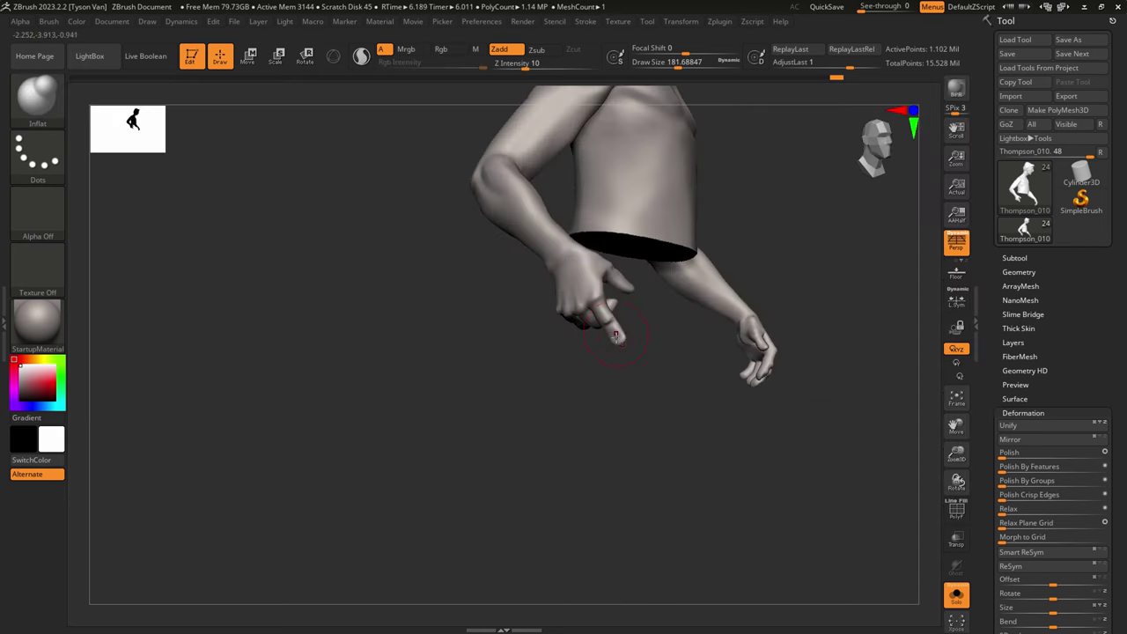
drag(603, 317, 627, 337)
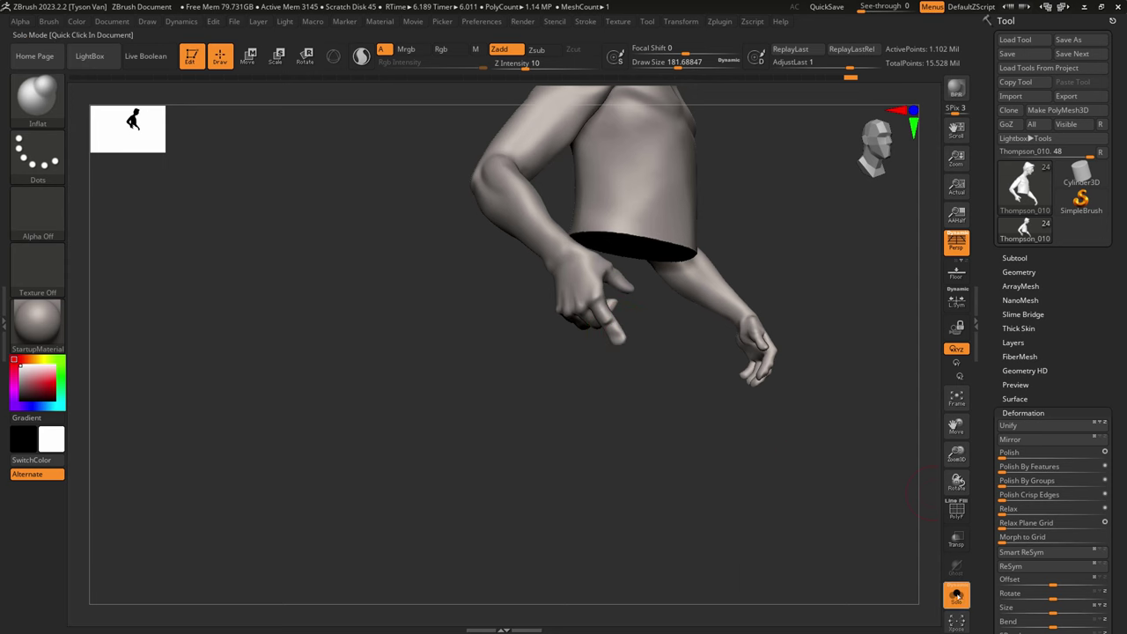
Step: Display the whole figure and adjust the index fingertip on the gun with SnakeHook at a Draw Size of about 120
click(956, 595)
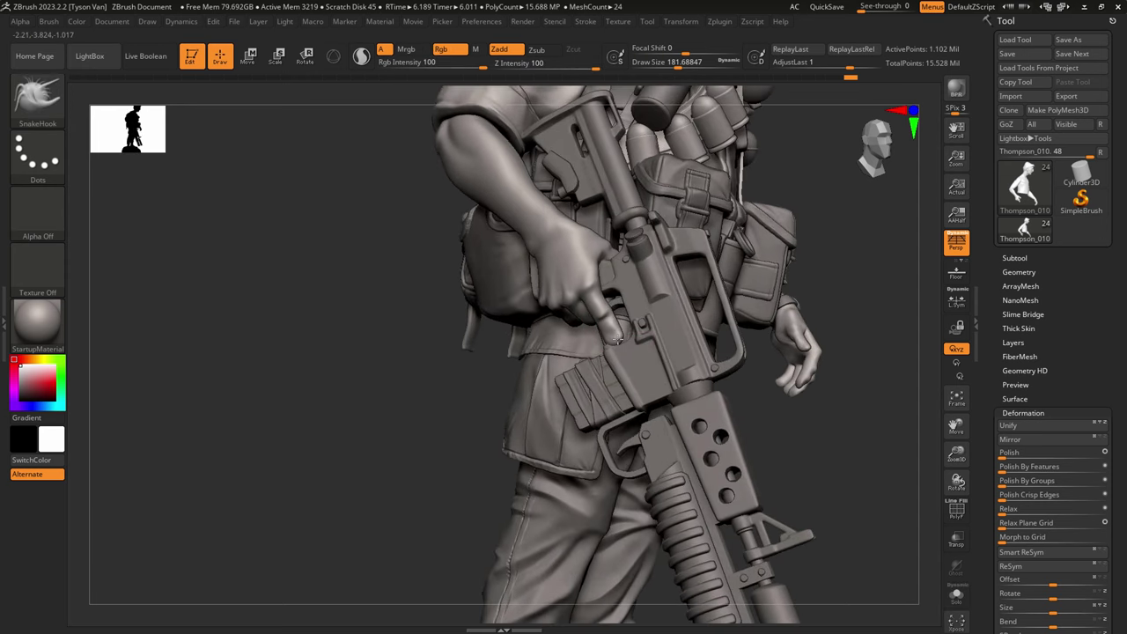
key(s)
drag(621, 341, 613, 342)
drag(620, 340, 615, 343)
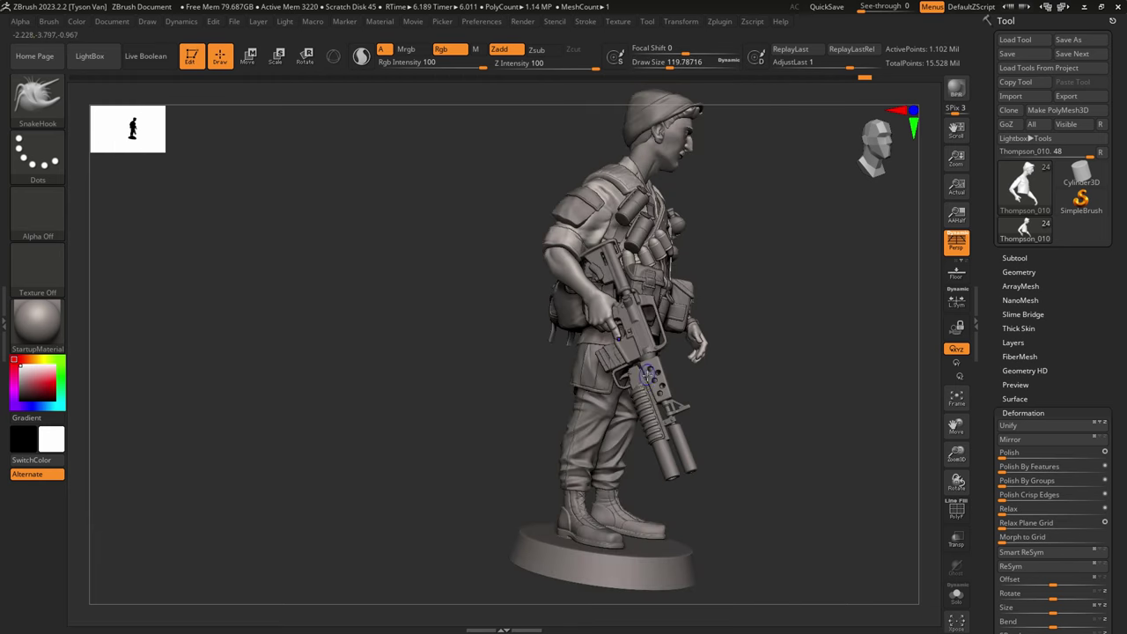
Step: Set the SnakeHook Draw Size to about 158, review the figure from the front and save the file
drag(352, 352, 510, 352)
mouse_move(634, 352)
right_down()
mouse_move(612, 322)
mouse_move(629, 356)
mouse_move(621, 315)
right_up()
key(s)
drag(622, 315, 628, 313)
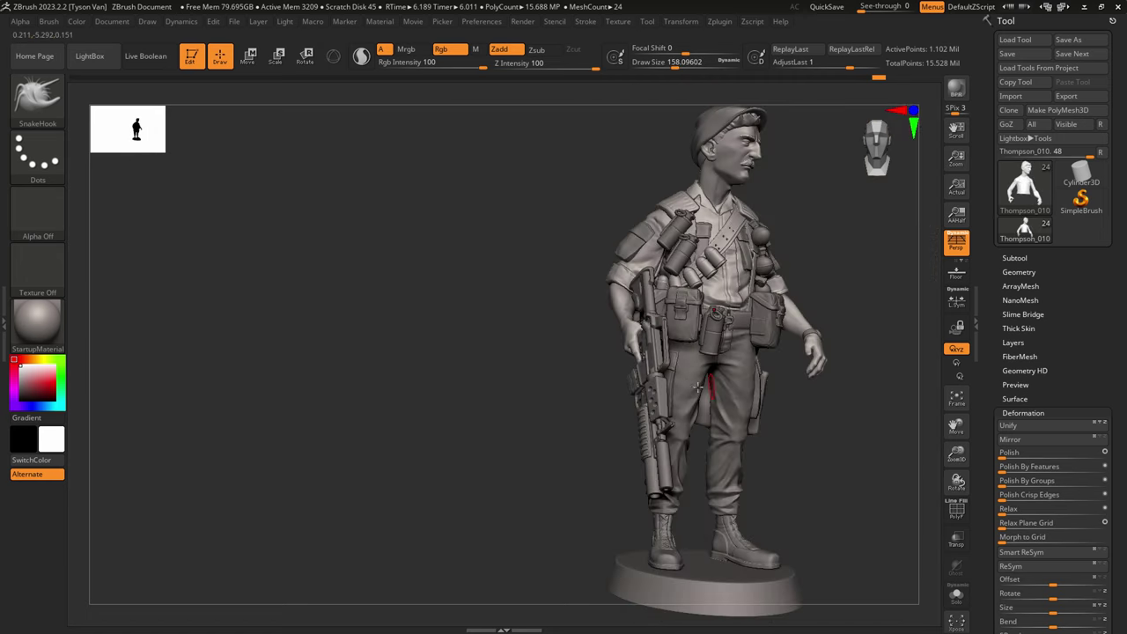
drag(704, 396, 741, 398)
mouse_move(705, 402)
ctrl+right_down()
mouse_move(716, 372)
mouse_move(718, 396)
mouse_move(642, 413)
mouse_move(671, 420)
ctrl+right_up()
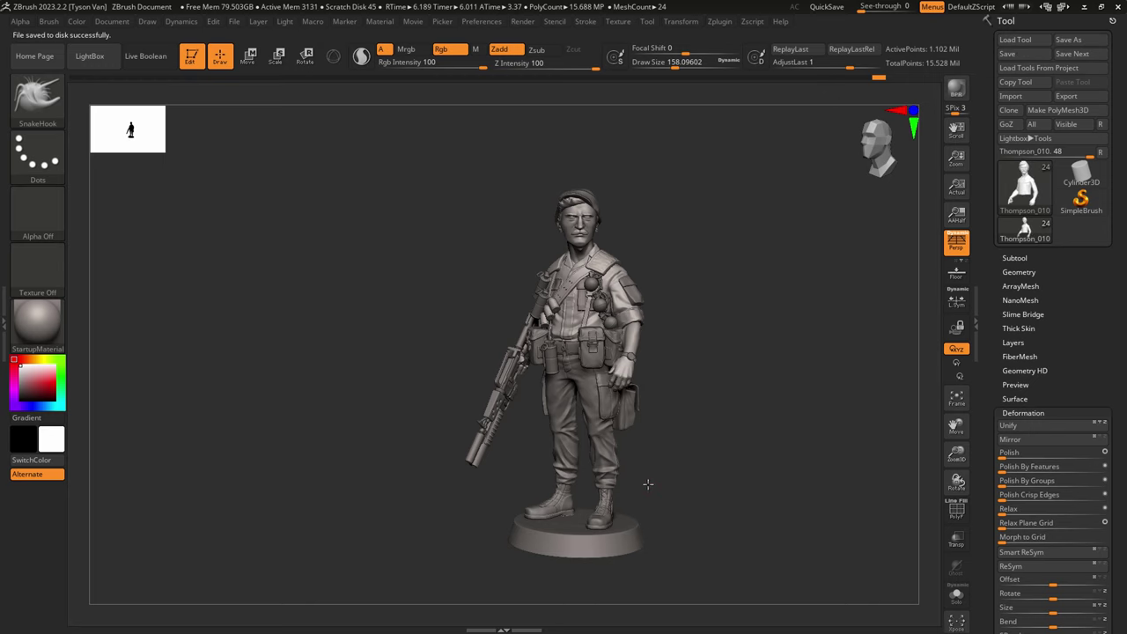
Step: Select the trousers subtool, TPose1_Thompson_004, on the lower leg for editing
right_drag(648, 484, 620, 481)
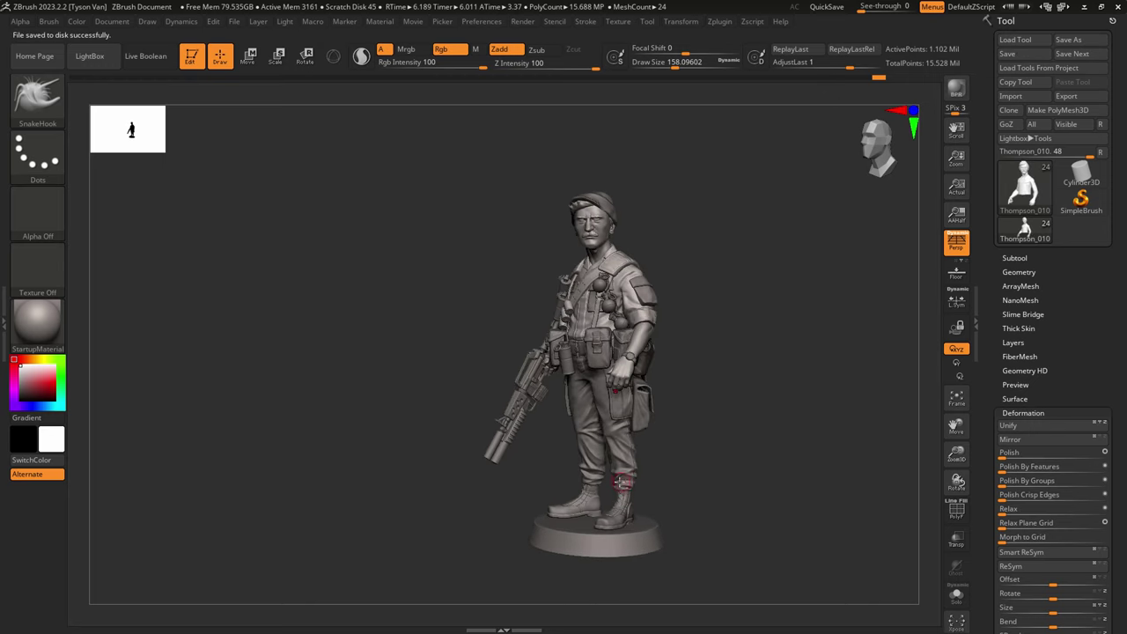
alt+click(623, 479)
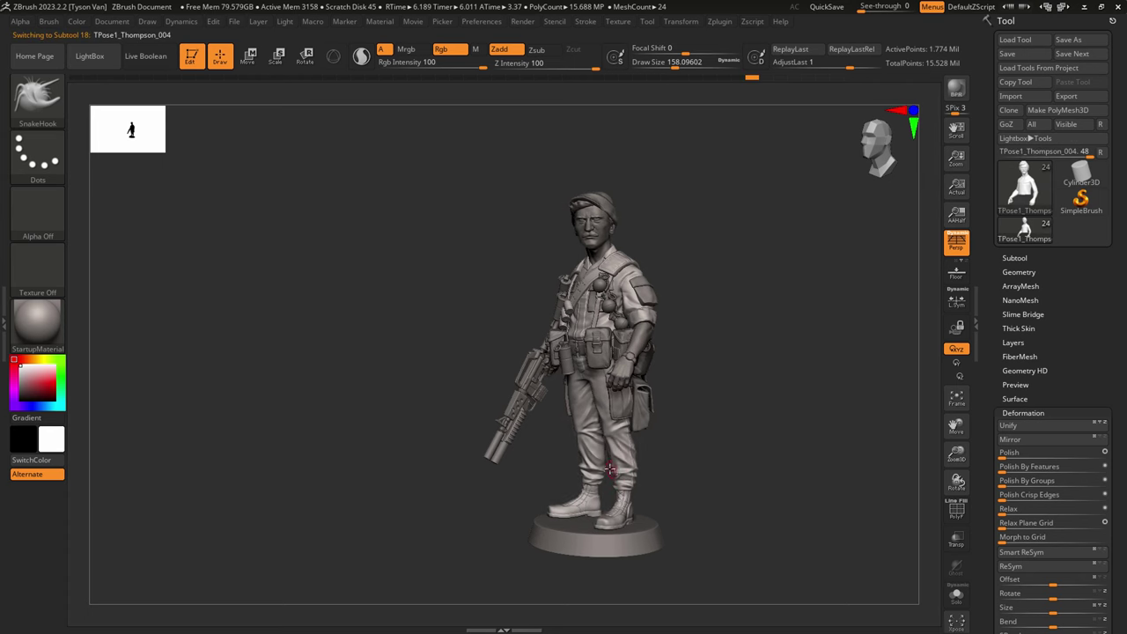
ctrl+right_drag(609, 469, 654, 523)
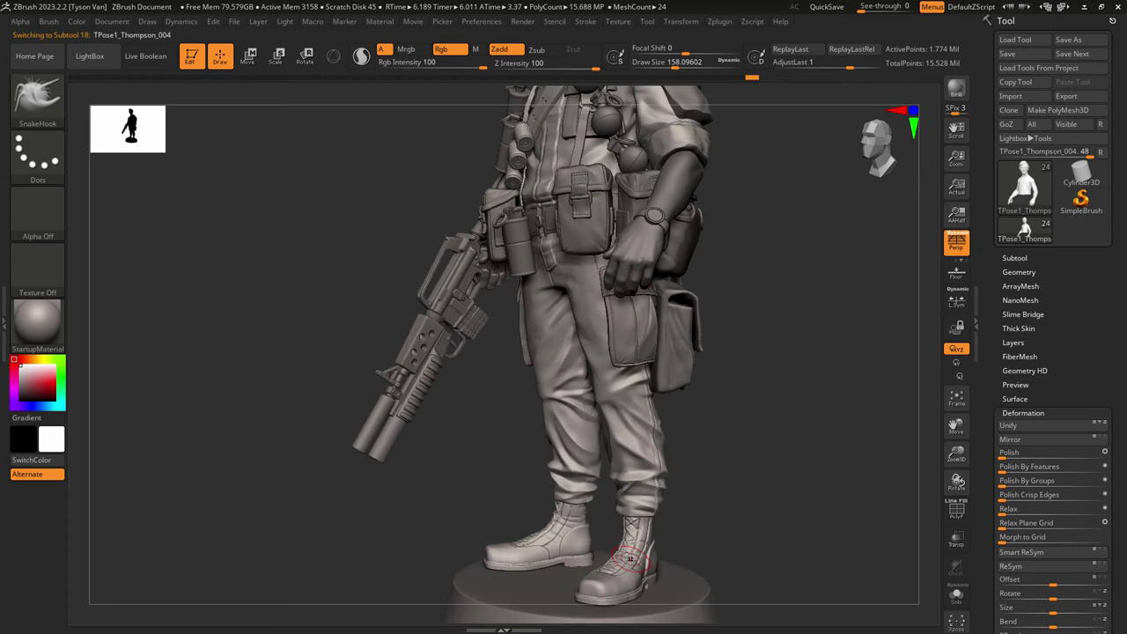
Step: Merge the Thompson_013 subtool down into the PM3D_Cube3D1_1 subtool below it
alt+click(610, 447)
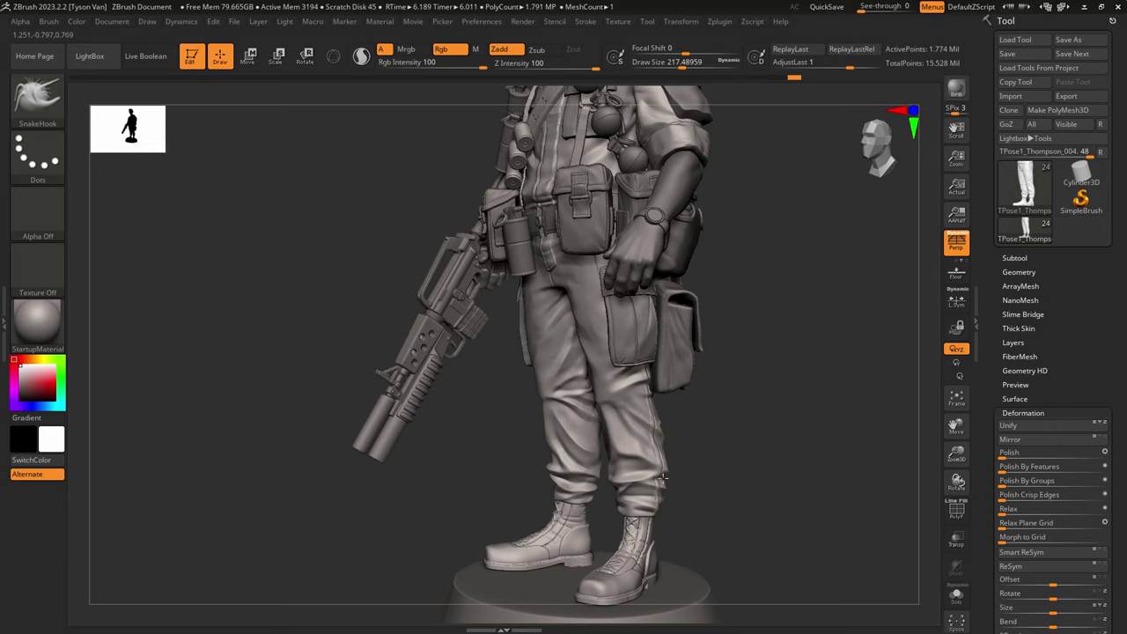
ctrl+right_drag(637, 469, 662, 442)
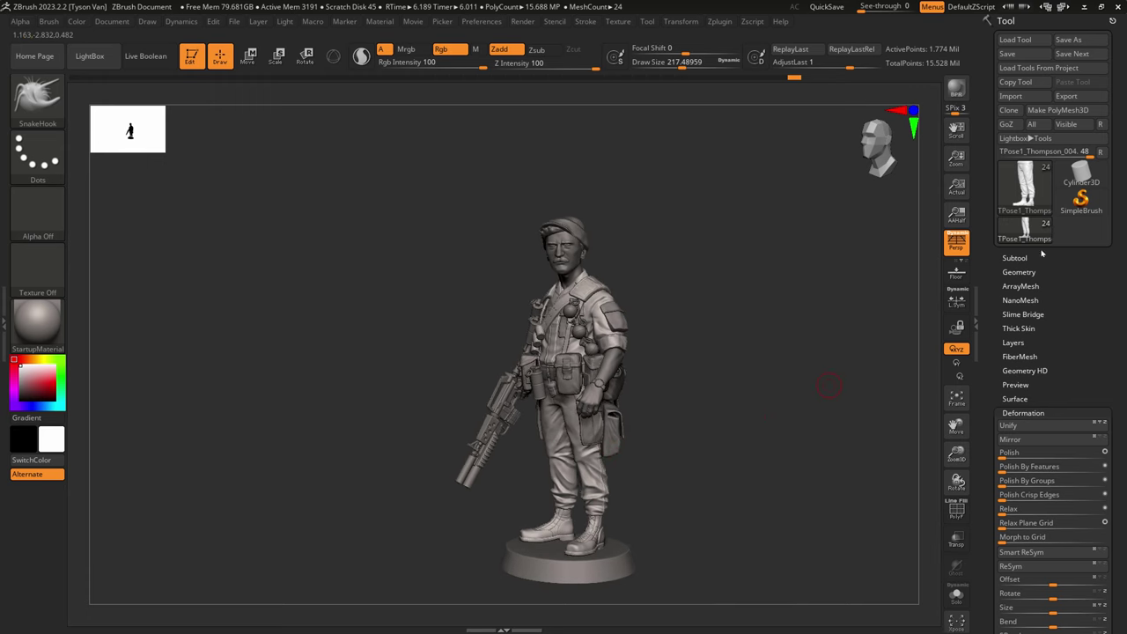
click(1021, 257)
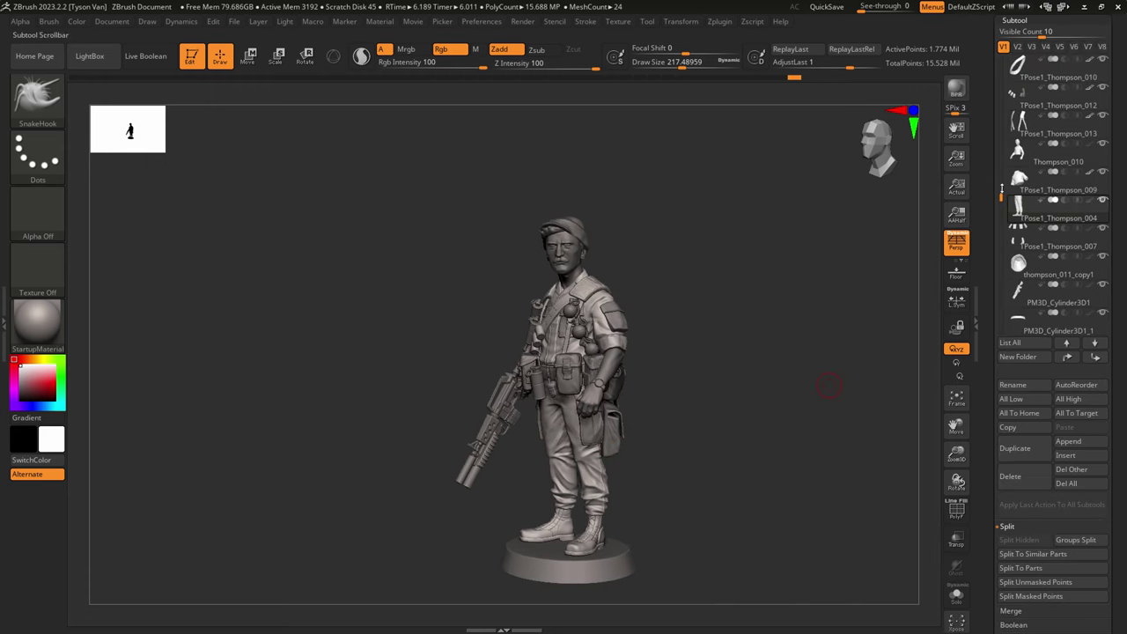
drag(1001, 188, 1003, 55)
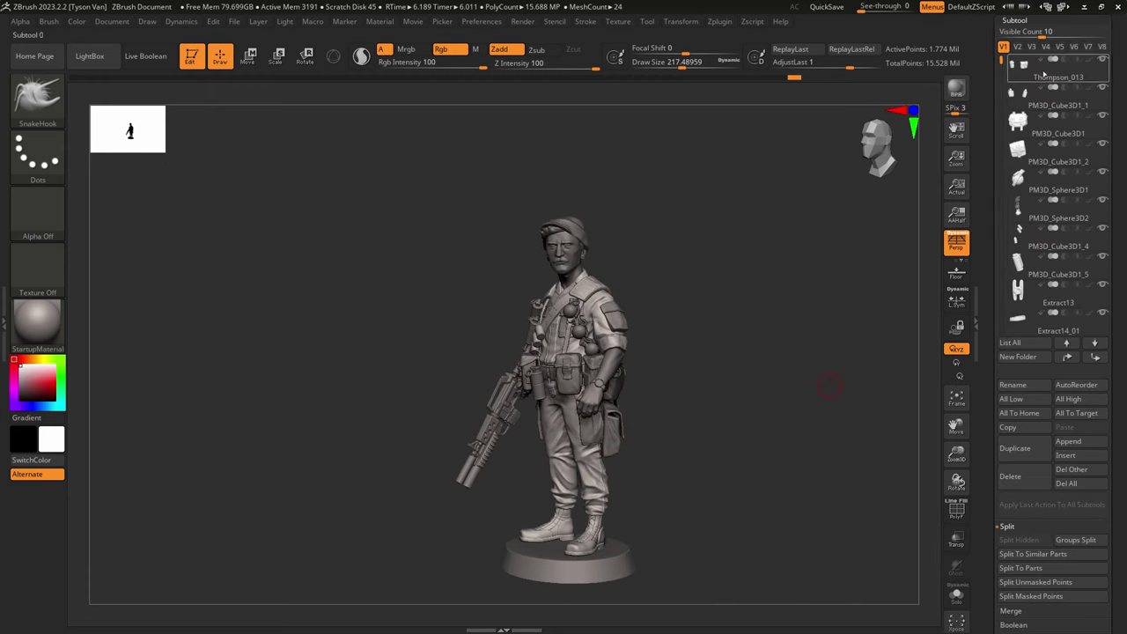
click(1043, 76)
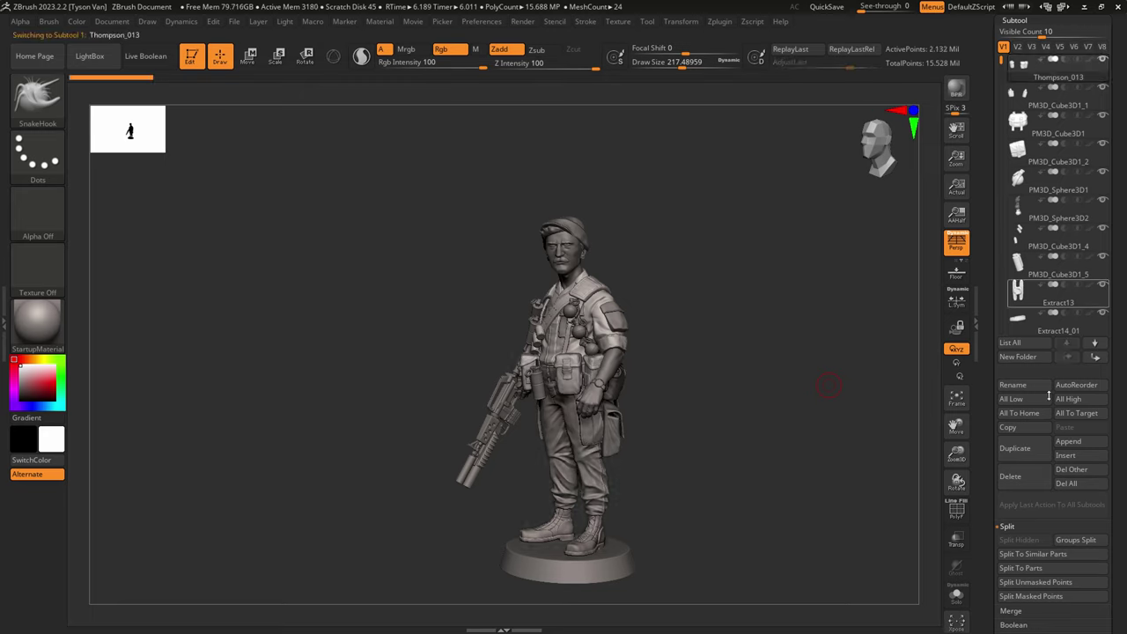
click(1011, 610)
click(1011, 554)
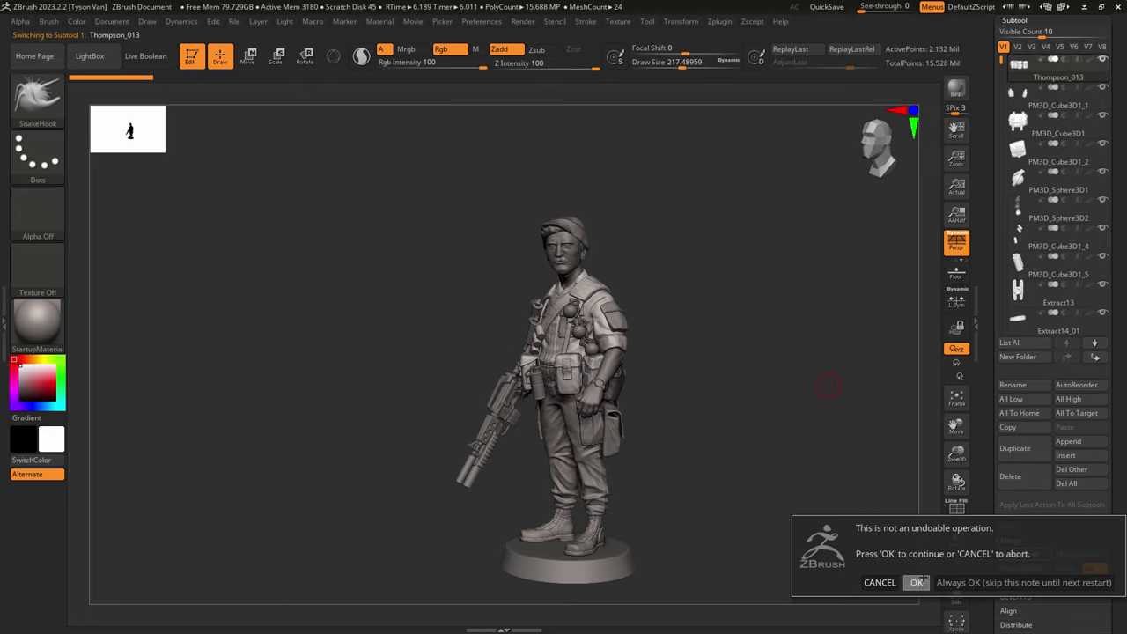
click(916, 582)
Step: Save the tool as a new file named Thompson_combined_014.ztl in the 1_z folder
click(1074, 40)
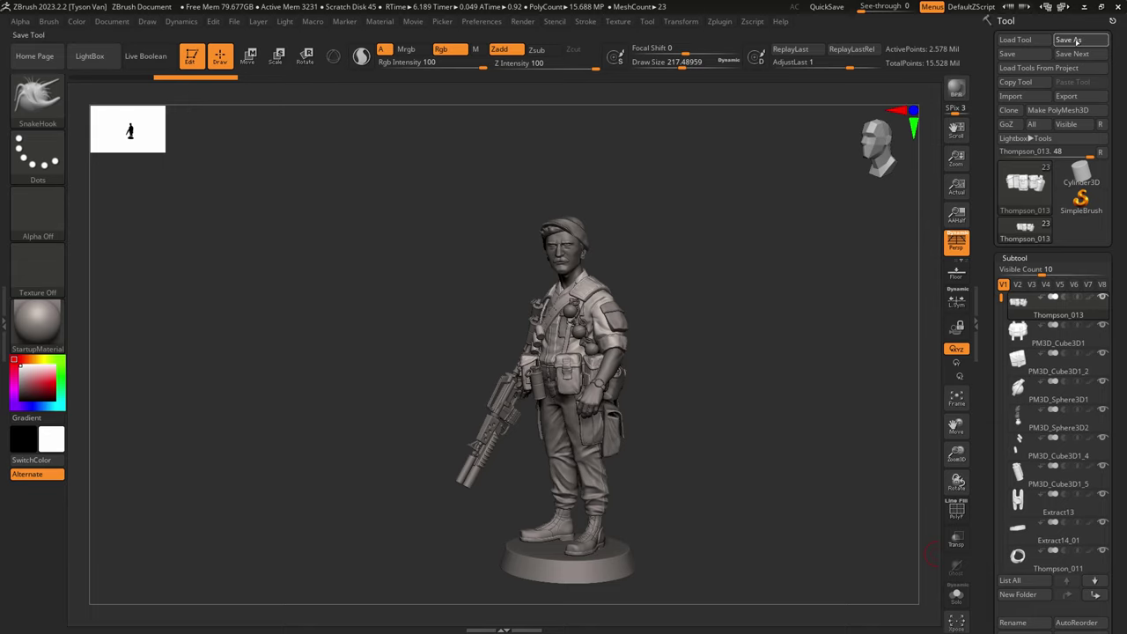
click(256, 273)
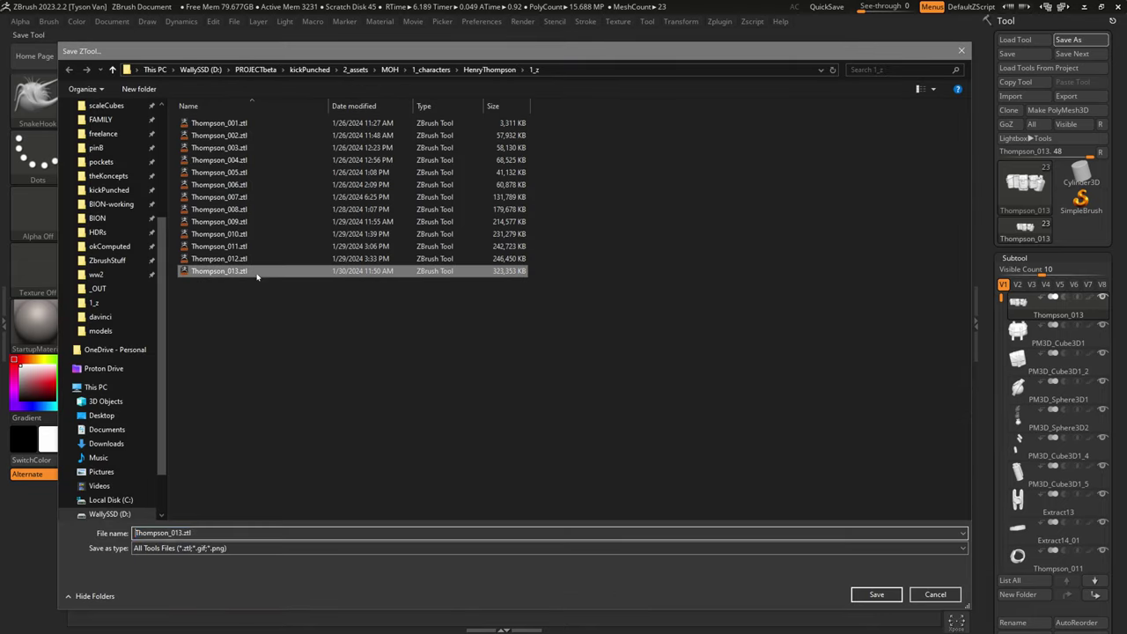
click(180, 532)
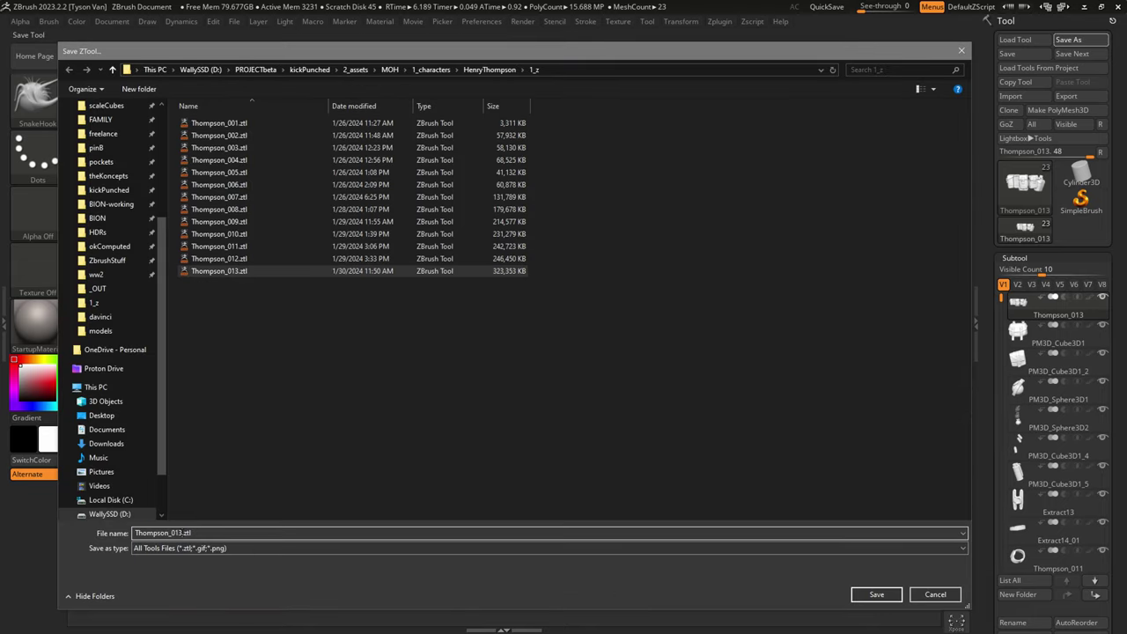
click(178, 533)
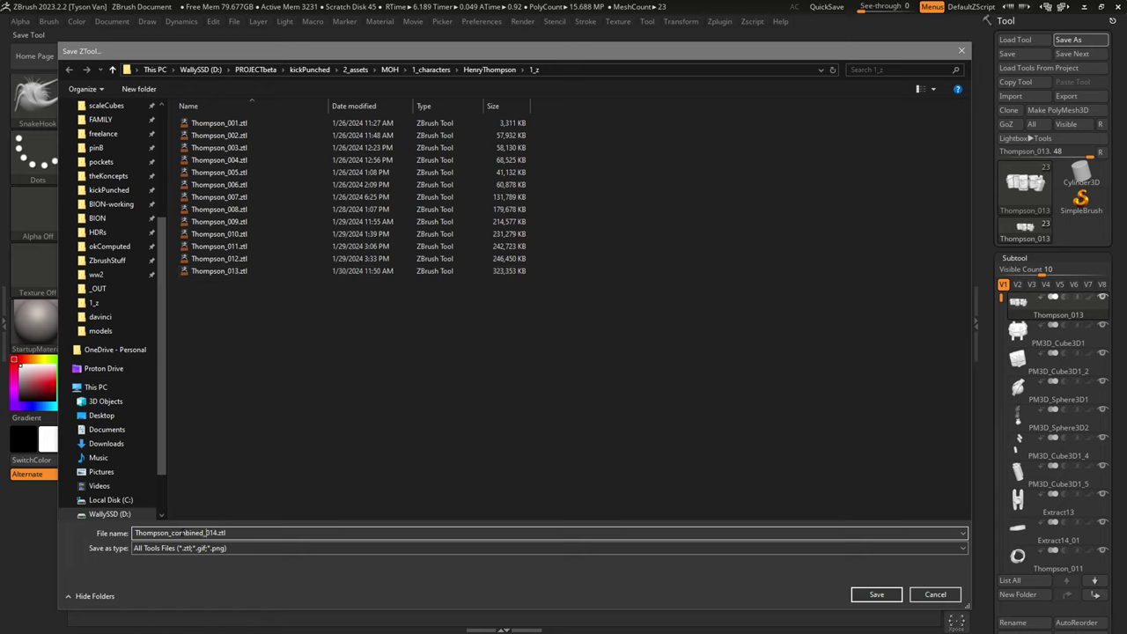
key(Return)
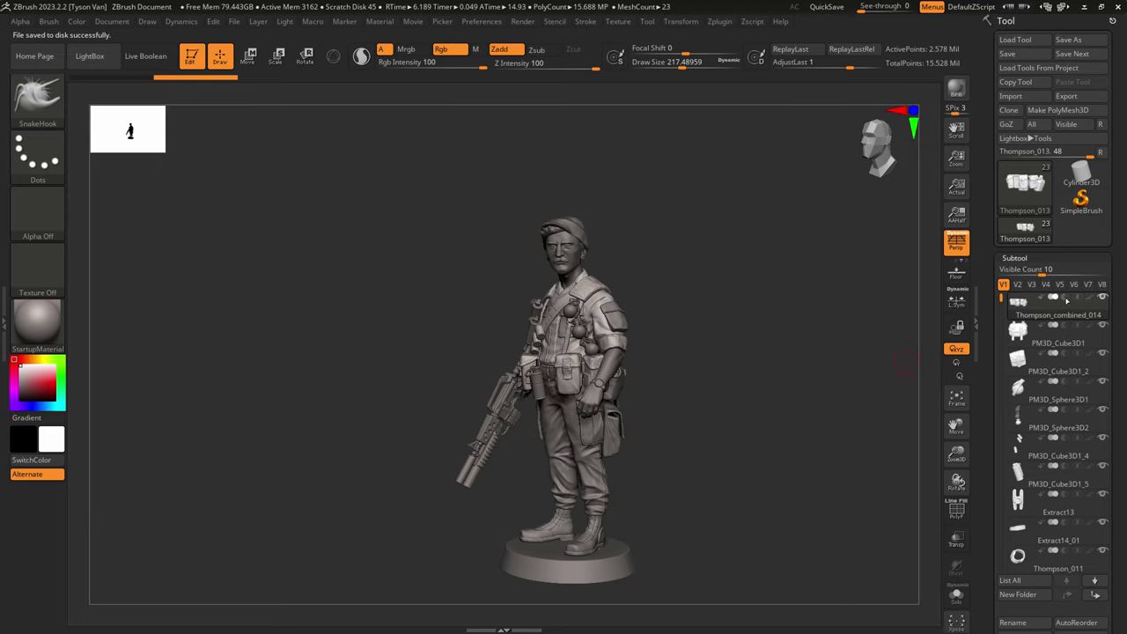
Step: Merge the PM3D_Cube3D1 subtool down with PM3D_Cube3D1_2
click(1044, 344)
drag(1111, 347, 1111, 239)
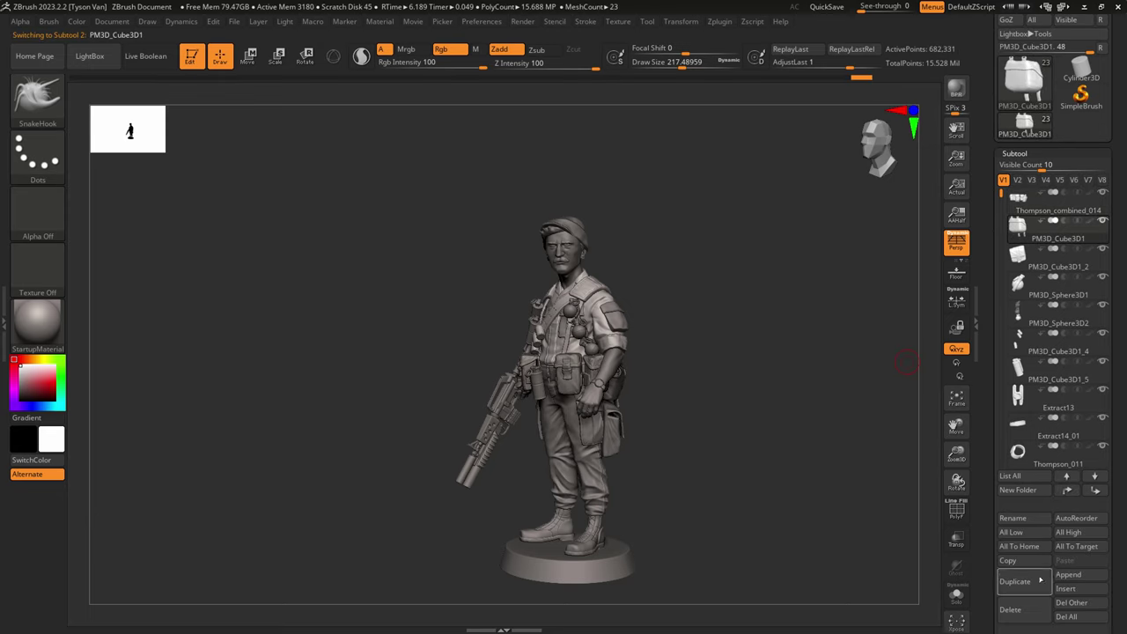
drag(1119, 486, 1120, 408)
scroll(1120, 408, down, 1)
click(1018, 586)
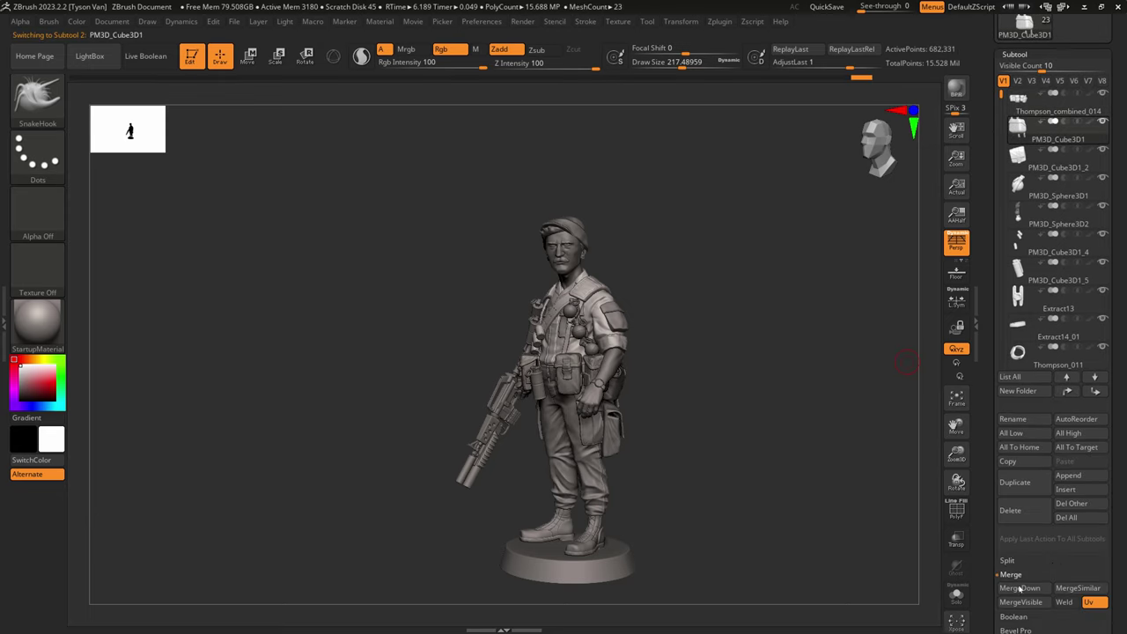
click(916, 614)
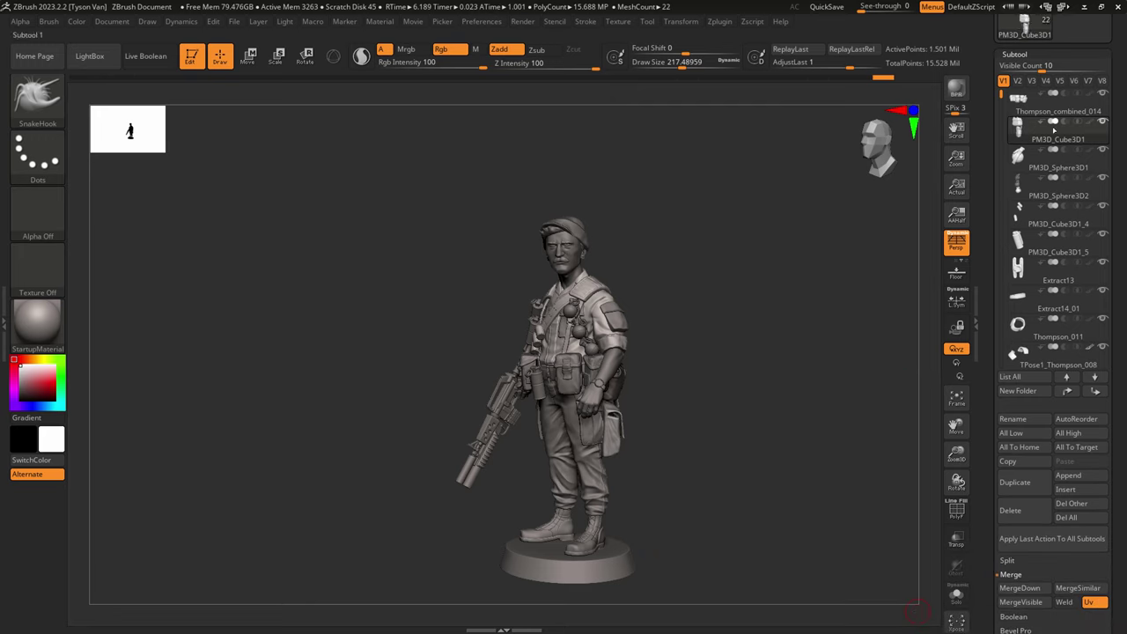
Step: Merge Thompson_combined_014 down with PM3D_Cube3D1 and check the combined pouches in isolation
click(1053, 129)
click(1013, 586)
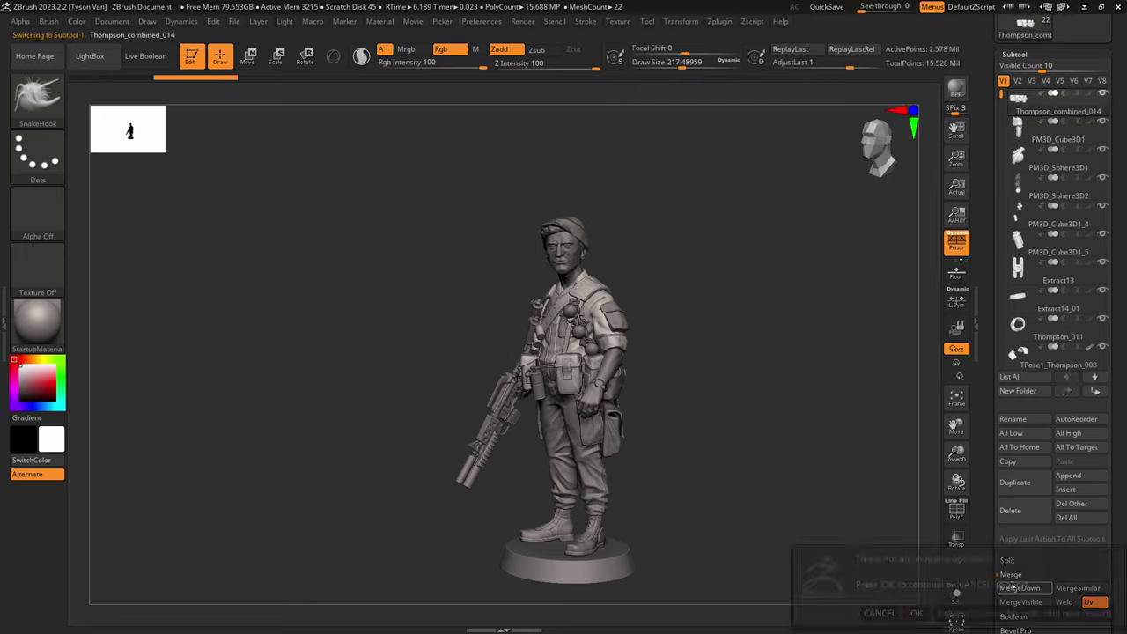
click(916, 614)
click(956, 595)
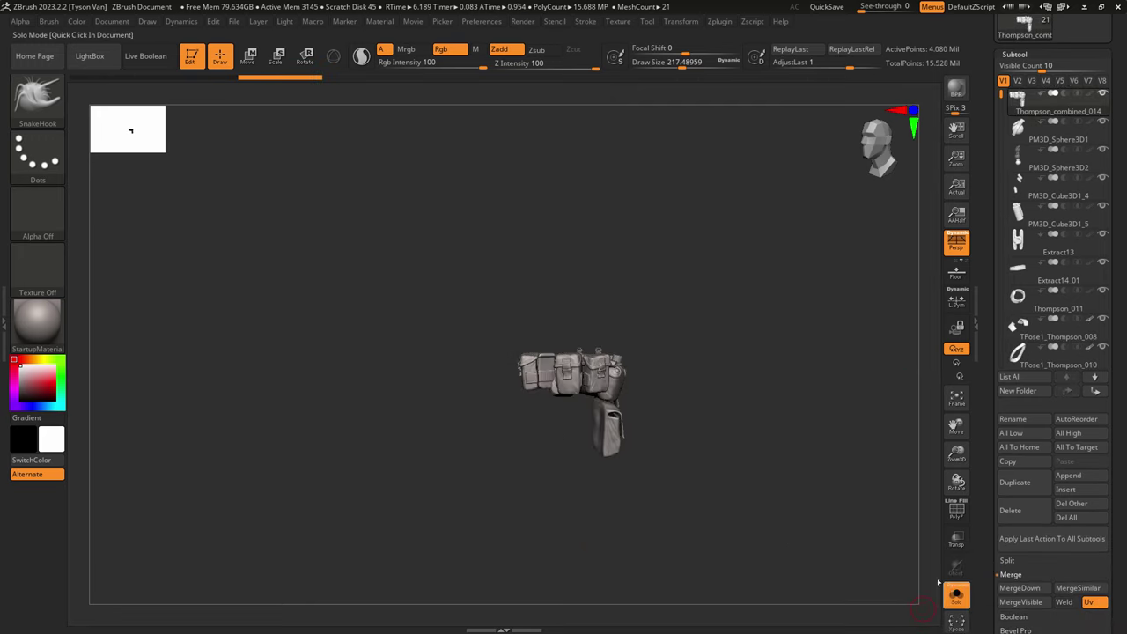
click(956, 595)
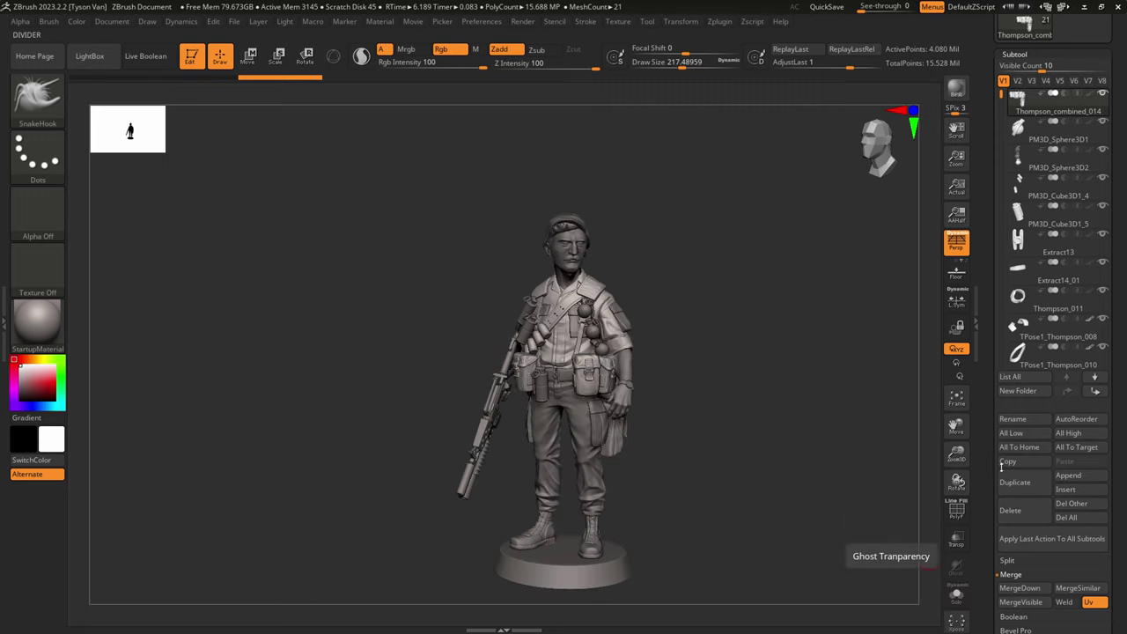
Step: Isolate the PM3D_Sphere3D1 grenade to inspect it, show the whole figure again and delete that subtool
click(1056, 132)
click(956, 595)
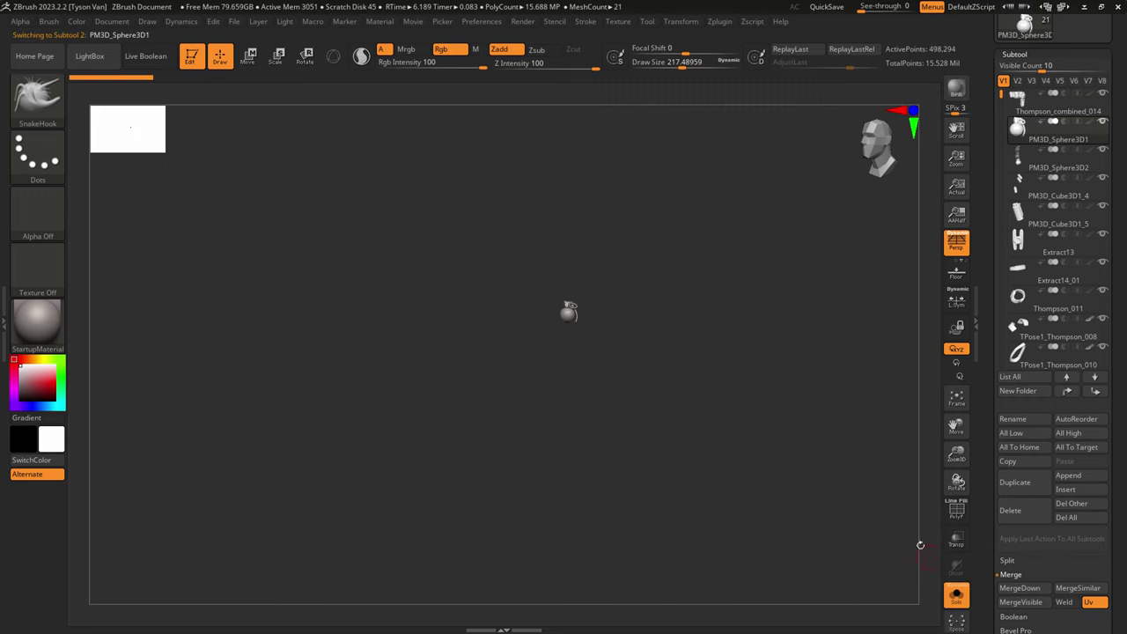
drag(672, 372, 761, 449)
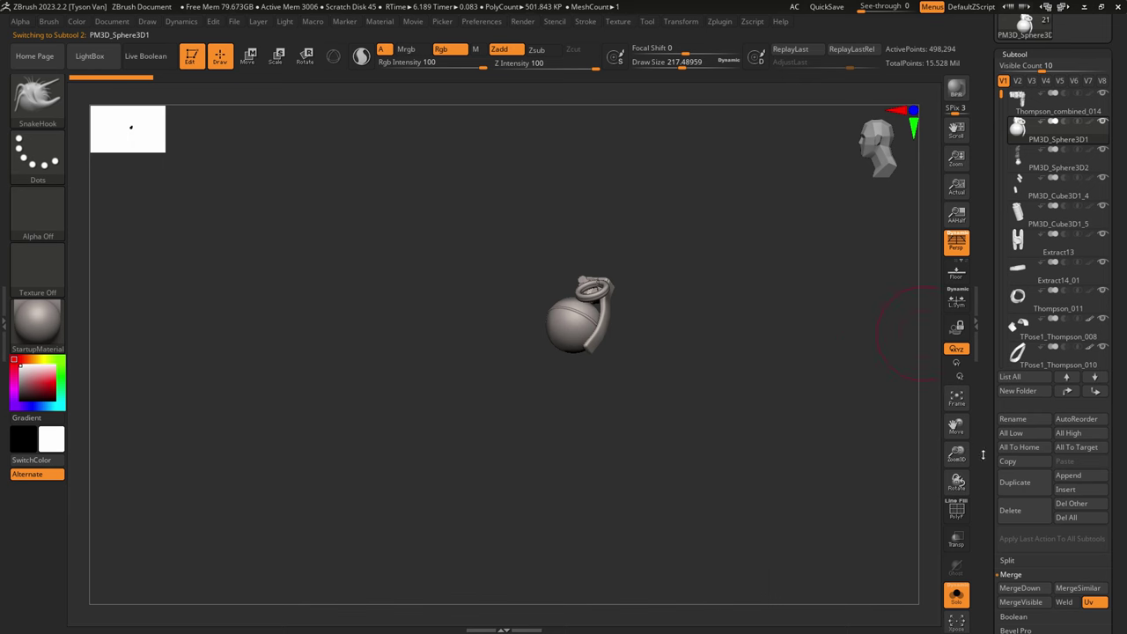
click(956, 595)
click(1010, 509)
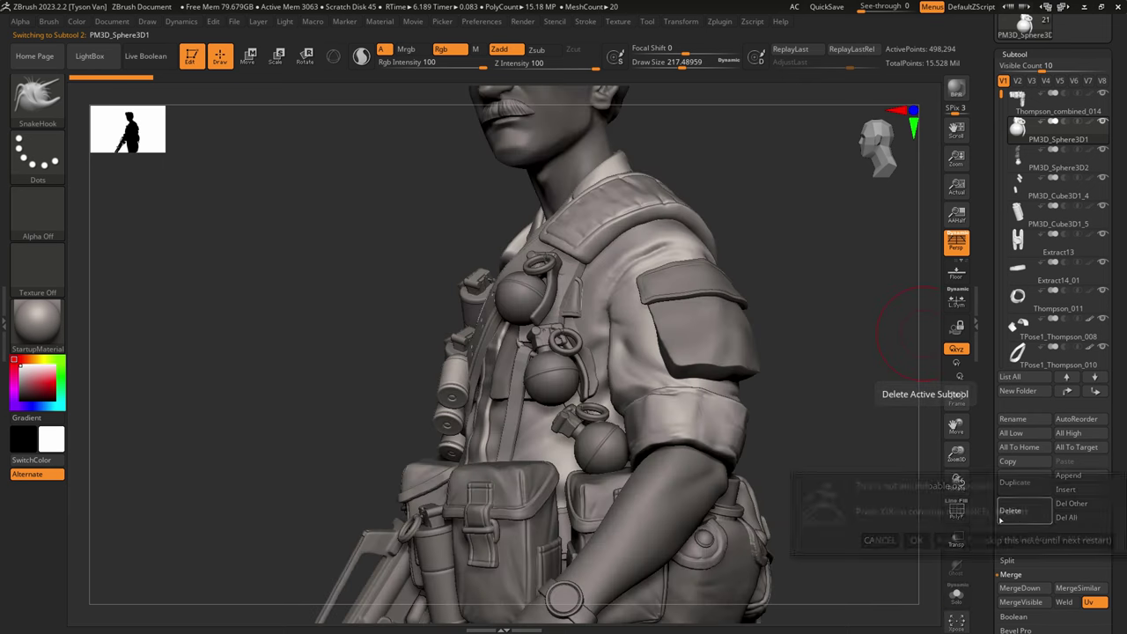
click(917, 540)
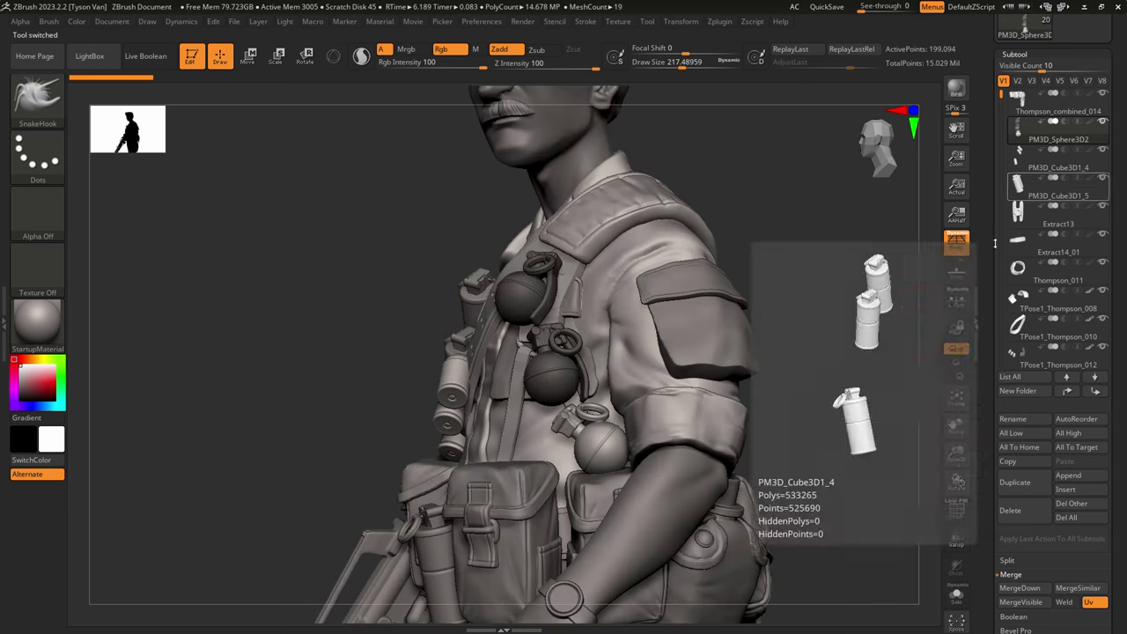
Step: Merge the PM3D_Sphere3D2 grenades down with the PM3D_Cube3D1_4 canisters
ctrl+drag(844, 431, 886, 370)
click(1047, 163)
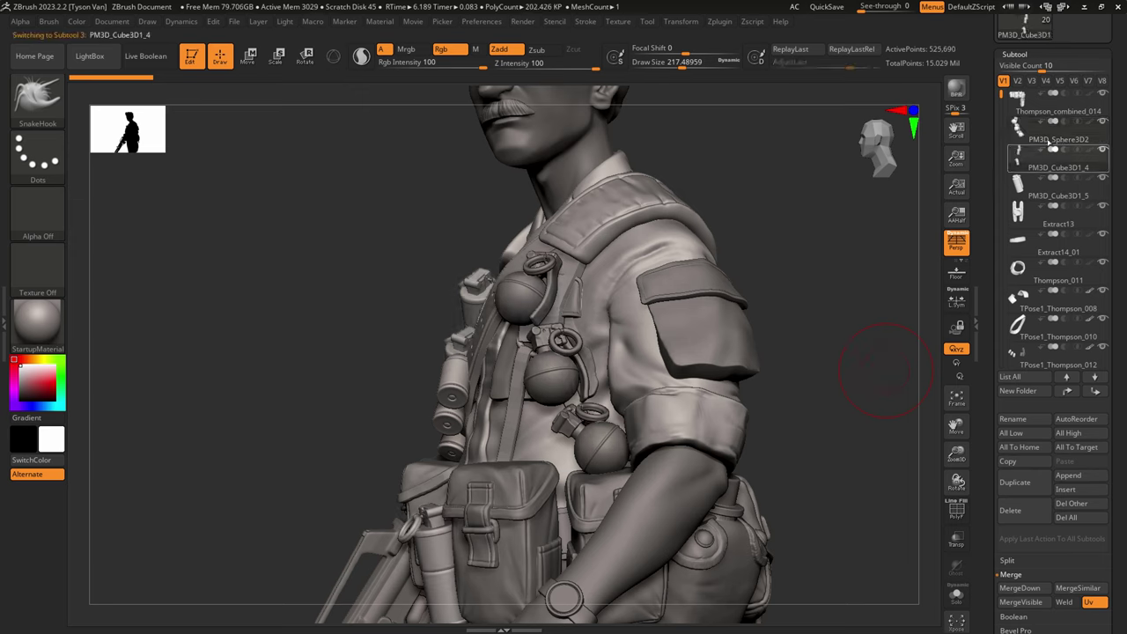
click(1047, 138)
click(1012, 588)
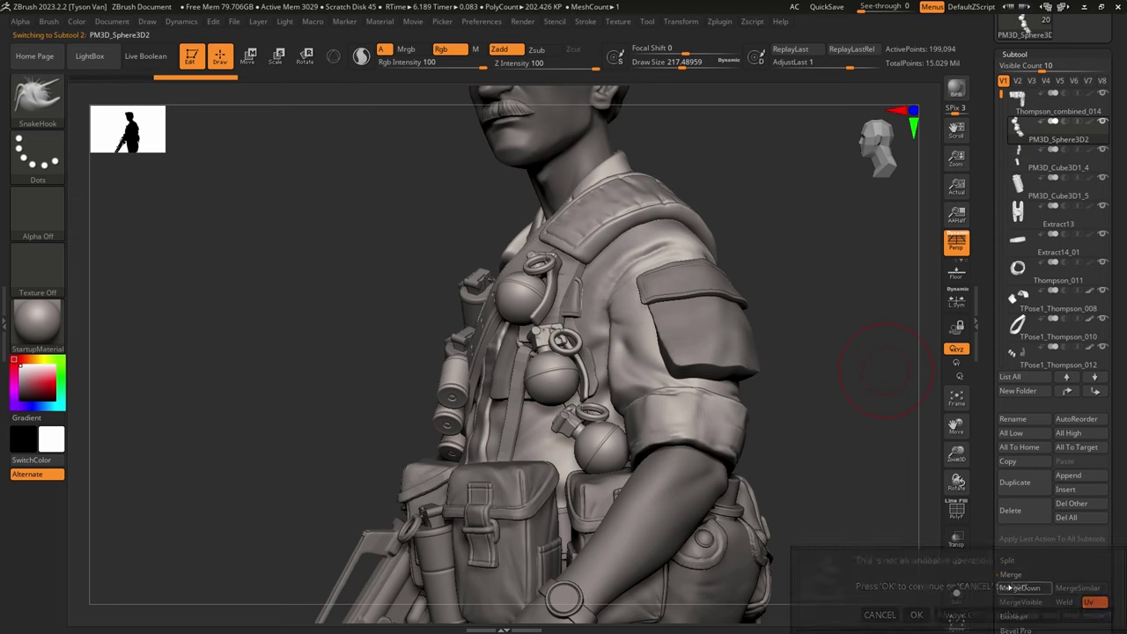
click(916, 614)
Step: Inspect the PM3D_Cube3D1_5 canister in isolation, return to the full figure and delete that subtool
click(1051, 160)
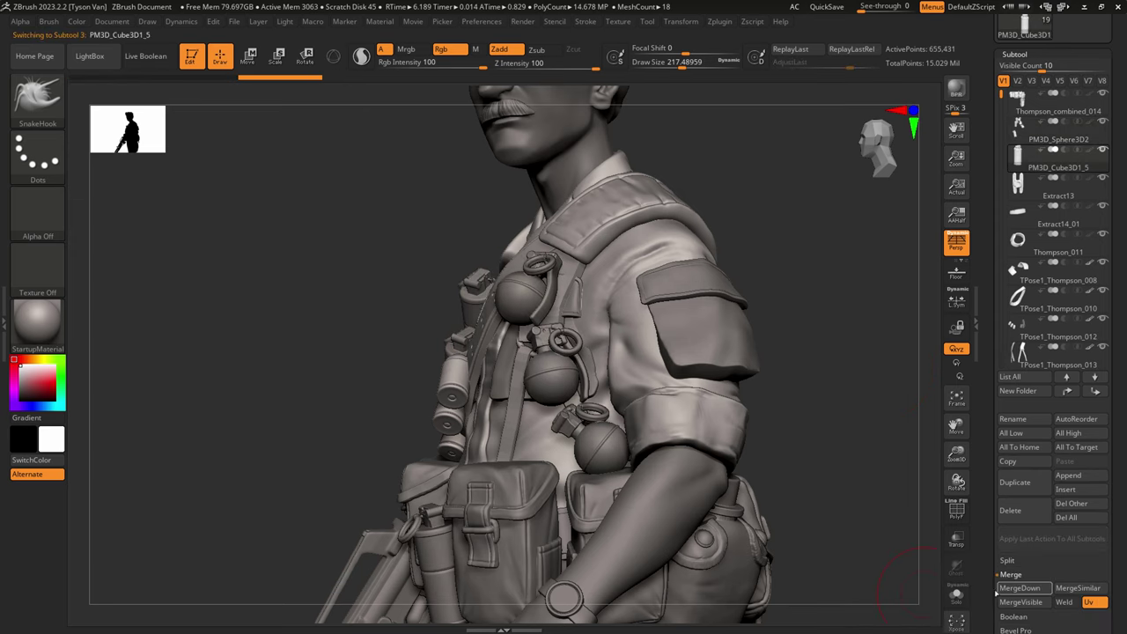
click(1010, 510)
click(879, 539)
click(957, 596)
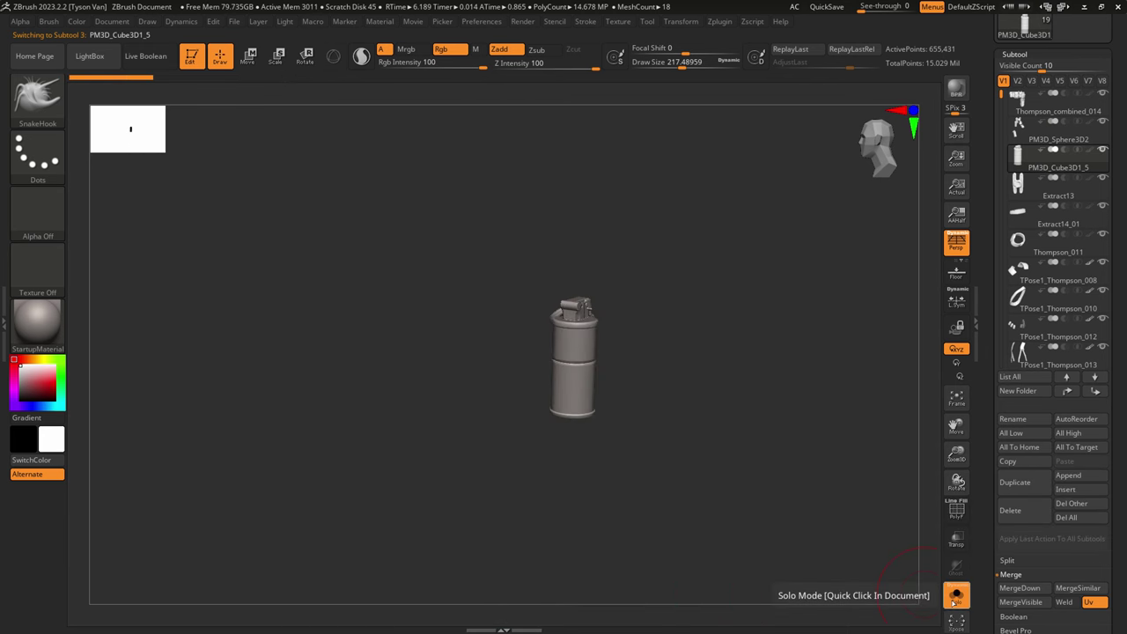
click(957, 595)
click(1010, 509)
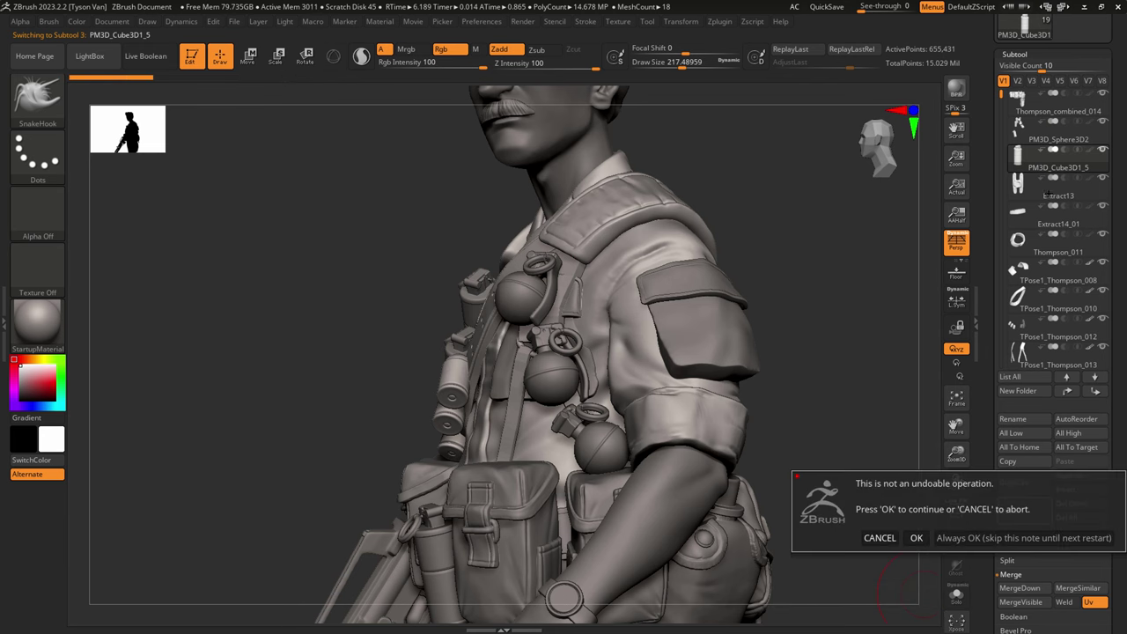
click(916, 538)
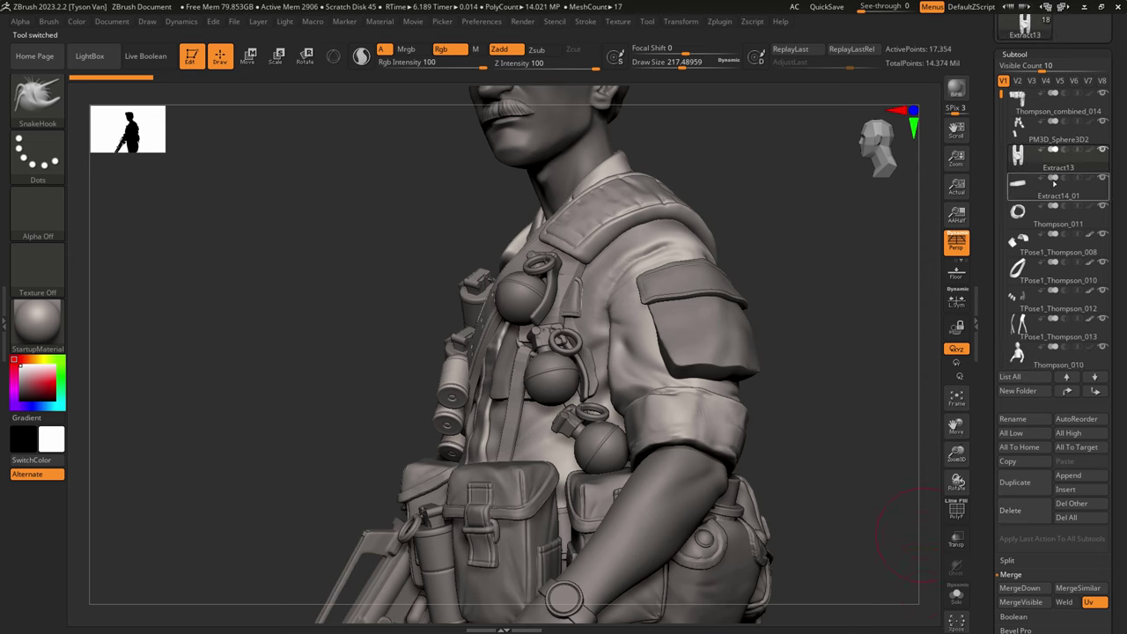
Step: Move Extract13 directly below Thompson_combined_014, merge it into that subtool and check the result in isolation
click(1065, 391)
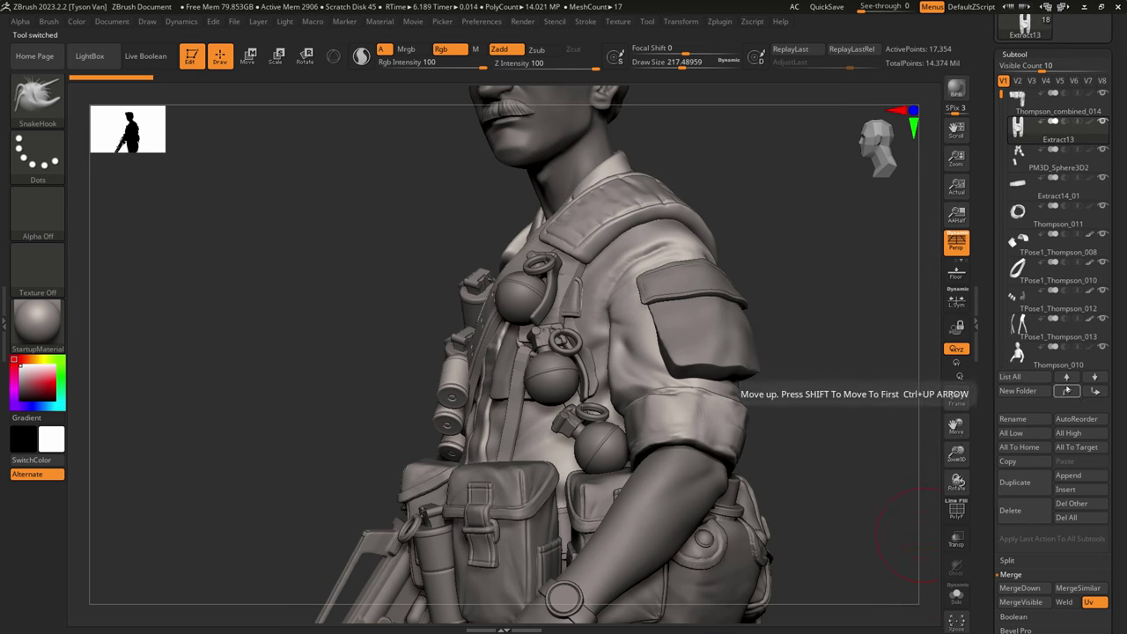
click(1045, 109)
click(1020, 587)
click(916, 611)
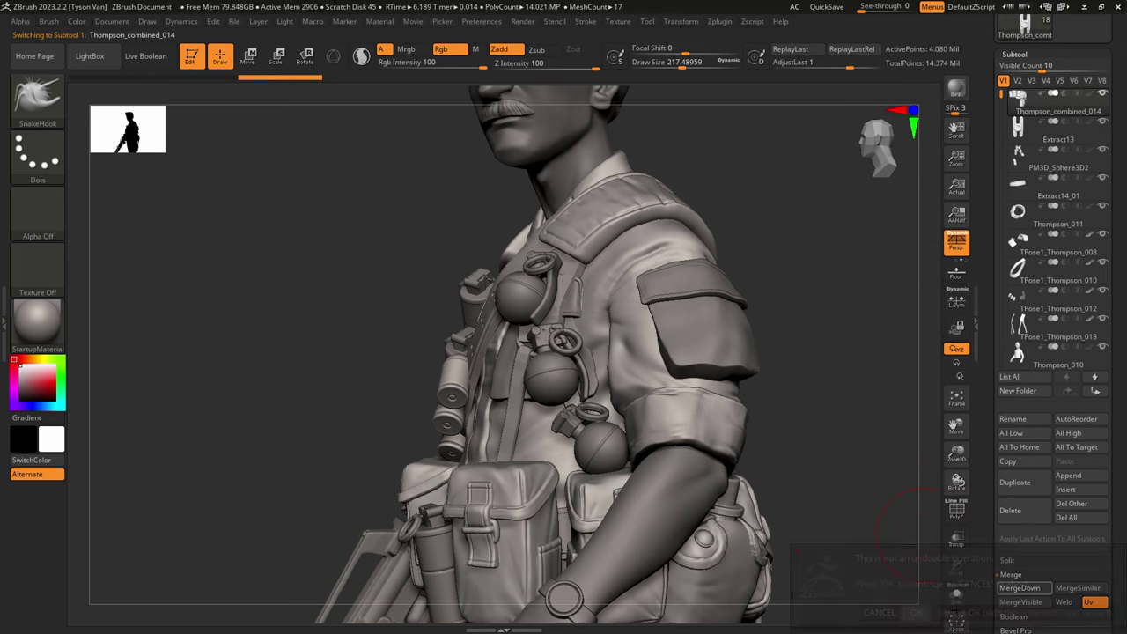
click(956, 595)
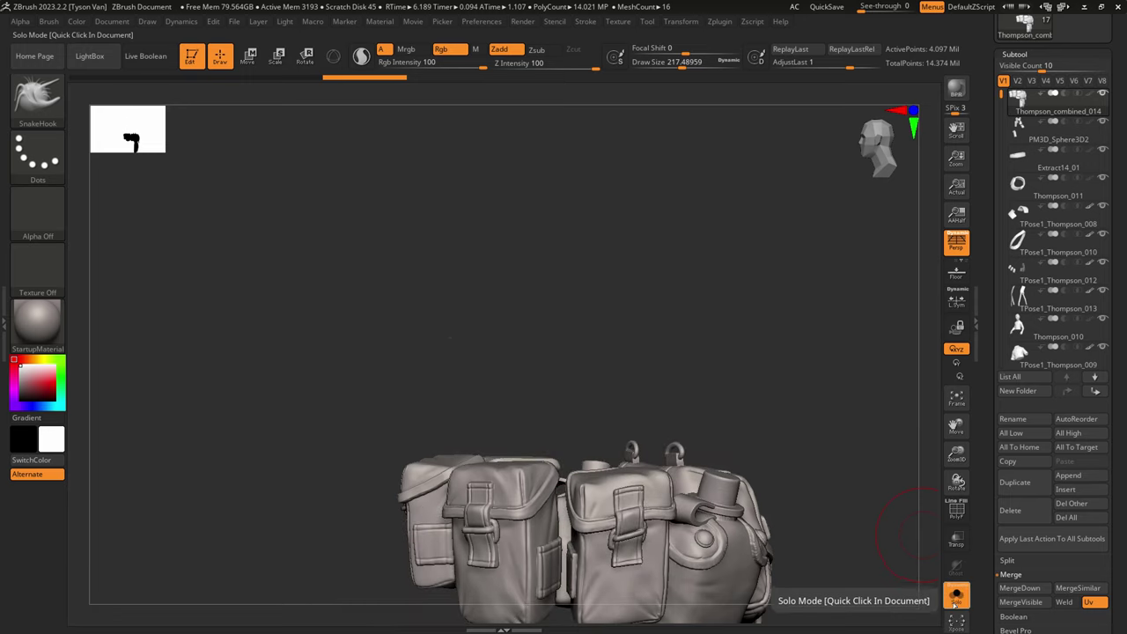
click(956, 595)
Step: Isolate the Extract14_01 belt and reorder it to sit directly below Thompson_combined_014
click(1031, 170)
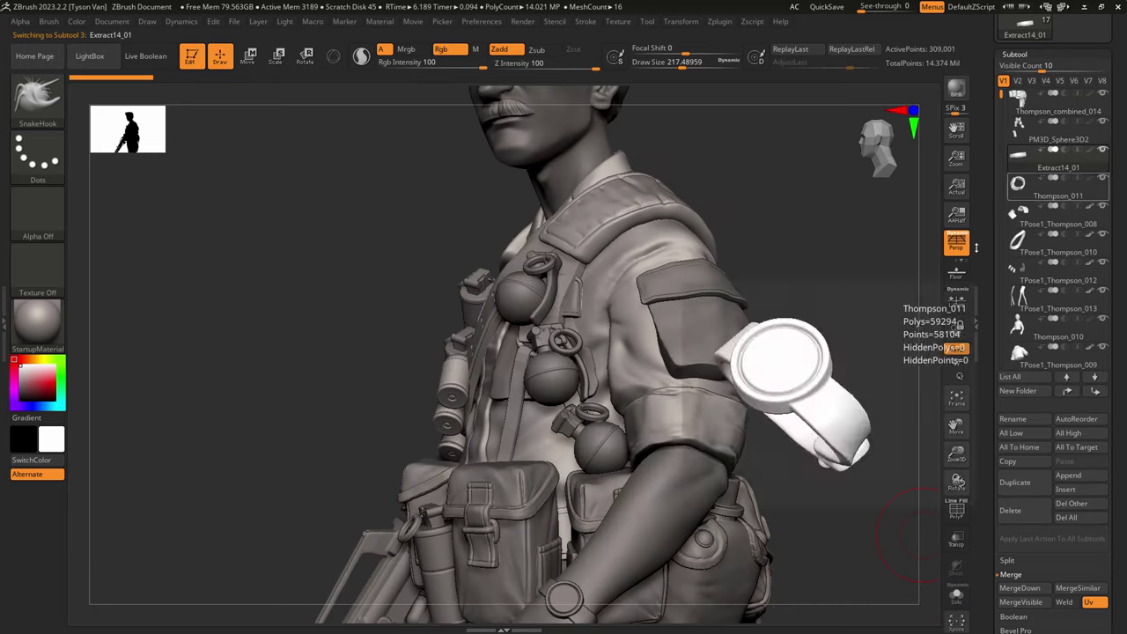
click(956, 595)
drag(691, 516, 660, 514)
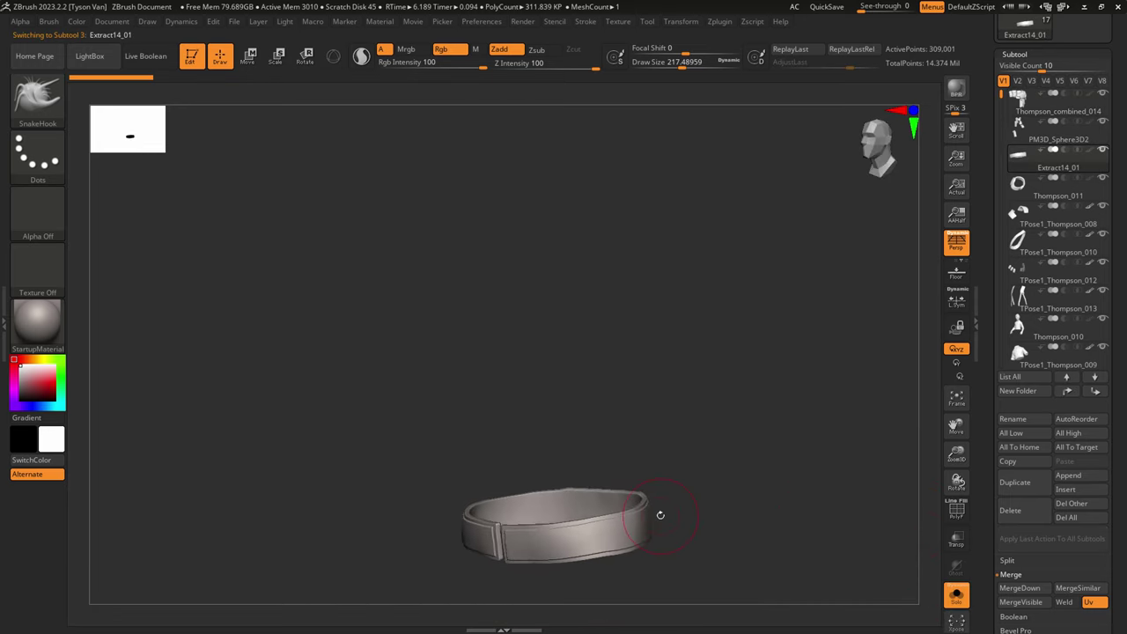
click(1068, 391)
click(1067, 391)
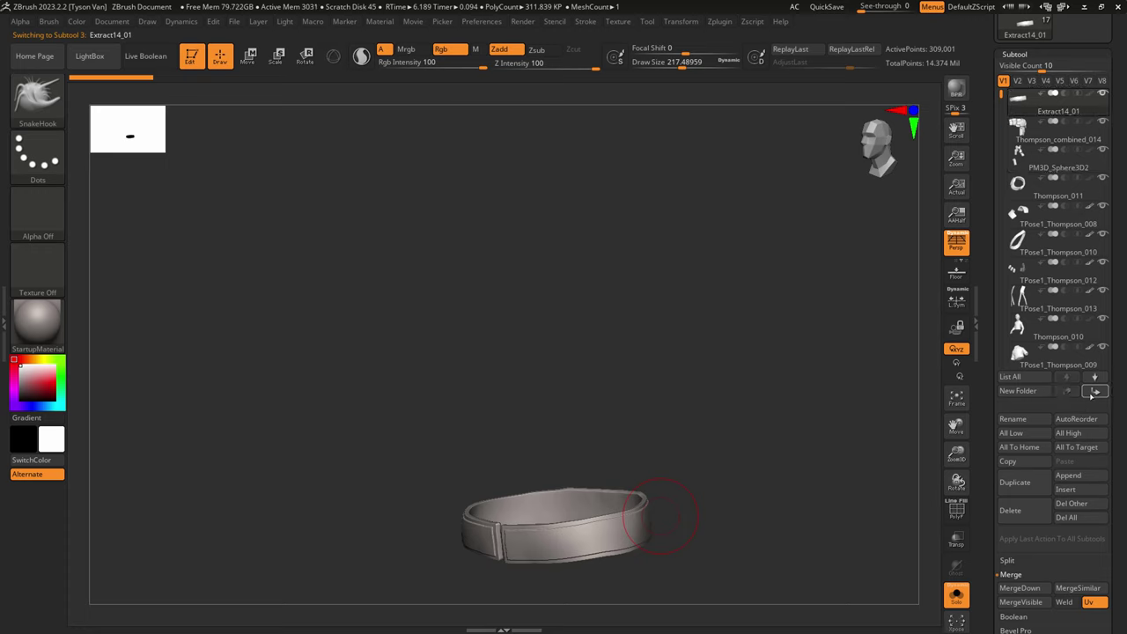
click(1091, 393)
Step: Merge Thompson_combined_014 down with the Extract14_01 belt and inspect the combined gear
click(1052, 106)
click(1021, 588)
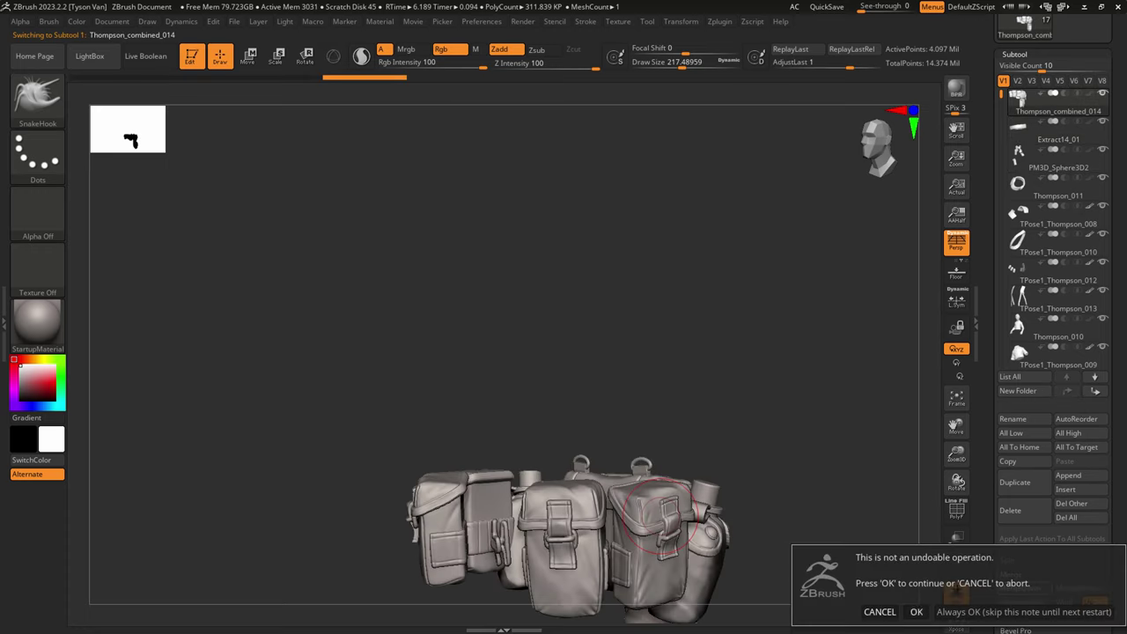
click(917, 612)
drag(772, 450, 773, 451)
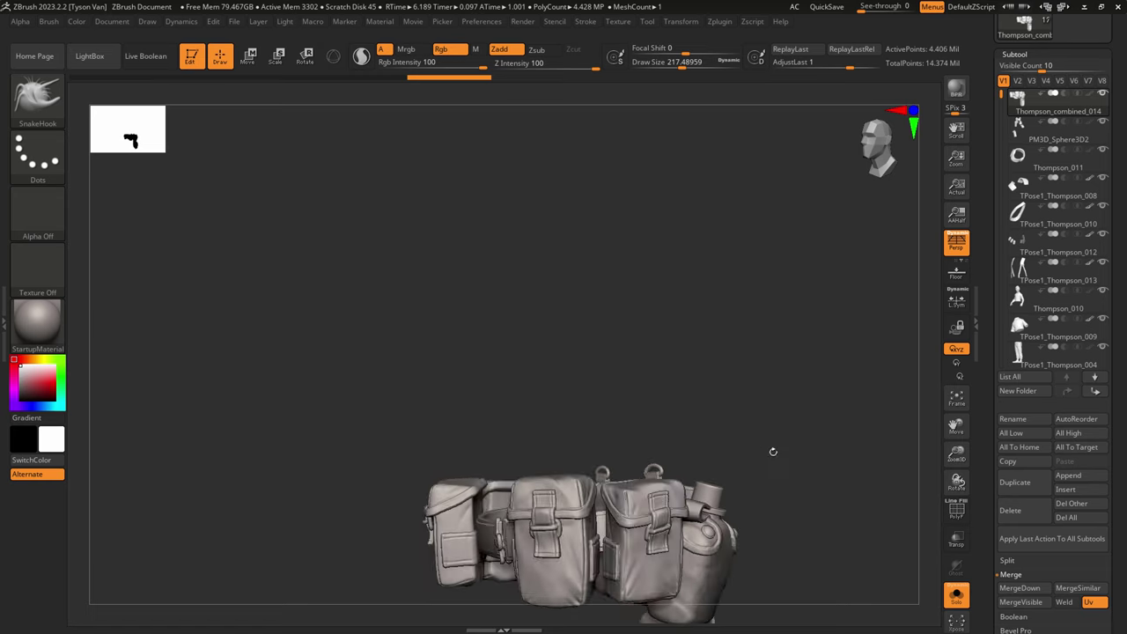
Step: Remesh the combined Thompson_combined_014 gear with DynaMesh at resolution 440
right_drag(773, 452, 766, 457)
key(shift+f)
alt+right_drag(600, 534, 628, 481)
mouse_move(546, 471)
ctrl+right_down()
mouse_move(661, 490)
mouse_move(636, 493)
ctrl+right_up()
right_drag(714, 490, 737, 493)
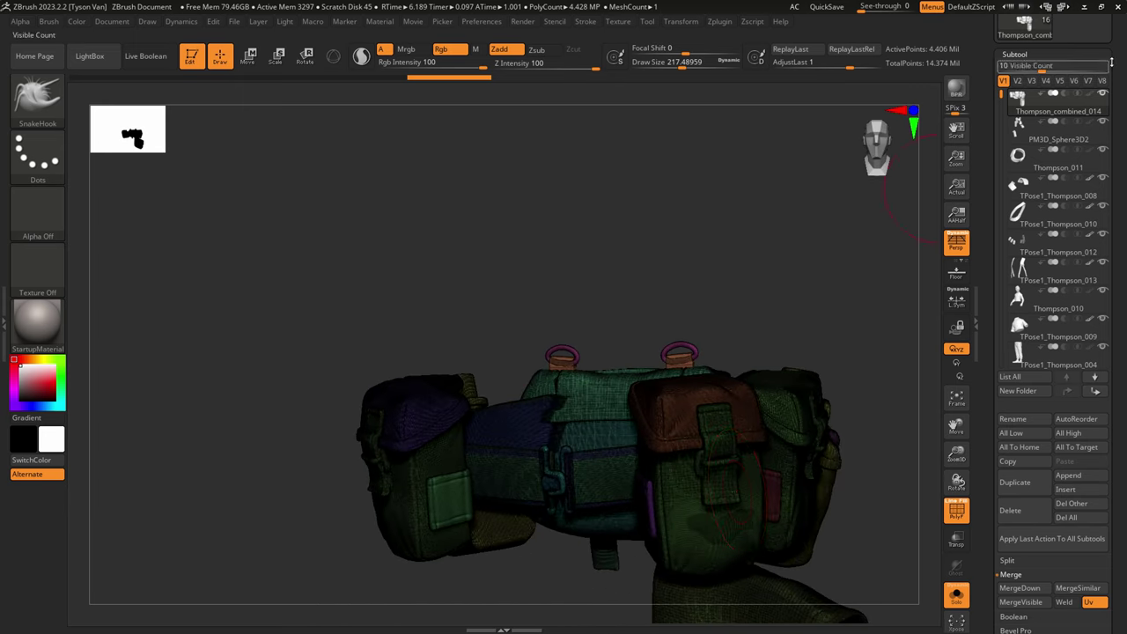
drag(1112, 54, 1114, 76)
click(1026, 79)
click(1018, 38)
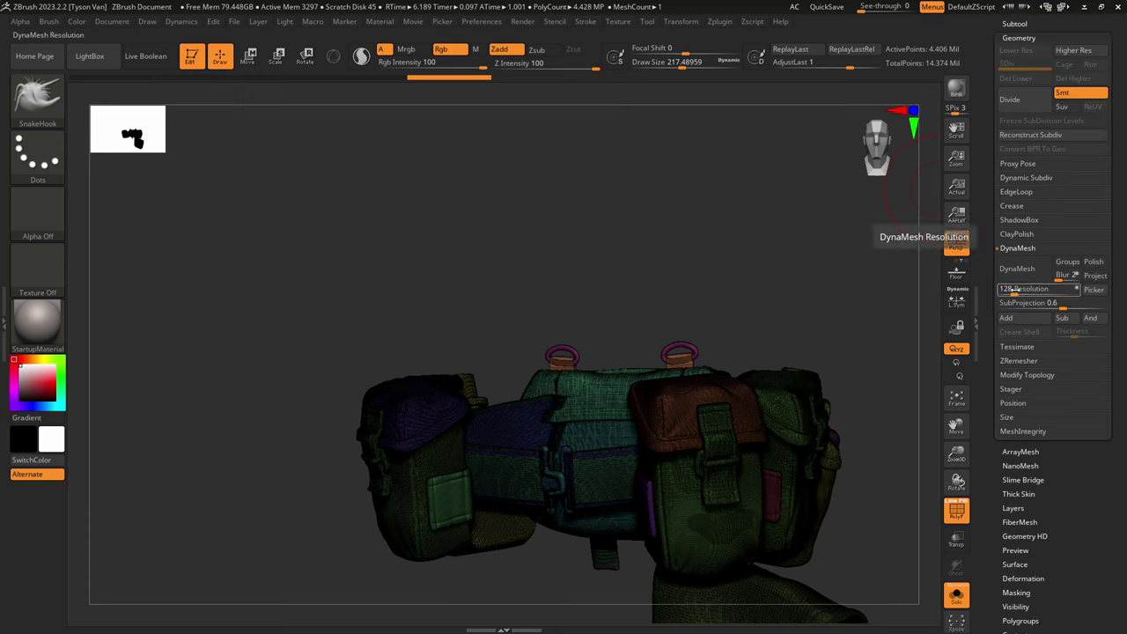
drag(1007, 290, 1022, 291)
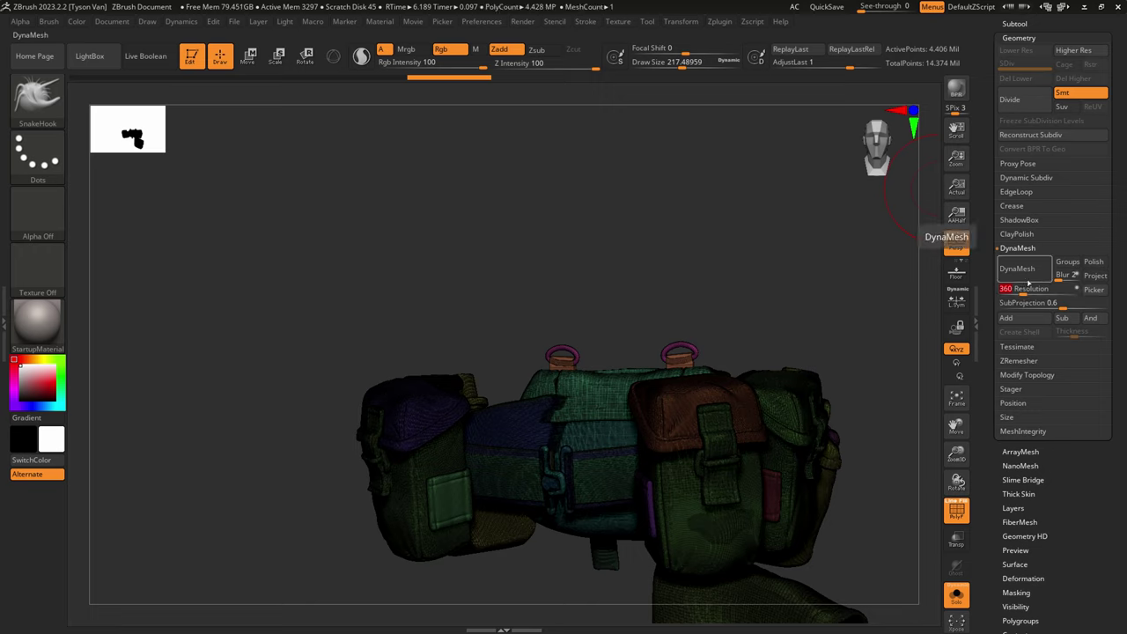
click(1023, 290)
click(1021, 268)
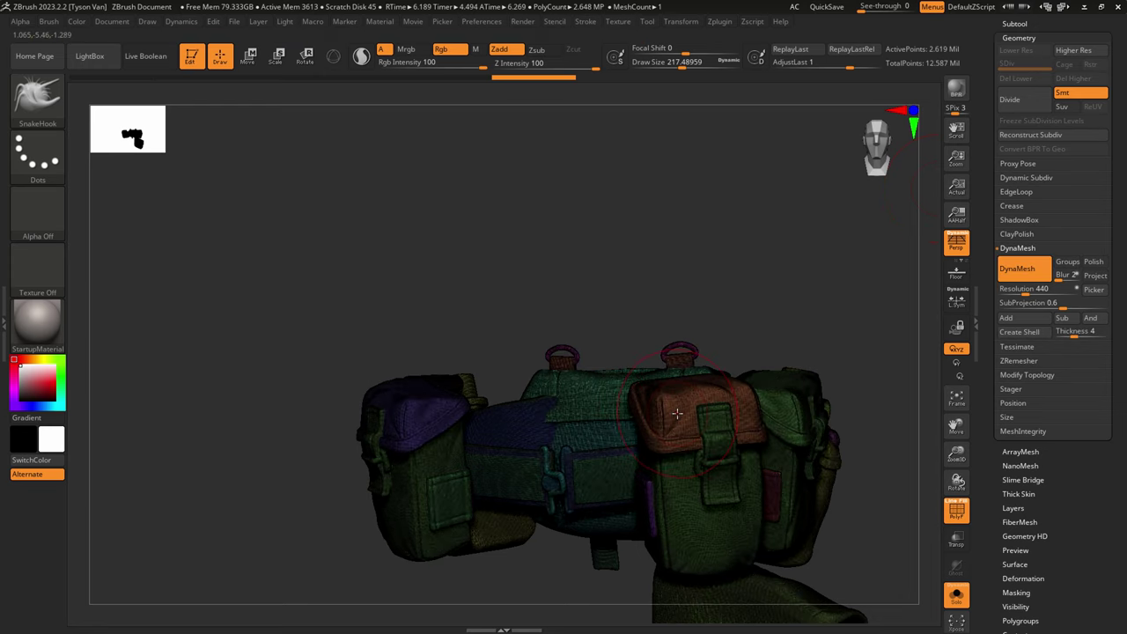
Step: Inspect the remeshed belt, pouches and canteens from all sides without the wireframe and return to the full figure
ctrl+right_drag(707, 438, 585, 352)
key(shift+f)
mouse_move(642, 405)
right_down()
mouse_move(538, 412)
mouse_move(596, 439)
mouse_move(682, 451)
mouse_move(661, 456)
right_up()
right_drag(644, 325, 587, 302)
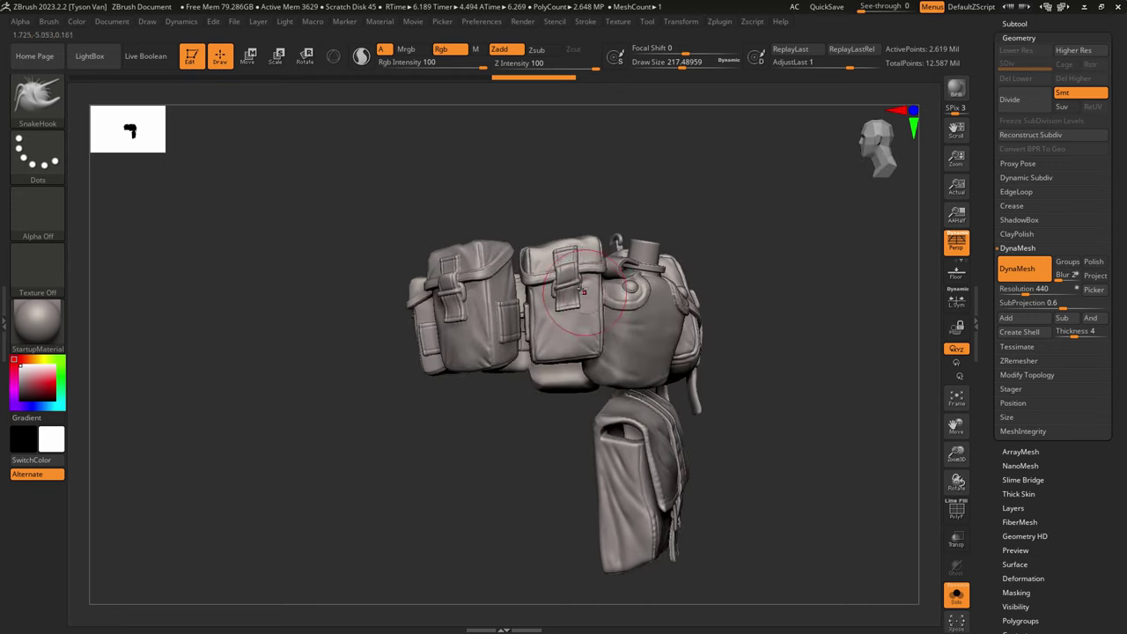
drag(570, 302, 561, 315)
ctrl+right_drag(740, 342, 619, 357)
alt+right_drag(695, 363, 608, 407)
right_drag(655, 388, 556, 384)
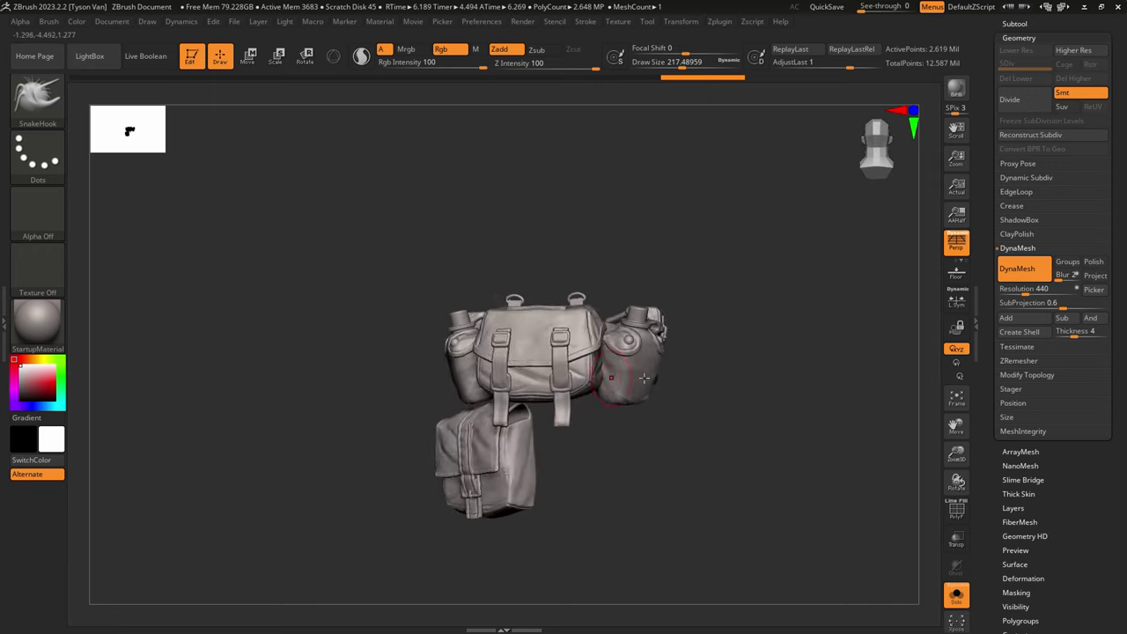
right_drag(704, 388, 478, 377)
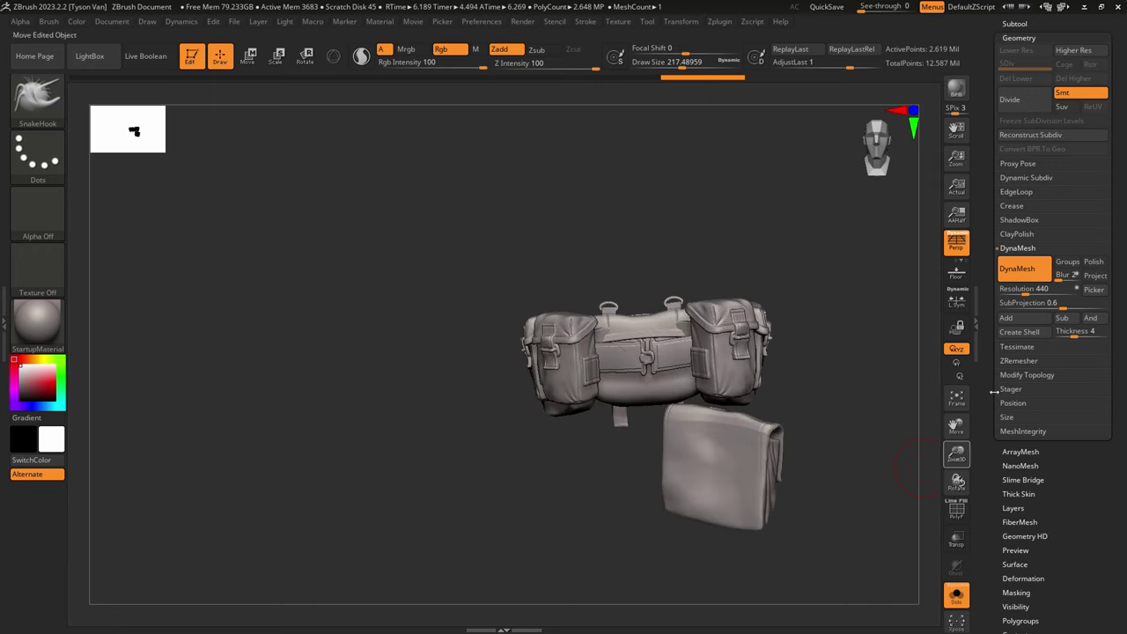
click(956, 596)
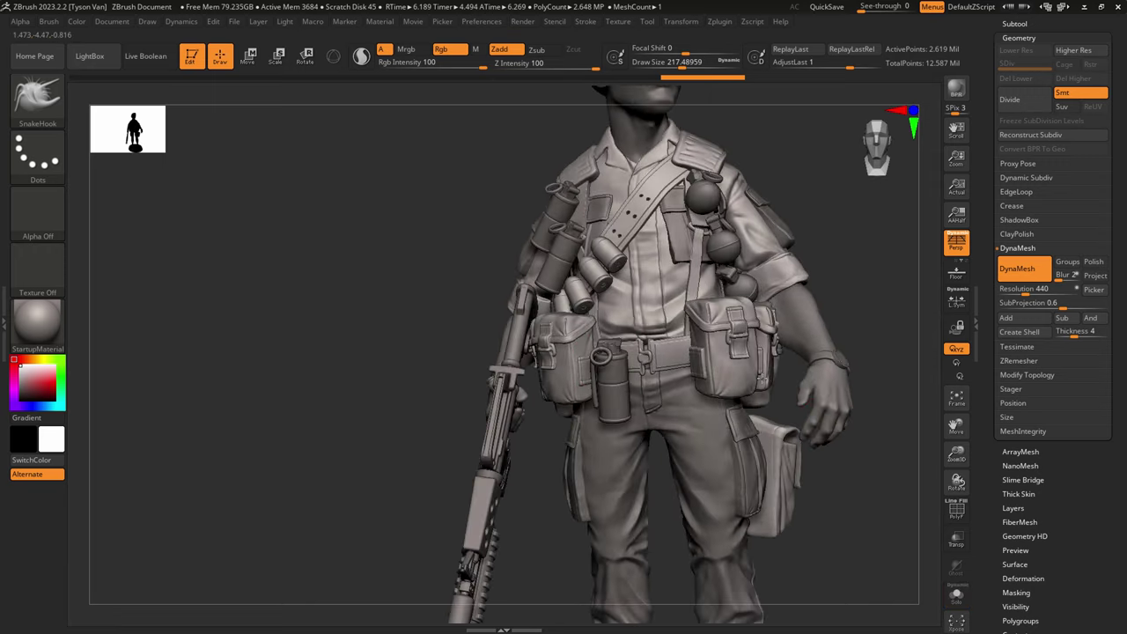
Step: Reorder the Thompson_011 hat to sit directly above Thompson_010 and merge it down into that subtool
click(1017, 23)
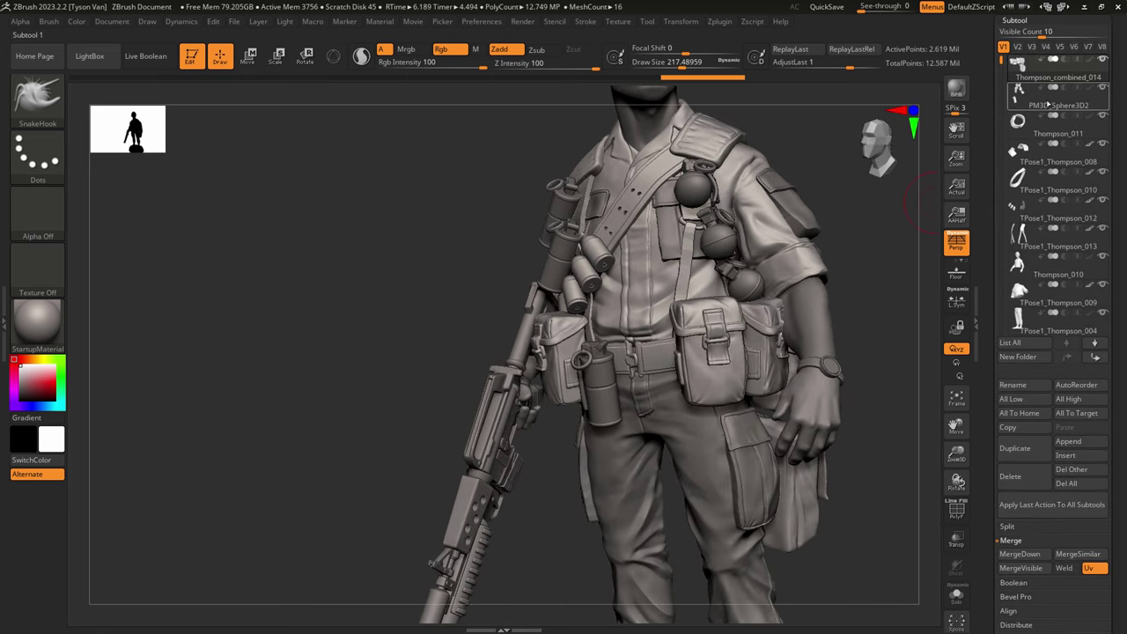
click(1046, 103)
click(1047, 124)
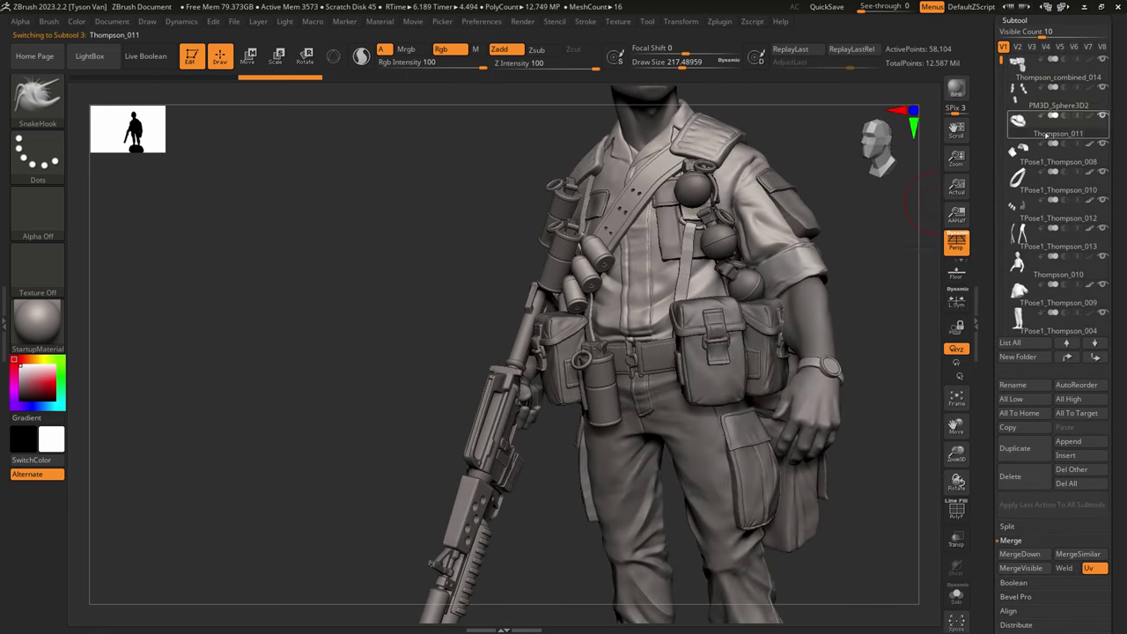
click(956, 596)
click(956, 595)
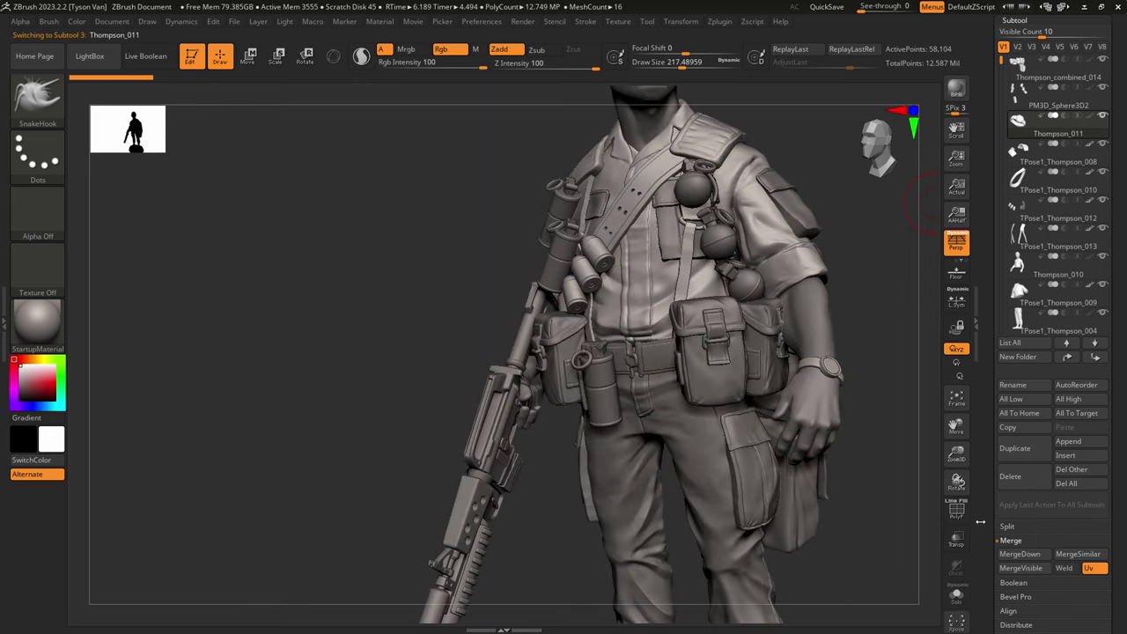
click(1097, 360)
click(1097, 360)
click(1097, 360)
click(1097, 360)
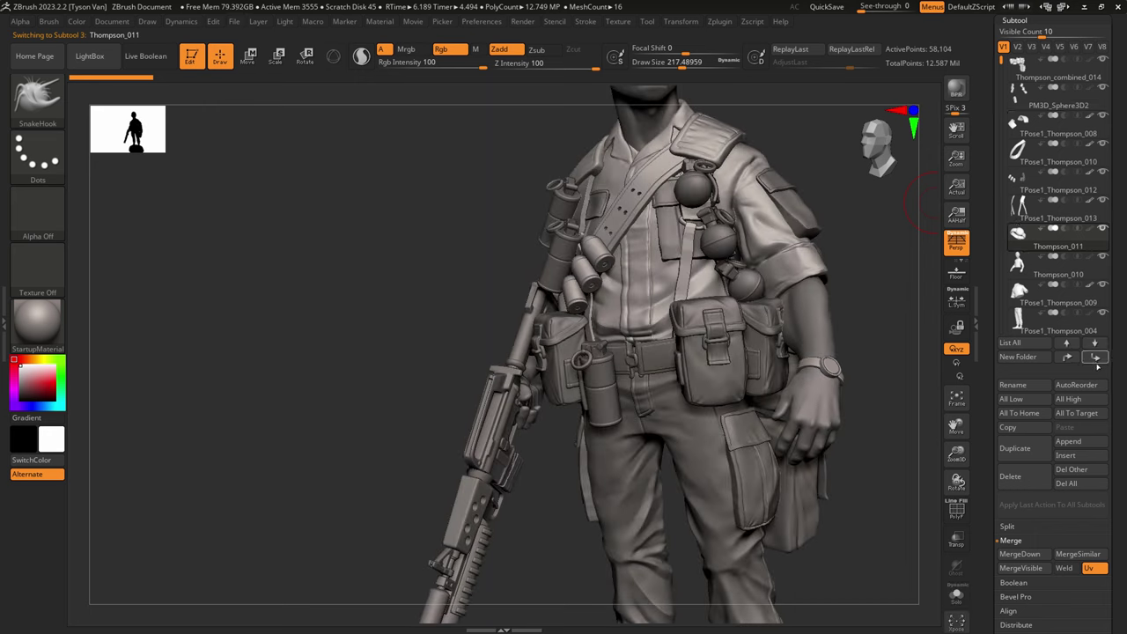
click(1008, 556)
click(915, 582)
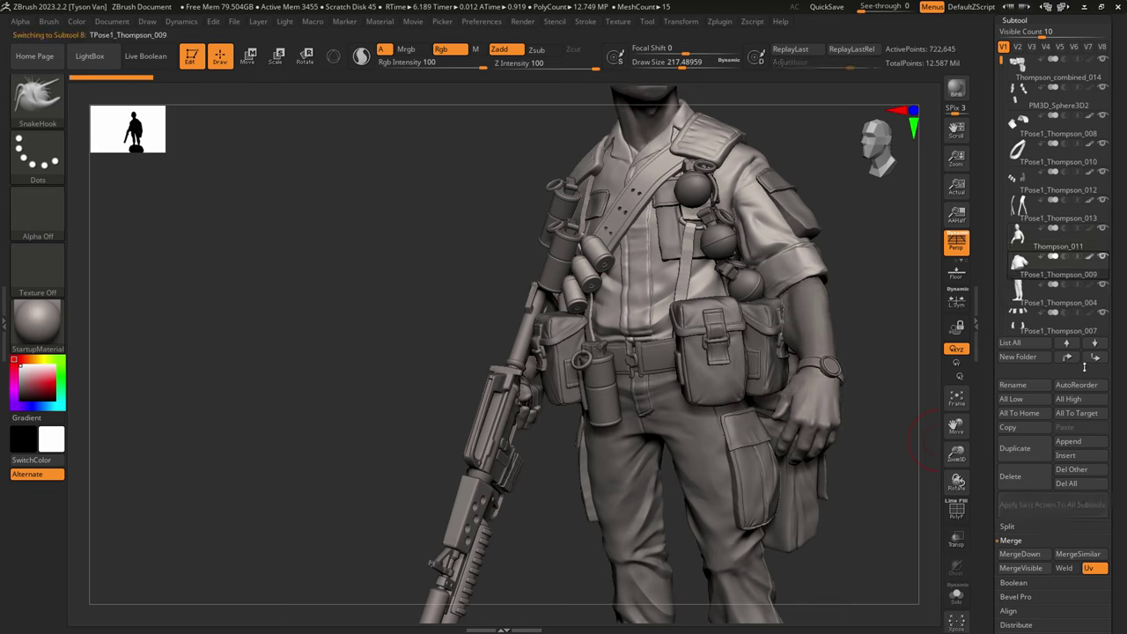
Step: Merge TPose1_Thompson_009 down with TPose1_Thompson_004, and Thompson_011 down with the combined clothing
click(1019, 553)
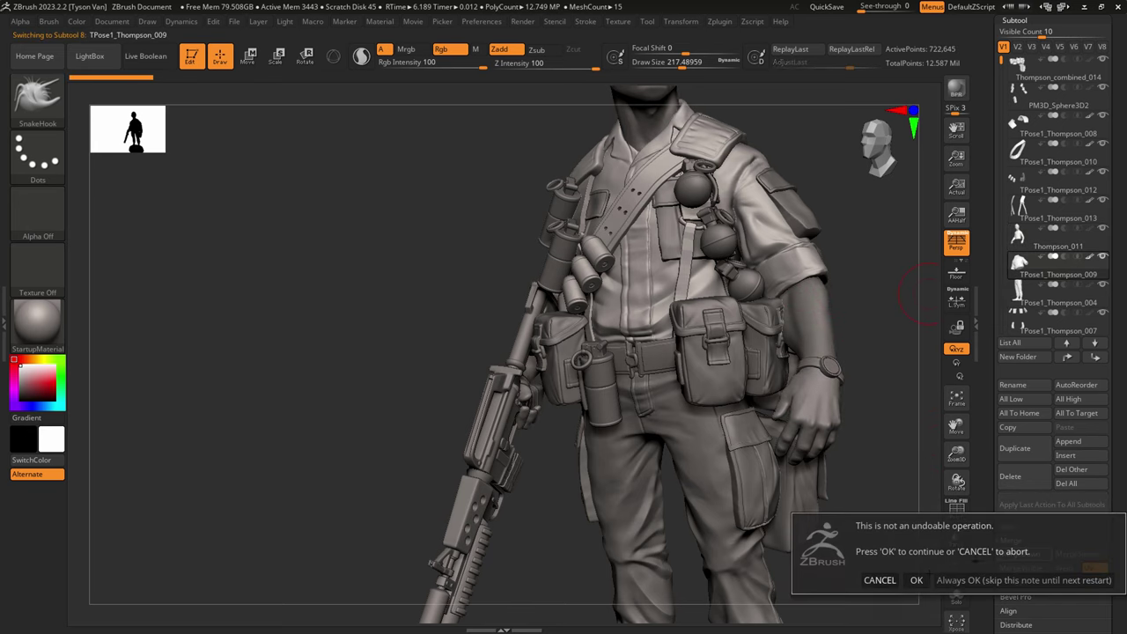
click(916, 580)
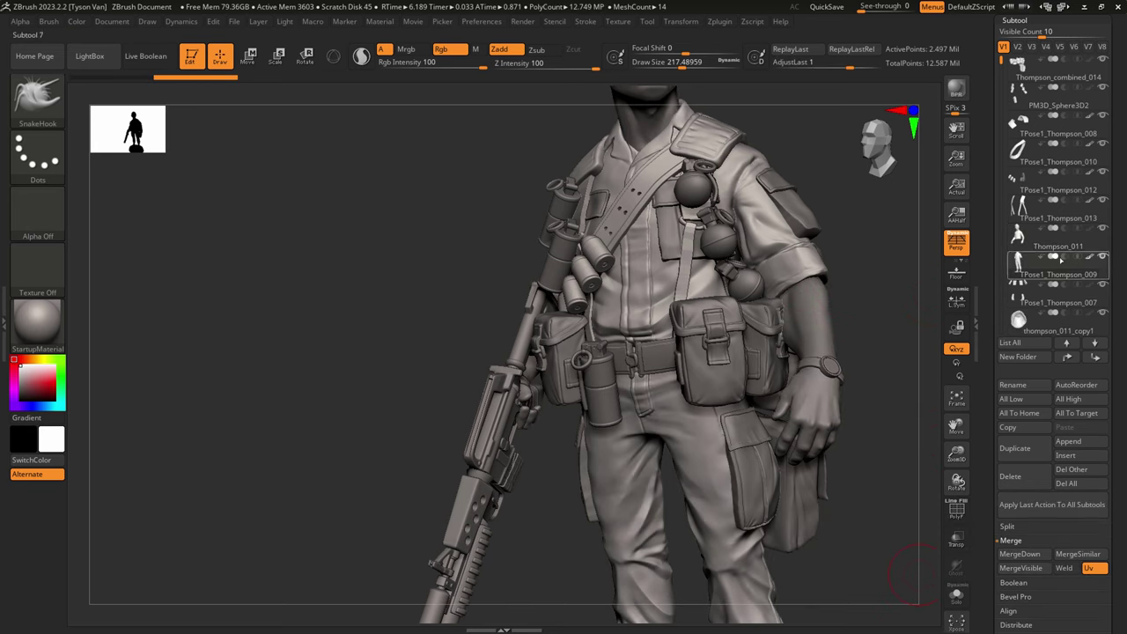
click(1019, 553)
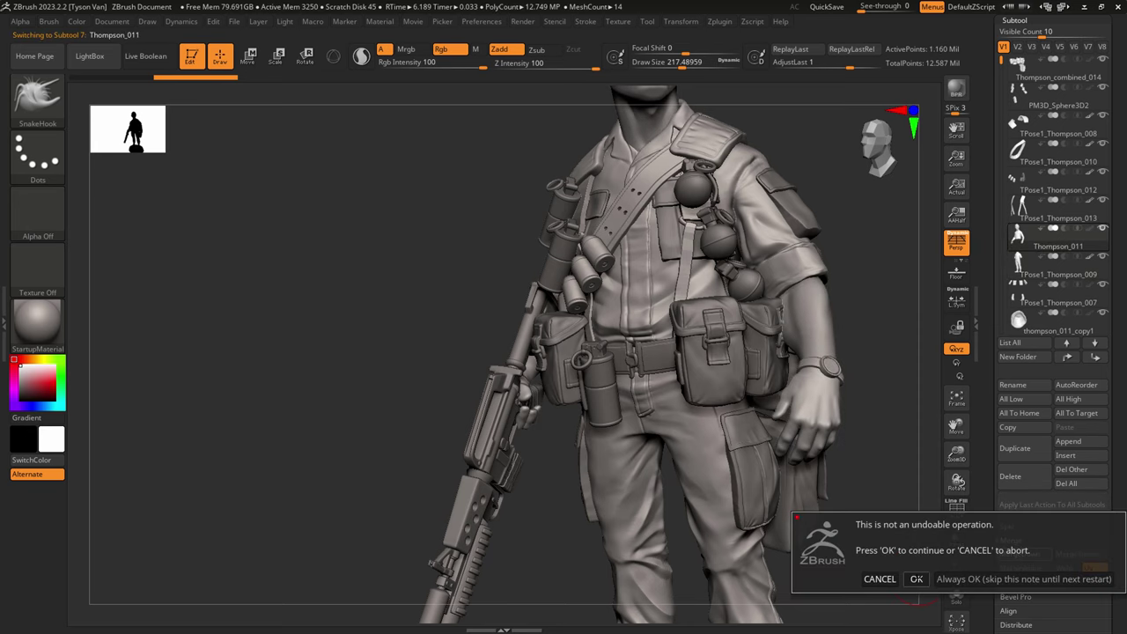
click(916, 579)
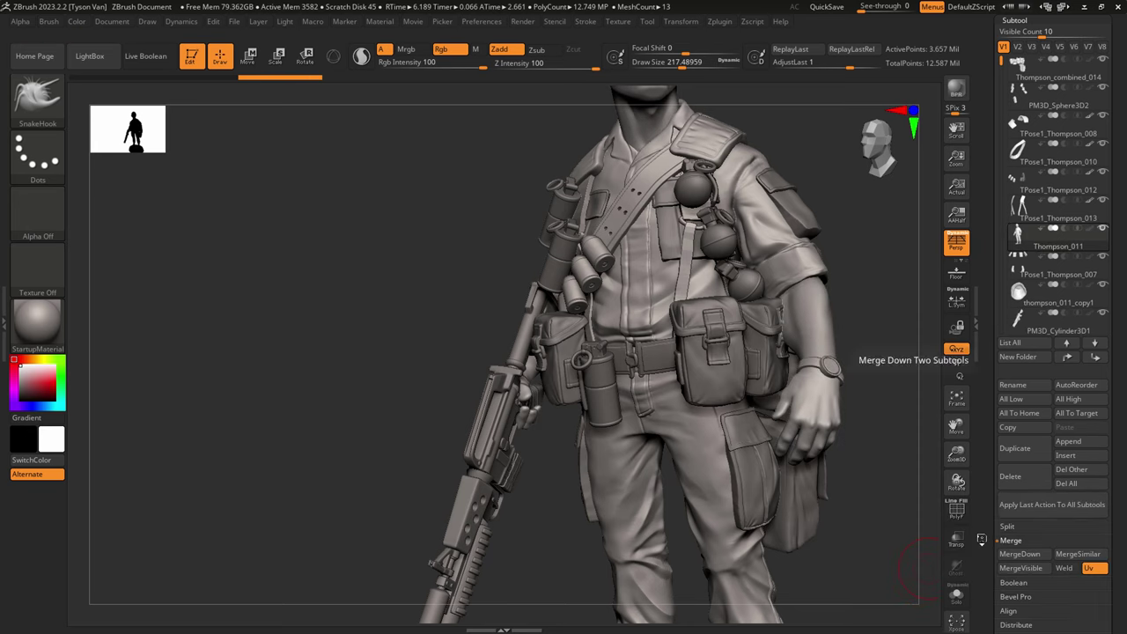
Step: Move TPose1_Thompson_007 directly above Thompson_011 and merge the two subtools
click(1043, 275)
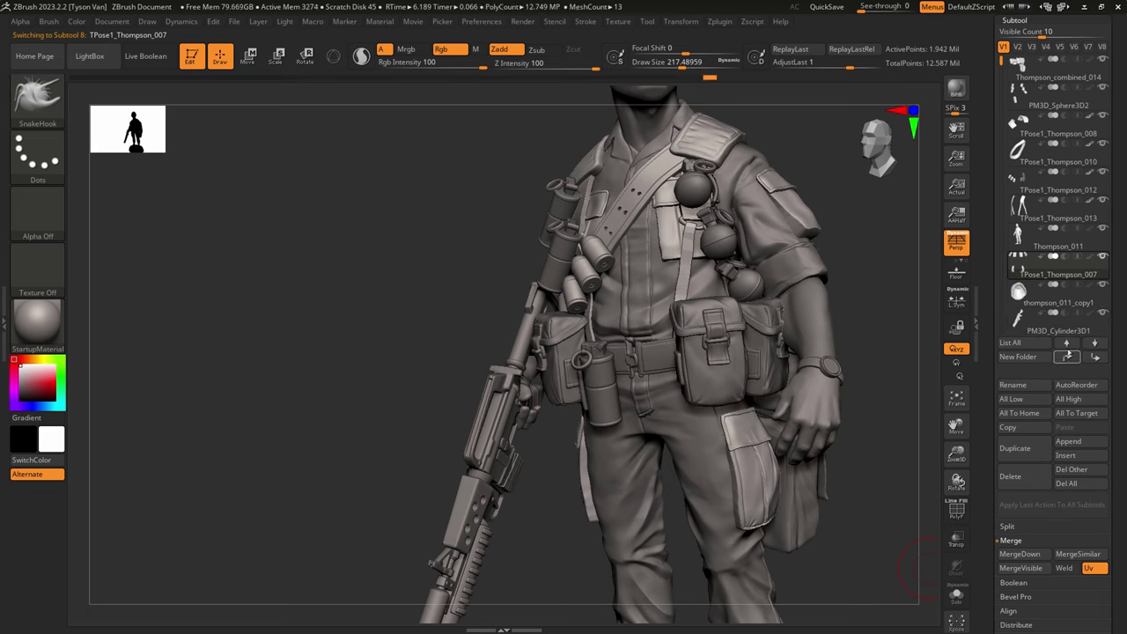
click(1067, 357)
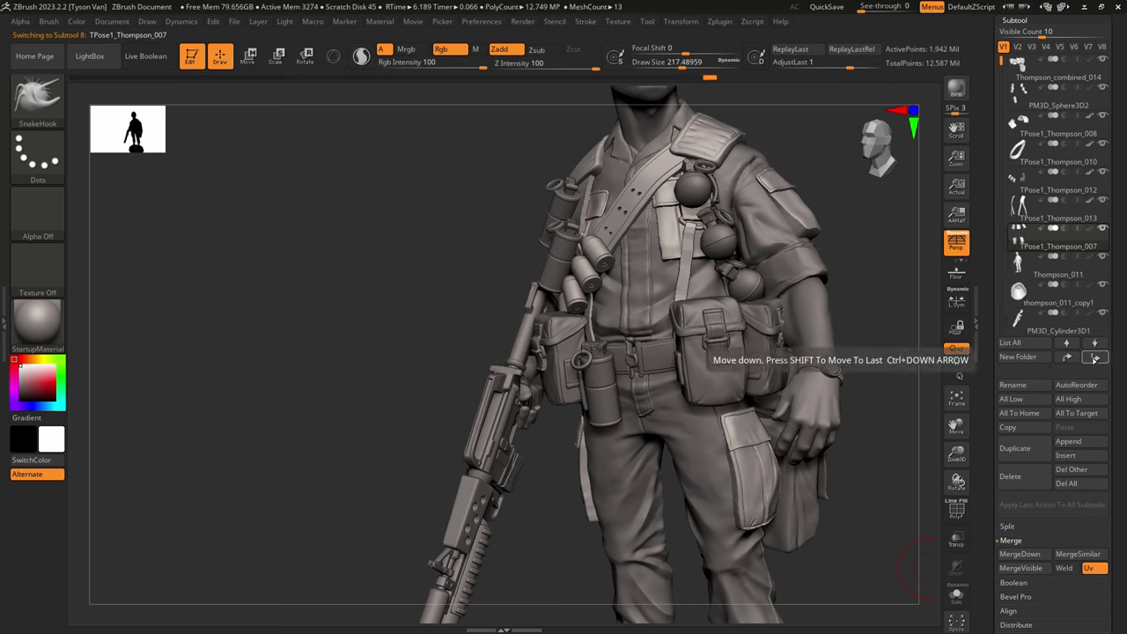
click(1019, 553)
click(916, 579)
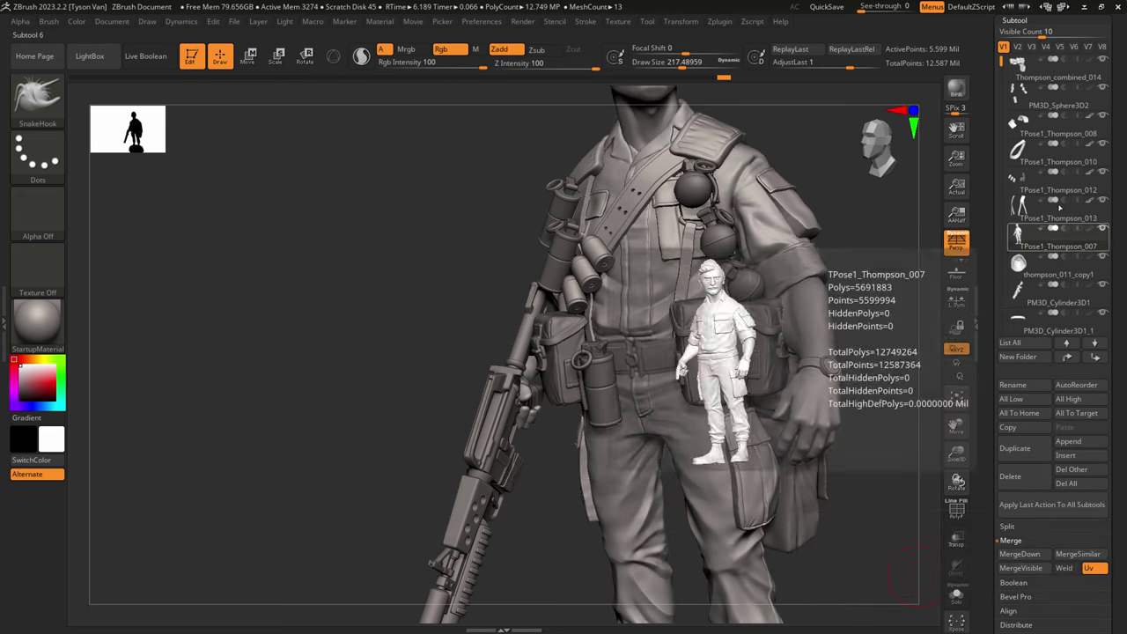
Step: Isolate the TPose1_Thompson_013 harness and hide its wide upper straps, keeping only the narrow straps and metal rings in view
click(1060, 208)
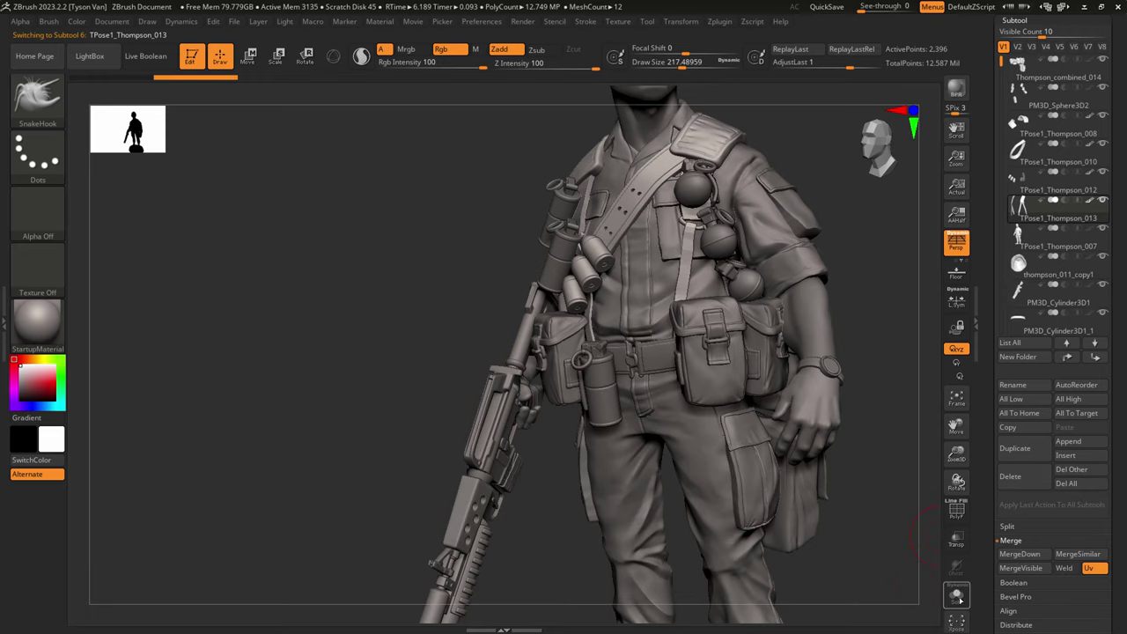
click(956, 595)
alt+right_drag(698, 271, 695, 304)
right_drag(695, 304, 680, 295)
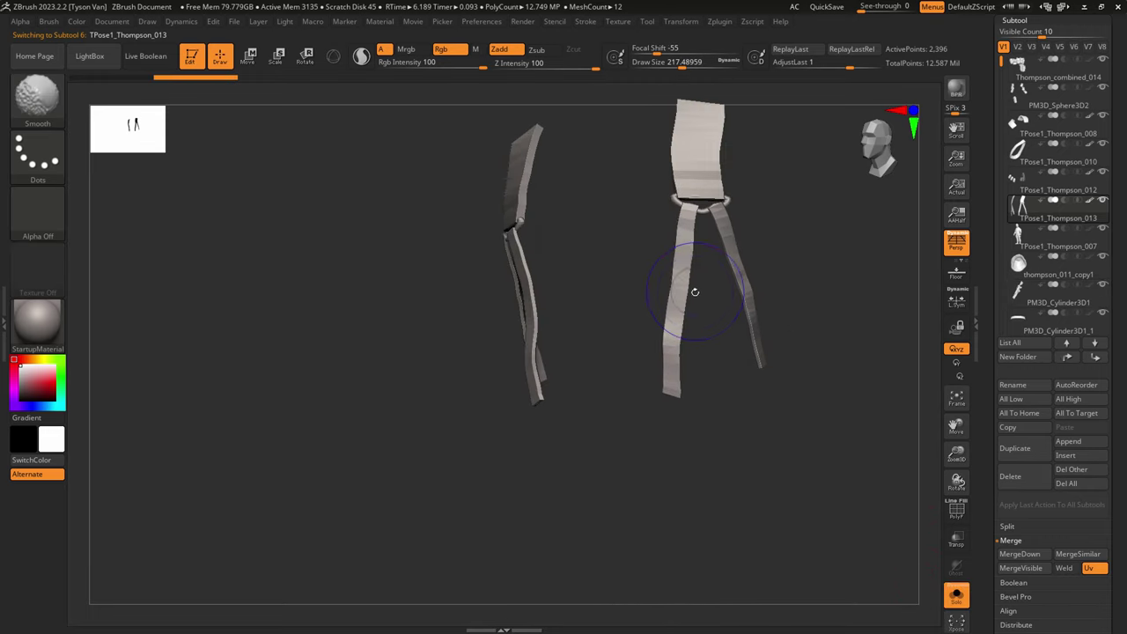
key(shift+f)
ctrl+shift+click(683, 317)
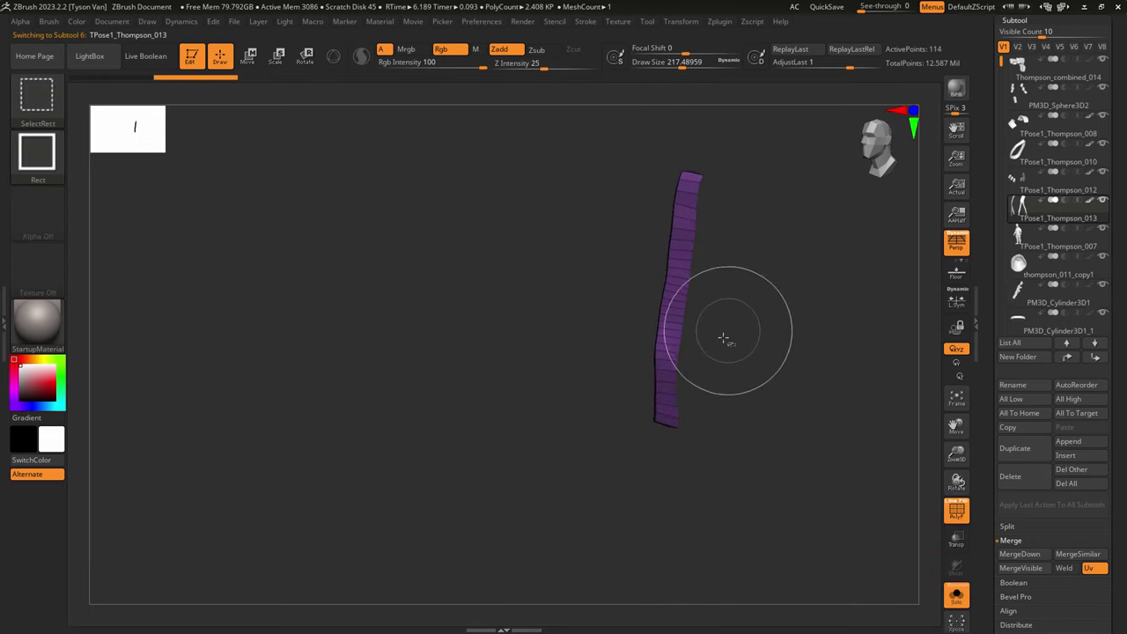
ctrl+shift+drag(725, 339, 718, 358)
ctrl+shift+click(763, 297)
ctrl+shift+click(492, 336)
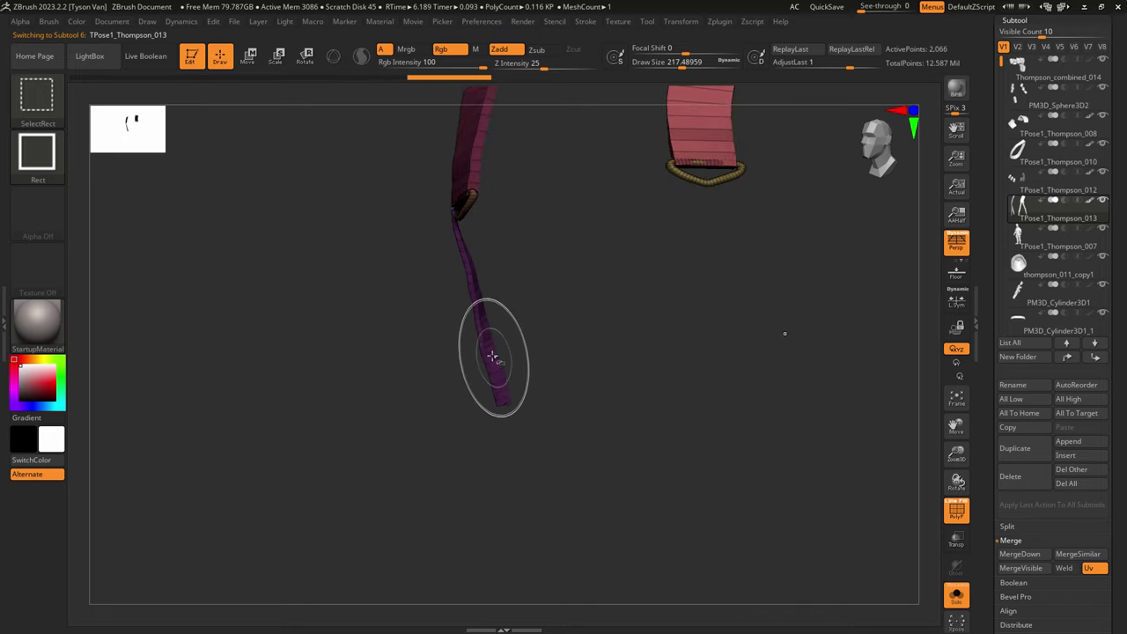
ctrl+shift+click(493, 355)
ctrl+shift+click(464, 212)
ctrl+shift+click(709, 181)
ctrl+shift+click(713, 235)
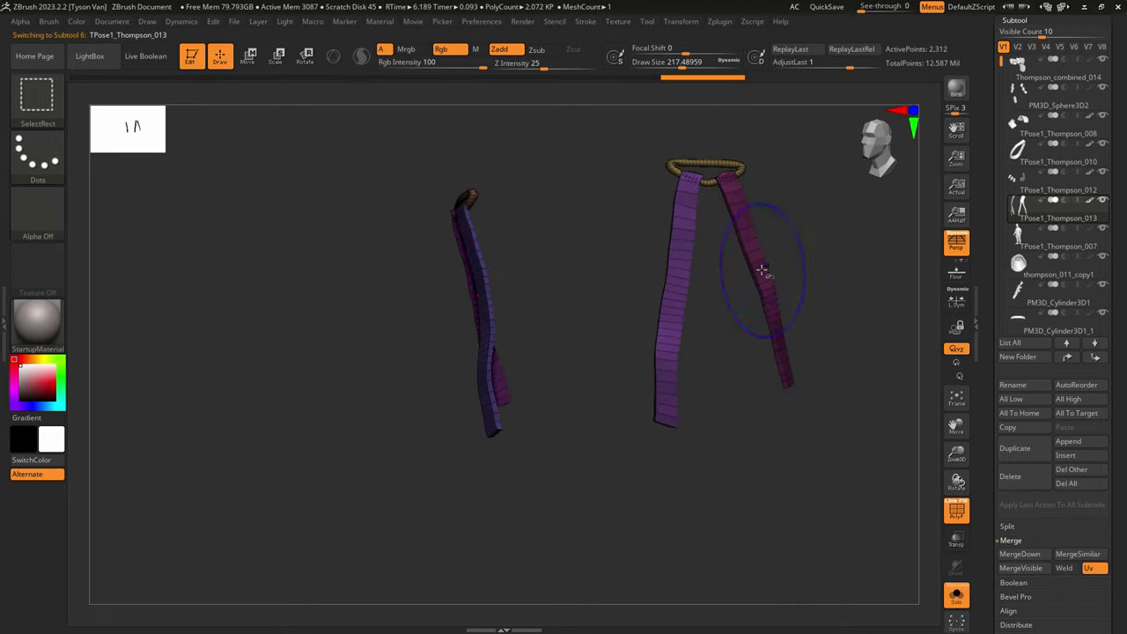
Step: Inflate the visible narrow straps and rings by 6 twice, unhide the upper straps and return to the full figure
click(1020, 20)
drag(1019, 170, 1020, 172)
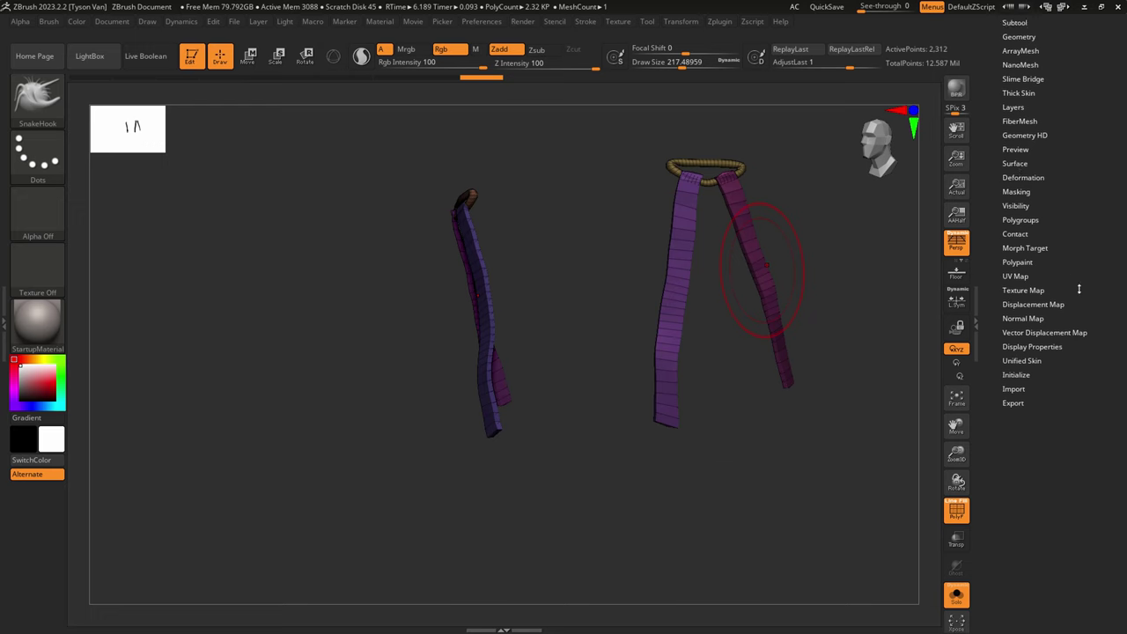
click(1024, 176)
click(1041, 502)
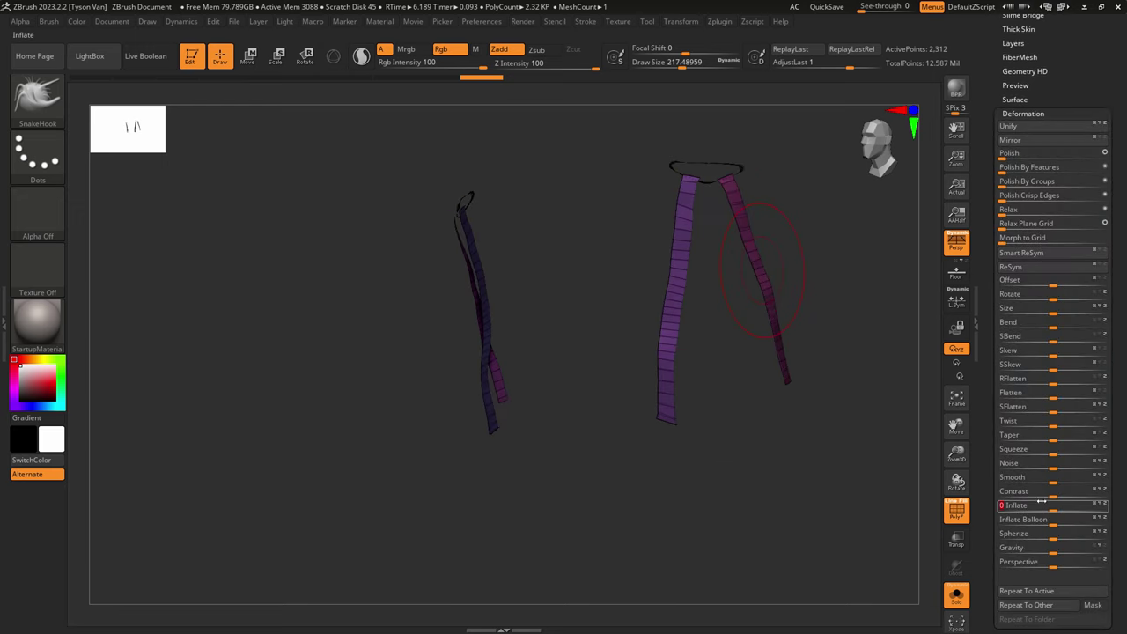
key(ctrl+z)
click(1021, 505)
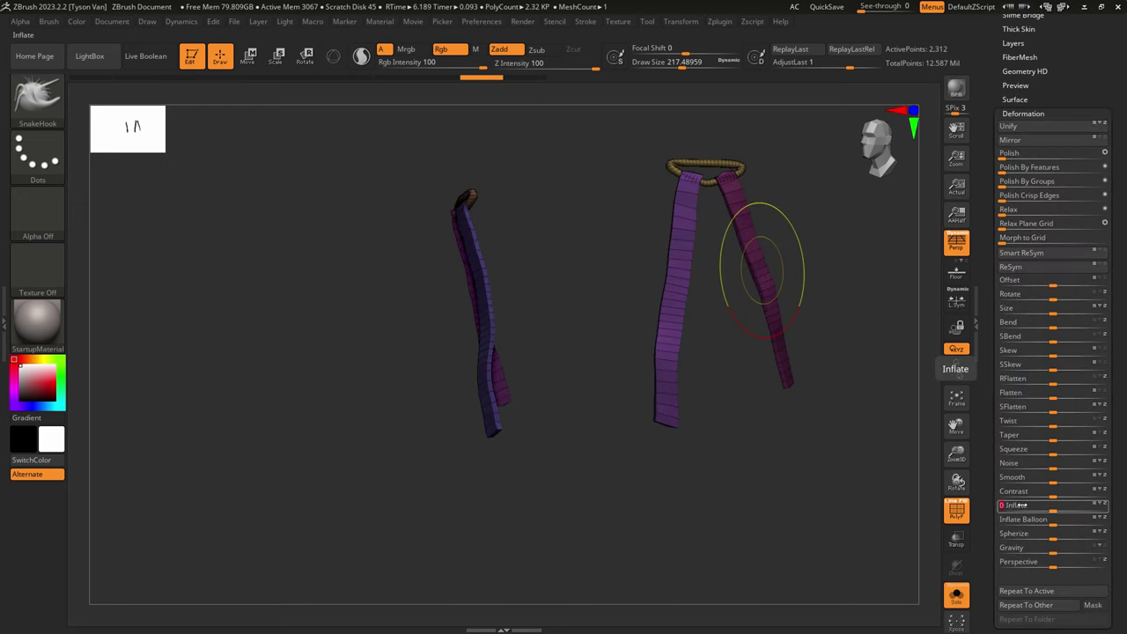
text(6)
key(Return)
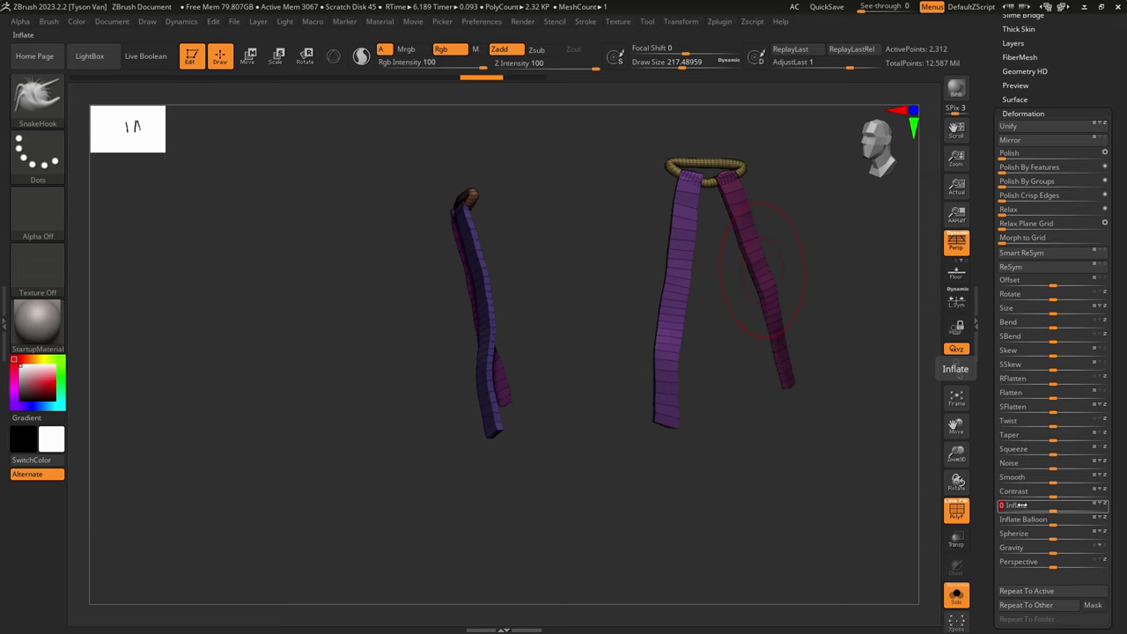
key(Return)
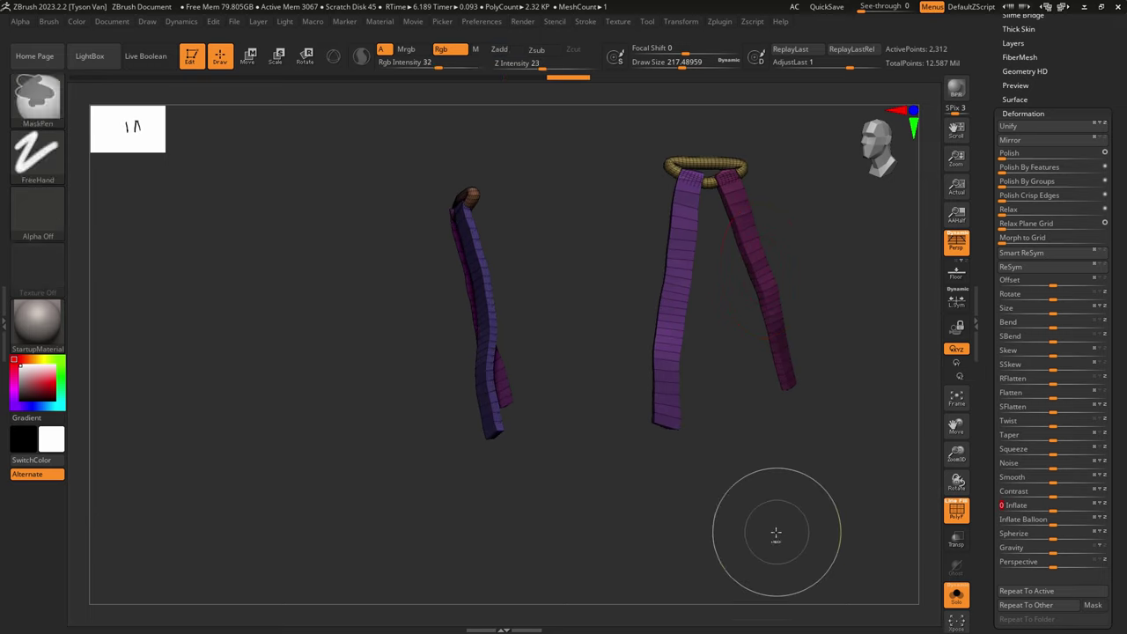
ctrl+shift+click(762, 517)
click(962, 602)
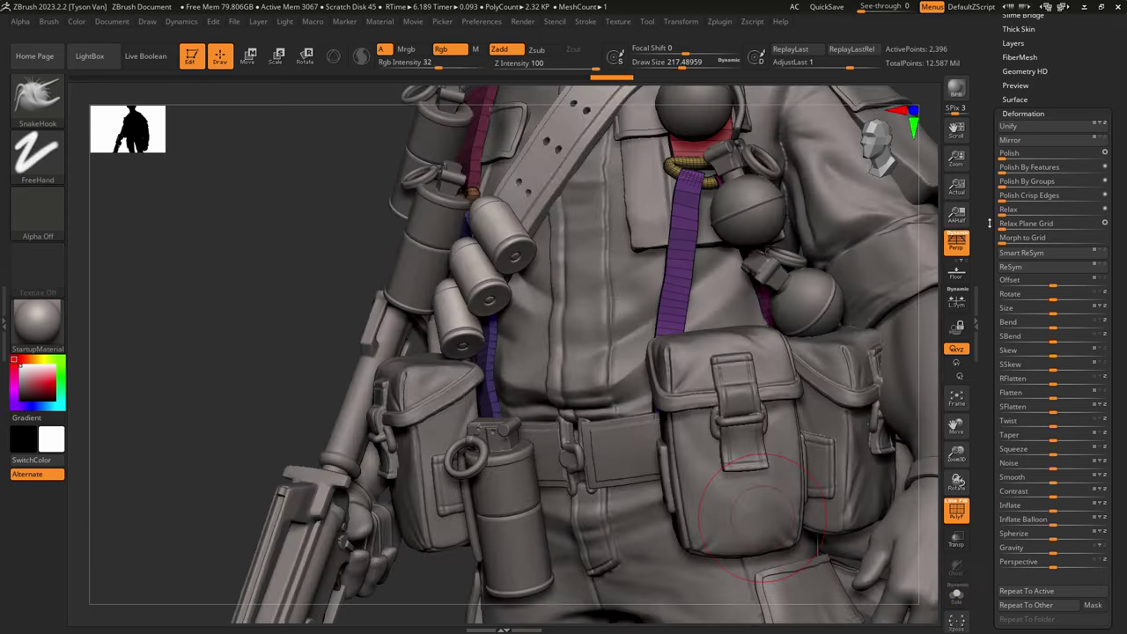
Step: Remesh the TPose1_Thompson_013 harness with DynaMesh at resolution 528 and view it in isolation without the wireframe
key(ctrl+d)
key(ctrl+z)
drag(1057, 85, 1051, 228)
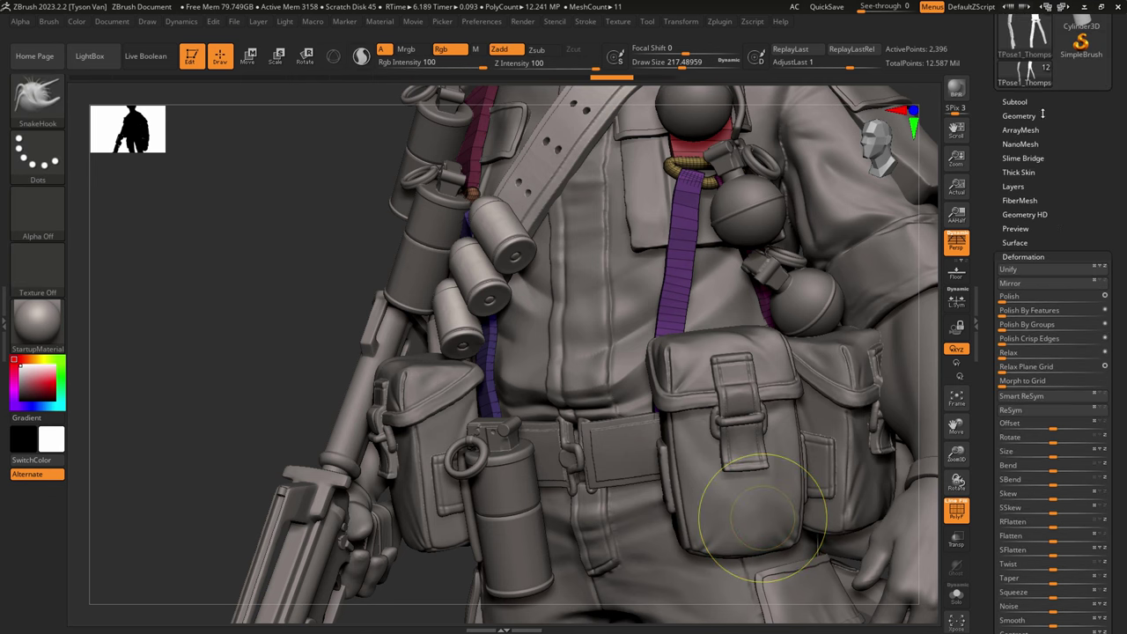
click(1022, 114)
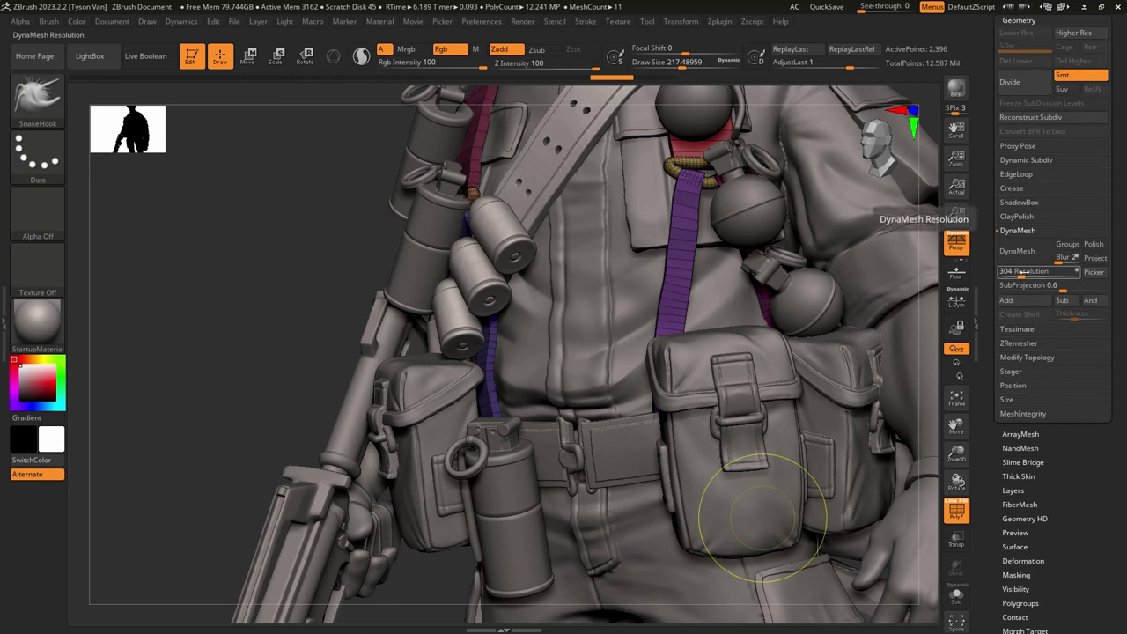
click(1027, 272)
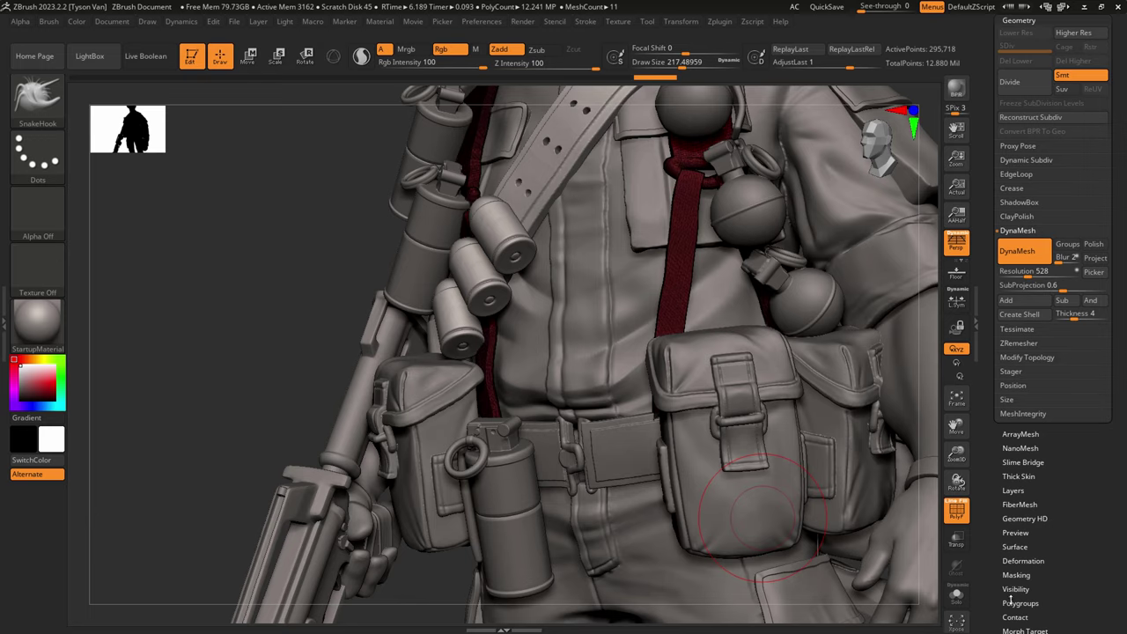
click(954, 600)
key(shift+f)
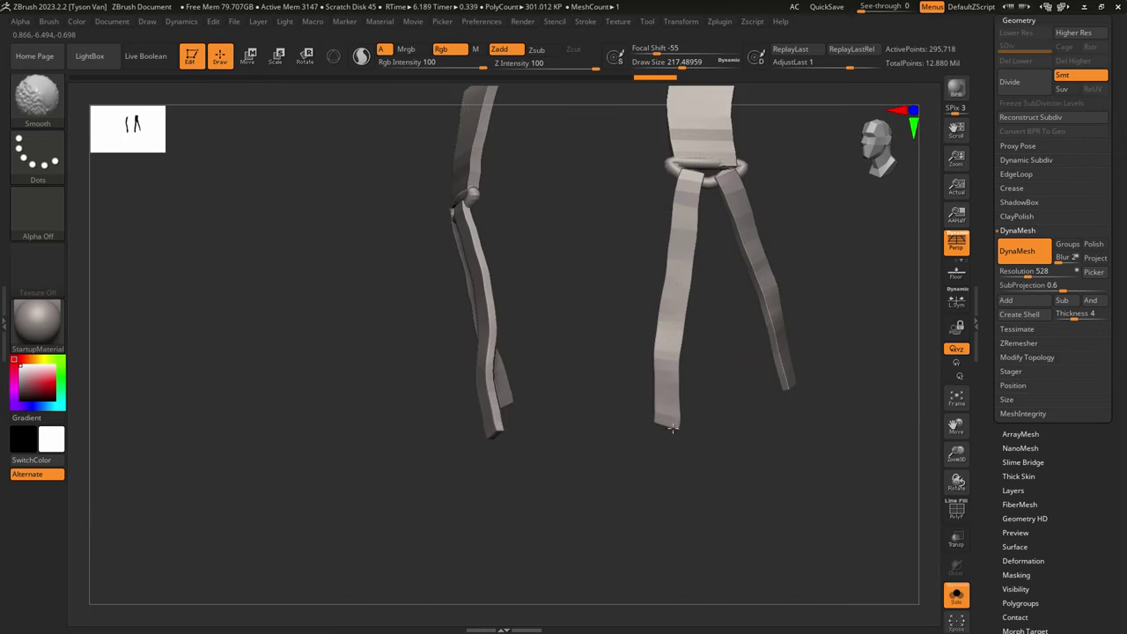
Step: Smooth the hard edges of the isolated harness straps and rings
alt+right_drag(706, 158, 731, 329)
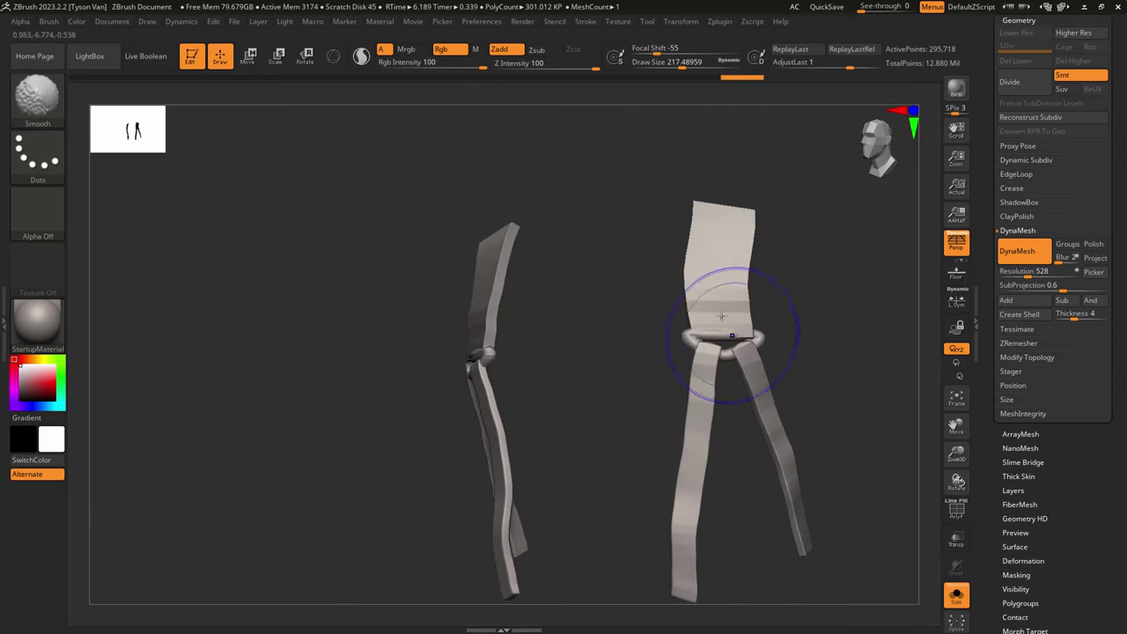
right_drag(714, 279, 809, 292)
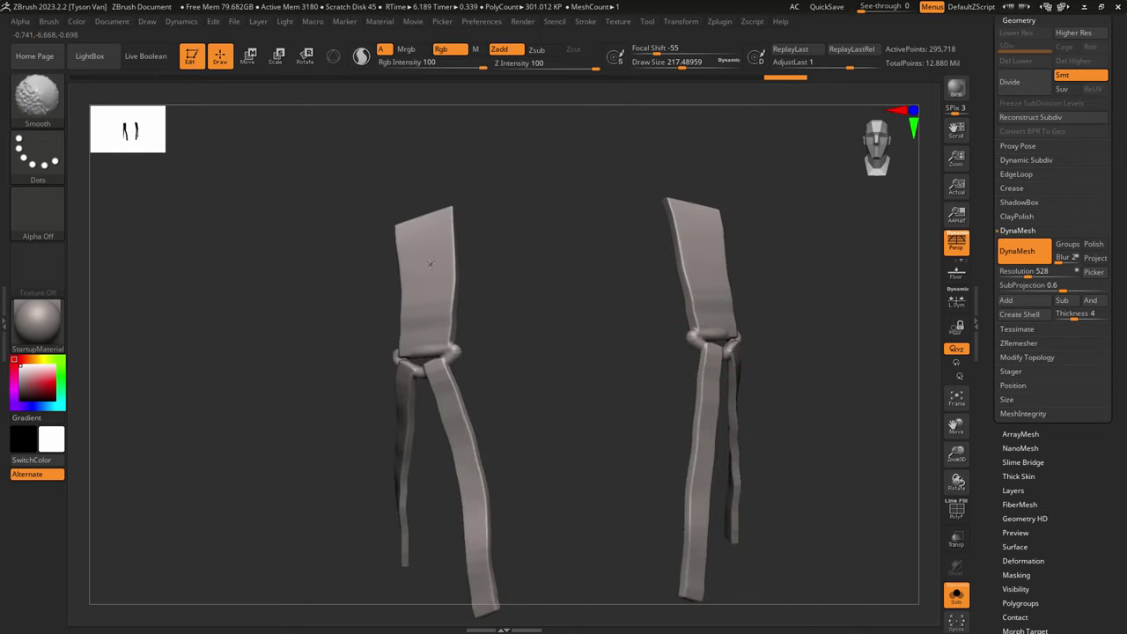
right_drag(470, 440, 427, 448)
drag(468, 528, 478, 528)
alt+right_drag(563, 476, 488, 414)
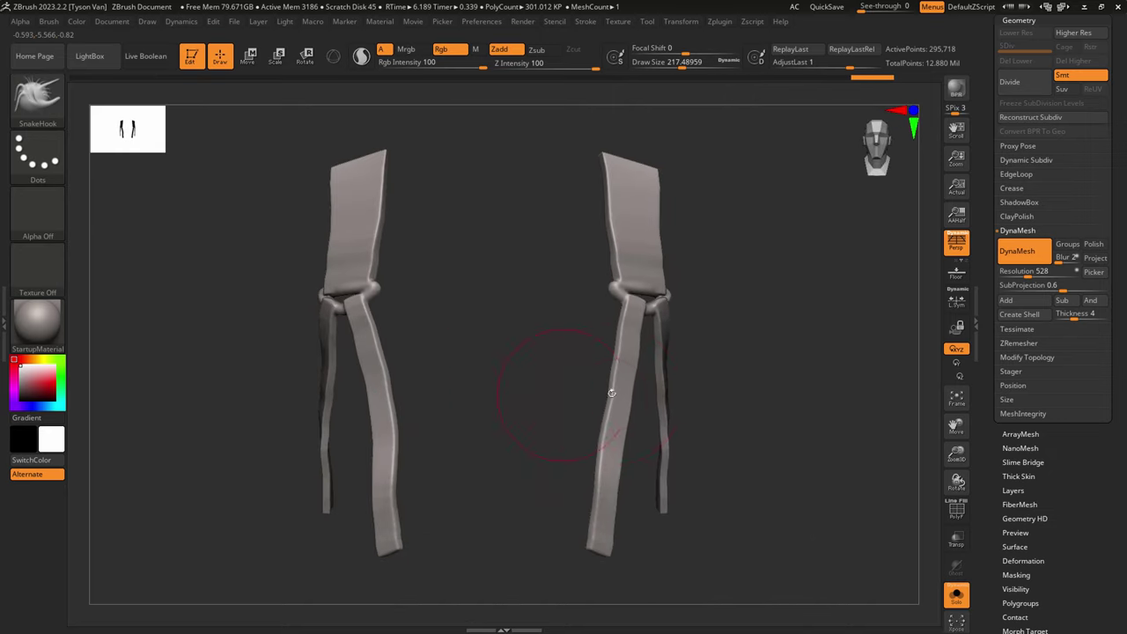
right_drag(612, 393, 638, 349)
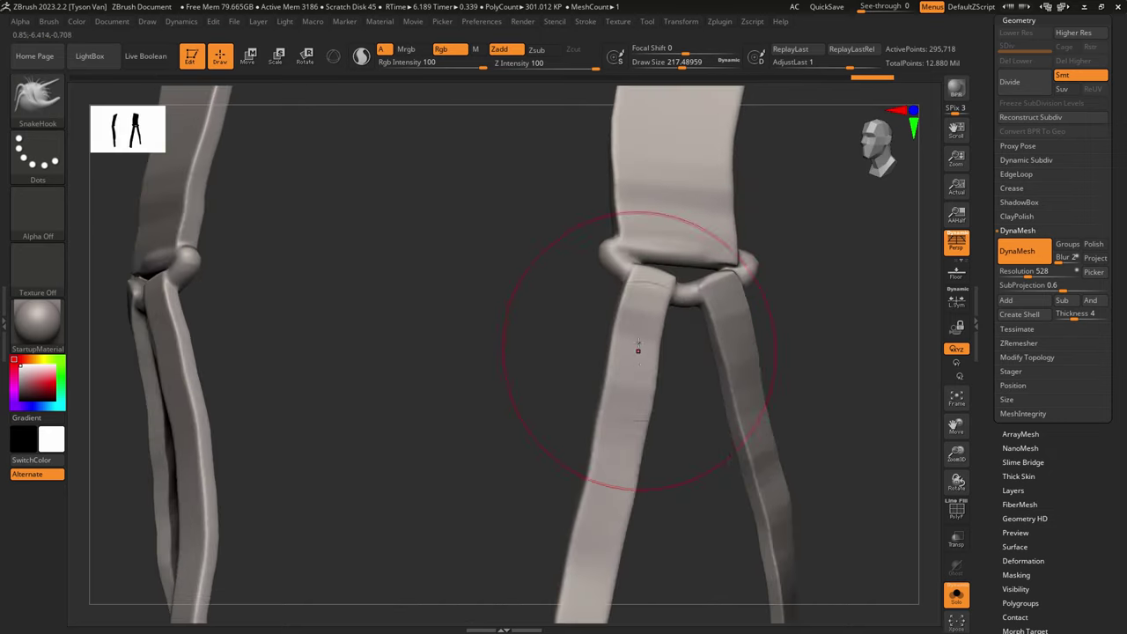
Step: Engrave a seam line along the outer edge of the front narrow strap with DamStandard at a draw size of about 22
key(b)
key(d)
key(s)
key(s)
drag(637, 315, 614, 315)
drag(638, 273, 633, 294)
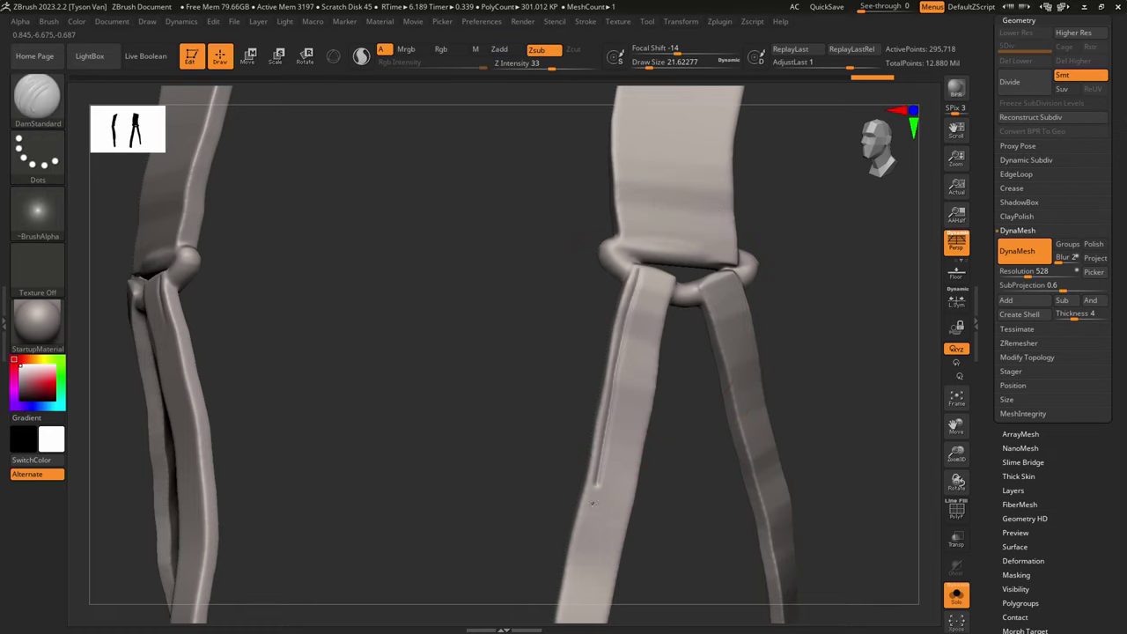
alt+right_drag(578, 572, 583, 463)
key(ctrl+z)
drag(639, 156, 631, 180)
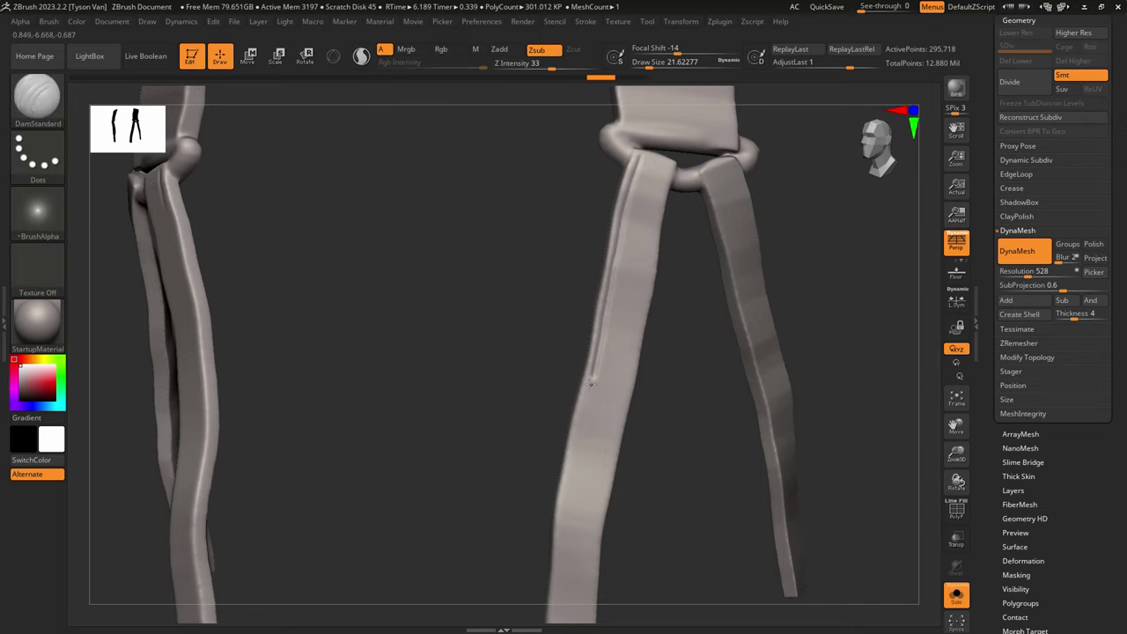
drag(561, 525, 560, 532)
alt+right_drag(561, 532, 571, 403)
drag(573, 396, 568, 430)
drag(562, 498, 558, 518)
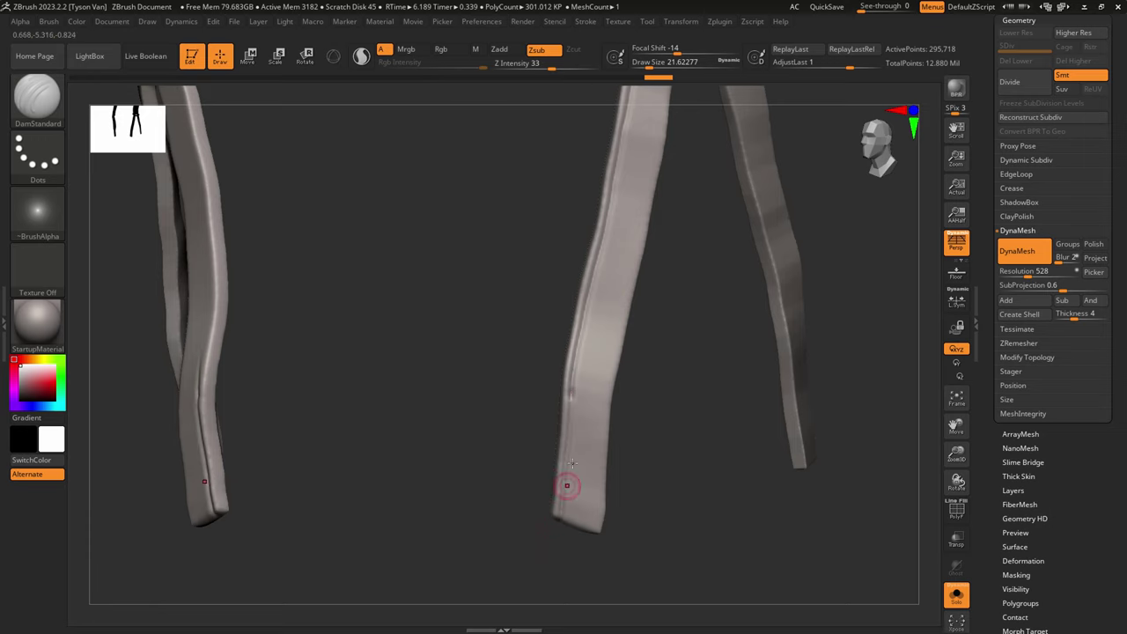
Step: Engrave a matching seam along the inner edge of the same narrow strap and close it across both ends
alt+right_drag(568, 485, 536, 552)
drag(641, 109, 631, 161)
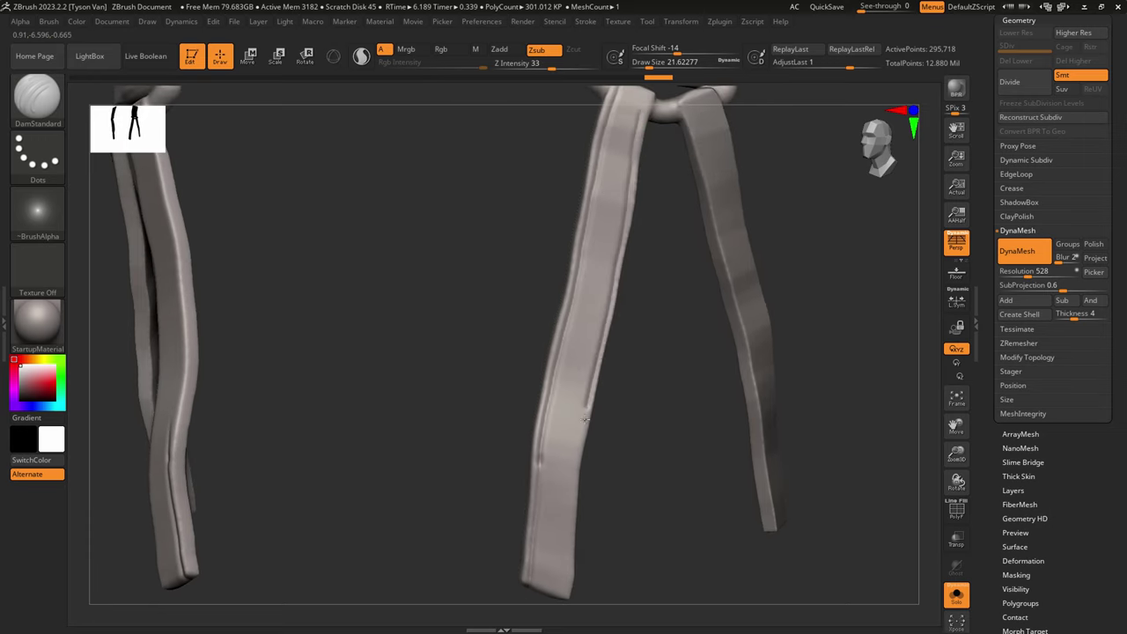
drag(565, 579, 565, 593)
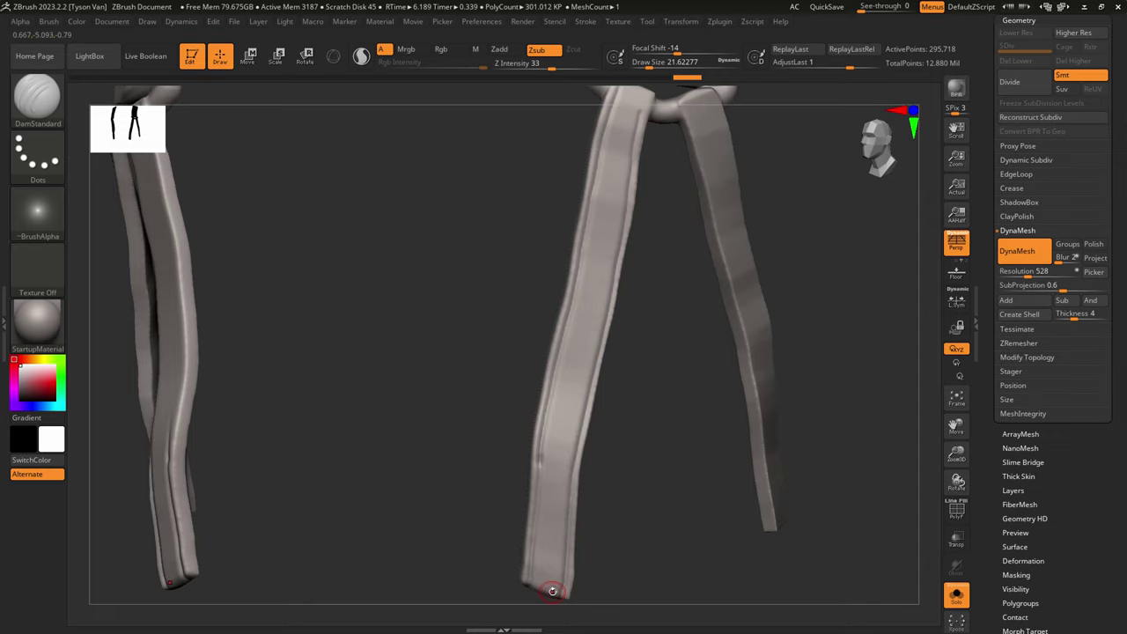
mouse_move(629, 392)
alt+right_down()
mouse_move(588, 569)
mouse_move(542, 561)
alt+right_up()
drag(610, 274, 588, 263)
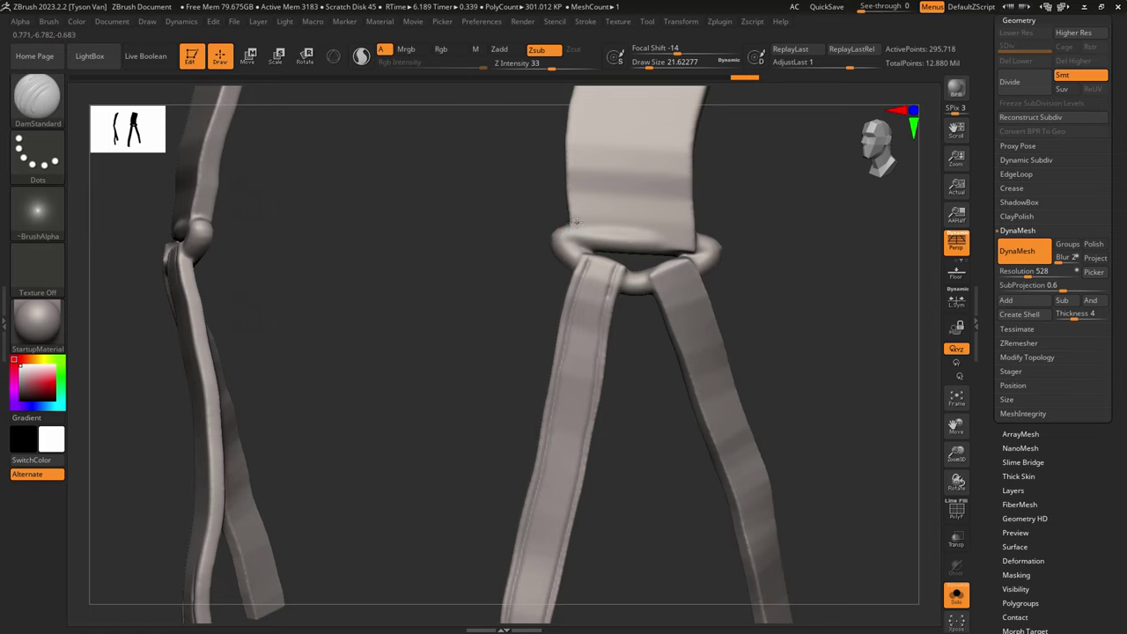
Step: Carve a boxed cross-stitch on the wide strap just above the ring, with two horizontal lines joined by two diagonals
drag(577, 221, 695, 224)
key(ctrl+z)
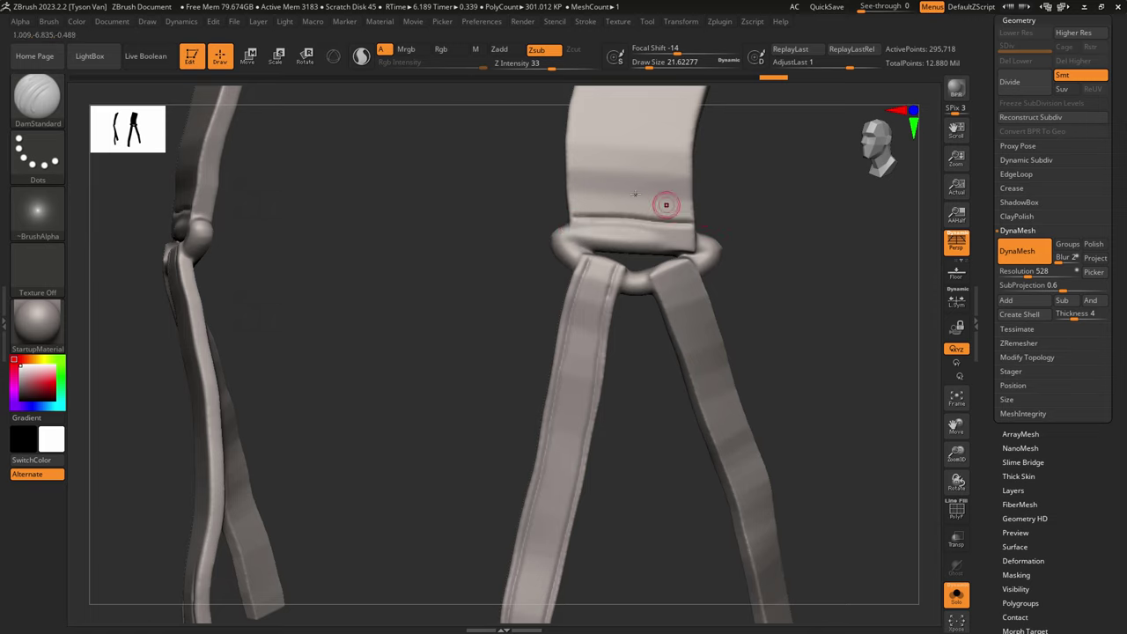
drag(568, 171, 695, 178)
drag(570, 178, 662, 220)
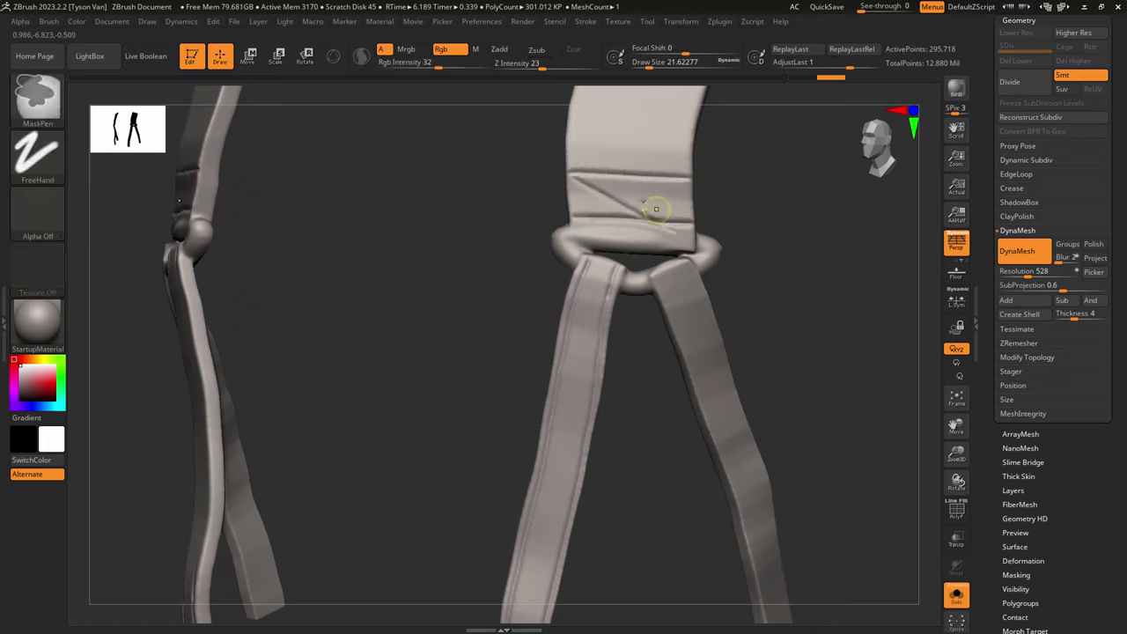
key(ctrl+z)
drag(569, 176, 691, 229)
drag(572, 217, 689, 176)
key(ctrl+z)
Step: Engrave seam lines along both edges of the second narrow strap and across its lower end
mouse_move(692, 309)
alt+right_down()
mouse_move(626, 180)
mouse_move(610, 206)
alt+right_up()
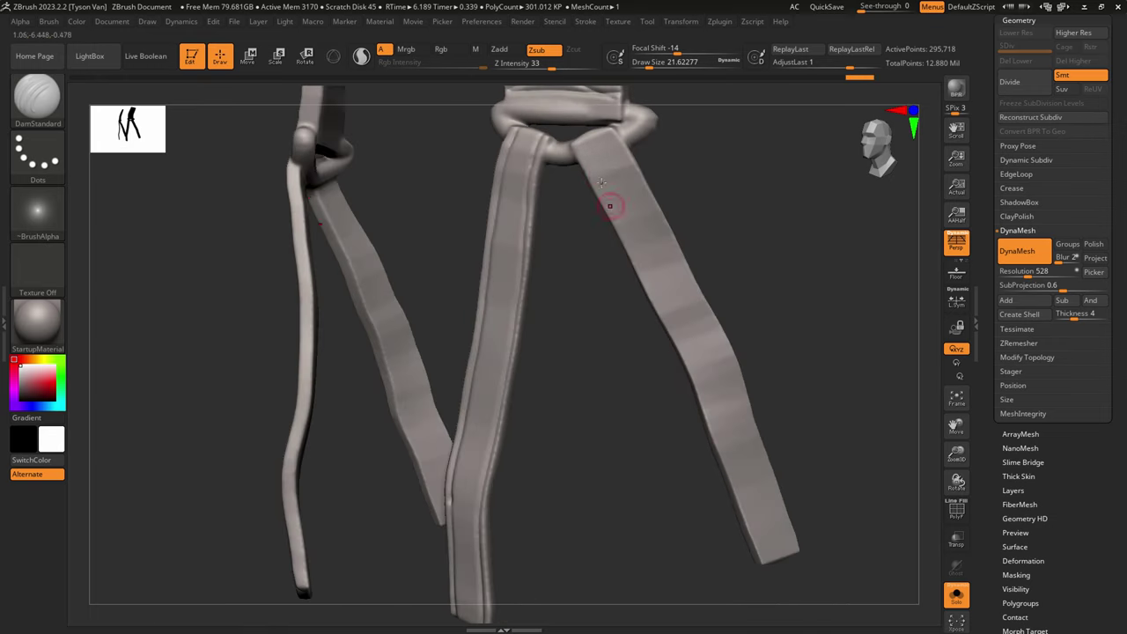
drag(579, 139, 591, 163)
mouse_move(589, 161)
shift+mouse_down()
mouse_move(575, 143)
mouse_move(596, 173)
shift+mouse_up()
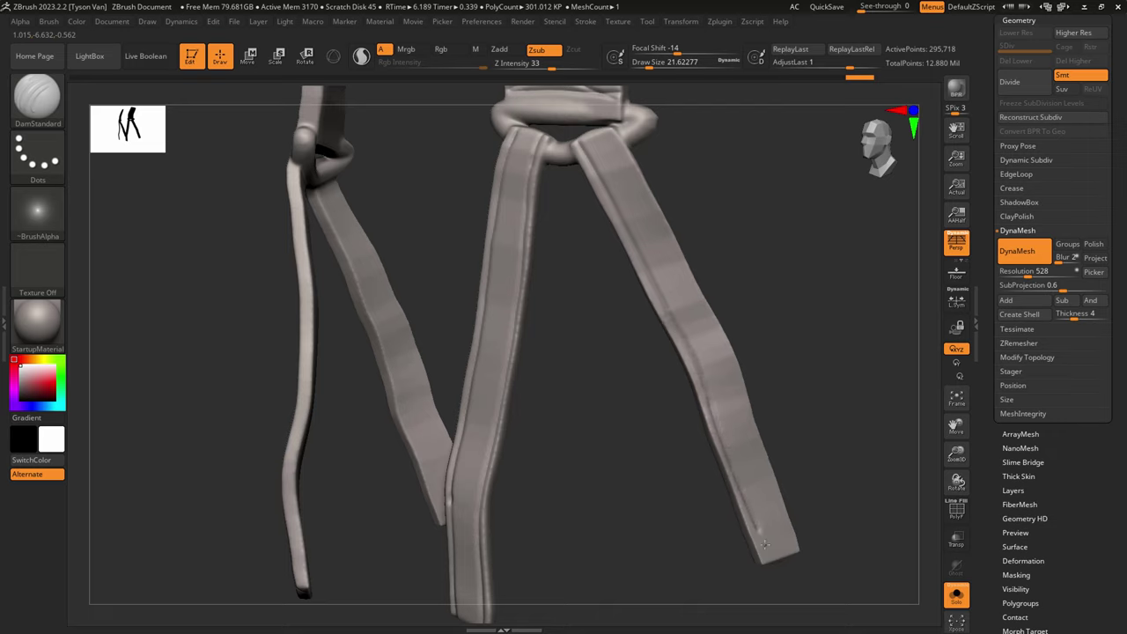
drag(764, 544, 770, 561)
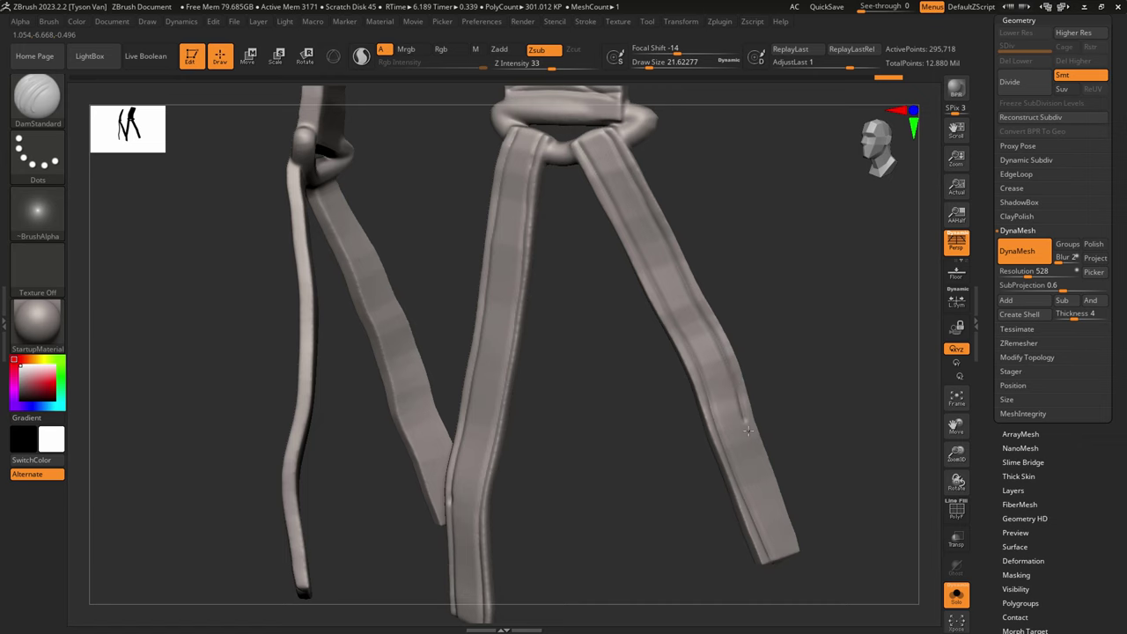
Step: Show the full figure again and examine the stitched straps among the chest gear
ctrl+right_drag(801, 569, 803, 475)
right_drag(803, 475, 816, 450)
click(955, 597)
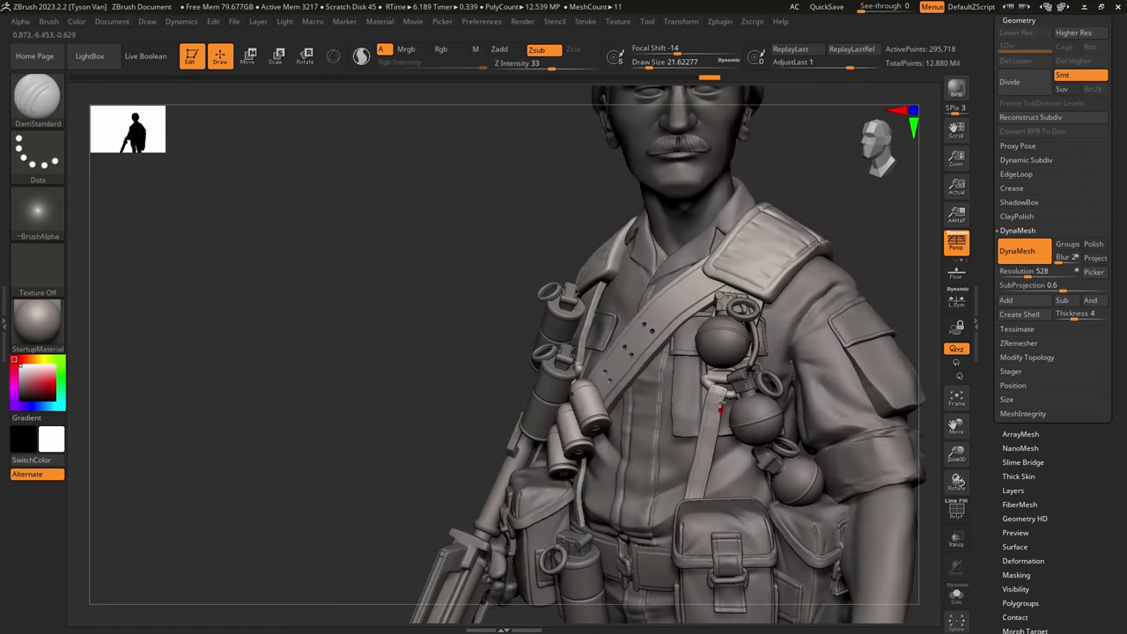
mouse_move(721, 405)
right_down()
mouse_move(759, 392)
mouse_move(717, 362)
mouse_move(710, 388)
right_up()
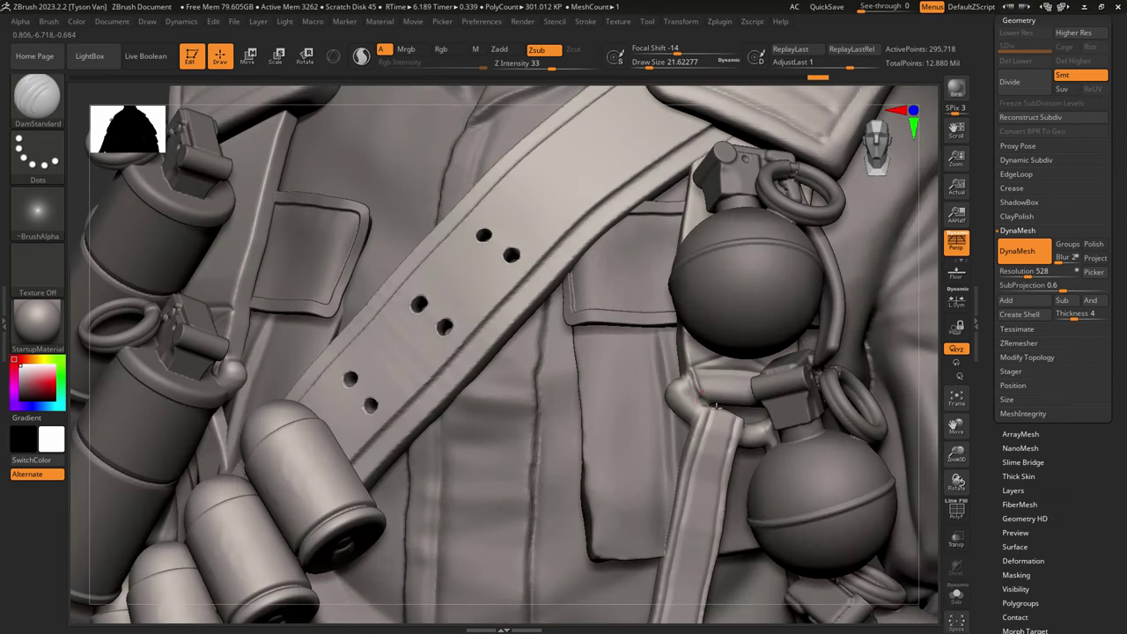
mouse_move(692, 414)
mouse_down()
mouse_move(700, 398)
mouse_move(675, 409)
mouse_up()
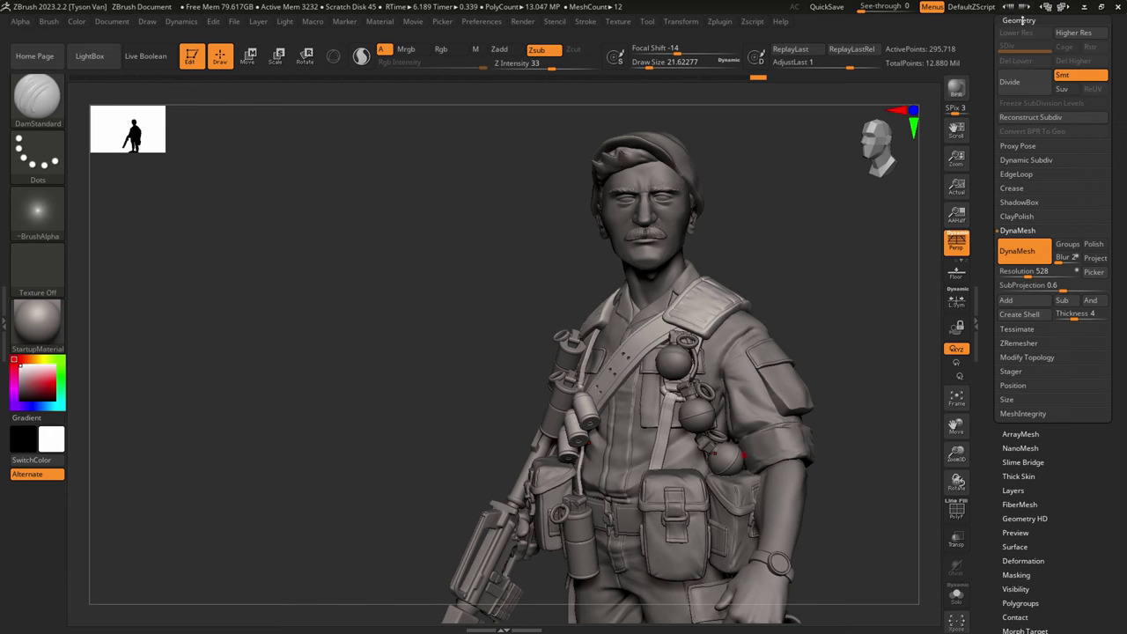
Step: Merge TPose1_Thompson_013 with TPose1_Thompson_007 directly below it and isolate the merged figure
click(1022, 20)
drag(1081, 68, 1080, 191)
click(1018, 132)
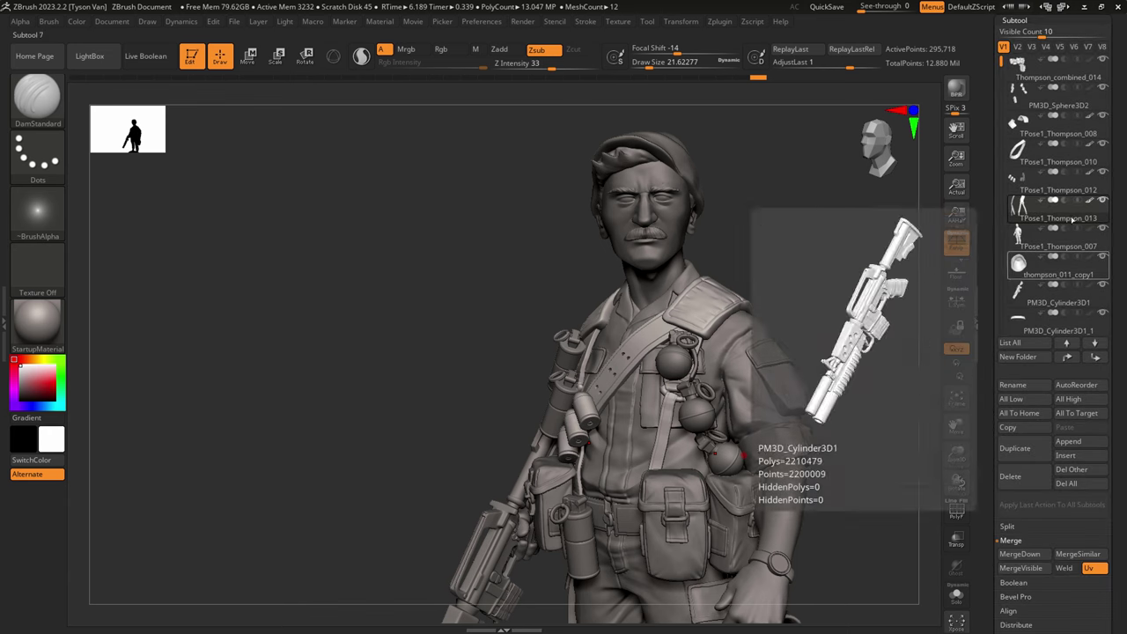
click(1020, 553)
click(918, 579)
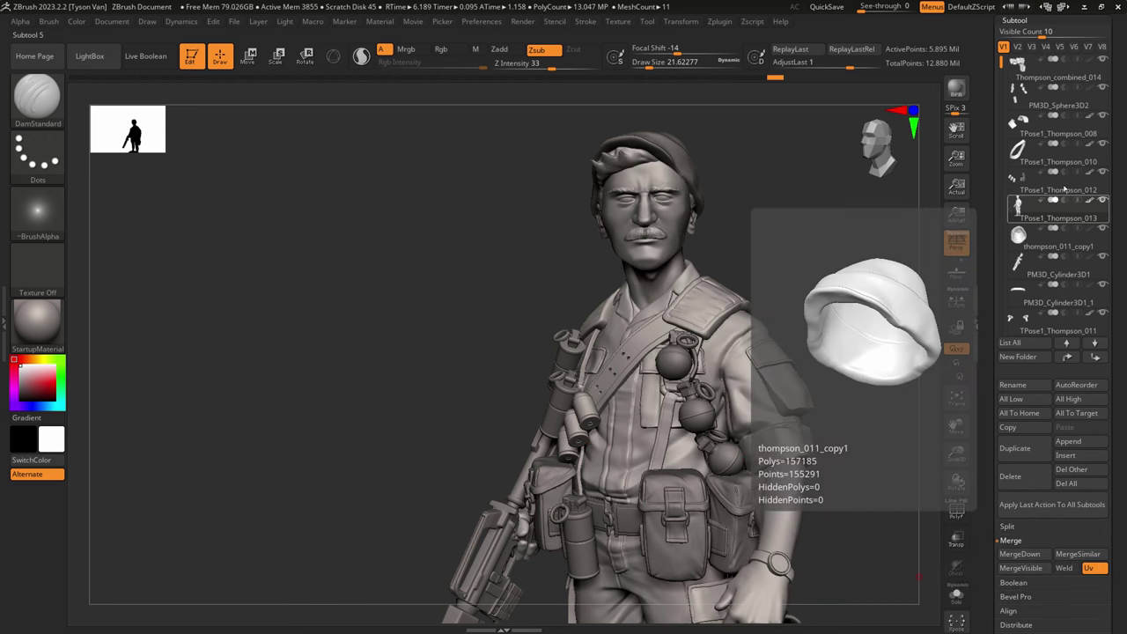
click(957, 596)
alt+drag(868, 508, 824, 463)
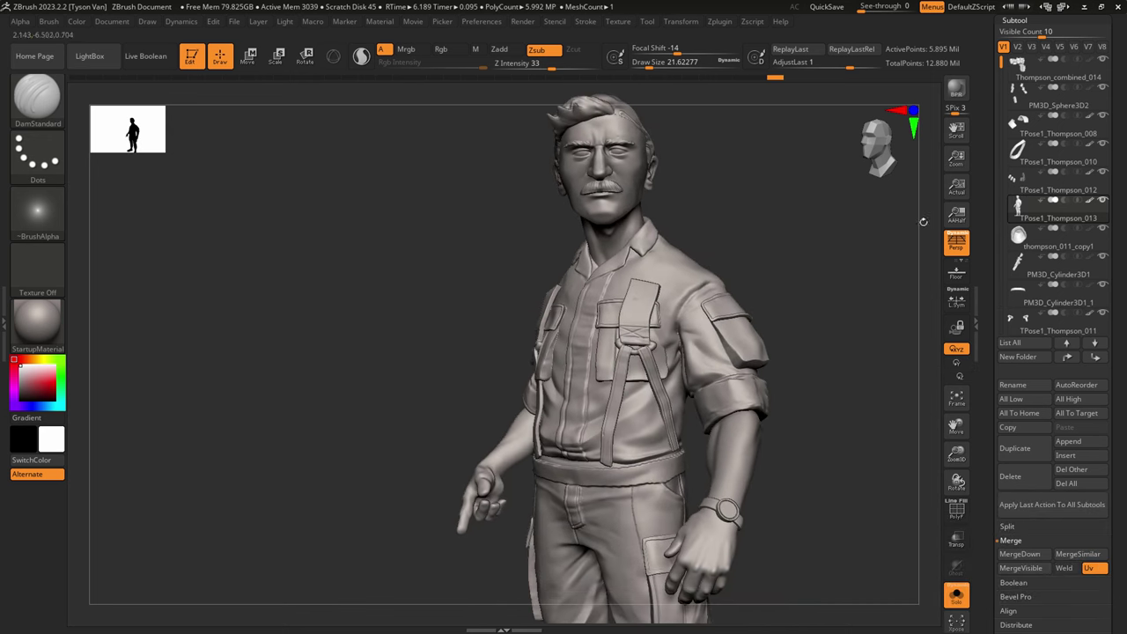
Step: Try to remesh the merged figure with DynaMesh at resolution 528
click(1015, 21)
click(1018, 34)
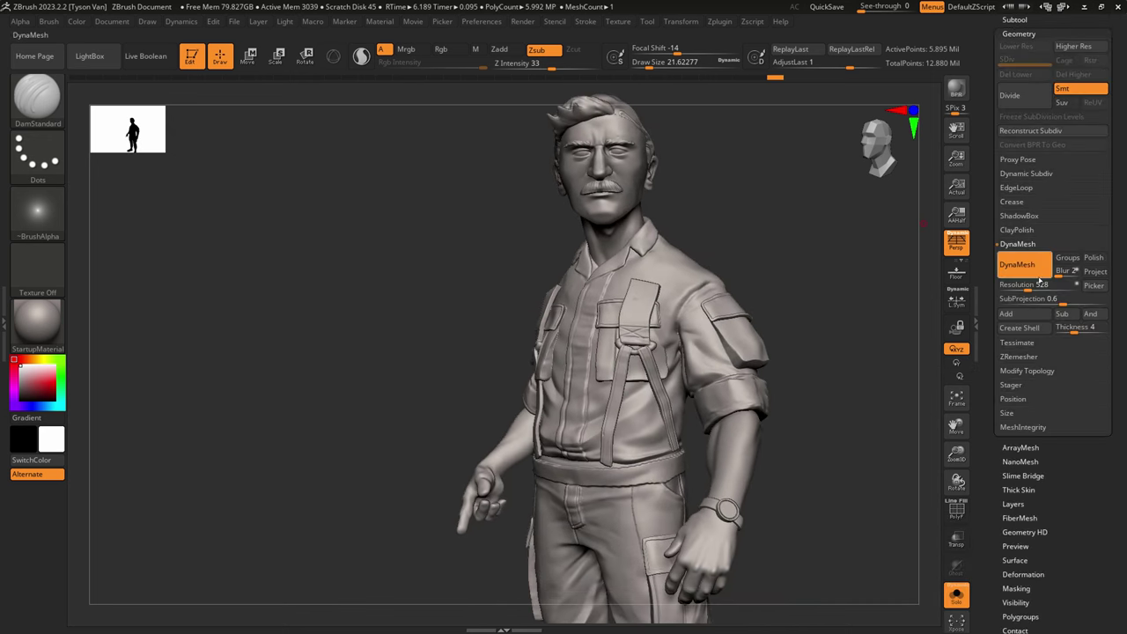
ctrl+drag(796, 510, 863, 434)
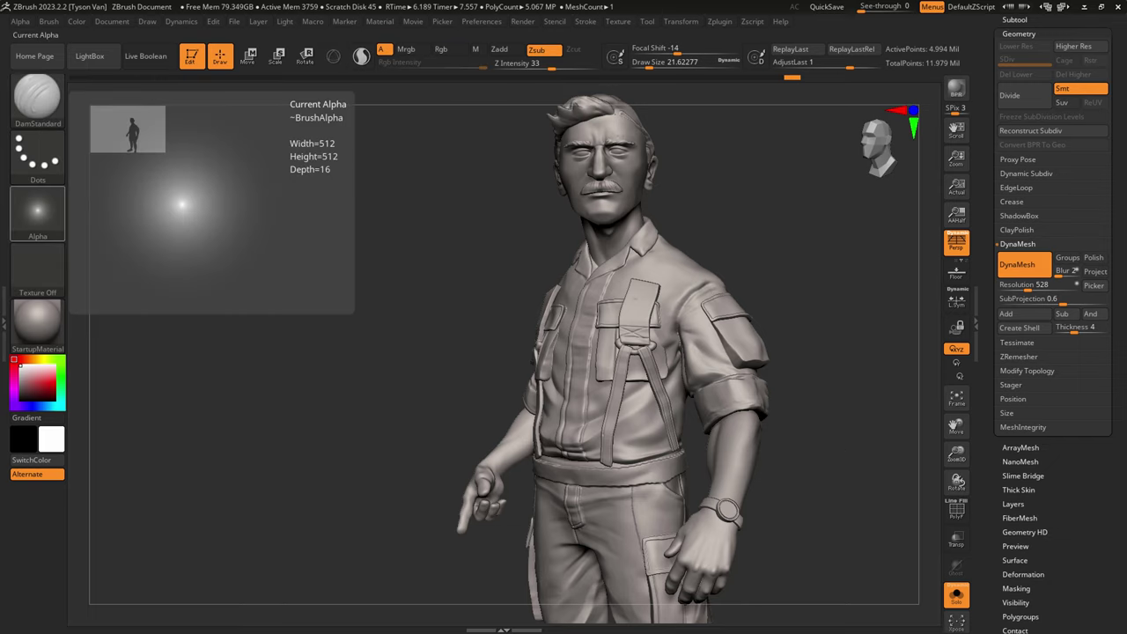
alt+right_drag(749, 430, 739, 409)
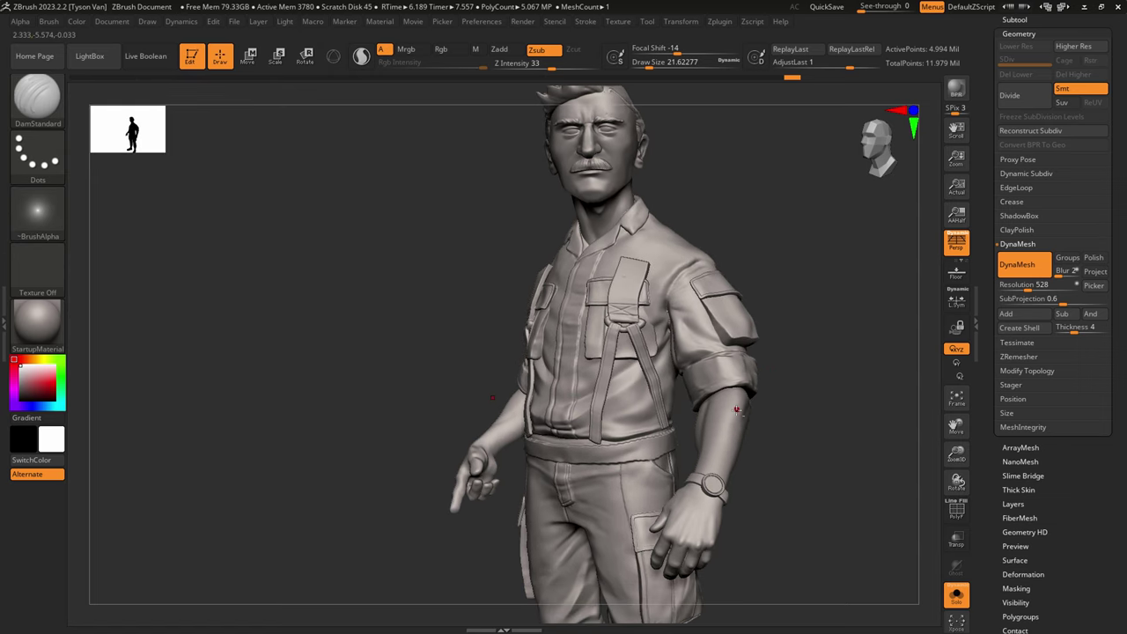
key(ctrl+z)
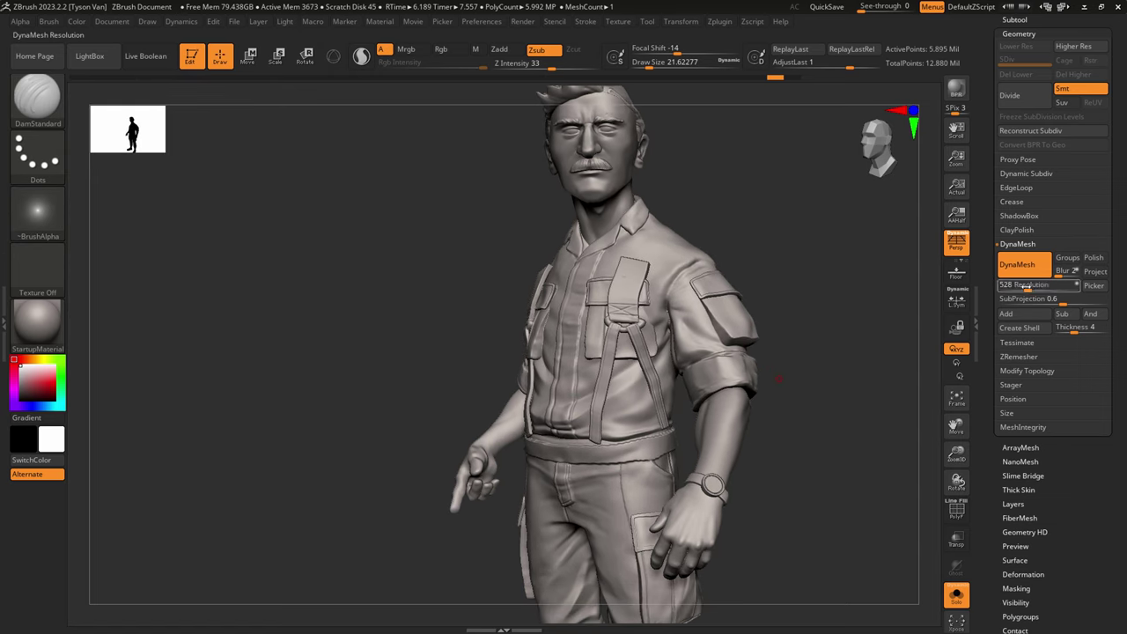
Step: Remesh the merged figure with DynaMesh at resolution 304
click(1023, 285)
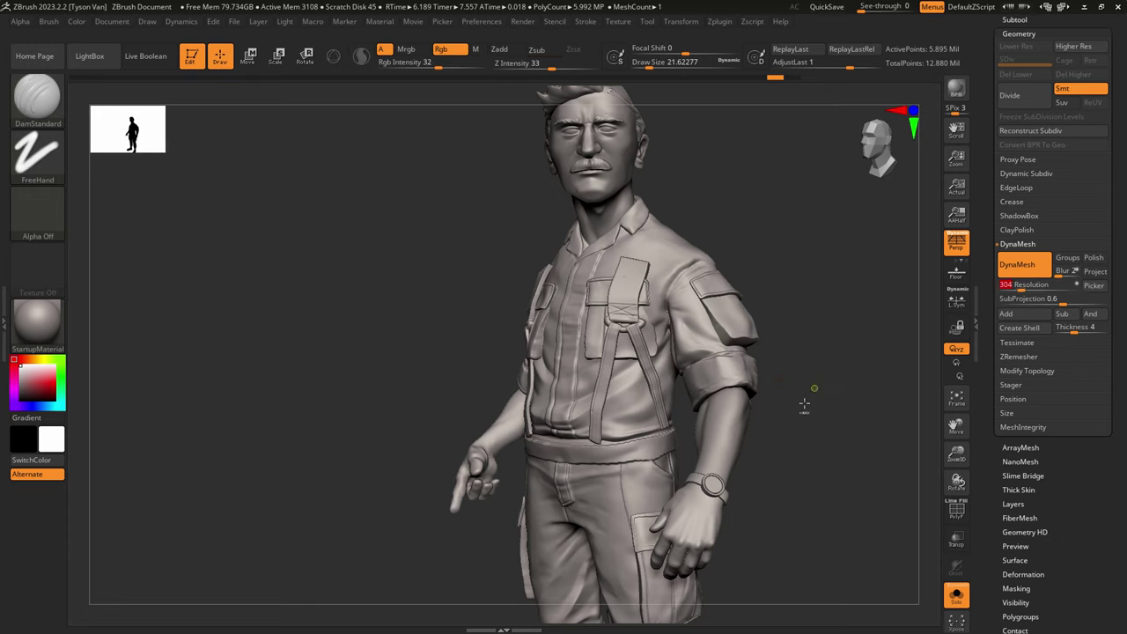
ctrl+drag(808, 405, 877, 285)
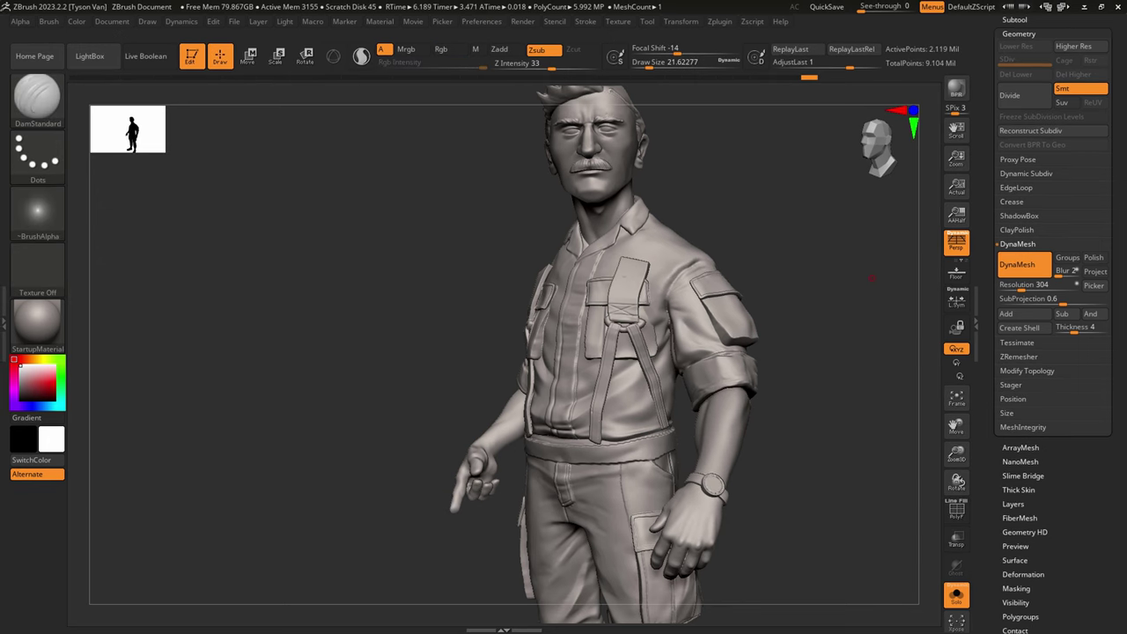
drag(770, 310, 755, 310)
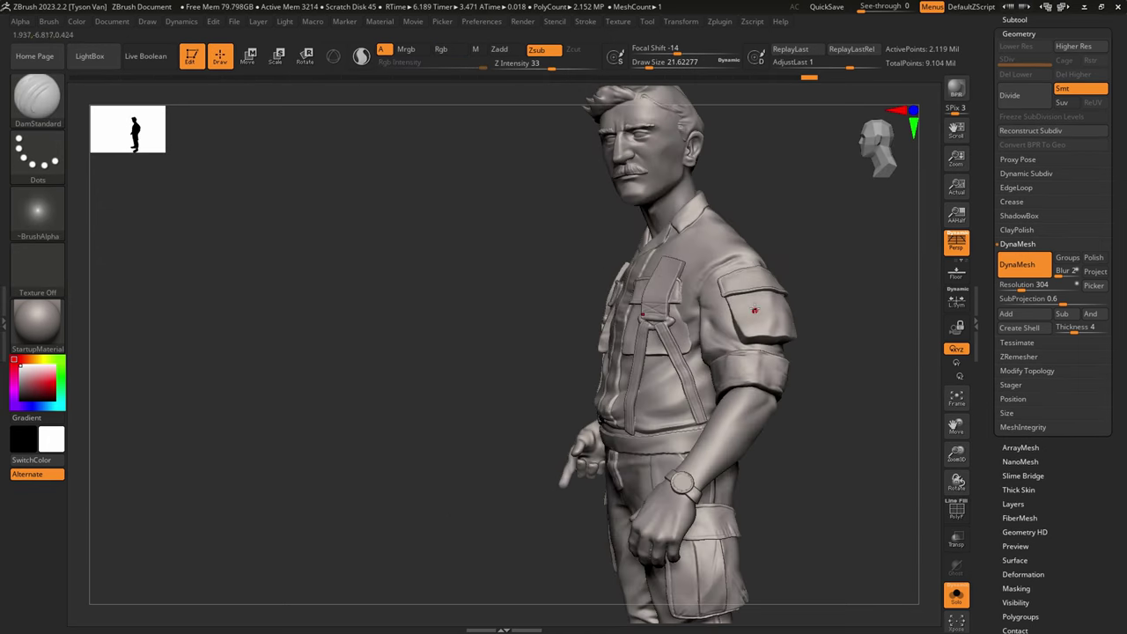
Step: Engrave a seam along the front edge of the sleeve pocket with DamStandard at draw size about 25 and Z Intensity 58
ctrl+right_drag(743, 298, 677, 326)
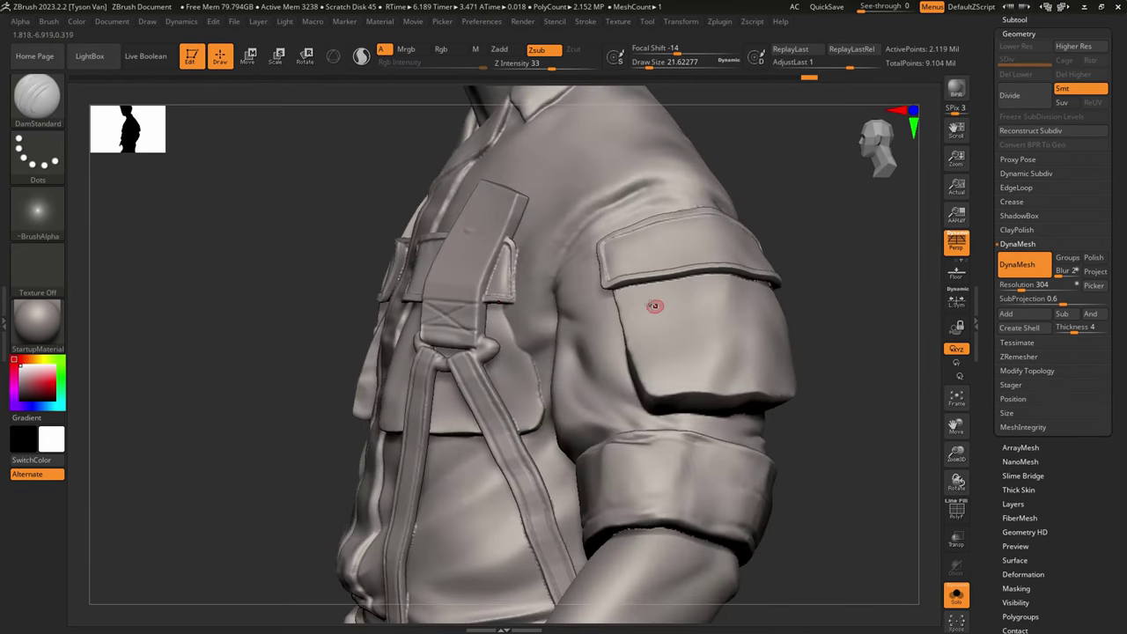
key(s)
drag(625, 300, 628, 300)
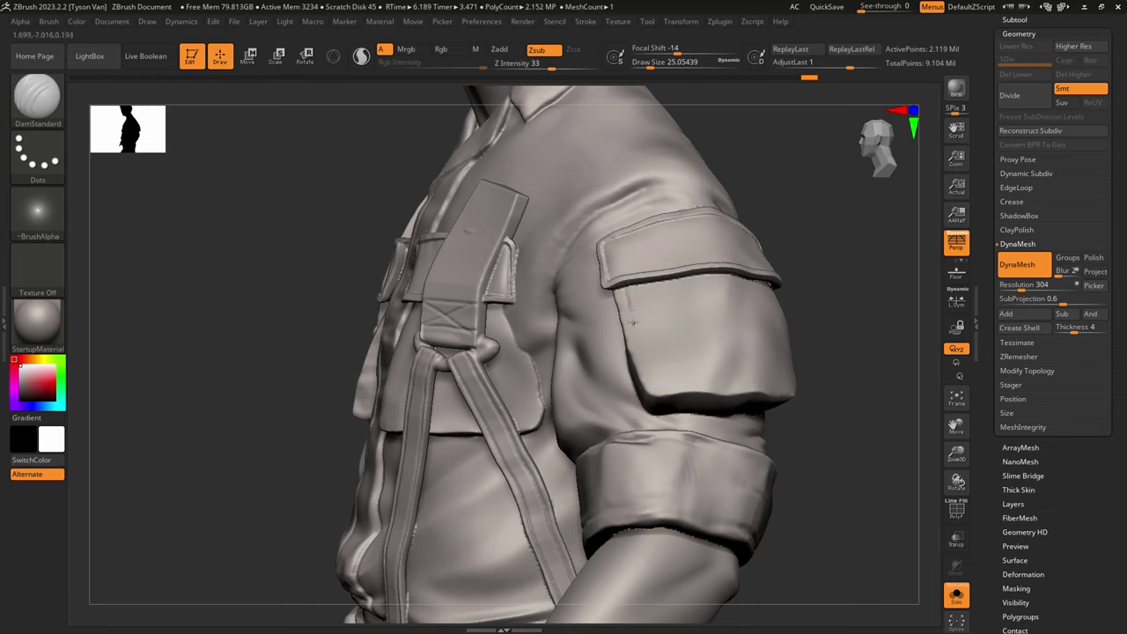
drag(650, 363, 653, 384)
click(571, 66)
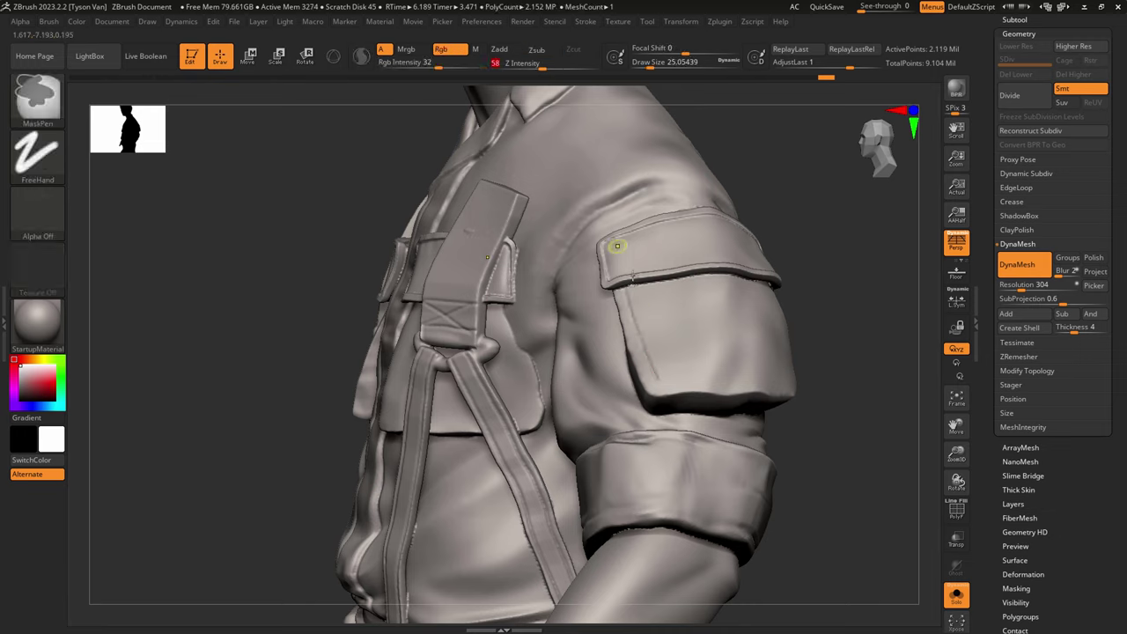
key(ctrl+z)
drag(654, 376, 657, 387)
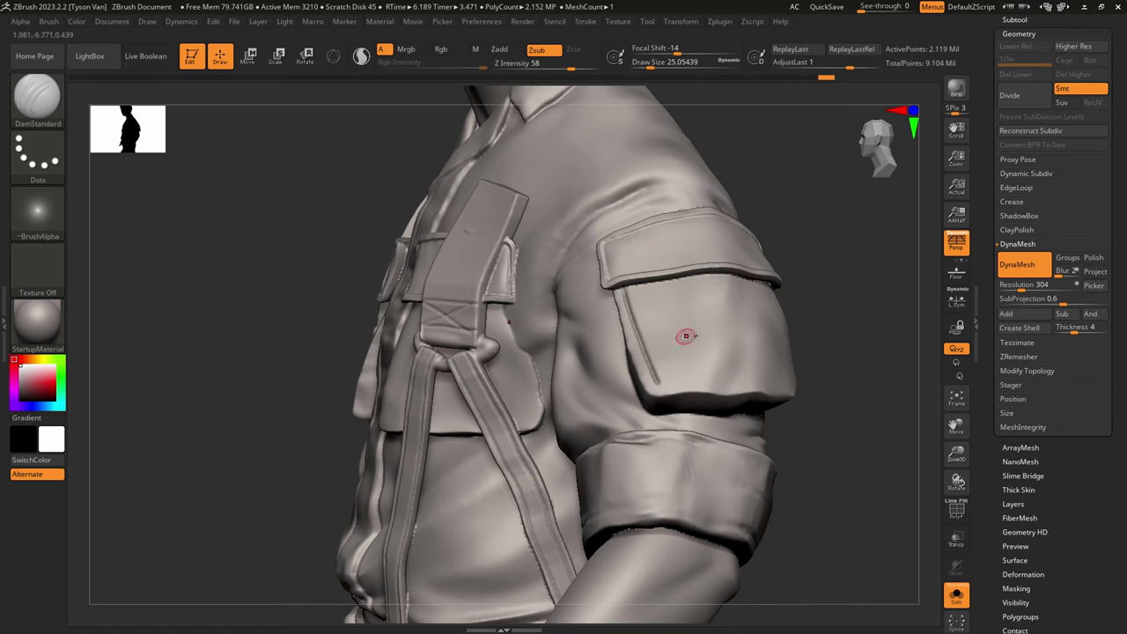
Step: Engrave seams along the sleeve pocket's bottom and rear edges, plus a vertical line down its face from flap to bottom seam
mouse_move(691, 385)
right_down()
mouse_move(621, 387)
mouse_move(625, 376)
right_up()
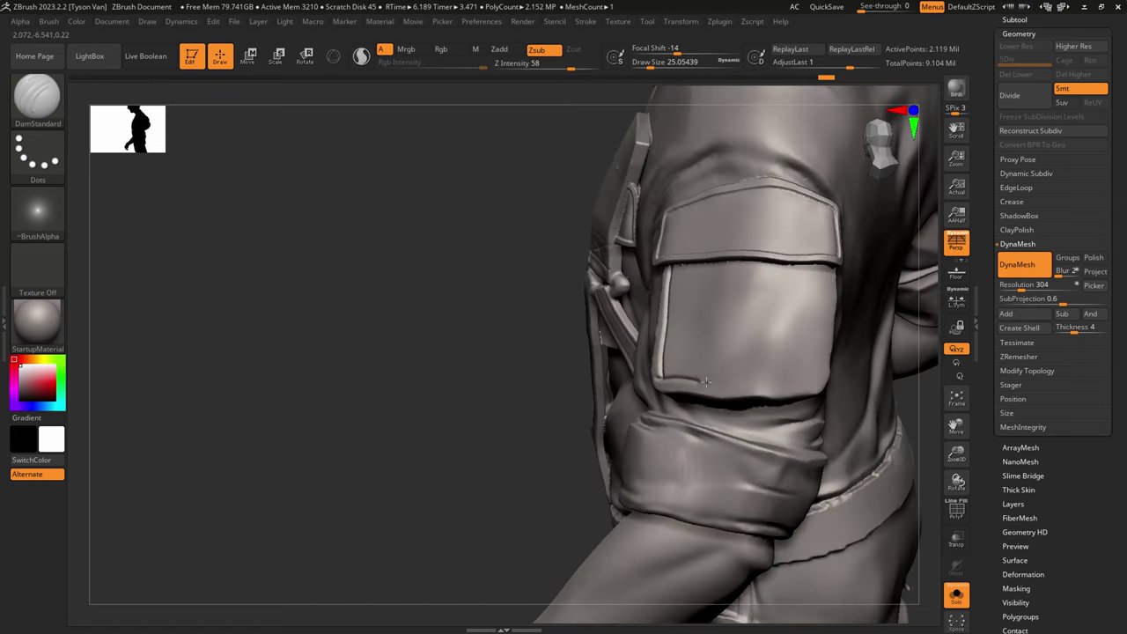
drag(822, 379, 821, 370)
right_drag(872, 362, 818, 314)
drag(835, 268, 817, 388)
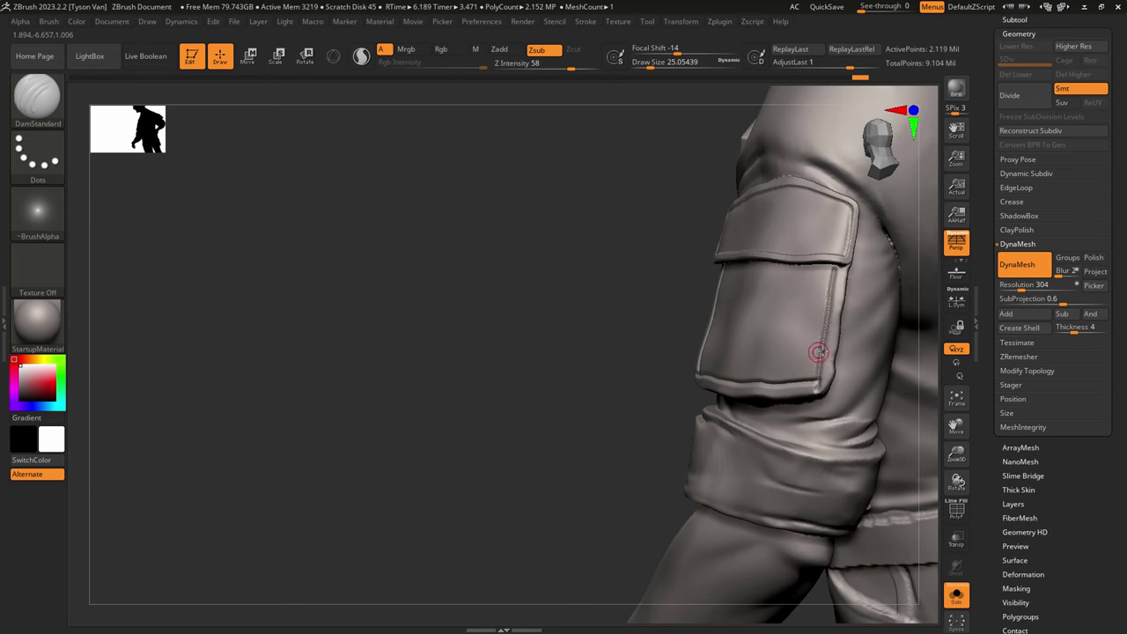
right_drag(817, 352, 904, 338)
drag(766, 266, 765, 384)
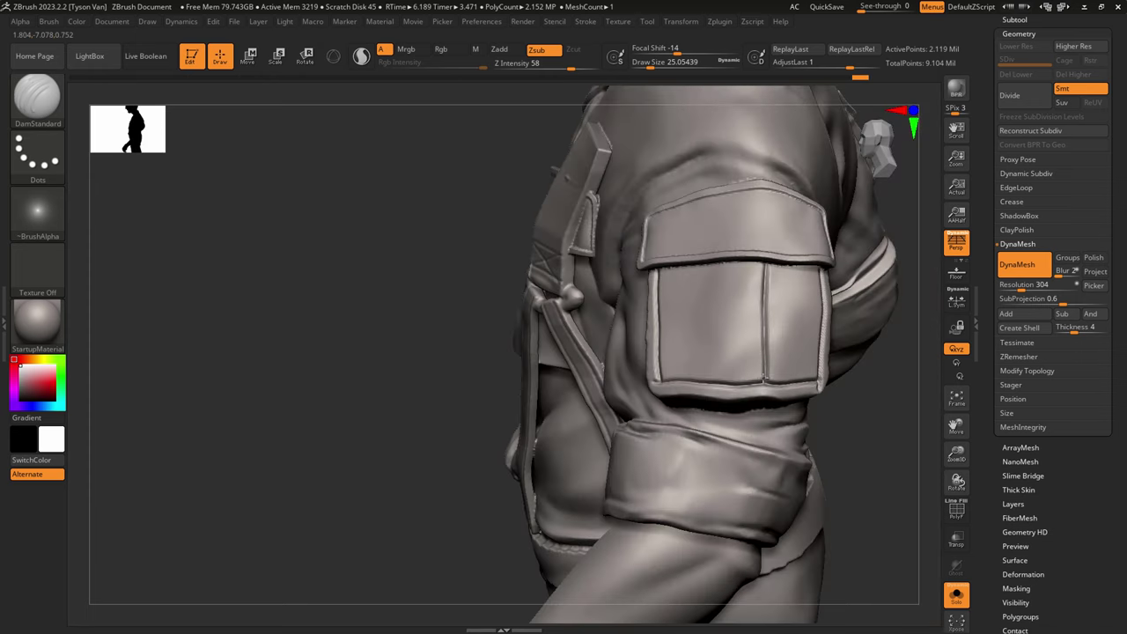
Step: Engrave a second vertical line down the left sleeve pocket's face and smooth the surface beside it
drag(711, 262, 713, 383)
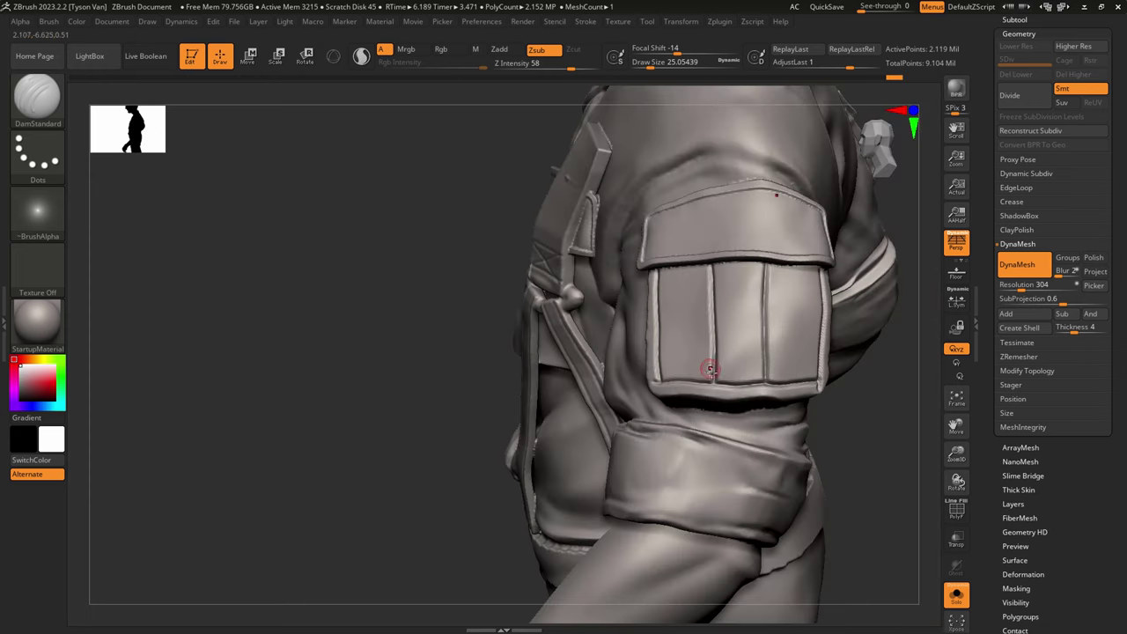
key(shift)
mouse_move(706, 302)
shift+mouse_down()
mouse_move(711, 276)
mouse_move(749, 335)
mouse_move(749, 356)
shift+mouse_up()
Step: Sculpt soft diagonal fabric folds across the left sleeve pocket's panels with the Standard brush and smooth them
right_drag(755, 337, 814, 339)
key(b)
key(s)
key(t)
key(s)
mouse_move(662, 360)
mouse_down()
mouse_move(677, 361)
mouse_move(661, 335)
mouse_move(695, 322)
mouse_move(706, 273)
mouse_up()
key(s)
right_drag(763, 298, 733, 308)
mouse_move(757, 340)
mouse_down()
mouse_move(808, 359)
mouse_move(810, 341)
mouse_up()
drag(771, 304, 832, 291)
shift+drag(748, 326, 729, 338)
right_drag(754, 321, 786, 331)
Step: Nudge the left sleeve pocket's bottom edge and the flap's upper edge with SnakeHook at draw size about 68
key(b)
key(s)
key(h)
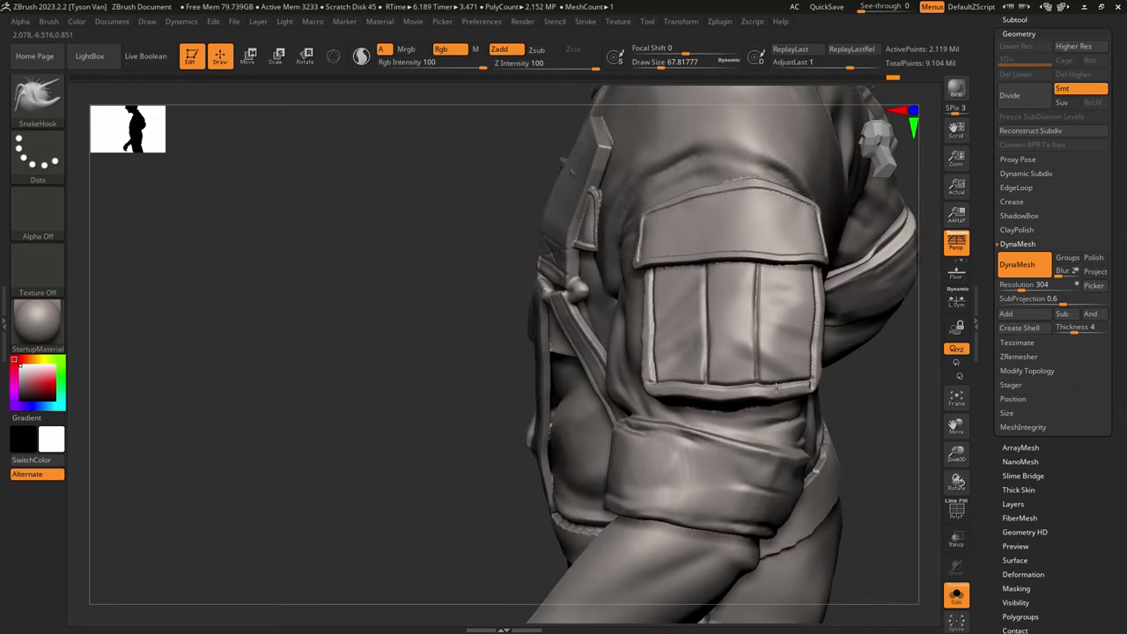
drag(778, 388, 772, 386)
right_drag(785, 356, 772, 319)
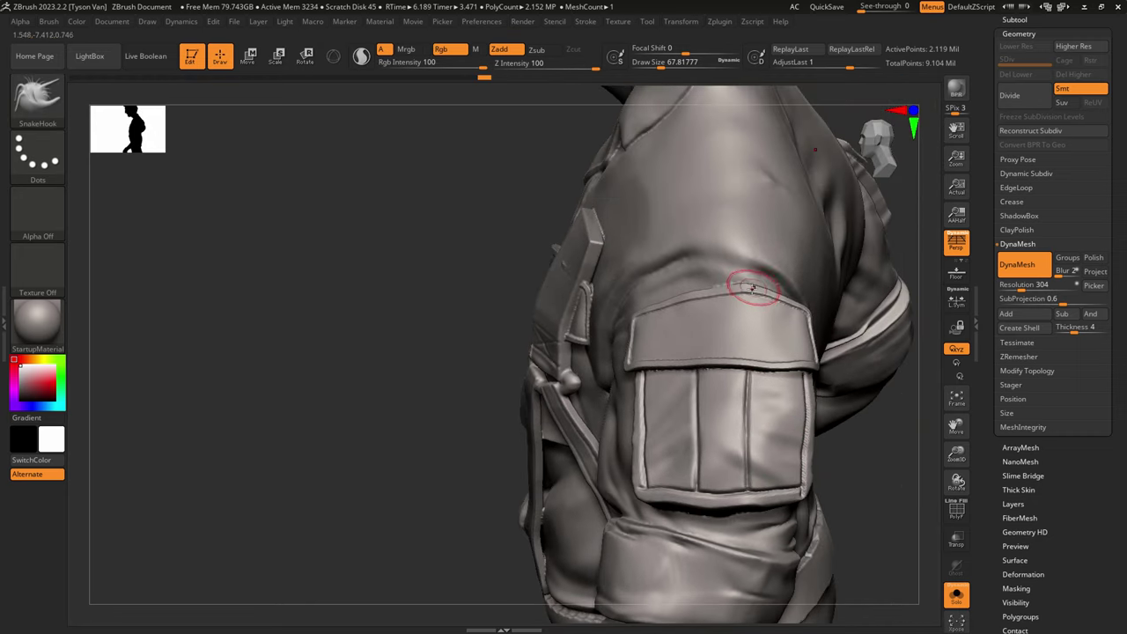
drag(742, 284, 749, 291)
Step: Engrave the armhole seam around the left shoulder above the sleeve pocket with DamStandard at draw size about 35
mouse_move(747, 284)
alt+right_down()
mouse_move(716, 373)
mouse_move(699, 379)
alt+right_up()
key(b)
key(d)
key(s)
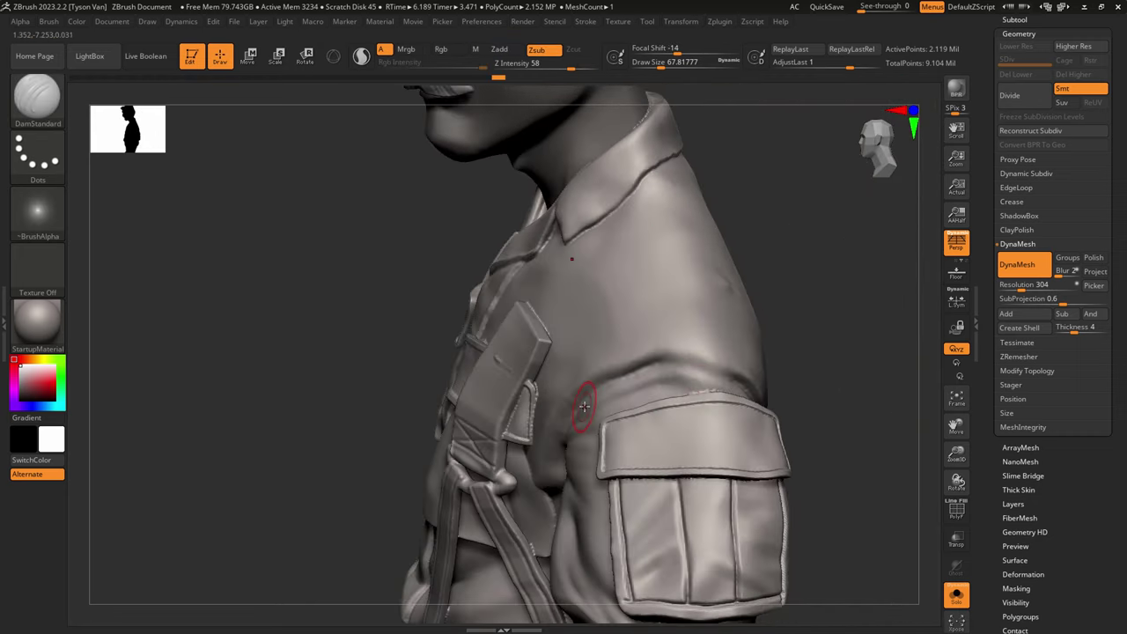
key(s)
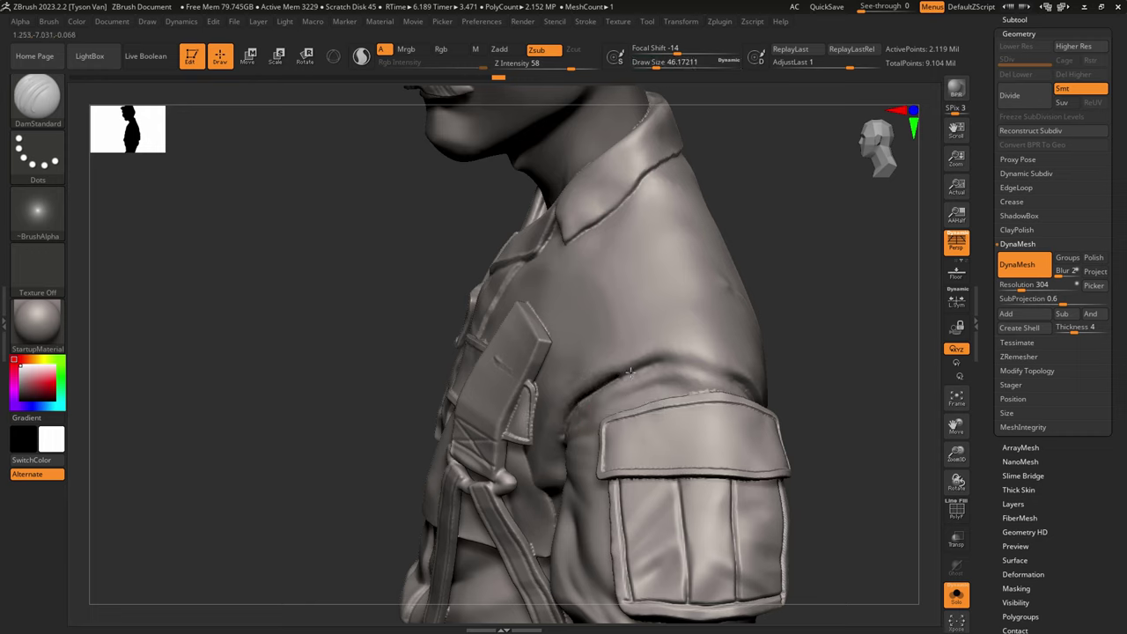
mouse_move(630, 373)
mouse_down()
mouse_move(644, 368)
mouse_move(565, 421)
mouse_up()
key(s)
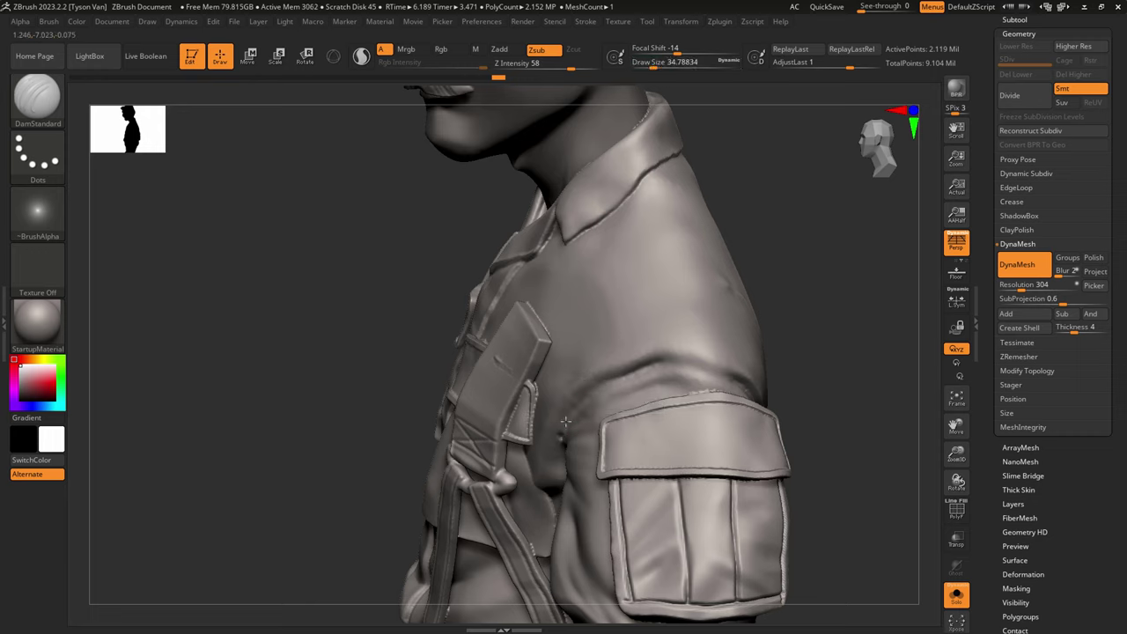
drag(659, 365, 704, 361)
right_drag(751, 360, 710, 353)
mouse_move(702, 361)
mouse_down()
mouse_move(739, 369)
mouse_move(818, 443)
mouse_up()
right_drag(767, 413, 808, 401)
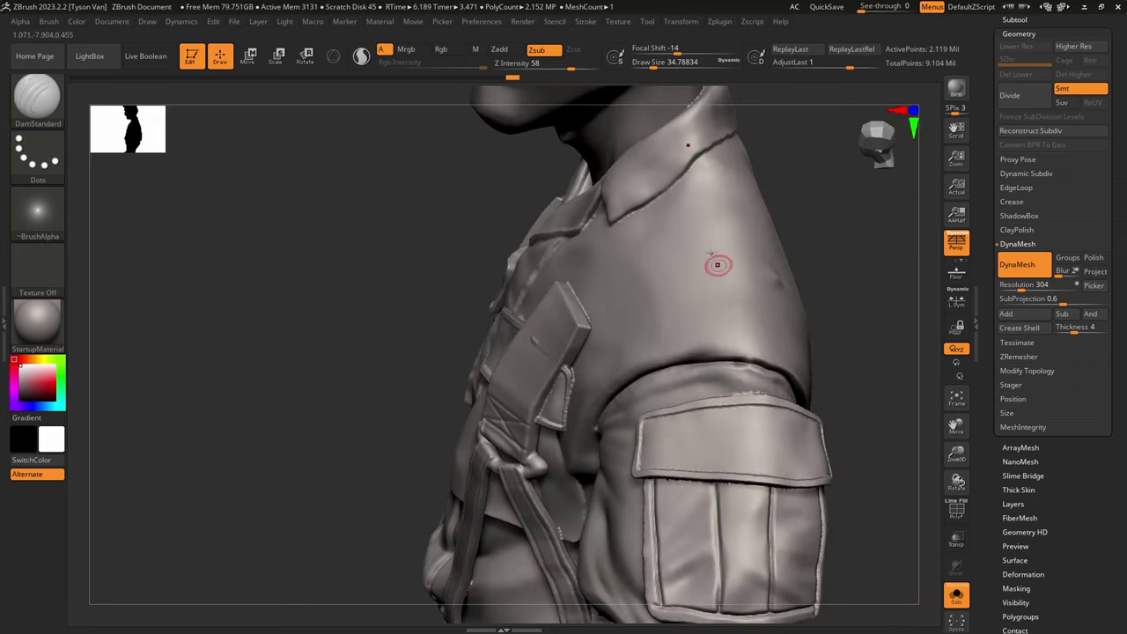
Step: Outline an epaulette from the collar down the left shoulder, add a short seam linking it to the armhole, and smooth around it
right_drag(695, 227, 689, 185)
mouse_move(677, 186)
mouse_down()
mouse_move(709, 319)
mouse_move(760, 307)
mouse_move(742, 177)
mouse_up()
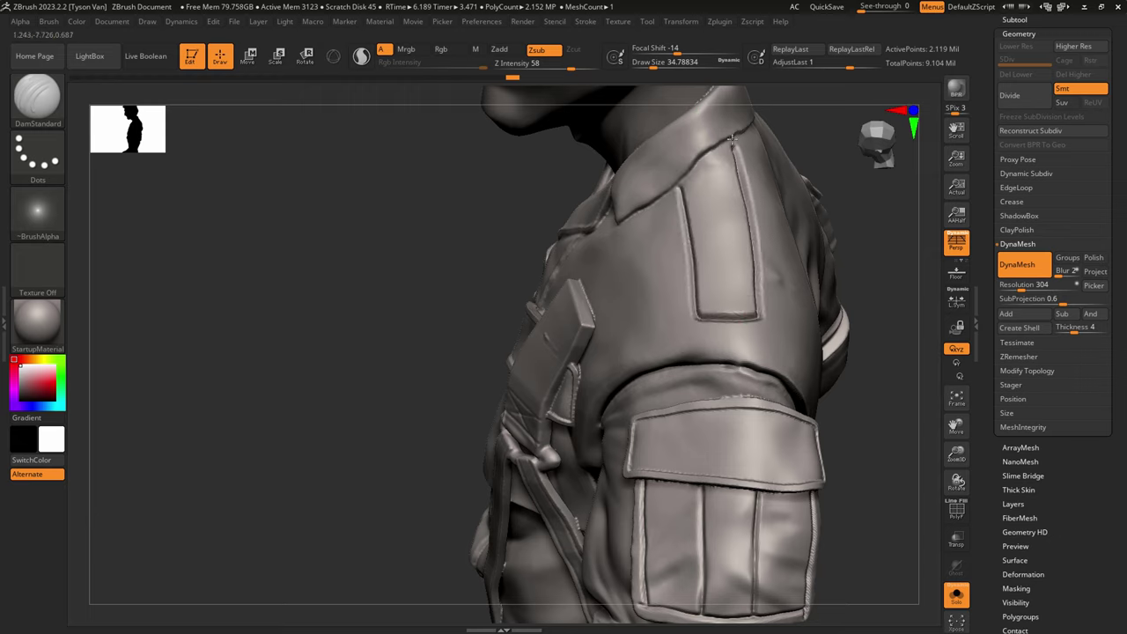
drag(731, 139, 730, 137)
mouse_move(727, 321)
mouse_down()
mouse_move(730, 359)
mouse_move(722, 352)
mouse_up()
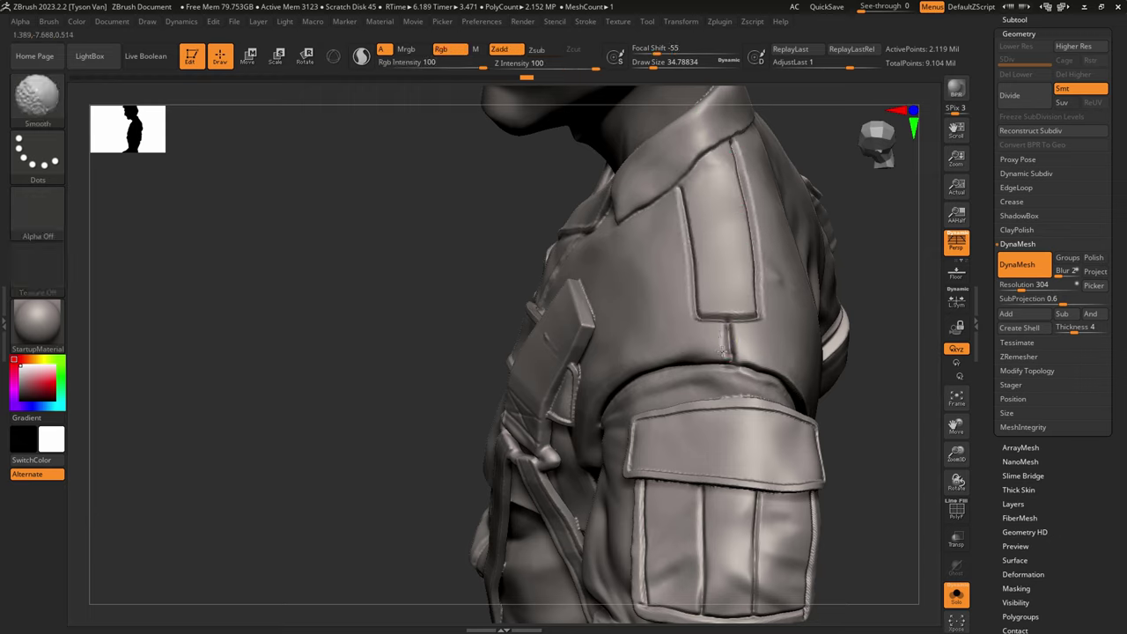
shift+drag(693, 317, 684, 270)
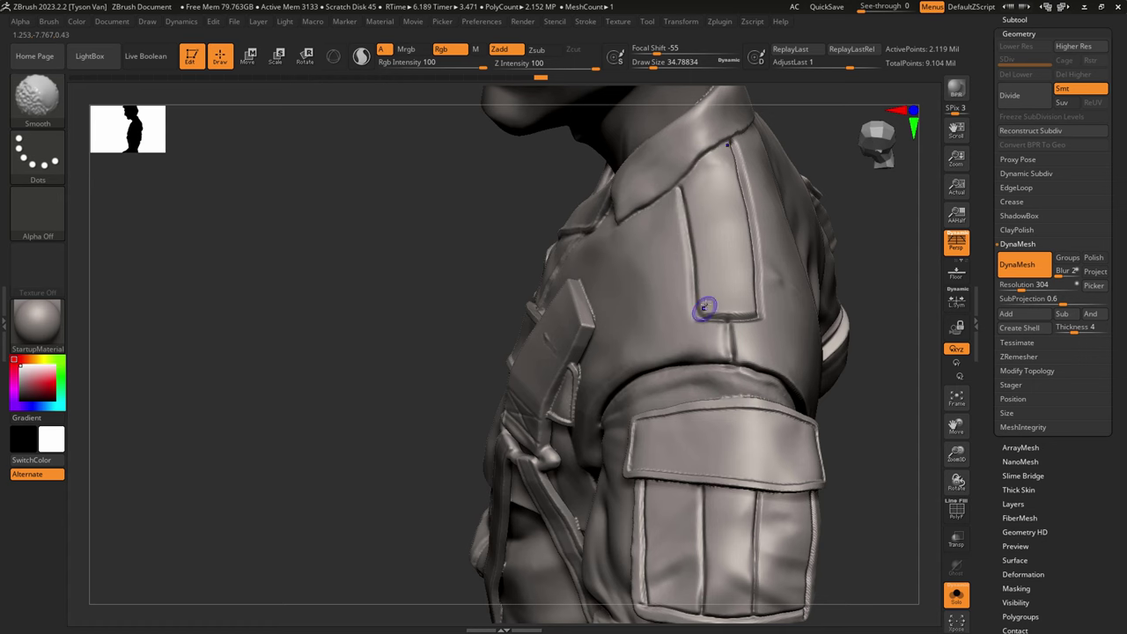
Step: Build up the epaulette's surface along its edges with ClayBuildup at draw size about 35 and Z Intensity 20
click(44, 100)
click(165, 110)
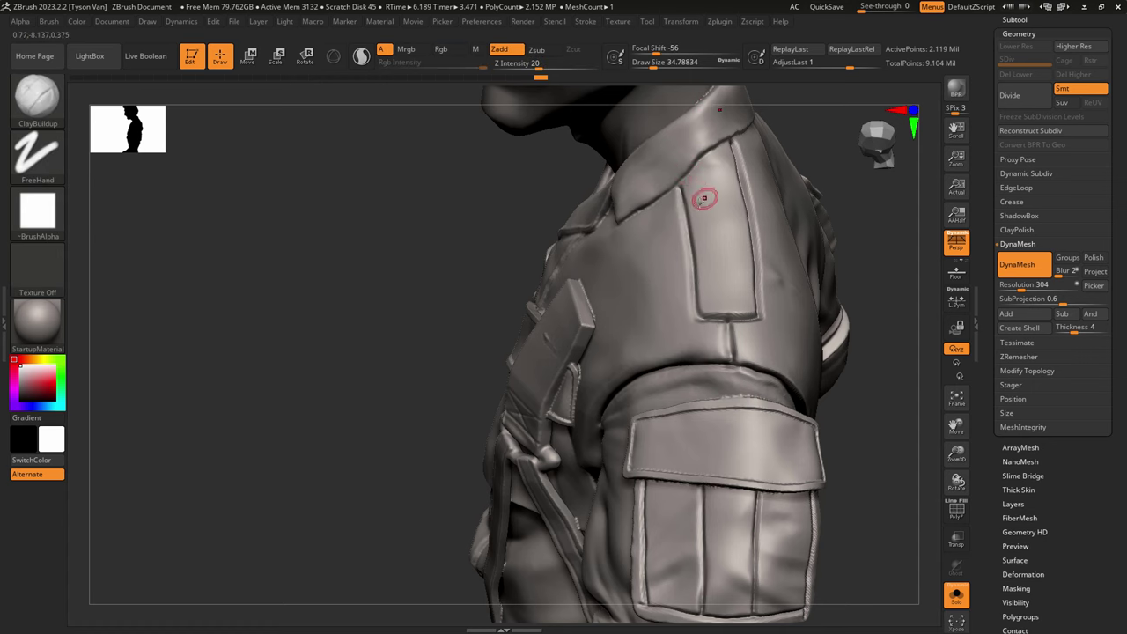
mouse_move(703, 291)
mouse_down()
mouse_move(706, 309)
mouse_move(752, 309)
mouse_up()
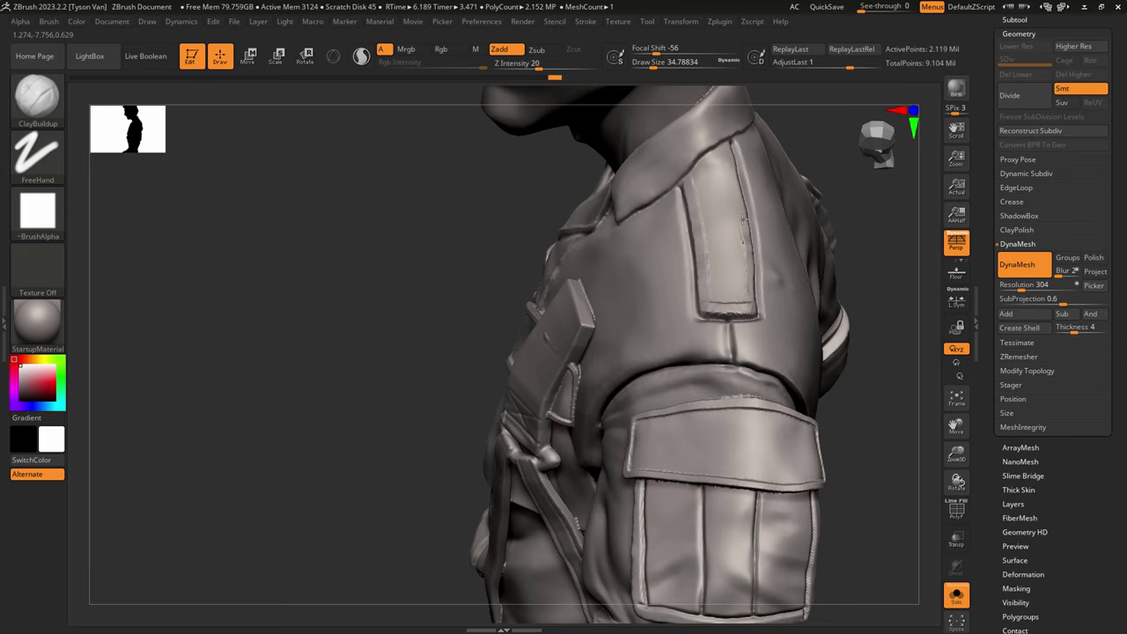
drag(734, 165, 731, 146)
Step: Smooth the shoulder beside the epaulette and flatten along its edges with hPolish at Z Intensity 100
right_drag(742, 174, 749, 155)
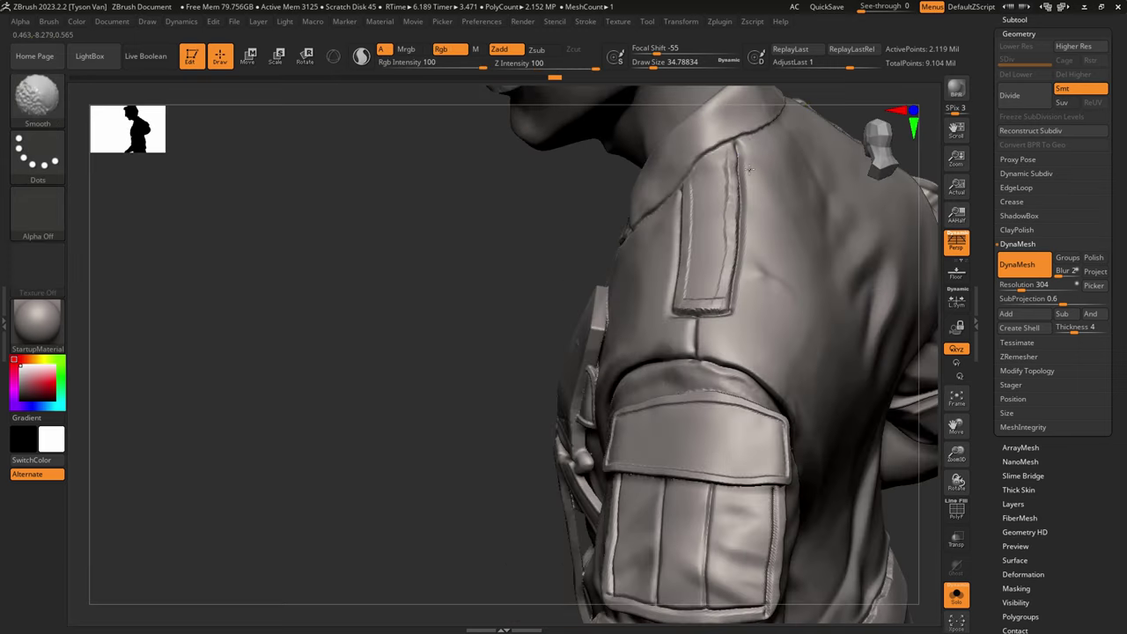
shift+drag(752, 271, 751, 237)
drag(755, 167, 747, 171)
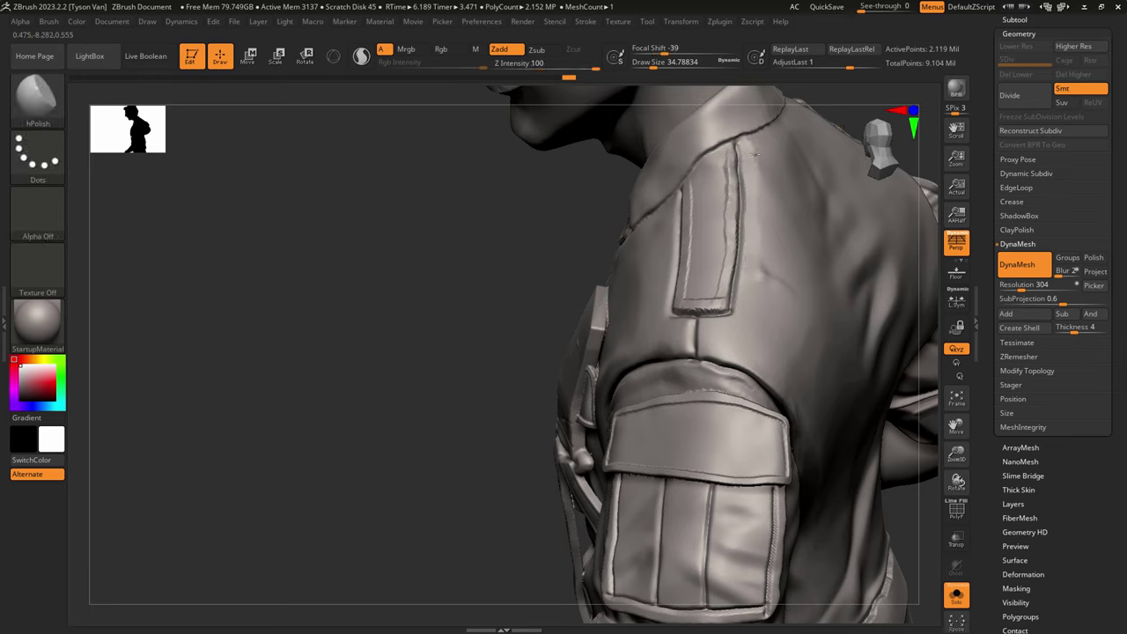
right_drag(730, 266, 716, 300)
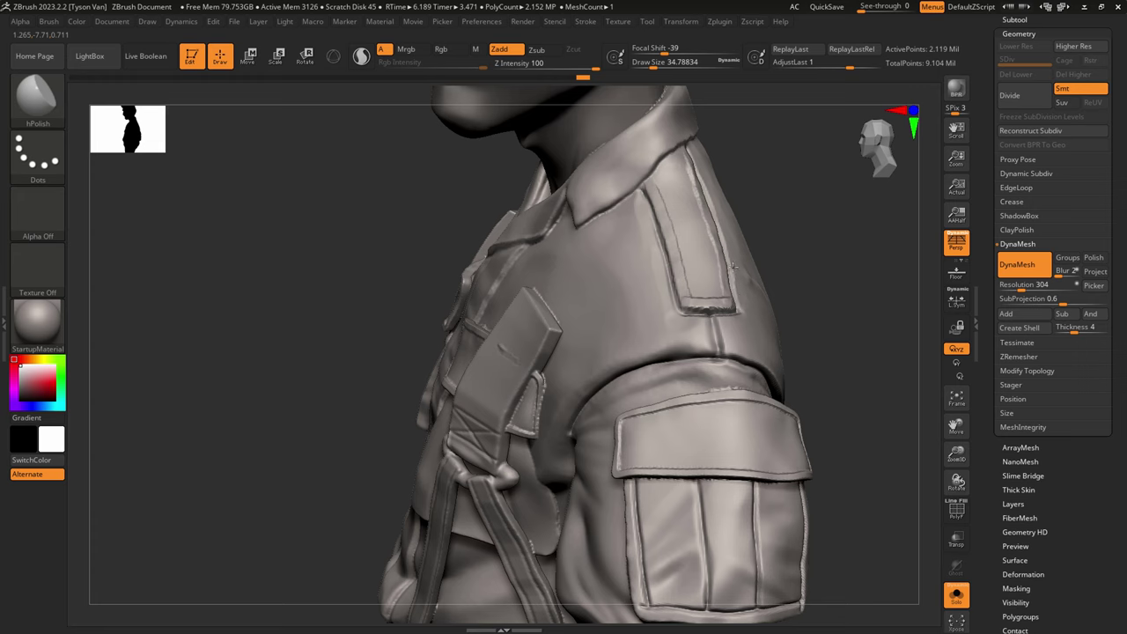
right_drag(732, 267, 716, 267)
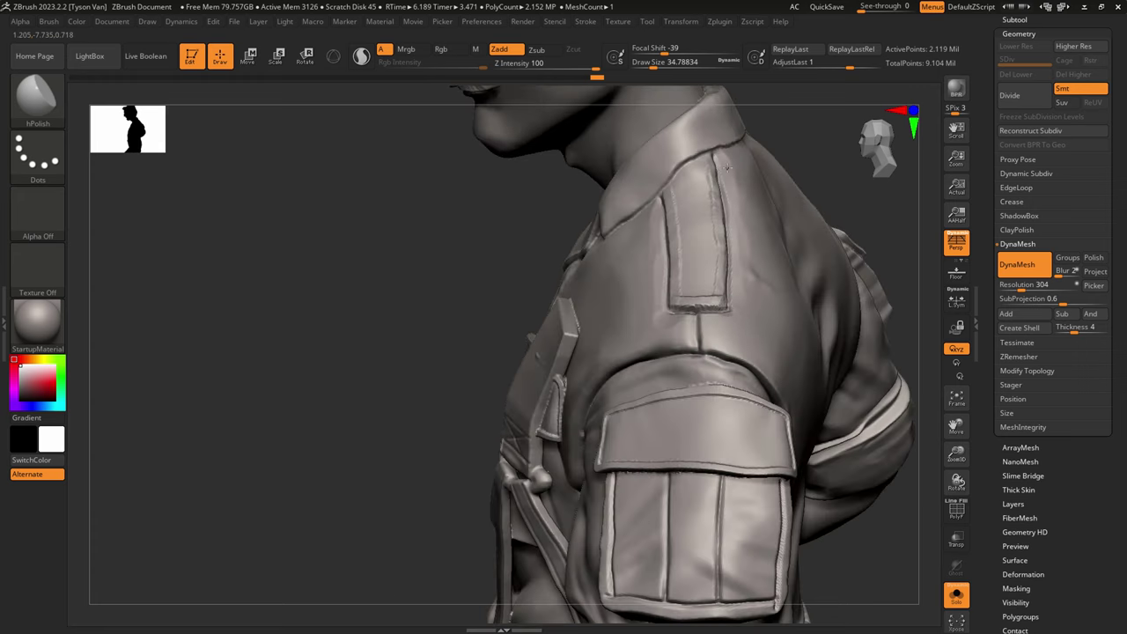
right_drag(711, 282, 702, 276)
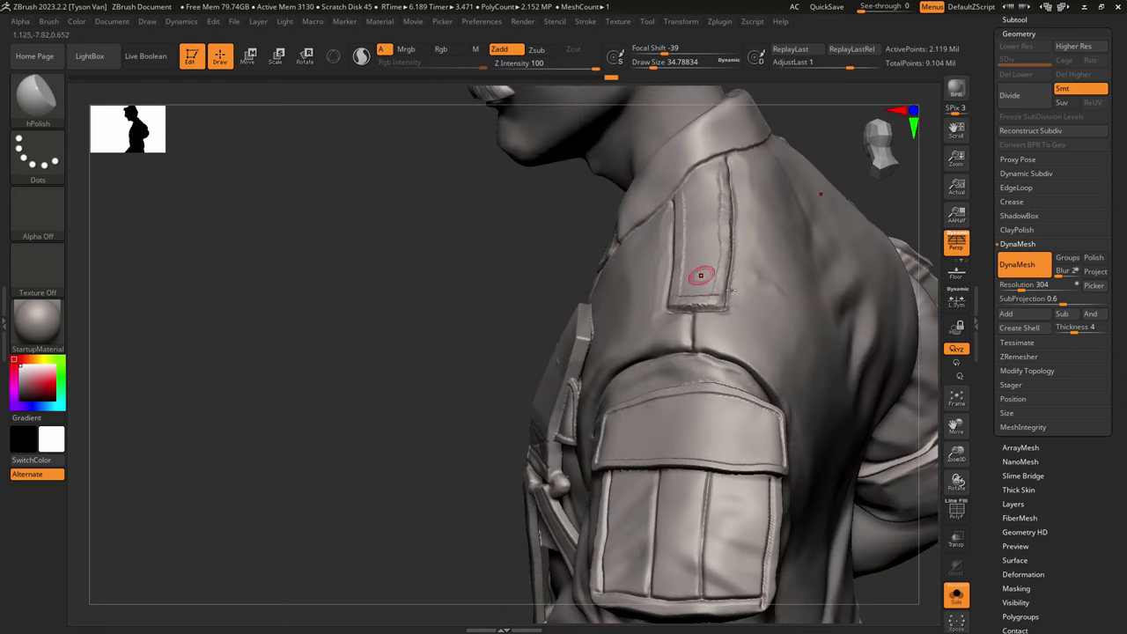
Step: Adjust the epaulette's shape with a larger SnakeHook brush and smooth the shirt surface next to it
key(b)
key(s)
key(h)
key(s)
mouse_move(716, 297)
mouse_down()
mouse_move(731, 304)
mouse_move(732, 282)
mouse_move(697, 266)
mouse_move(703, 187)
mouse_move(701, 220)
mouse_up()
right_drag(701, 223, 711, 208)
drag(687, 171, 692, 163)
right_drag(721, 207, 759, 297)
mouse_move(651, 315)
shift+mouse_down()
mouse_move(659, 303)
mouse_move(673, 317)
shift+mouse_up()
Step: Deepen the left armhole seam across the shoulder and down its front with DamStandard at draw size about 41
key(b)
key(d)
key(s)
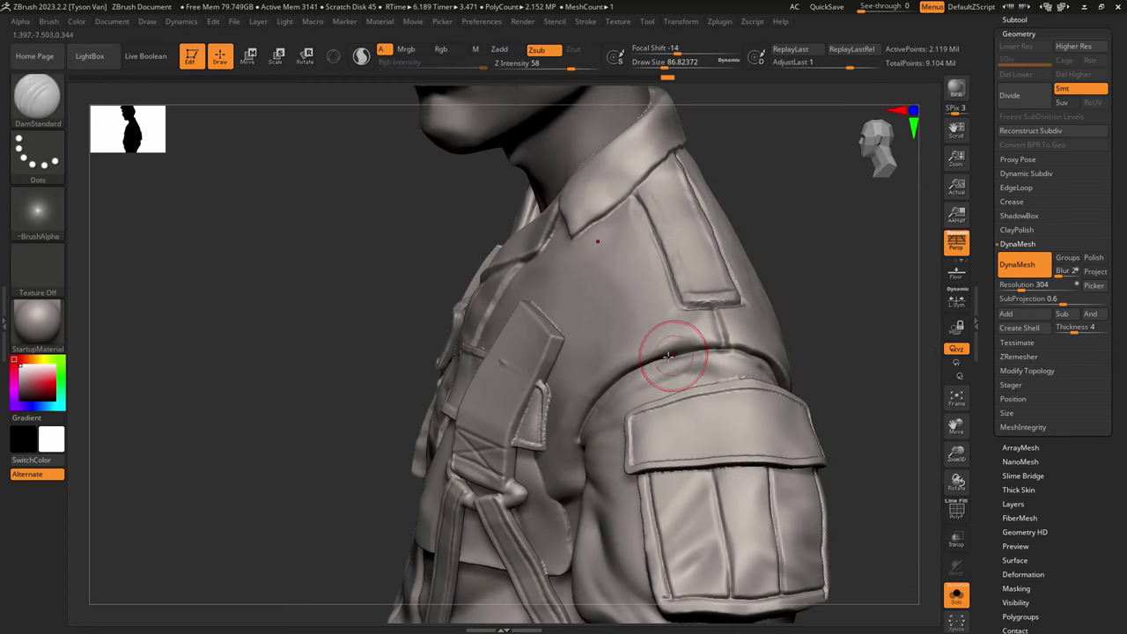
key(s)
mouse_move(668, 357)
mouse_down()
mouse_move(656, 359)
mouse_move(716, 349)
mouse_up()
right_drag(718, 350, 758, 366)
drag(583, 404, 568, 432)
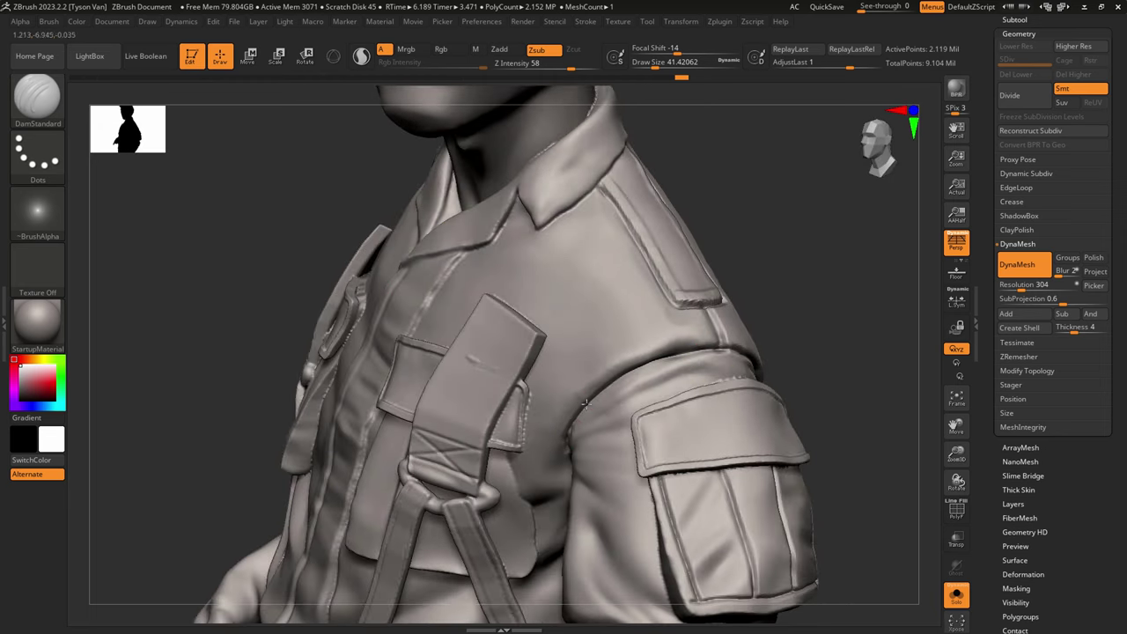
right_drag(767, 367, 734, 370)
mouse_move(669, 364)
mouse_down()
mouse_move(737, 370)
mouse_move(666, 369)
mouse_up()
right_drag(668, 372, 754, 380)
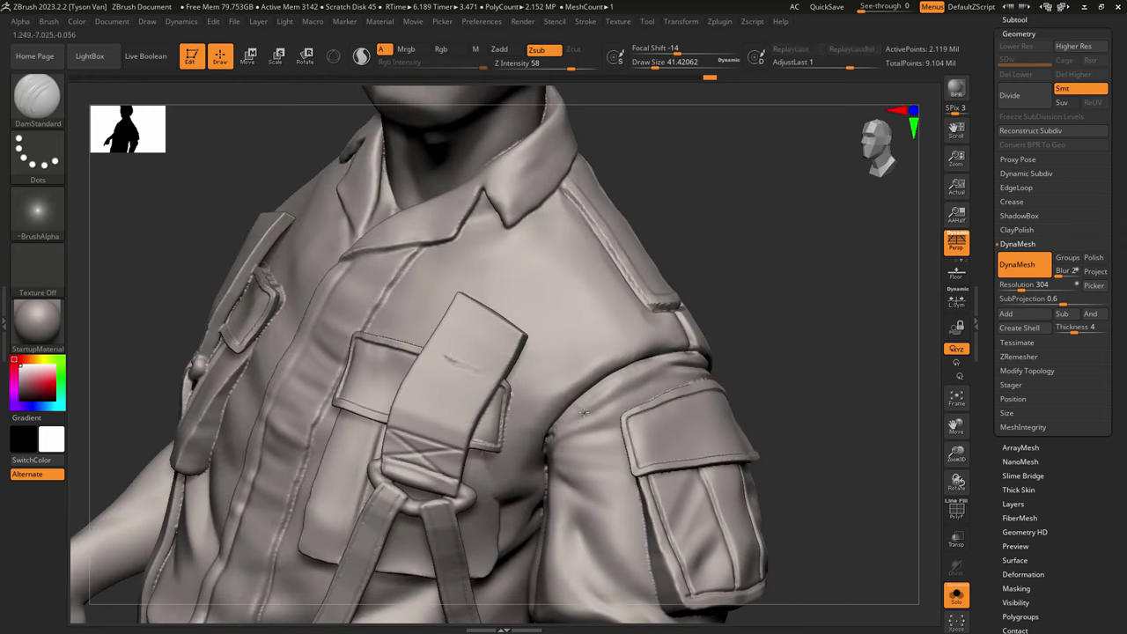
Step: Smooth the sleeve folds below the left armhole and carve a crease at the armpit with DamStandard at draw size about 68
key(shift)
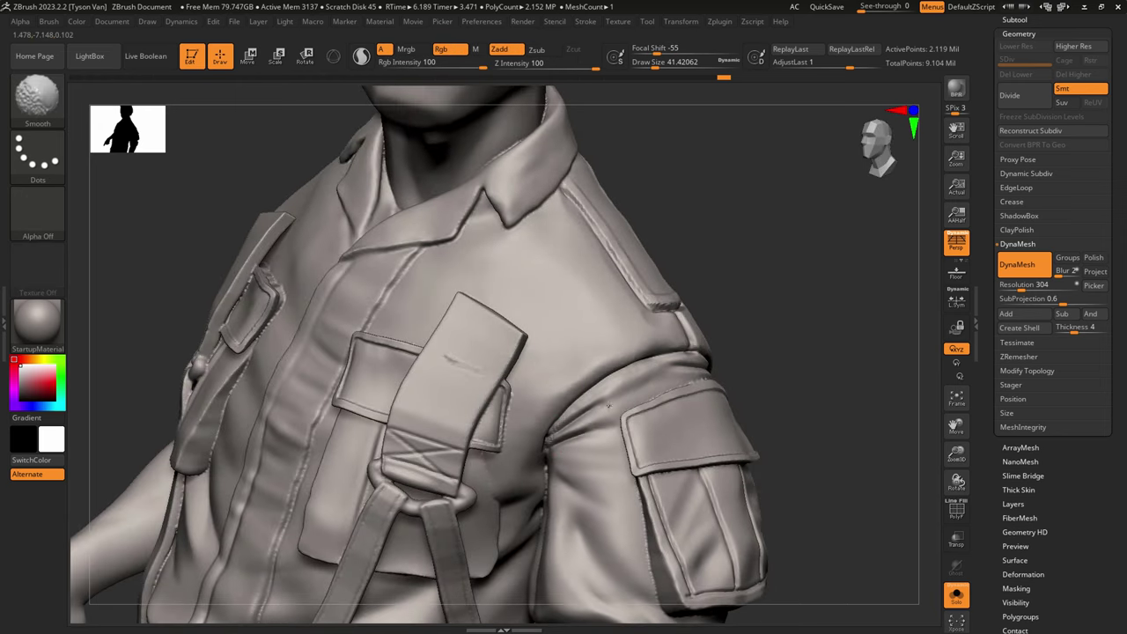
shift+drag(608, 406, 588, 408)
mouse_move(548, 451)
mouse_down()
mouse_move(587, 462)
mouse_move(611, 503)
mouse_move(599, 494)
mouse_up()
mouse_move(592, 480)
ctrl+right_down()
mouse_move(436, 540)
mouse_move(546, 507)
ctrl+right_up()
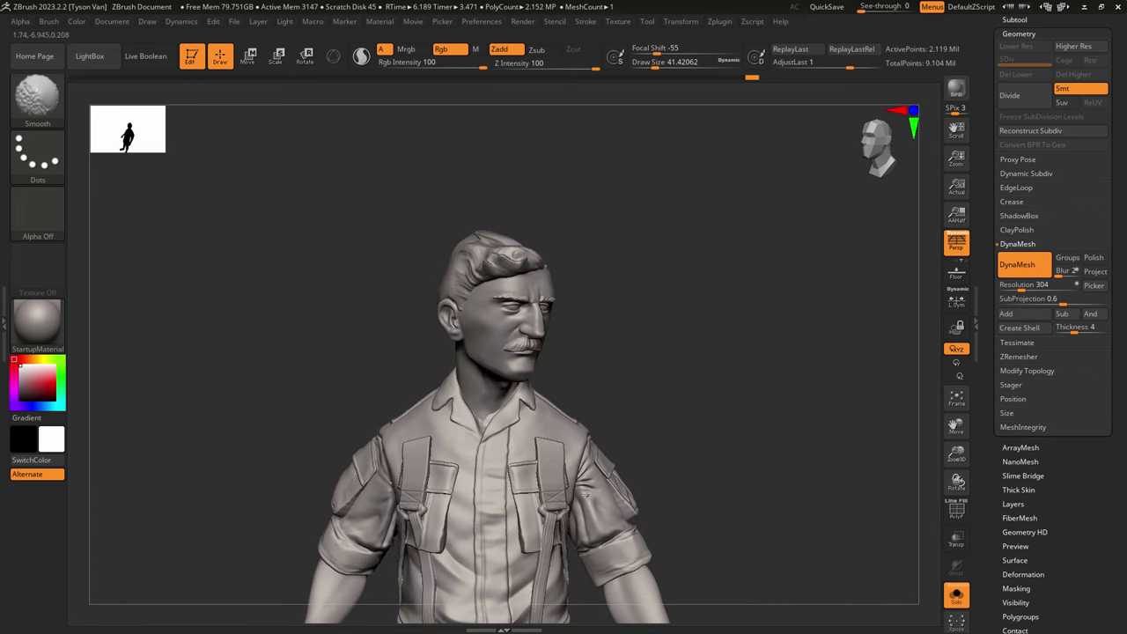
shift+drag(588, 483, 583, 502)
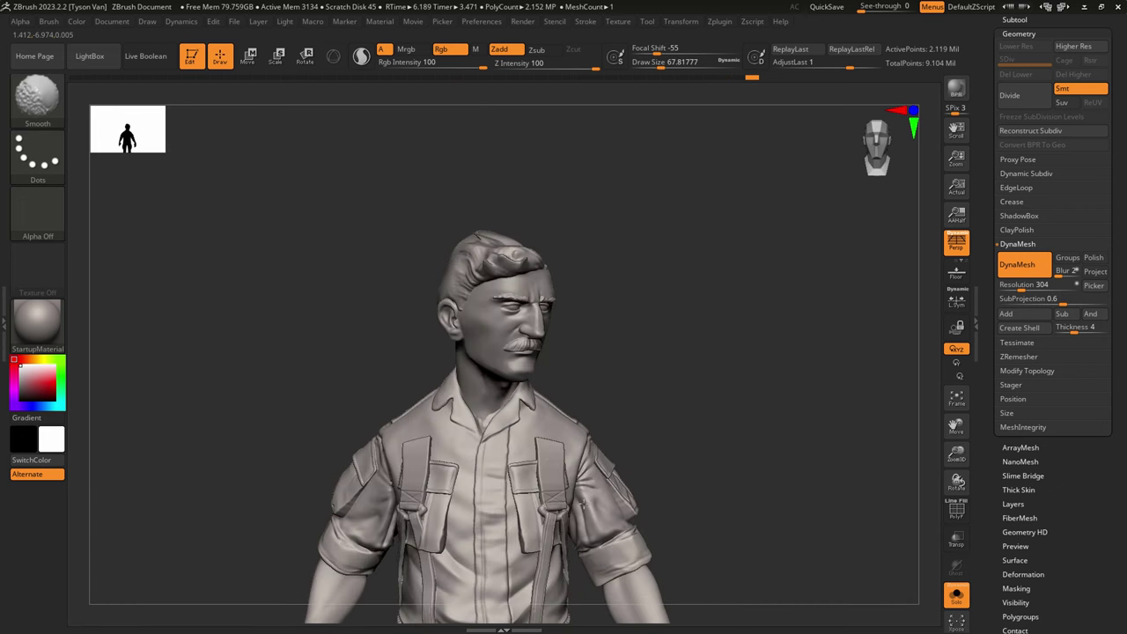
mouse_move(585, 491)
alt+right_down()
mouse_move(596, 510)
mouse_move(574, 484)
alt+right_up()
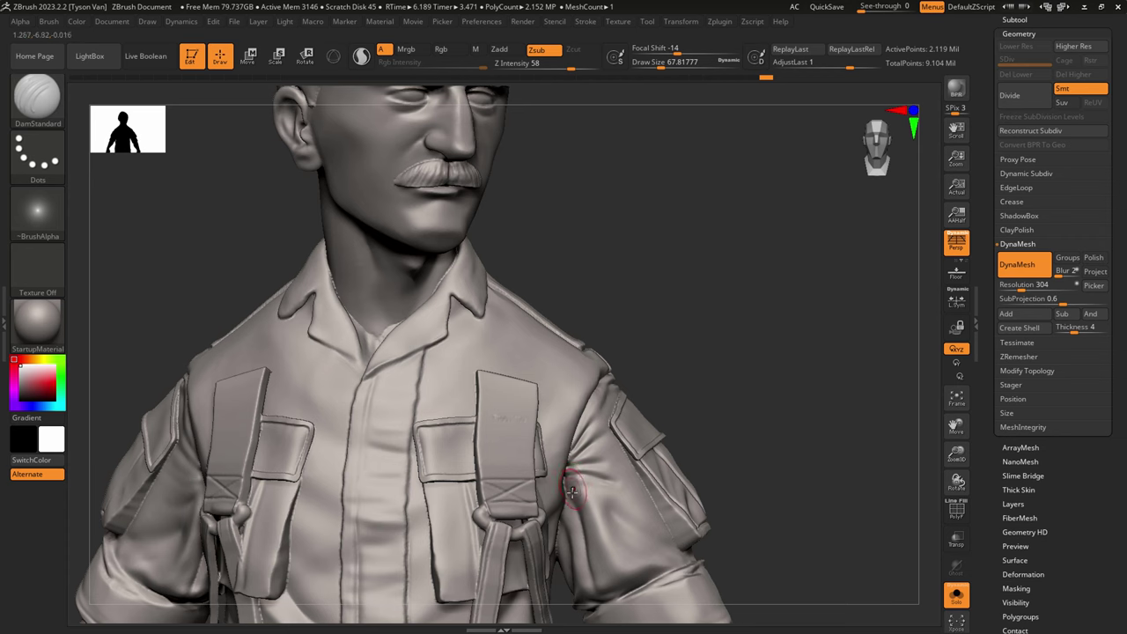
mouse_move(580, 527)
mouse_down()
mouse_move(585, 538)
mouse_move(573, 481)
mouse_up()
Step: Engrave the front of the right armhole seam with DamStandard at draw size about 41 and smooth beside it
right_drag(600, 485, 705, 490)
alt+right_drag(275, 435, 380, 424)
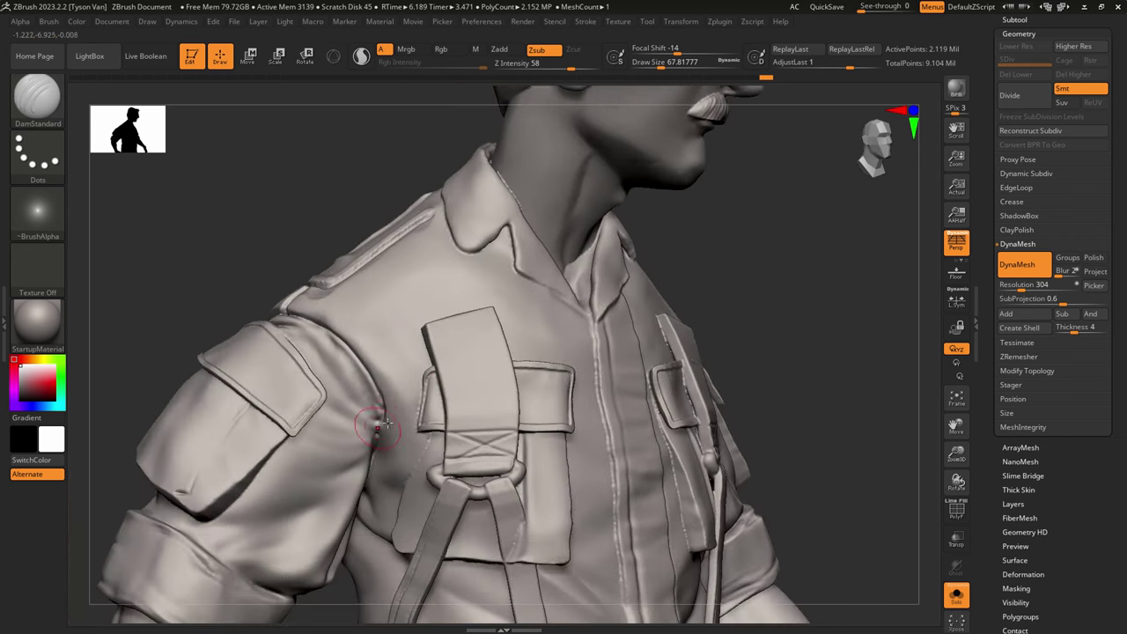
key(s)
drag(388, 425, 381, 428)
mouse_move(257, 449)
alt+right_down()
mouse_move(403, 427)
mouse_move(402, 442)
alt+right_up()
key(shift)
right_drag(312, 435, 379, 423)
shift+drag(378, 421, 375, 407)
right_drag(453, 416, 411, 415)
Step: Engrave seams along the right sleeve pocket's front and bottom edges at draw size about 35, redoing the bottom one
key(s)
drag(423, 411, 421, 410)
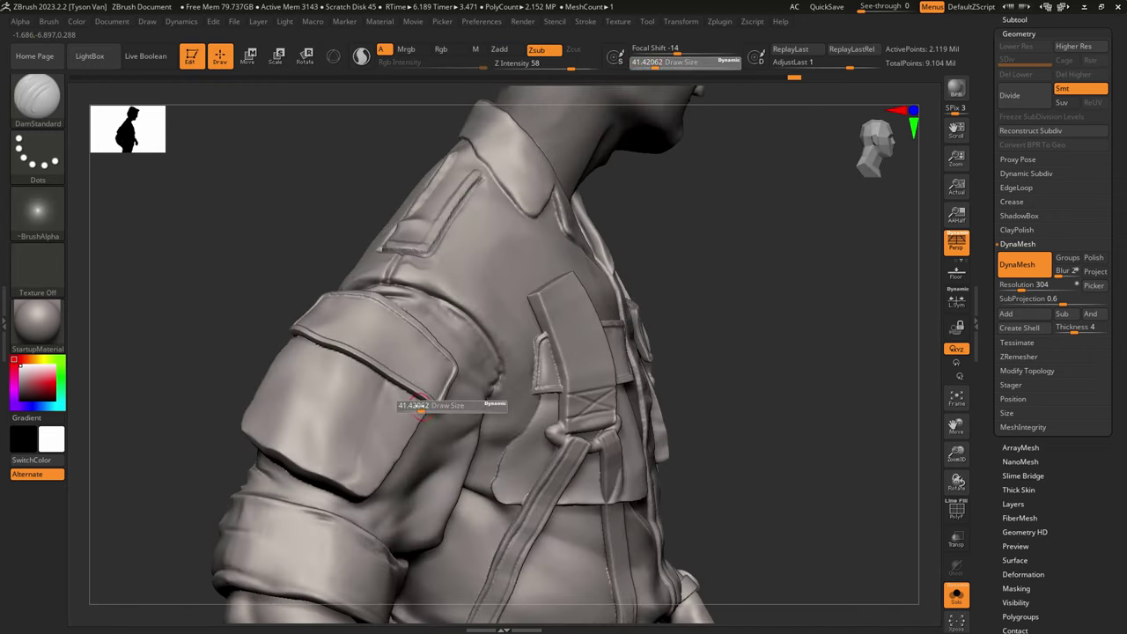
drag(373, 478, 366, 486)
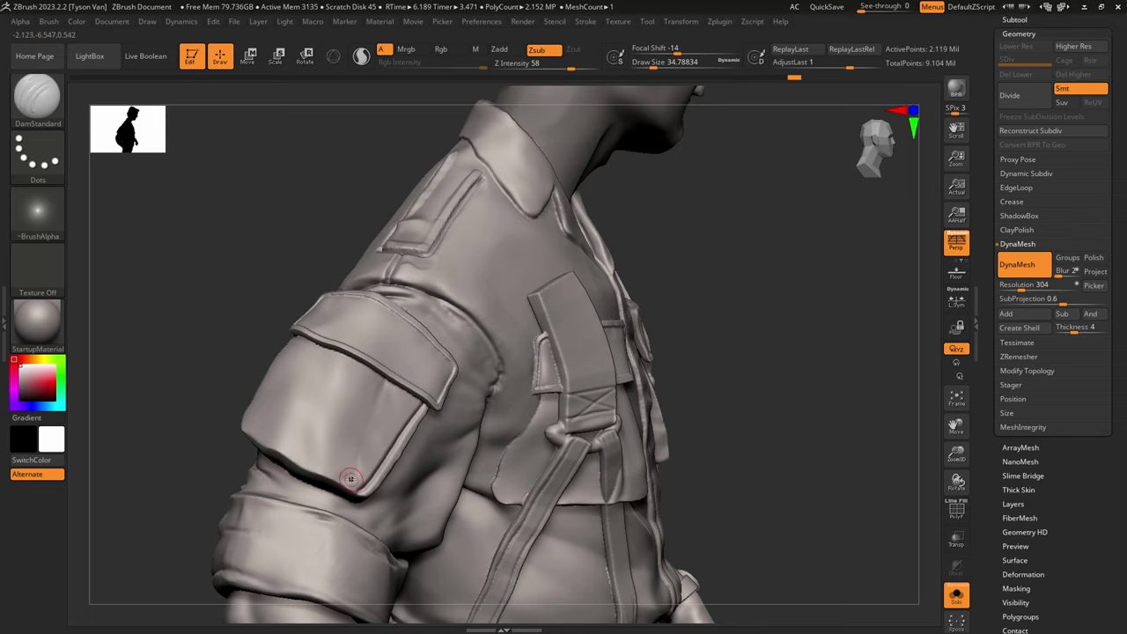
drag(306, 454, 304, 452)
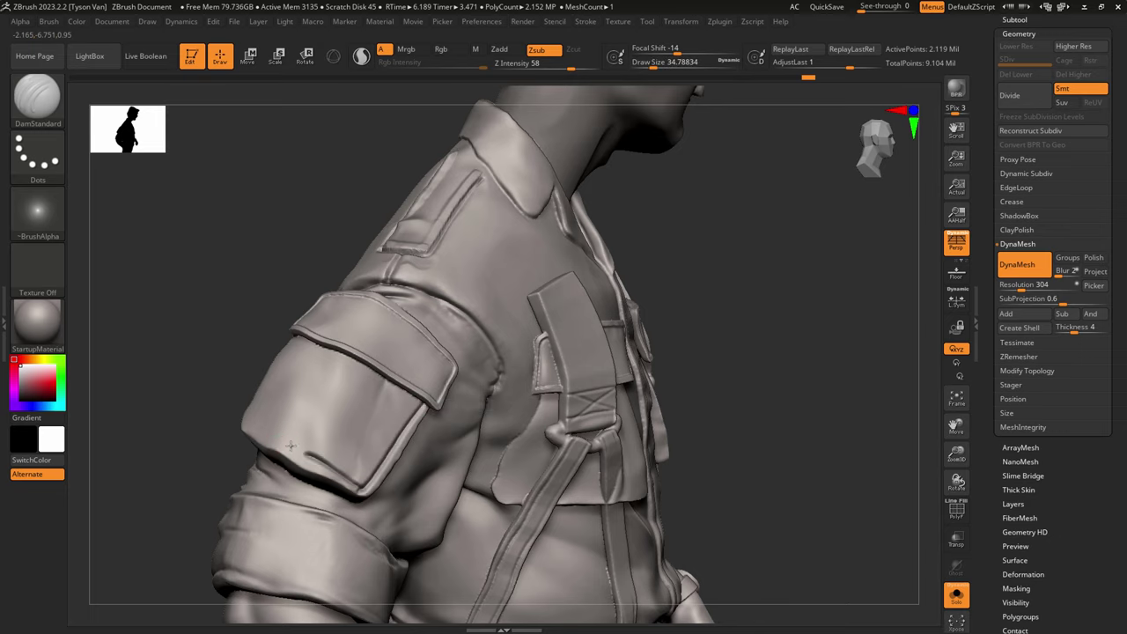
right_drag(296, 440, 236, 416)
key(ctrl+z)
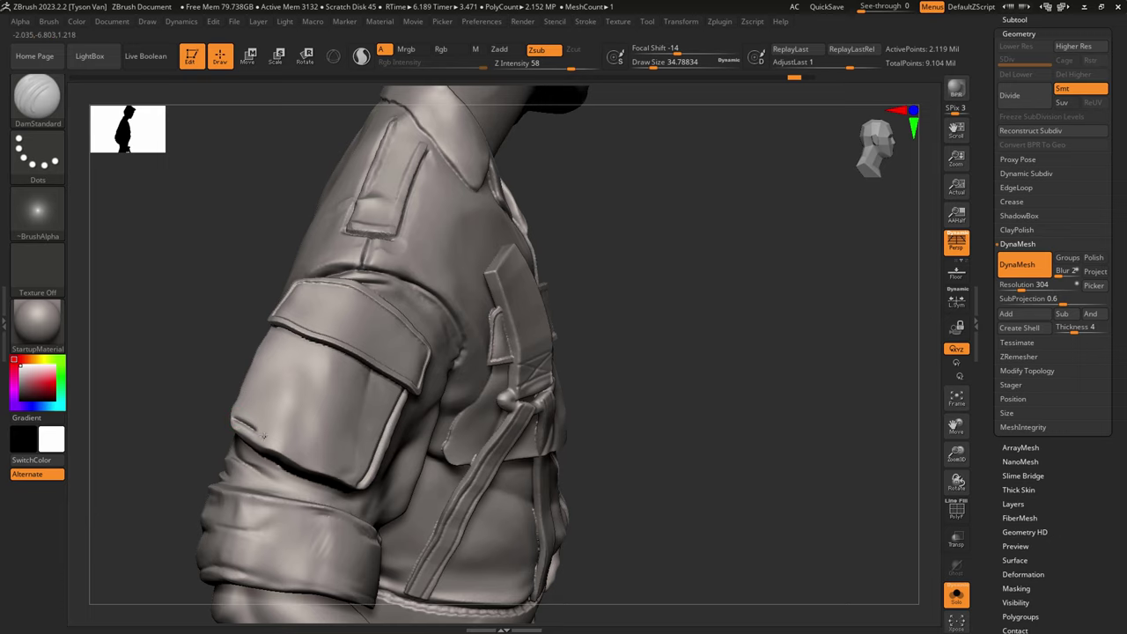
drag(368, 481, 366, 484)
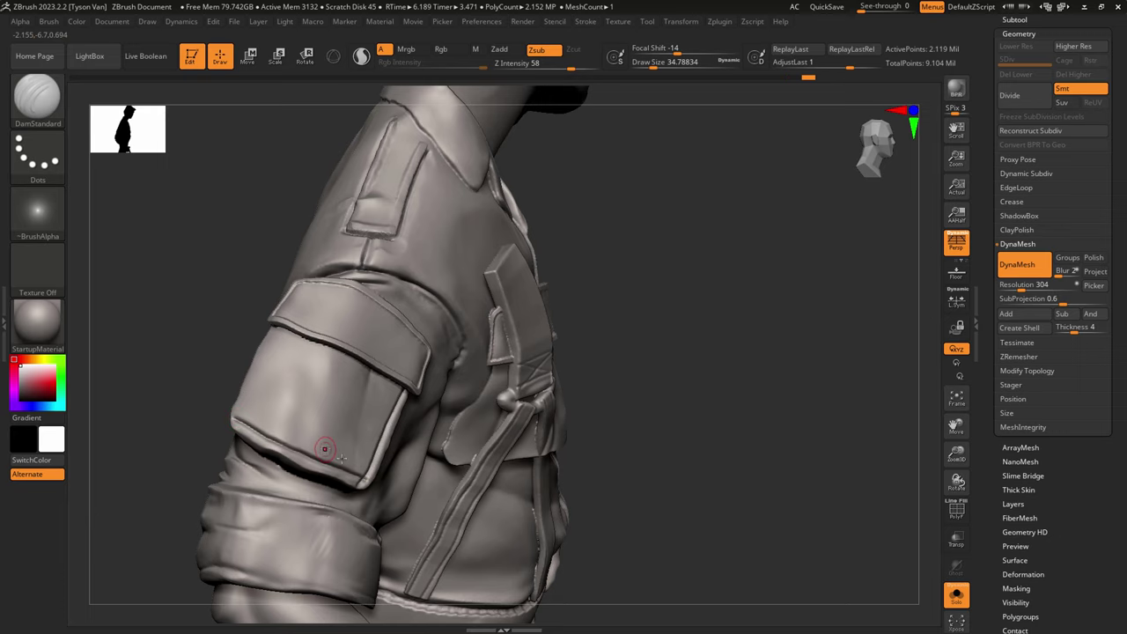
Step: Engrave a seam along the right sleeve pocket's rear edge and two vertical lines down its face
right_drag(314, 446, 247, 428)
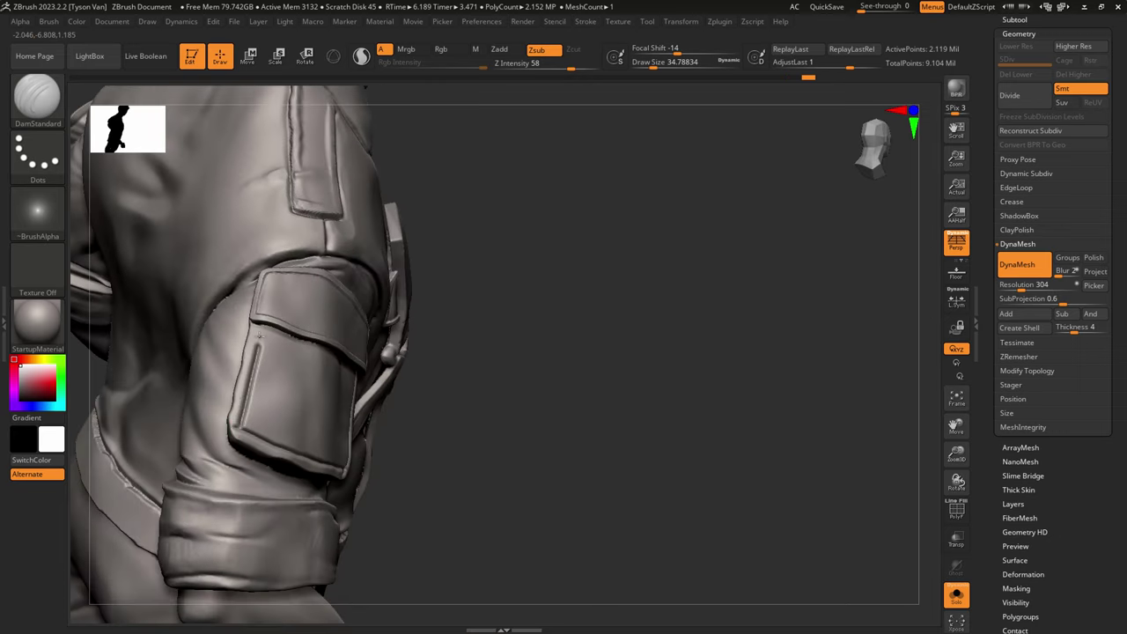
right_drag(284, 365, 283, 355)
drag(286, 446, 321, 342)
mouse_move(325, 459)
mouse_down()
mouse_move(360, 358)
mouse_move(310, 396)
mouse_up()
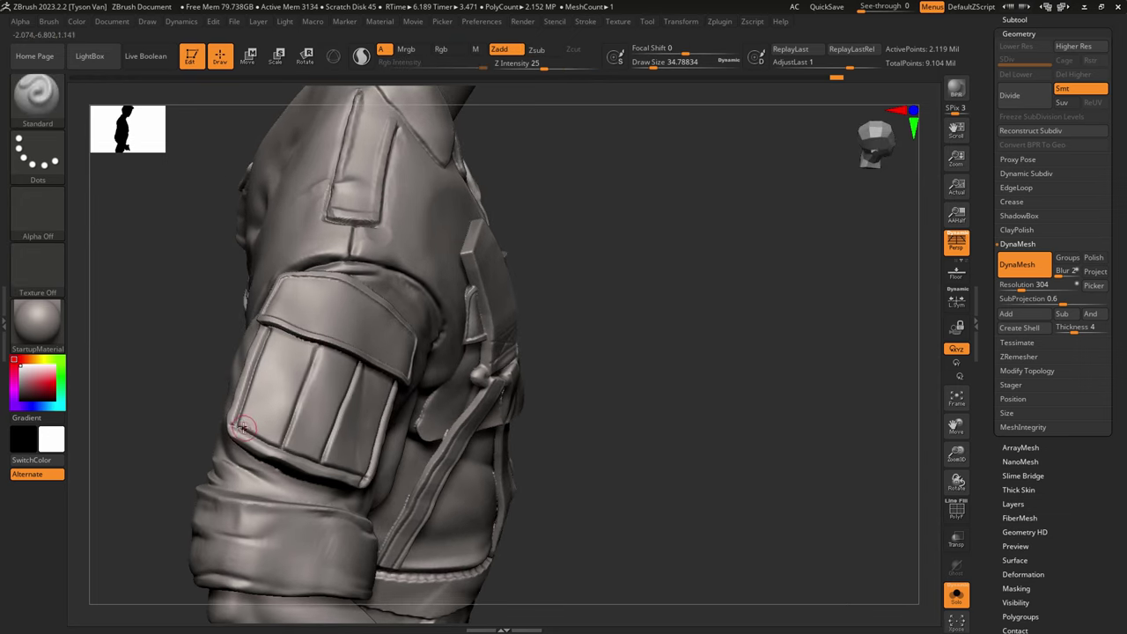
Step: Sculpt and smooth fabric folds on the right sleeve pocket's panels with the Standard brush at draw size about 51 and Z Intensity 25
key(])
key(])
mouse_move(242, 424)
mouse_down()
mouse_move(304, 396)
mouse_move(292, 355)
mouse_up()
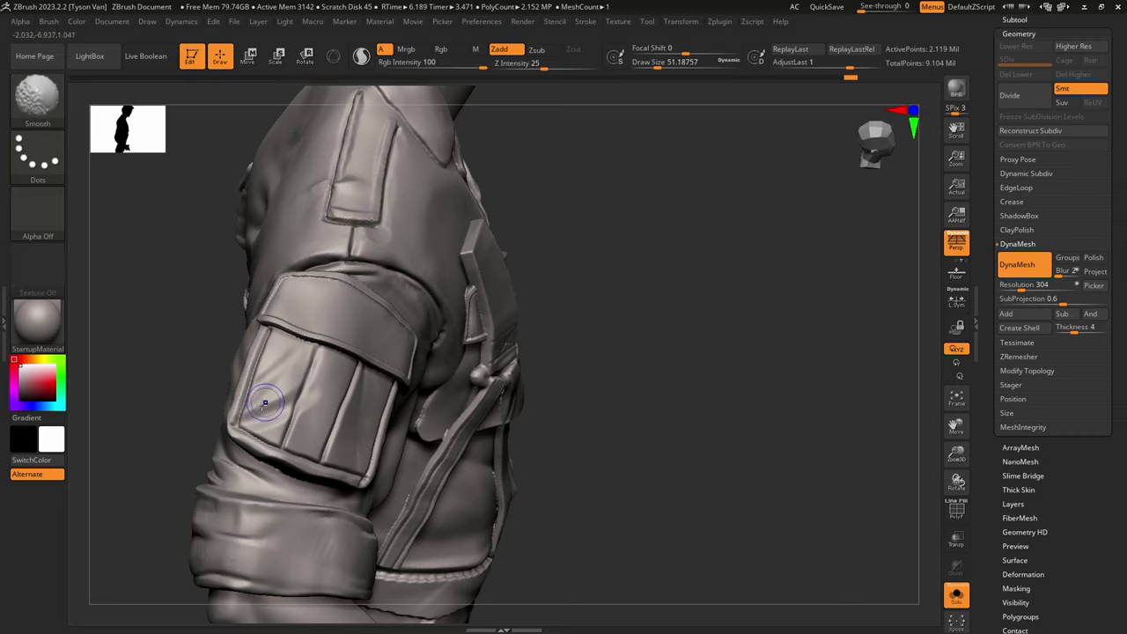
mouse_move(267, 402)
shift+mouse_down()
mouse_move(276, 388)
mouse_move(317, 406)
shift+mouse_up()
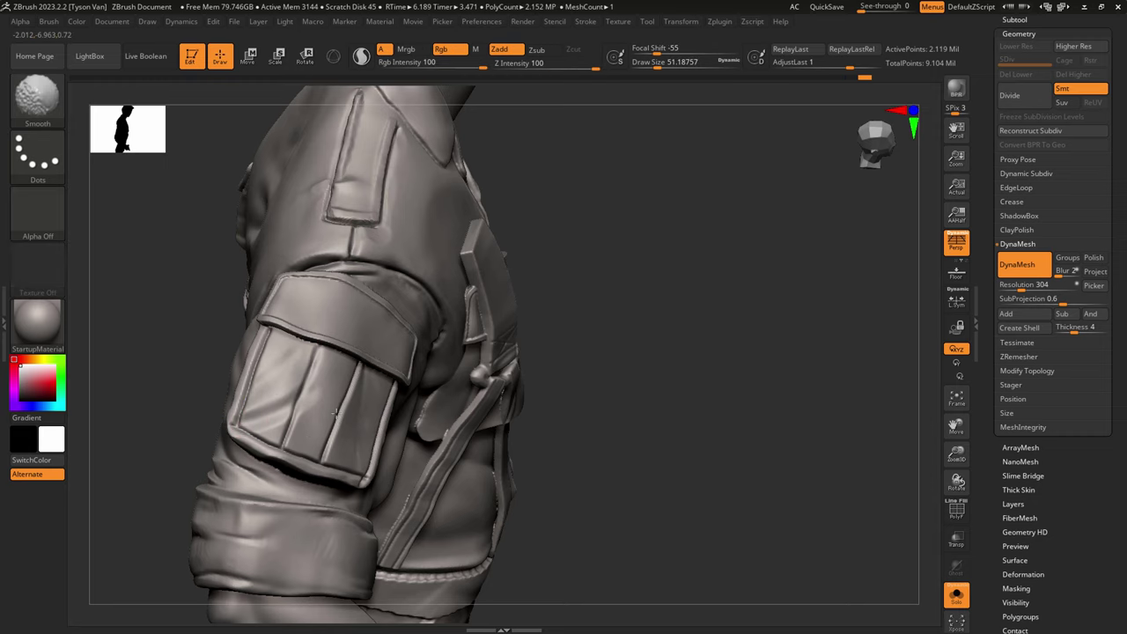
right_drag(334, 412, 260, 416)
drag(361, 396, 373, 442)
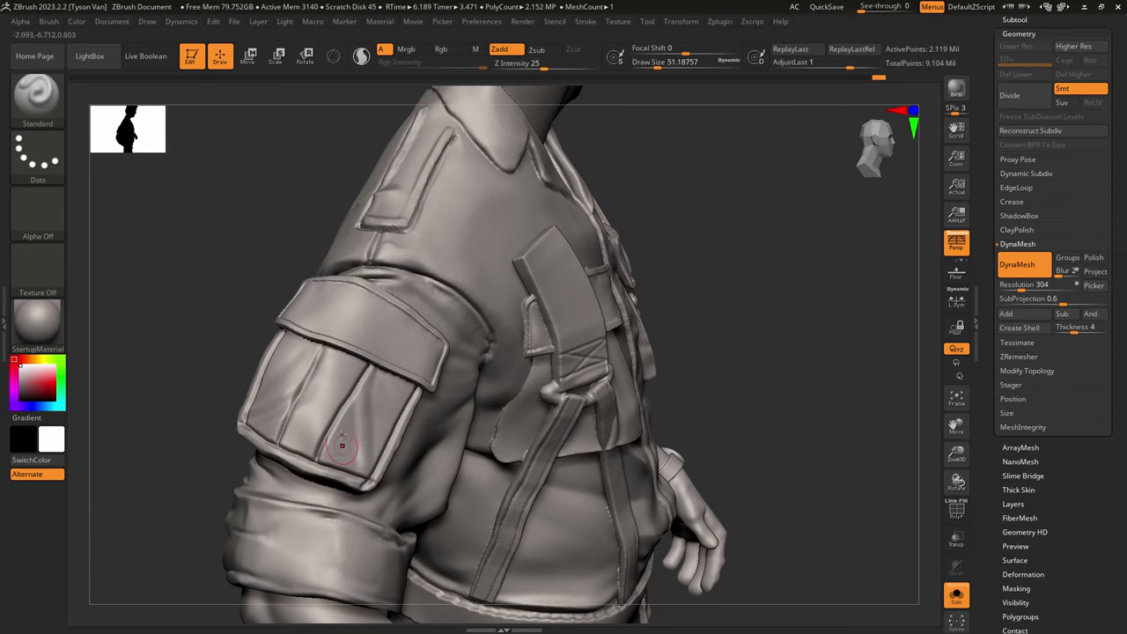
Step: Sculpt fabric folds on the right sleeve pocket's flap with the Standard brush at draw size about 51 and smooth them
drag(328, 303, 378, 359)
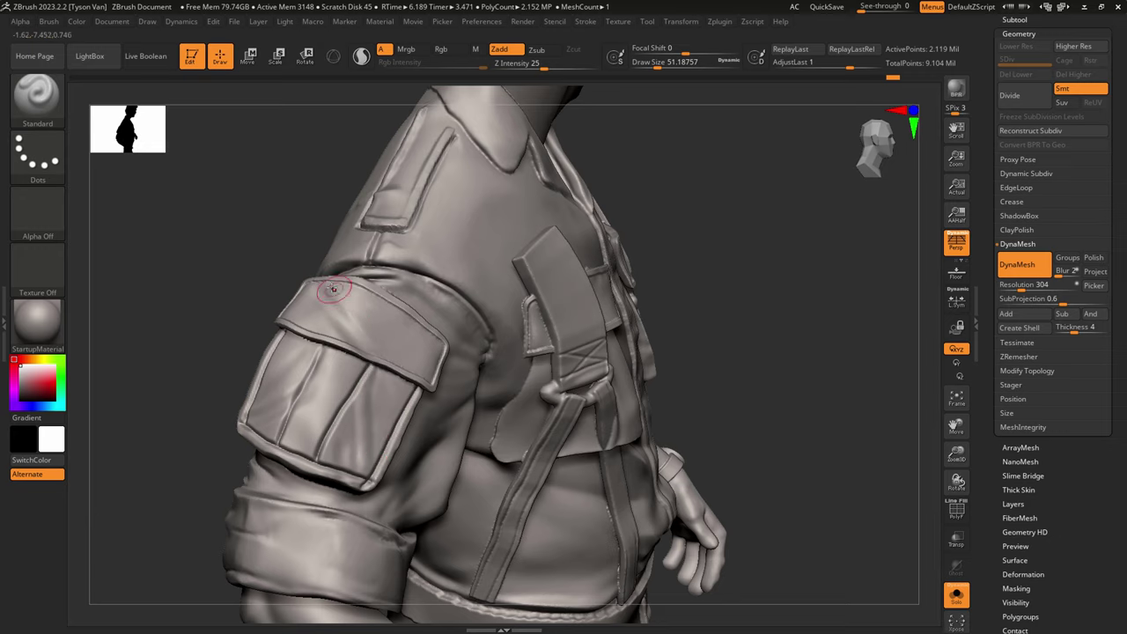
mouse_move(382, 321)
mouse_down()
mouse_move(418, 349)
mouse_move(320, 311)
mouse_up()
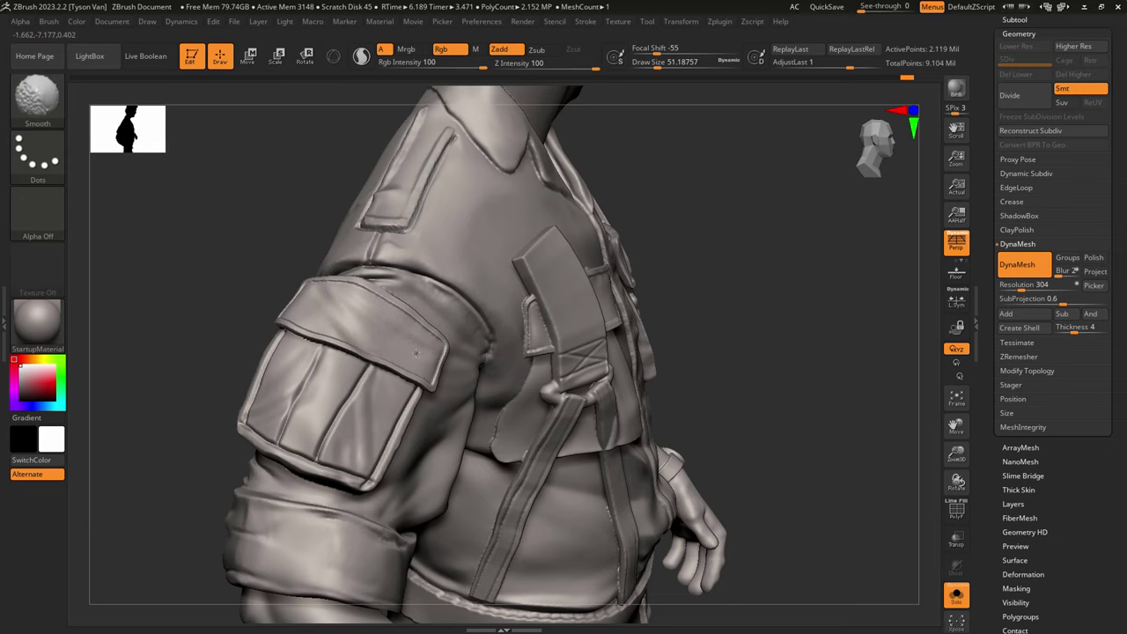
shift+drag(416, 353, 407, 338)
ctrl+right_drag(397, 320, 440, 345)
right_drag(500, 374, 410, 369)
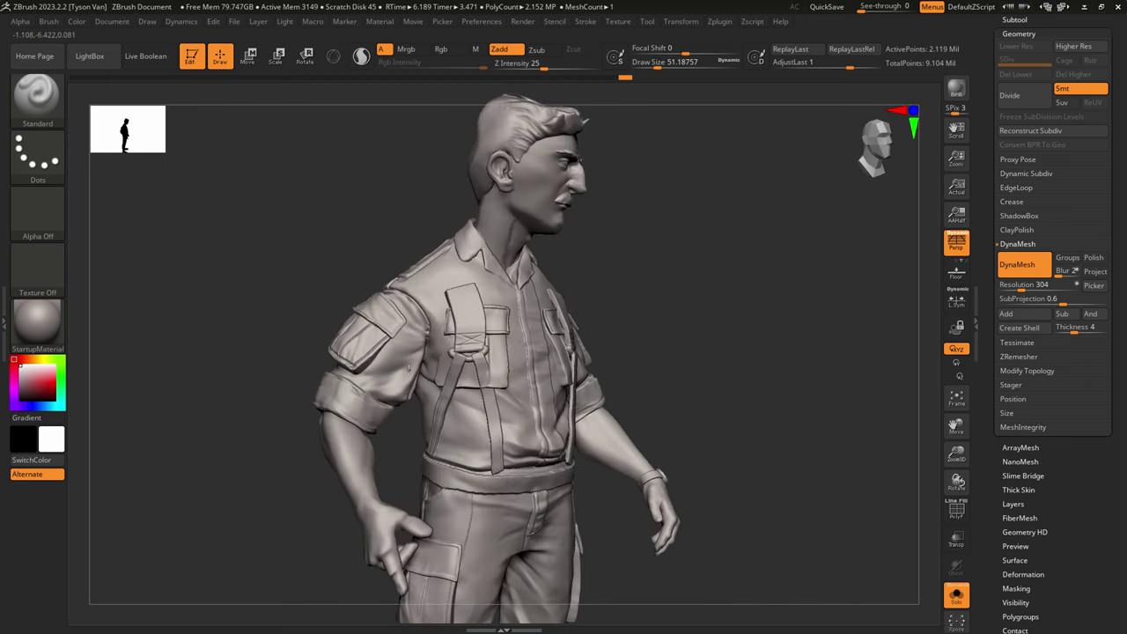
Step: Engrave seam lines along the right lapel's lower edge with DamStandard at draw size about 20, redoing the inner line
mouse_move(698, 507)
right_down()
mouse_move(619, 501)
mouse_move(640, 396)
mouse_move(609, 369)
mouse_move(588, 371)
right_up()
key(b)
key(d)
key(s)
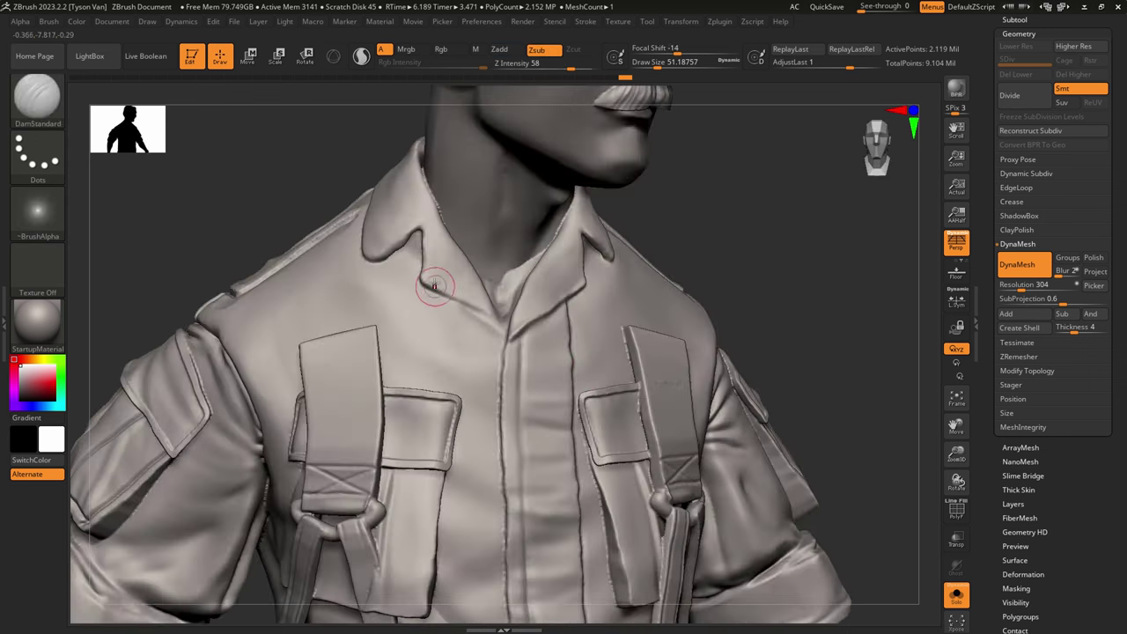
ctrl+right_drag(432, 279, 459, 315)
right_drag(459, 315, 419, 298)
key(s)
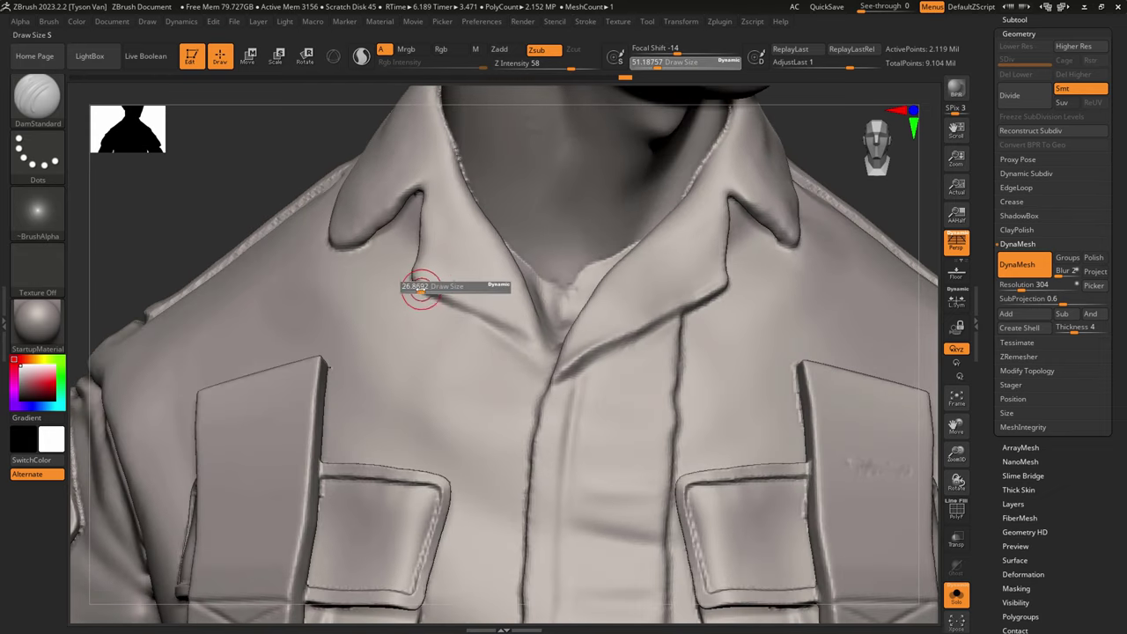
drag(420, 289, 418, 288)
drag(417, 280, 542, 358)
mouse_move(427, 291)
mouse_down()
mouse_move(548, 360)
mouse_move(481, 337)
mouse_up()
drag(428, 265, 540, 340)
key(ctrl+z)
drag(422, 269, 537, 340)
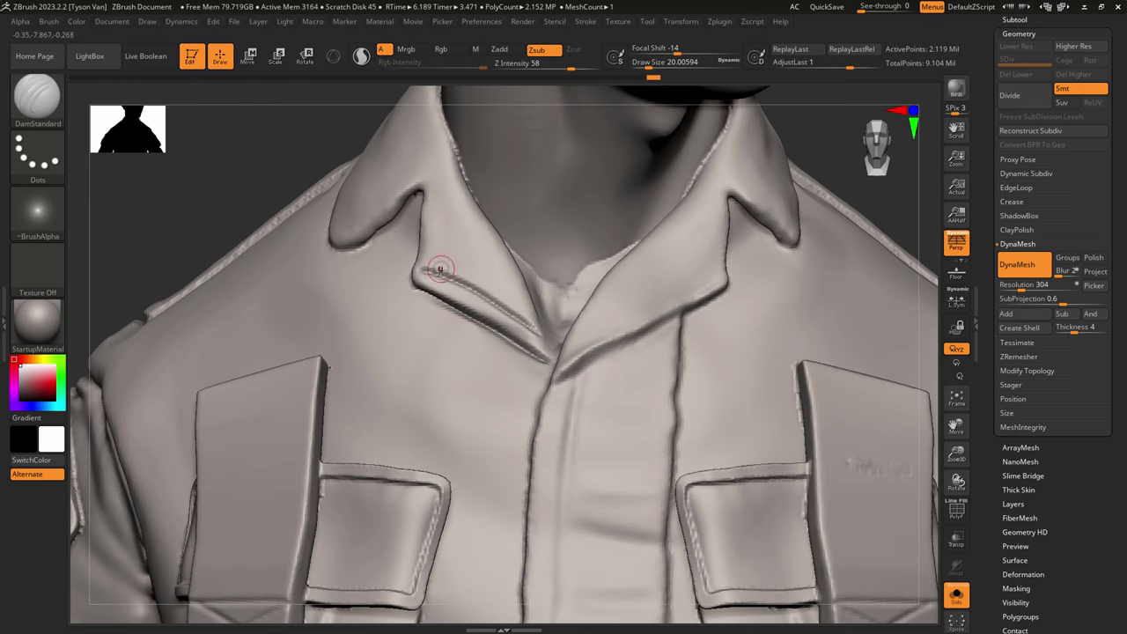
Step: Continue the engraved seam up the right lapel's notch edge and along the collar point's front edge, smoothing the corner
drag(441, 269, 438, 167)
right_drag(440, 176, 459, 180)
shift+drag(424, 270, 439, 269)
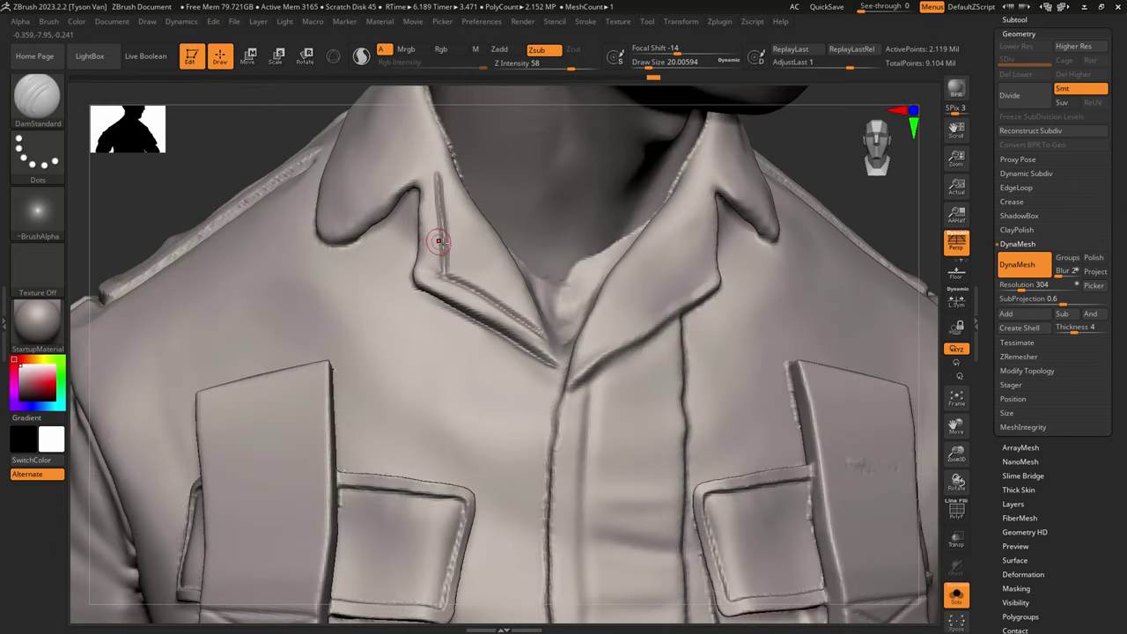
right_drag(438, 242, 475, 234)
drag(424, 157, 312, 221)
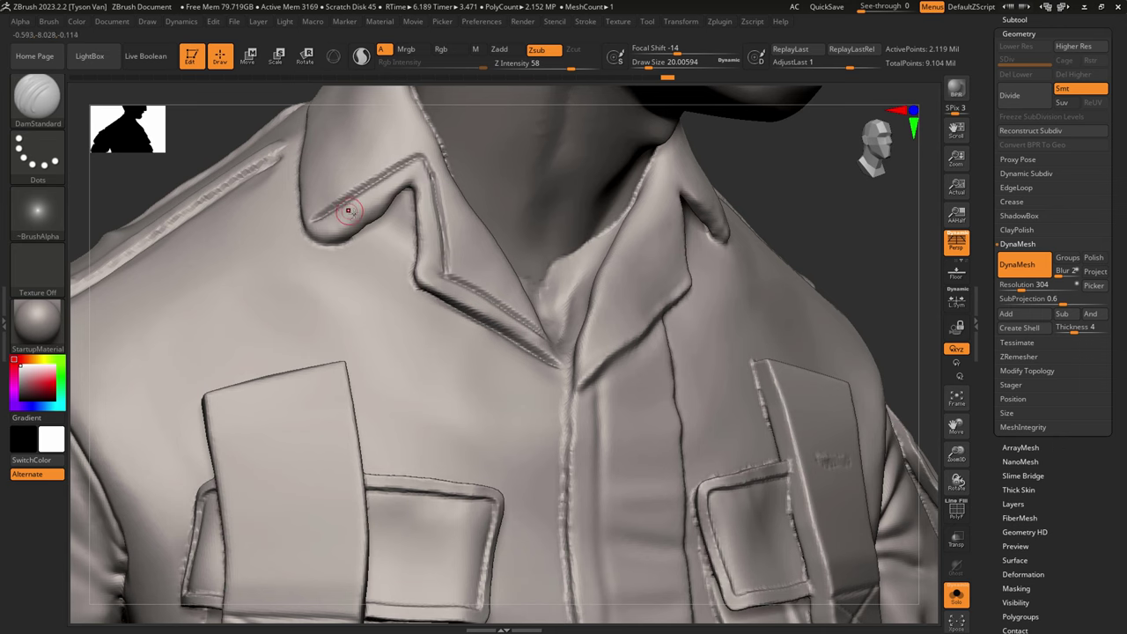
right_drag(340, 219, 347, 231)
Step: Reshape the right collar point with SnakeHook at draw size about 54
key(b)
key(s)
key(h)
key(s)
drag(330, 239, 337, 238)
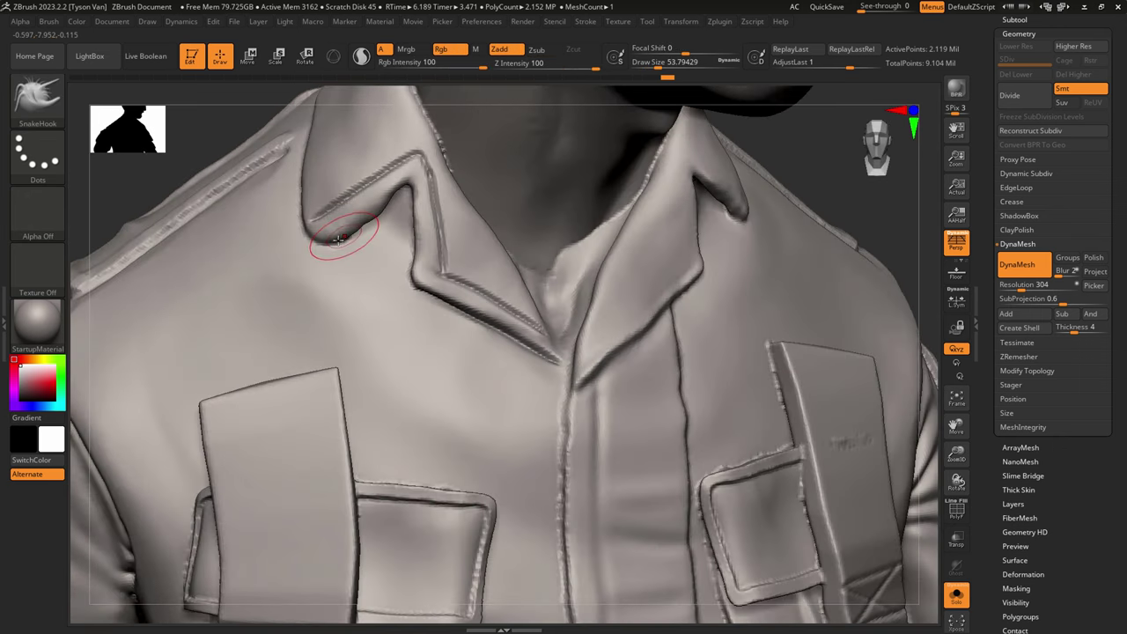
Step: Engrave a seam along the right collar's outer edge with DamStandard at draw size about 27 and smooth its upper end
mouse_move(391, 361)
alt+right_down()
mouse_move(365, 418)
mouse_move(405, 502)
alt+right_up()
right_drag(343, 432, 414, 429)
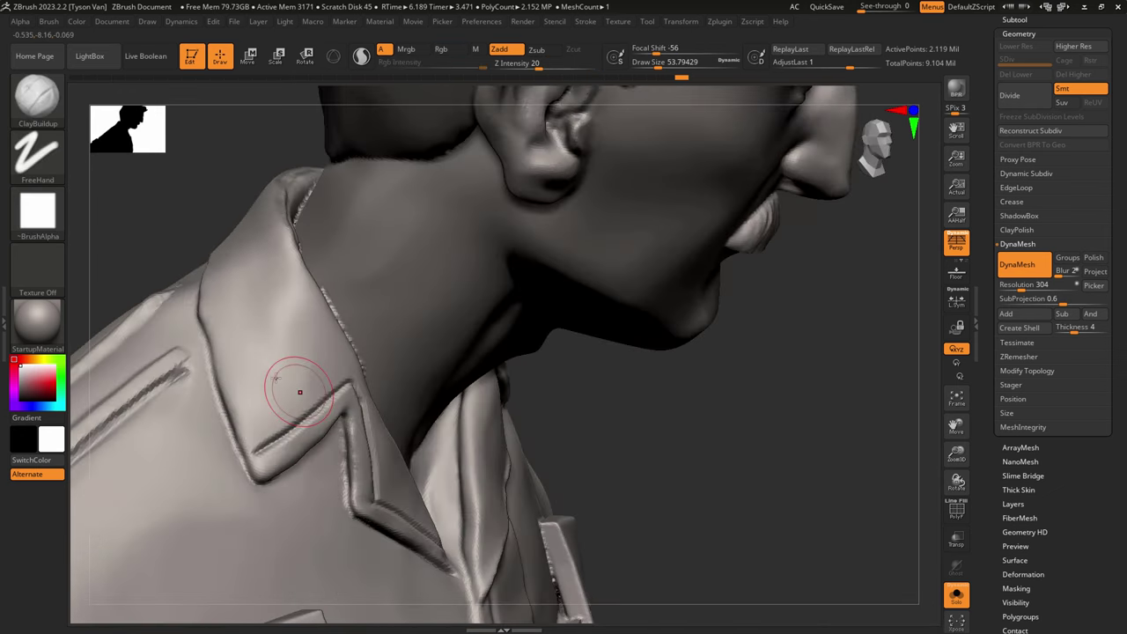
key(b)
key(d)
key(s)
key(s)
mouse_move(236, 320)
mouse_down()
mouse_move(228, 316)
mouse_move(268, 459)
mouse_up()
shift+drag(218, 277, 219, 305)
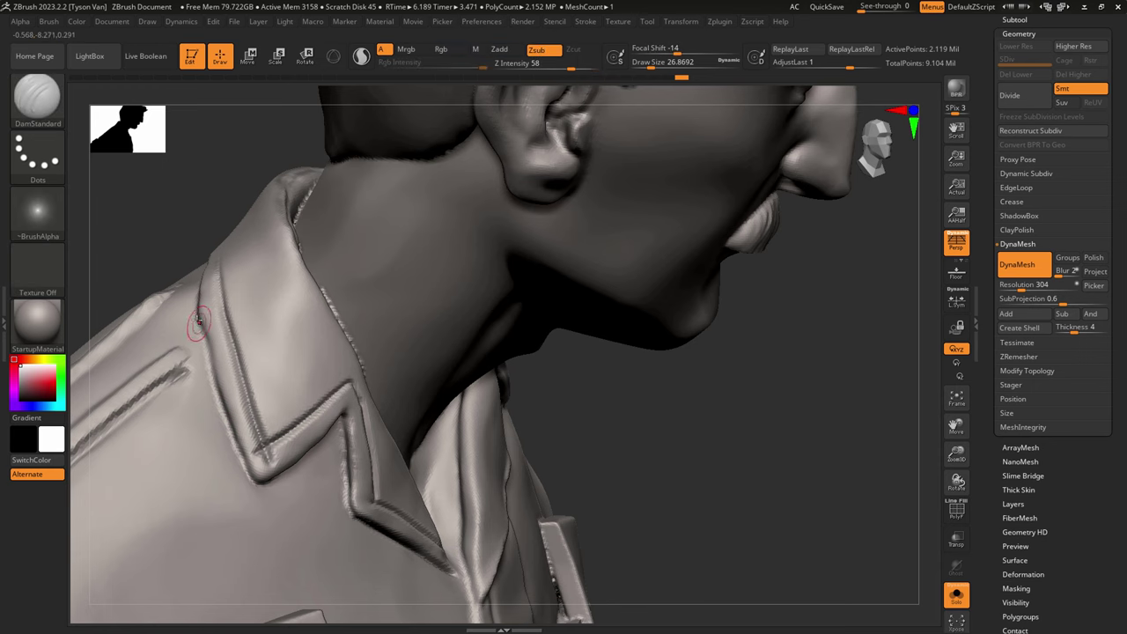
Step: Engrave a matching seam down the left lapel's notch and lower edges at draw size about 27, extending it toward the collar point
right_drag(451, 406, 360, 404)
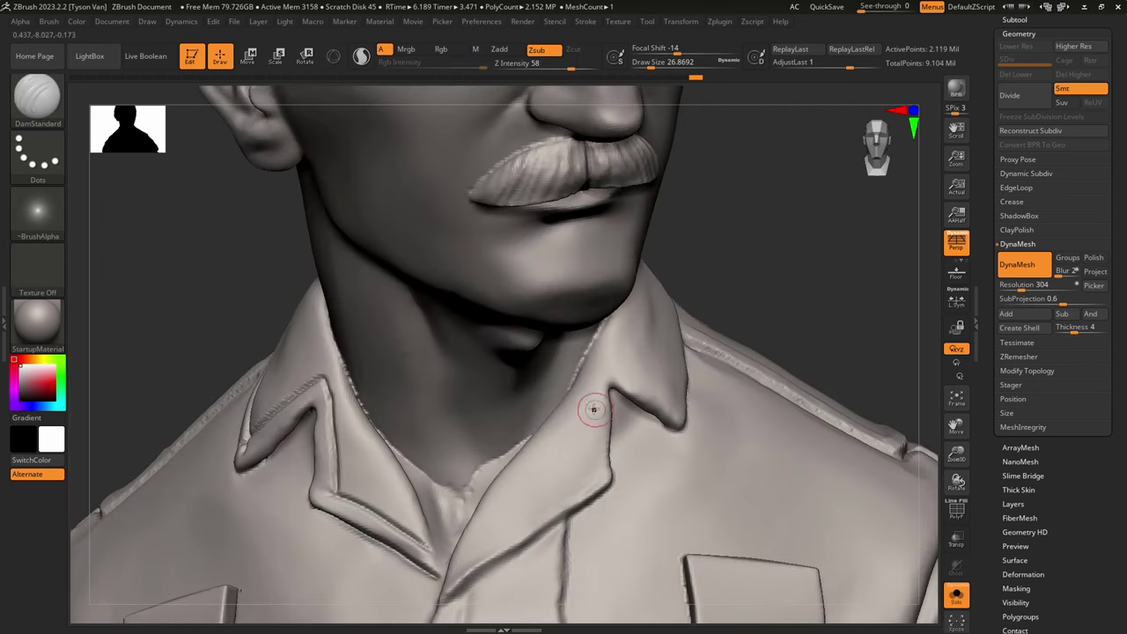
mouse_move(582, 396)
mouse_down()
mouse_move(593, 485)
mouse_move(582, 471)
mouse_move(455, 560)
mouse_up()
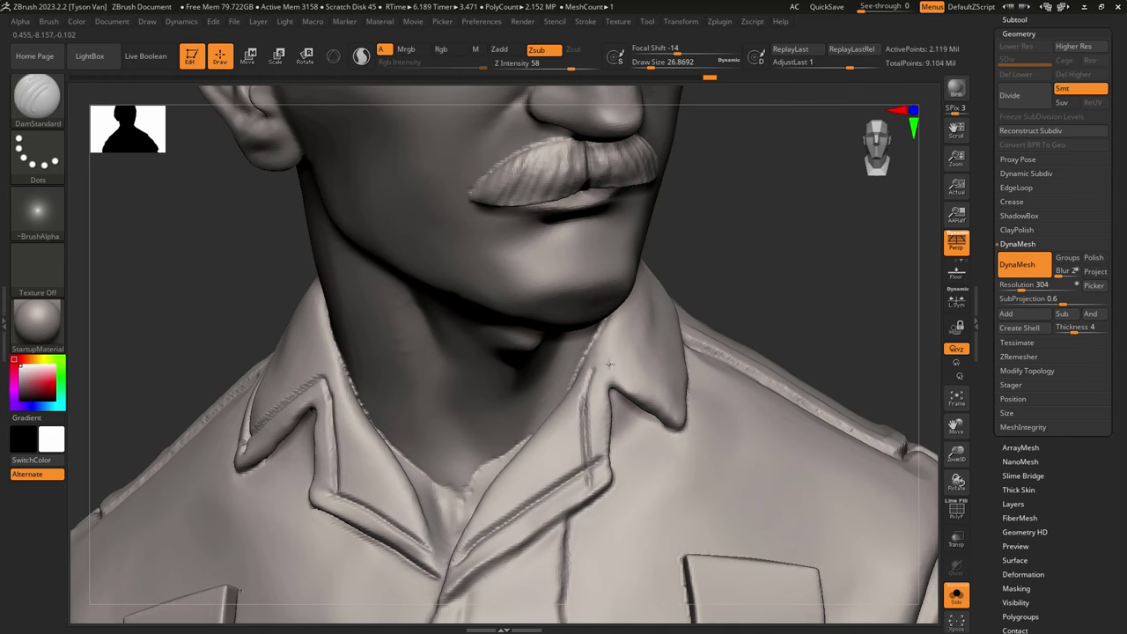
drag(606, 360, 679, 409)
Step: Engrave a seam from the left collar point along its outer edge and around the back of the collar
right_drag(673, 388, 625, 368)
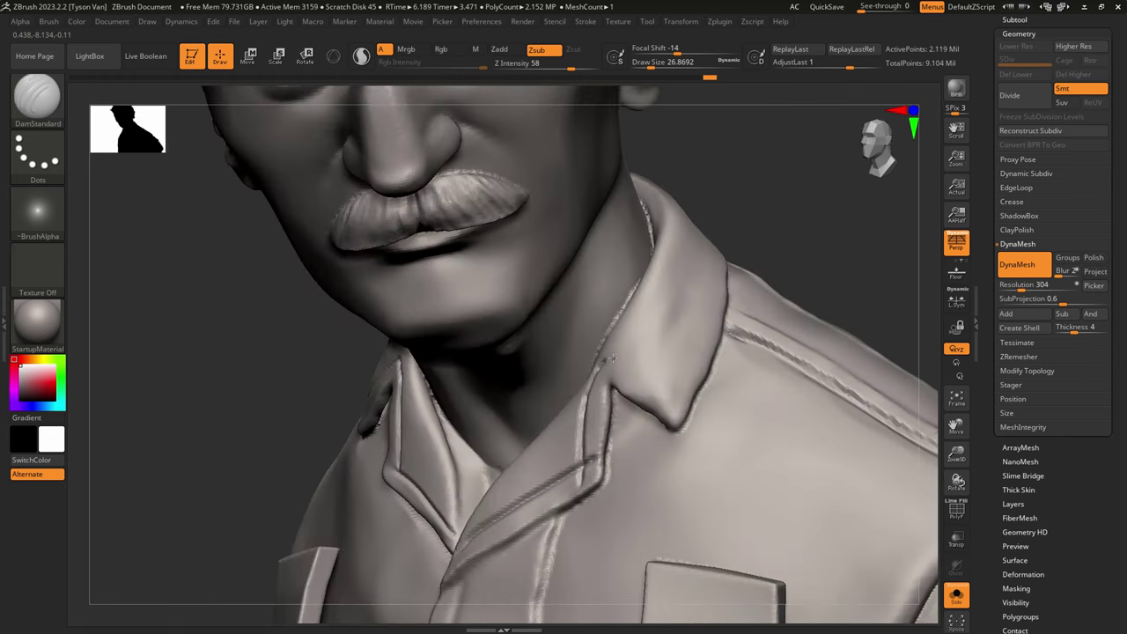
mouse_move(609, 361)
mouse_down()
mouse_move(687, 421)
mouse_move(716, 275)
mouse_up()
right_drag(717, 274, 612, 330)
drag(717, 273, 751, 166)
alt+right_drag(750, 182, 676, 240)
drag(552, 378, 575, 317)
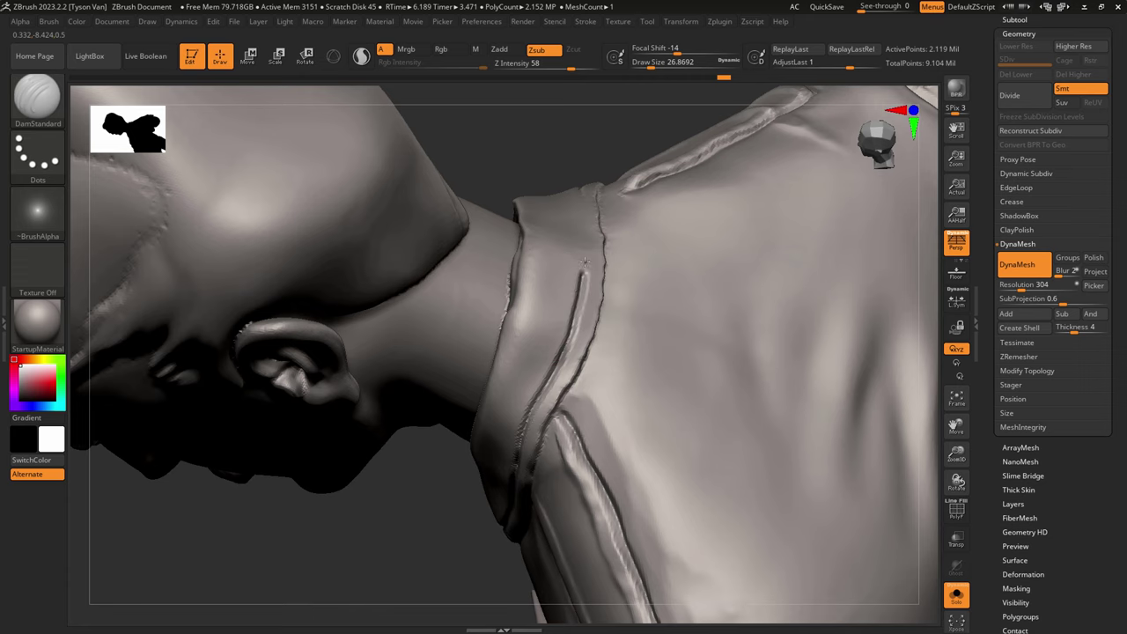
right_drag(585, 187, 567, 379)
right_drag(588, 217, 584, 149)
Step: Refine the back of the collar with SnakeHook at draw size about 71 and smooth its surface
key(b)
key(s)
key(h)
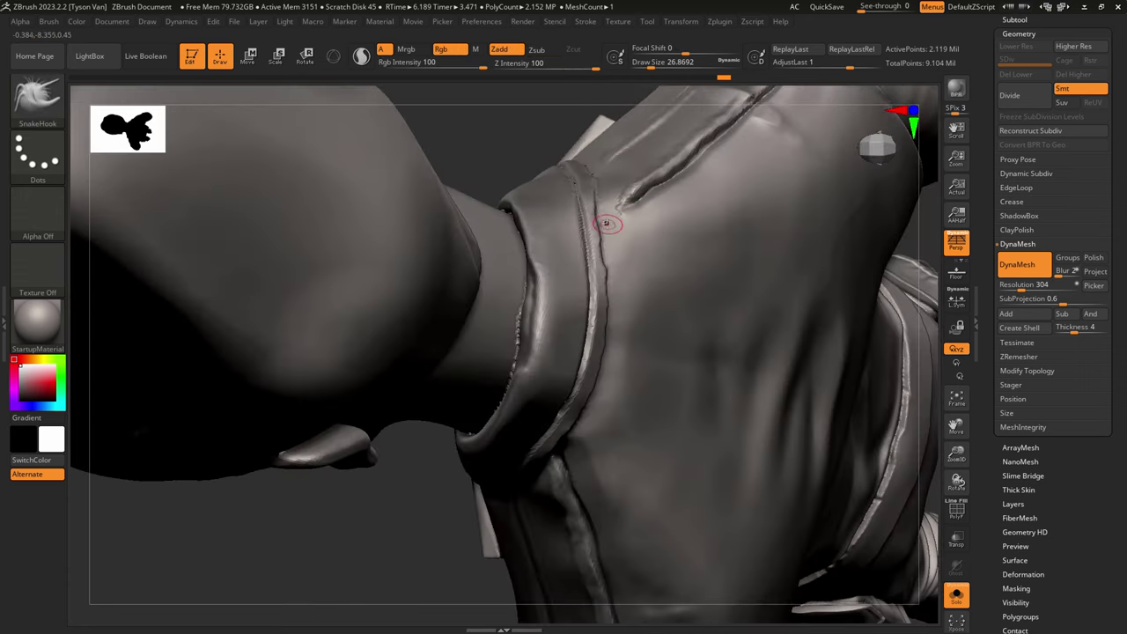
key(bracketright)
key(bracketright)
key(bracketright)
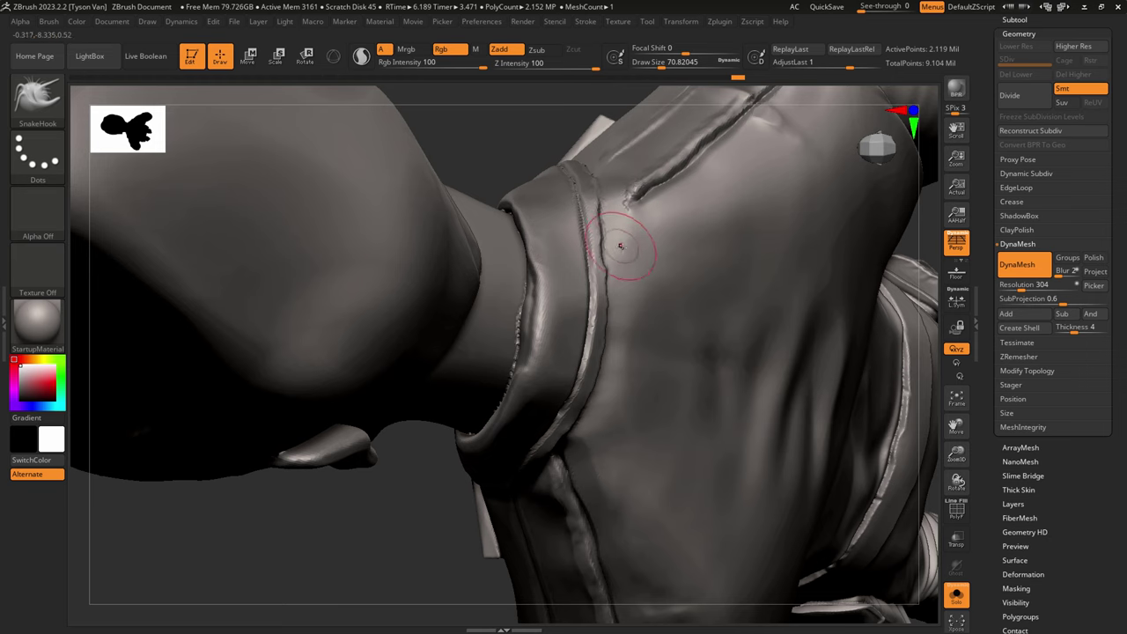
right_drag(618, 235, 585, 318)
shift+drag(559, 338, 553, 279)
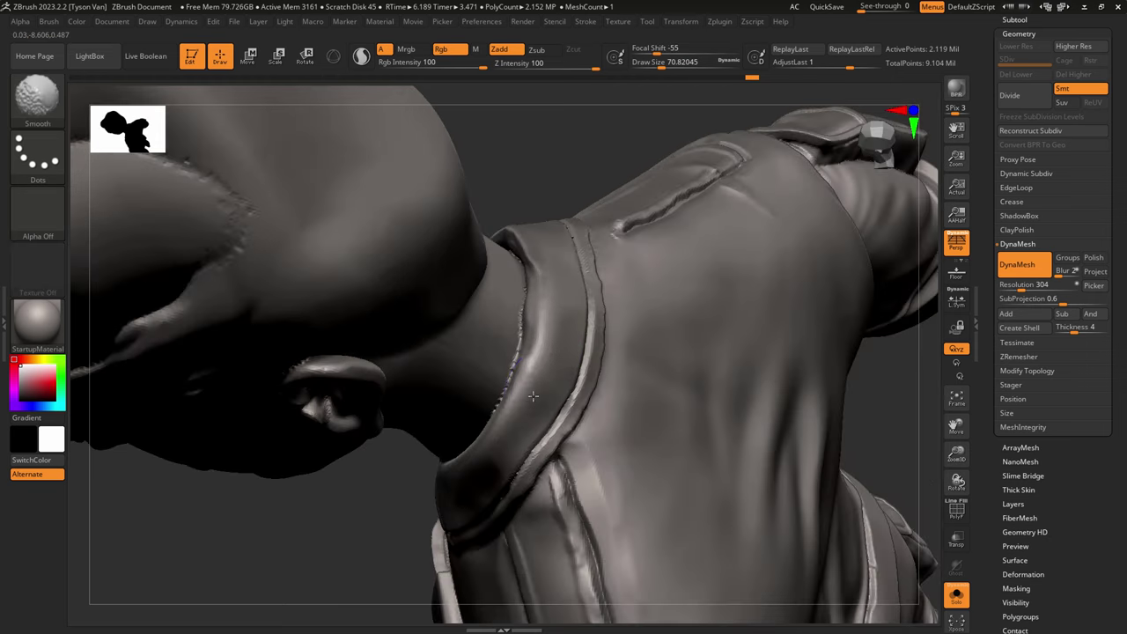
Step: Show all the soldier's parts again and adjust the right sleeve pocket and shoulder shapes with SnakeHook at draw size about 124
mouse_move(498, 400)
ctrl+right_down()
mouse_move(558, 467)
mouse_move(591, 402)
mouse_move(553, 484)
mouse_move(584, 502)
mouse_move(608, 443)
mouse_move(604, 410)
mouse_move(662, 453)
ctrl+right_up()
click(955, 598)
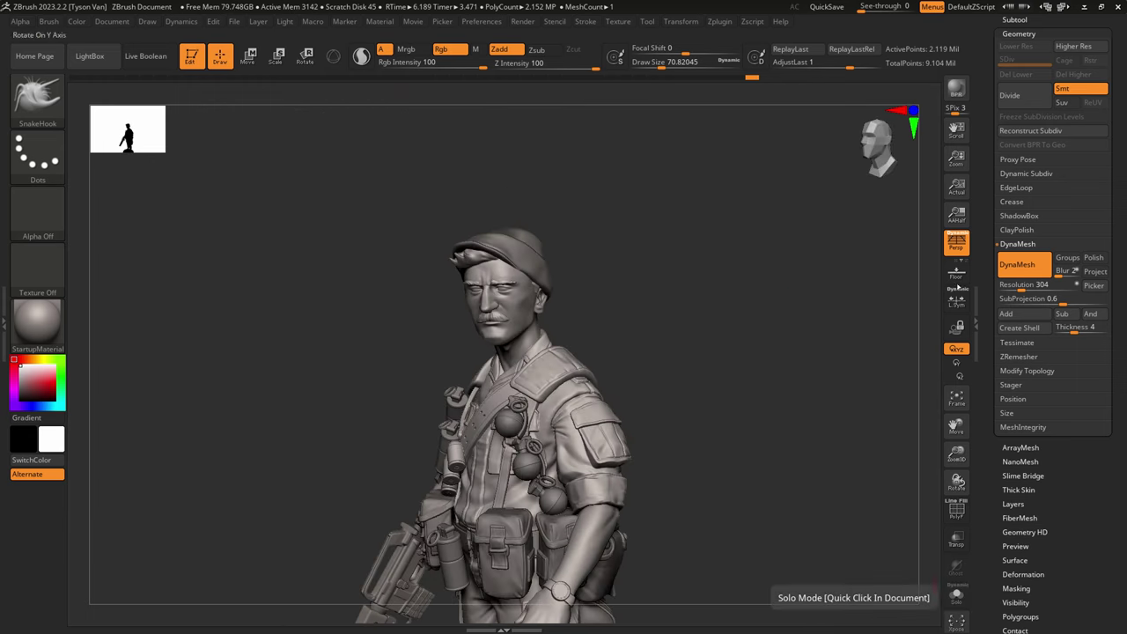
right_drag(523, 452, 607, 447)
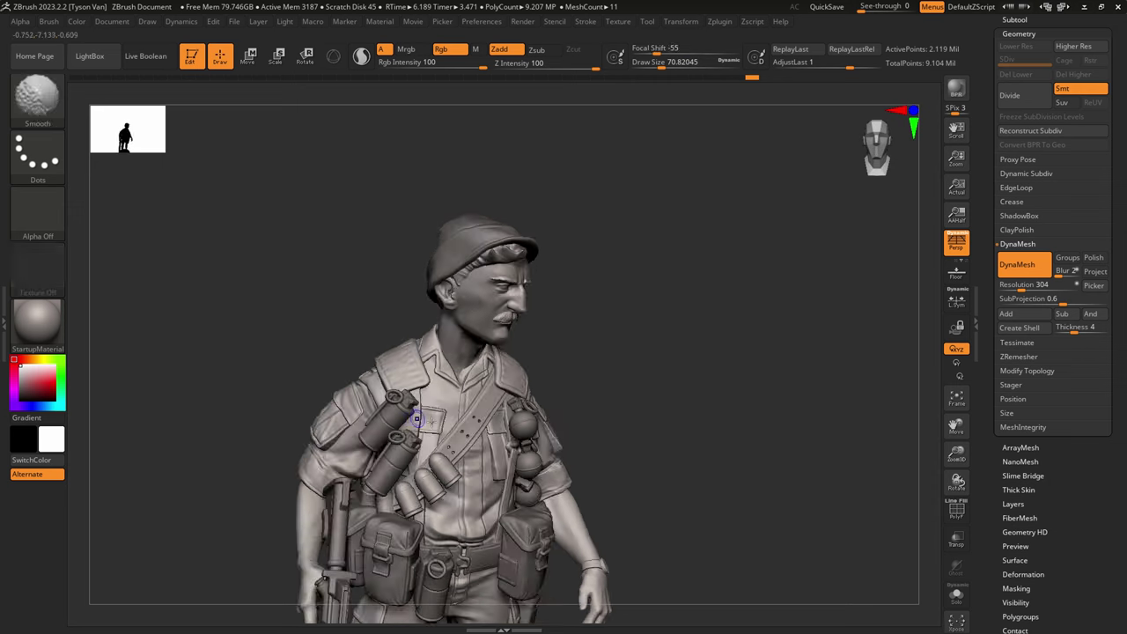
right_drag(370, 400, 441, 421)
right_drag(344, 402, 334, 400)
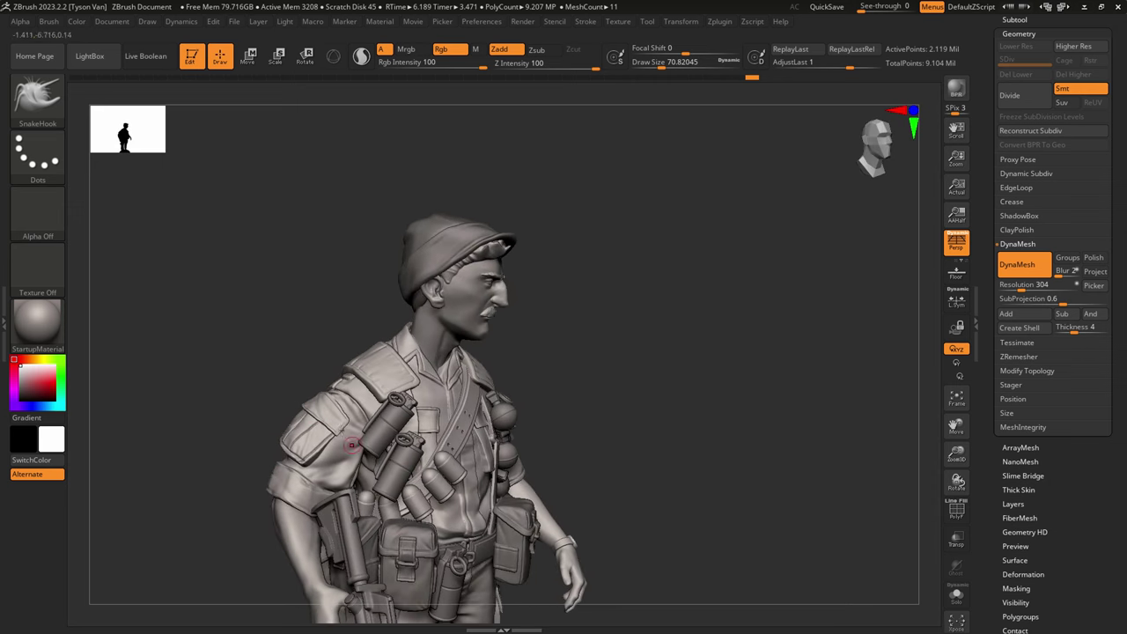
key(s)
key(s)
drag(324, 433, 340, 432)
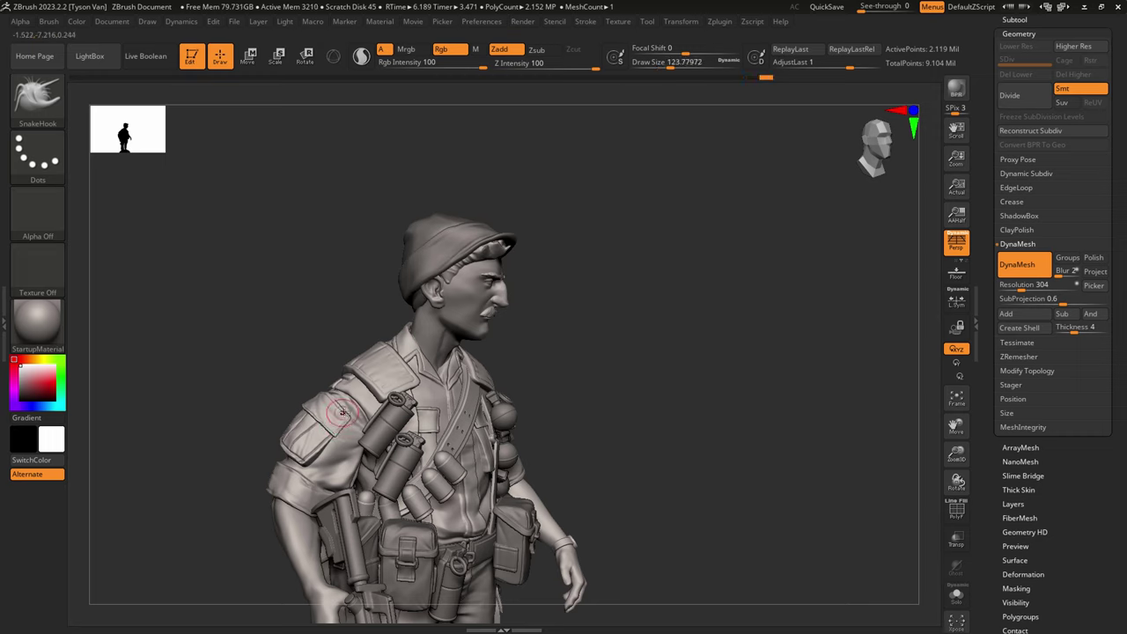
drag(342, 413, 376, 398)
Step: Adjust the left sleeve pocket's flap with SnakeHook at draw size about 124
mouse_move(467, 493)
ctrl+right_down()
mouse_move(478, 430)
mouse_move(378, 437)
ctrl+right_up()
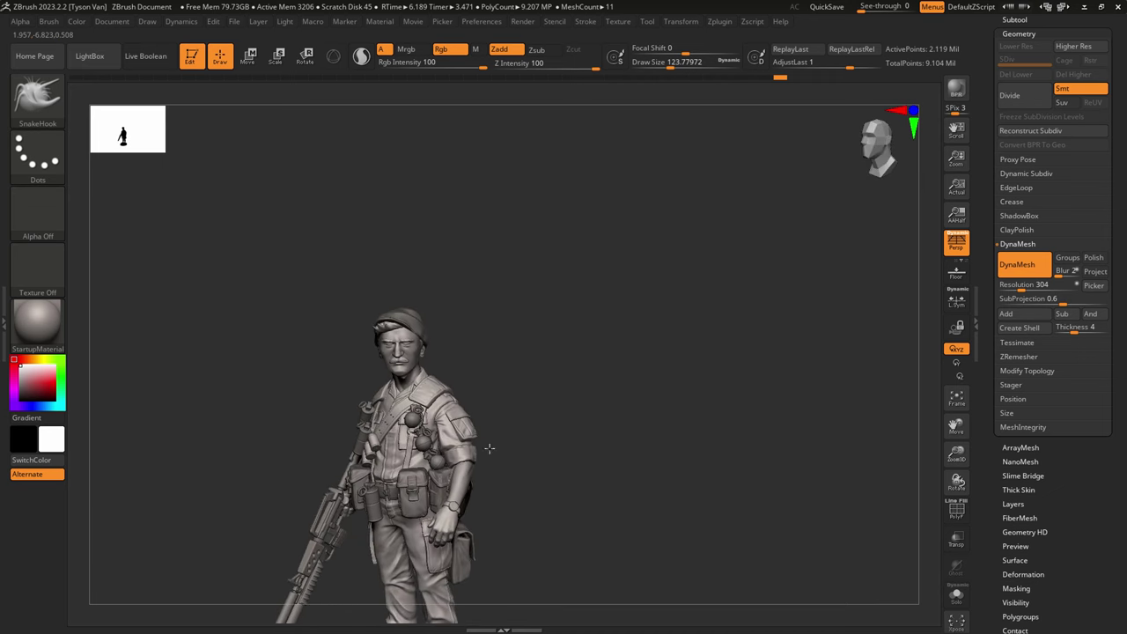
ctrl+right_drag(489, 448, 607, 445)
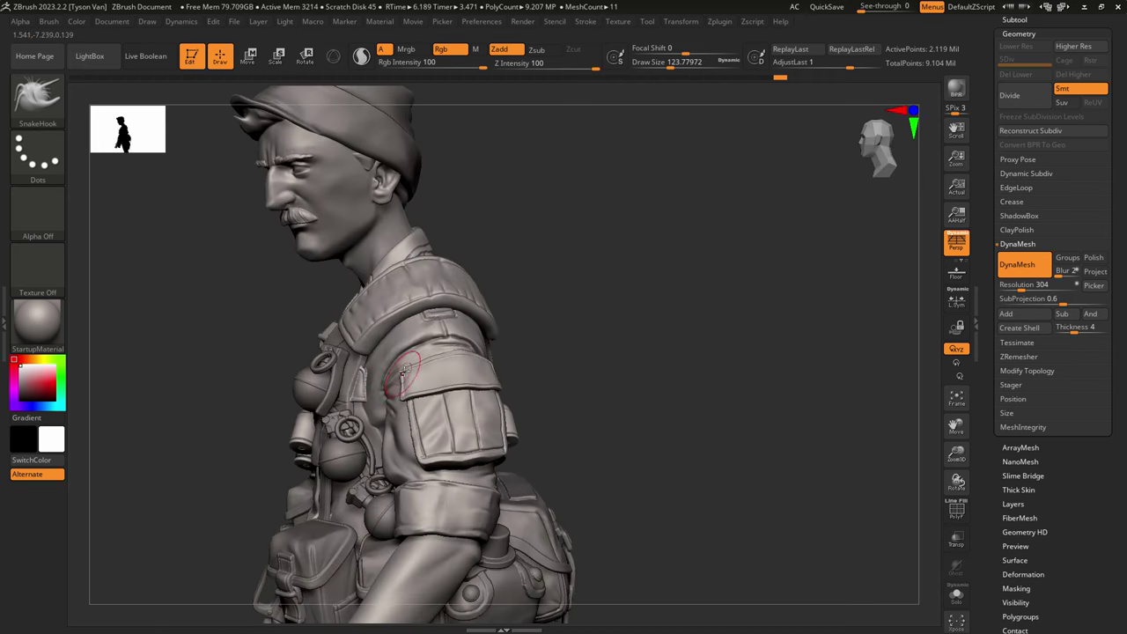
drag(452, 357, 456, 352)
drag(457, 361, 462, 355)
Step: Carve folds on the shirt back beside the left armhole with DamStandard at draw size about 116 and smooth them
mouse_move(476, 351)
right_down()
mouse_move(497, 370)
mouse_move(489, 384)
mouse_move(523, 472)
mouse_move(500, 471)
mouse_move(553, 469)
mouse_move(515, 418)
mouse_move(526, 393)
right_up()
key(b)
key(d)
key(s)
key(s)
drag(528, 392, 515, 293)
mouse_move(541, 335)
shift+mouse_down()
mouse_move(534, 304)
mouse_move(528, 357)
shift+mouse_up()
key(s)
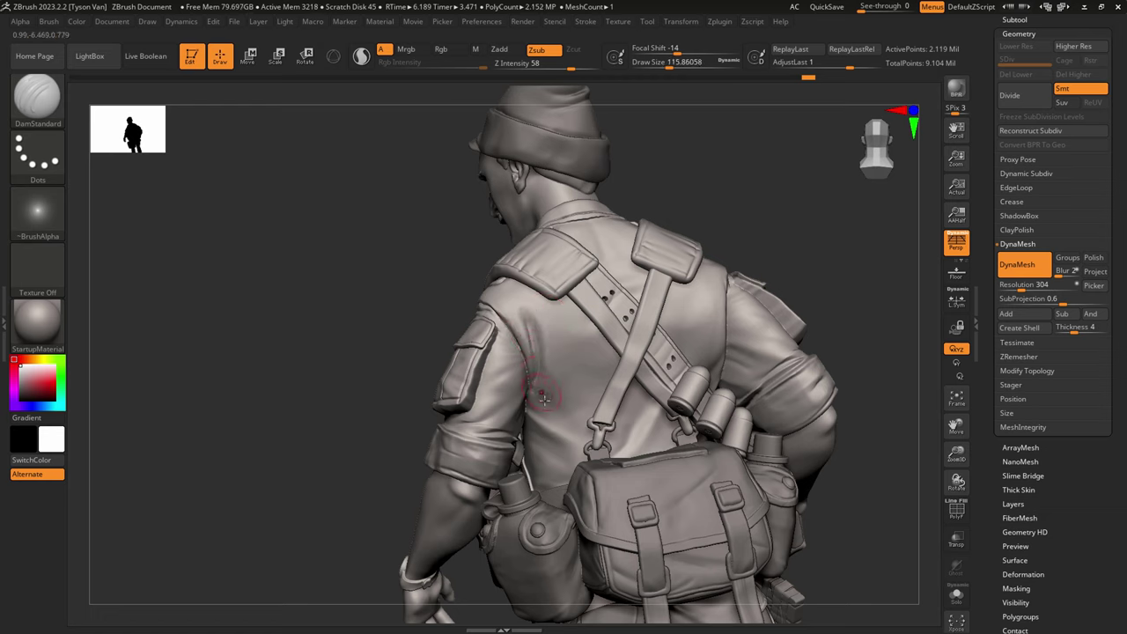
mouse_move(532, 397)
mouse_down()
mouse_move(568, 408)
mouse_move(583, 441)
mouse_up()
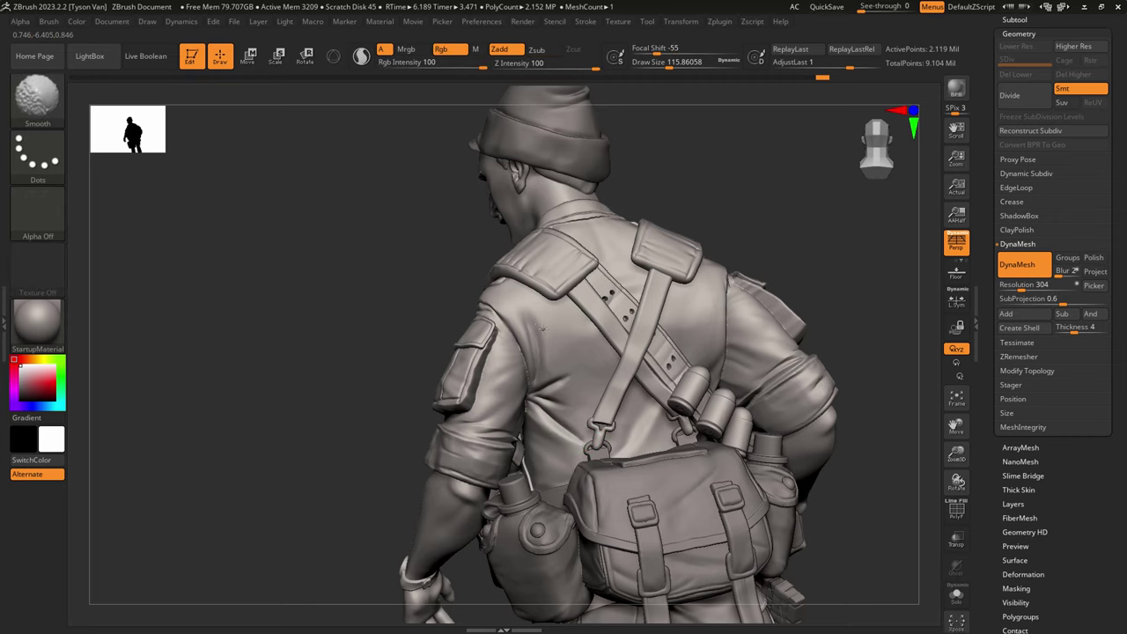
shift+drag(541, 328, 538, 326)
Step: Flatten and smooth the folds beside the left armhole with hPolish at draw size about 116
key(b)
key(h)
key(p)
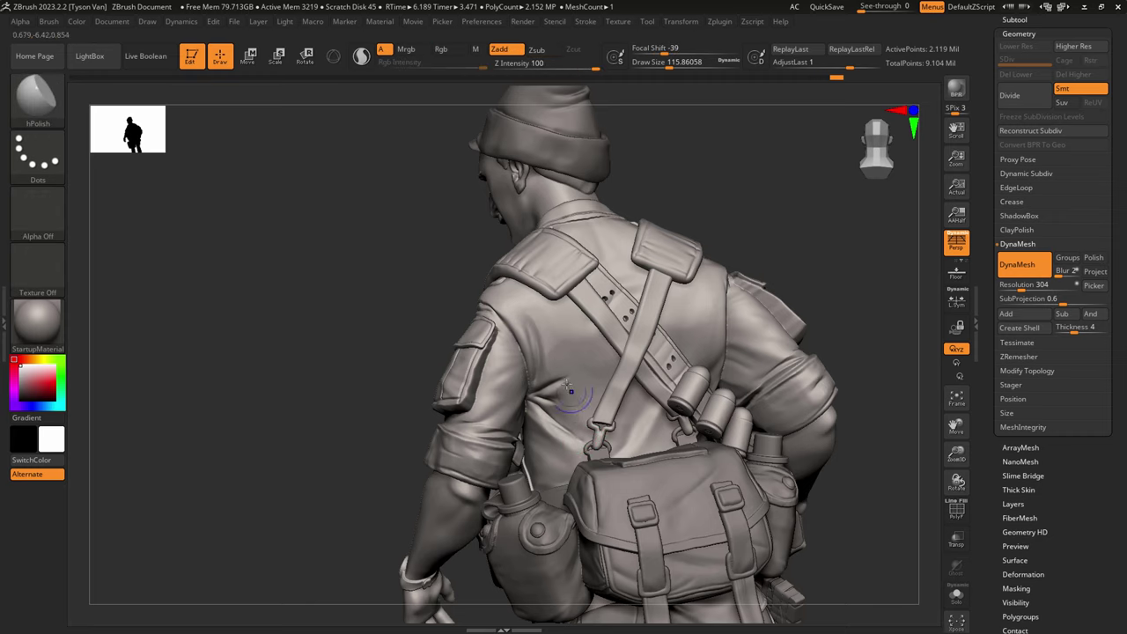
key(shift)
Step: Carve folds fanning up from the right armpit across the shirt back with DamStandard at draw size about 83
right_drag(588, 396, 511, 405)
mouse_move(613, 396)
right_down()
mouse_move(555, 391)
mouse_move(588, 355)
right_up()
key(3)
key(4)
key(s)
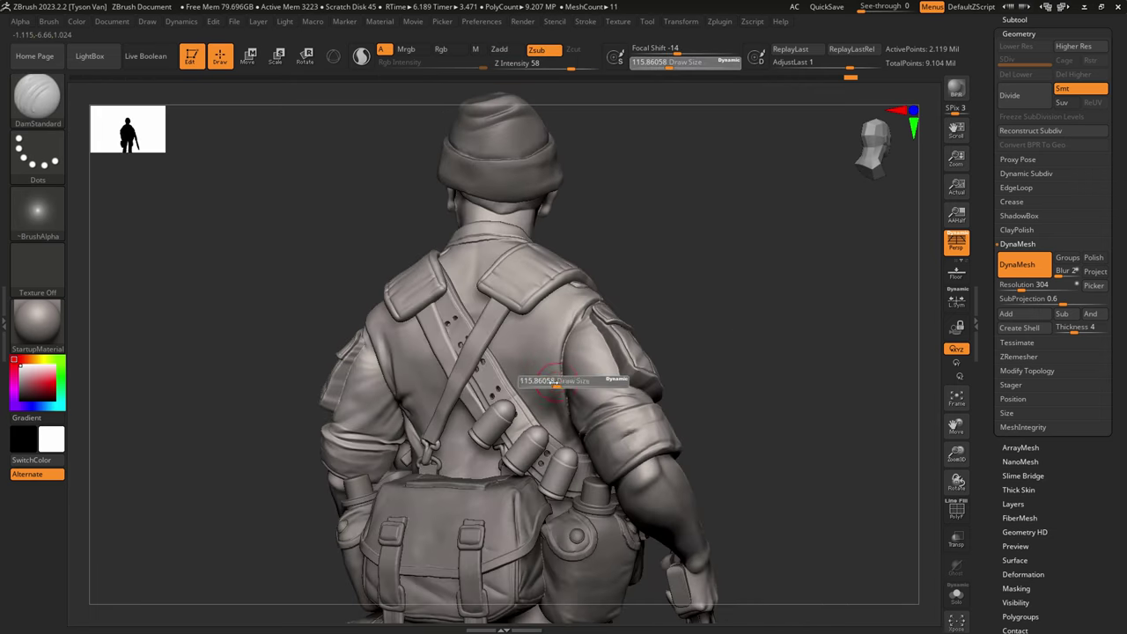
drag(558, 382, 547, 293)
drag(544, 392, 511, 315)
drag(551, 413, 459, 274)
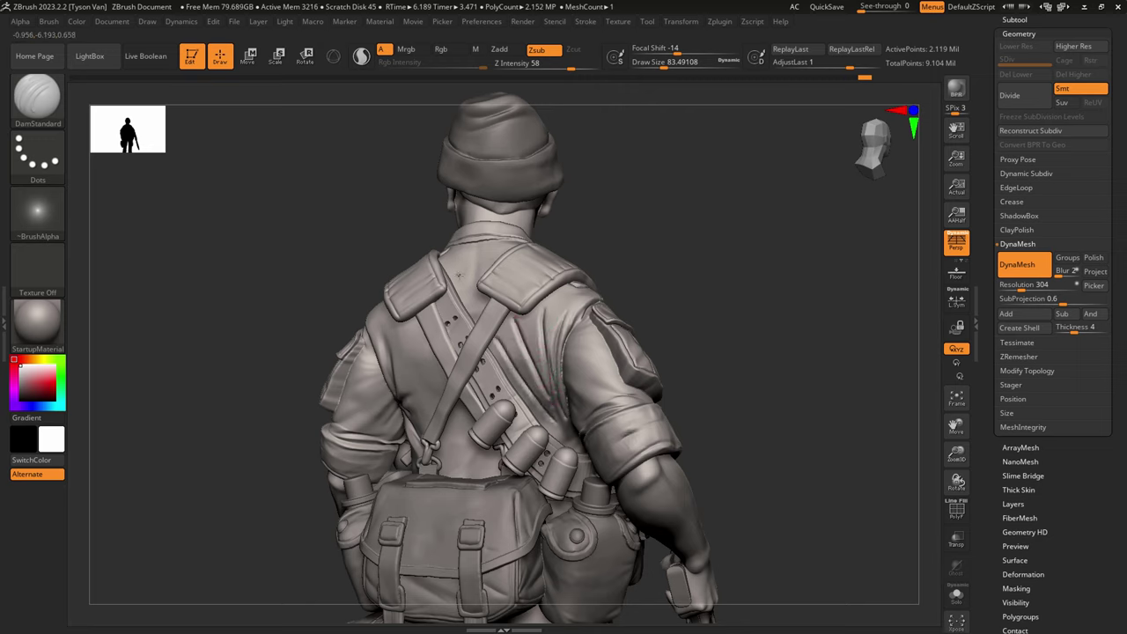
Step: Soften the folds on the right side of the back with Smooth at draw size about 132 and isolate the shirt and body
key(shift)
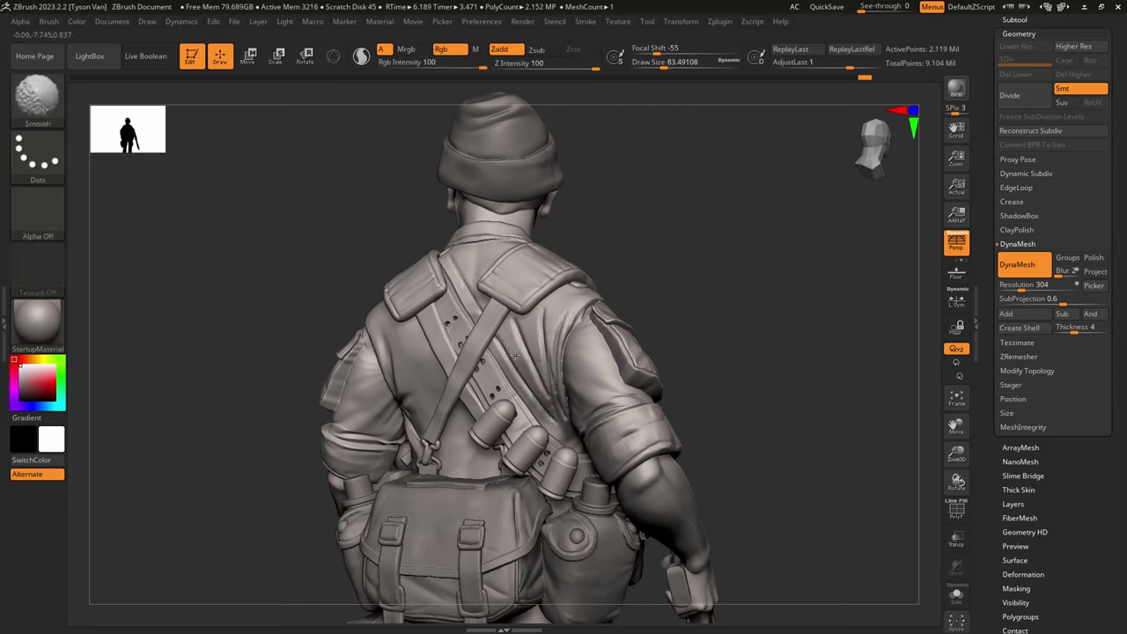
key(s)
drag(524, 354, 531, 353)
shift+drag(518, 315, 538, 339)
click(956, 595)
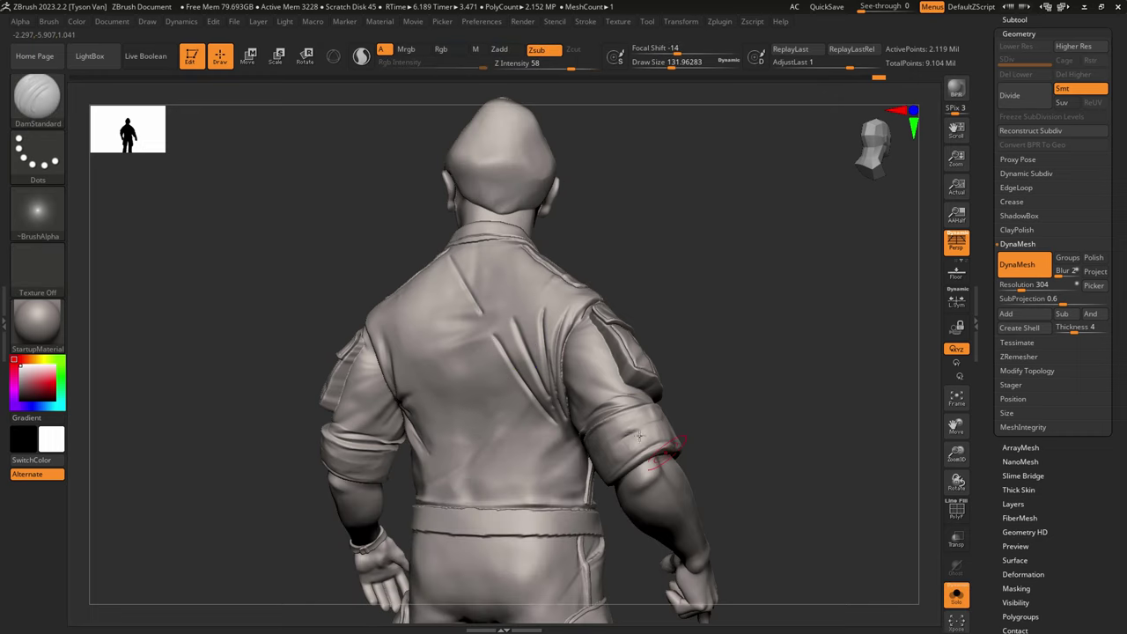
key(shift)
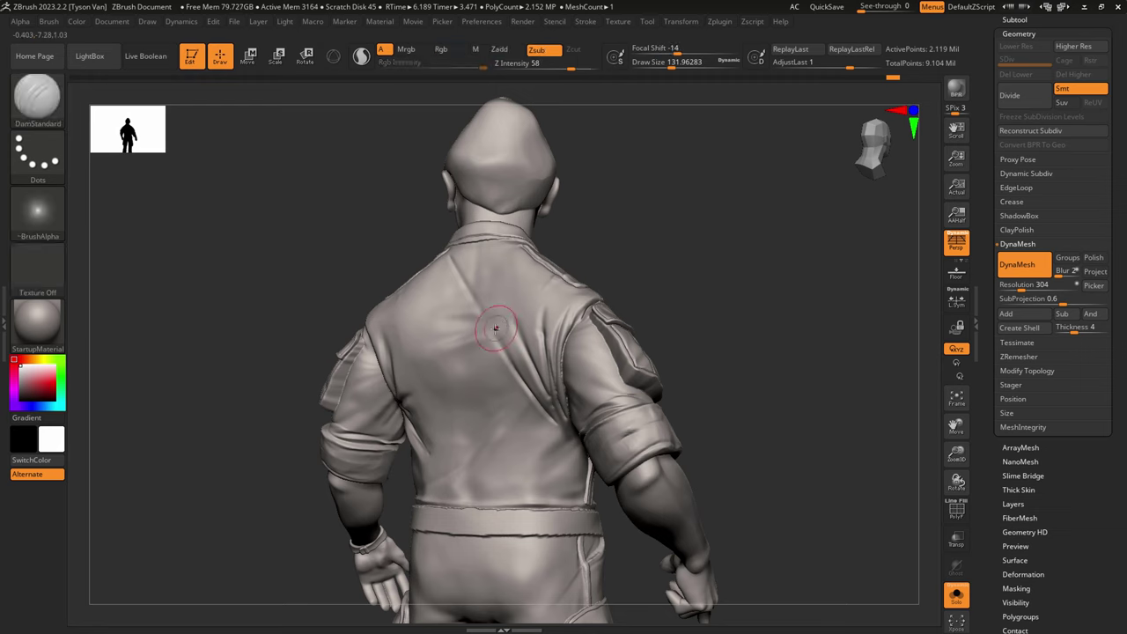
Step: Carve a long diagonal fold from the upper back to the right armpit, show the gear again, and smooth the fold
mouse_move(474, 285)
mouse_down()
mouse_move(537, 417)
mouse_move(552, 406)
mouse_up()
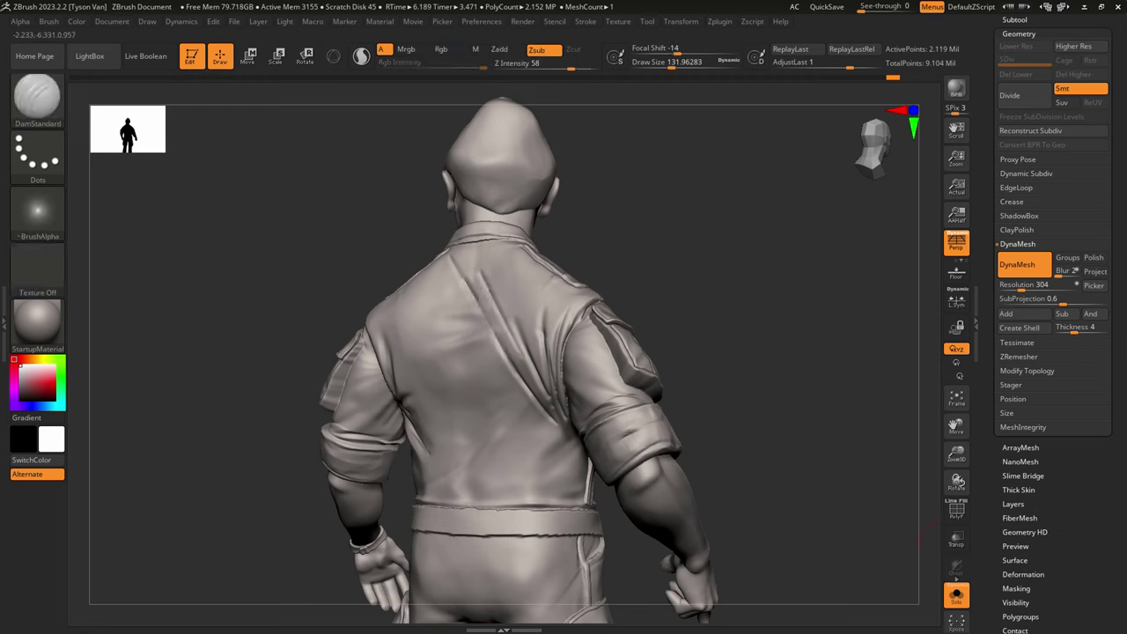
click(954, 594)
key(shift)
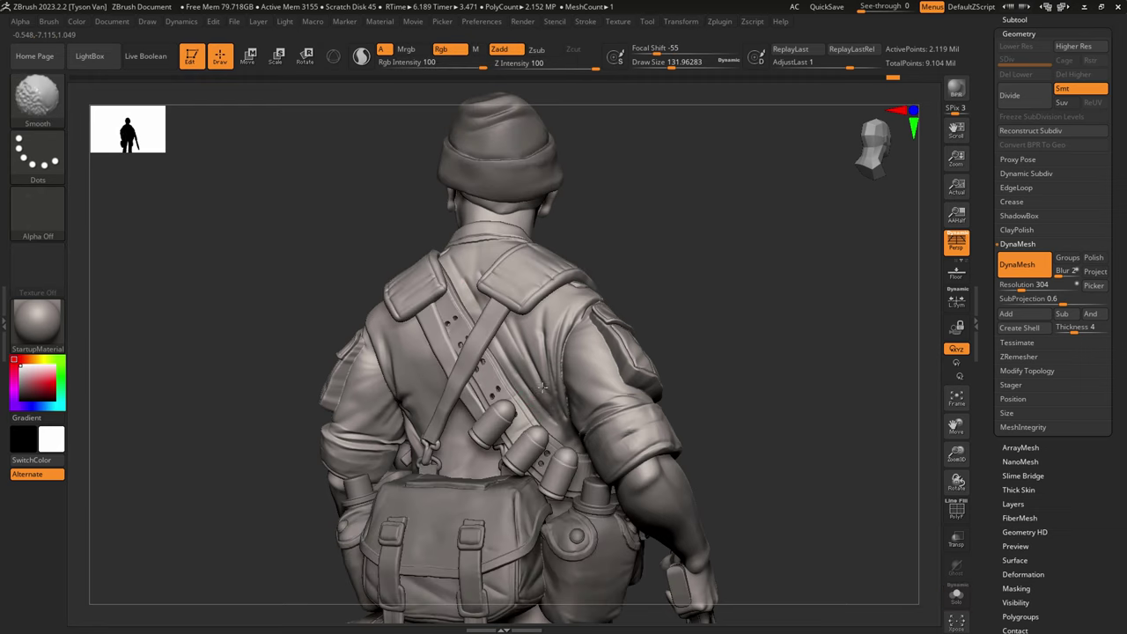
shift+drag(558, 426, 528, 396)
Step: Carve vertical folds down the left side of the shirt back with DamStandard at draw size about 132, undoing a previous stroke
right_drag(470, 447, 534, 438)
key(ctrl)
key(ctrl+z)
drag(396, 319, 405, 385)
key(shift)
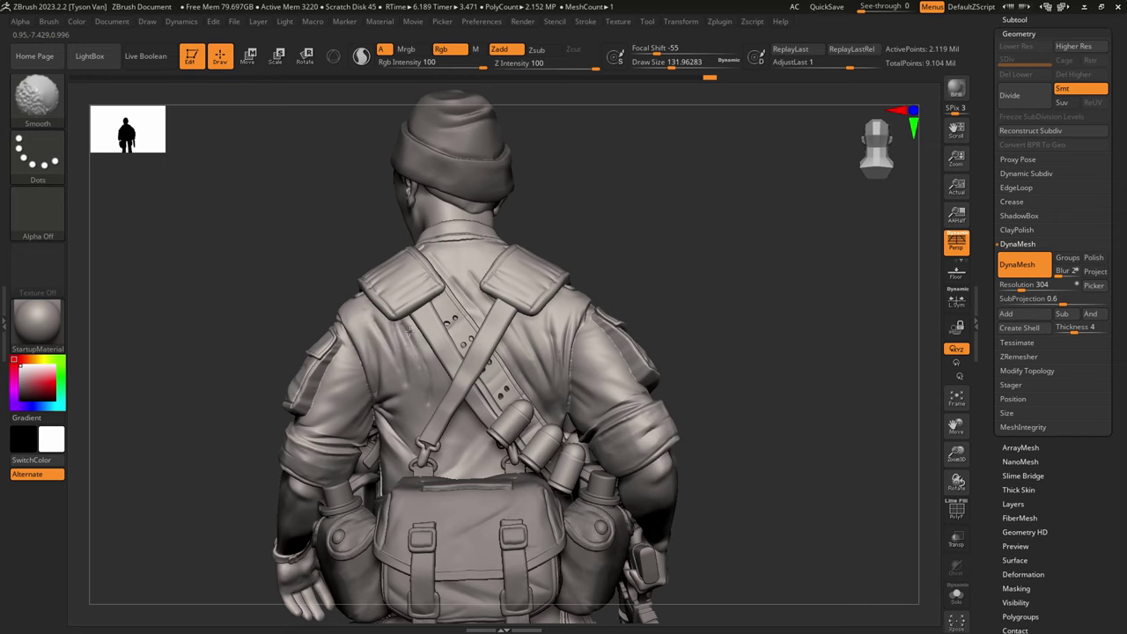
Step: Isolate the body and carve curved diagonal folds across the lower shirt back with DamStandard at draw size about 132
mouse_move(438, 415)
shift+mouse_down()
mouse_move(455, 402)
mouse_move(452, 474)
shift+mouse_up()
key(ctrl+z)
click(956, 595)
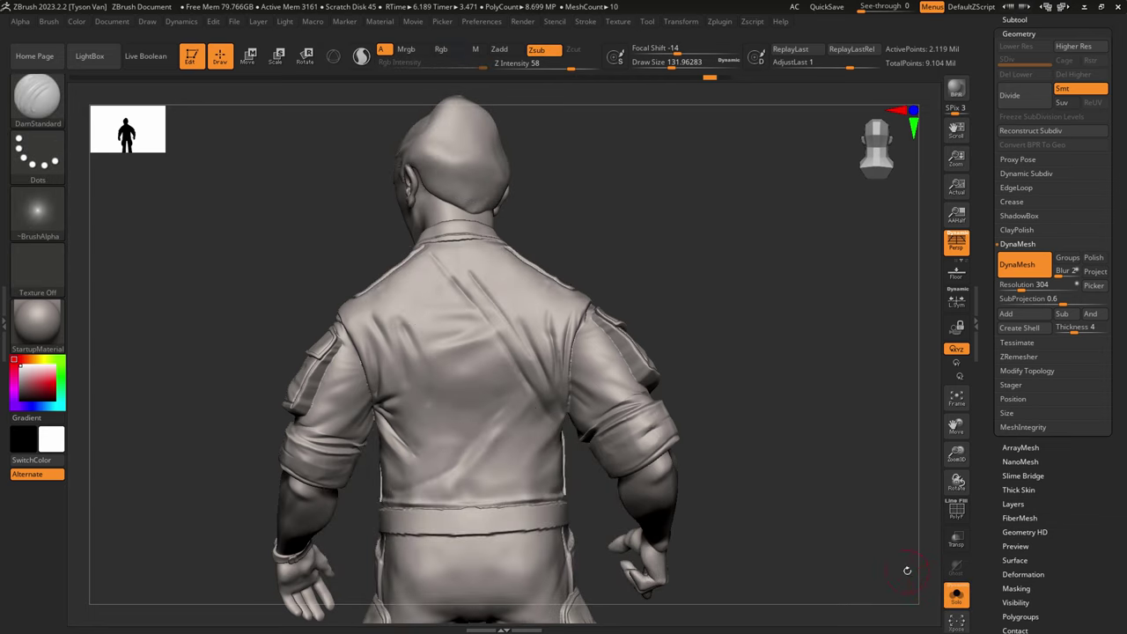
mouse_move(474, 423)
mouse_down()
mouse_move(423, 446)
mouse_move(406, 432)
mouse_up()
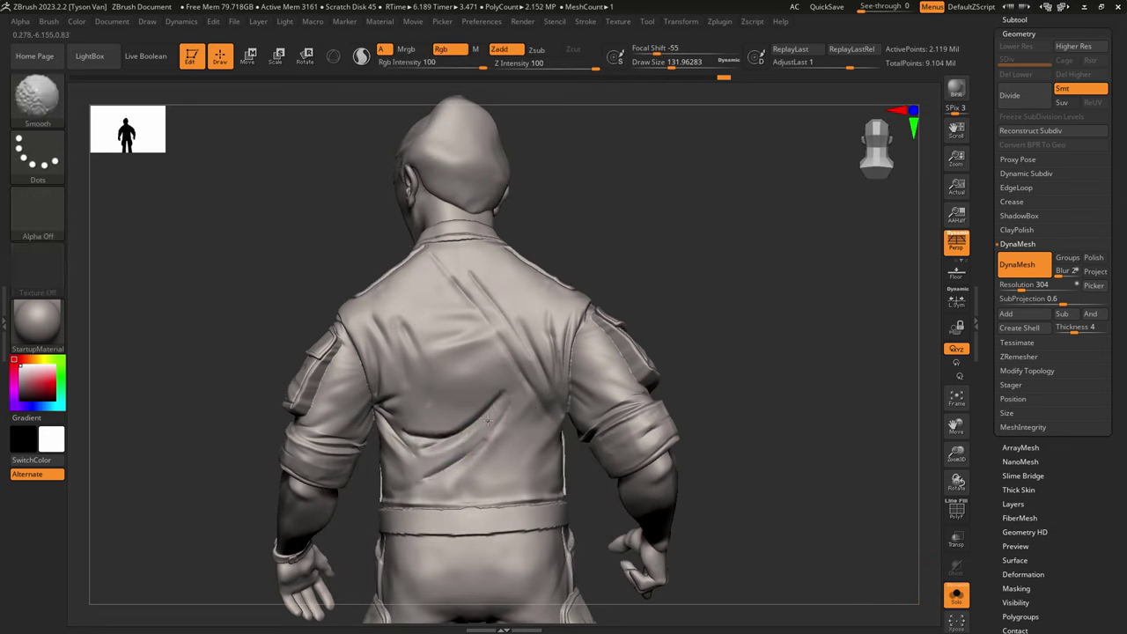
drag(504, 419, 433, 445)
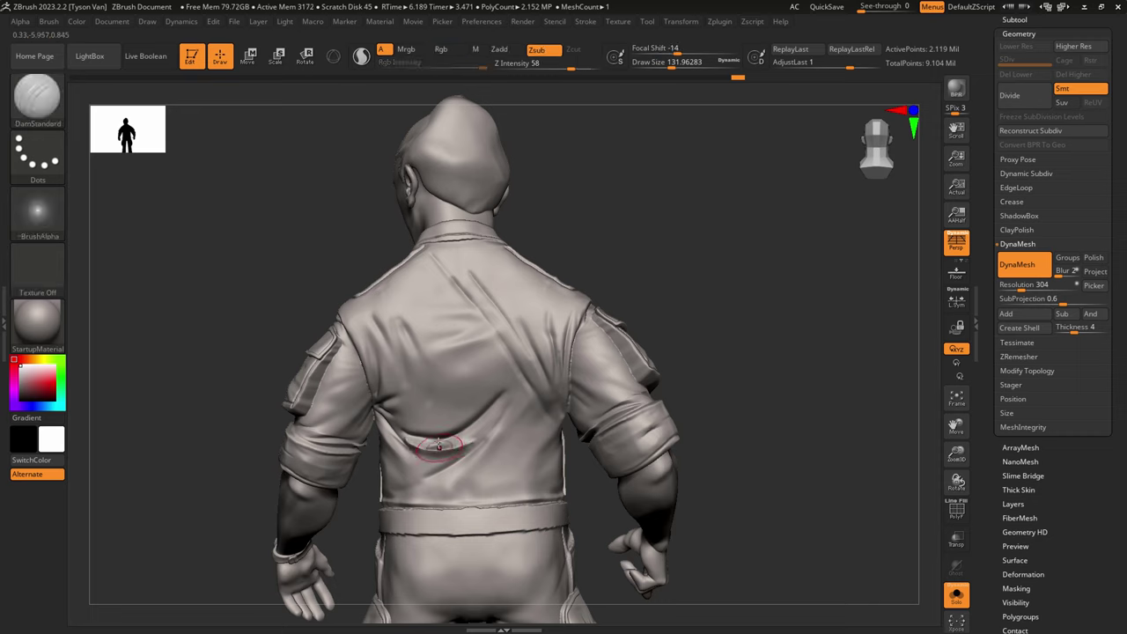
Step: Undo the last stroke on the lower back and recarve the fold more lightly with DamStandard at Z Intensity 17
key(ctrl+z)
click(535, 64)
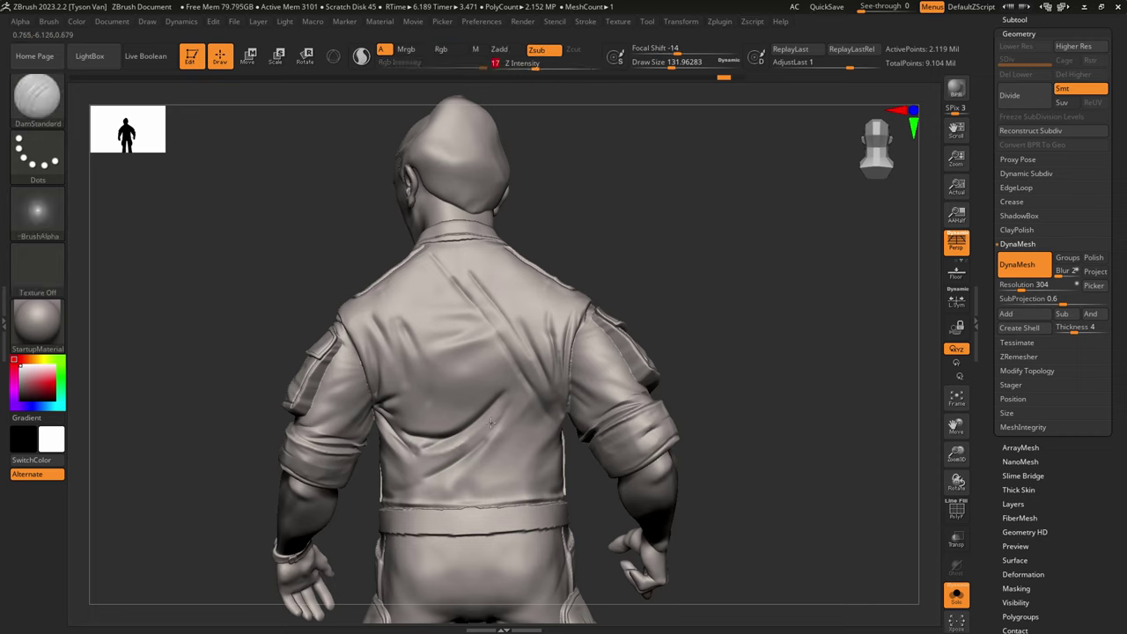
drag(490, 422, 454, 446)
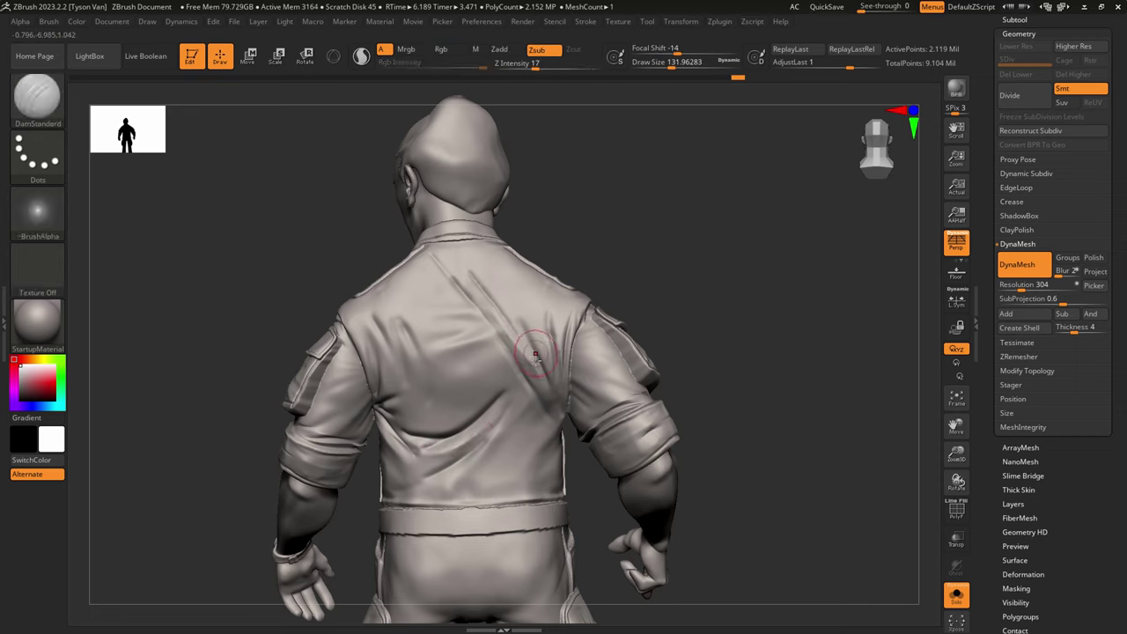
Step: Soften the long diagonal fold and the folds on the upper and right side of the back with Smooth
shift+drag(465, 269, 475, 276)
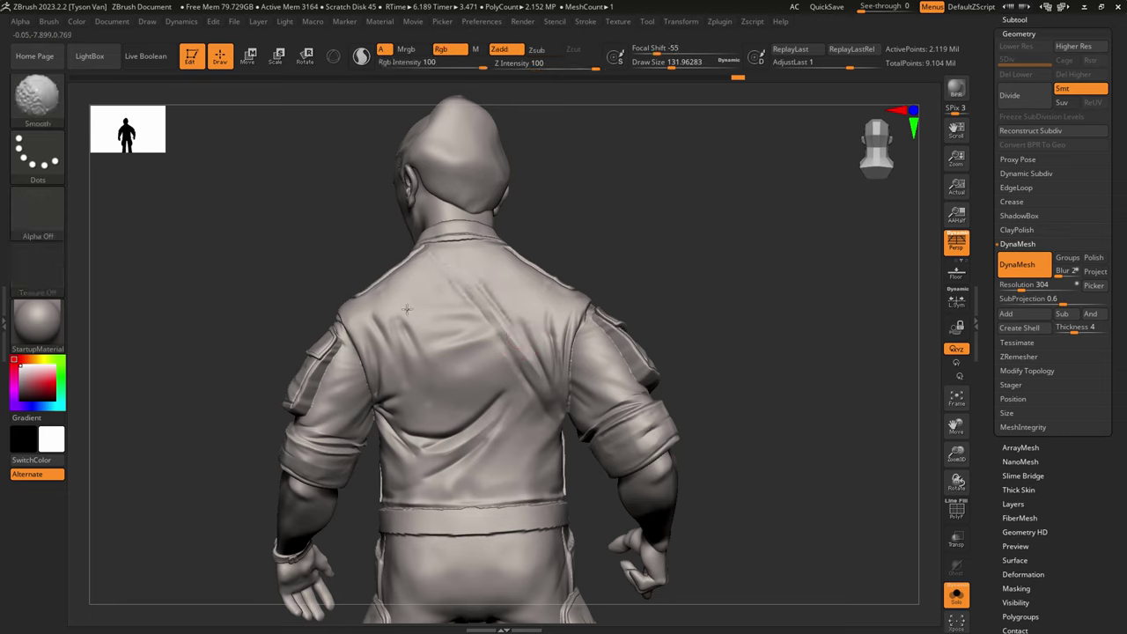
shift+drag(449, 344, 452, 343)
right_drag(458, 342, 542, 325)
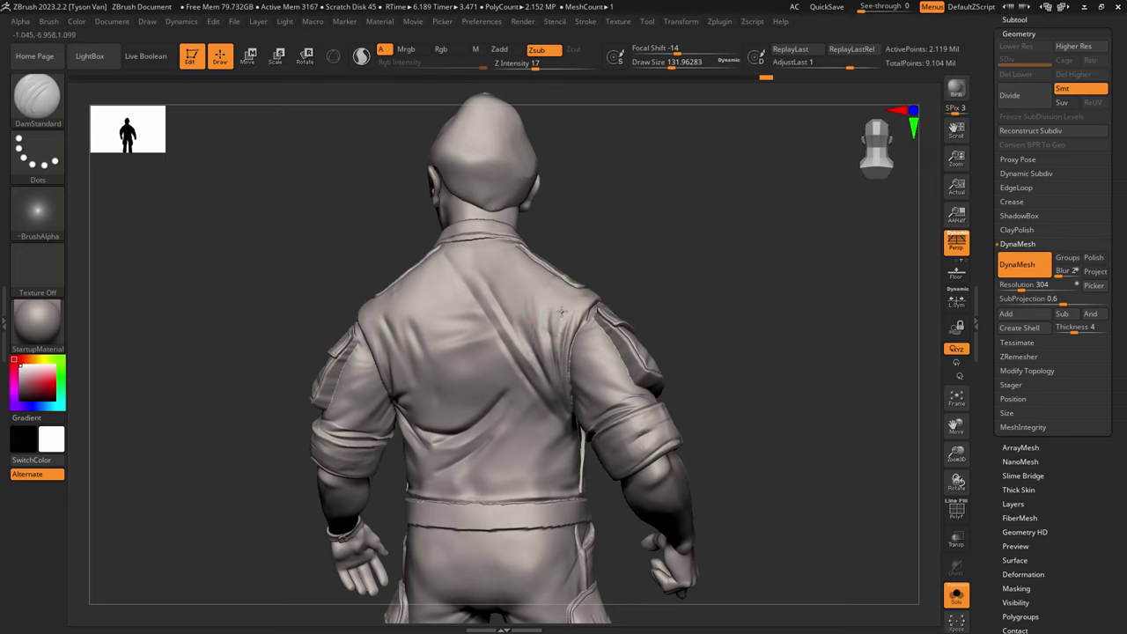
key(shift)
shift+drag(538, 311, 546, 401)
key(shift)
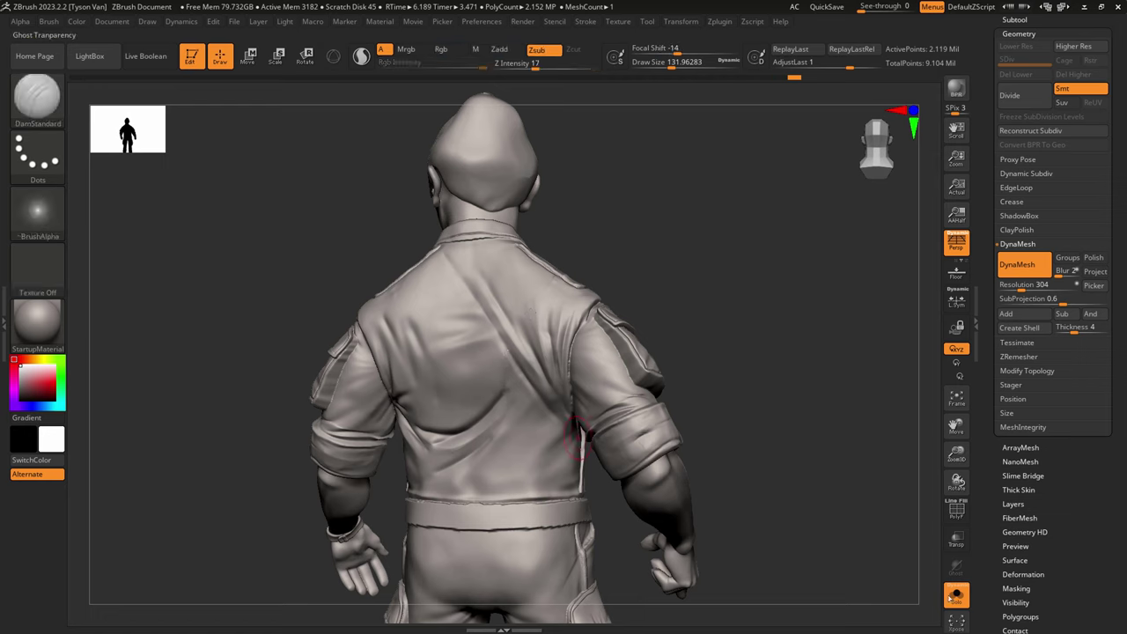
Step: Show the gear again and smooth the left lower side of the shirt back at draw size about 154
click(956, 596)
key(shift)
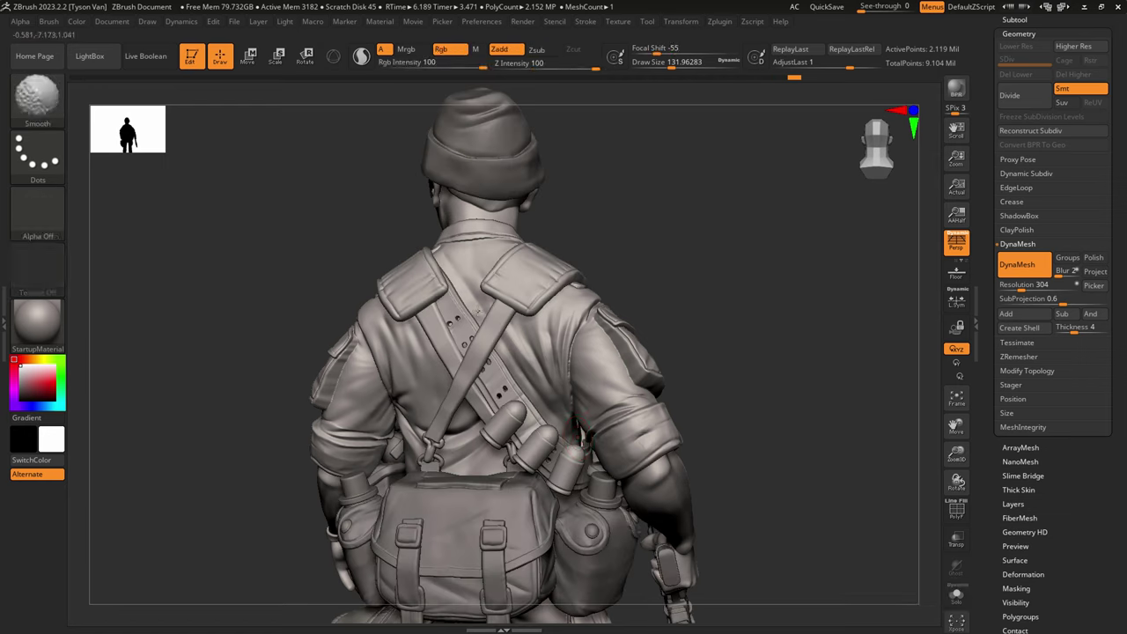
mouse_move(478, 311)
ctrl+right_down()
mouse_move(508, 379)
mouse_move(531, 392)
mouse_move(558, 378)
ctrl+right_up()
key(s)
drag(559, 370, 564, 368)
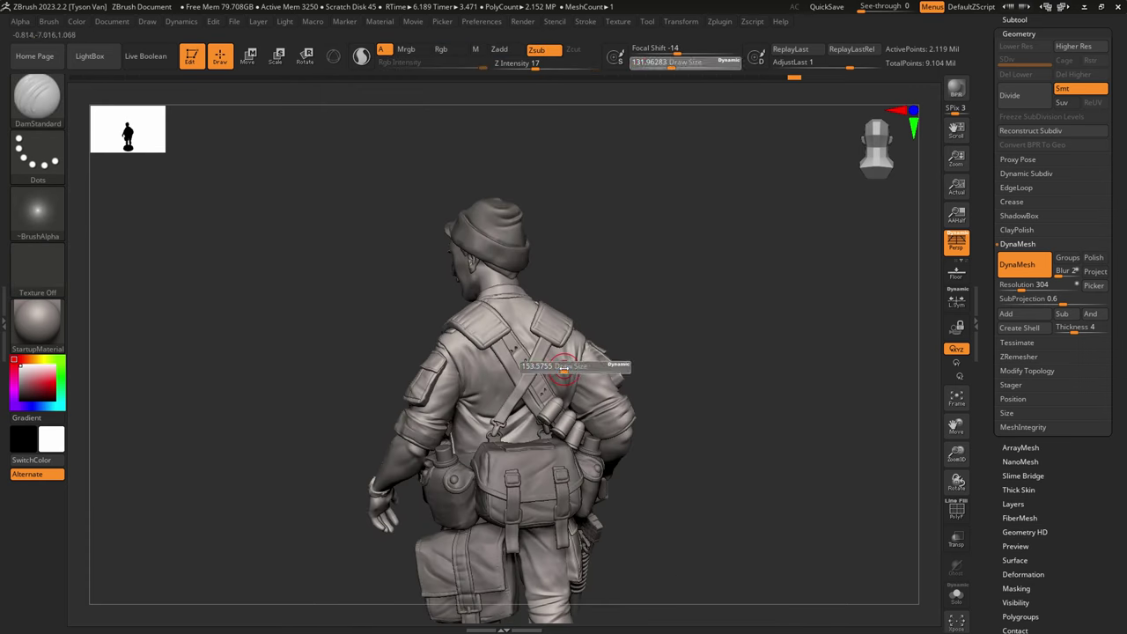
key(shift)
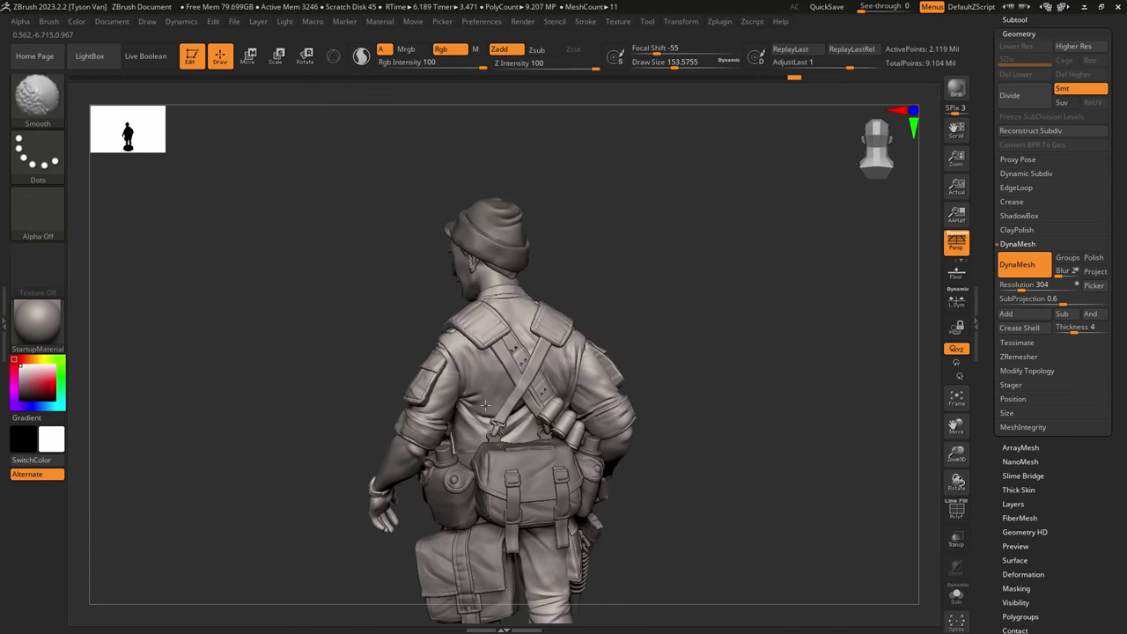
shift+drag(485, 405, 481, 416)
Step: Adjust the shirt's back volume between the sleeve and the strap with SnakeHook at draw size about 484
mouse_move(451, 229)
alt+right_down()
mouse_move(404, 227)
mouse_move(479, 387)
mouse_move(578, 418)
mouse_move(521, 447)
mouse_move(515, 475)
mouse_move(546, 409)
alt+right_up()
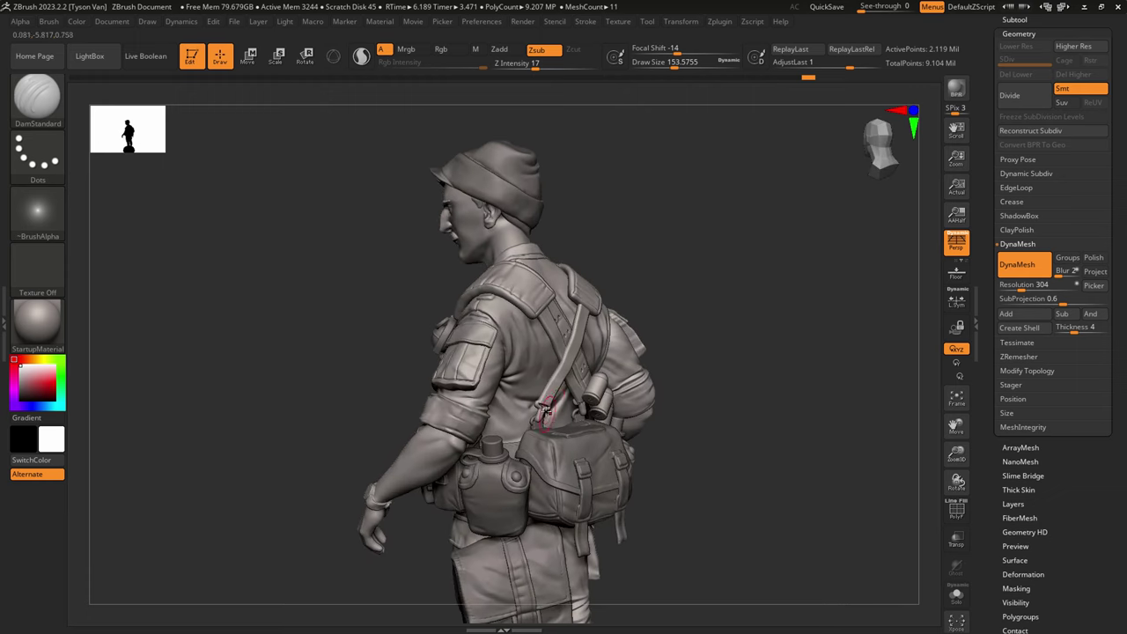
key(b)
key(s)
key(h)
key(s)
drag(530, 422, 558, 421)
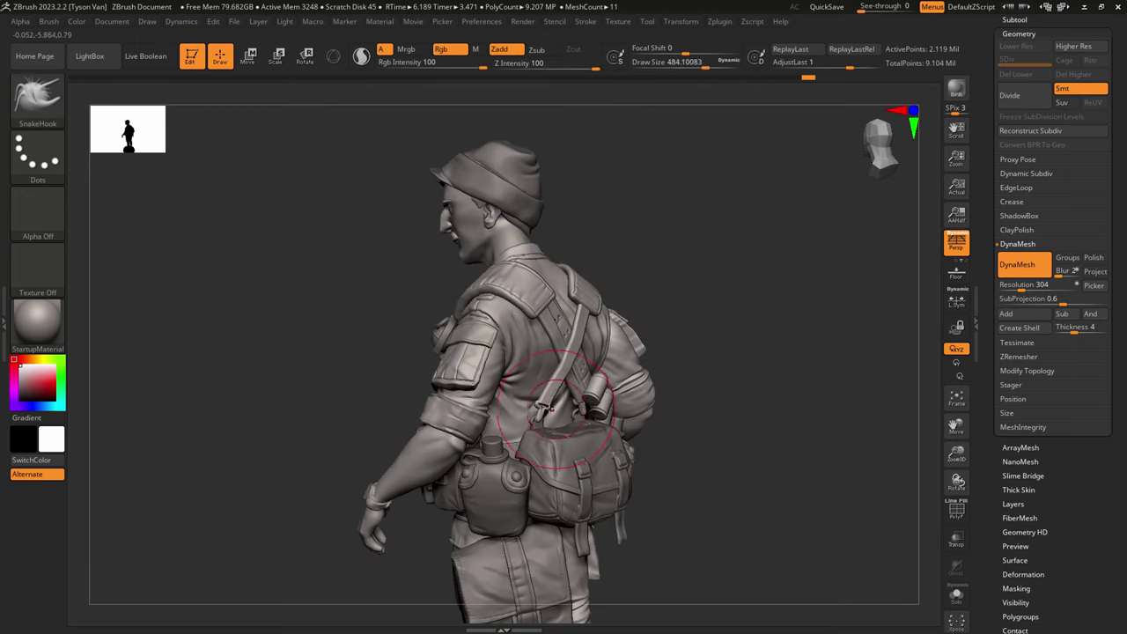
right_drag(539, 420, 564, 413)
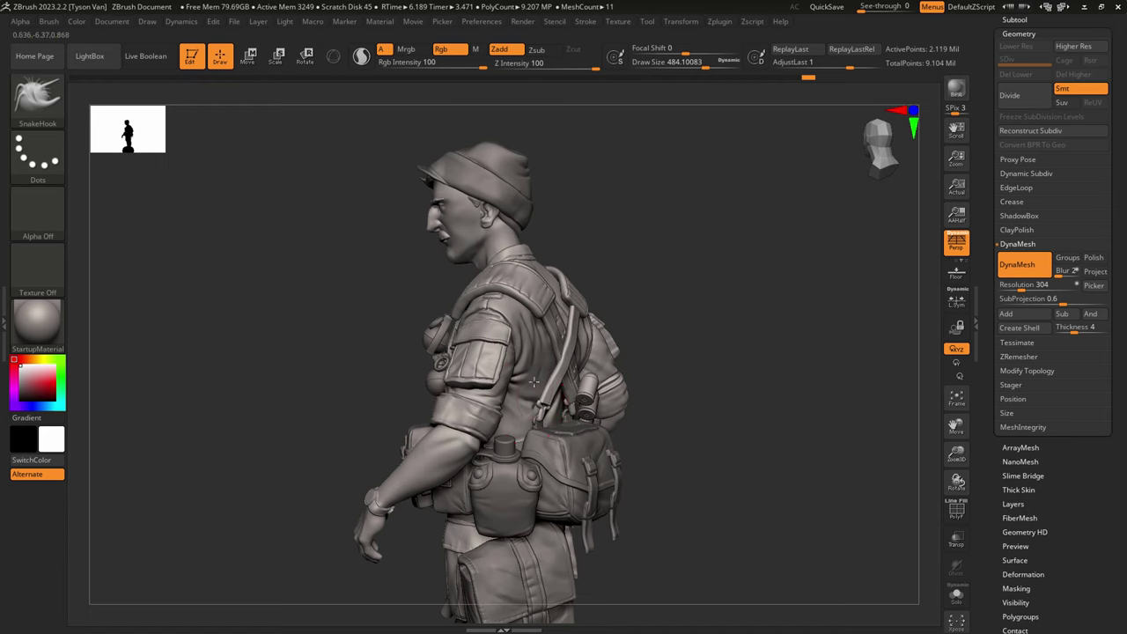
drag(543, 354, 547, 345)
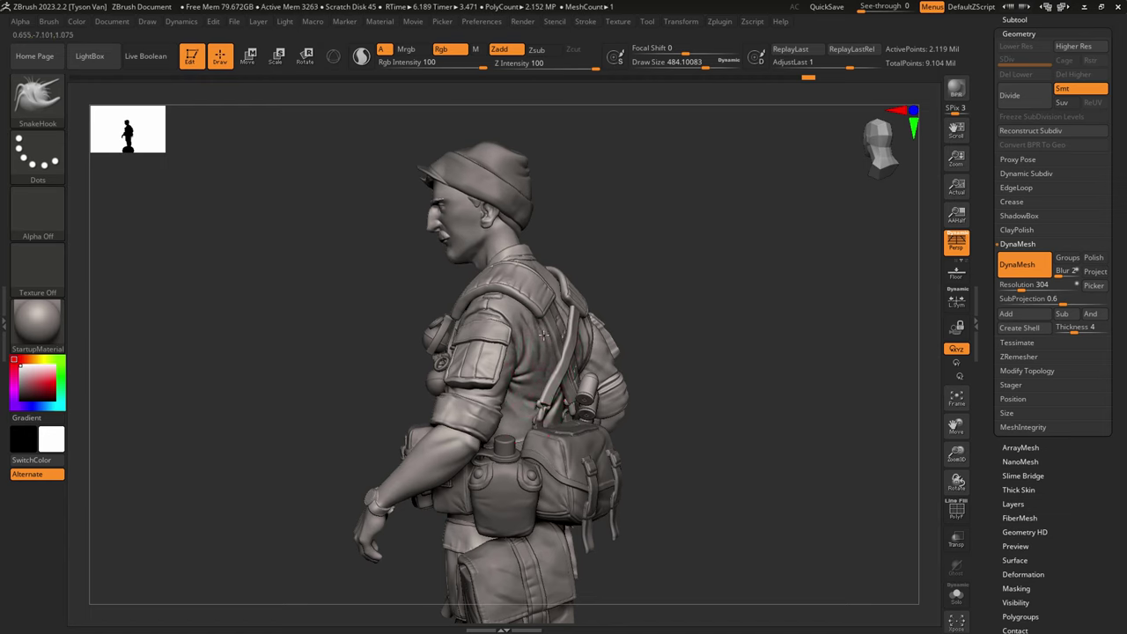
Step: Reduce the SnakeHook draw size to about 257 and check the figure's back and side profile
right_drag(607, 368, 568, 348)
key(s)
drag(568, 348, 552, 345)
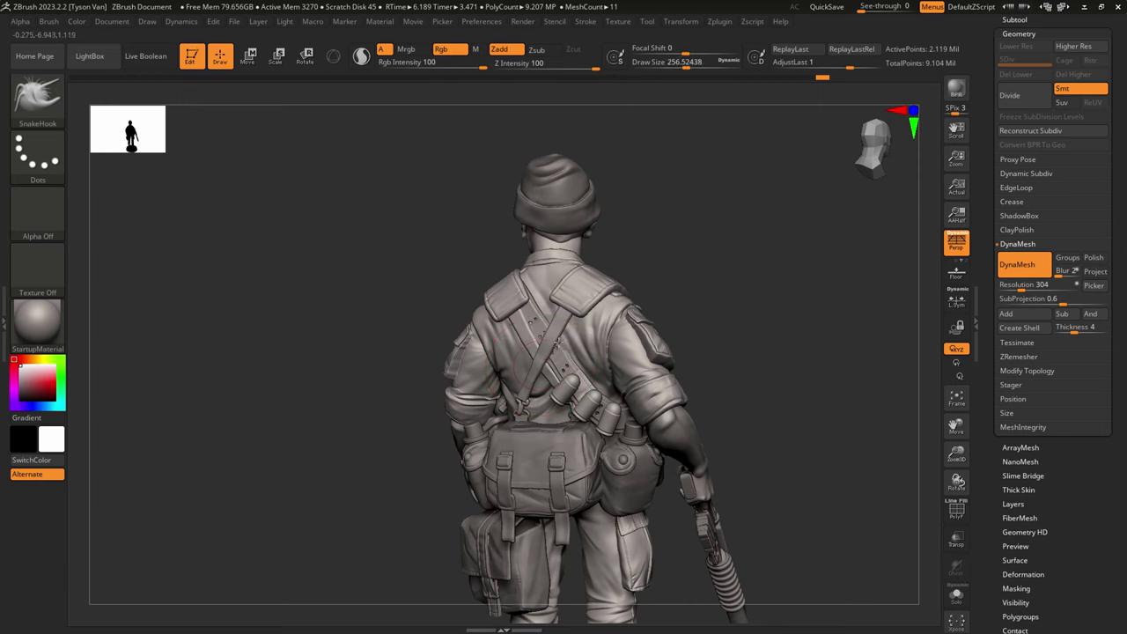
right_drag(575, 339, 554, 344)
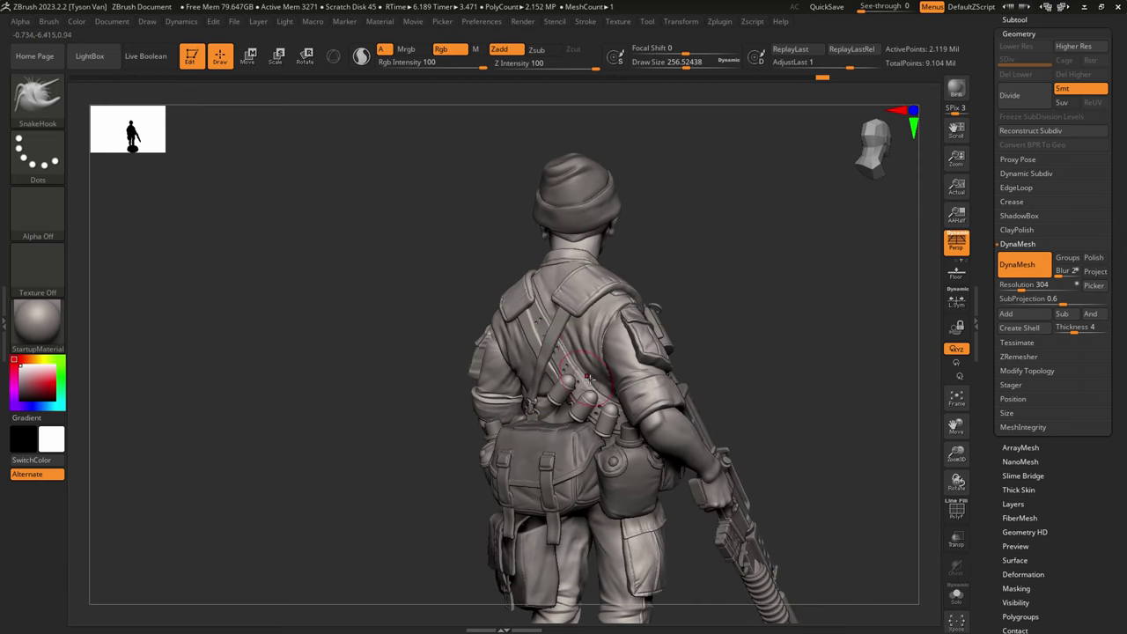
mouse_move(588, 379)
right_down()
mouse_move(581, 344)
mouse_move(603, 367)
mouse_move(588, 396)
mouse_move(606, 383)
mouse_move(602, 414)
right_up()
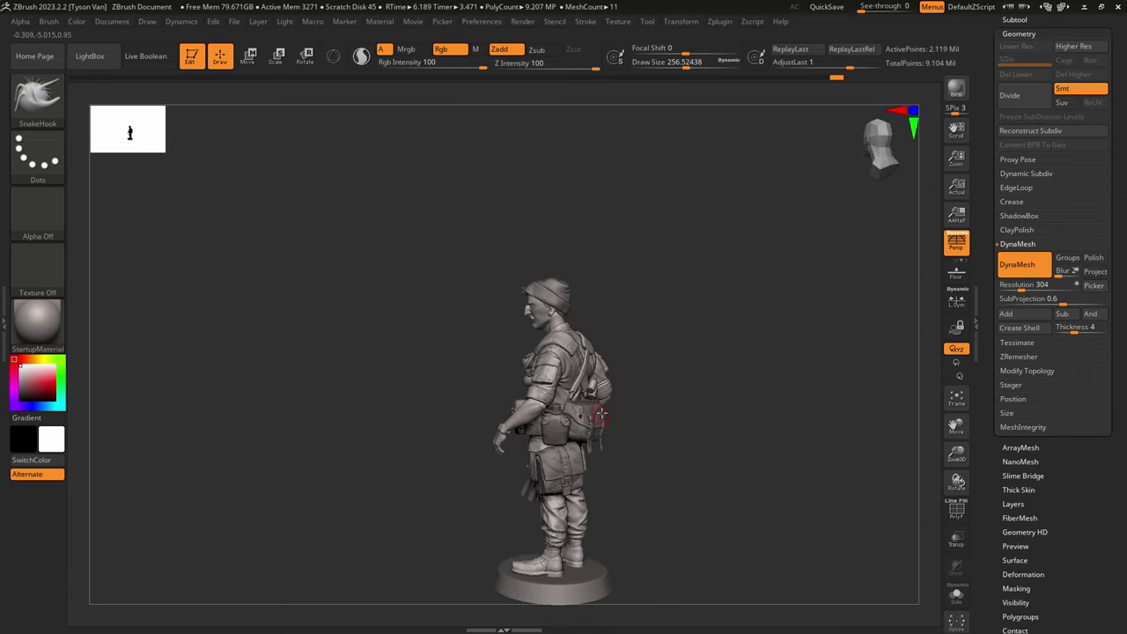
Step: Save the tool, then merge the TPose1_Thompson_013 body subtool down with thompson_011_copy1 and check the result
drag(1119, 158, 1119, 396)
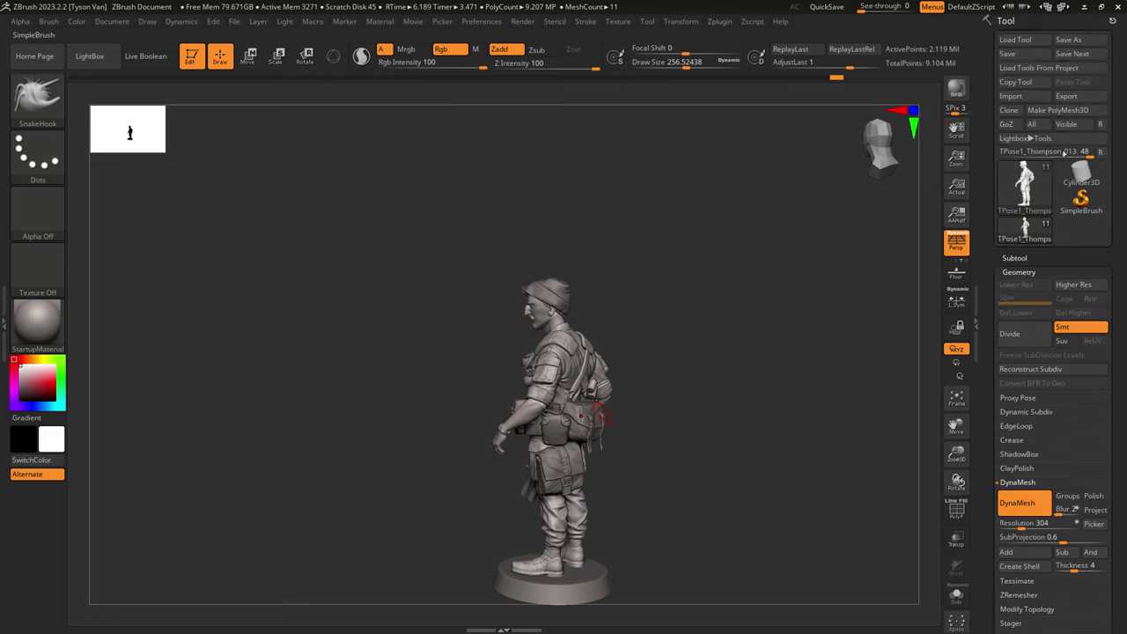
click(1006, 53)
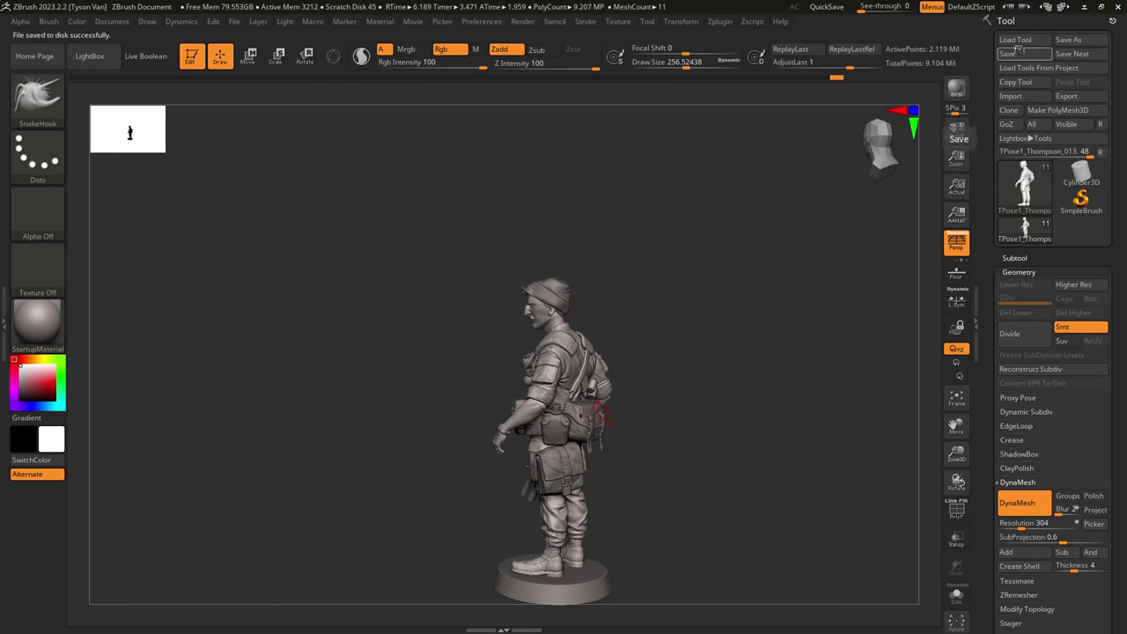
scroll(1052, 248, down, 5)
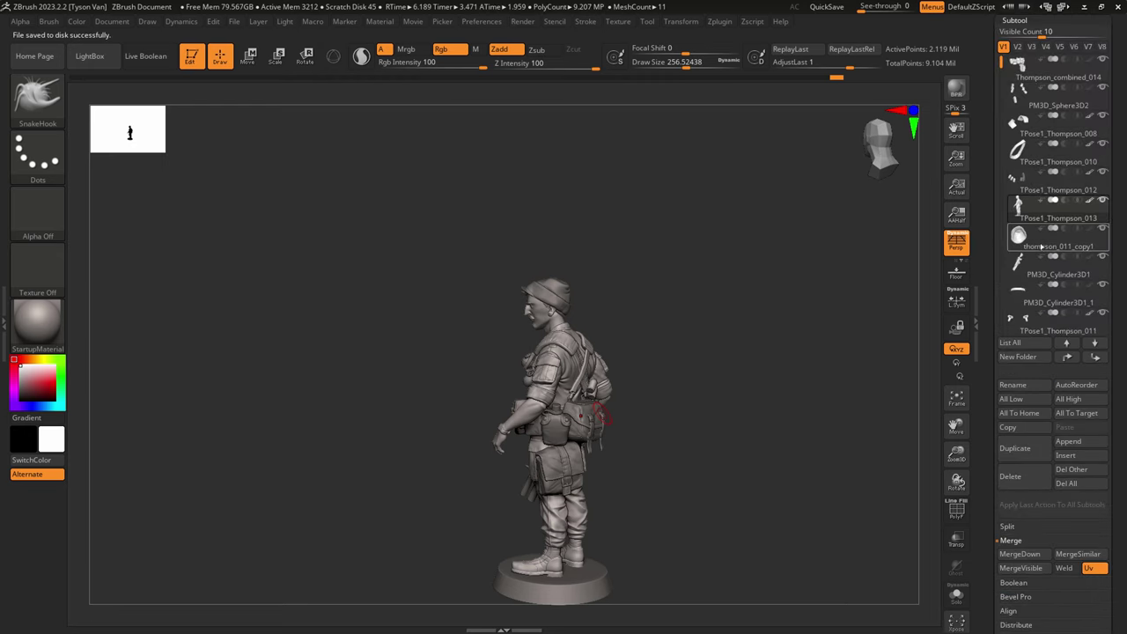
click(1017, 554)
click(916, 581)
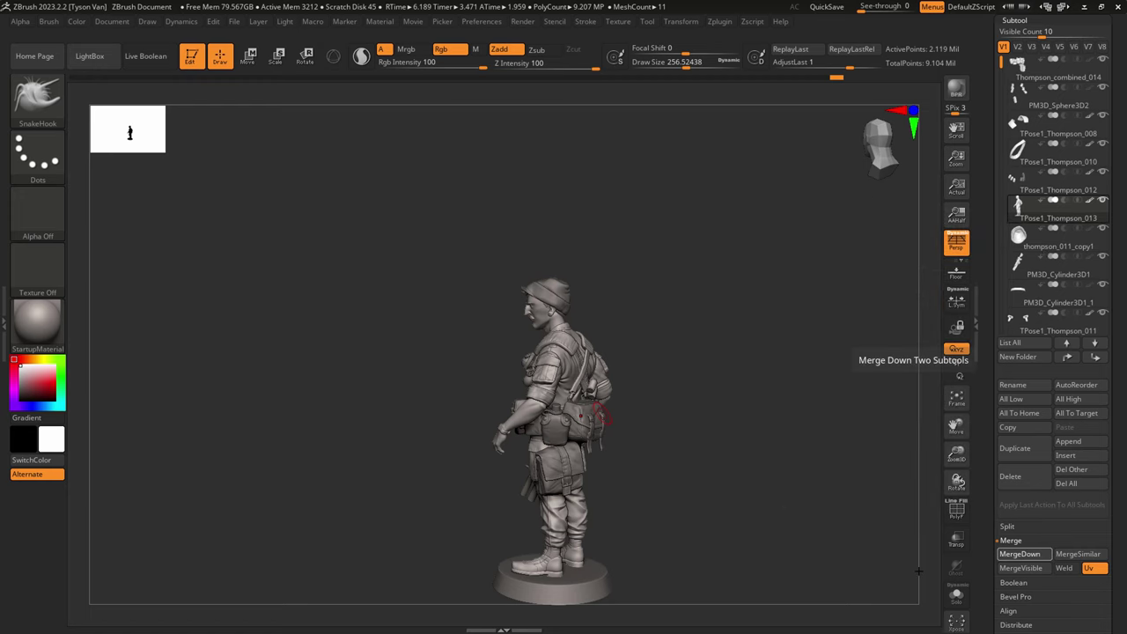
drag(778, 373, 577, 311)
click(956, 598)
click(956, 600)
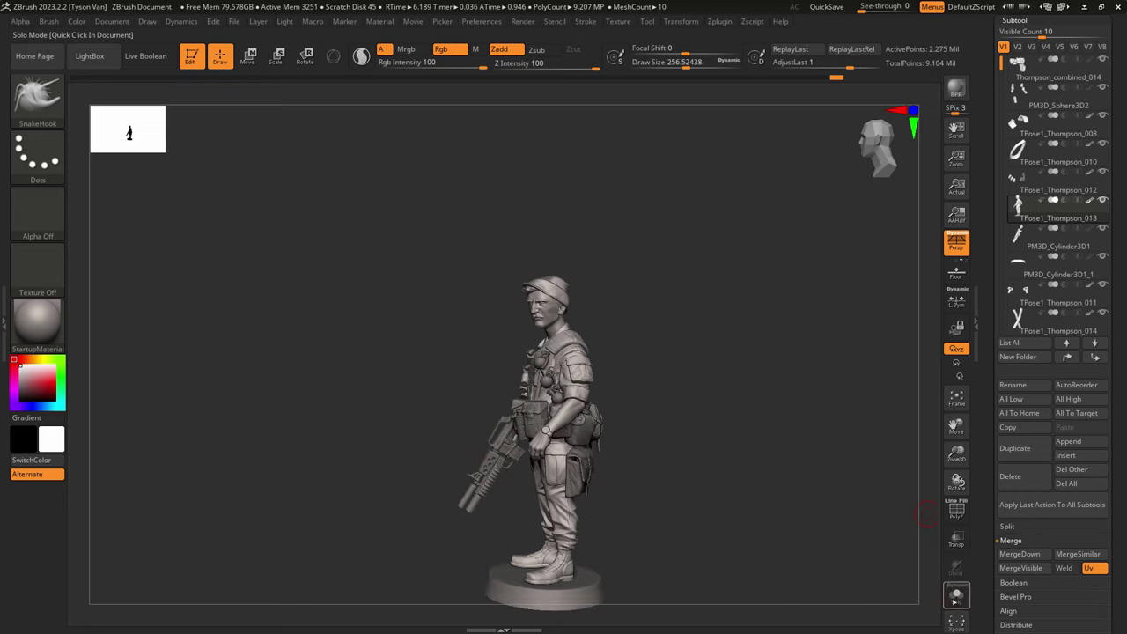
drag(733, 473, 740, 472)
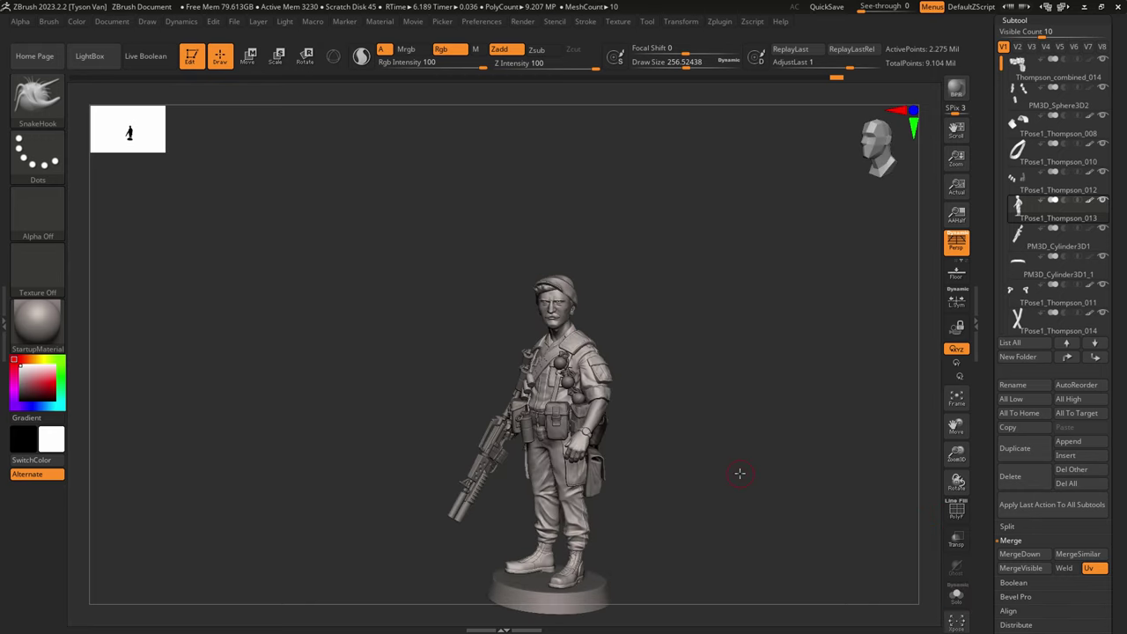
Step: Select the perforated chest strap subtool TPose1_Thompson_010 and inspect it alone and on the figure
click(1043, 156)
click(956, 597)
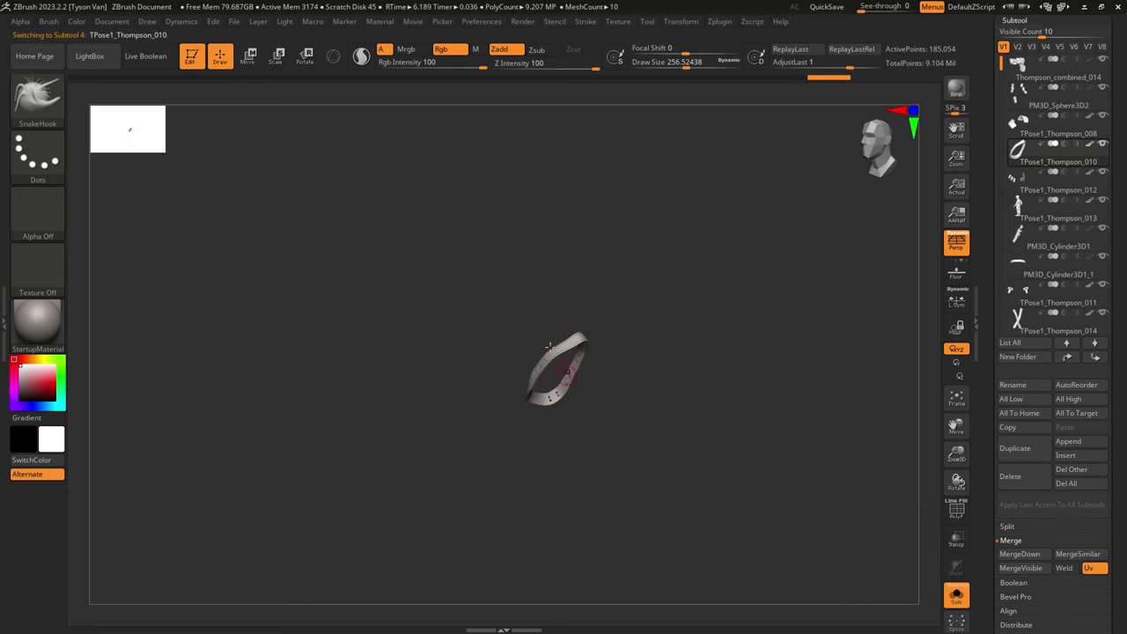
ctrl+right_drag(564, 362, 626, 439)
click(957, 602)
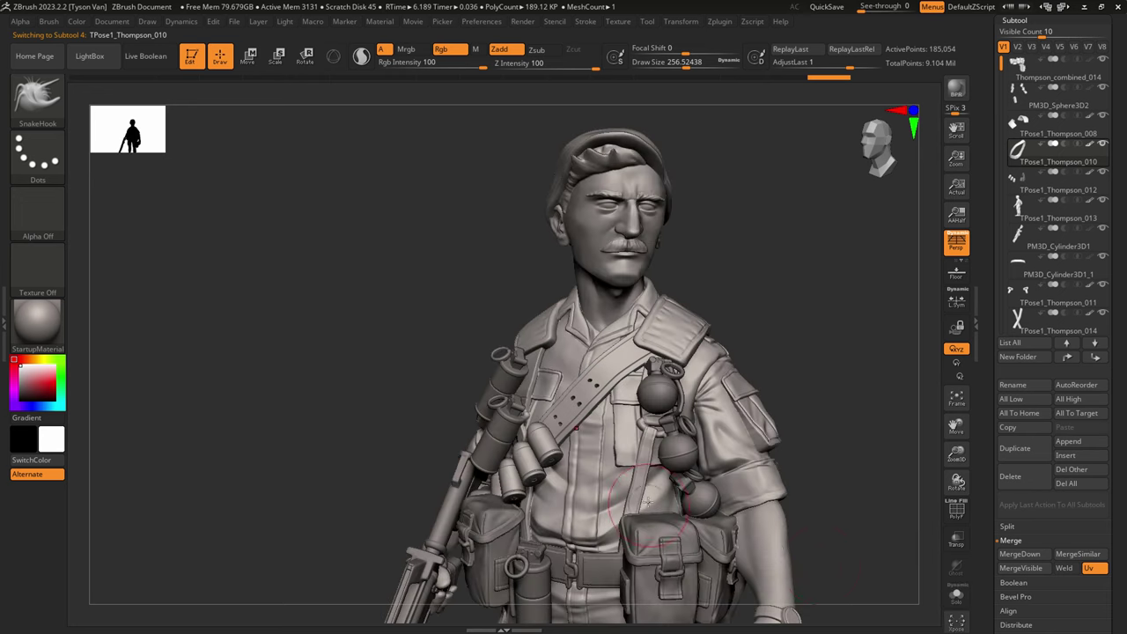
right_drag(620, 498, 657, 505)
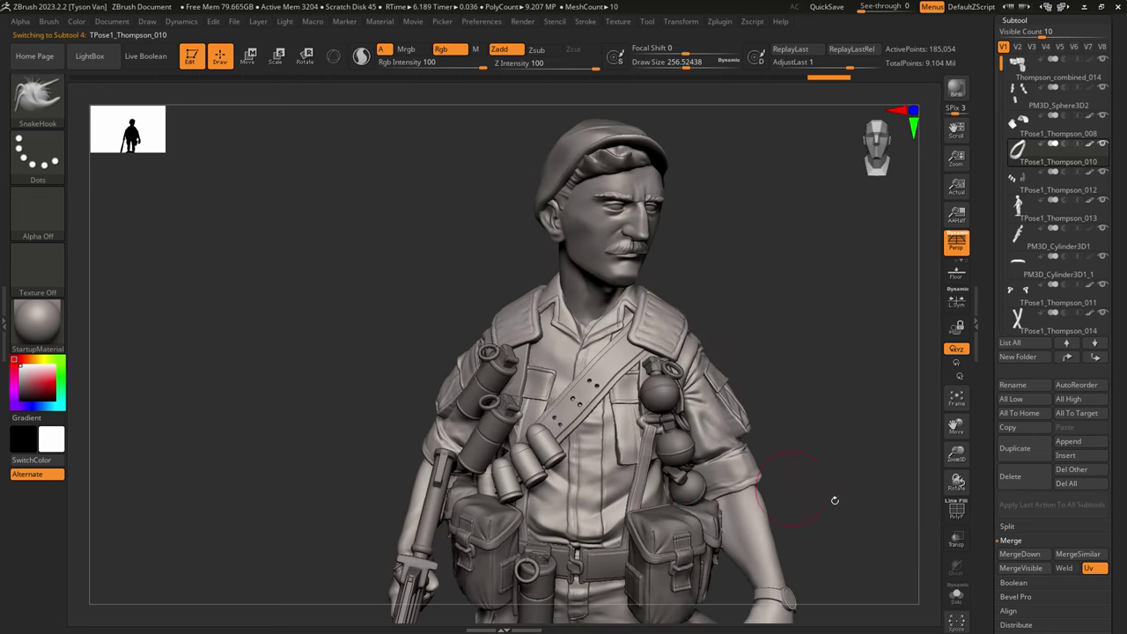
Step: Isolate the chest strap with its polyframe shown and hide a narrow band across its front section using SelectLasso
click(956, 595)
key(shift+f)
mouse_move(592, 391)
ctrl+right_down()
mouse_move(604, 423)
mouse_move(569, 371)
ctrl+right_up()
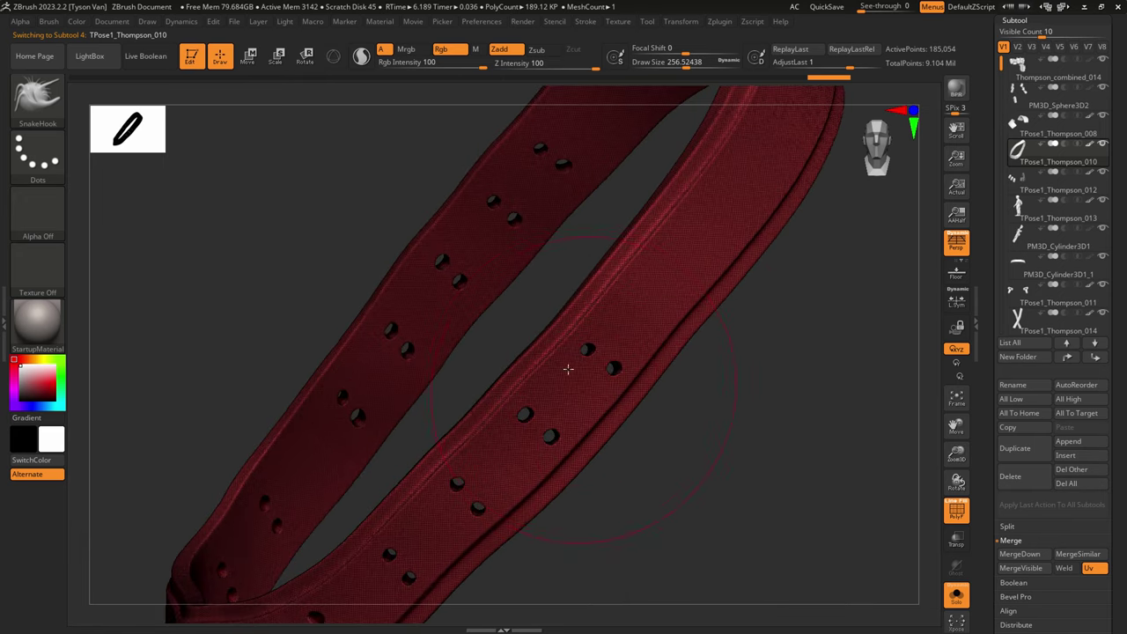
ctrl+shift+click(37, 99)
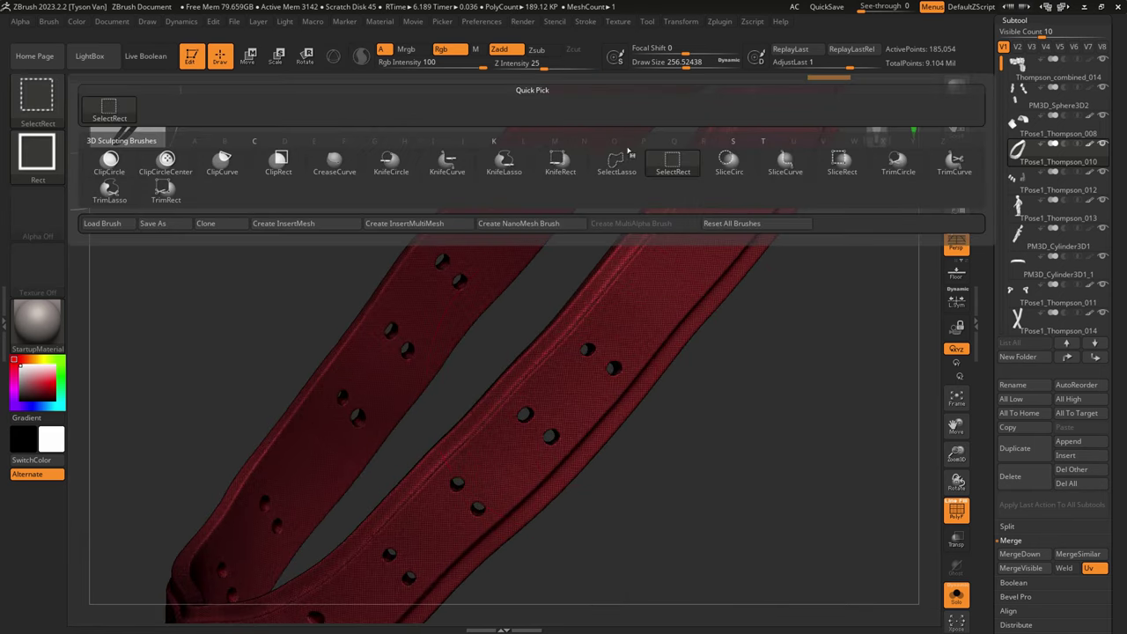
click(621, 158)
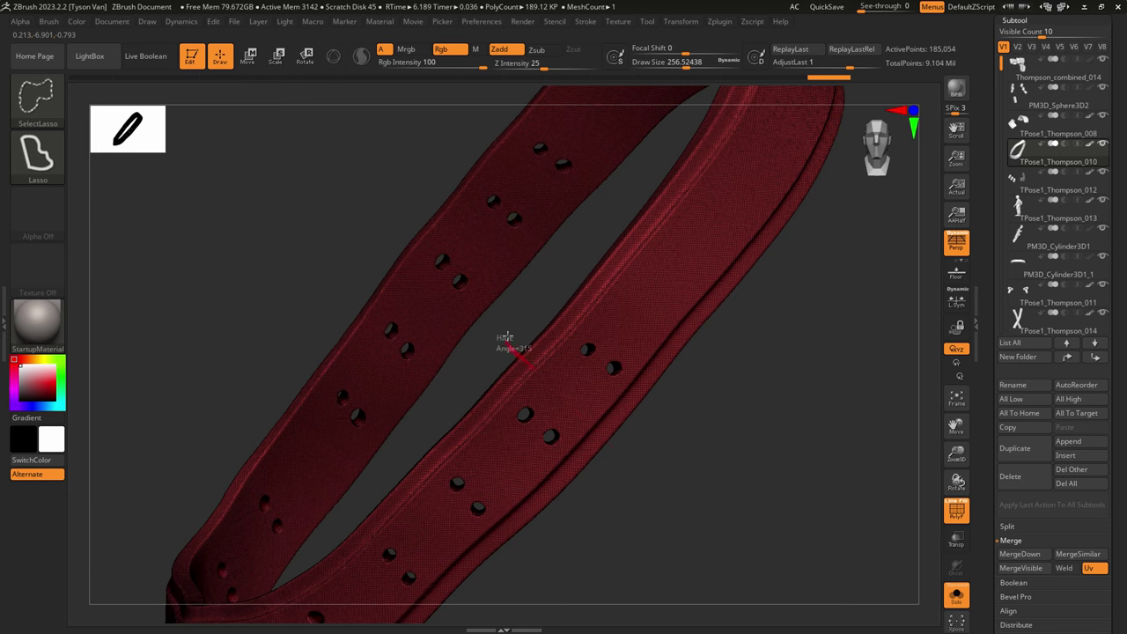
ctrl+shift+drag(506, 338, 547, 337)
ctrl+shift+drag(648, 455, 651, 456)
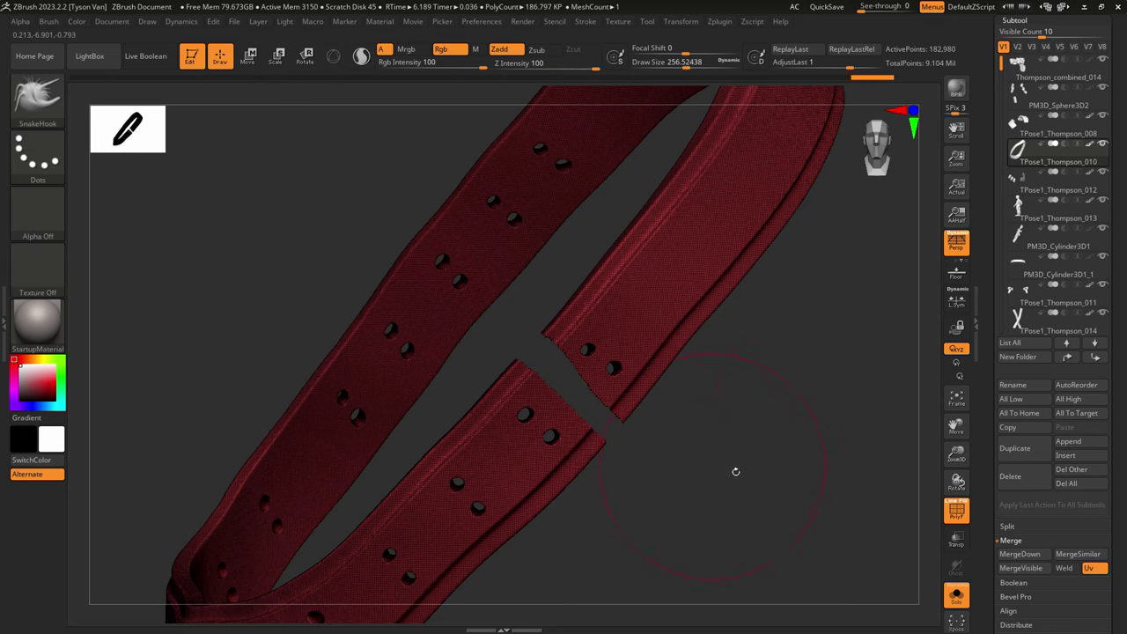
Step: Delete the strap's hidden band and close the holes at the two cut ends
click(1016, 20)
click(1021, 35)
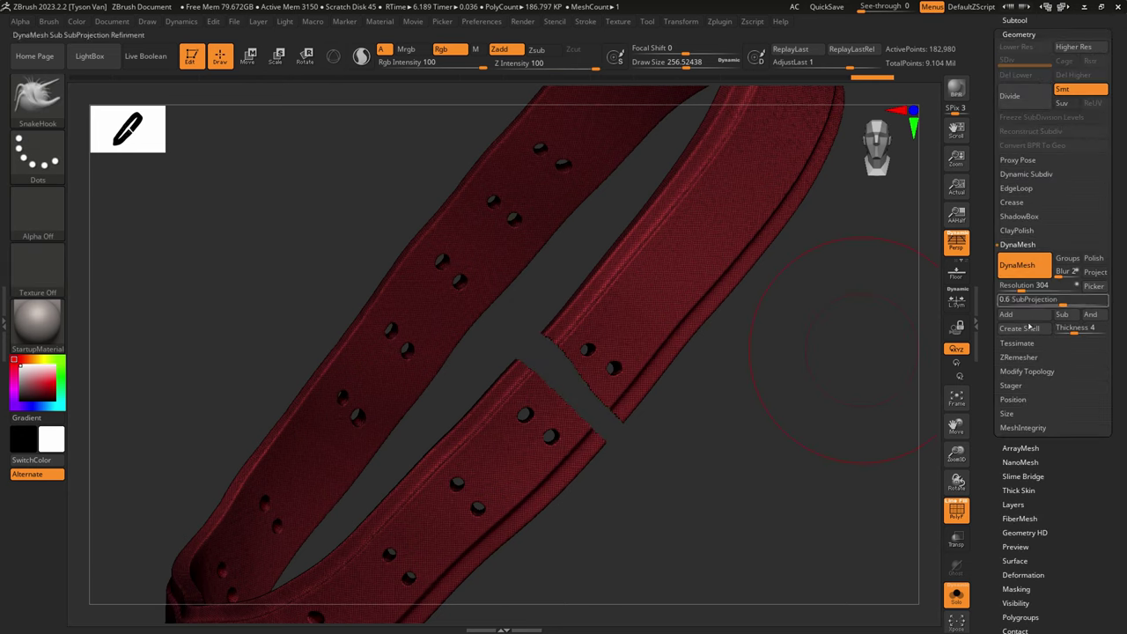
click(1025, 371)
click(1023, 344)
click(1067, 371)
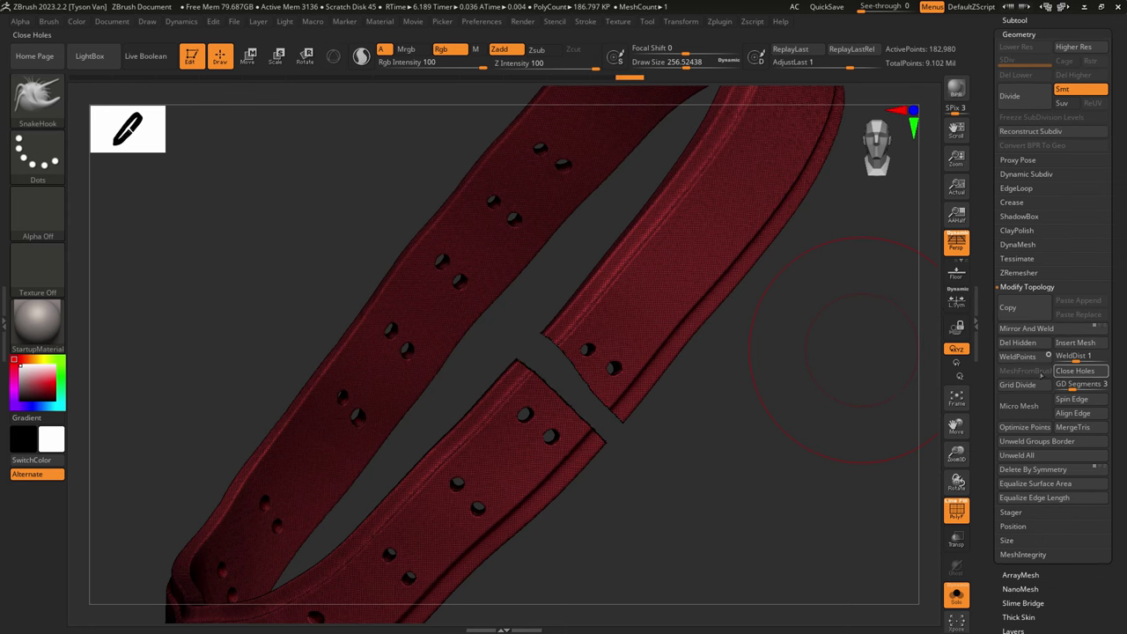
Step: Smooth the surface and cut edge of the chest strap's upper end around its two holes
right_drag(612, 392, 638, 385)
shift+drag(607, 405, 587, 369)
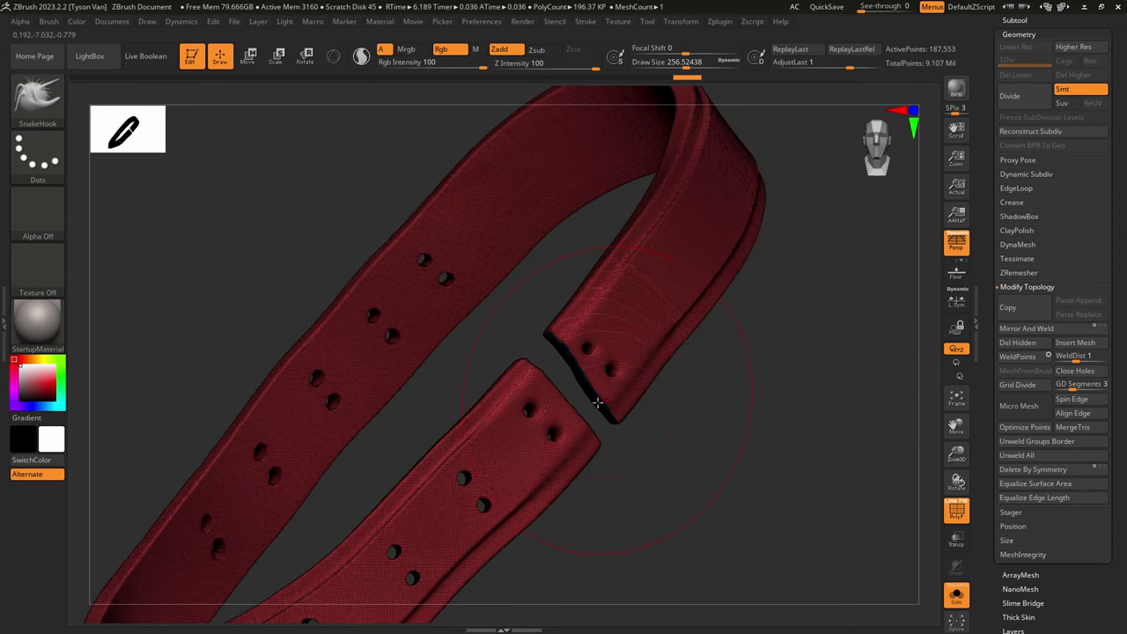
right_drag(604, 393, 568, 387)
shift+drag(608, 396, 591, 364)
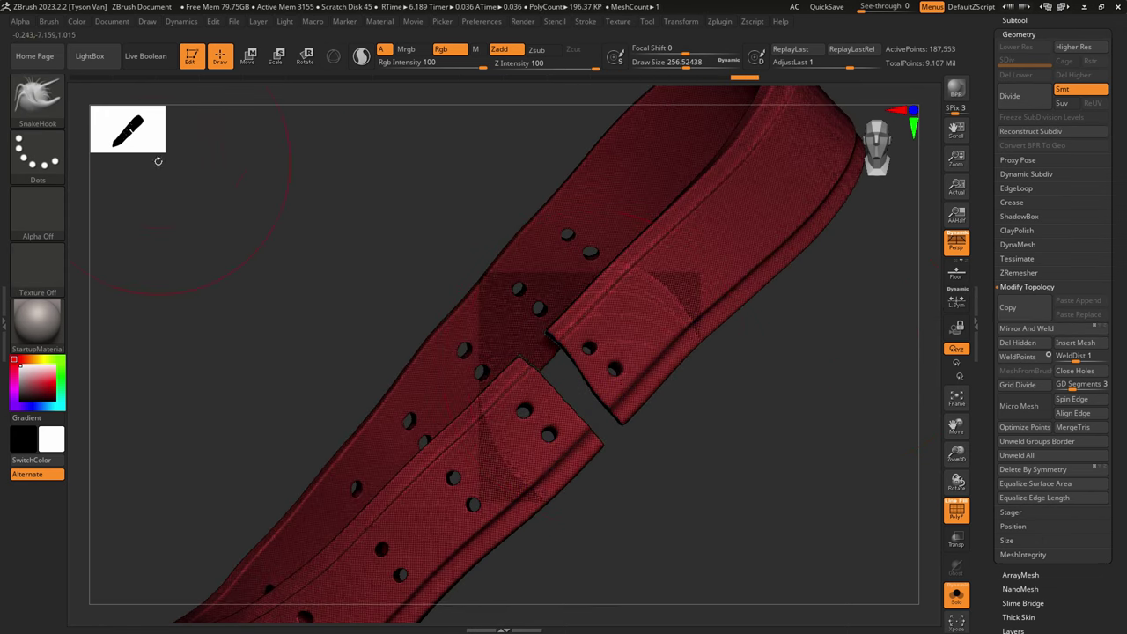
Step: Nudge the corner of the strap's upper cut end with Move Topological and reduce the draw size to about 65
click(53, 98)
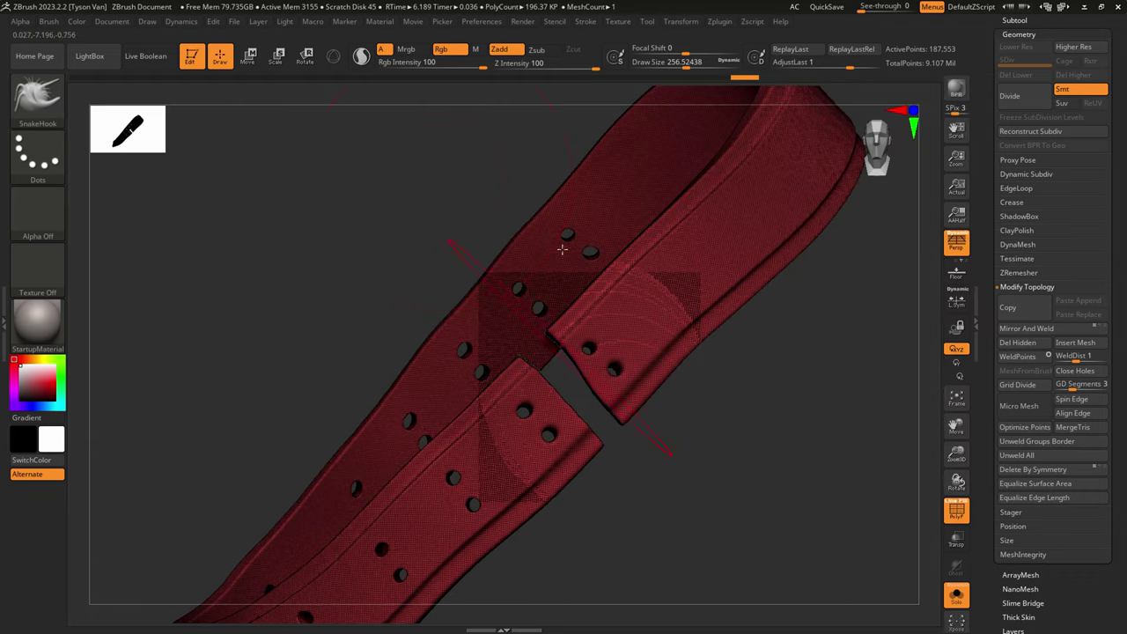
click(44, 104)
click(563, 109)
key(s)
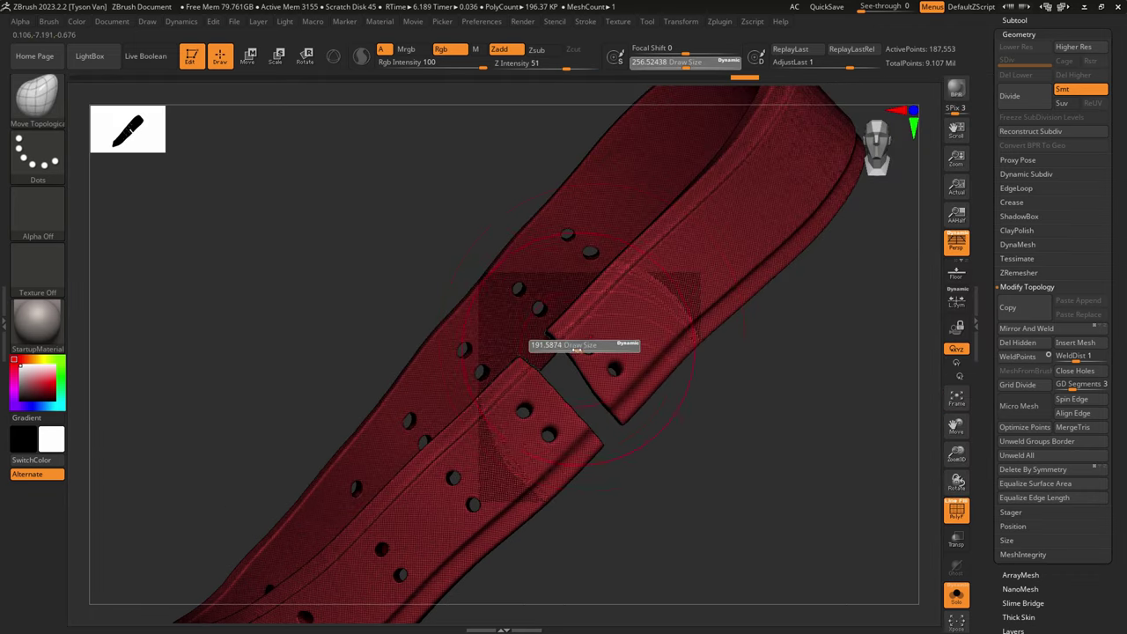
drag(586, 347, 576, 347)
drag(565, 340, 556, 342)
key(s)
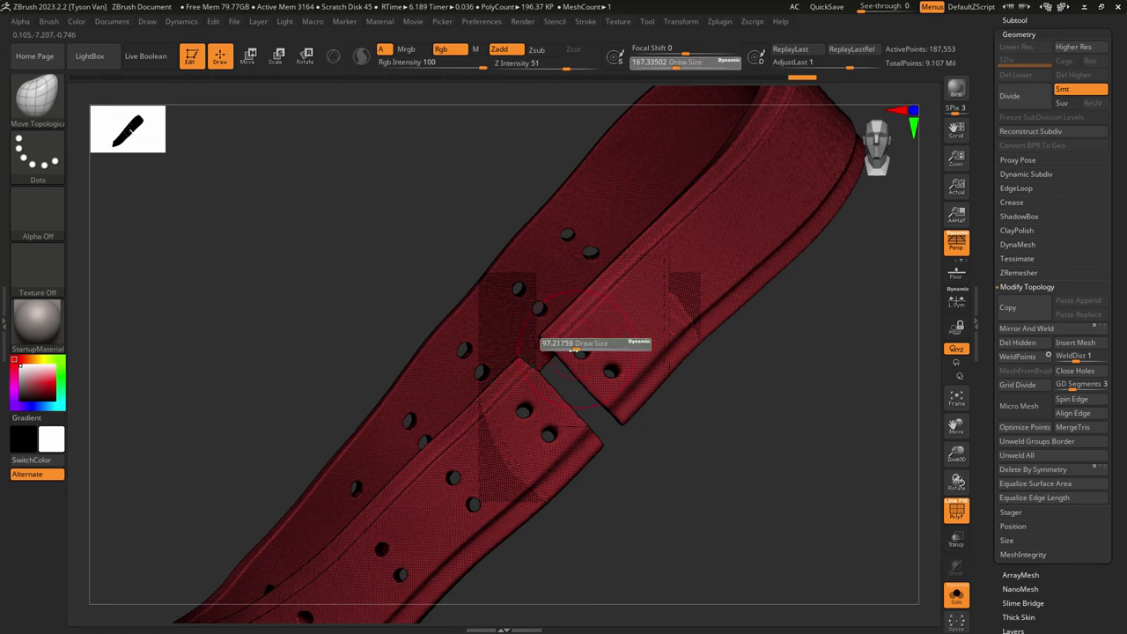
drag(581, 349, 571, 348)
Step: Close the two holes in the strap's upper end with the Inflat brush, remesh with DynaMesh, and smooth the filled area
click(37, 96)
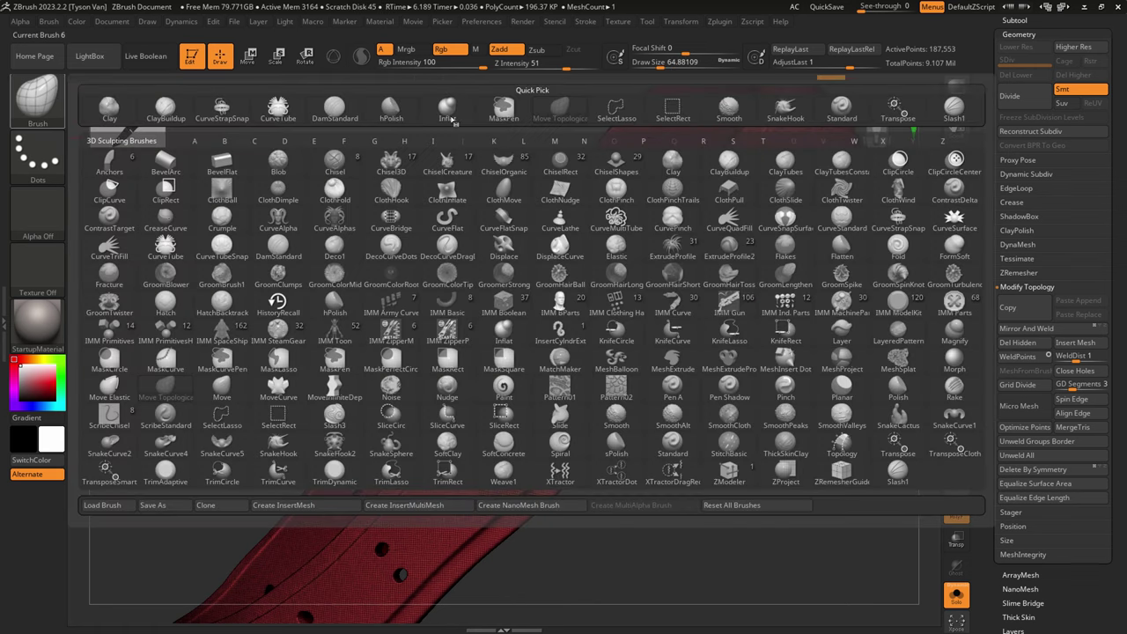
click(512, 113)
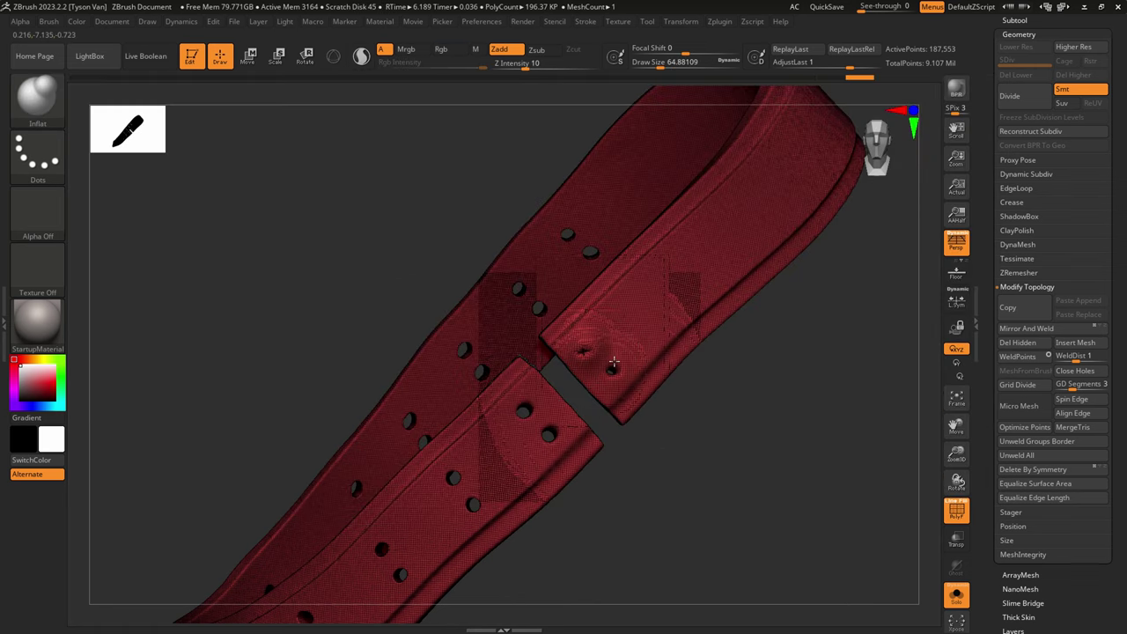
ctrl+drag(704, 410, 760, 473)
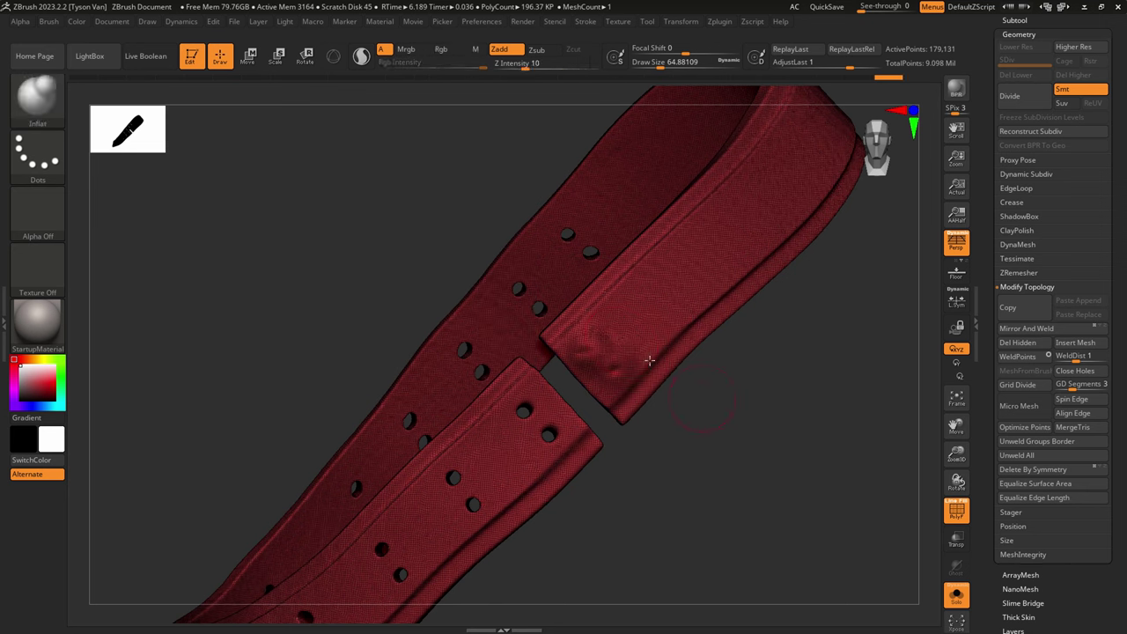
shift+drag(627, 359, 594, 346)
Step: Flatten the filled area on the strap's upper end with hPolish and remesh the strap with DynaMesh
key(b)
key(h)
key(p)
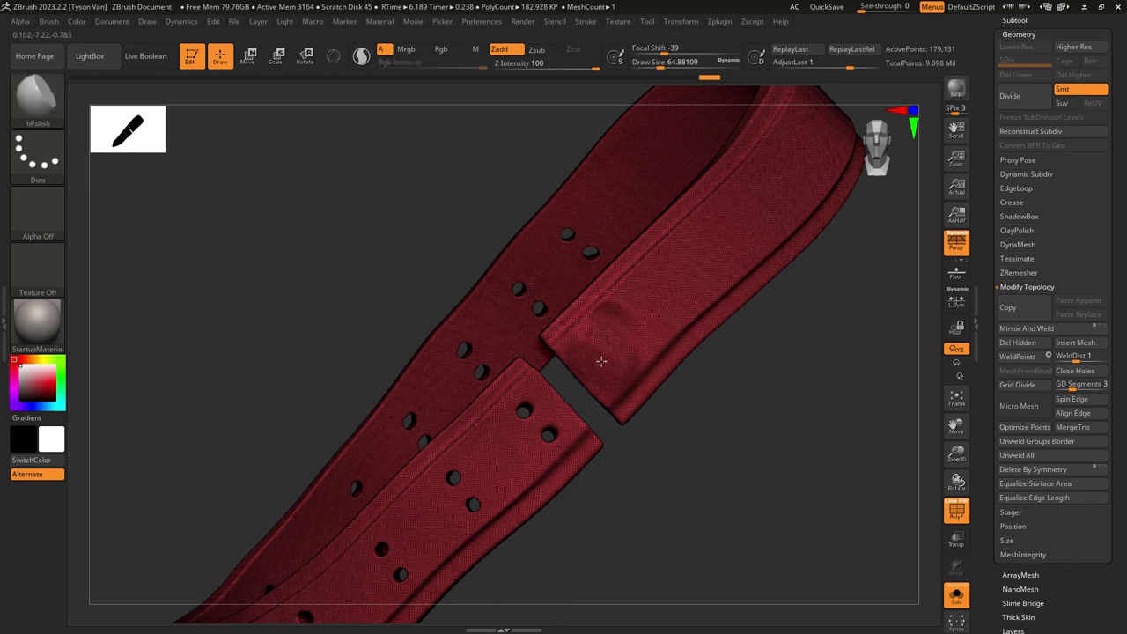
key(shift)
ctrl+drag(700, 492, 753, 433)
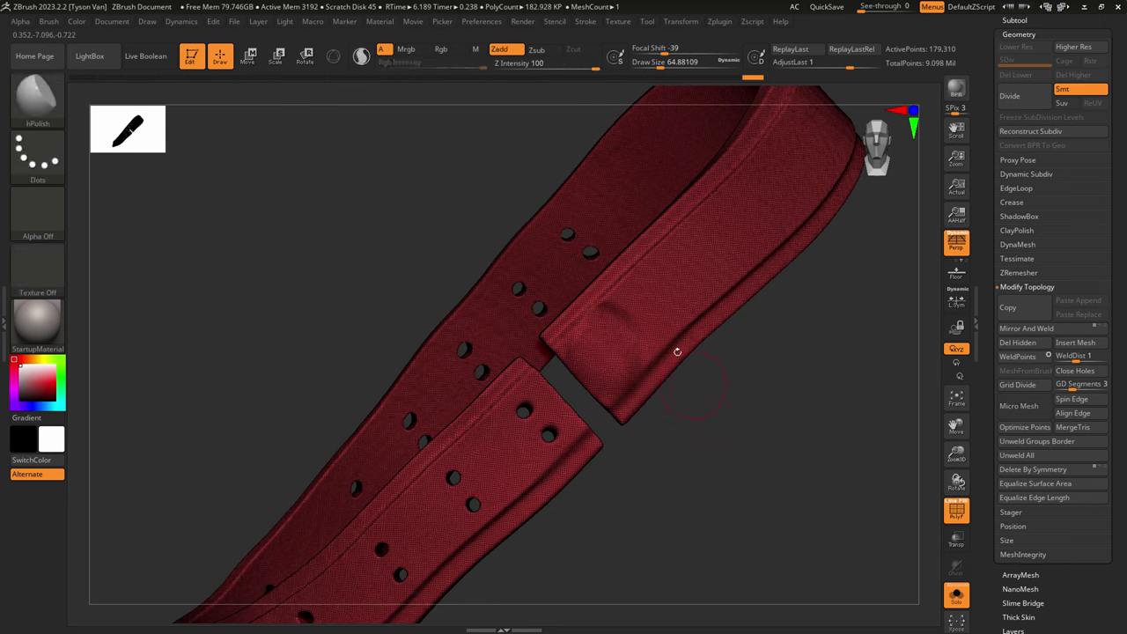
Step: Insert the Buckle Type02 mesh from the IMM Clothing brush over the gap between the two strap ends
click(35, 103)
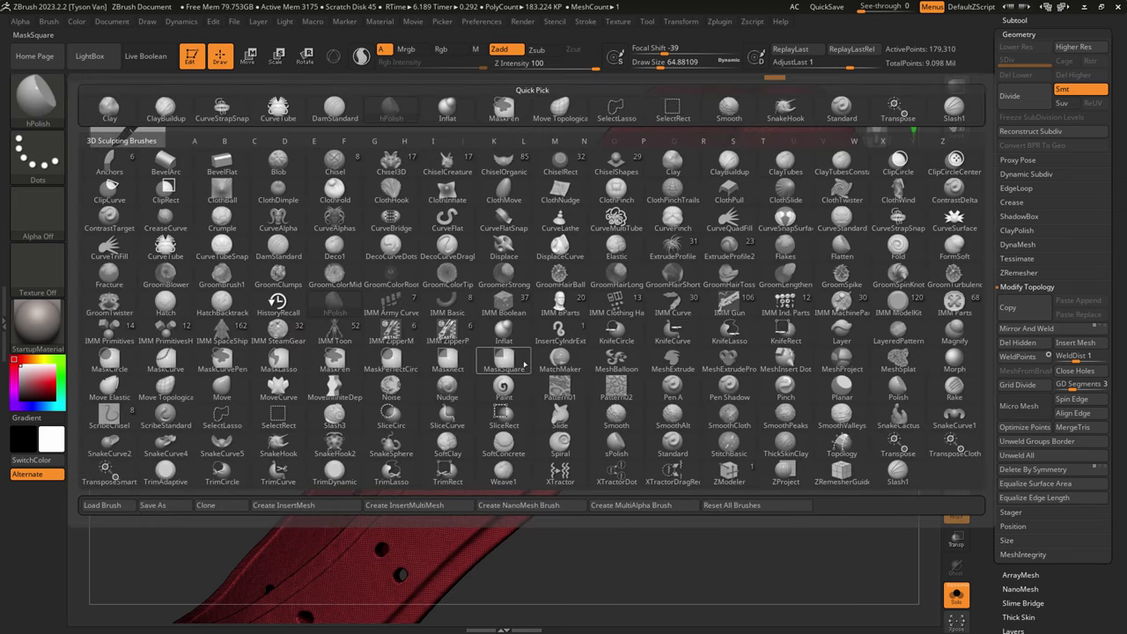
click(611, 305)
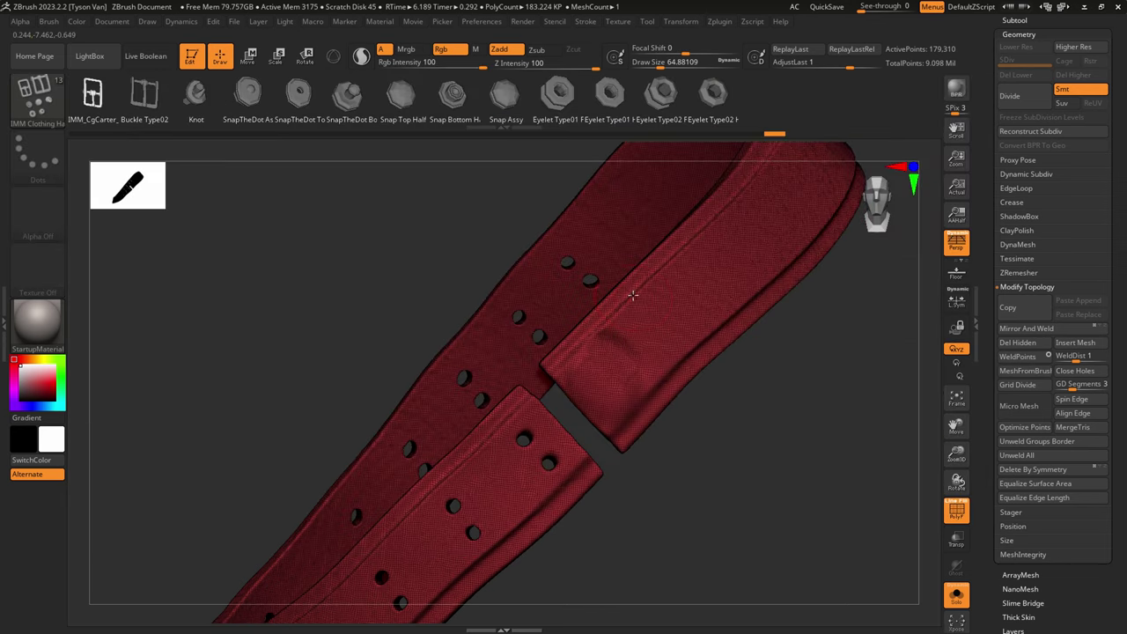
drag(187, 107, 387, 108)
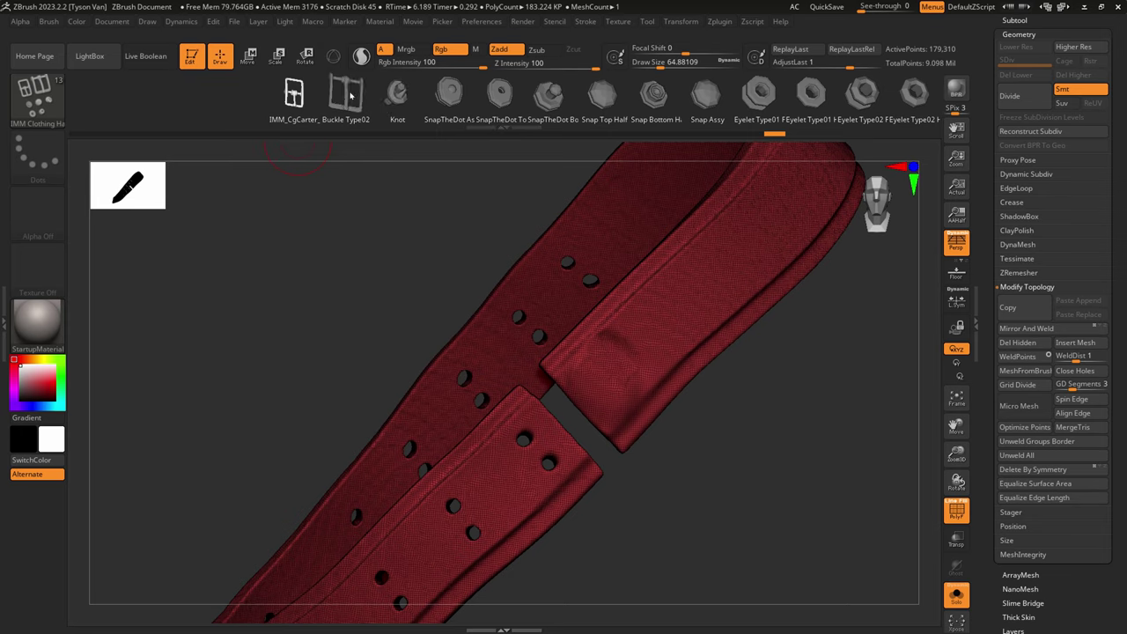
click(349, 99)
drag(596, 406, 541, 468)
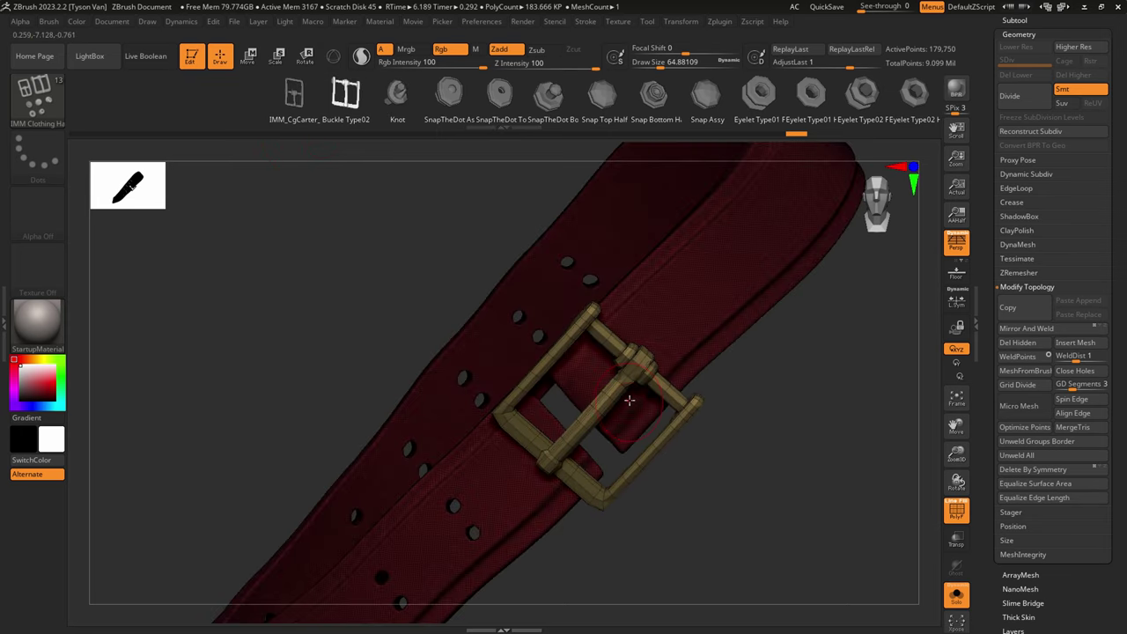
Step: Move and rotate the buckle with the gizmo so that it frames the strap's lower cut end
right_drag(628, 399, 596, 437)
click(279, 57)
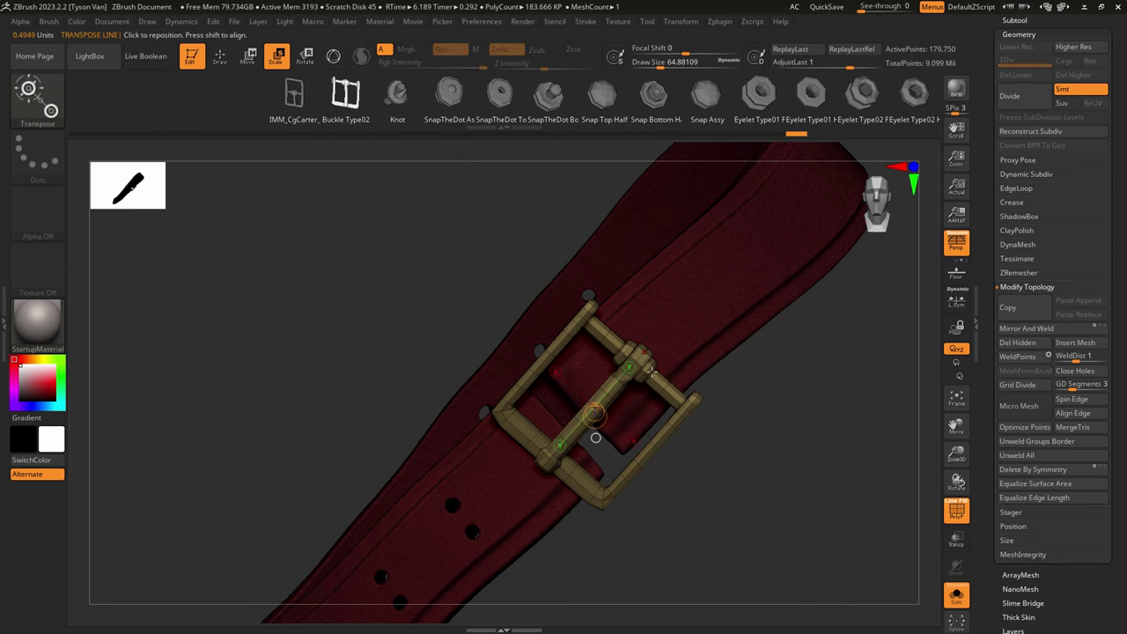
right_drag(651, 372, 681, 428)
click(334, 57)
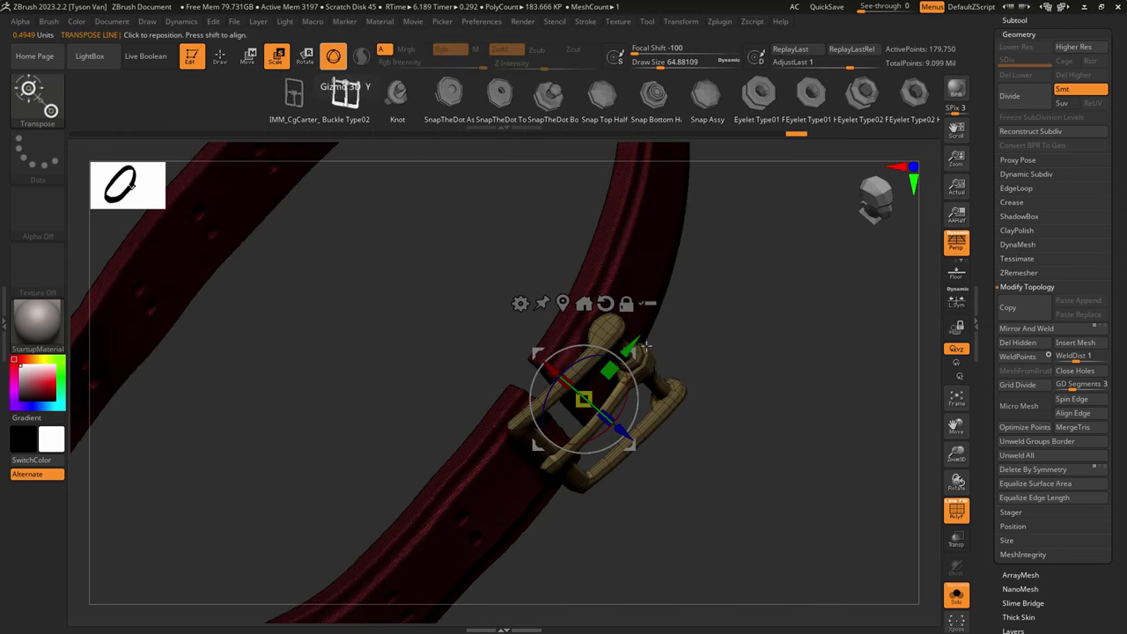
right_drag(647, 347, 688, 405)
drag(653, 403, 646, 378)
drag(645, 363, 594, 393)
right_drag(605, 389, 530, 350)
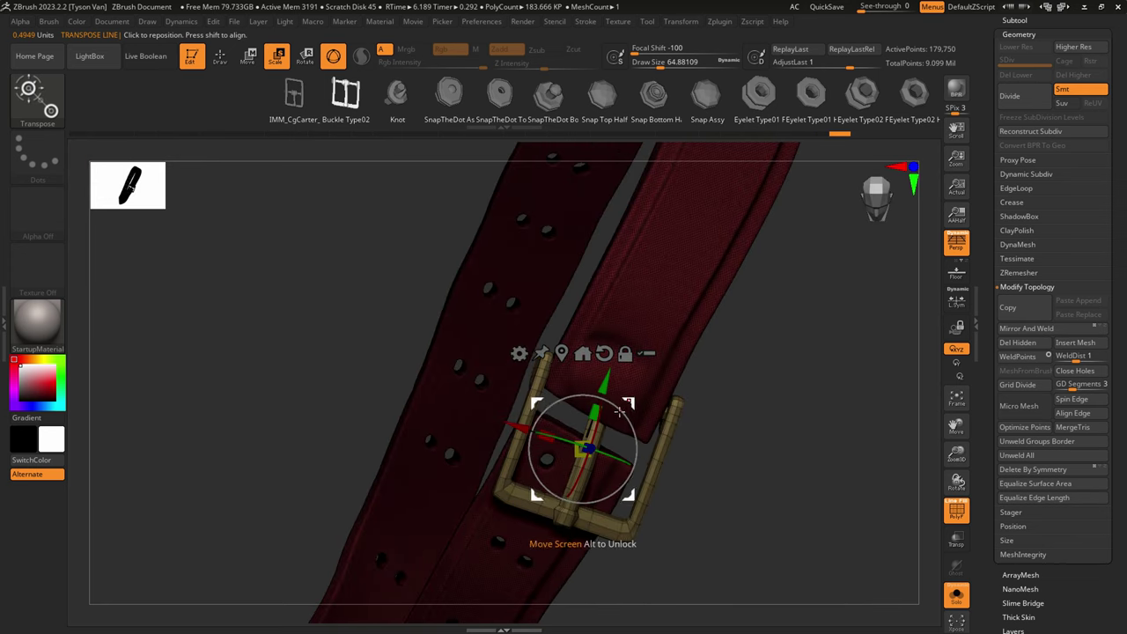
drag(624, 412, 621, 396)
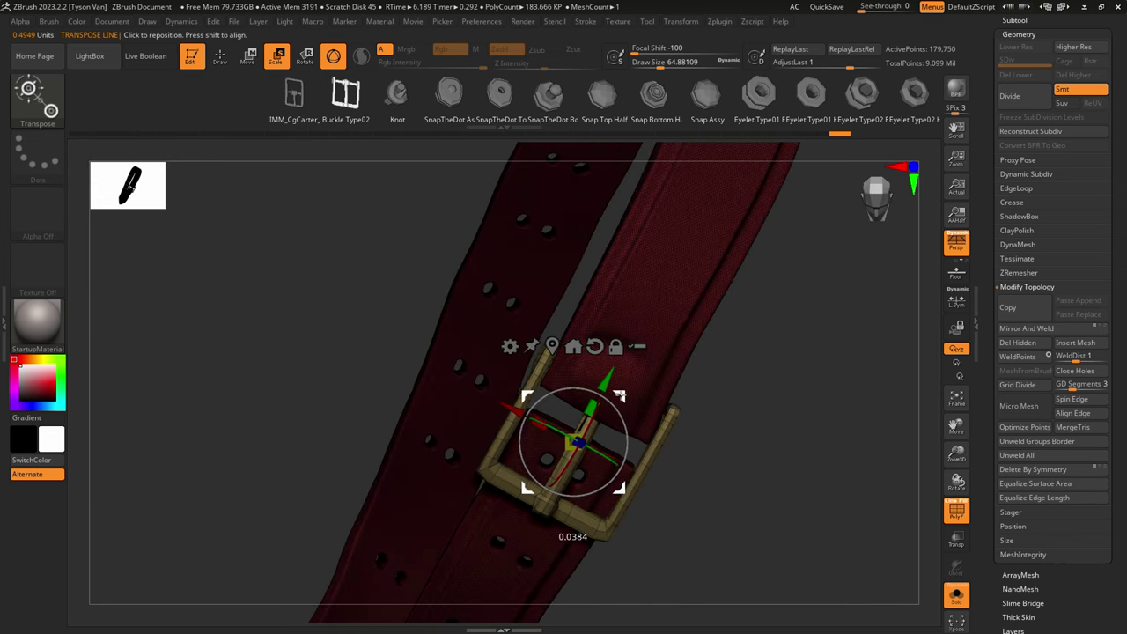
right_drag(630, 410, 610, 392)
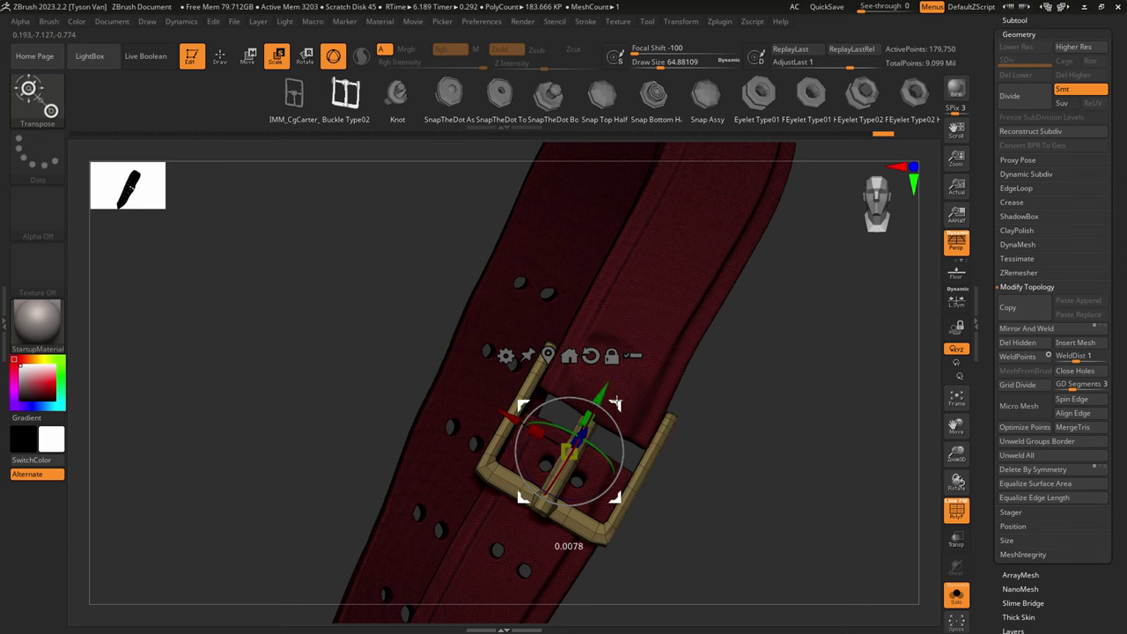
key(q)
Step: Assign automatic polygroups to the strap and the separate buckle parts
click(1026, 34)
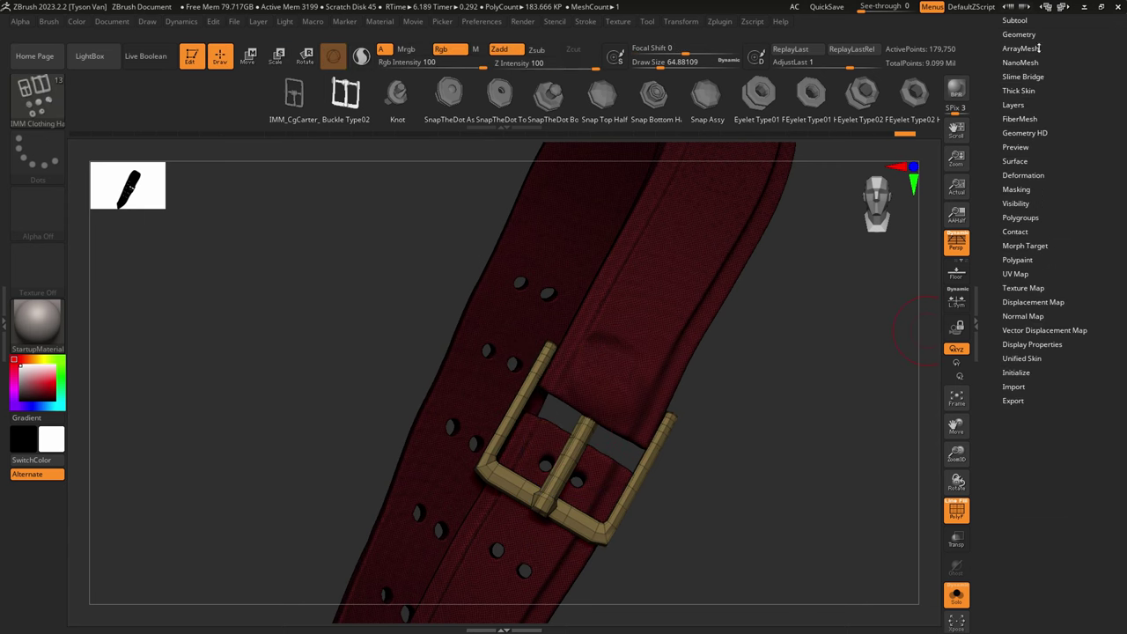
click(1019, 216)
click(1020, 230)
ctrl+shift+click(553, 498)
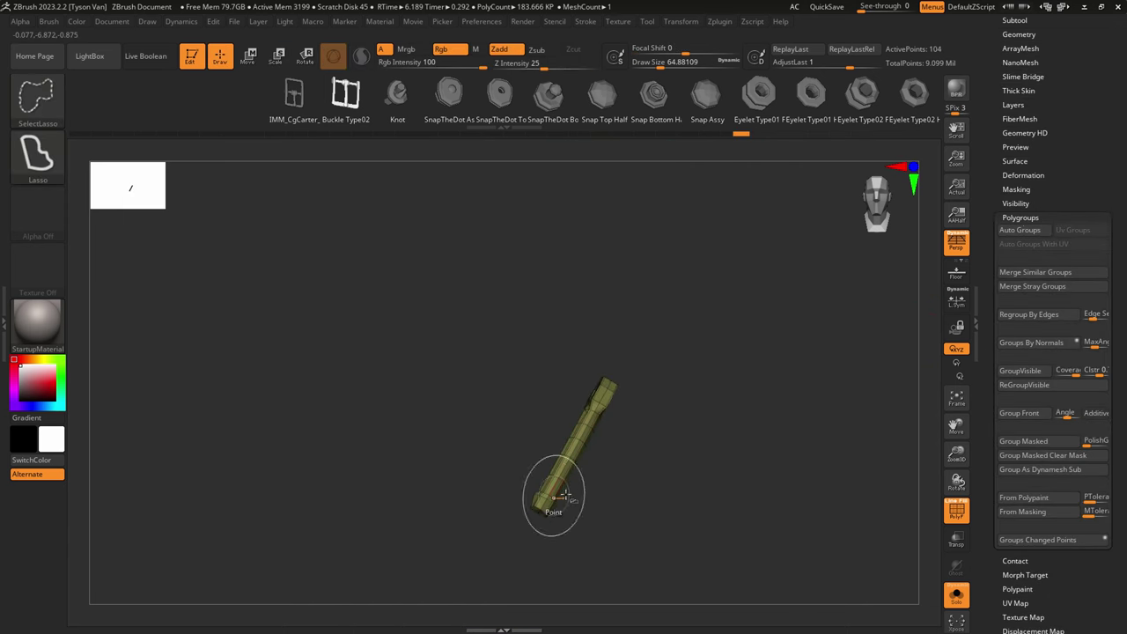
mouse_move(679, 572)
ctrl+mouse_down()
mouse_move(593, 461)
mouse_move(448, 361)
ctrl+mouse_up()
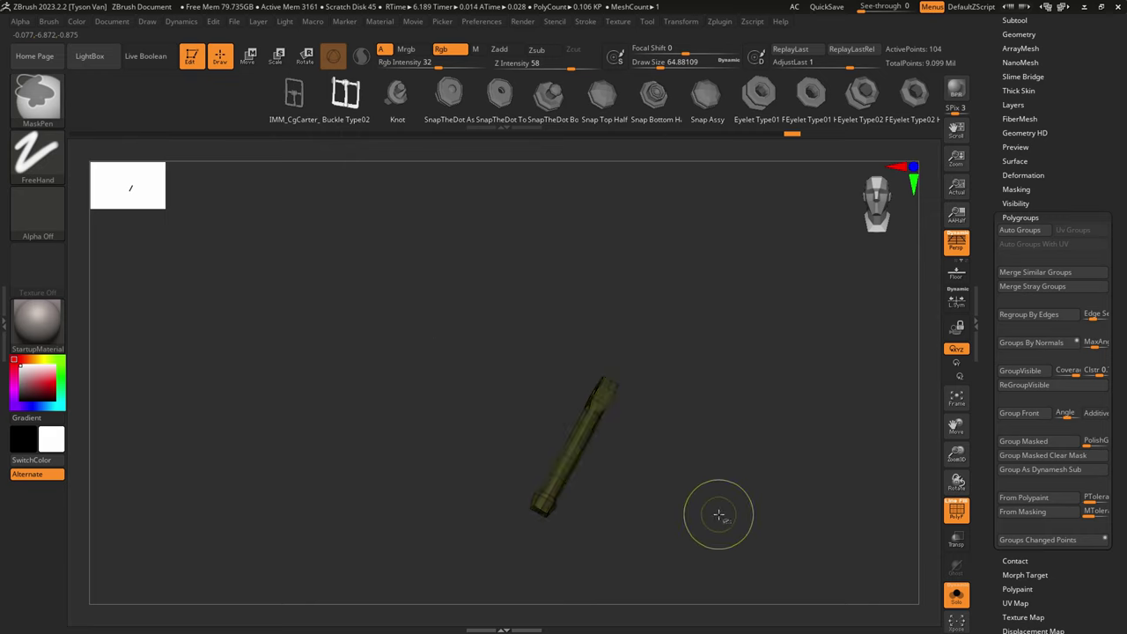
ctrl+shift+click(719, 514)
ctrl+drag(715, 544, 747, 493)
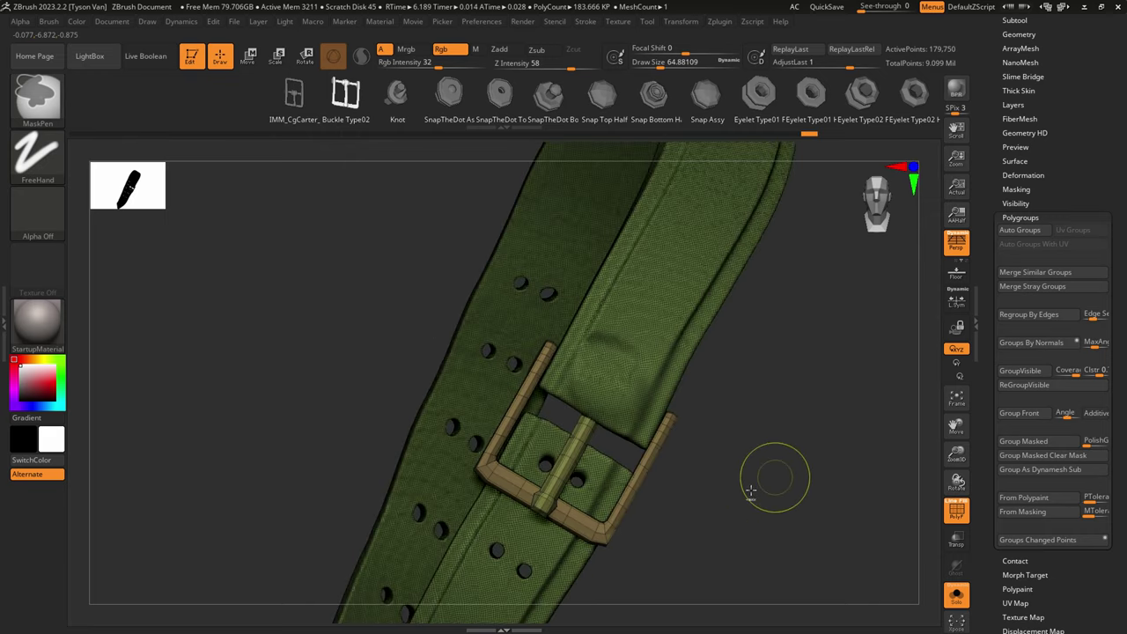
Step: Isolate the buckle prong, mask it fully at 100 intensity, show all parts, and invert the mask to leave only the prong editable
ctrl+shift+click(546, 510)
ctrl+drag(704, 555, 386, 313)
ctrl+shift+click(722, 488)
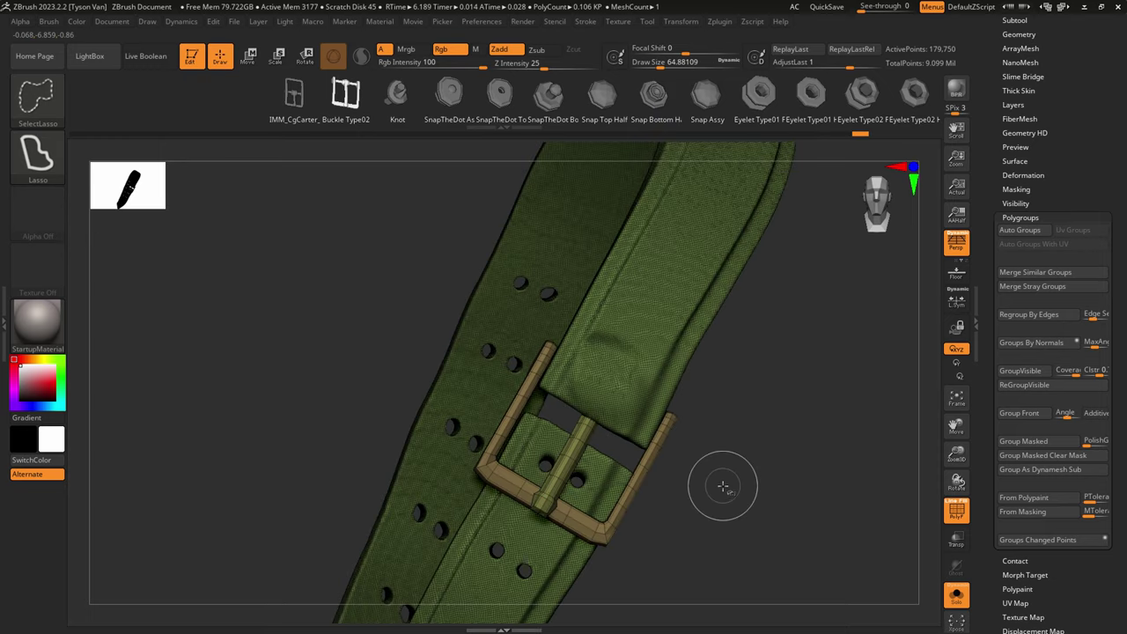
key(ctrl+z)
ctrl+drag(442, 64, 487, 65)
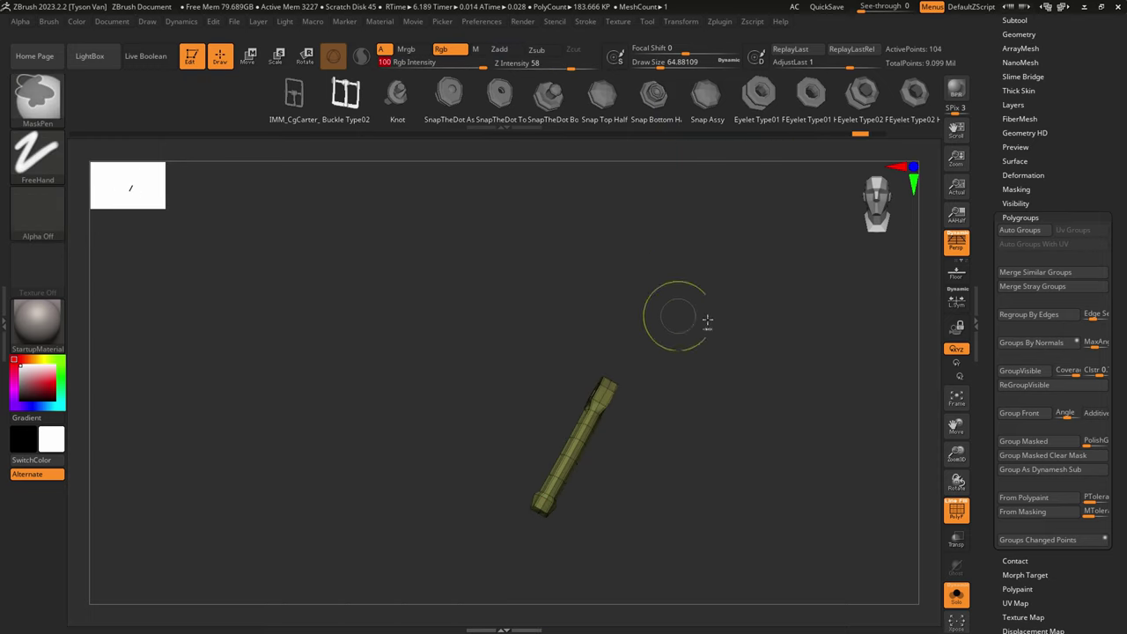
ctrl+drag(734, 317, 418, 576)
ctrl+shift+click(720, 528)
ctrl+click(709, 520)
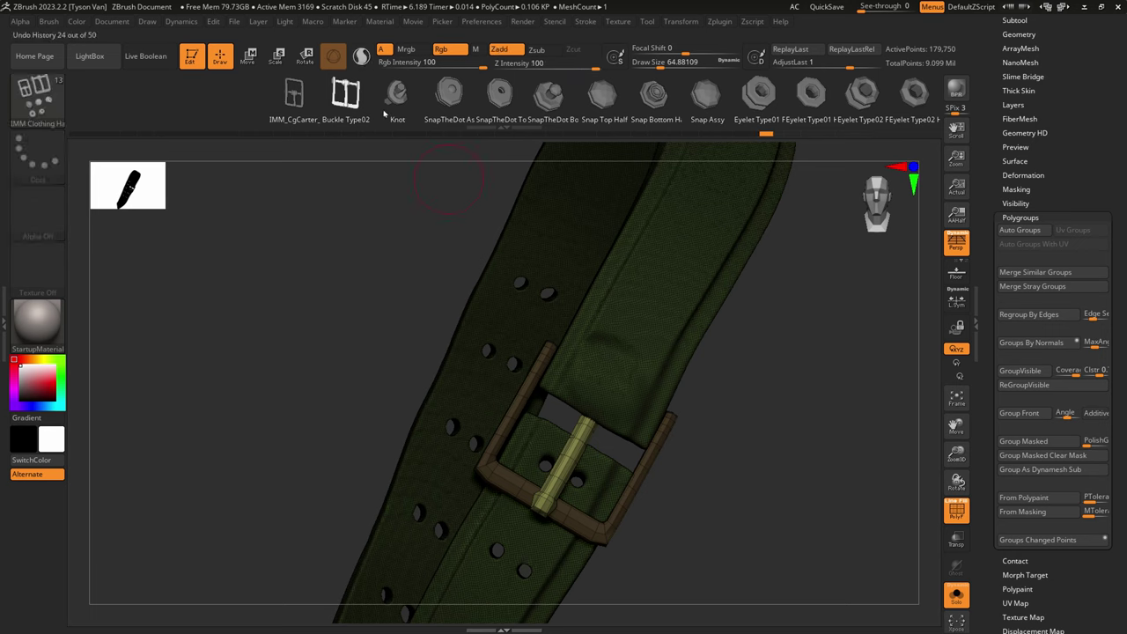
Step: Duplicate the buckle prong beside the original with the gizmo, clear the mask, and check the buckle on the figure
click(251, 56)
mouse_move(617, 405)
mouse_down()
mouse_move(597, 389)
mouse_move(632, 411)
mouse_up()
drag(585, 457, 587, 459)
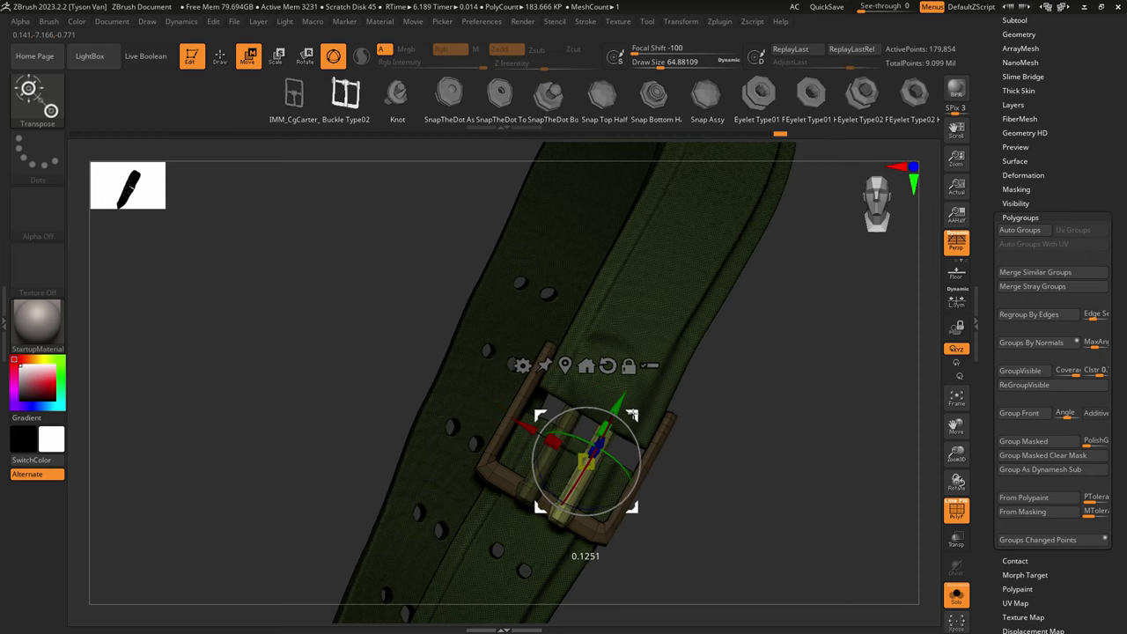
mouse_move(636, 403)
right_down()
mouse_move(532, 406)
mouse_move(637, 406)
right_up()
drag(627, 412, 632, 414)
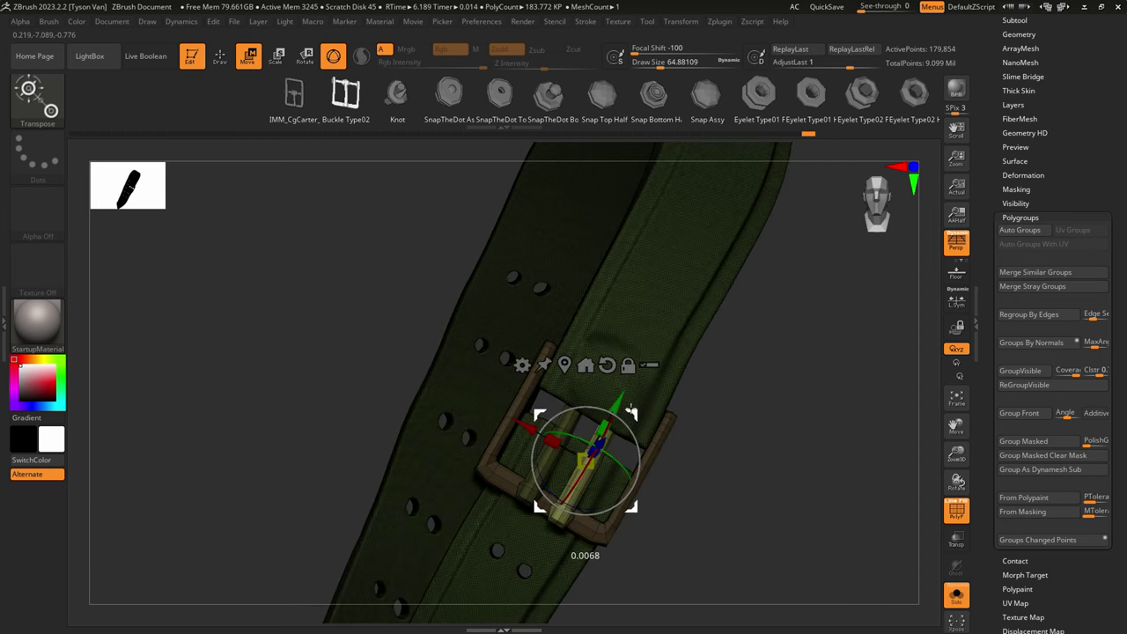
ctrl+drag(730, 465, 737, 468)
key(q)
mouse_move(624, 410)
right_down()
mouse_move(649, 400)
mouse_move(639, 413)
mouse_move(695, 434)
right_up()
right_drag(607, 507, 702, 531)
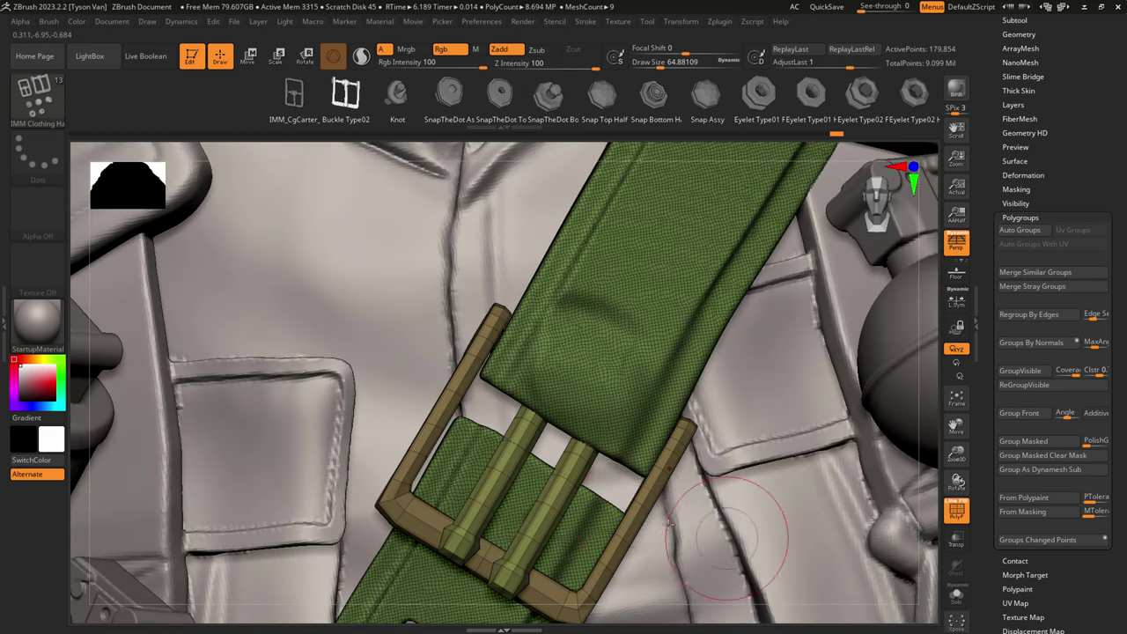
Step: Isolate the strap from the figure and buckle, then mask everything except the tip of its lower cut end
click(957, 596)
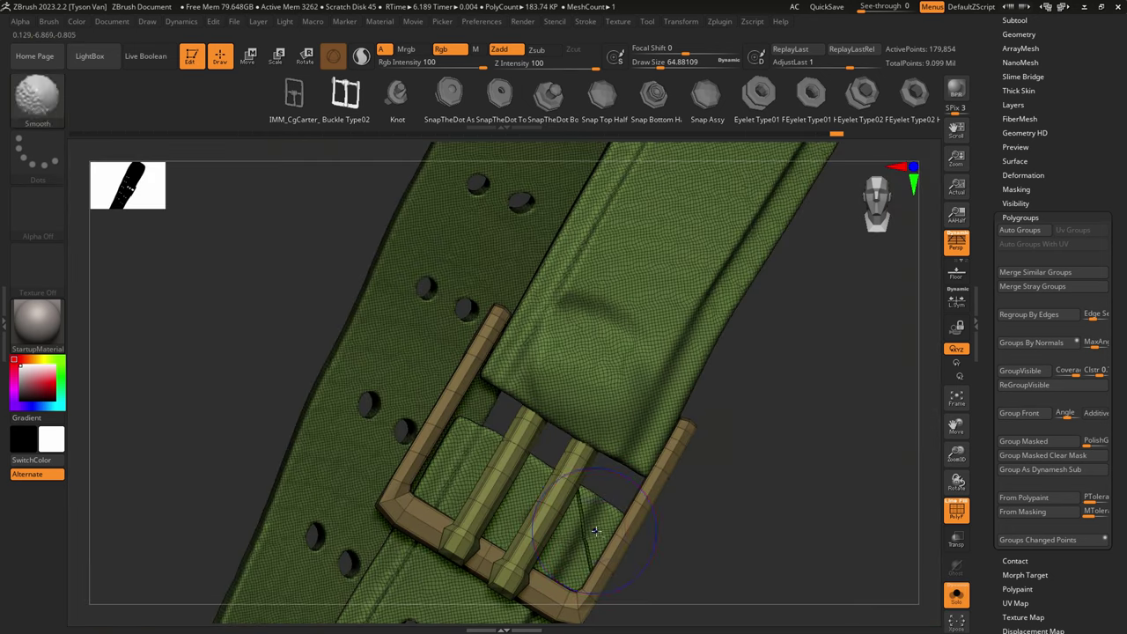
mouse_move(591, 533)
ctrl+right_down()
mouse_move(585, 517)
mouse_move(556, 509)
mouse_move(584, 551)
mouse_move(570, 521)
ctrl+right_up()
ctrl+shift+click(590, 519)
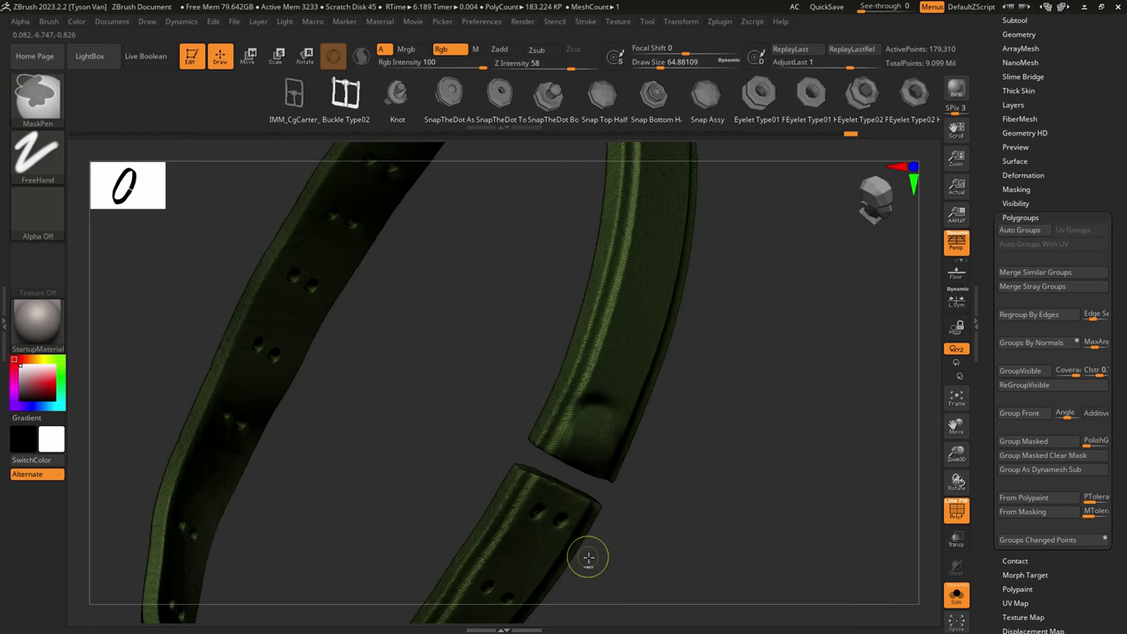
ctrl+click(38, 104)
ctrl+click(277, 160)
mouse_move(538, 480)
right_down()
mouse_move(576, 508)
mouse_move(554, 534)
right_up()
mouse_move(544, 536)
ctrl+mouse_down()
mouse_move(501, 459)
mouse_move(563, 481)
mouse_move(580, 508)
ctrl+mouse_up()
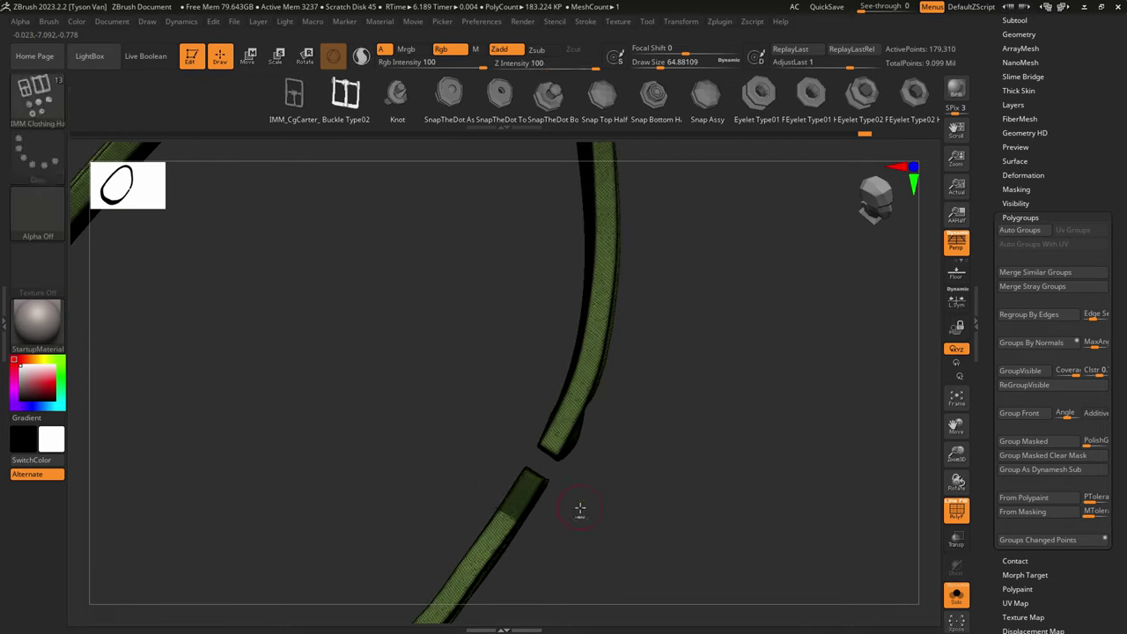
ctrl+click(626, 512)
Step: Move the unmasked strap tip outward and up so it overlaps the upper end, then show the buckle again
click(247, 56)
drag(569, 429, 633, 382)
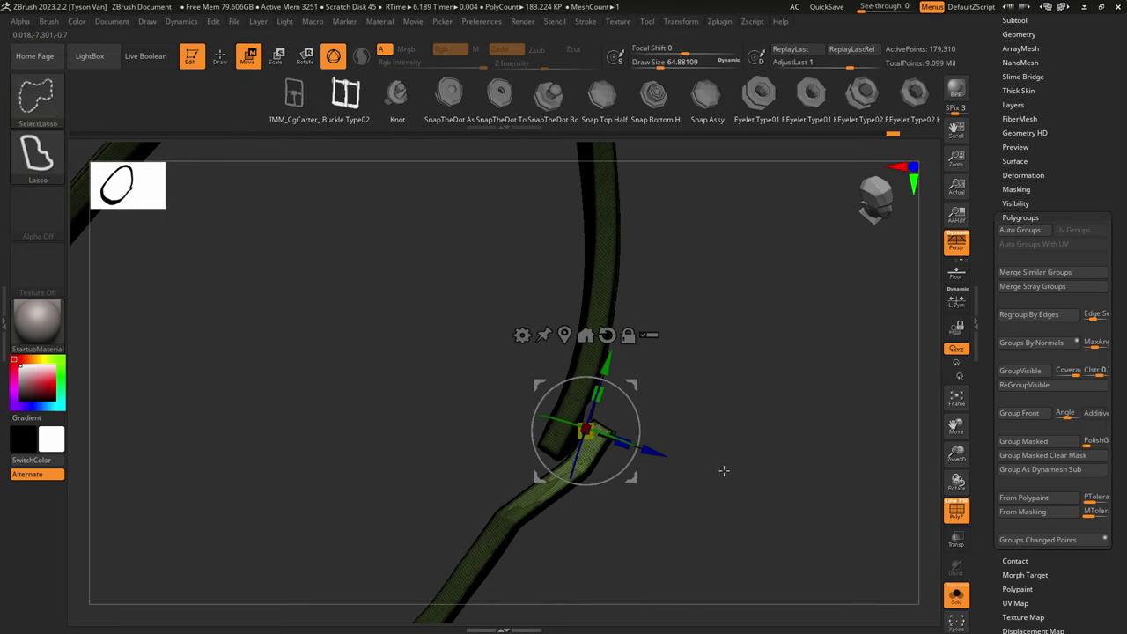
ctrl+shift+click(733, 454)
key(q)
drag(721, 455, 663, 391)
Step: Move the TPose1_Thompson_010 strap subtool to the end of the subtool list
drag(1076, 86, 1075, 187)
click(1016, 219)
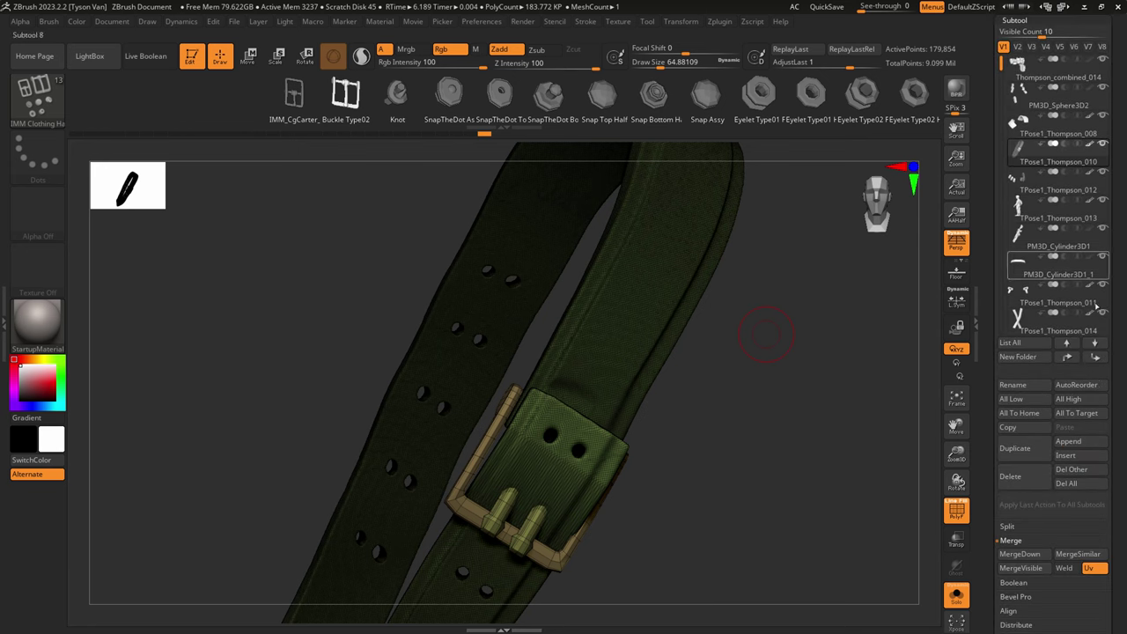
click(1096, 357)
shift+click(1096, 357)
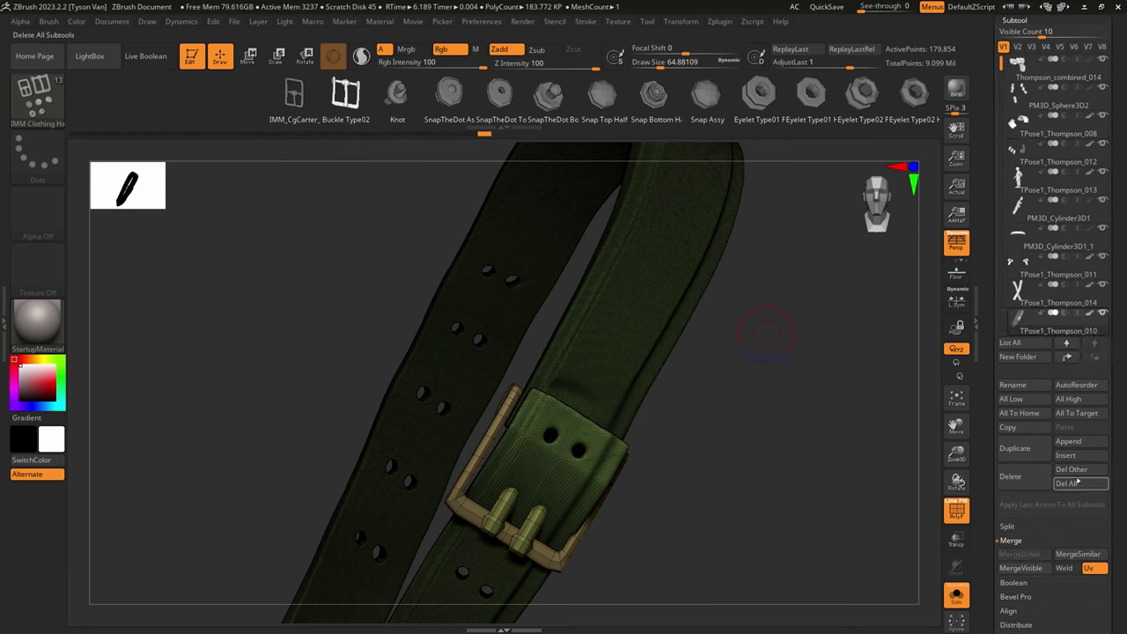
Step: Isolate the buckle frame group and open the subtool split options
ctrl+shift+click(561, 558)
click(1006, 525)
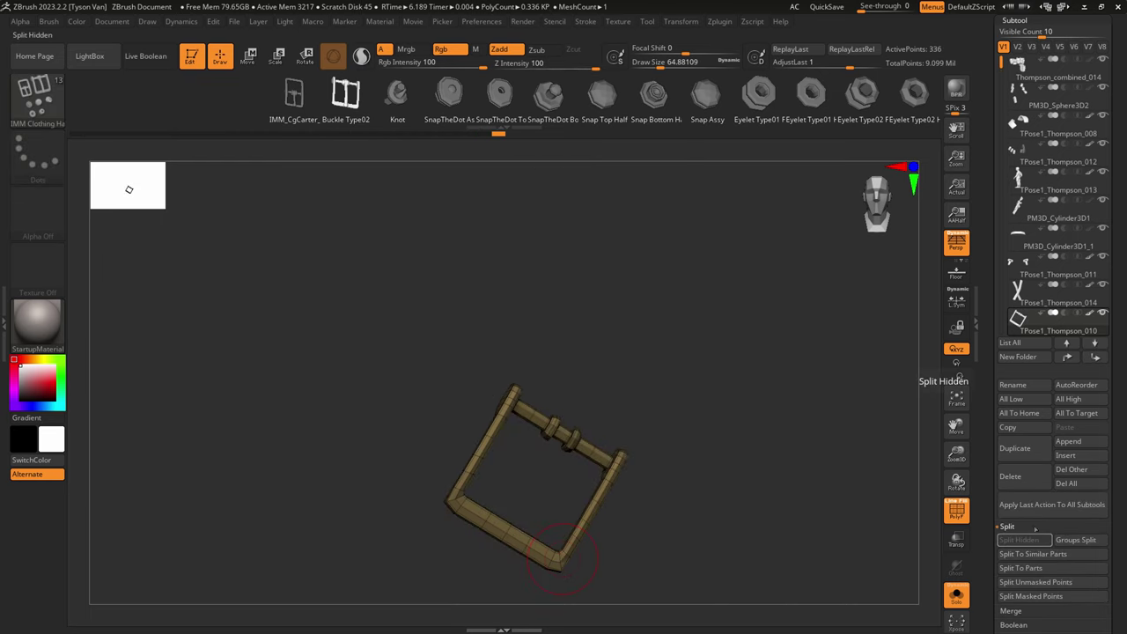
Step: Isolate the strap in TPose1_Thompson_015 and split the hidden buckle prongs off into their own subtool
mouse_move(1050, 304)
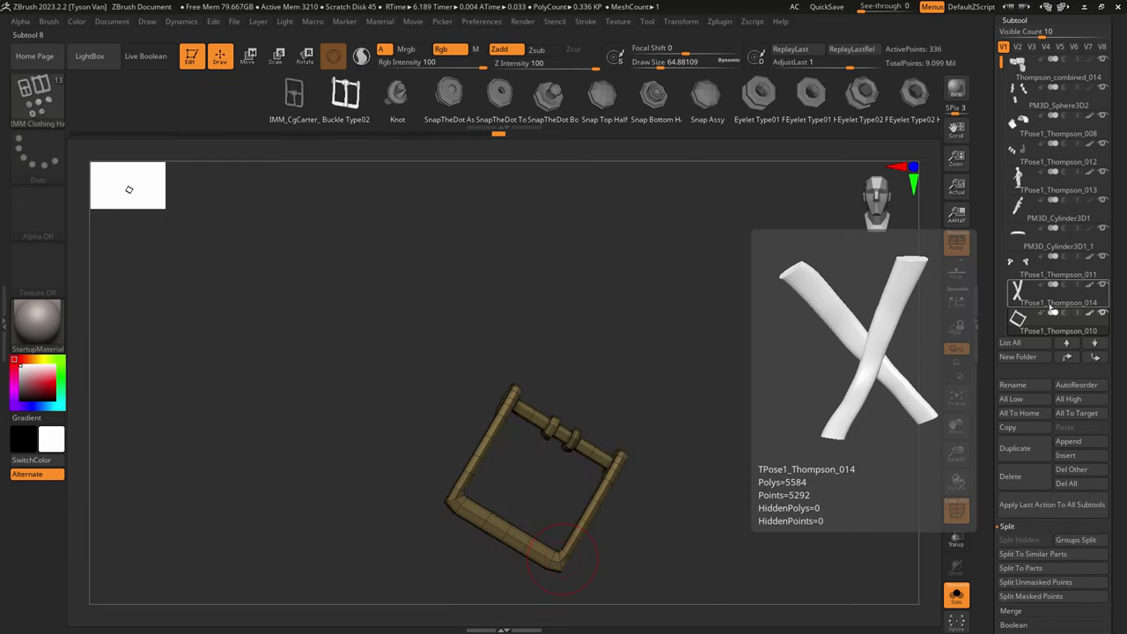
drag(1001, 64, 1004, 100)
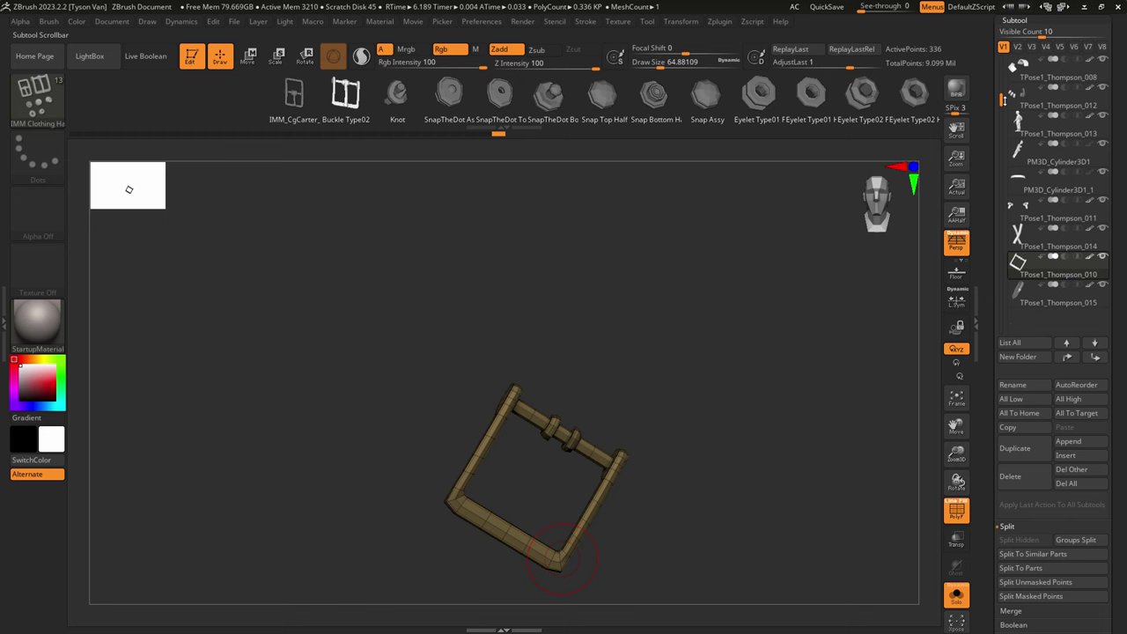
click(1053, 304)
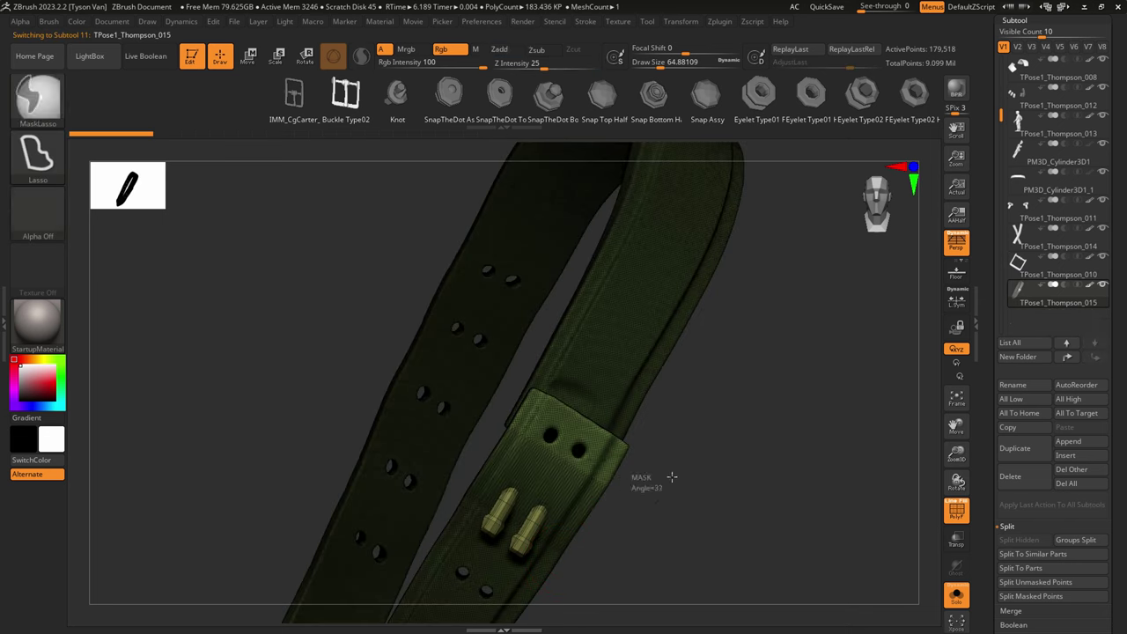
ctrl+drag(671, 476, 664, 479)
ctrl+shift+click(606, 482)
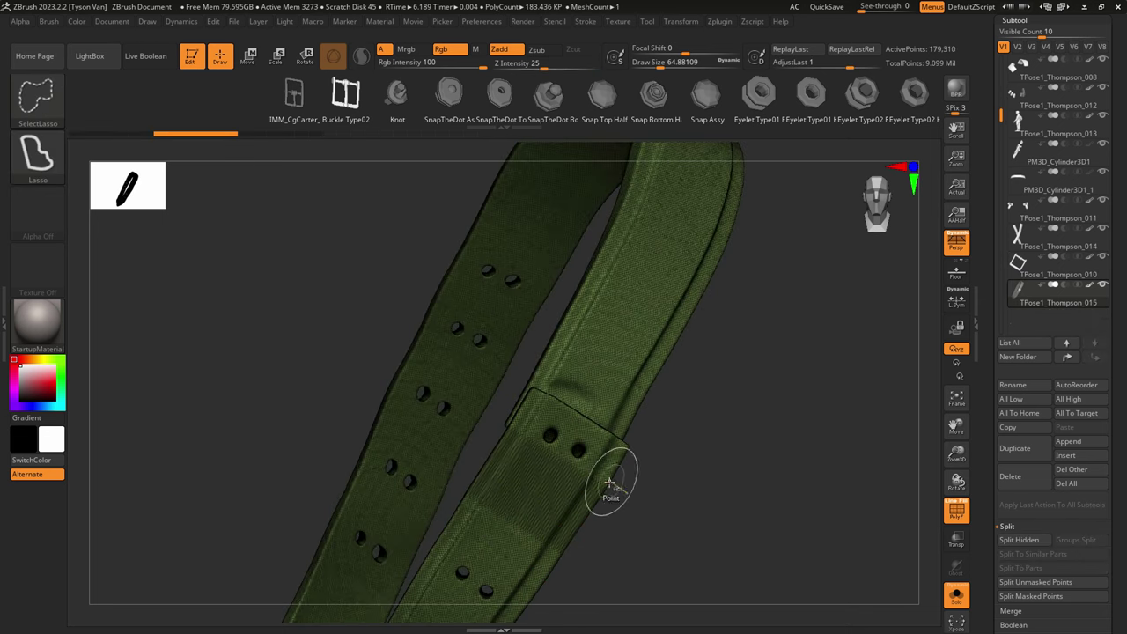
click(1018, 539)
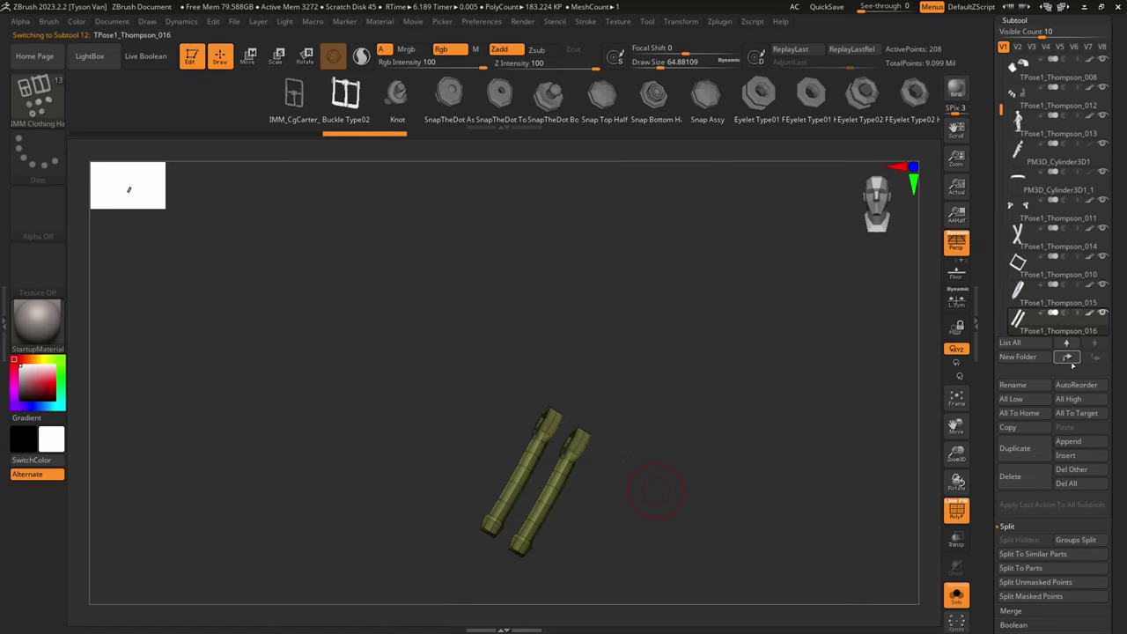
Step: Reorder the prongs subtool directly below the buckle frame TPose1_Thompson_010 and merge it down into the frame
click(1070, 362)
click(1052, 269)
click(1014, 609)
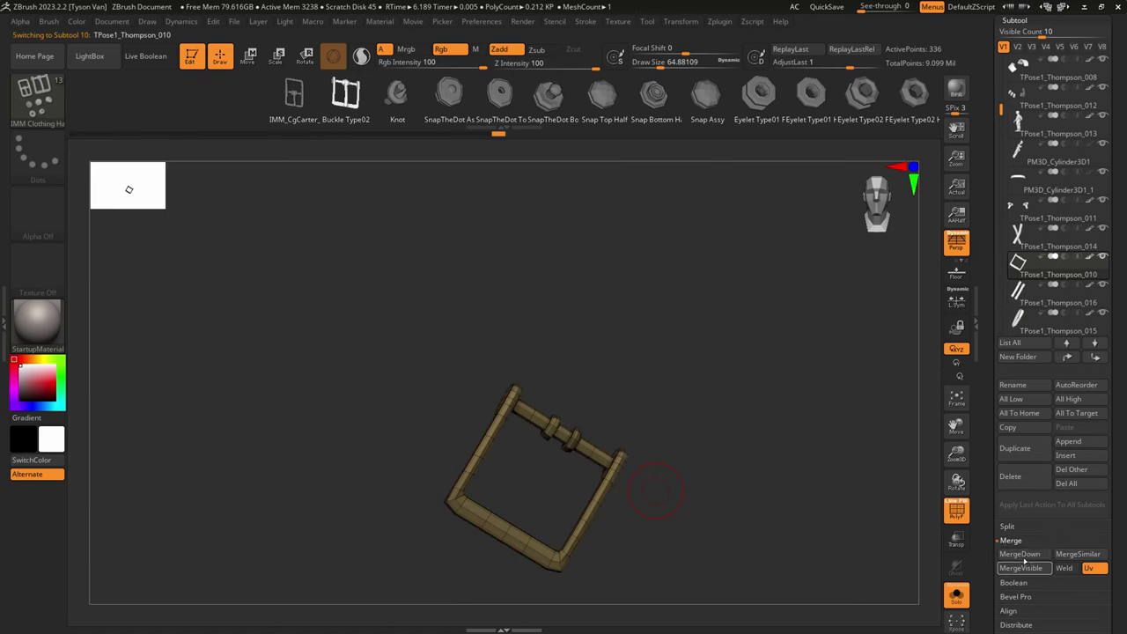
click(1018, 553)
click(919, 573)
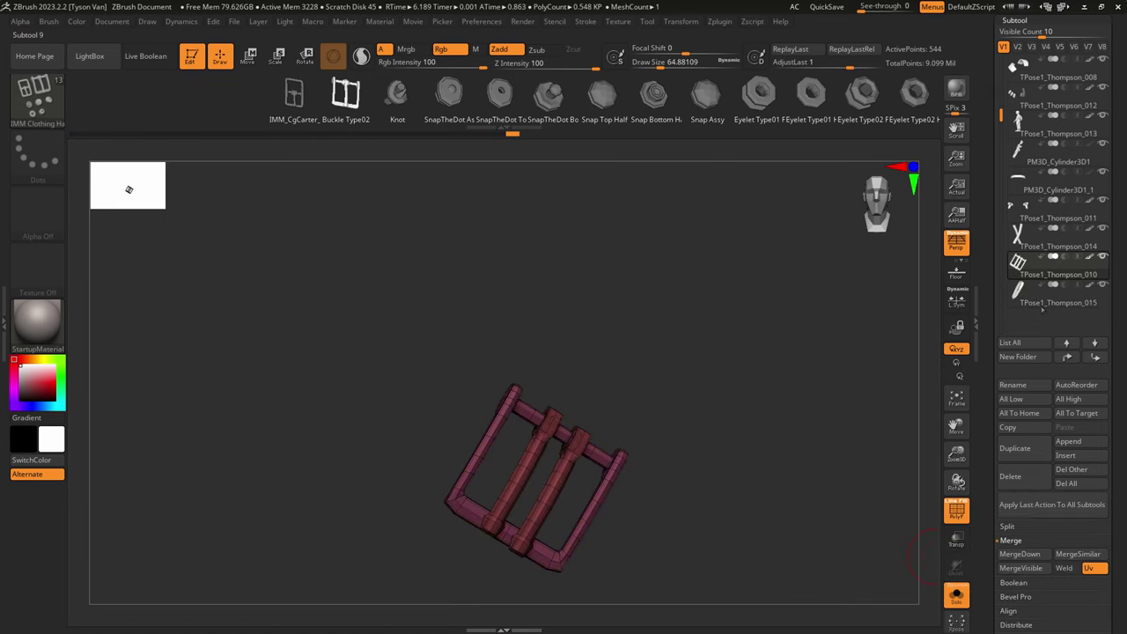
Step: Mask the strap subtool TPose1_Thompson_015 so that only the tip of its overlapping end stays unmasked
click(1040, 303)
mouse_move(611, 473)
mouse_down()
mouse_move(646, 533)
mouse_move(632, 475)
mouse_up()
ctrl+drag(659, 408, 596, 402)
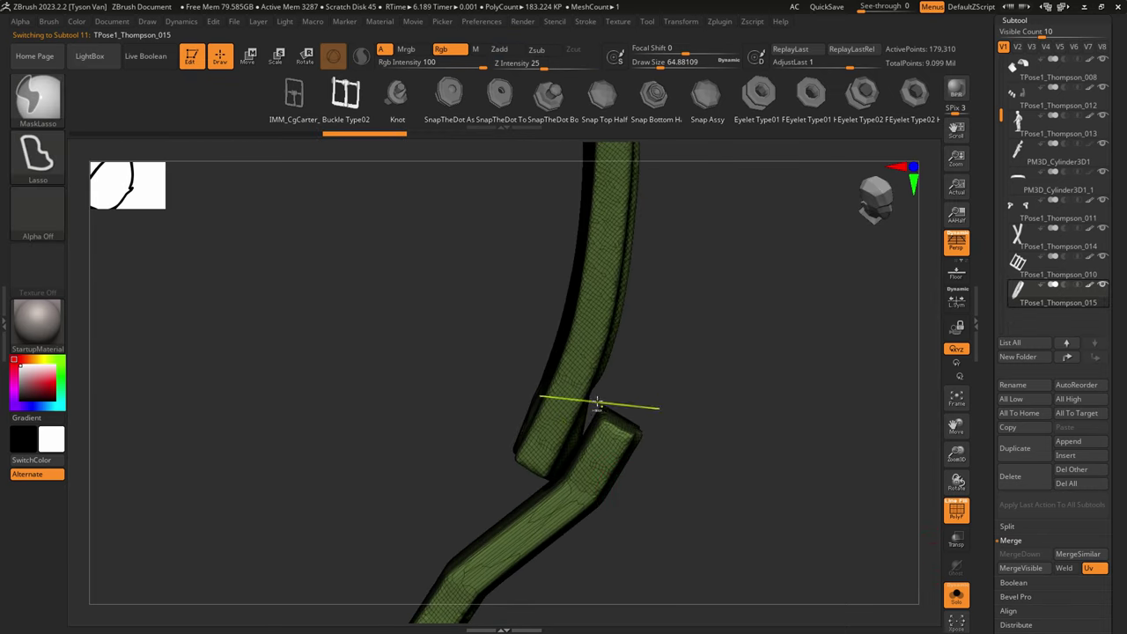
mouse_move(680, 414)
ctrl+mouse_down()
mouse_move(651, 478)
mouse_move(609, 429)
mouse_move(611, 390)
mouse_move(664, 463)
ctrl+mouse_up()
ctrl+click(667, 462)
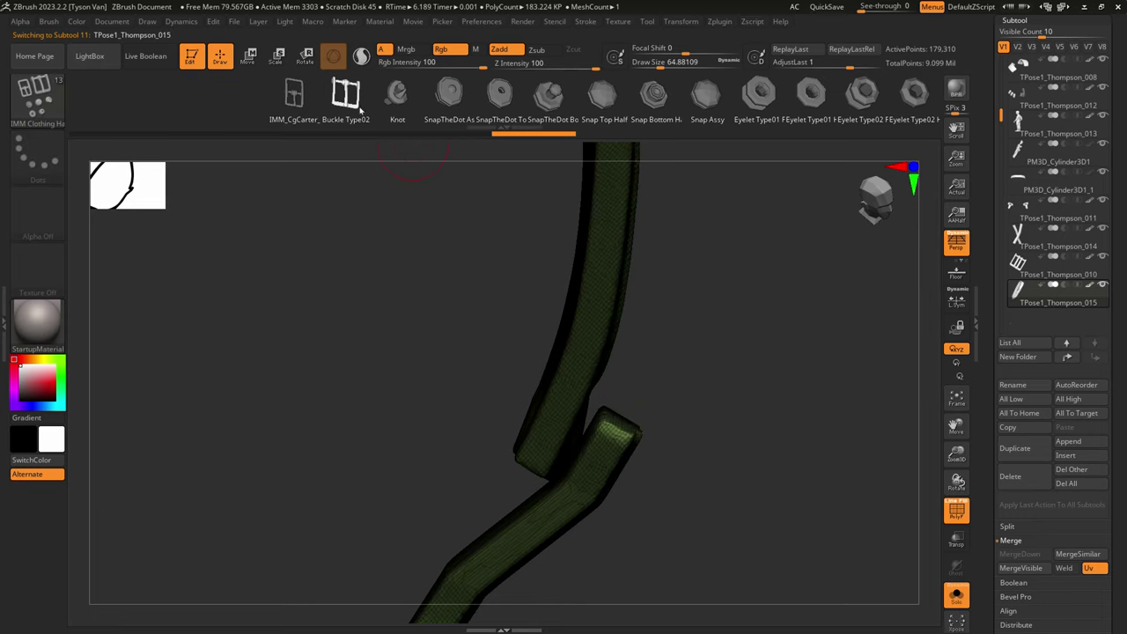
Step: Move the unmasked strap tip upward with the gizmo to extend the overlapping end along the strap
click(250, 56)
drag(639, 377, 686, 156)
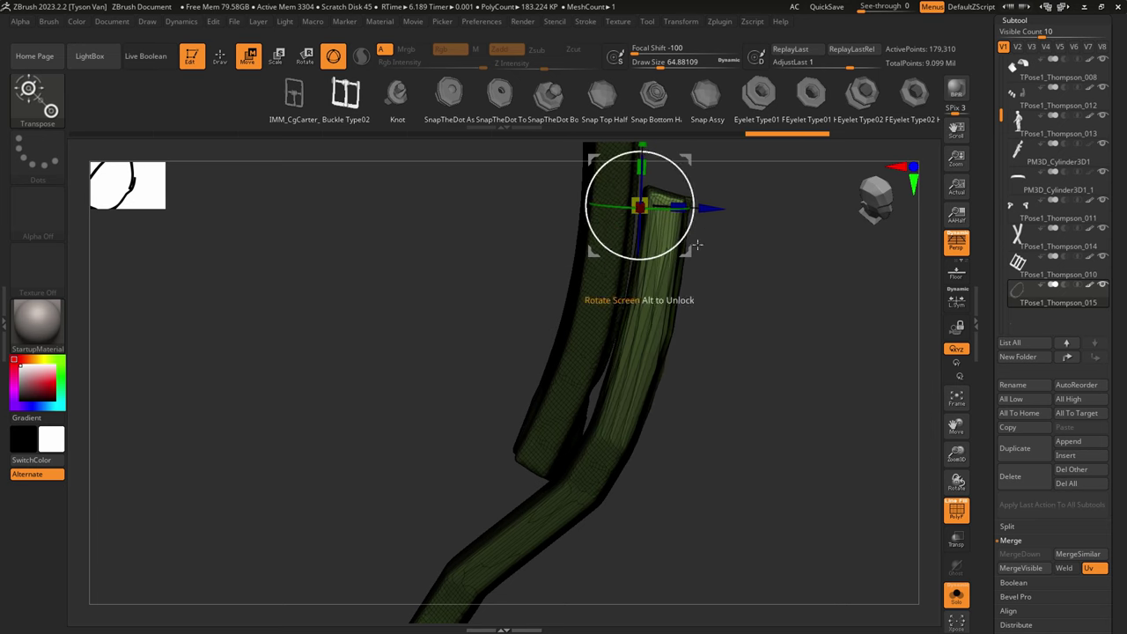
right_drag(685, 317, 590, 322)
ctrl+drag(734, 393, 749, 408)
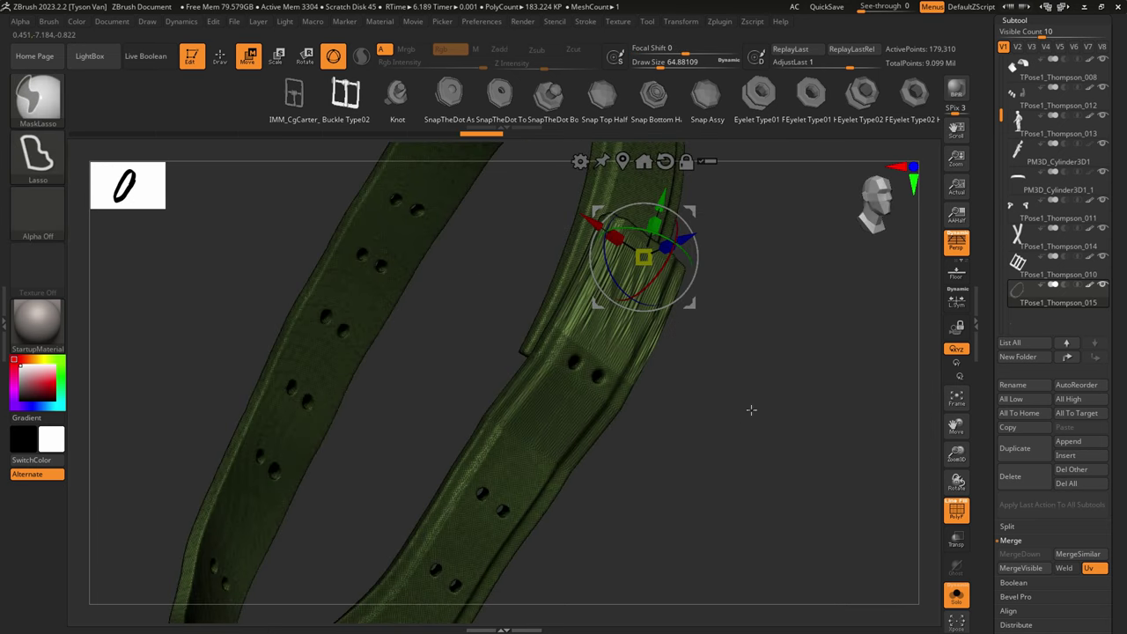
right_drag(749, 408, 667, 414)
key(ctrl+z)
drag(691, 213, 684, 209)
Step: Clear the mask and DynaMesh the extended strap, with the polyframe display turned off
ctrl+drag(722, 364, 740, 379)
key(q)
ctrl+drag(698, 324, 718, 343)
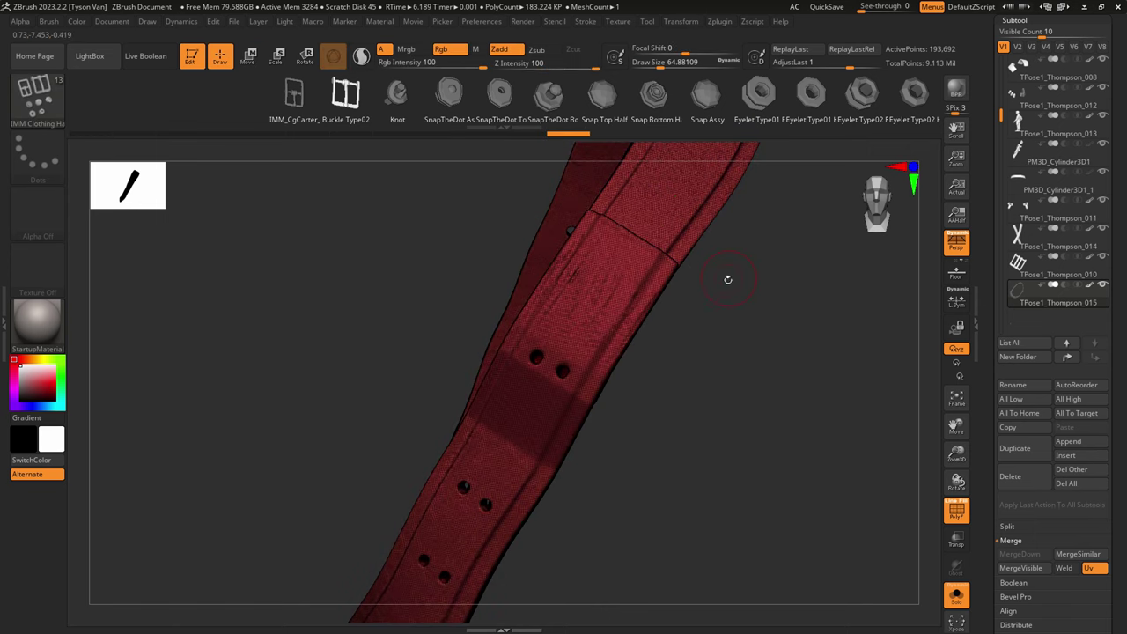
right_drag(626, 284, 582, 301)
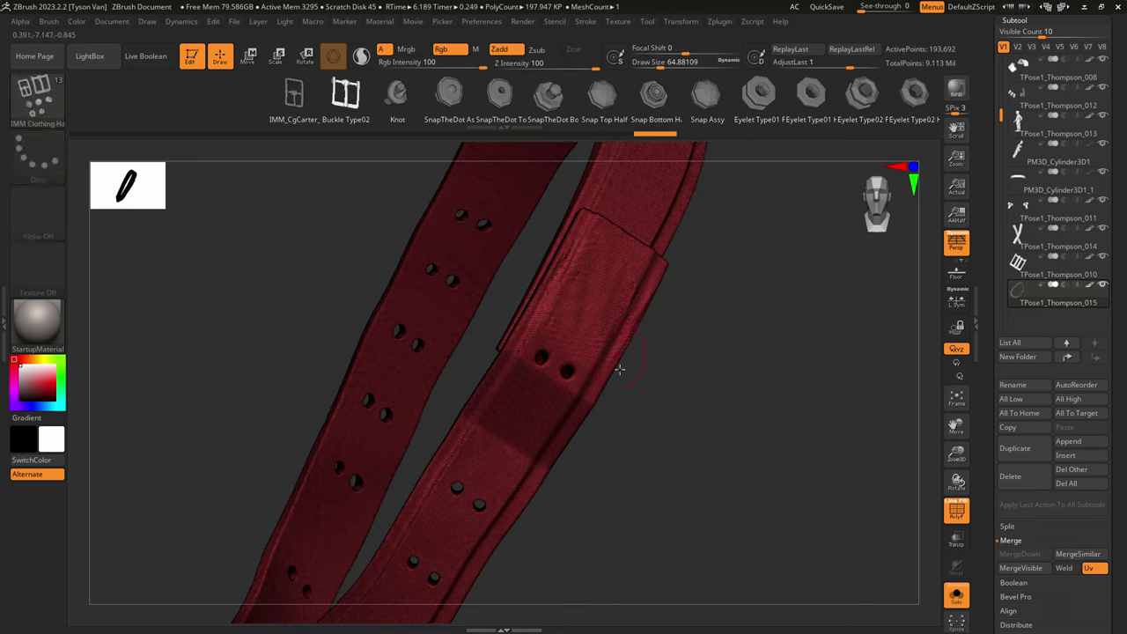
key(shift+f)
alt+right_drag(607, 304, 597, 392)
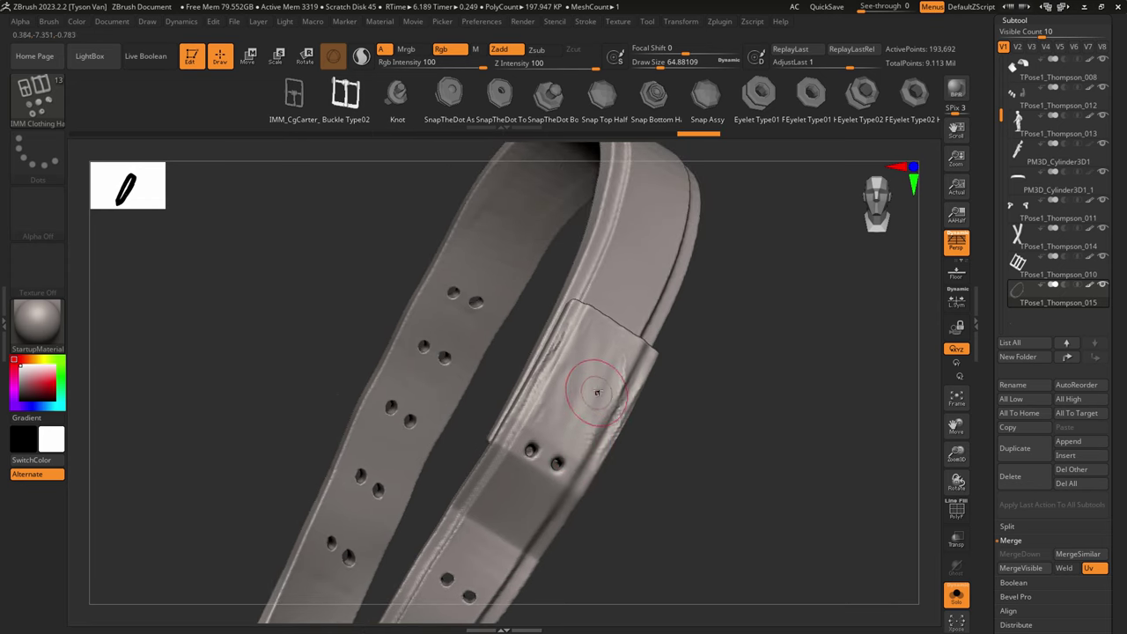
Step: Try to pull the strap's straight tip into a rounded end with Move Topological and smooth its surface
click(58, 105)
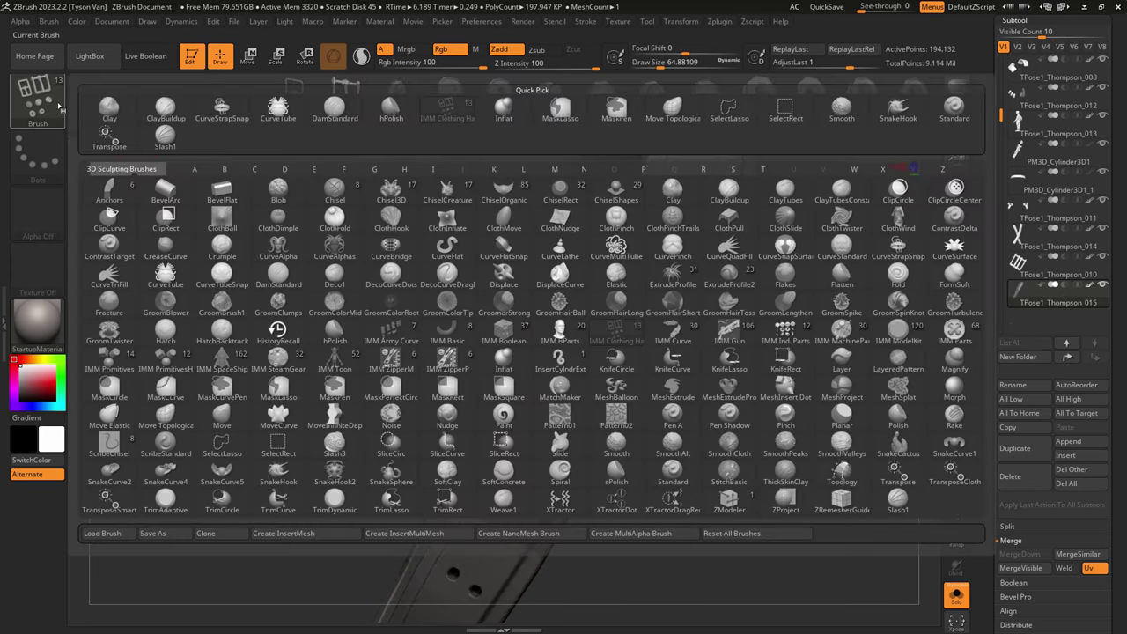
click(672, 114)
key(ctrl+z)
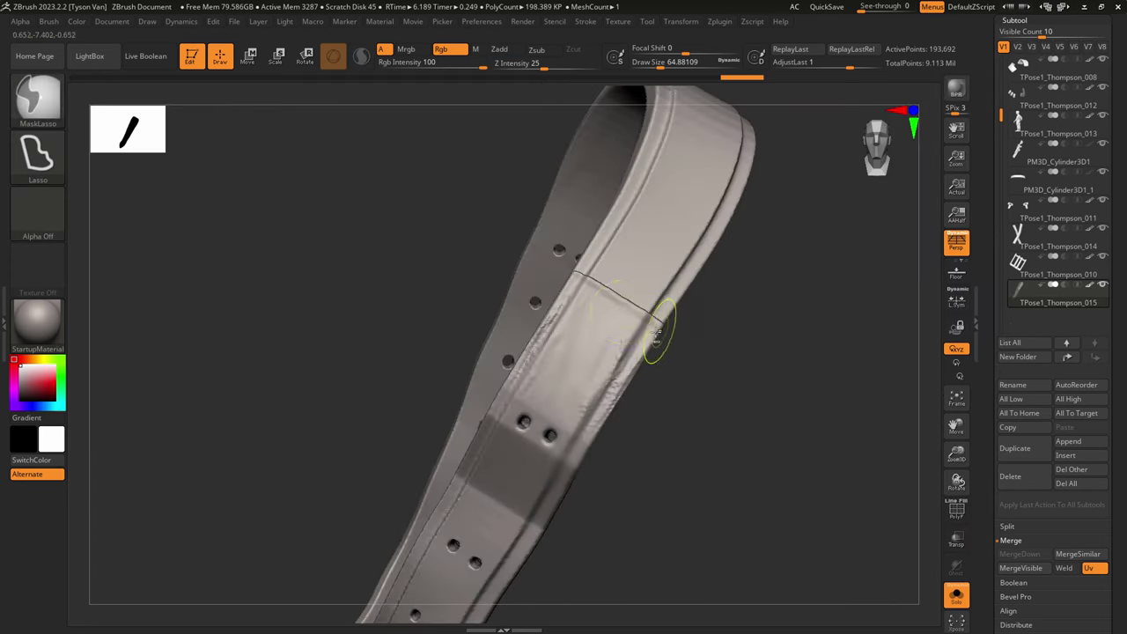
key(s)
drag(617, 308, 626, 298)
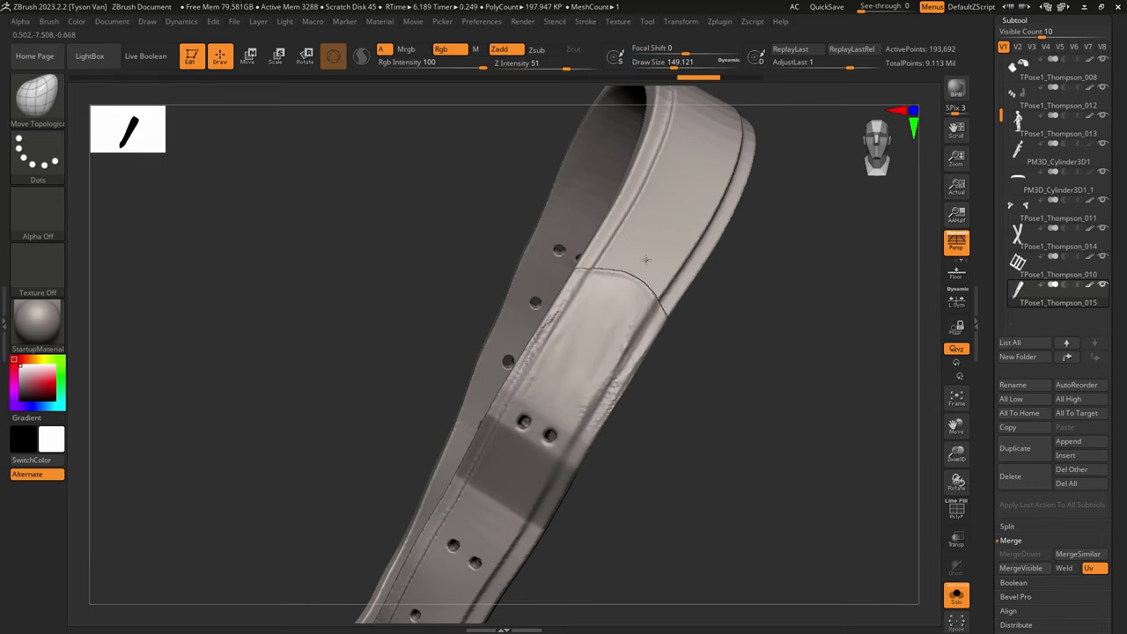
key(shift)
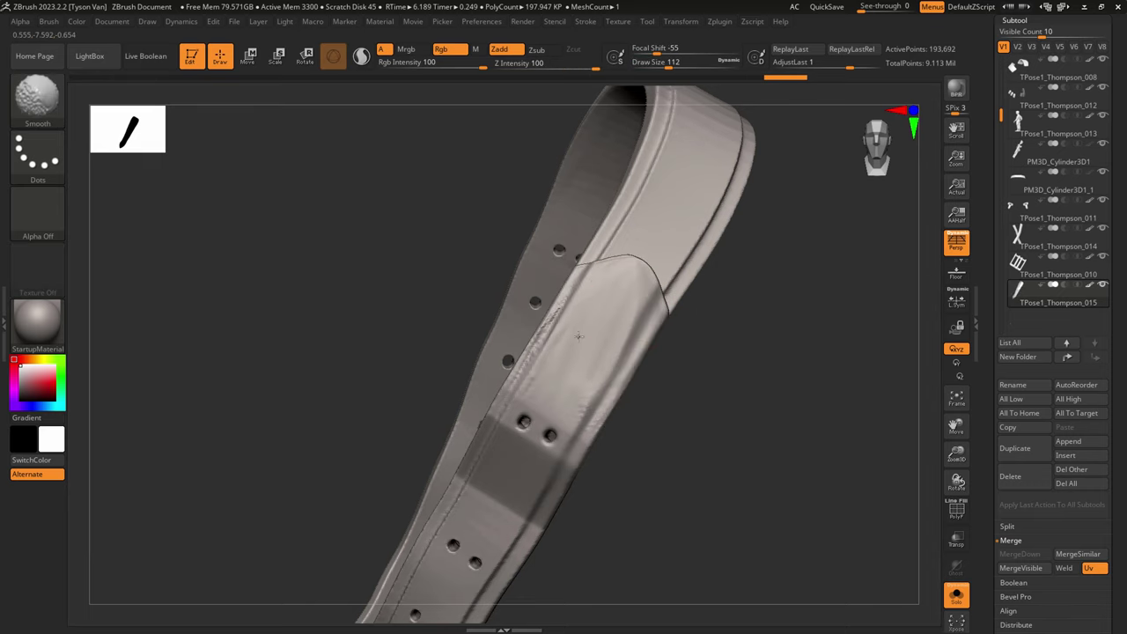
shift+drag(616, 306, 629, 272)
key(s)
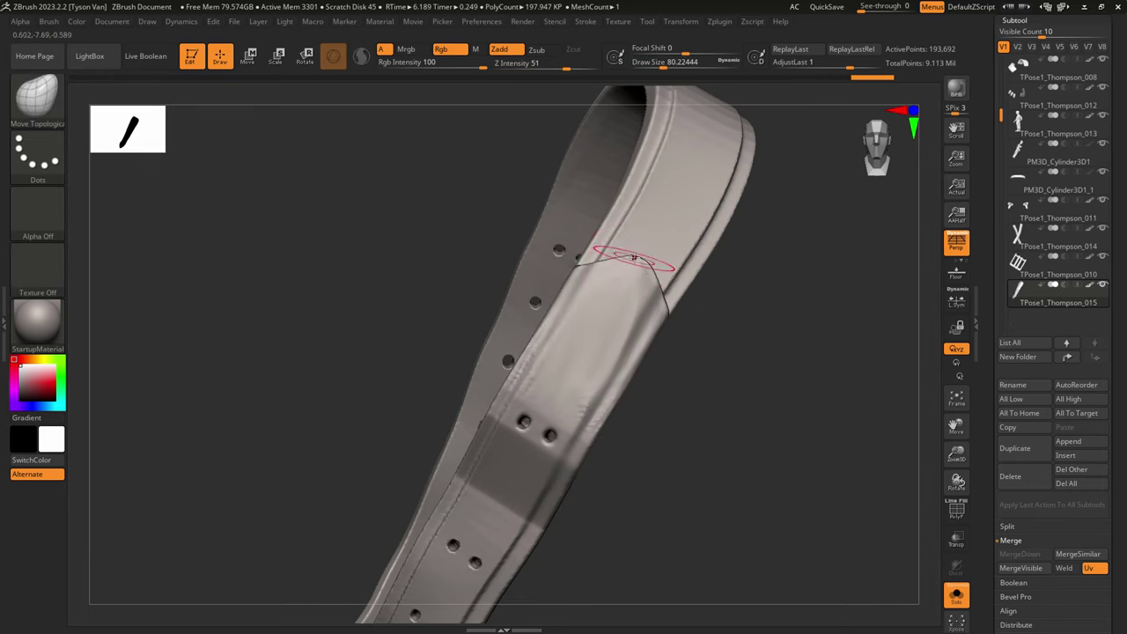
key(ctrl)
key(ctrl)
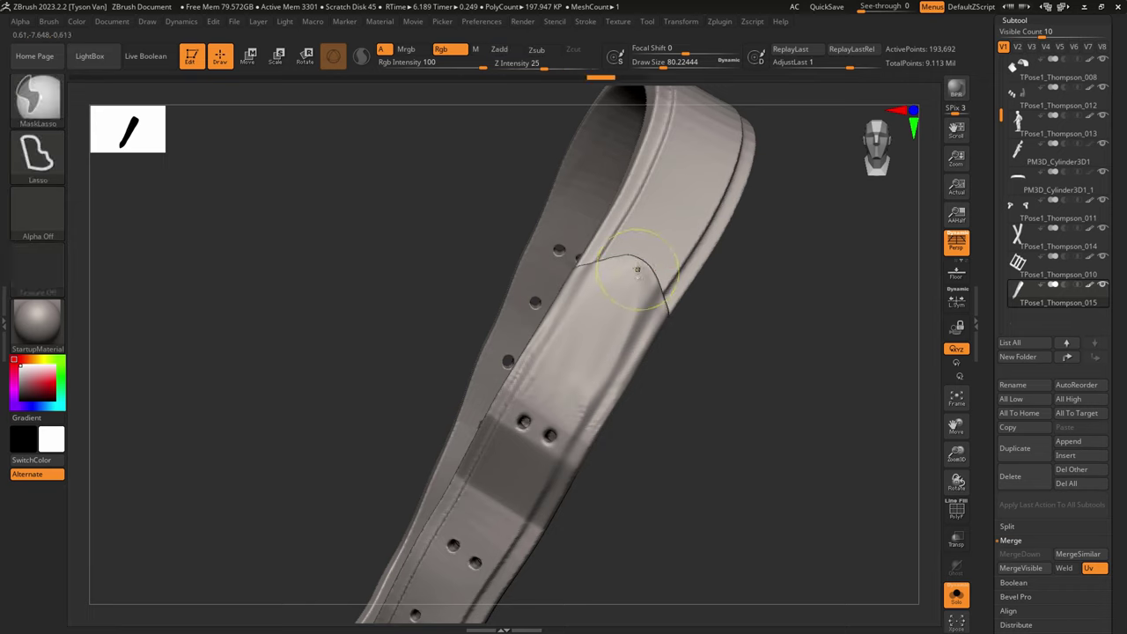
Step: Undo the rounding and smoothing strokes on the strap's tip
key(ctrl+z)
key(ctrl+z)
key(ctrl+z)
key(ctrl+z)
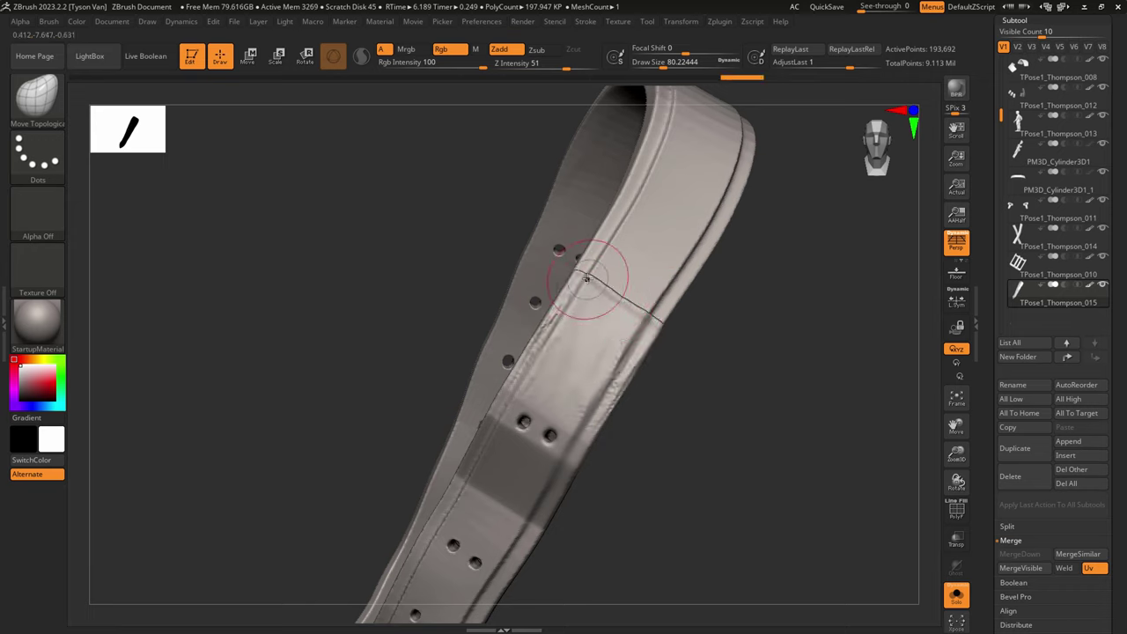
Step: Carve a seam across the strap's tip and along its edge with DamStandard at intensity 64 and draw size about 22
key(b)
key(d)
key(s)
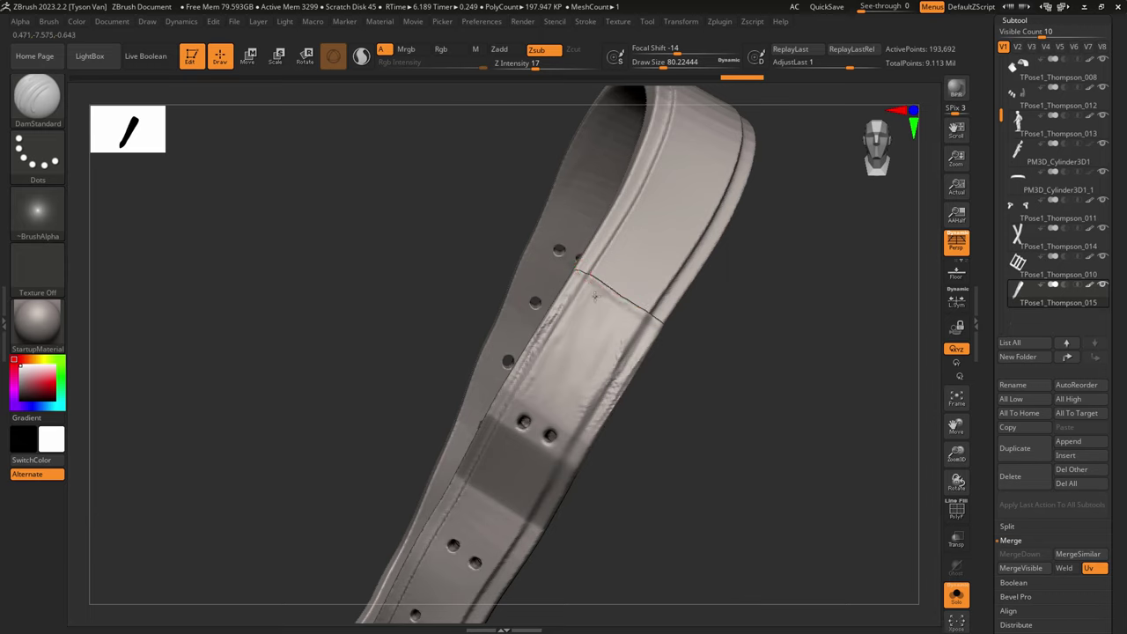
drag(593, 295, 581, 297)
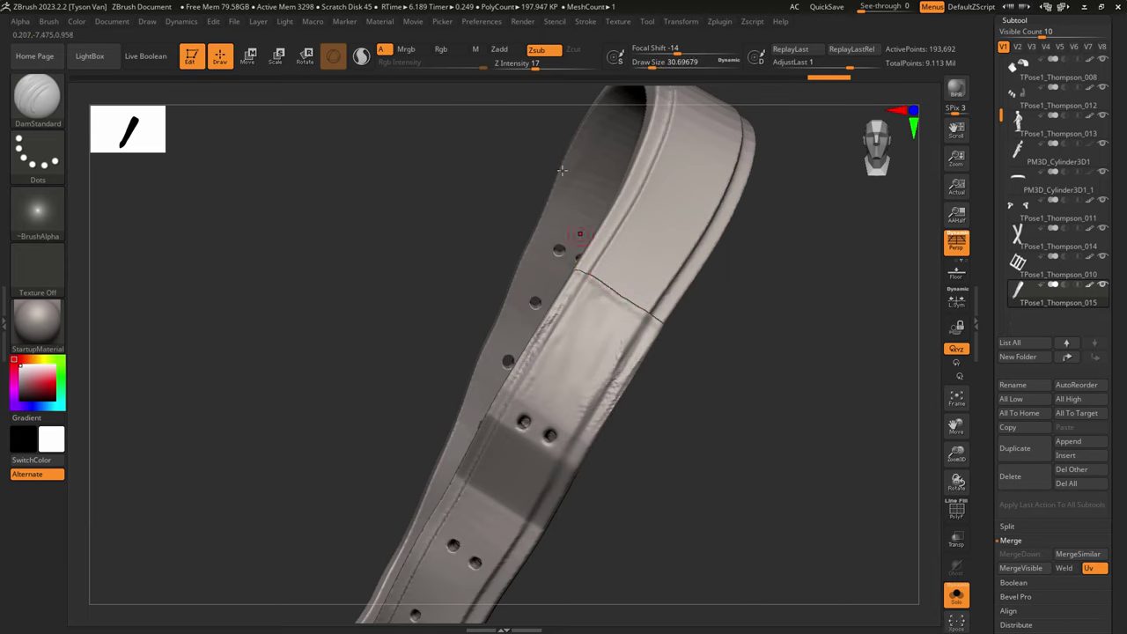
drag(574, 78, 578, 78)
drag(575, 287, 660, 342)
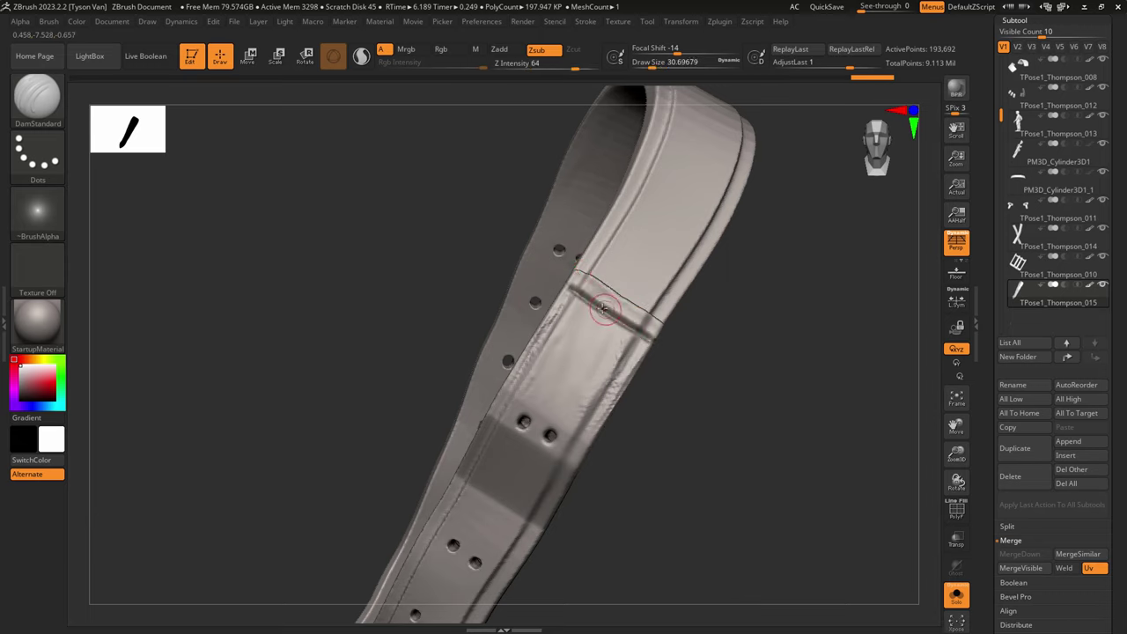
key(ctrl+z)
key(s)
drag(593, 302, 589, 302)
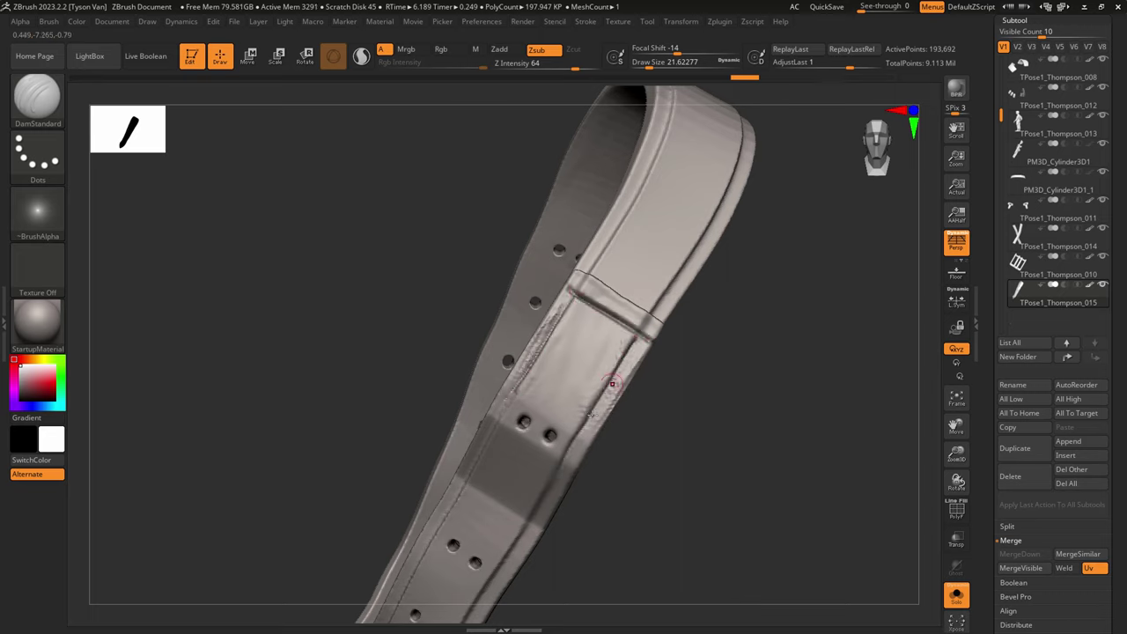
drag(642, 359, 628, 406)
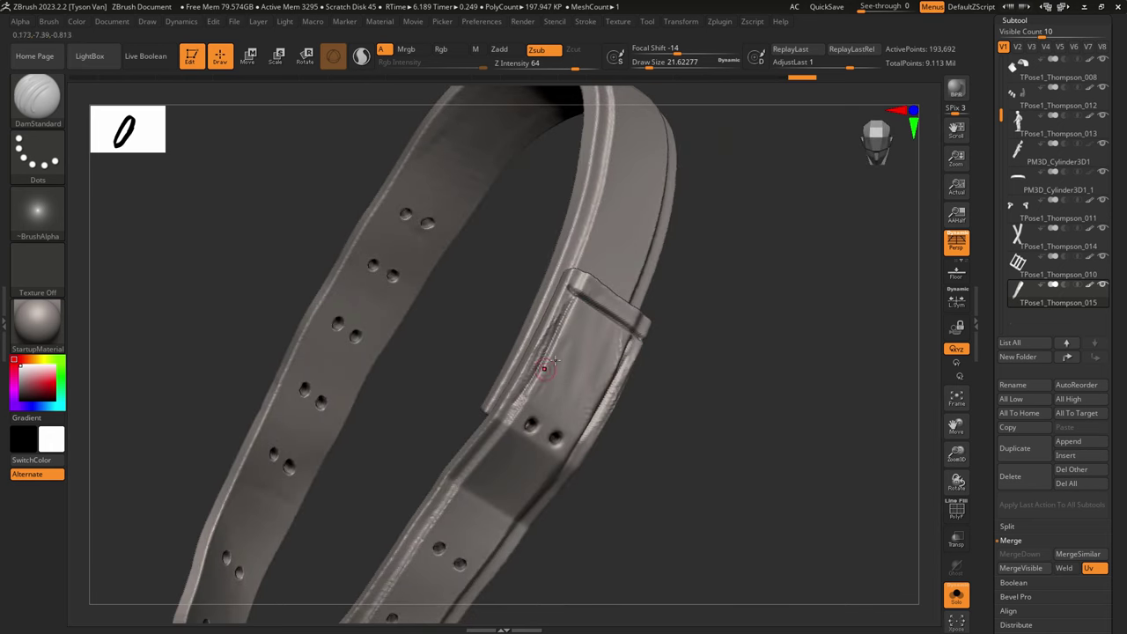
key(f)
Step: Turn off Solo to show the whole figure and shape the extended strap end with SnakeHook at draw size about 167
click(956, 595)
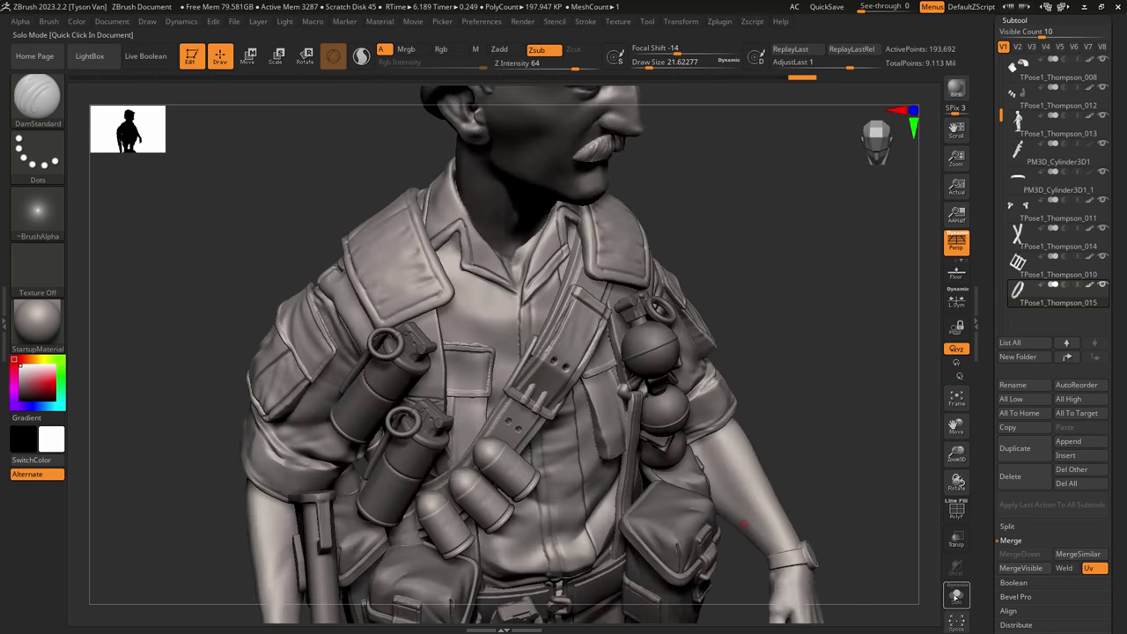
drag(840, 579, 685, 528)
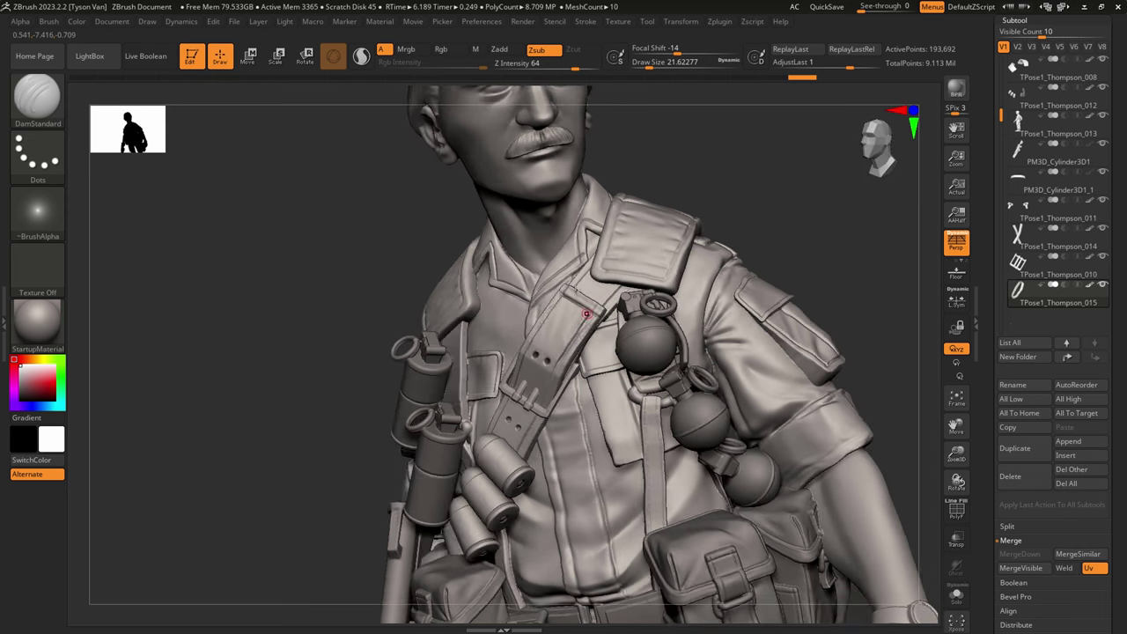
right_drag(607, 387, 572, 431)
mouse_move(574, 326)
ctrl+right_down()
mouse_move(604, 405)
mouse_move(616, 326)
mouse_move(630, 322)
ctrl+right_up()
key(b)
key(s)
key(h)
key(s)
drag(554, 329, 581, 327)
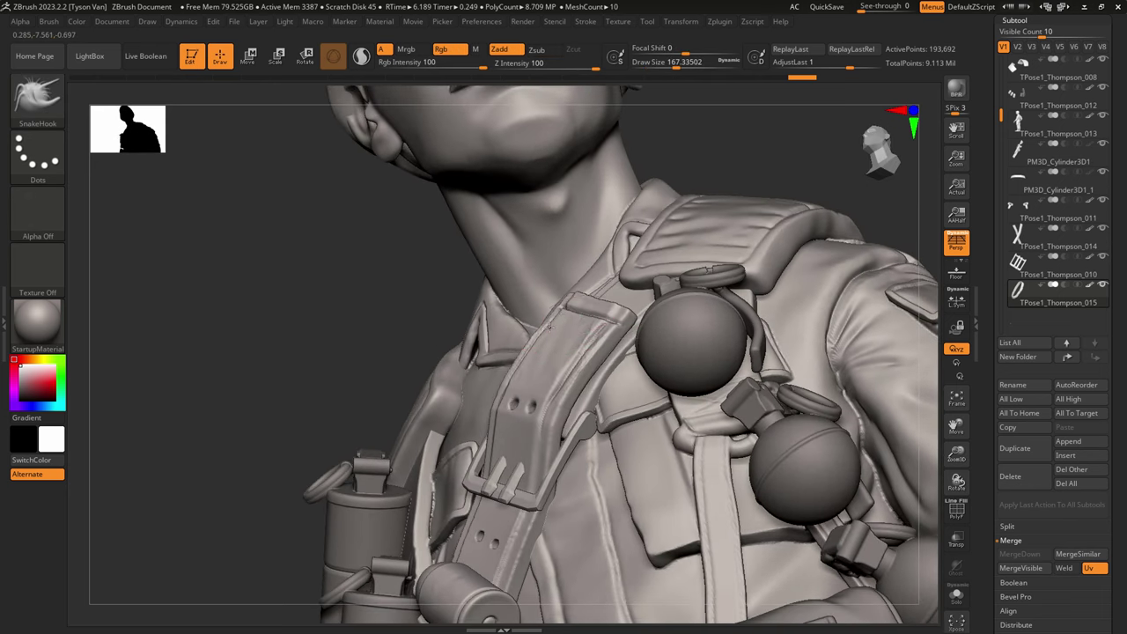
Step: Adjust the strap's fit across the chest around the buckle from several angles with SnakeHook at draw size about 212
right_drag(600, 330, 645, 407)
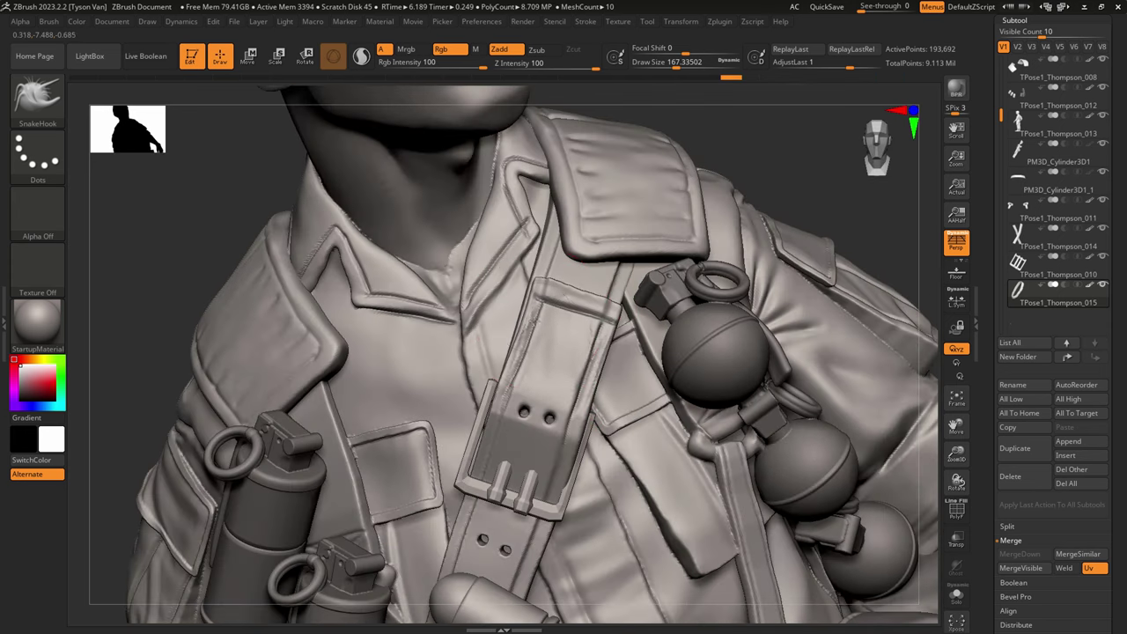
key(shift)
right_drag(606, 339, 659, 416)
right_drag(632, 362, 672, 326)
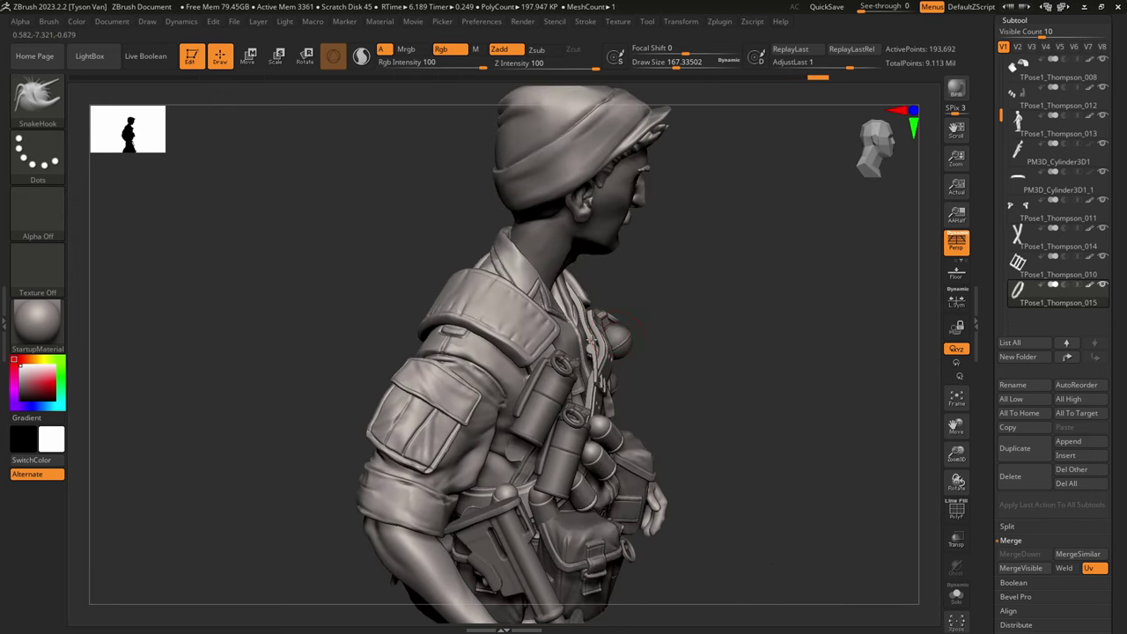
right_drag(591, 341, 522, 363)
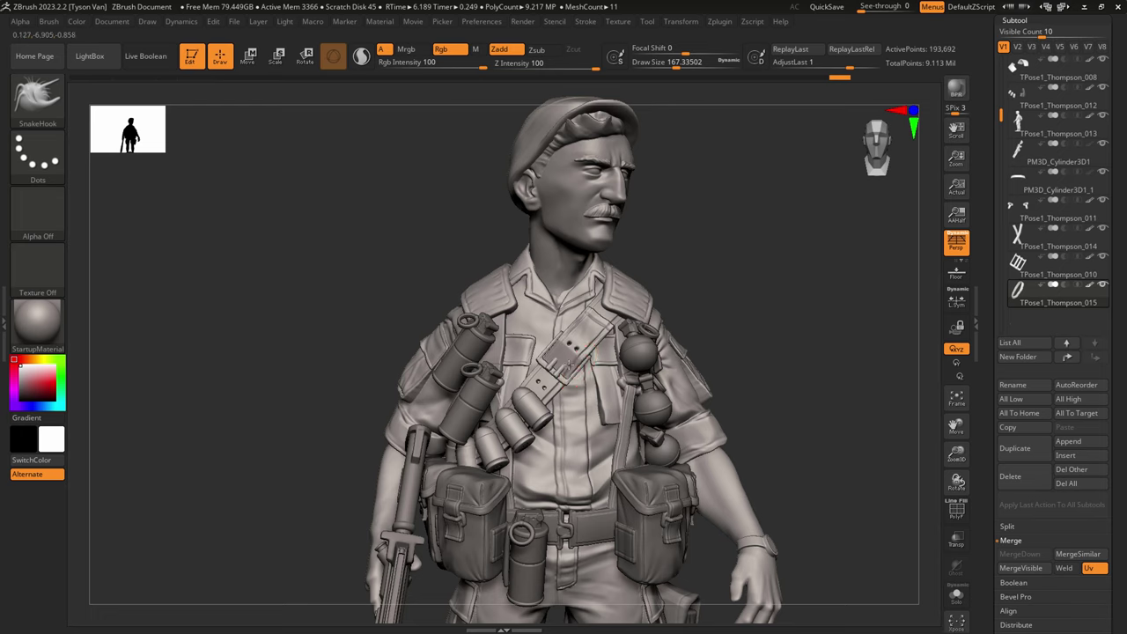
drag(534, 389, 539, 390)
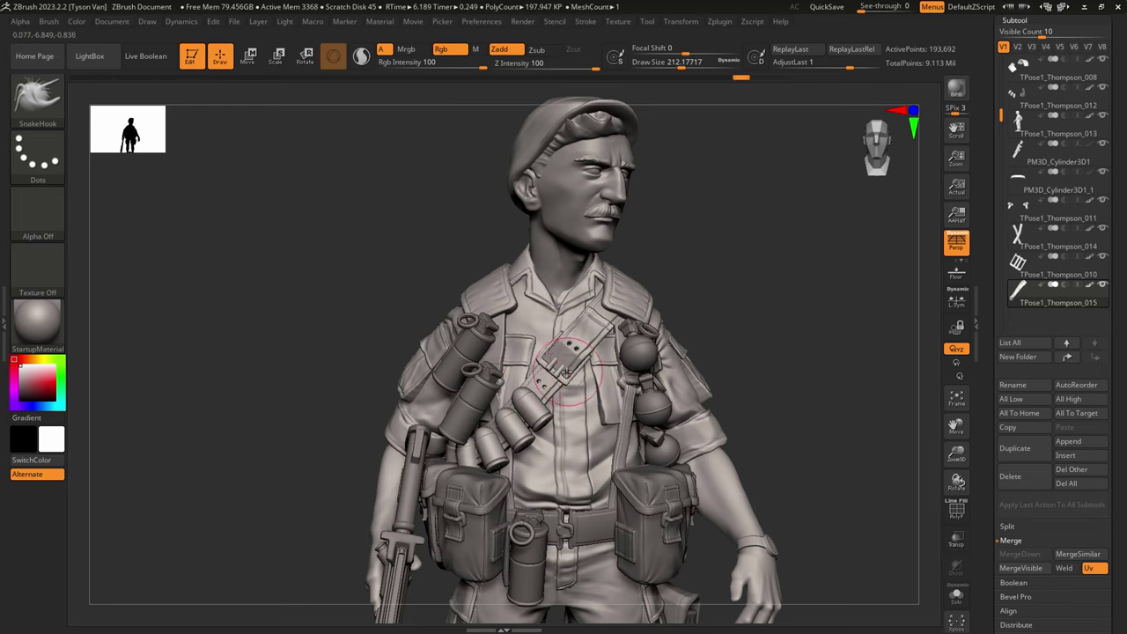
right_drag(565, 348, 577, 344)
mouse_move(574, 336)
mouse_down()
mouse_move(578, 323)
mouse_move(607, 321)
mouse_move(596, 318)
mouse_up()
key(s)
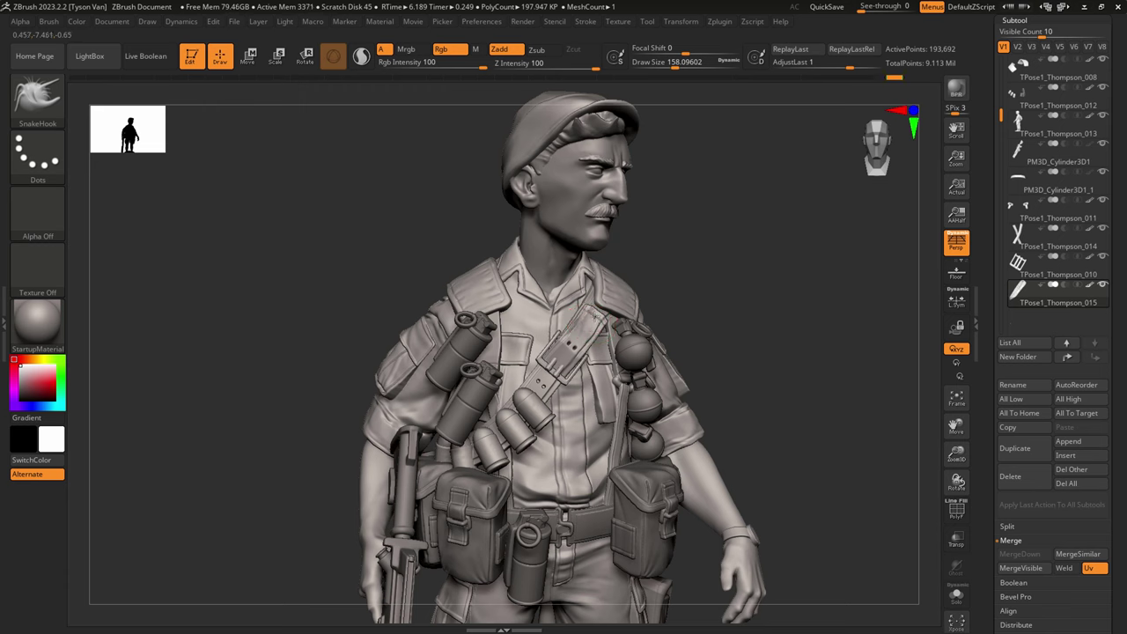
Step: Nudge the strap's upper end on the chest with SnakeHook at draw size about 172
right_drag(596, 316, 532, 321)
key(s)
drag(589, 326, 605, 323)
right_drag(606, 323, 583, 325)
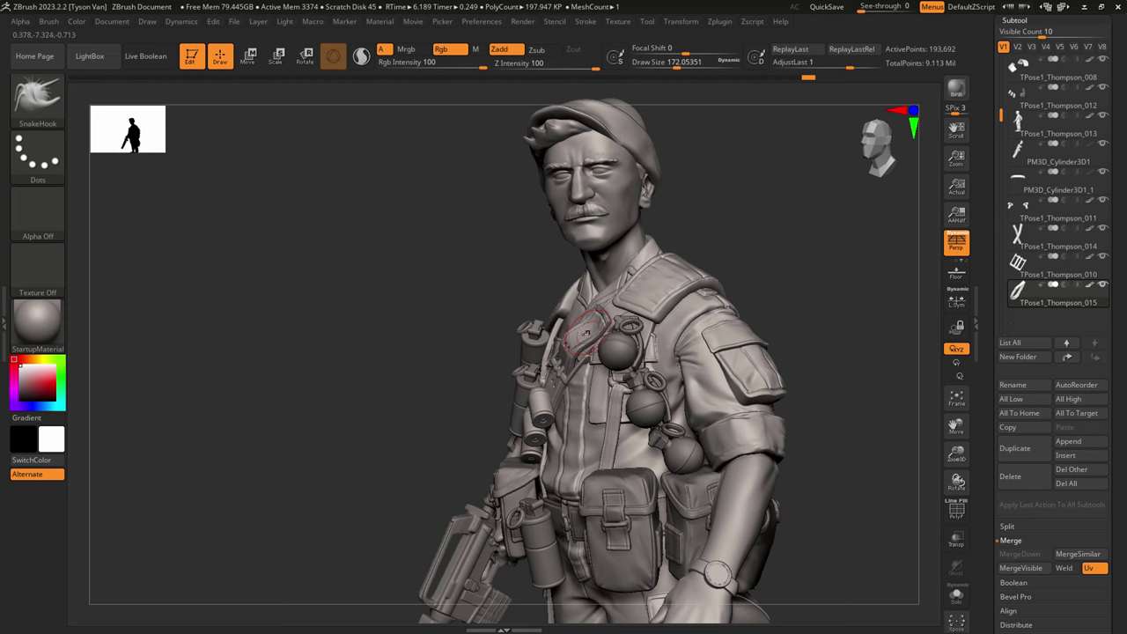
Step: Refine the strap's fit across the chest from the side and front with SnakeHook at draw size about 217
key(s)
drag(568, 340, 570, 342)
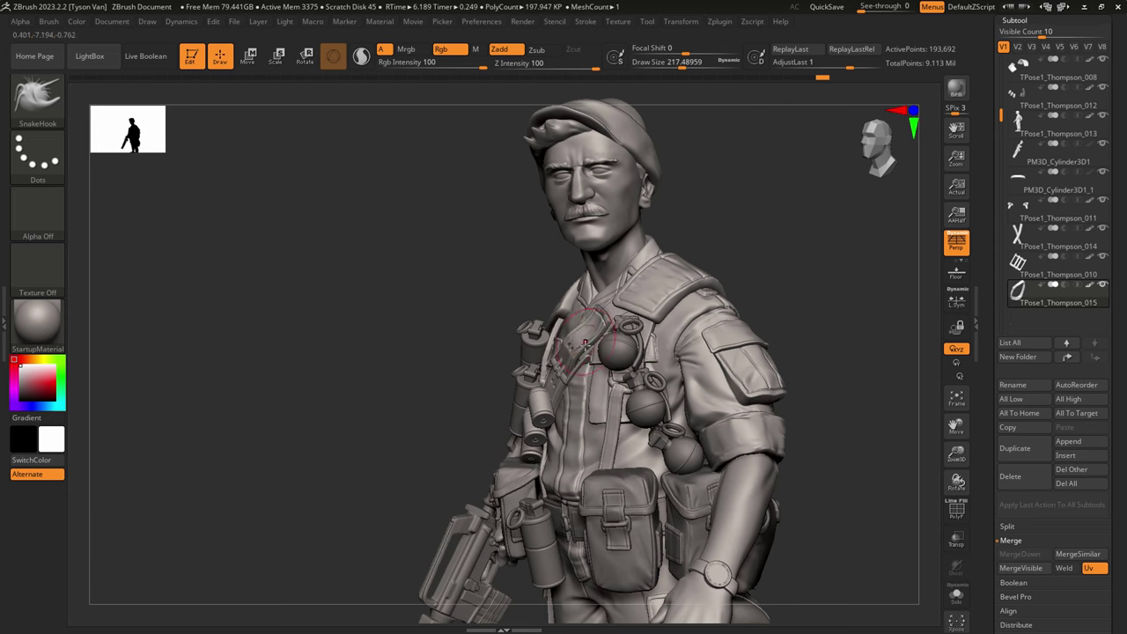
right_drag(580, 351, 619, 350)
drag(606, 352, 612, 349)
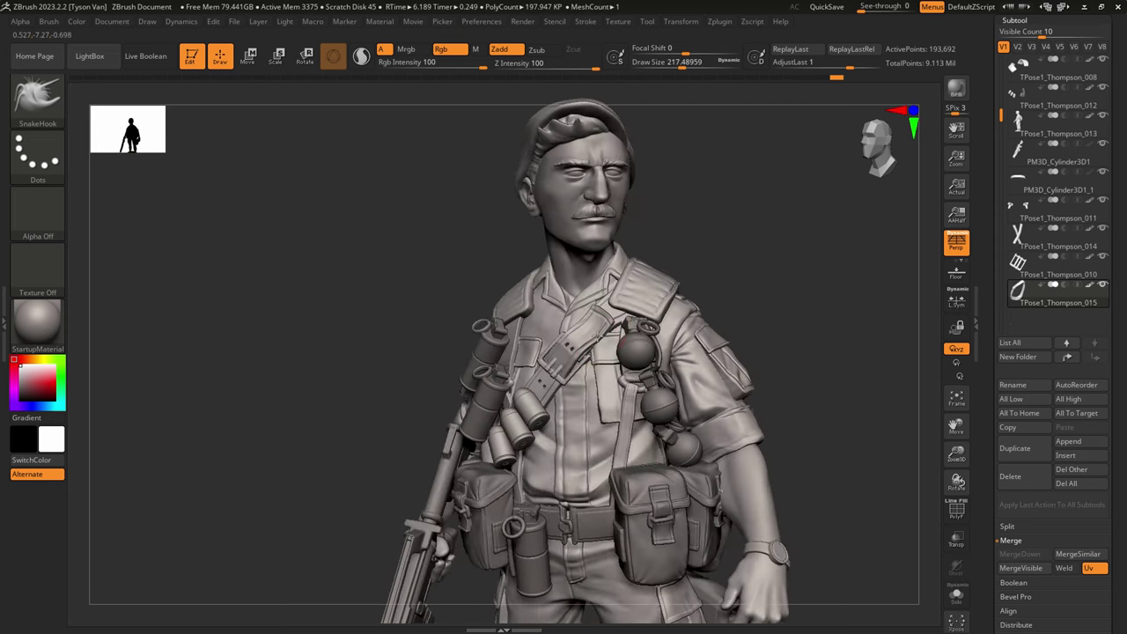
right_drag(613, 348, 588, 329)
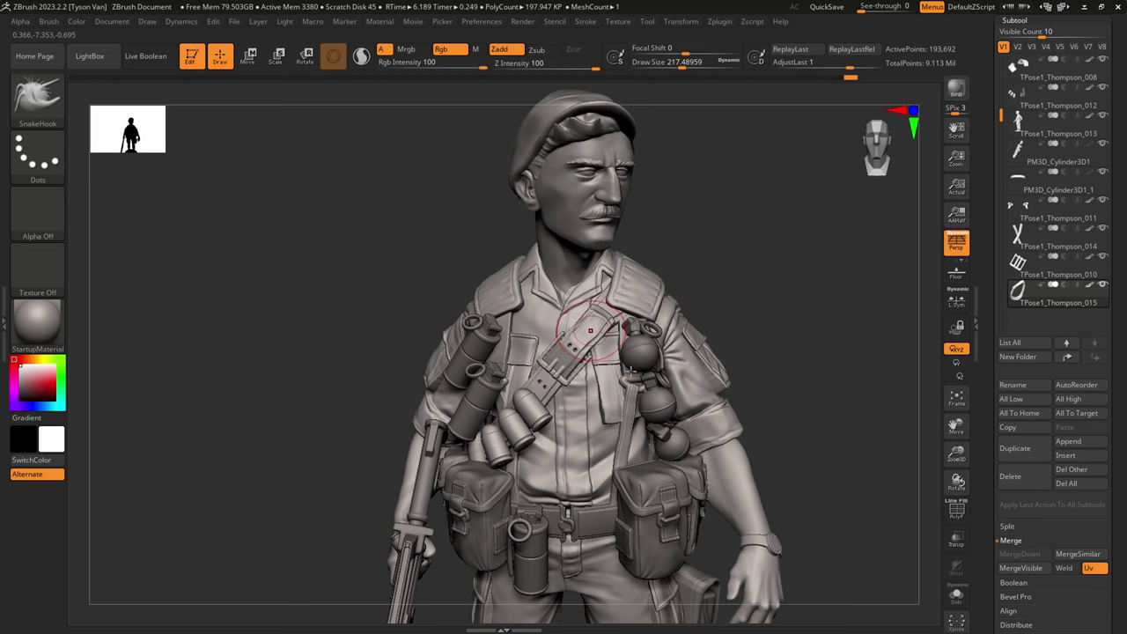
scroll(589, 330, up, 5)
drag(569, 341, 568, 342)
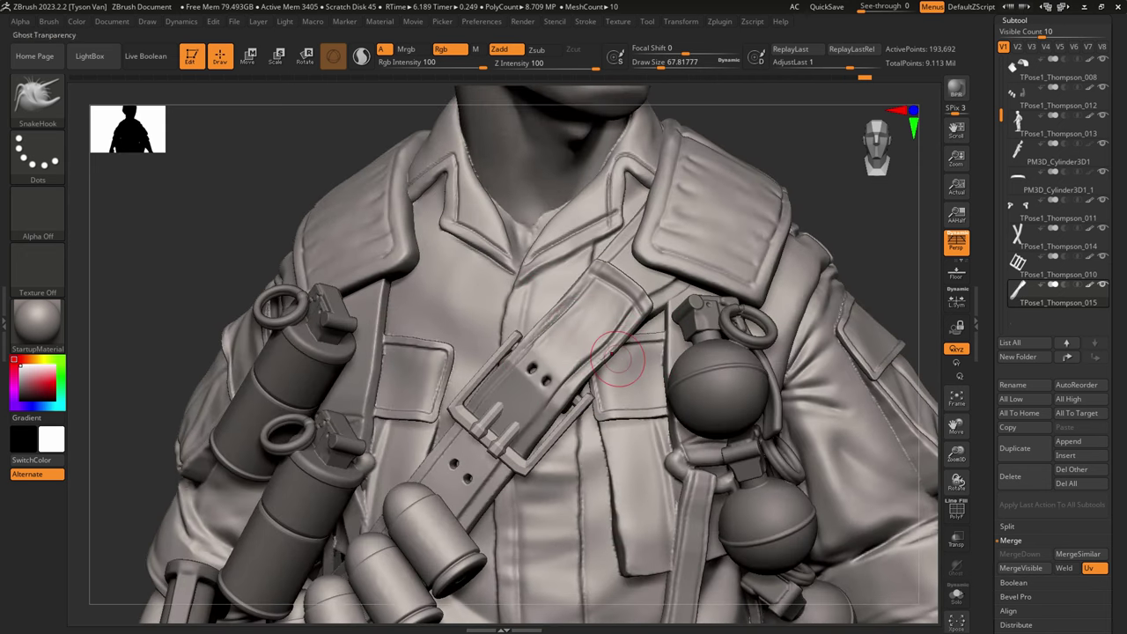
Step: Isolate the strap with Solo and mask a narrow band across its overlapping end above the buckle
click(956, 595)
drag(704, 484, 764, 486)
mouse_move(575, 330)
right_down()
mouse_move(584, 327)
mouse_move(533, 275)
right_up()
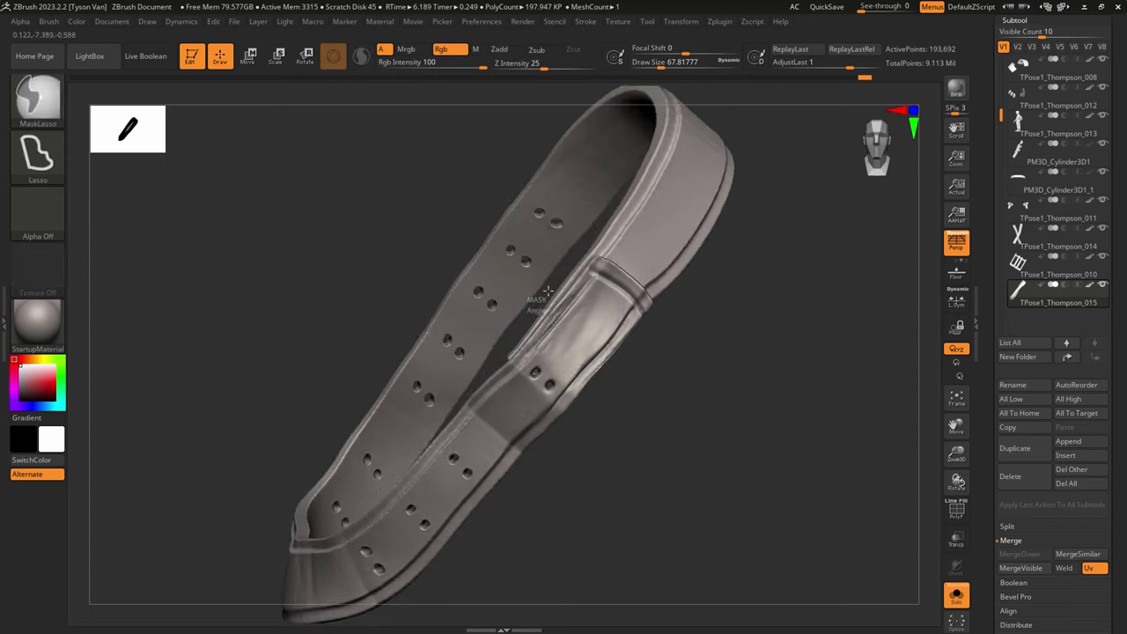
mouse_move(538, 302)
ctrl+mouse_down()
mouse_move(626, 333)
mouse_move(616, 385)
ctrl+mouse_up()
mouse_move(550, 281)
ctrl+alt+mouse_down()
mouse_move(628, 322)
mouse_move(633, 358)
ctrl+alt+mouse_up()
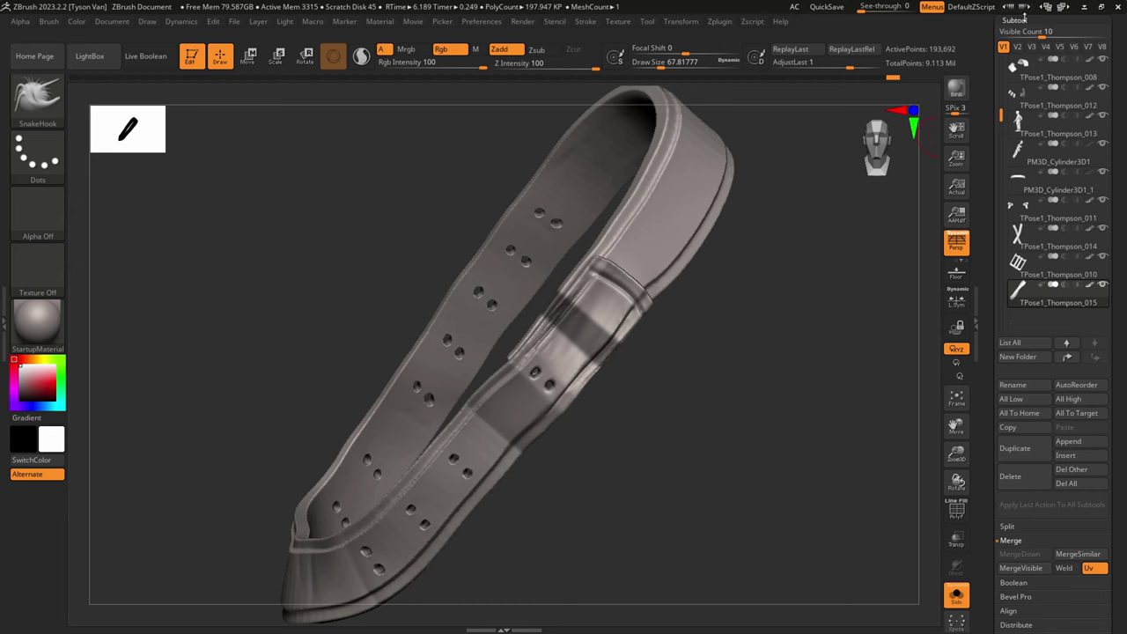
Step: Extract the masked band as a separate keeper loop with thickness 0.00023 and accept the extraction
drag(1049, 628, 1048, 418)
click(1020, 468)
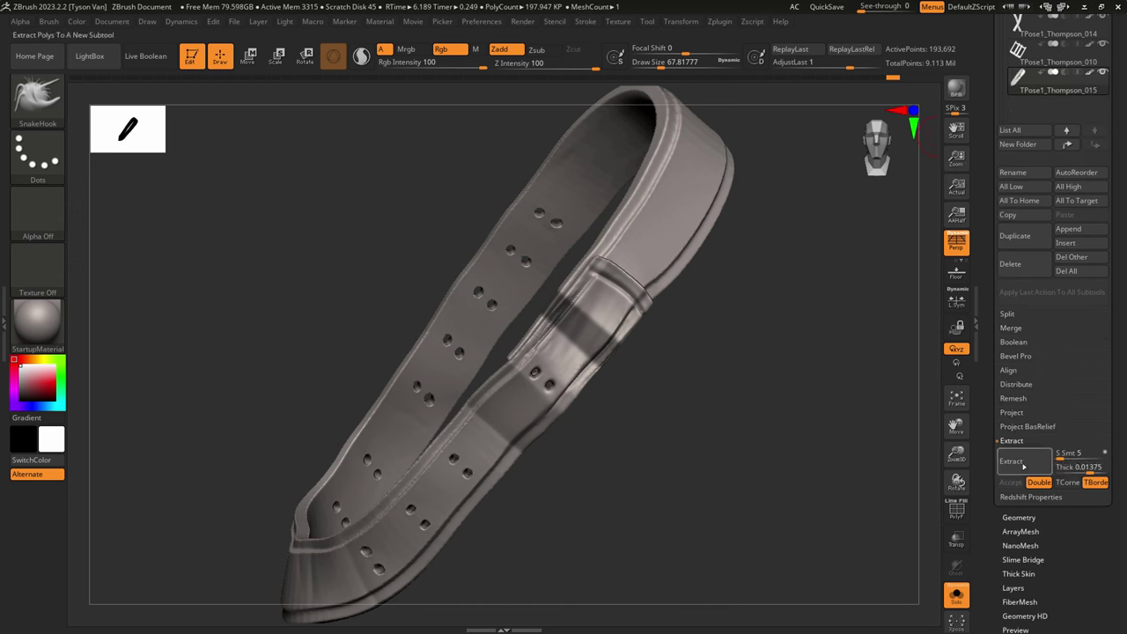
click(1028, 466)
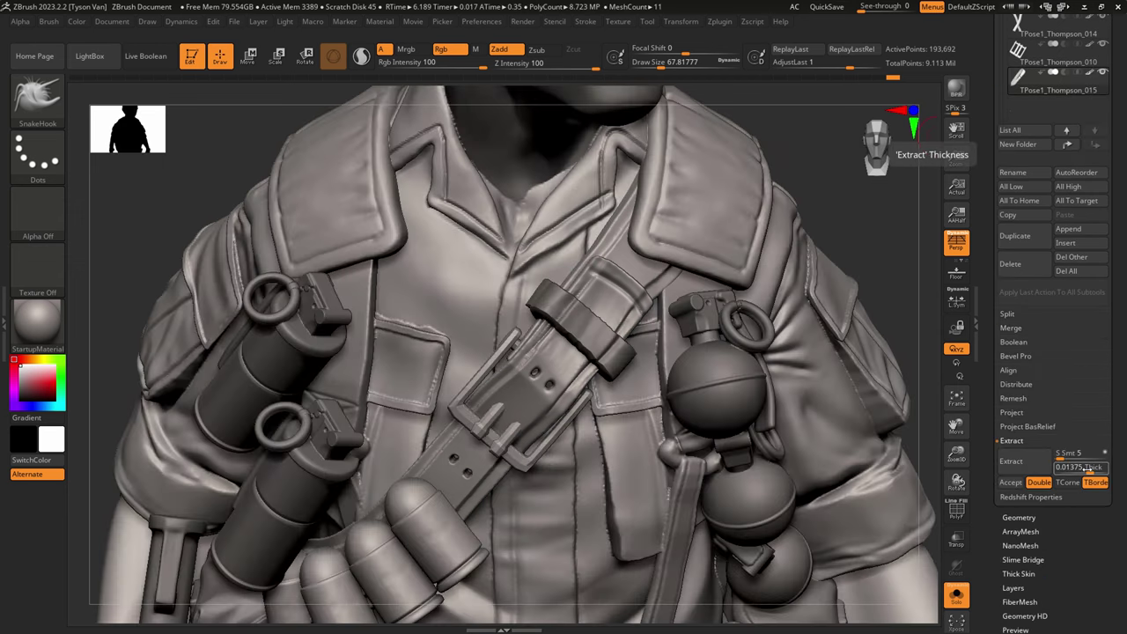
drag(1090, 469, 1085, 469)
click(1026, 462)
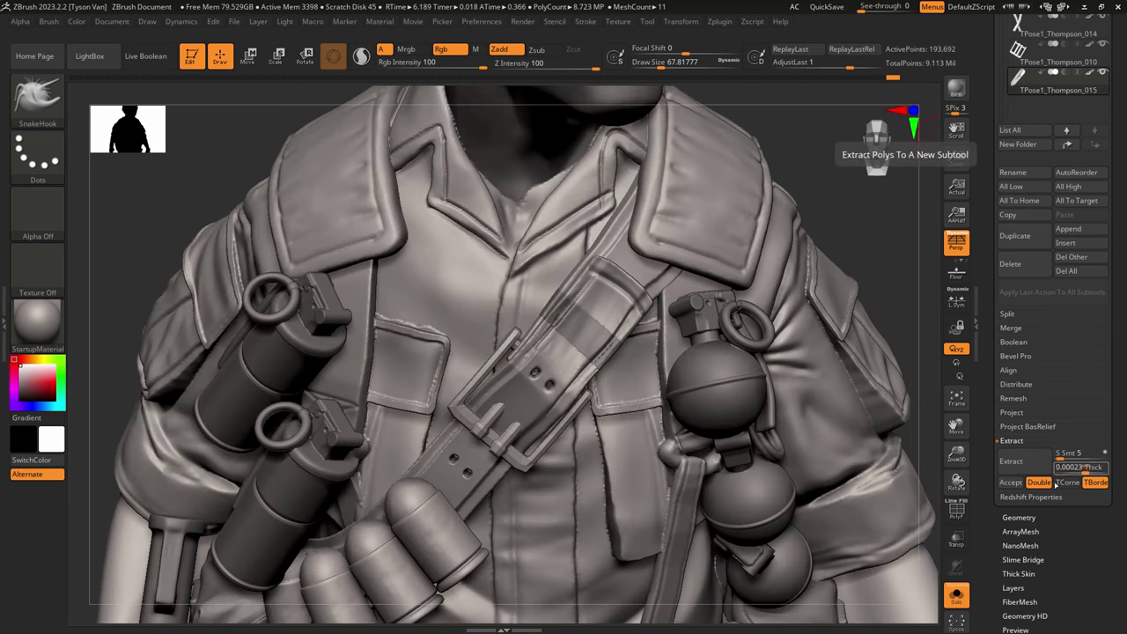
click(1013, 483)
Step: Select the extracted loop, clear its mask and inflate it slightly
drag(1071, 583, 1067, 512)
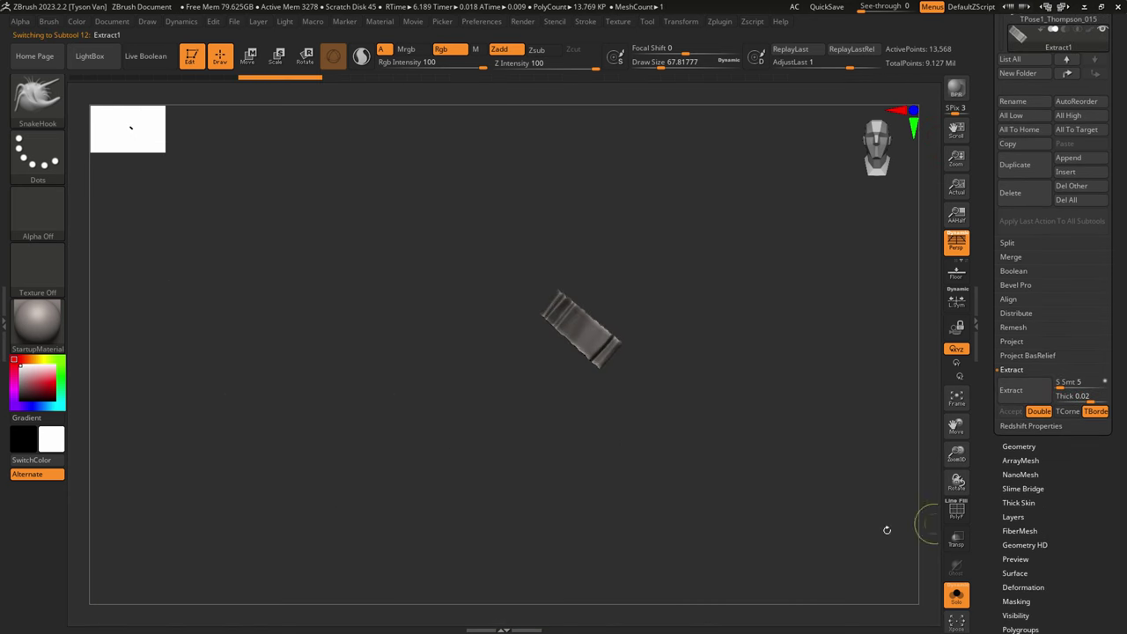
ctrl+drag(883, 529, 915, 510)
click(1037, 586)
drag(1052, 507, 1063, 508)
Step: Remesh the extracted loop with DynaMesh at resolution 400
drag(1076, 98, 1074, 173)
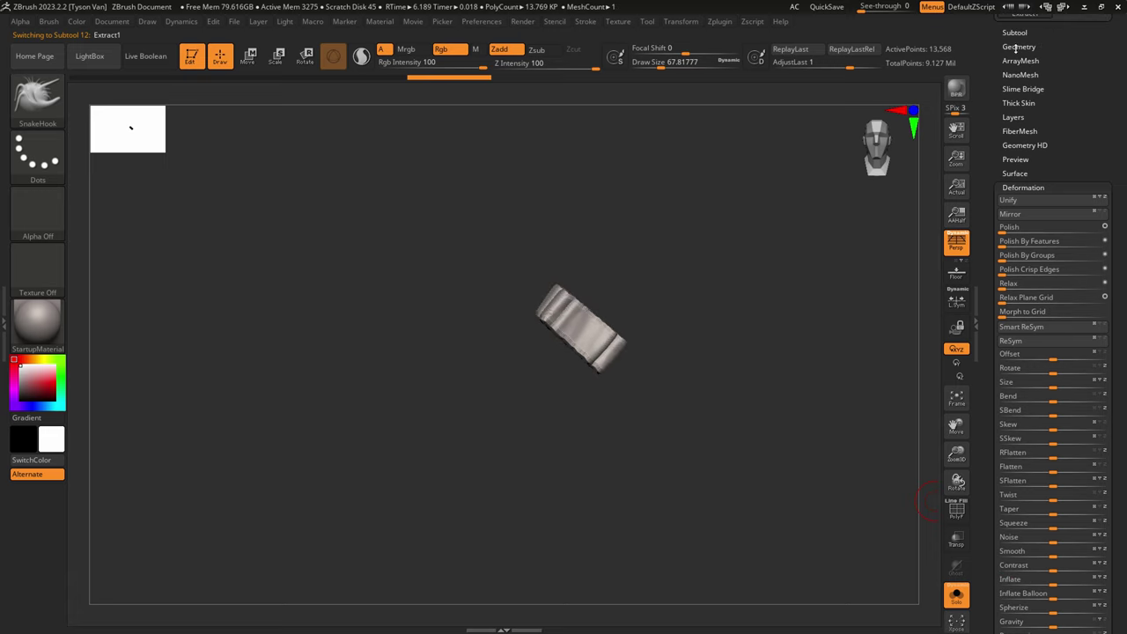
click(1017, 48)
click(1018, 251)
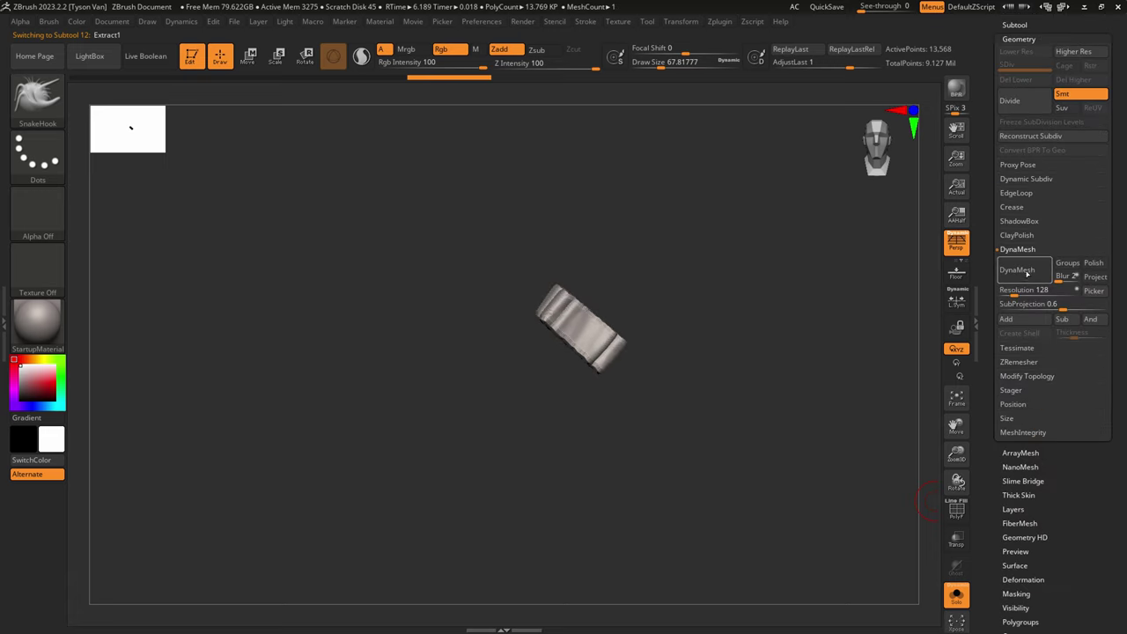
click(1010, 273)
key(ctrl+z)
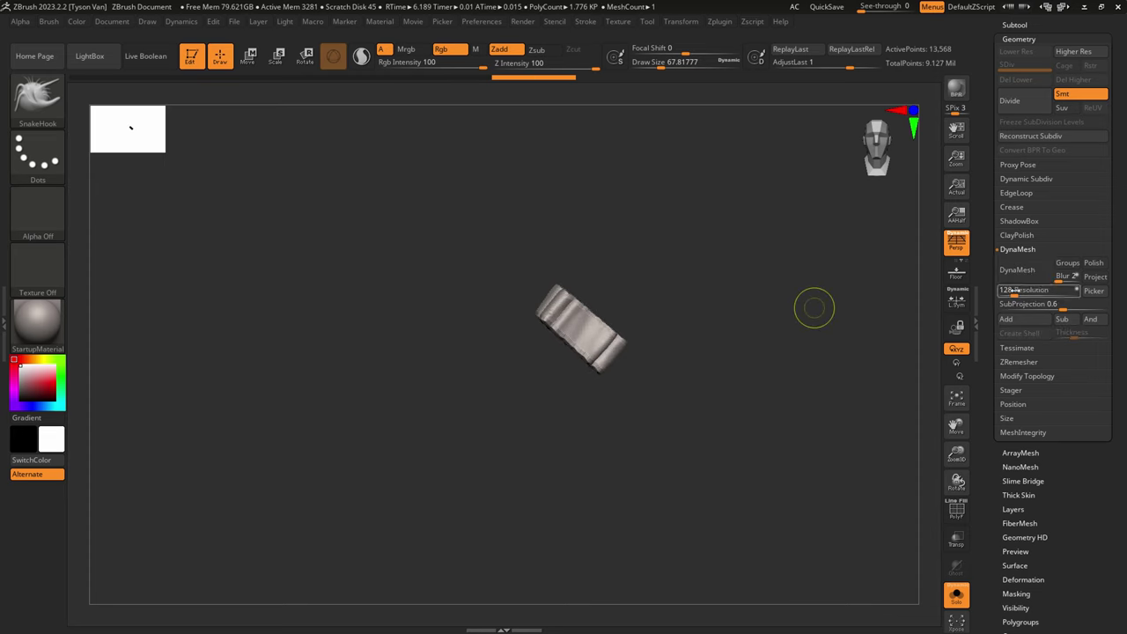
click(1013, 292)
text(400)
click(1030, 275)
Step: Clip the loop's ragged long edges straight with ClipCurve and smooth its surface
ctrl+shift+click(45, 103)
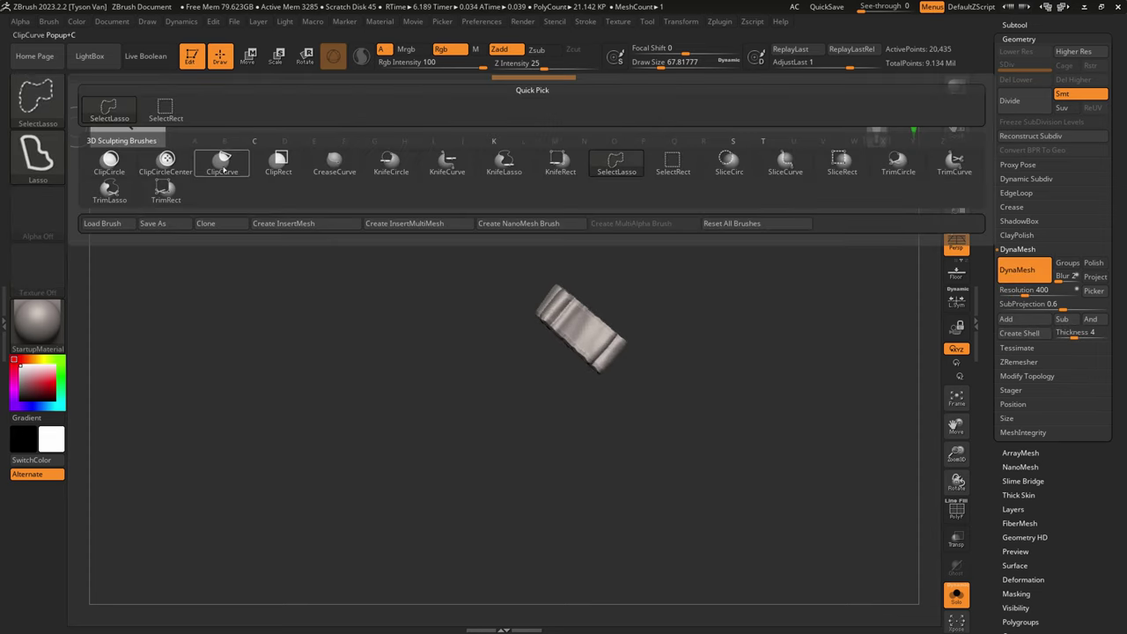
ctrl+shift+click(221, 164)
right_drag(577, 288, 596, 357)
key(ctrl+shift)
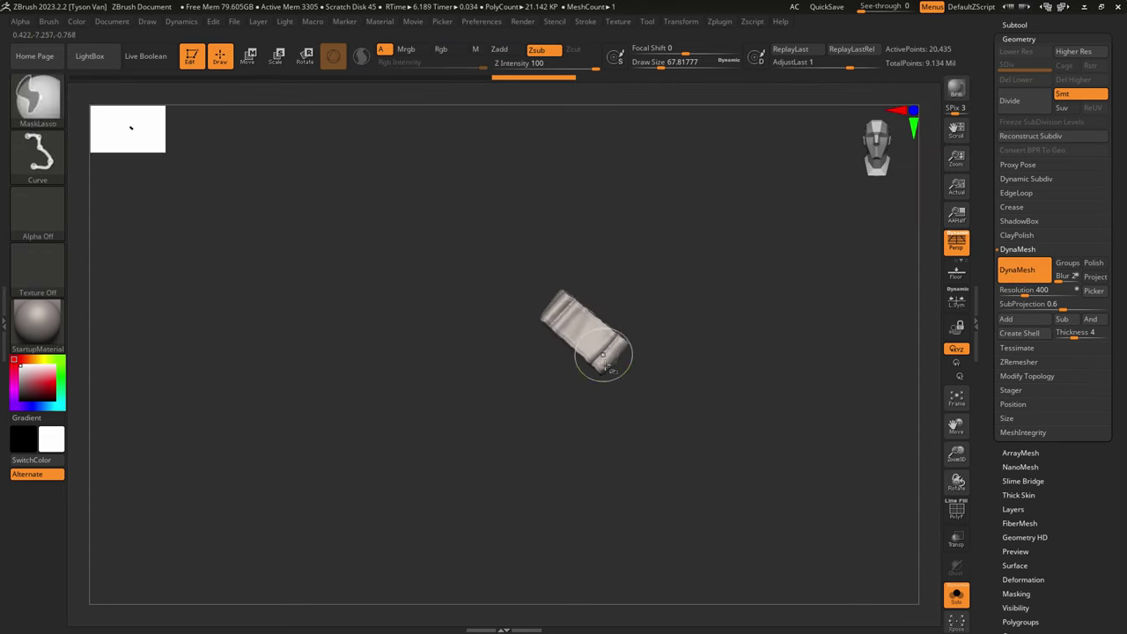
ctrl+shift+drag(520, 297, 649, 363)
right_drag(620, 341, 602, 345)
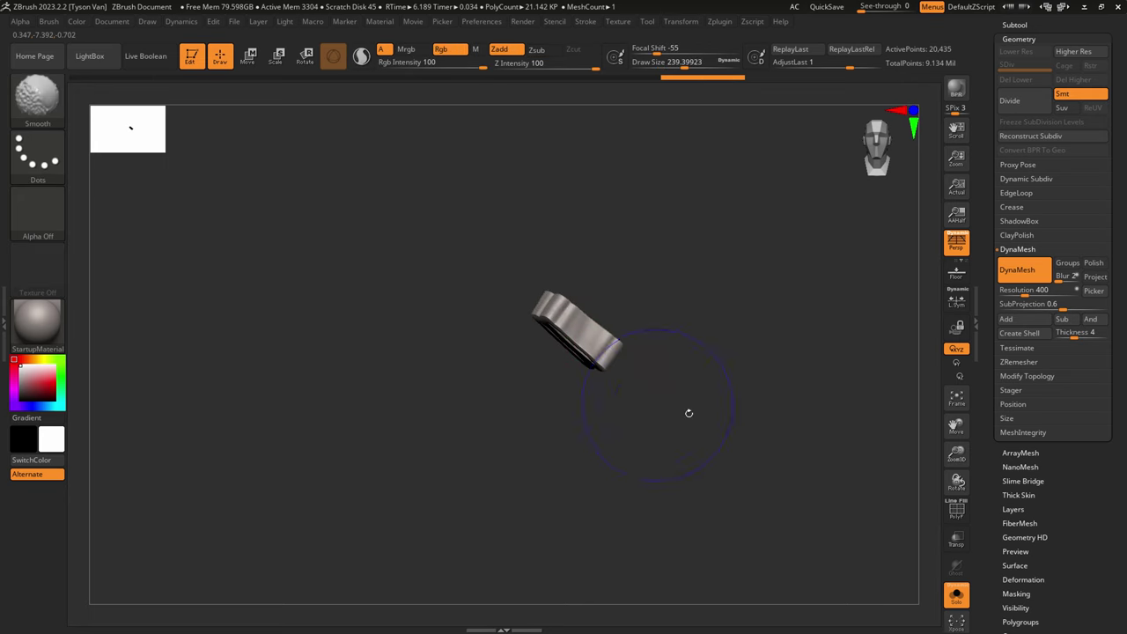
Step: Turn off Solo and fit the keeper loop around the strap with SnakeHook at draw size about 163
click(957, 597)
mouse_move(617, 329)
right_down()
mouse_move(591, 326)
mouse_move(610, 343)
right_up()
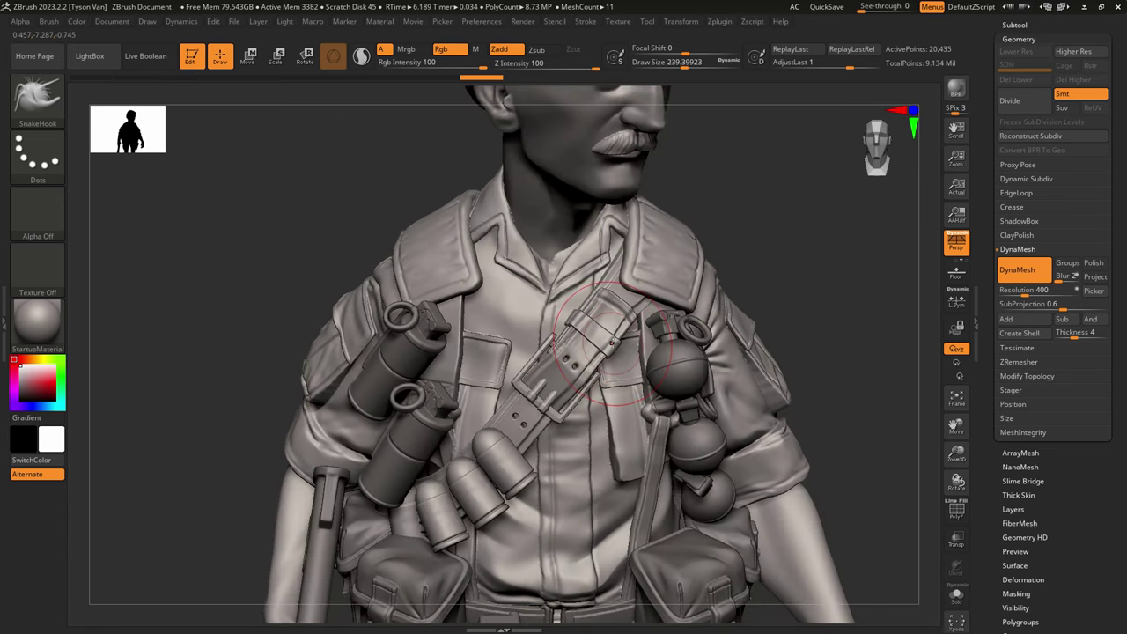
key(s)
drag(613, 346, 611, 343)
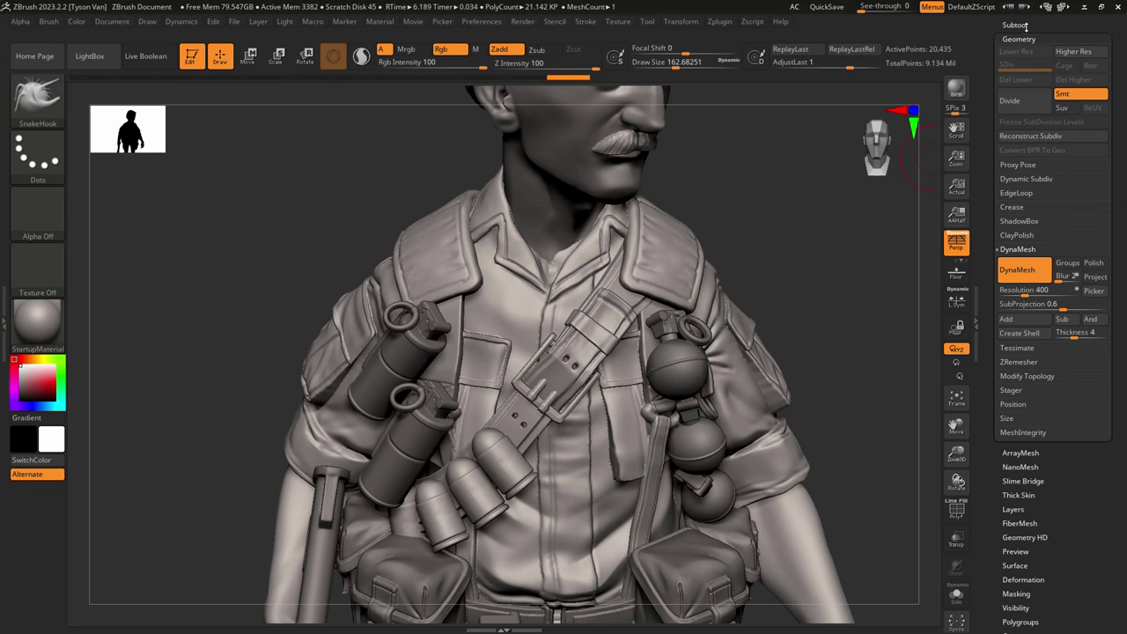
Step: Select the strap and adjust its shape beneath the keeper loop with SnakeHook at draw size about 145
click(1021, 26)
alt+click(601, 339)
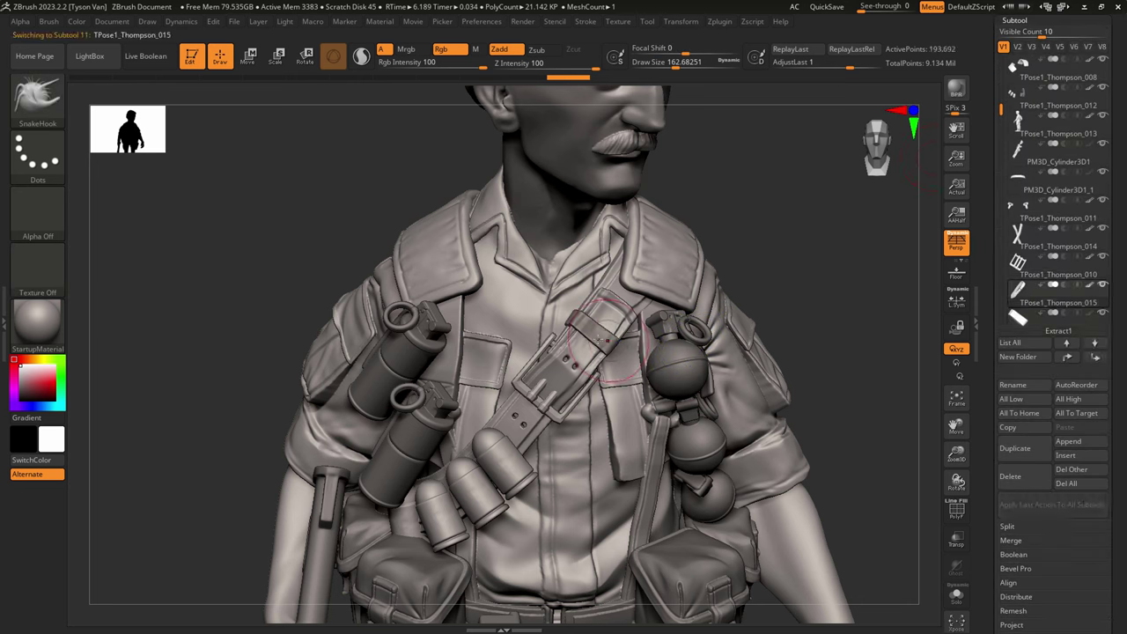
key([)
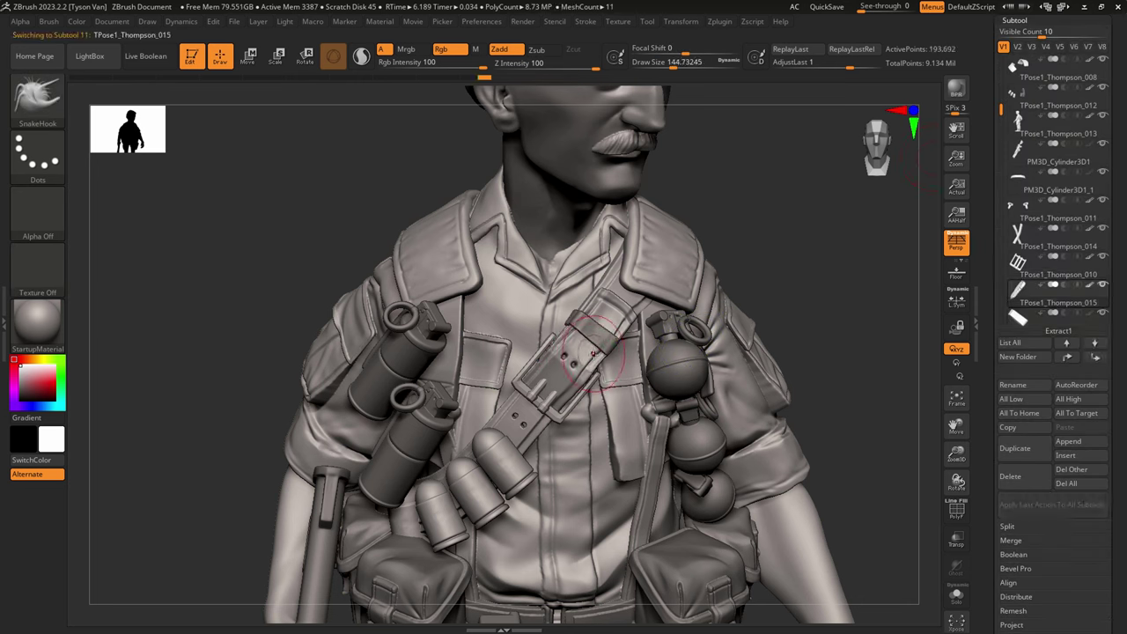
drag(606, 350, 606, 356)
Step: Smooth the strap around its buckle holes and refine the tip's seam with DamStandard at intensity 64 and draw size about 17
right_drag(587, 409, 590, 410)
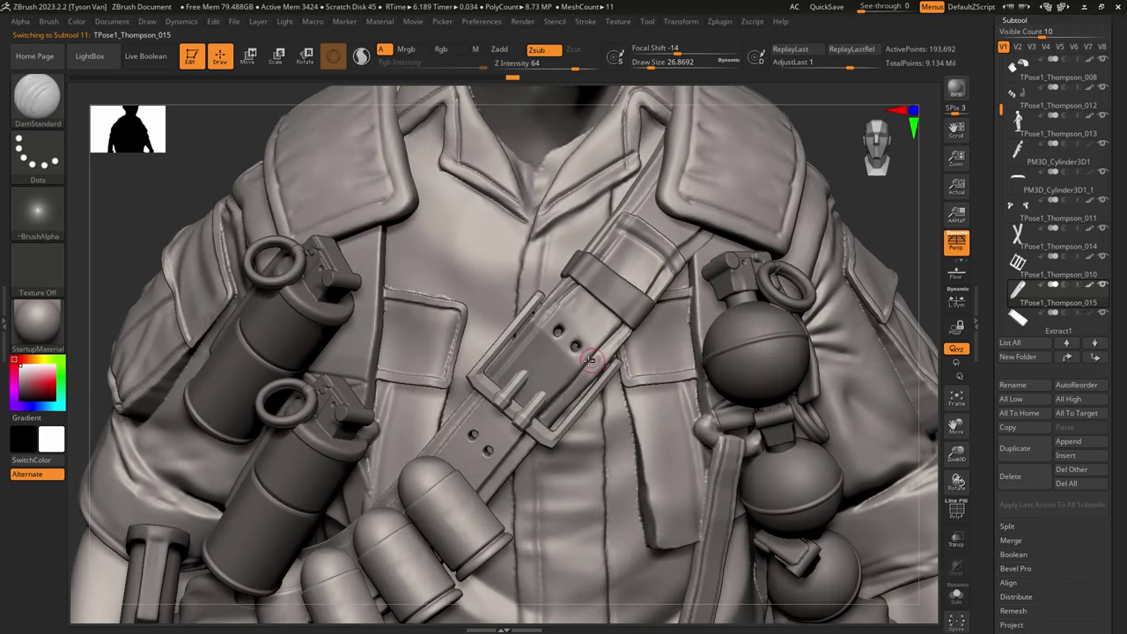
key(shift)
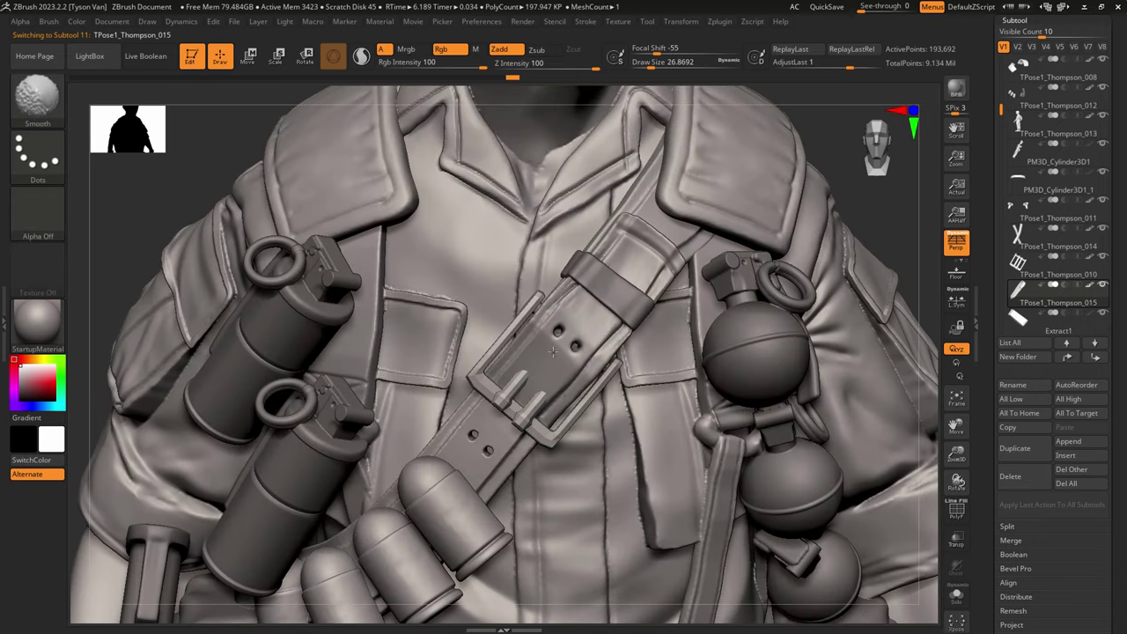
shift+drag(553, 351, 549, 321)
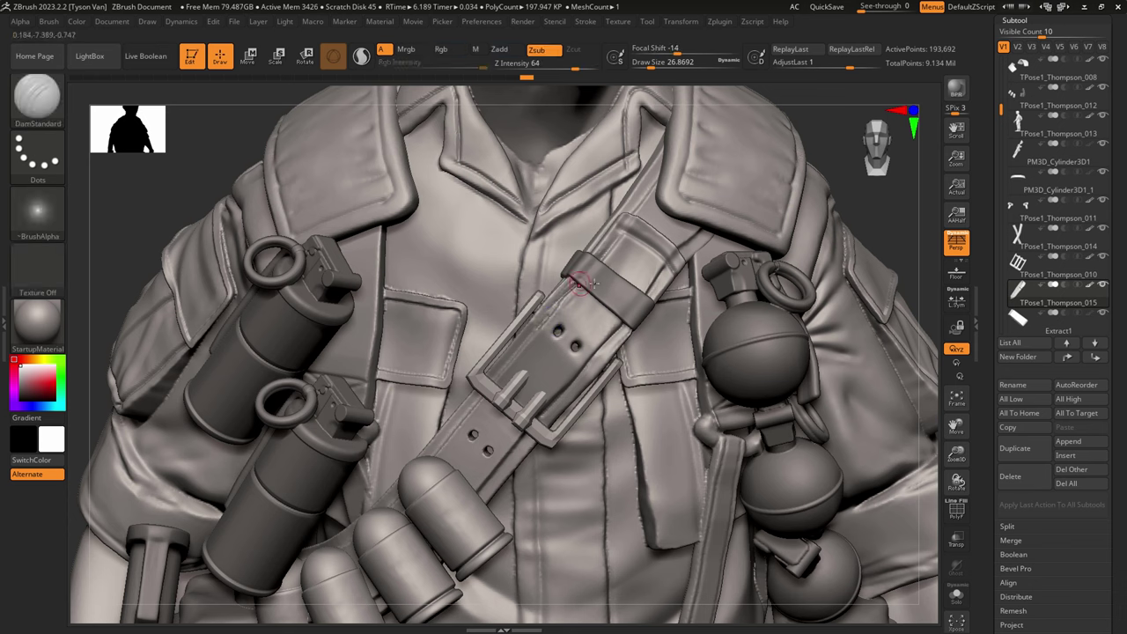
key(s)
drag(622, 232, 618, 233)
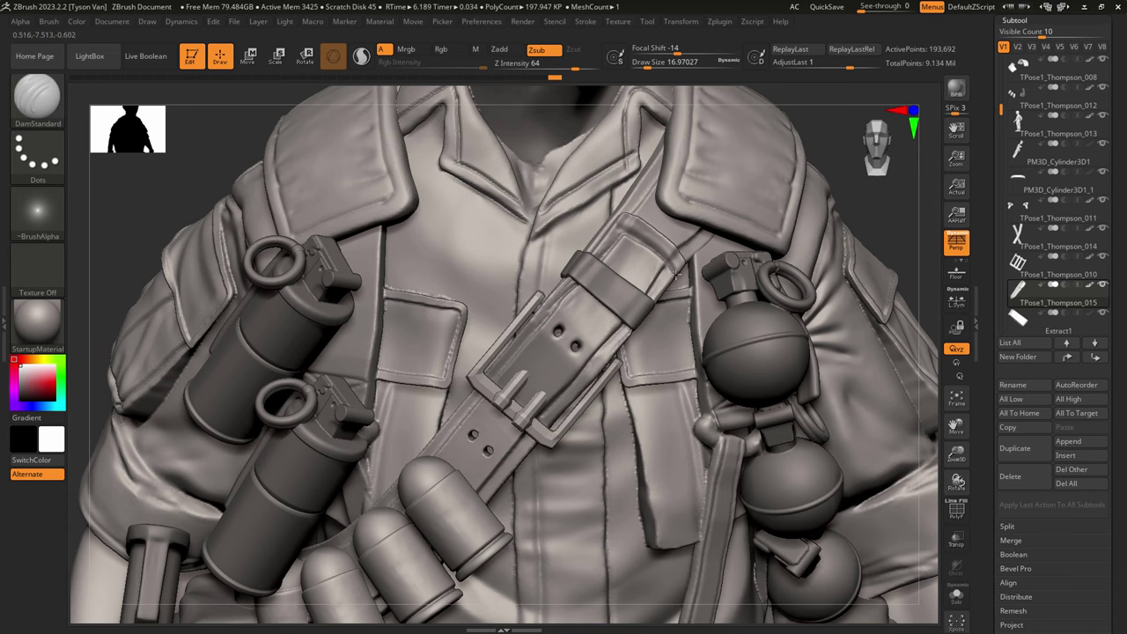
Step: Nudge the strap's tip into shape past the keeper loop with SnakeHook at draw size about 65
key(b)
key(s)
key(h)
key(s)
drag(649, 270, 662, 269)
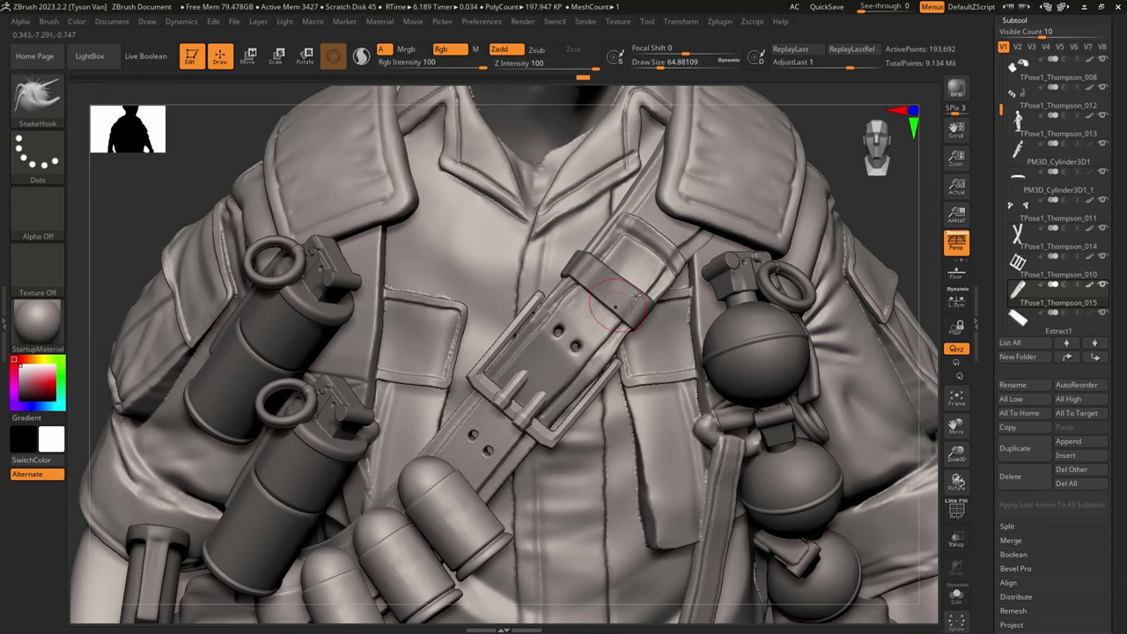
ctrl+right_drag(636, 295, 589, 319)
right_drag(705, 326, 643, 332)
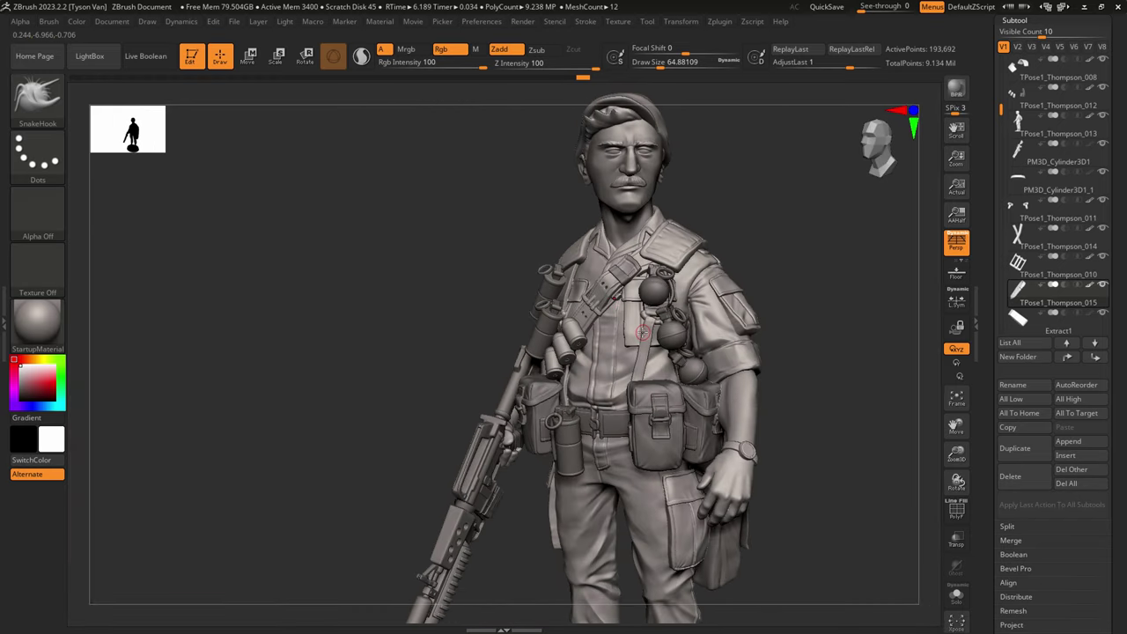
Step: Merge the Extract1 keeper loop into the strap subtool and accept the non-undoable operation
click(1088, 344)
click(1010, 540)
click(1020, 554)
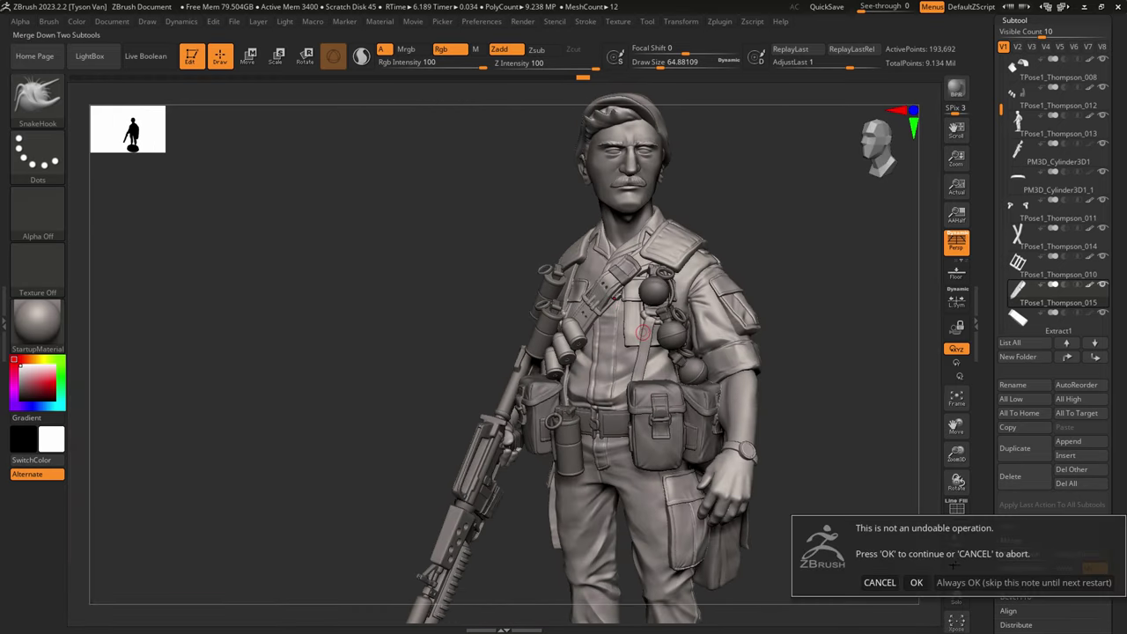
click(918, 581)
Step: Select the buckle subtool TPose1_Thompson_010 and thicken it with the Inflate deformation
click(1050, 268)
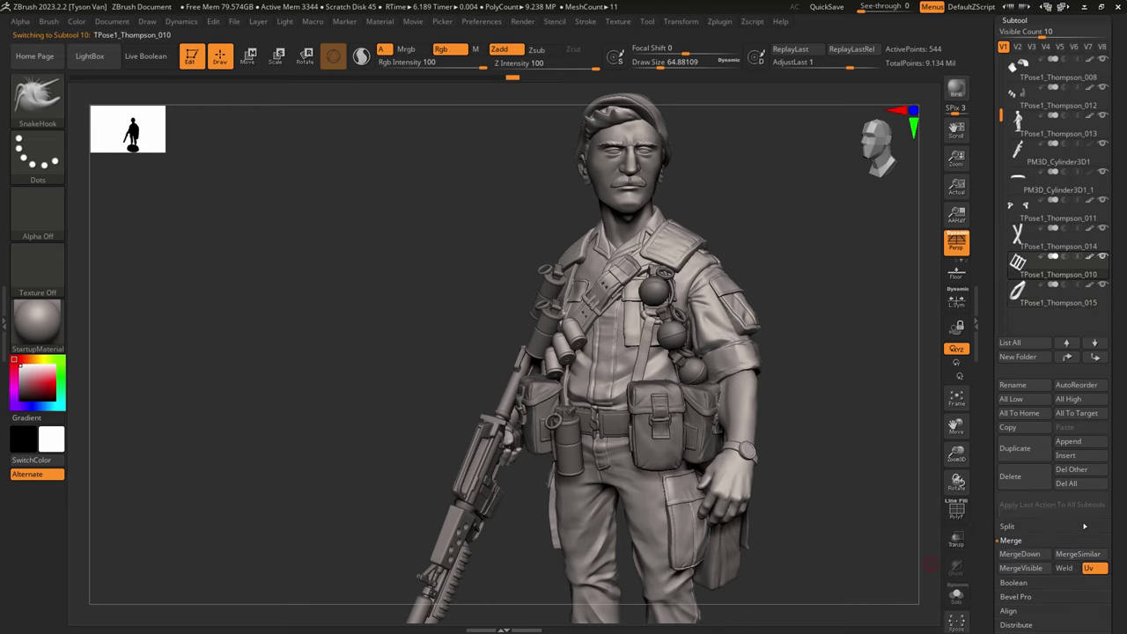
drag(1116, 509, 1117, 340)
drag(1066, 623, 1066, 516)
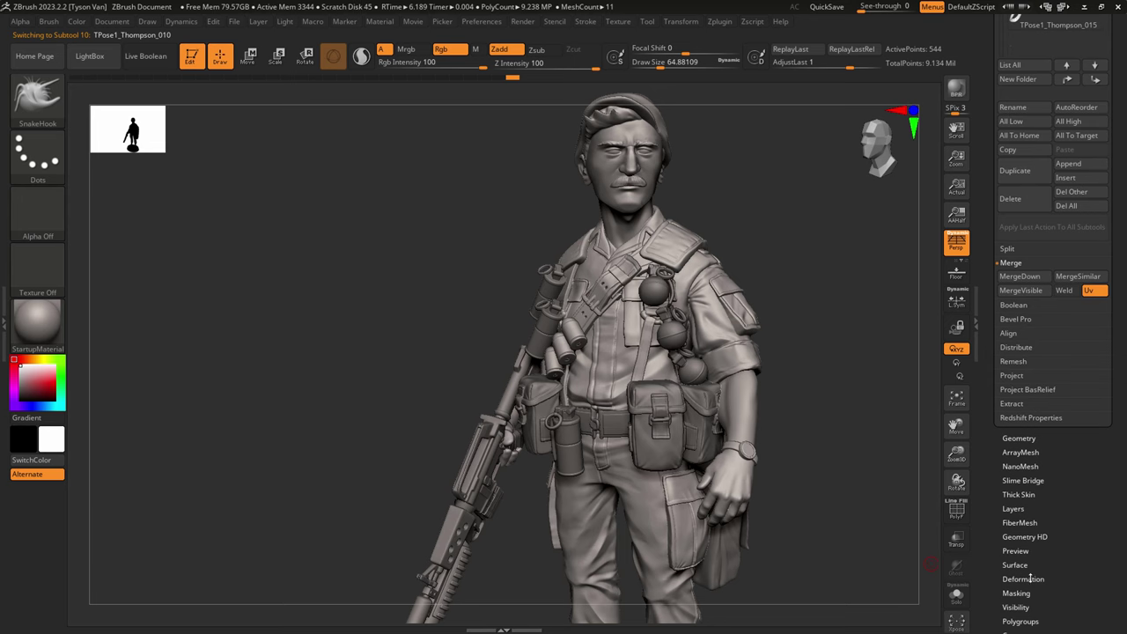
click(1029, 578)
click(1038, 504)
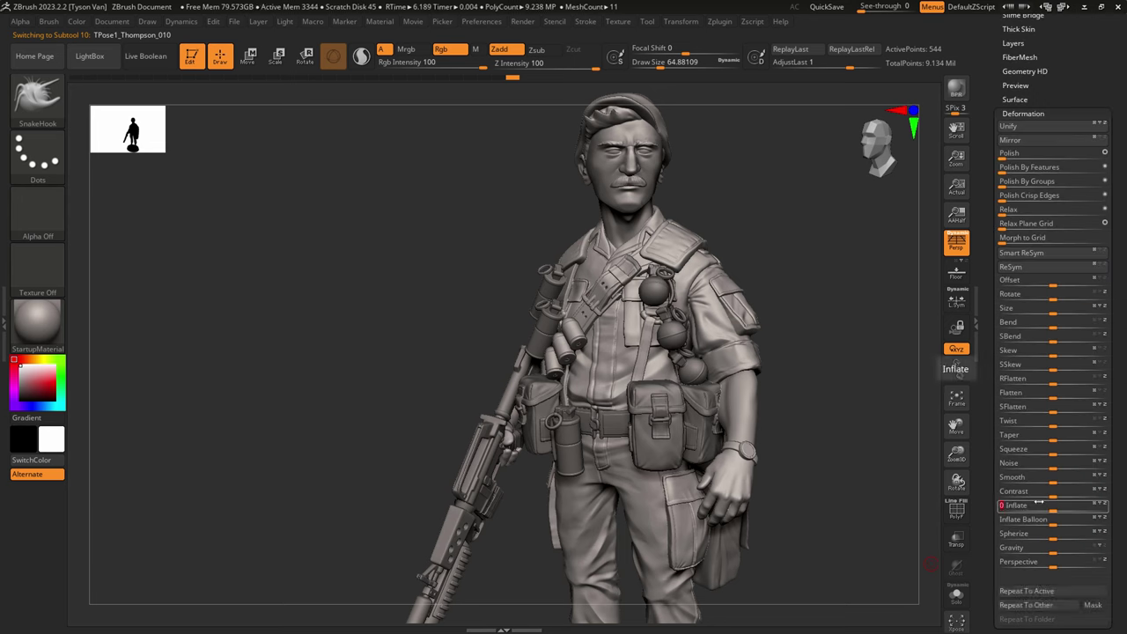
drag(1074, 40, 1023, 37)
scroll(1023, 38, up, 10)
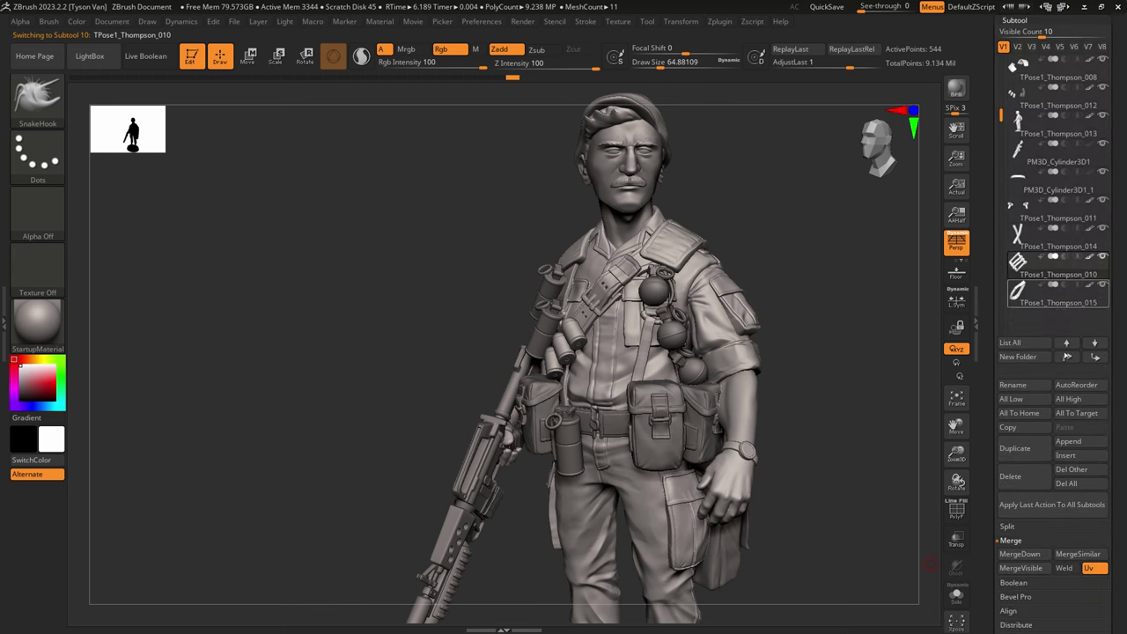
Step: Merge TPose1_Thompson_010, TPose1_Thompson_014 and TPose1_Thompson_011 down with the strap into a single subtool
click(1033, 553)
click(917, 578)
click(1047, 244)
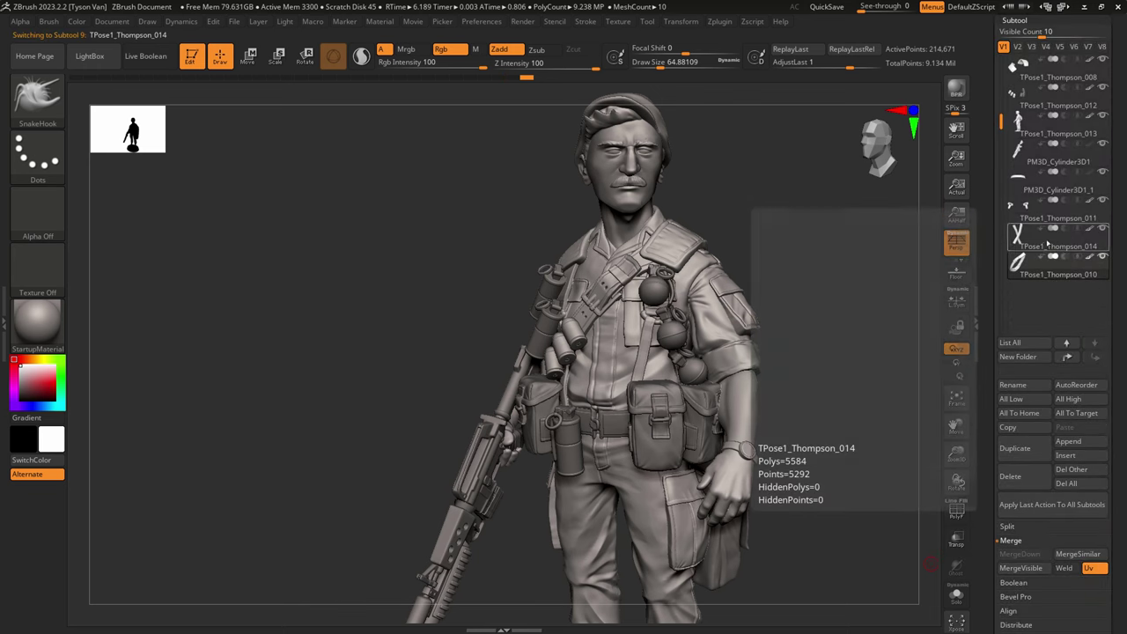
click(1025, 553)
click(916, 579)
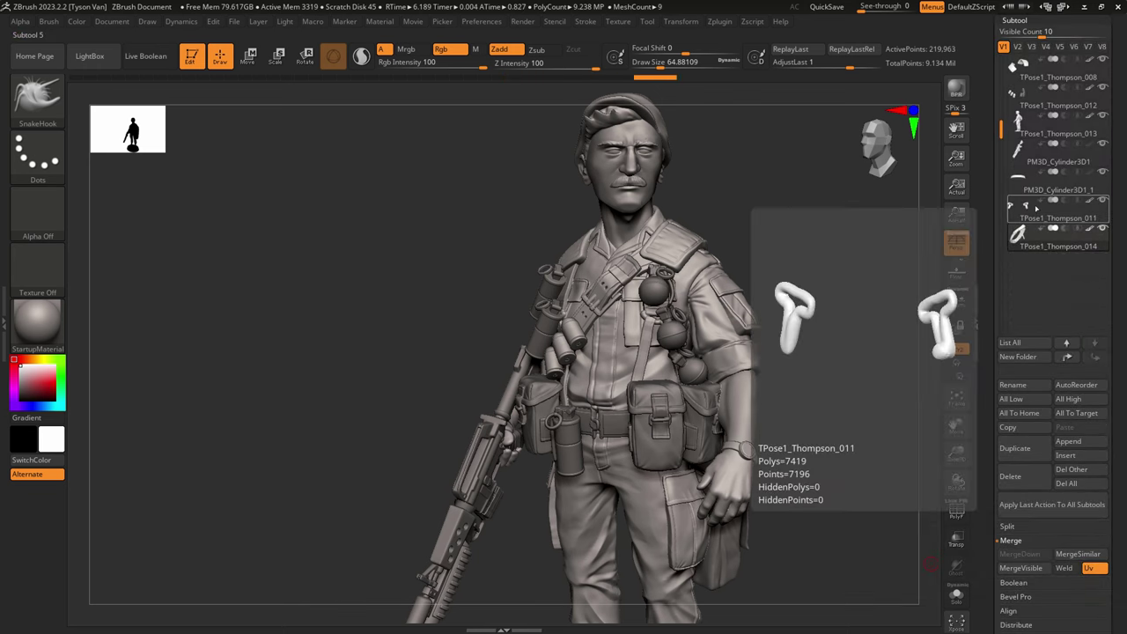
click(1018, 554)
click(917, 579)
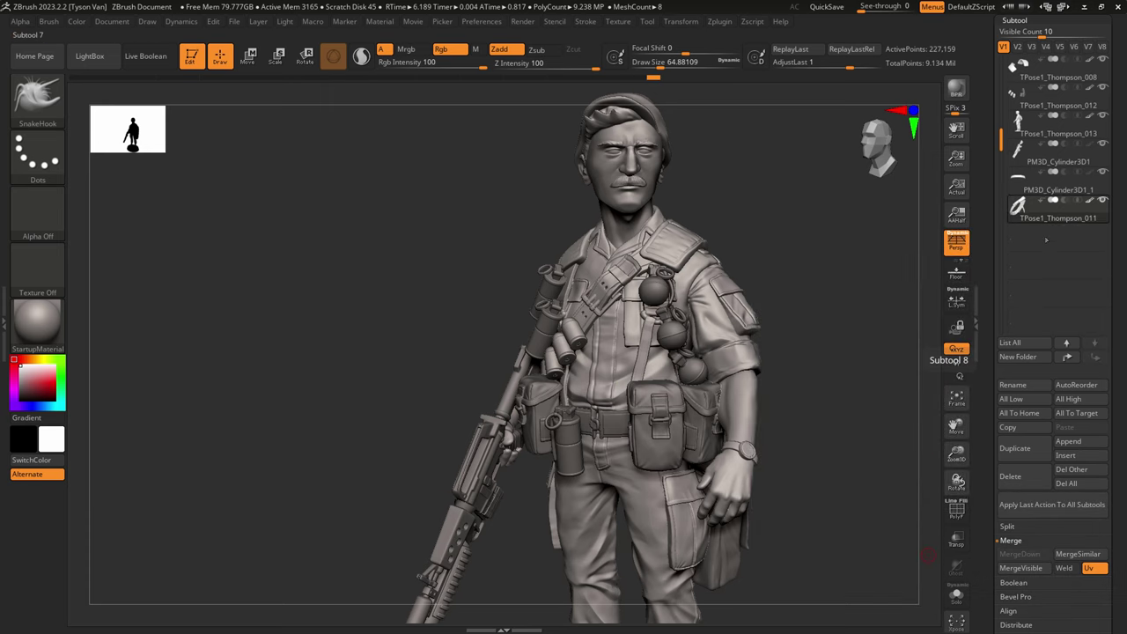
Step: Isolate the base disc PM3D_Cylinder3D1_1 to check it, and move the strap subtool TPose1_Thompson_011 above it in the subtool order
click(1052, 189)
click(956, 596)
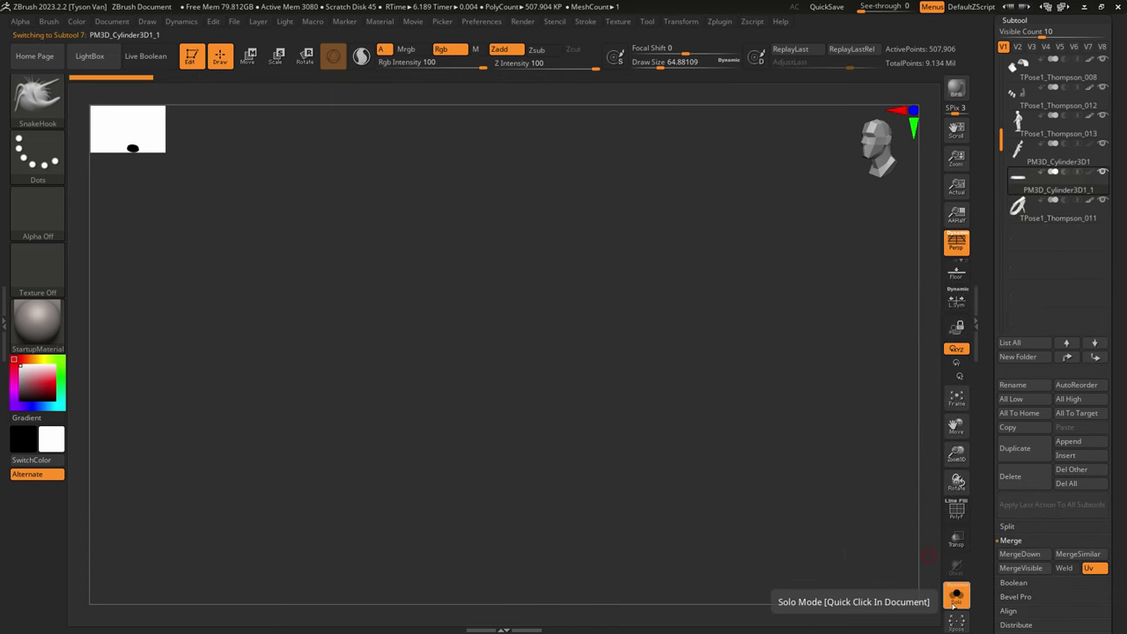
key(f)
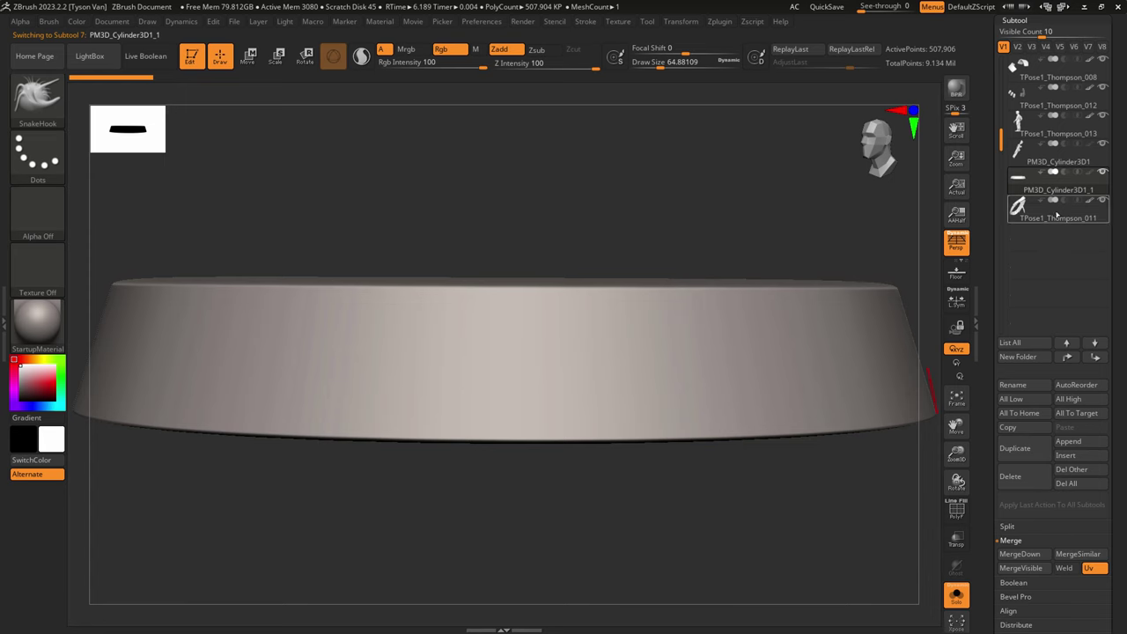
click(1056, 215)
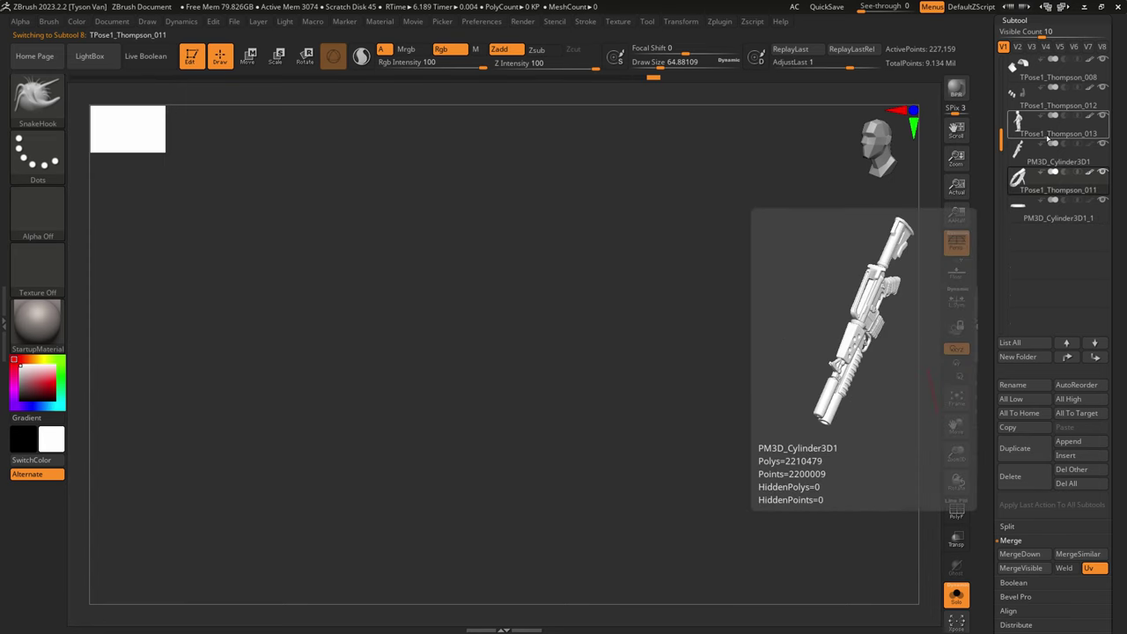
Step: Select the body subtool TPose1_Thompson_013 and save the tool to disk
click(1048, 135)
scroll(1047, 132, up, 3)
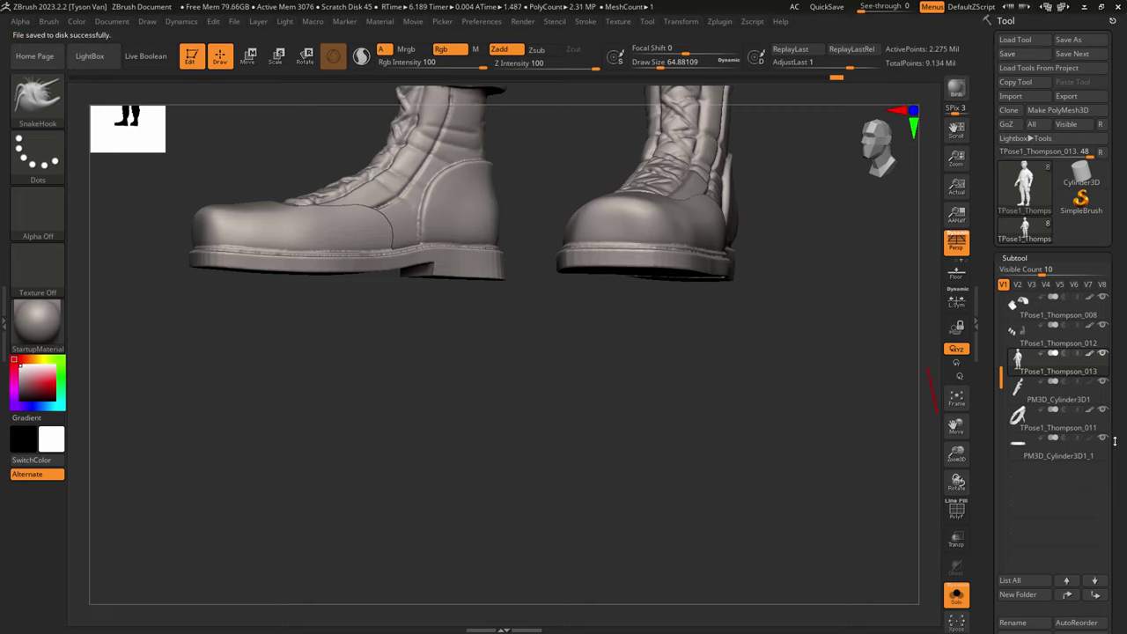
scroll(1073, 410, up, 2)
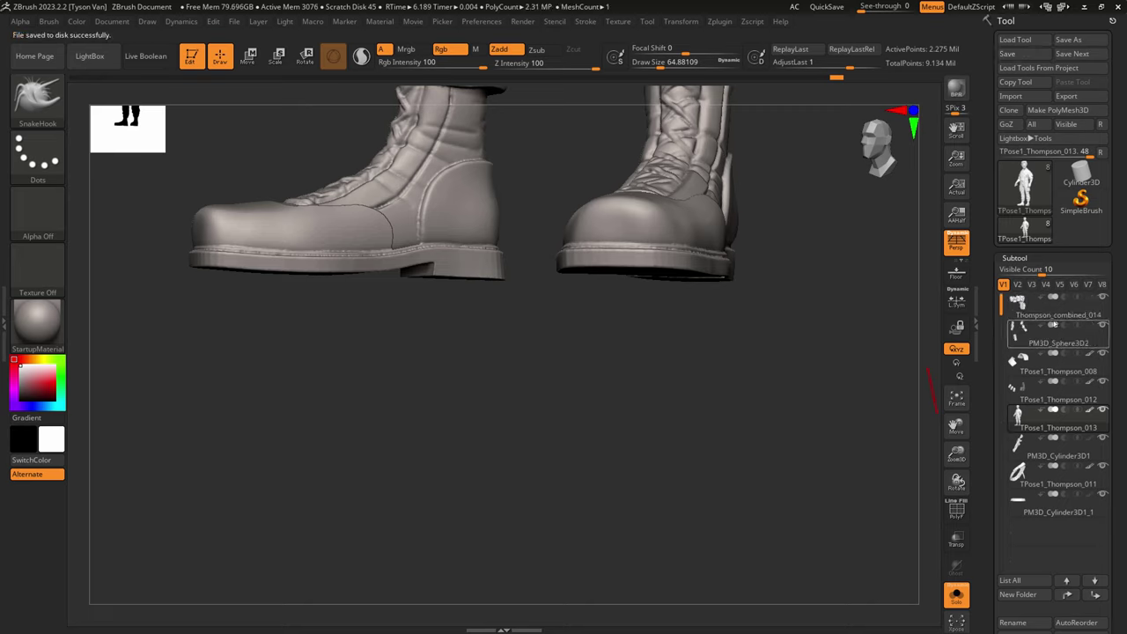
Step: Merge the PM3D_Sphere3D2 grenades and TPose1_Thompson_008 shoulder pads into the Thompson_combined_014 pouch subtool, accepting the non-undoable operations
click(1057, 315)
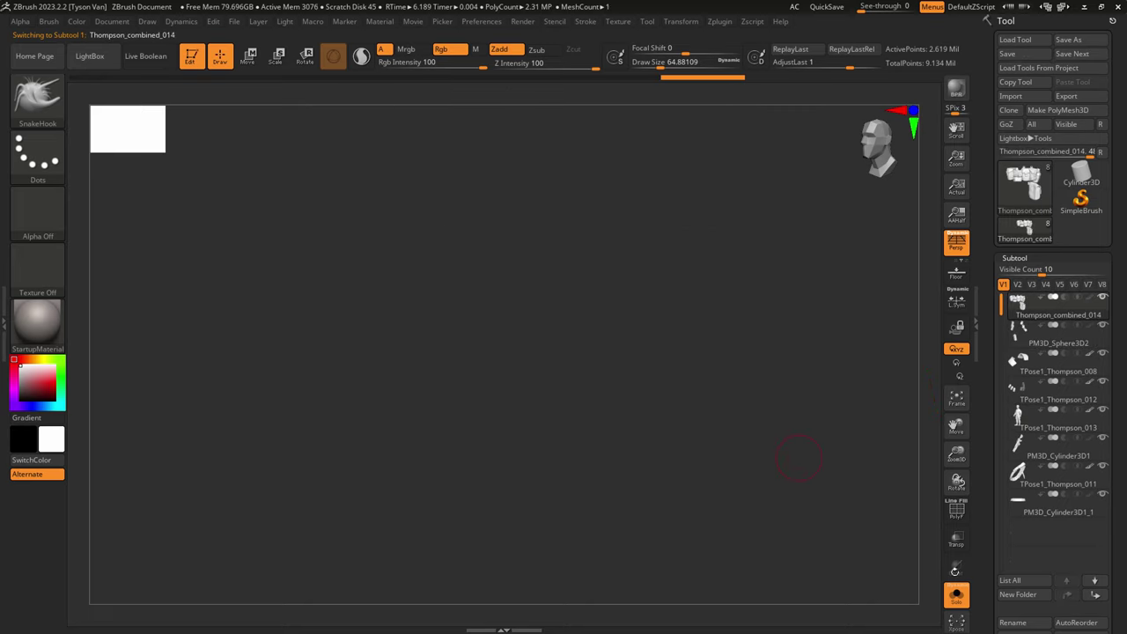
click(956, 596)
click(956, 595)
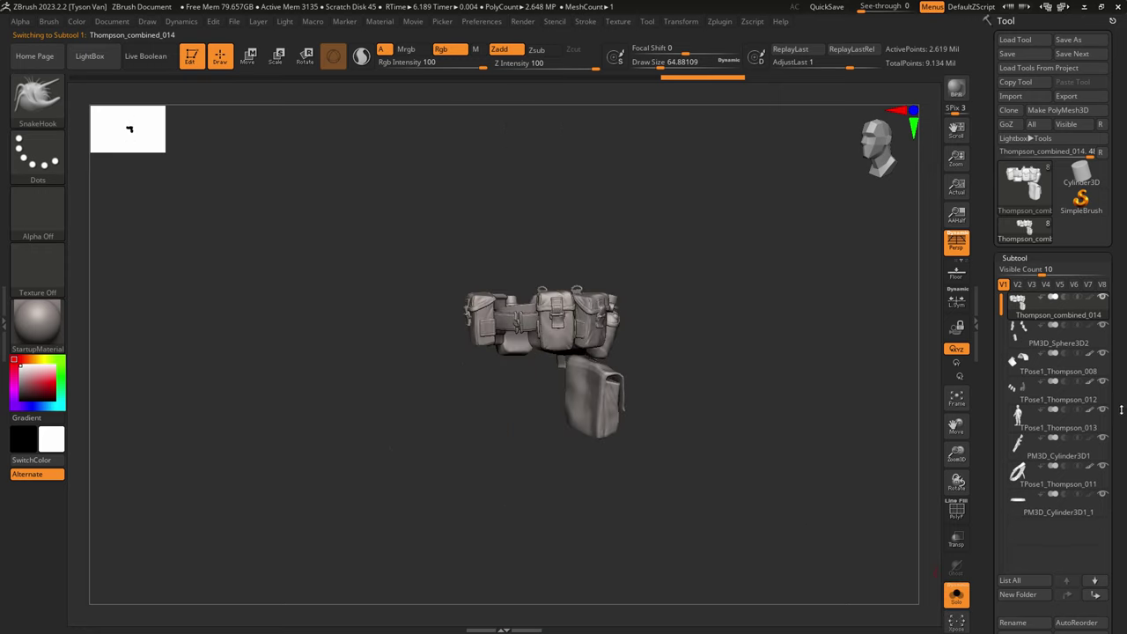
drag(1122, 406, 1122, 271)
drag(1117, 546, 1117, 484)
click(1018, 593)
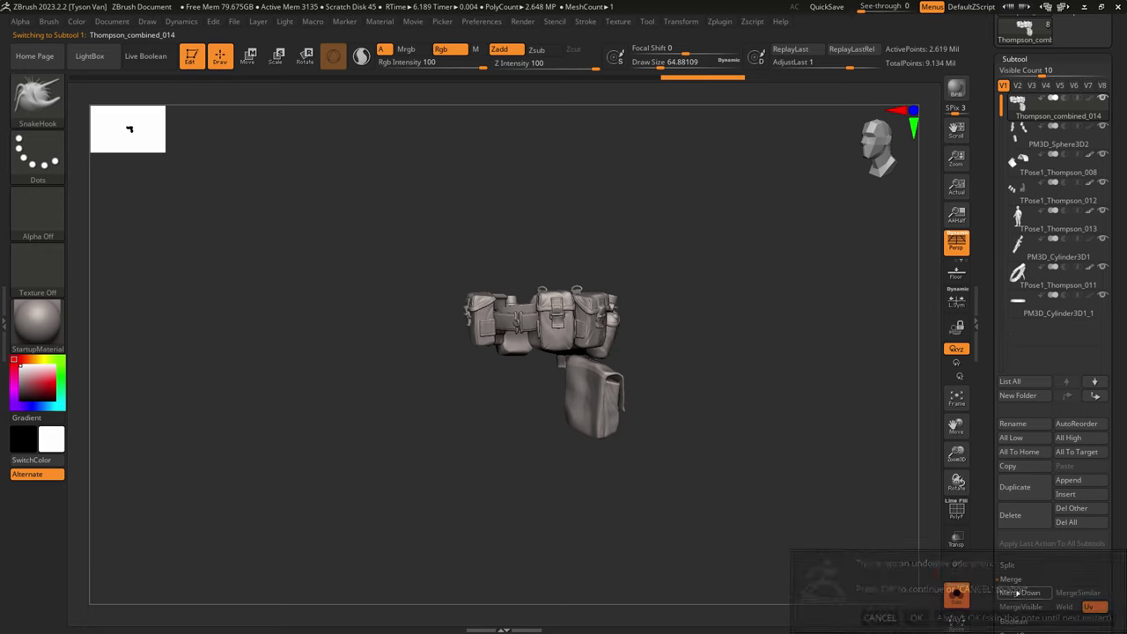
click(913, 619)
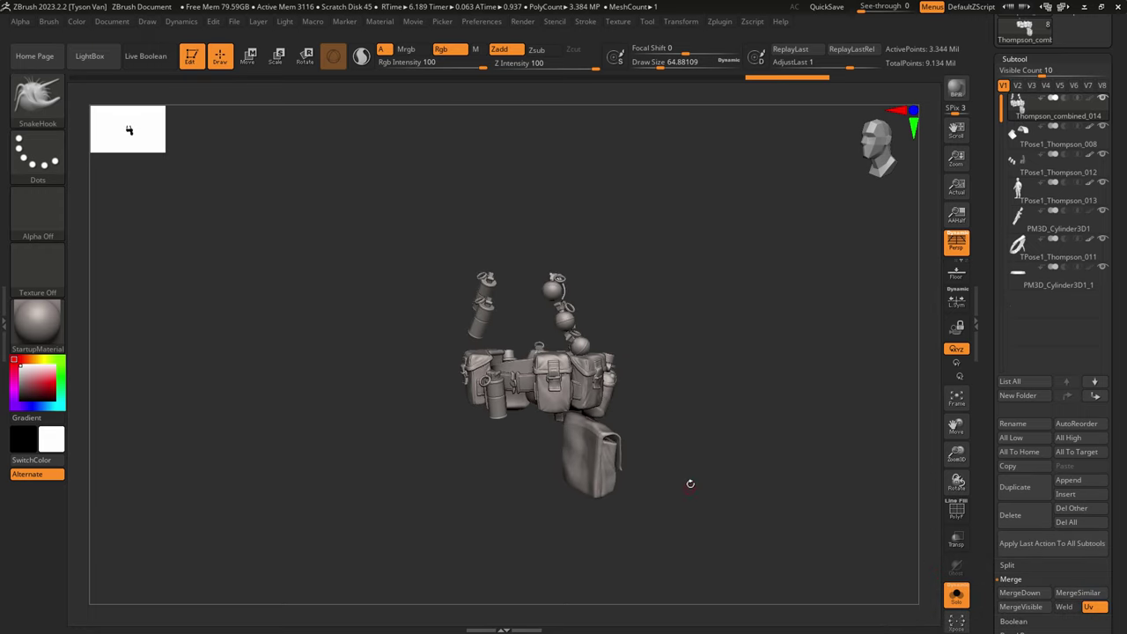
click(1019, 592)
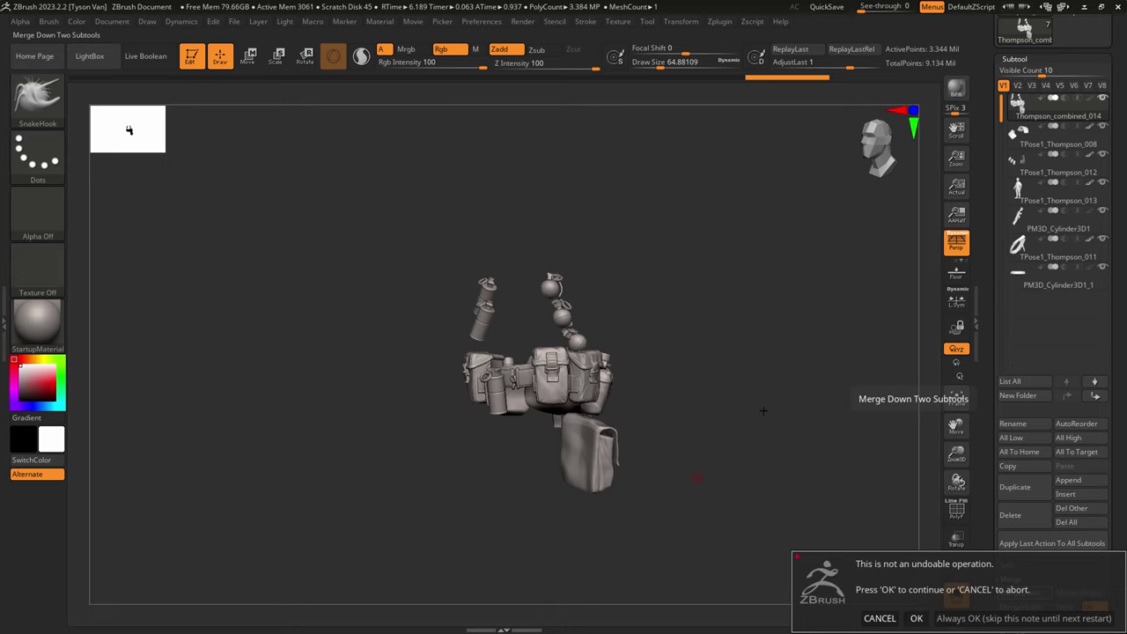
click(915, 618)
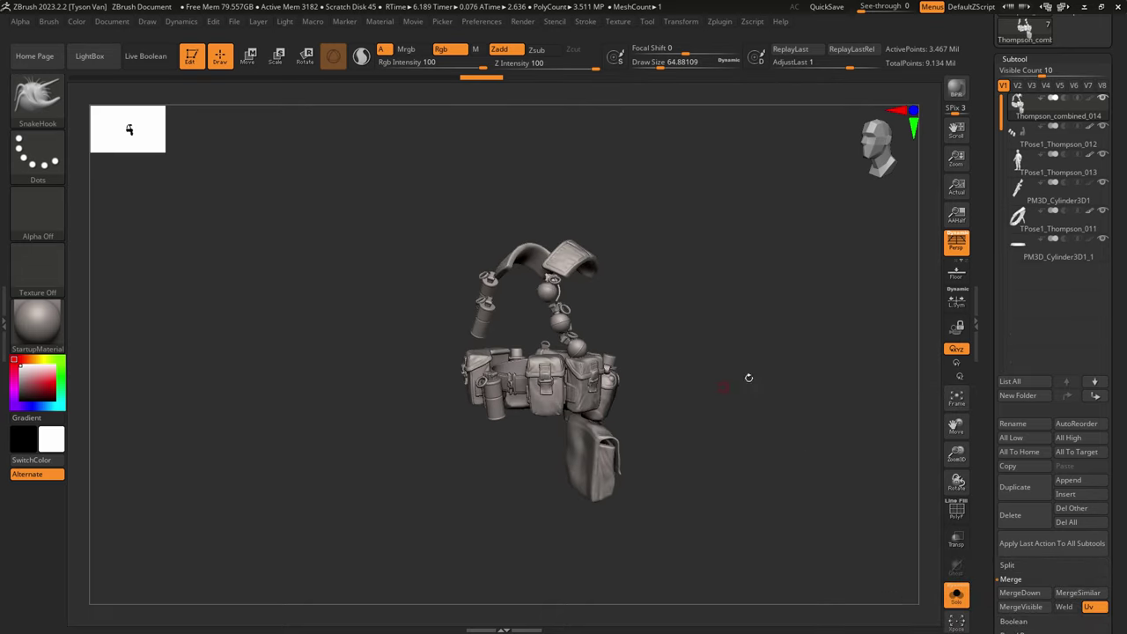
Step: Merge the TPose1_Thompson_012 cartridges and the TPose1_Thompson_013 body into the Thompson_combined_014 subtool
click(1049, 141)
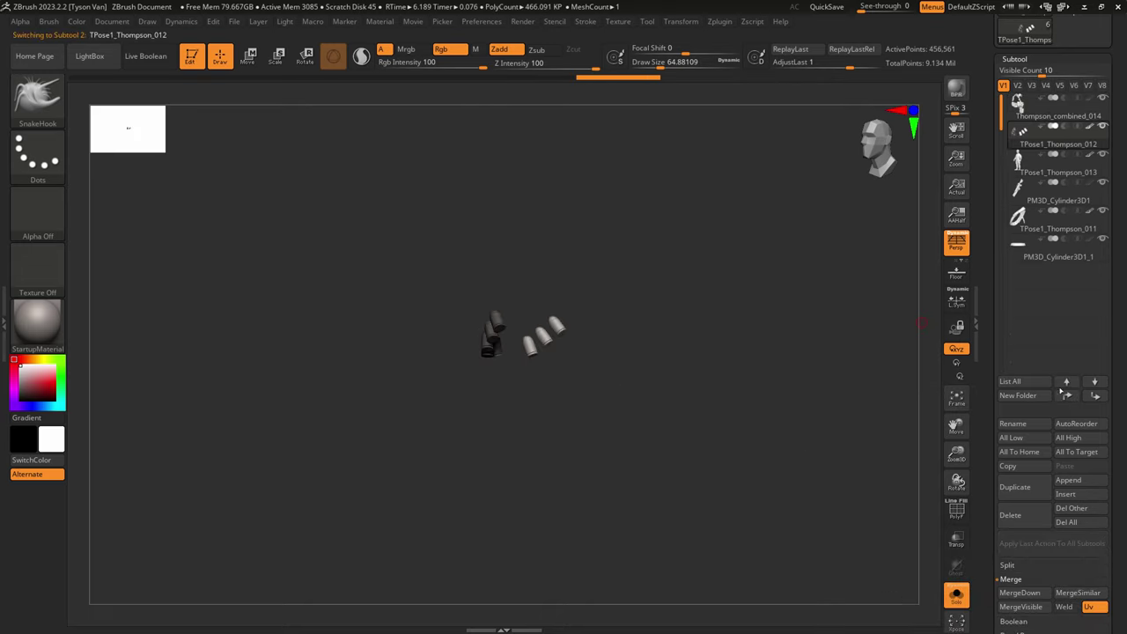
ctrl+drag(807, 359, 836, 342)
click(1043, 112)
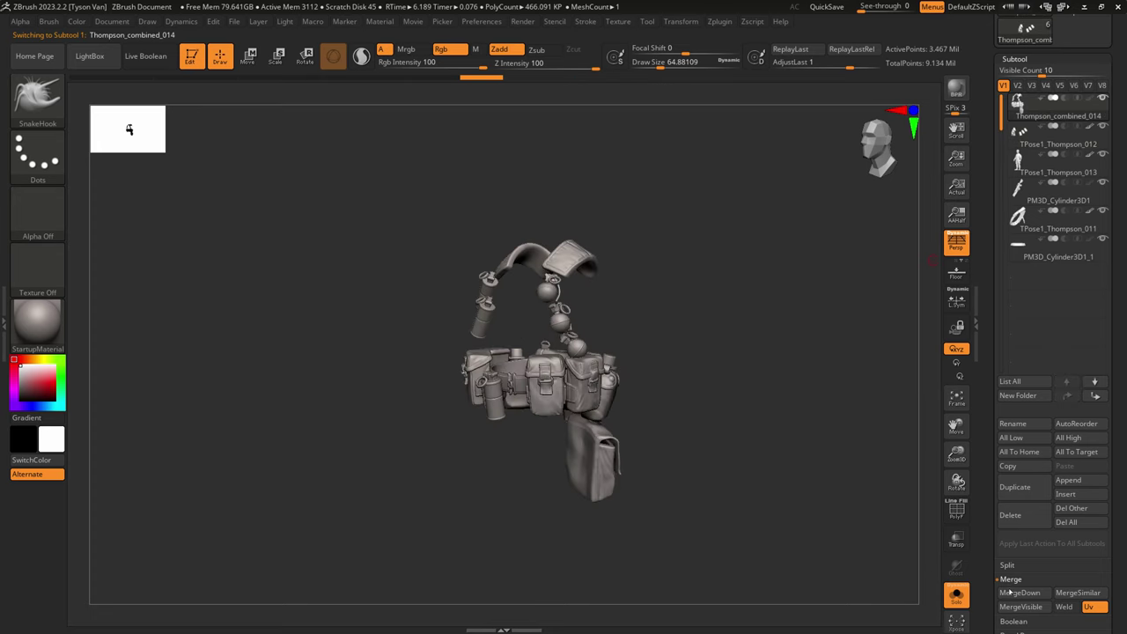
click(1011, 592)
click(915, 617)
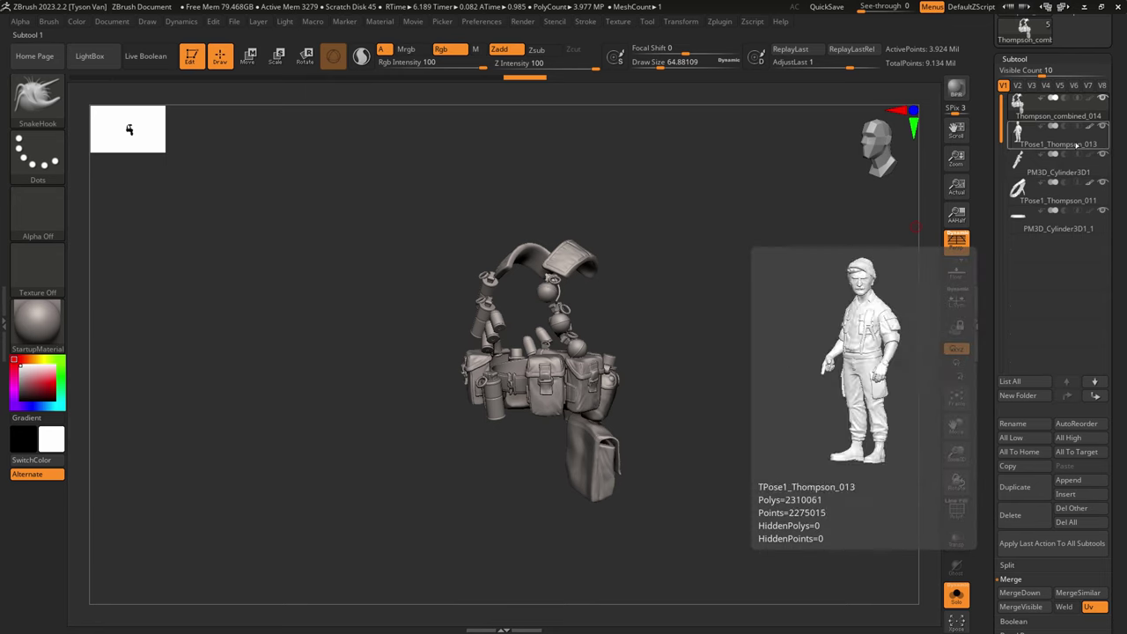
click(1021, 515)
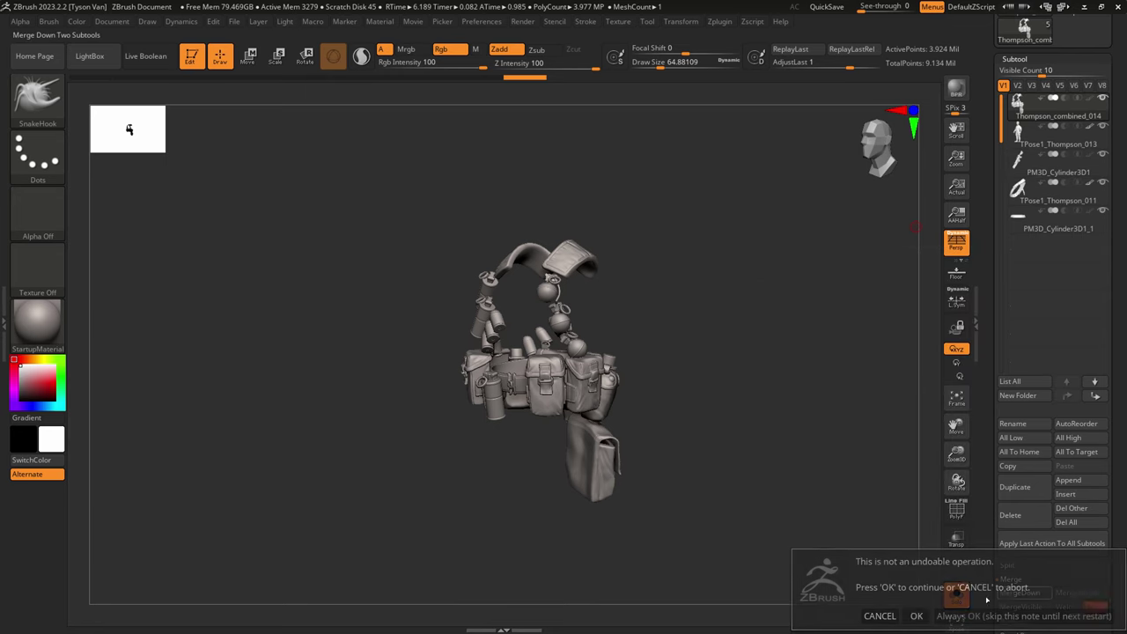
click(915, 615)
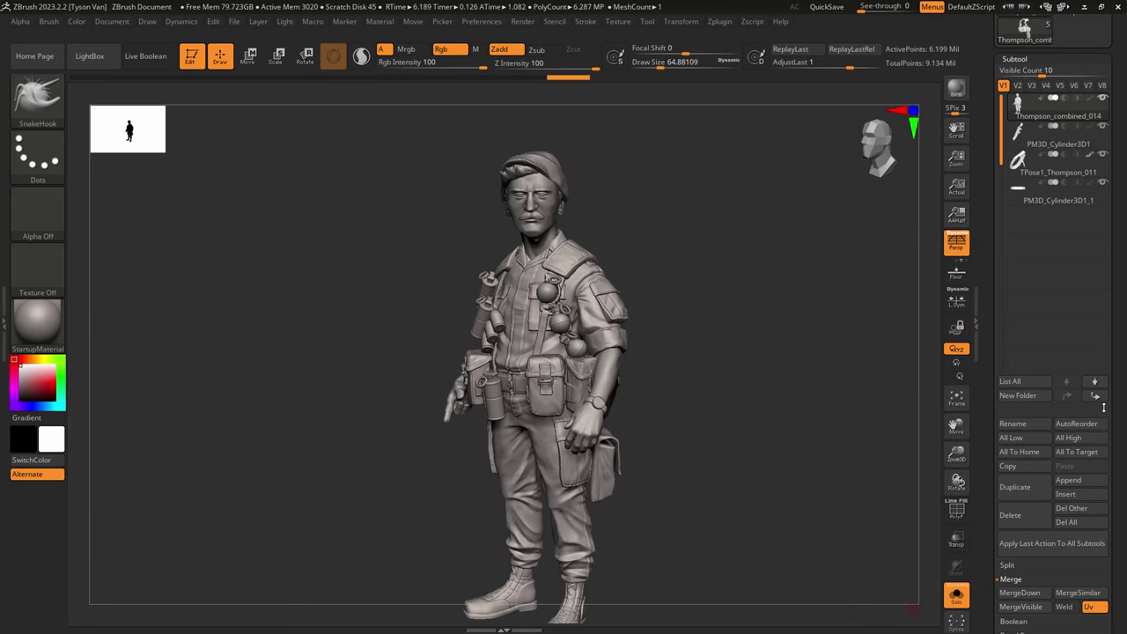
Step: Check the rifle subtool PM3D_Cylinder3D1 on its own and merge it into Thompson_combined_014
click(1042, 137)
right_drag(748, 414, 622, 448)
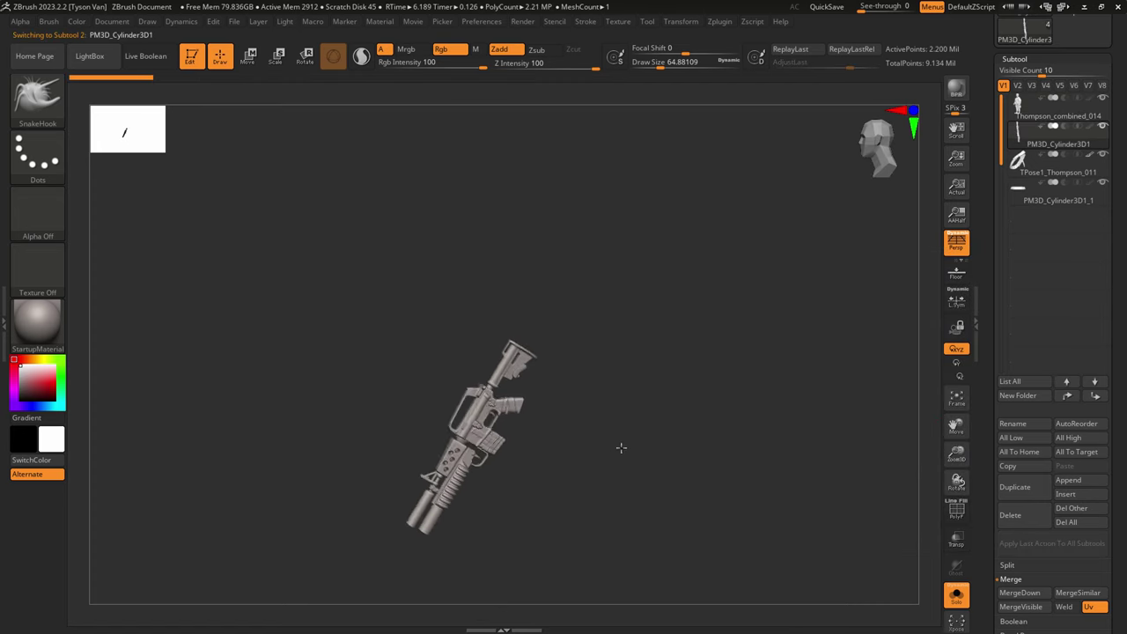
alt+right_drag(512, 440, 607, 422)
alt+right_drag(676, 460, 591, 485)
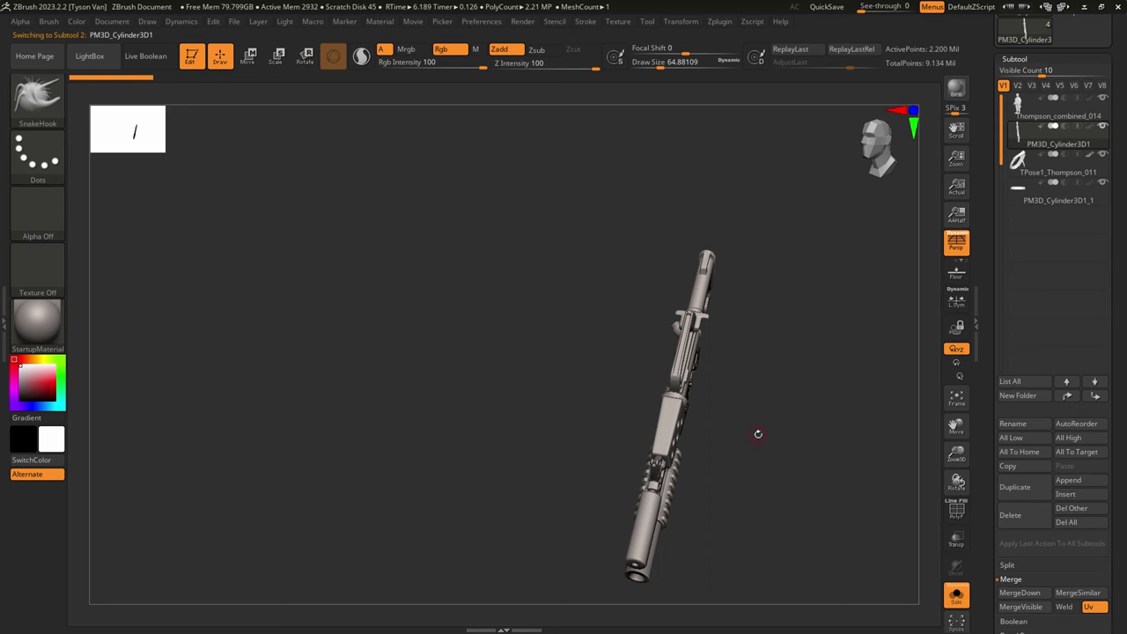
click(1056, 113)
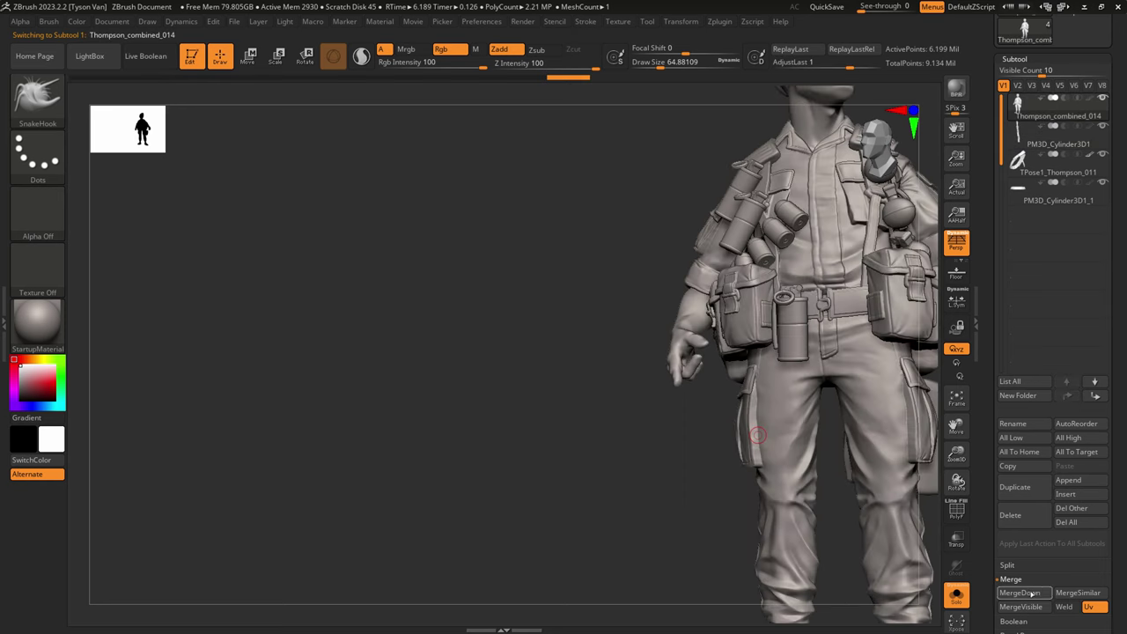
click(1030, 593)
click(916, 612)
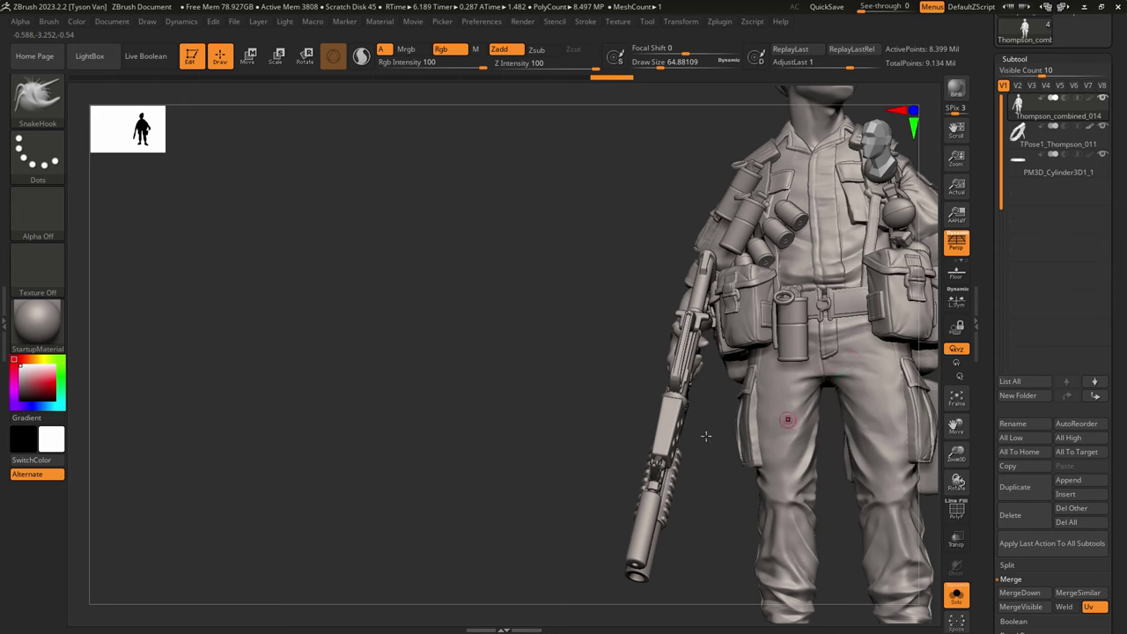
alt+drag(707, 434, 558, 458)
right_drag(856, 290, 834, 289)
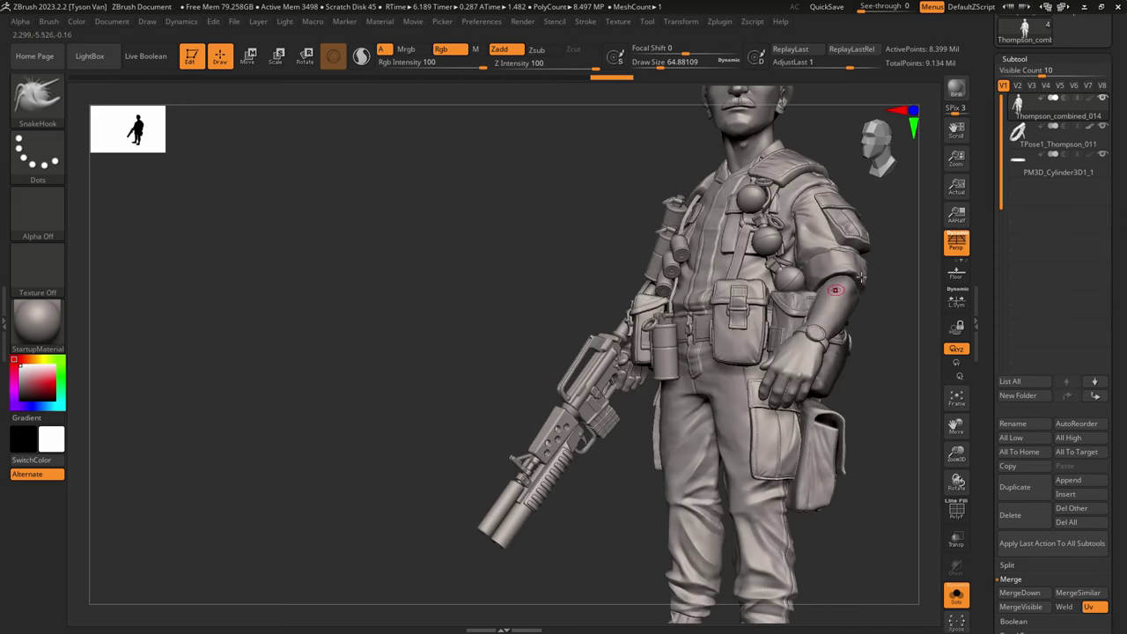
Step: Merge the TPose1_Thompson_011 strap into Thompson_combined_014, leaving the base disc separate, and save the tool
click(1049, 138)
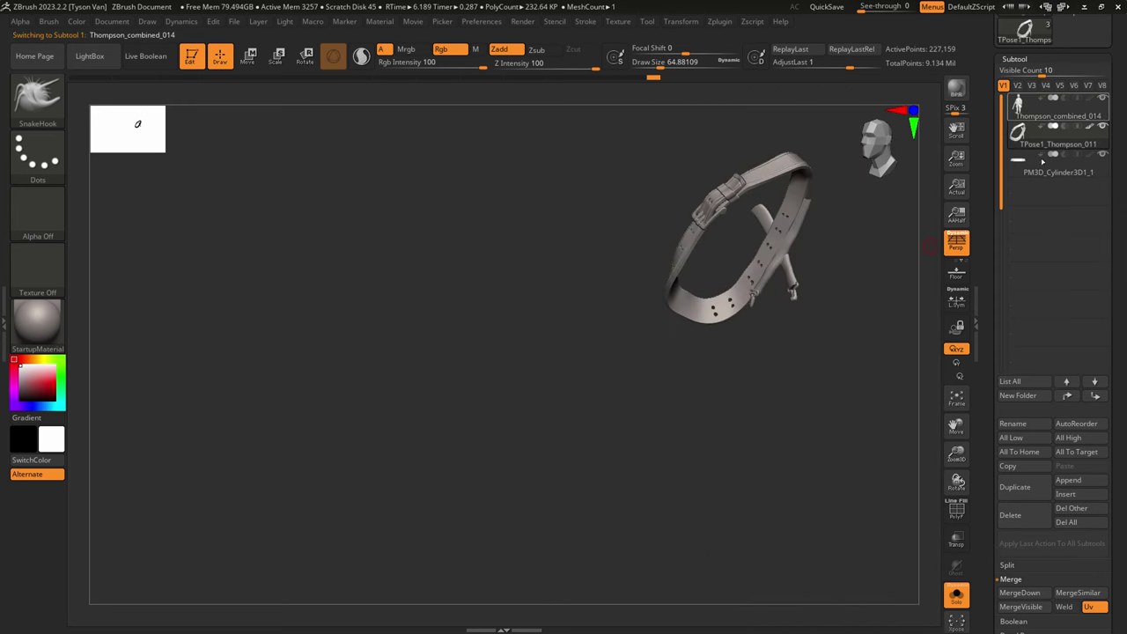
click(1023, 593)
click(915, 619)
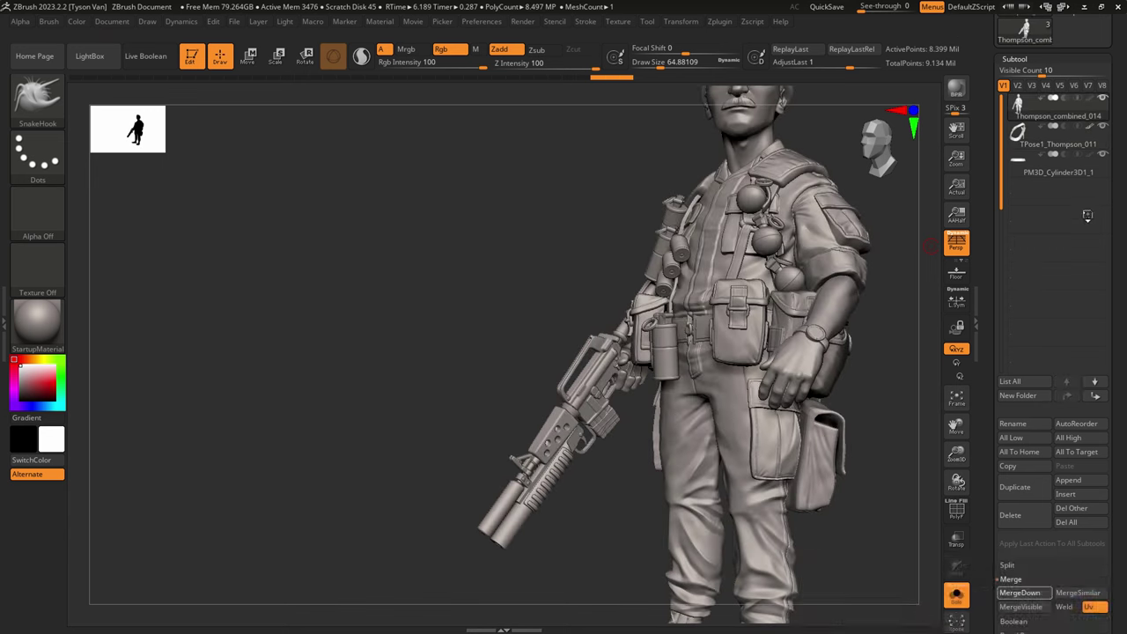
click(956, 600)
click(956, 602)
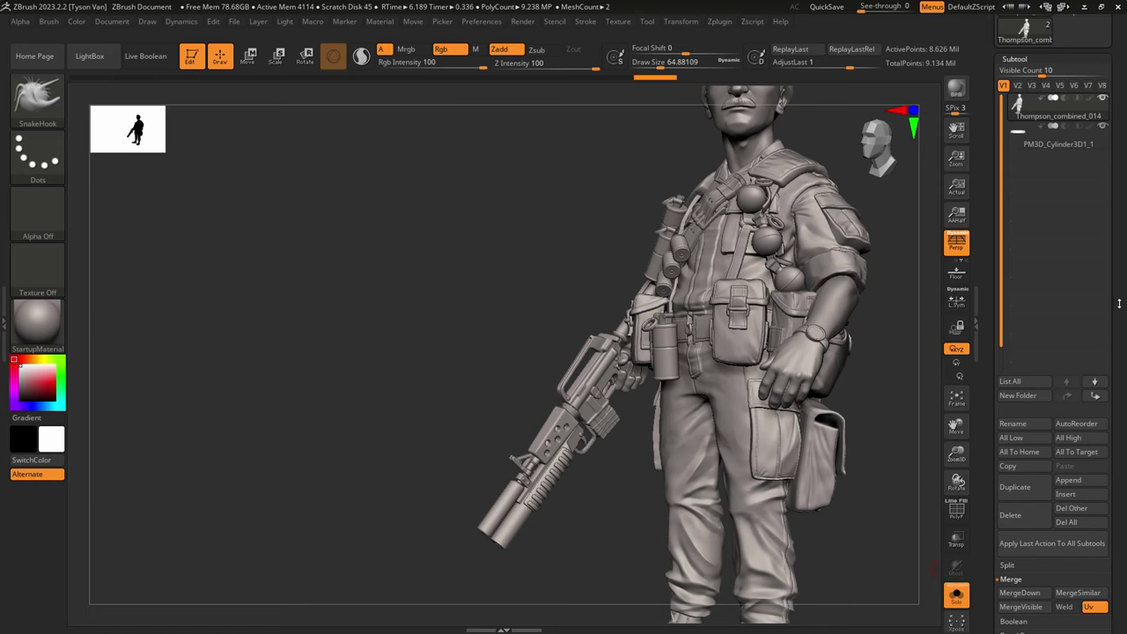
drag(1112, 273, 1113, 371)
drag(1112, 114, 1112, 217)
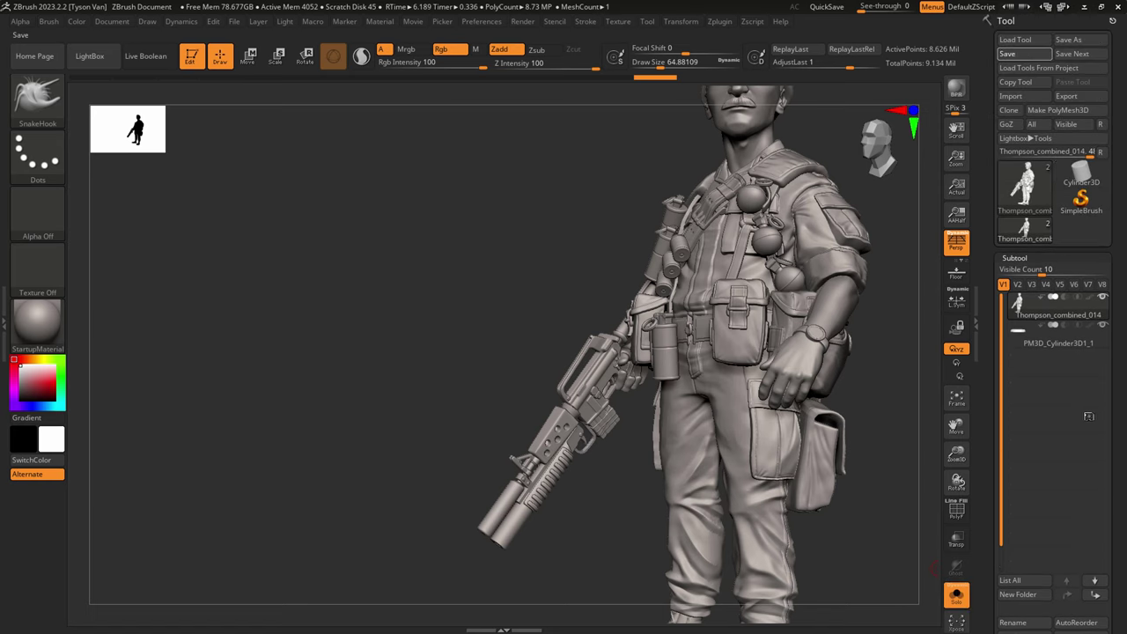
Step: DynaMesh the merged soldier at a resolution of 416
drag(1111, 454, 1093, 366)
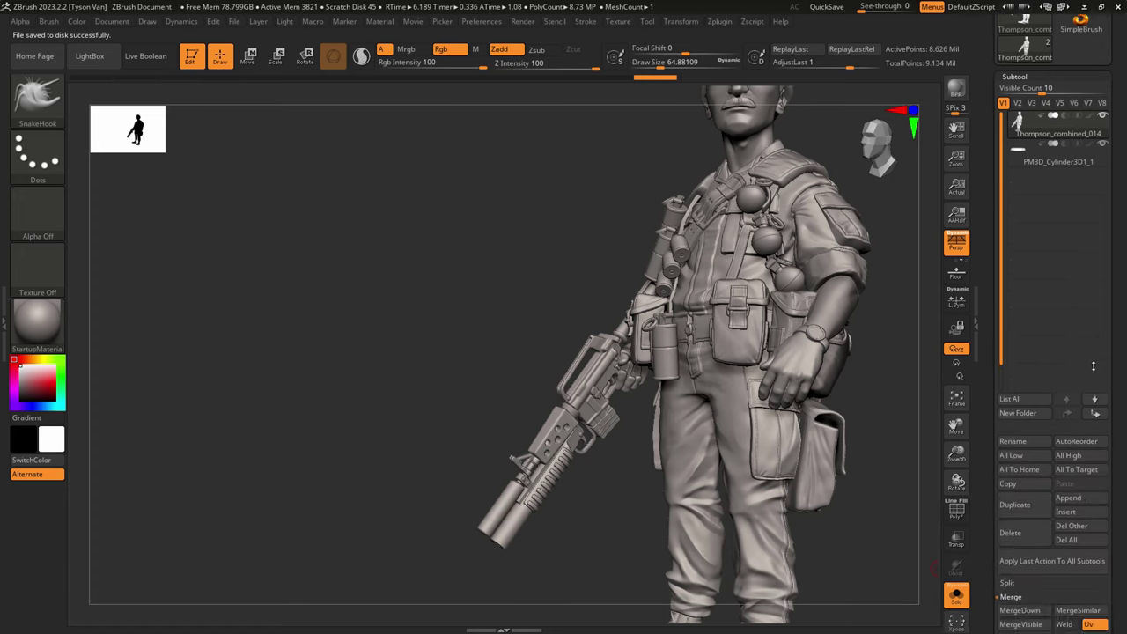
scroll(1093, 365, down, 5)
scroll(1046, 524, down, 6)
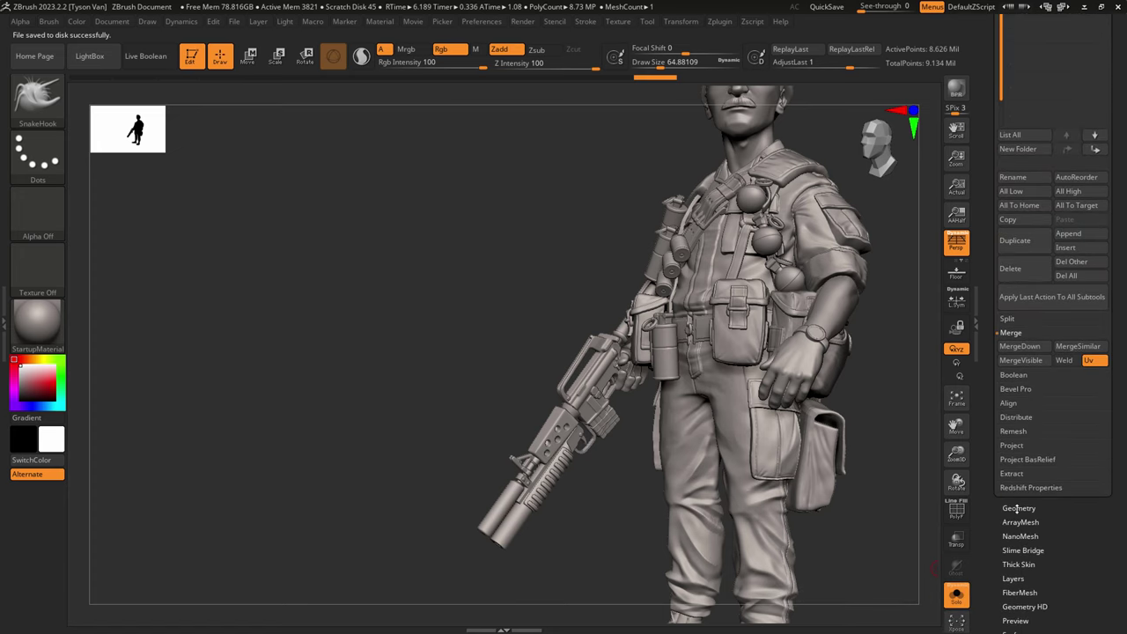
click(1018, 508)
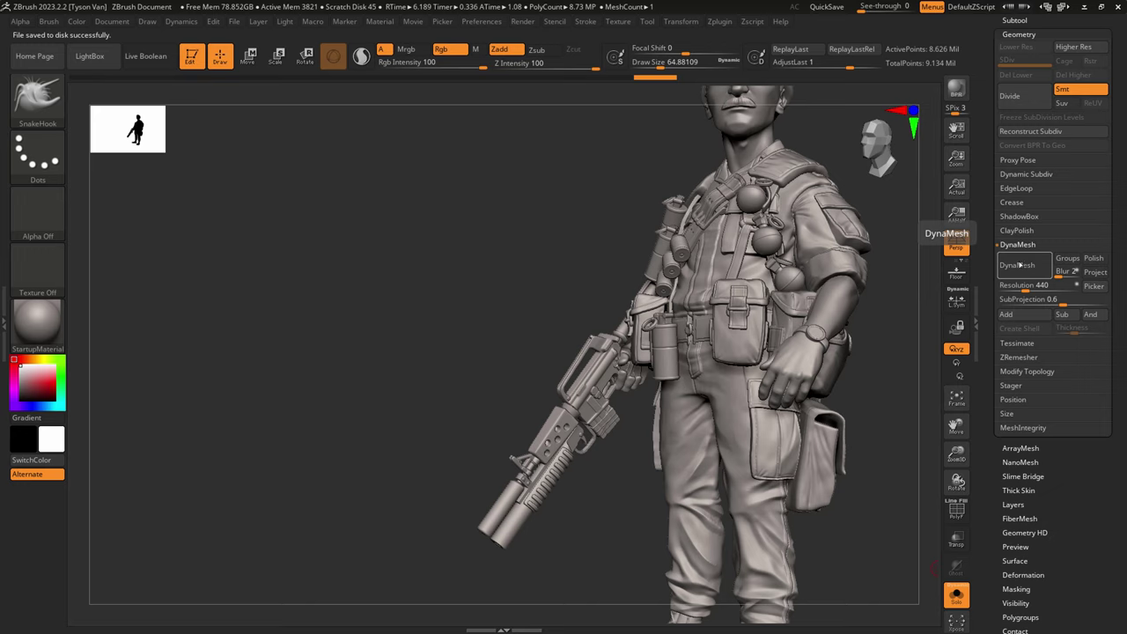
click(1023, 286)
click(1023, 285)
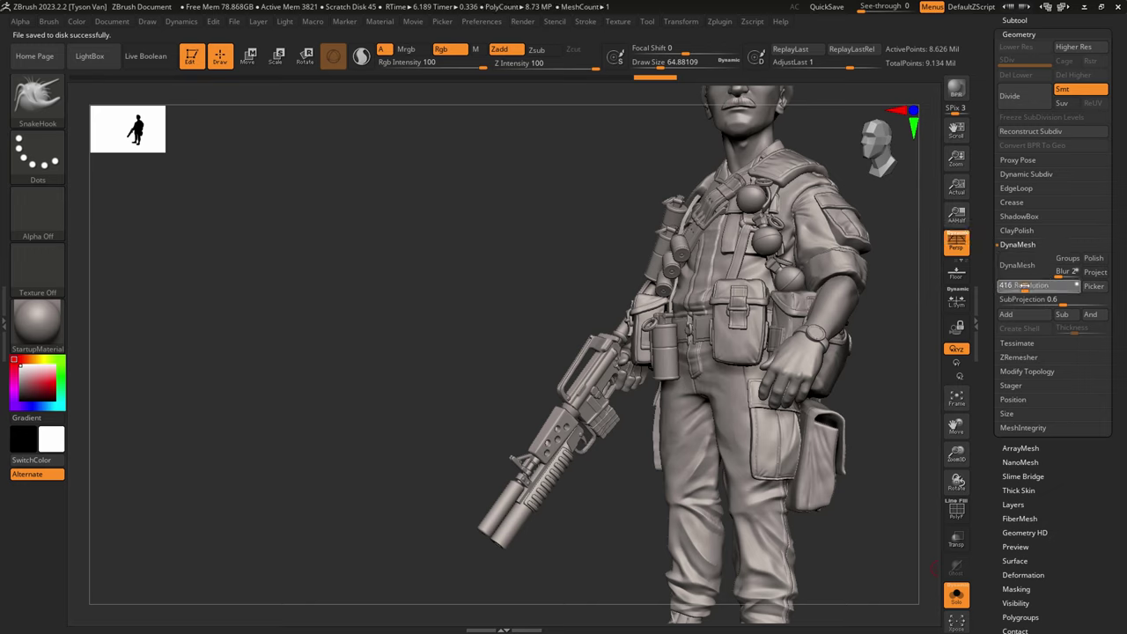
click(1018, 266)
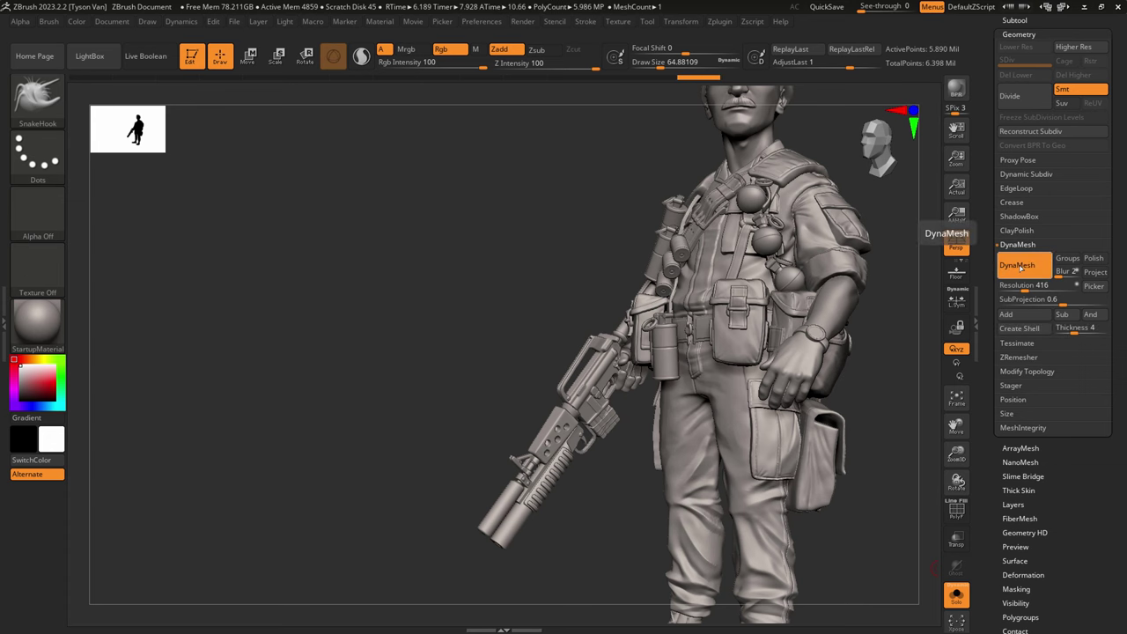
Step: Compare the soldier's pouch and belt detail before and after the DynaMesh using the undo history
drag(843, 382, 885, 448)
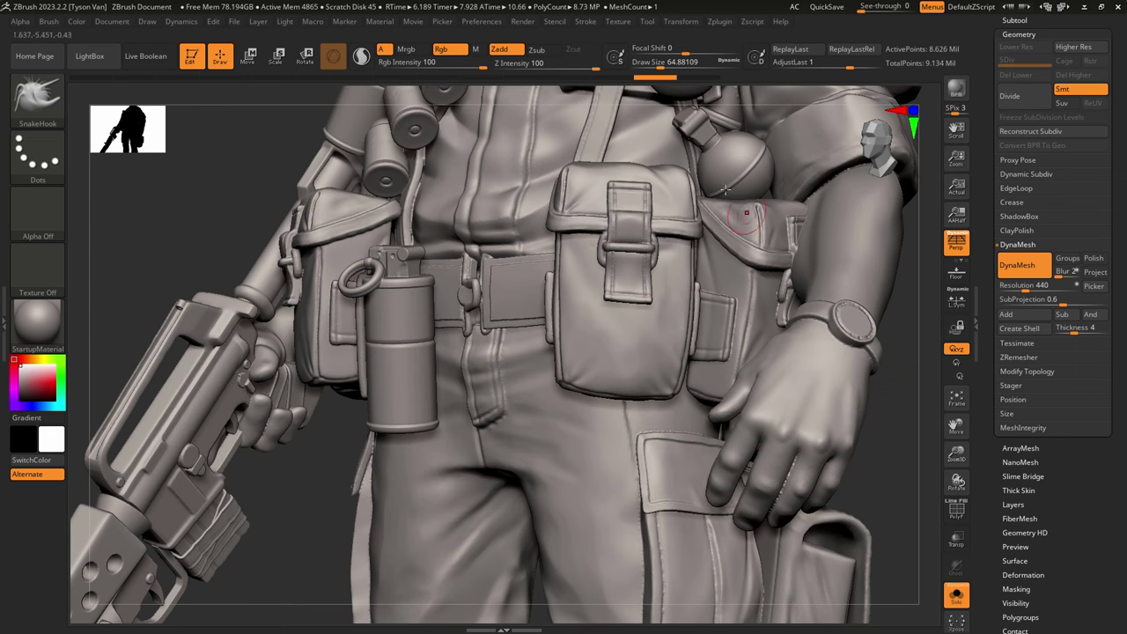
click(708, 79)
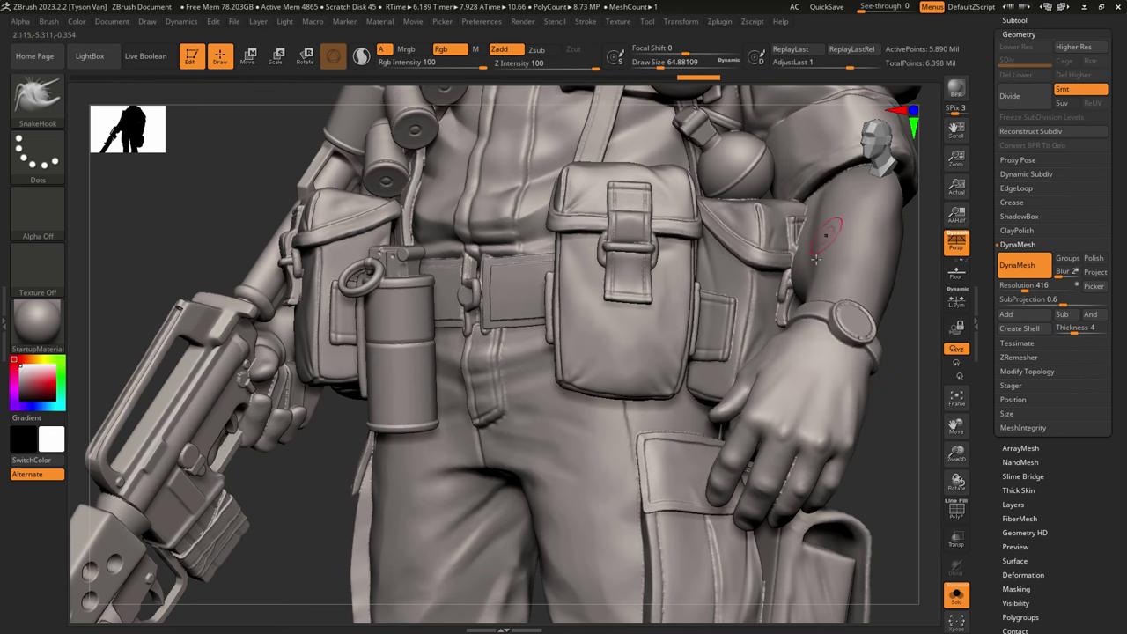
ctrl+right_drag(643, 319, 766, 364)
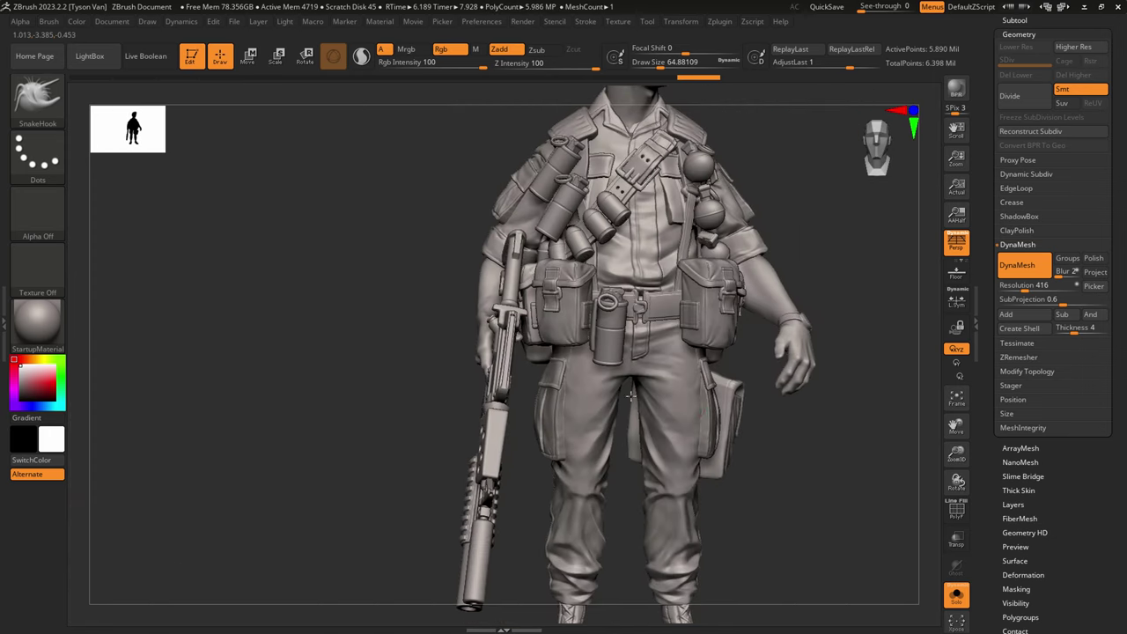
ctrl+right_drag(694, 408, 607, 416)
Step: Display the PolyFrame wireframe and examine the mesh density and polygroups around the chest strap and buckle
key(shift+f)
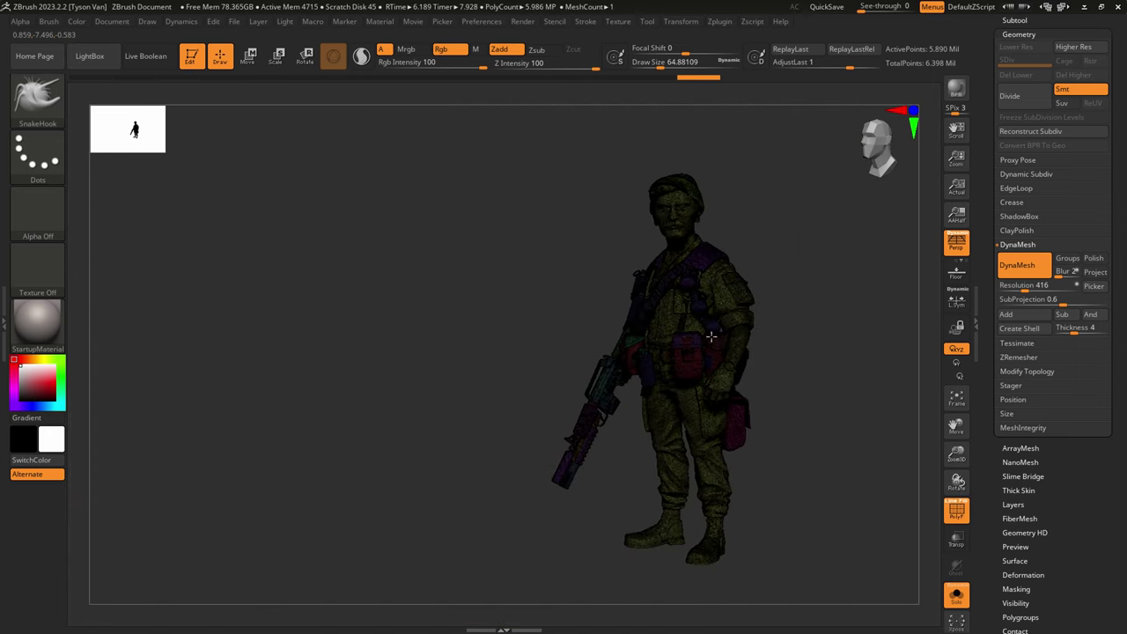
ctrl+right_drag(711, 334, 858, 616)
right_drag(742, 422, 647, 382)
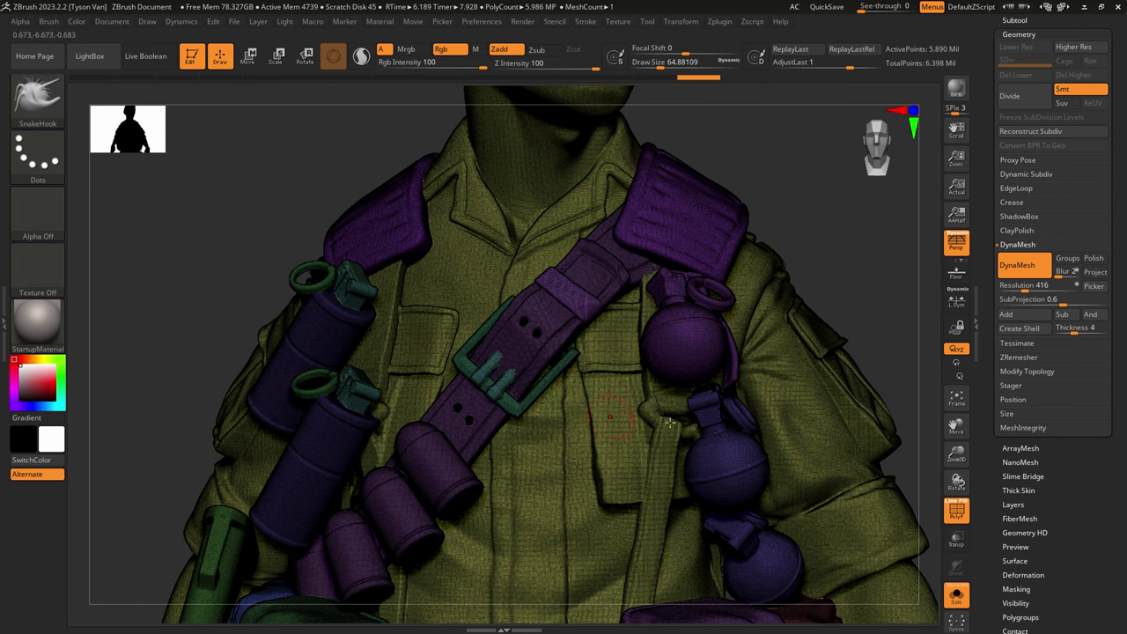
Step: Hide the PolyFrame wireframe and turn off Solo so the full soldier is displayed together with the base
ctrl+right_drag(586, 499, 603, 344)
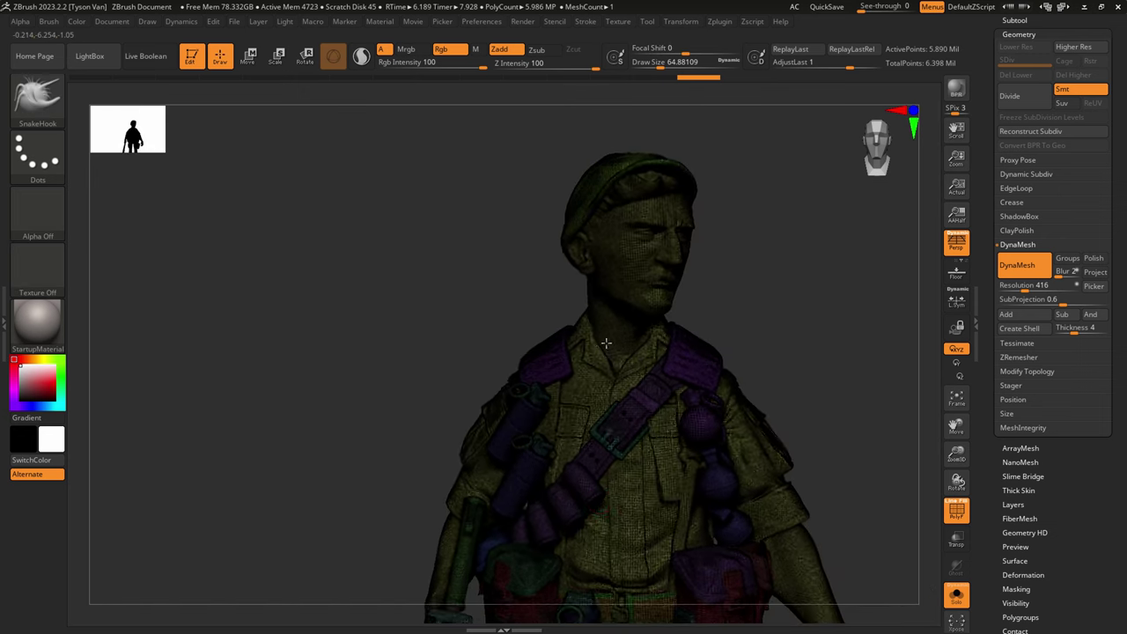
alt+right_drag(574, 550, 596, 410)
key(shift+f)
mouse_move(634, 486)
ctrl+right_down()
mouse_move(737, 512)
mouse_move(644, 490)
ctrl+right_up()
ctrl+right_drag(386, 370, 277, 386)
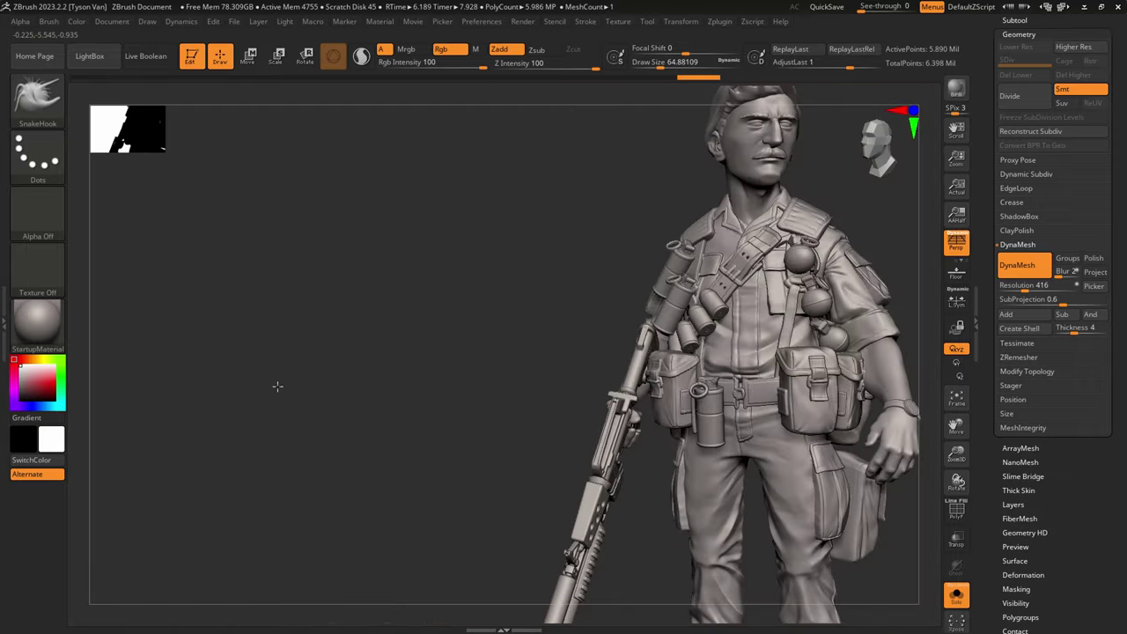
alt+right_drag(763, 455, 777, 477)
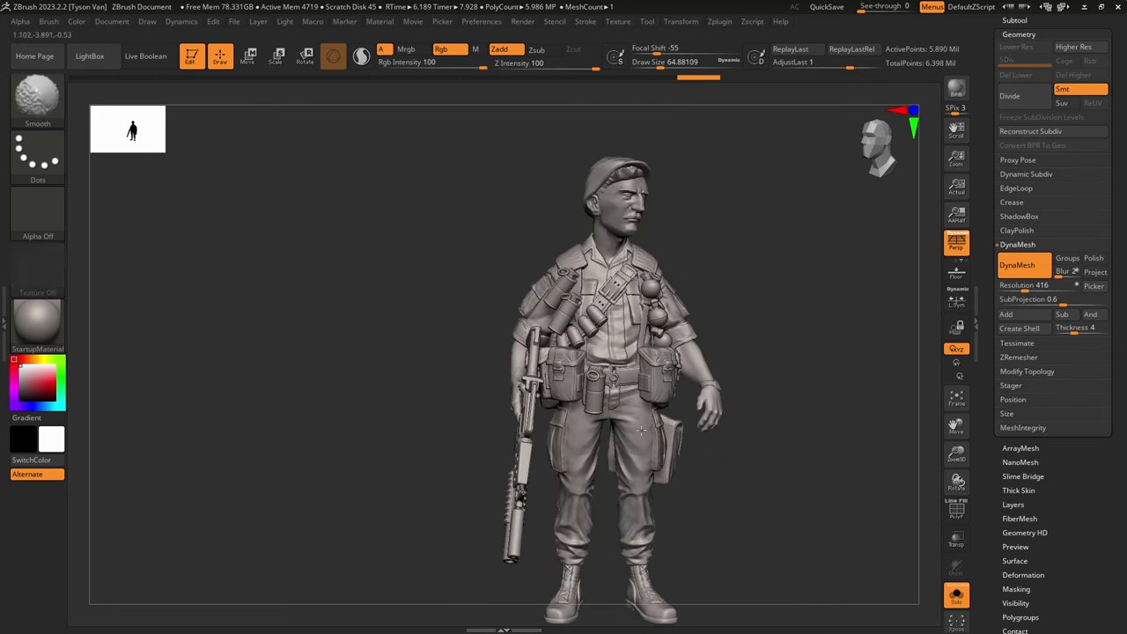
click(956, 595)
mouse_move(778, 537)
right_down()
mouse_move(748, 536)
mouse_move(772, 480)
mouse_move(765, 498)
mouse_move(740, 501)
right_up()
right_drag(681, 481, 697, 503)
Step: Adjust the trousers around the crotch with the SnakeHook brush, reducing the draw size to 112
ctrl+right_drag(623, 445, 627, 507)
key(s)
drag(619, 434, 643, 434)
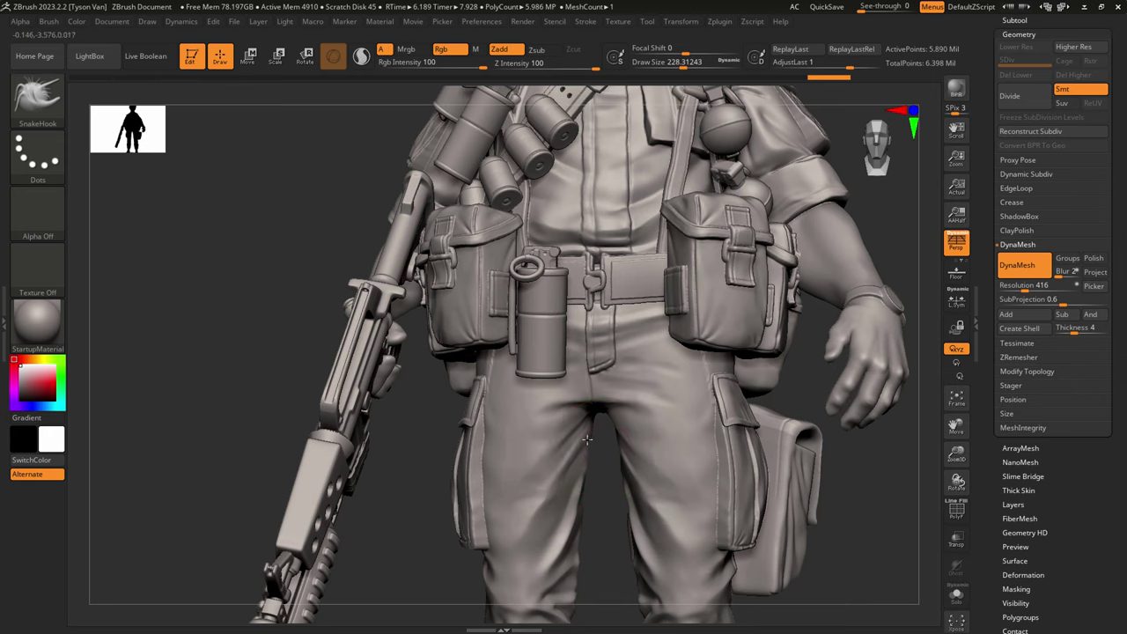
key(s)
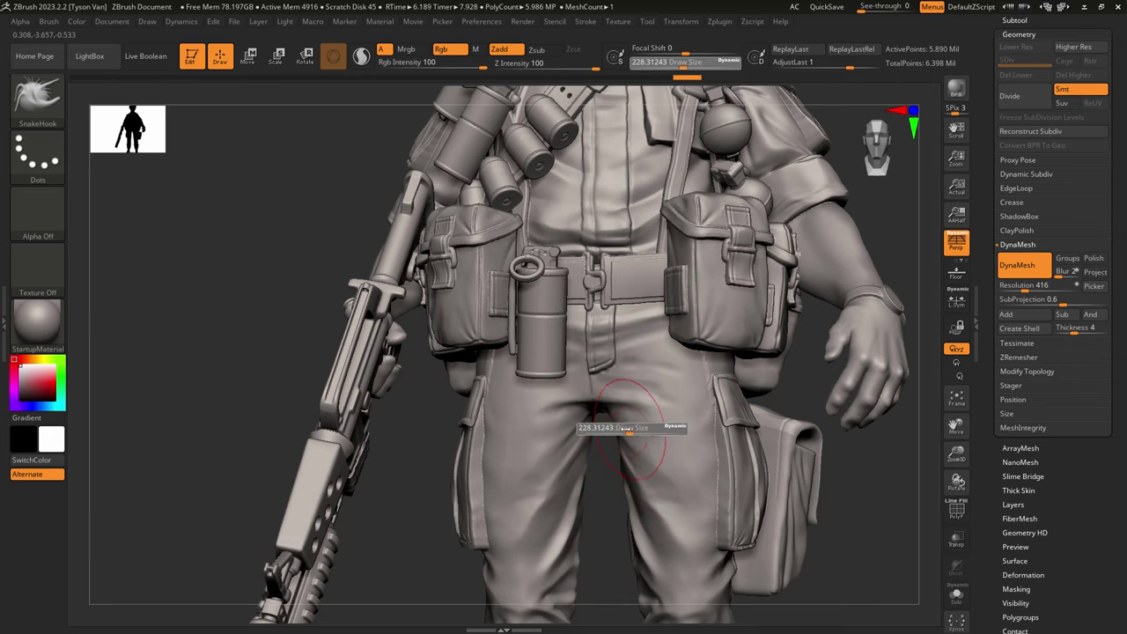
click(615, 426)
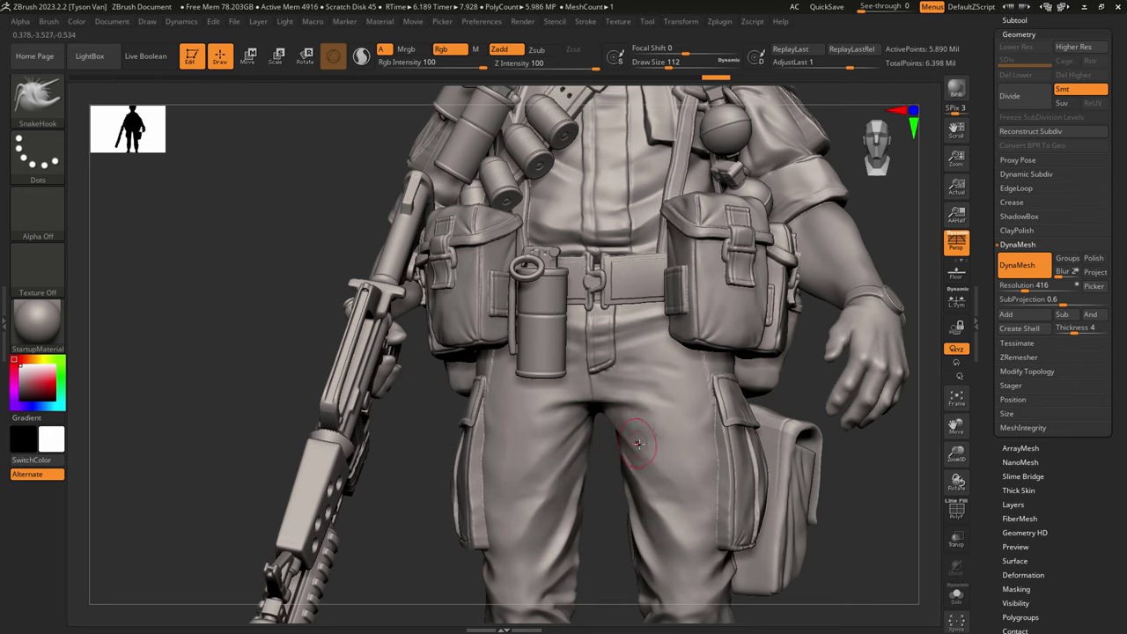
right_drag(603, 443, 641, 435)
Step: Sculpt fabric folds along the inner thighs of the trousers with the Standard brush, reducing the draw size to about 68
key(b)
key(d)
key(s)
key(b)
key(s)
key(t)
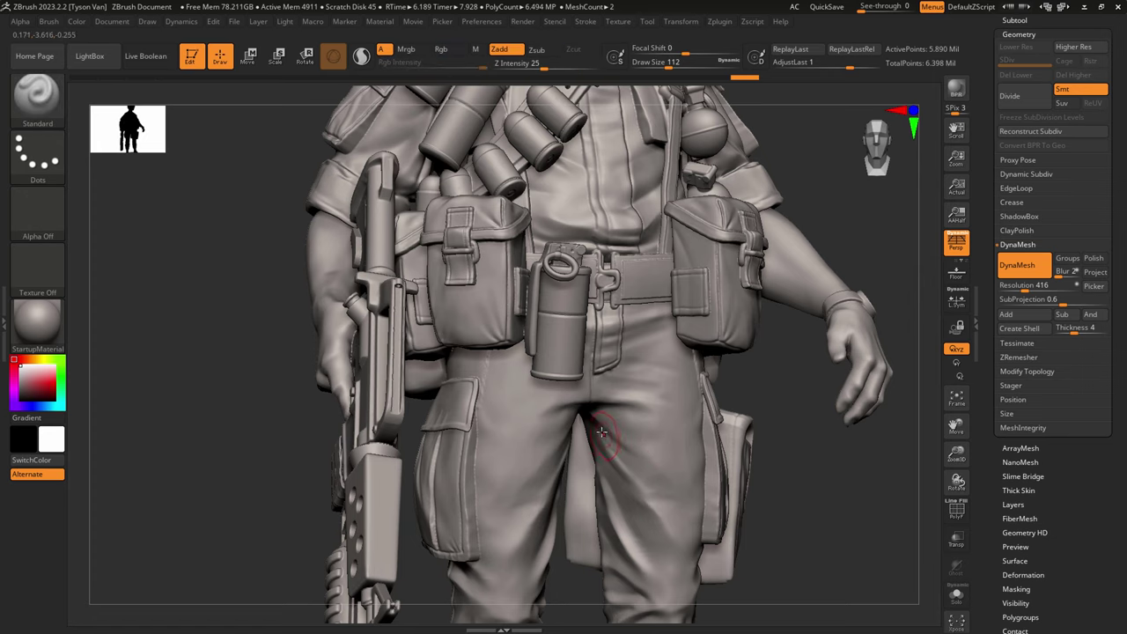
mouse_move(619, 450)
mouse_down()
mouse_move(657, 493)
mouse_move(664, 525)
mouse_move(642, 550)
mouse_move(653, 568)
mouse_up()
right_drag(667, 497, 606, 461)
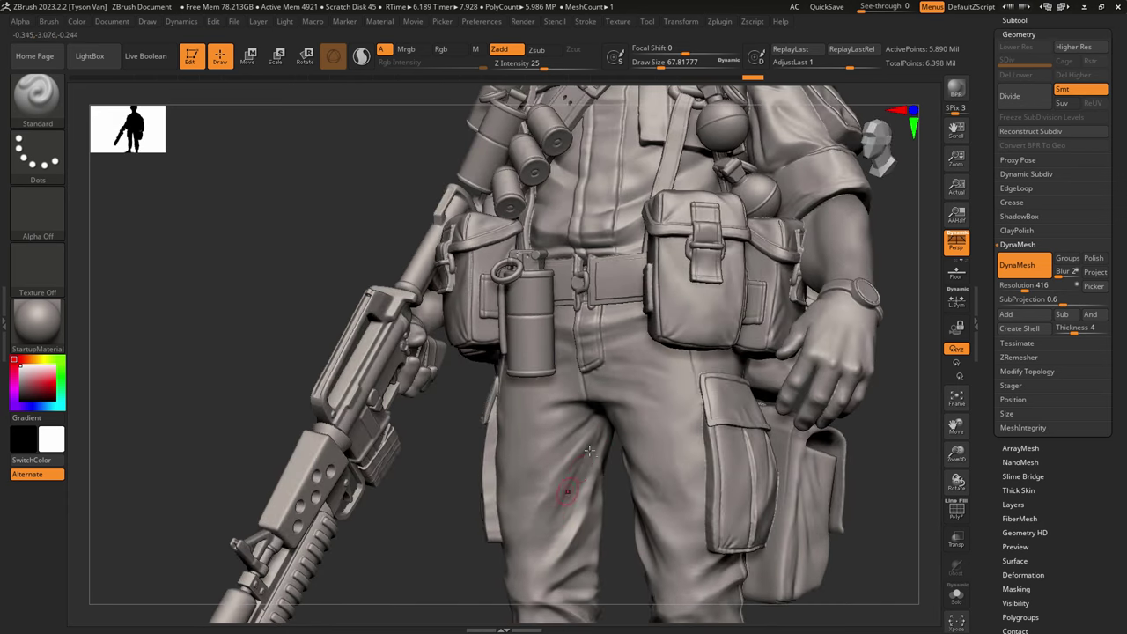
drag(575, 486, 586, 467)
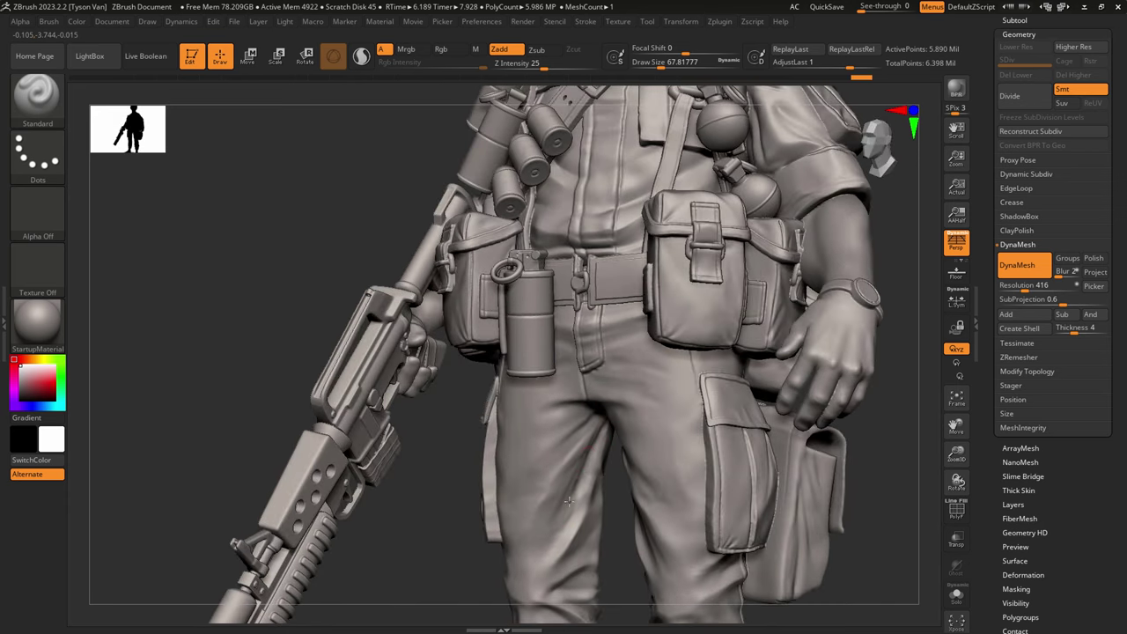
Step: Flatten and soften the fold on the inner thigh with the hPolish brush and smoothing
key(b)
key(h)
key(p)
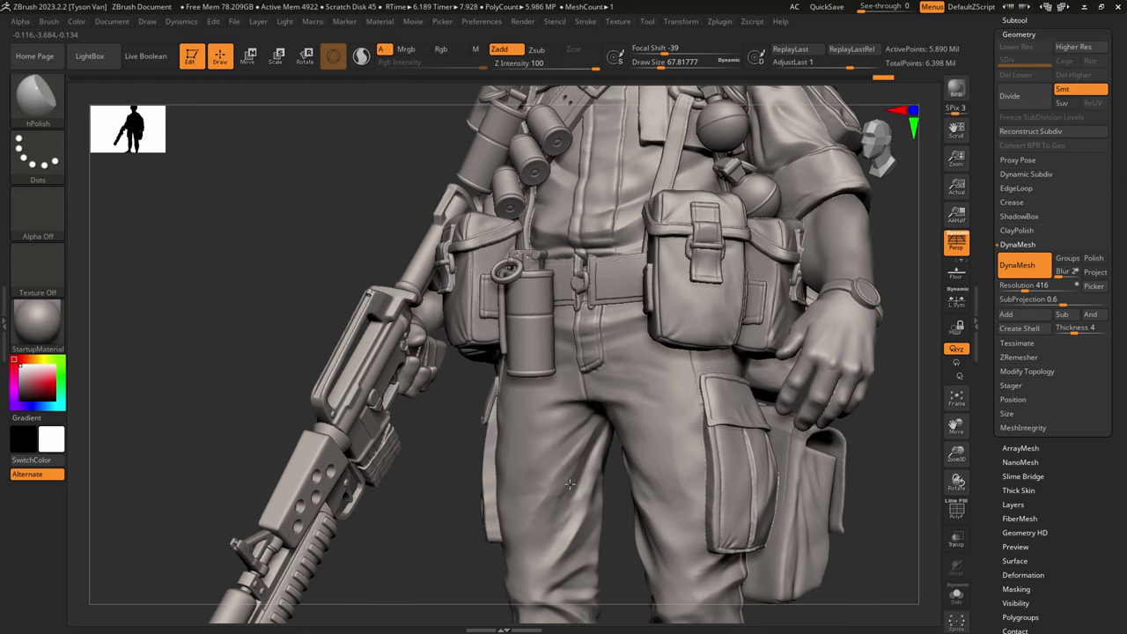
key(shift)
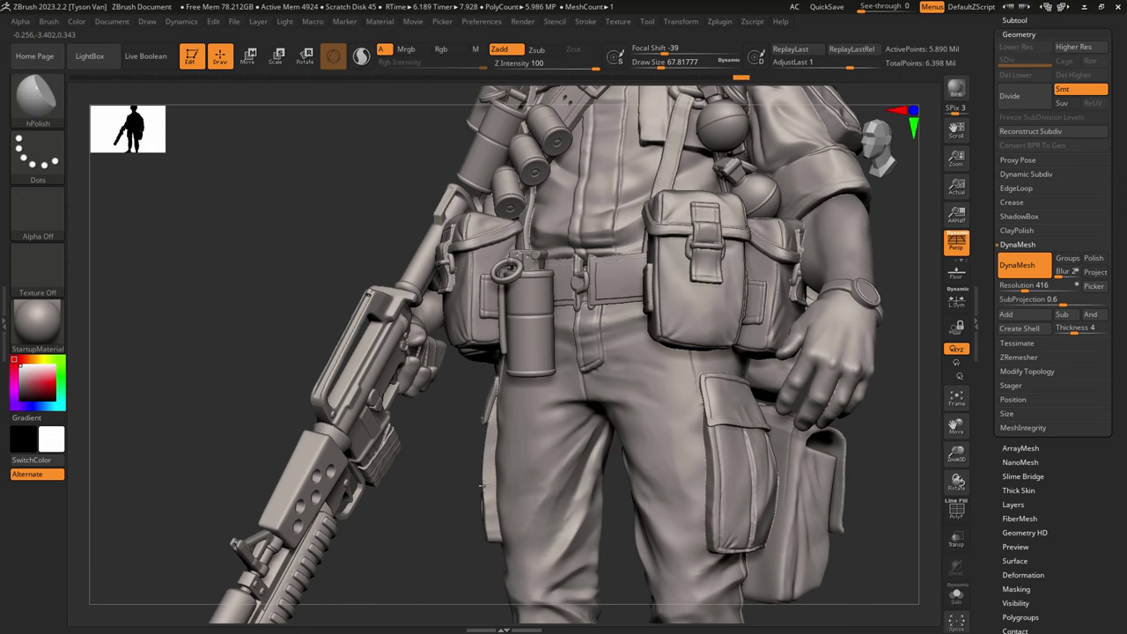
Step: Nudge the shape of the inner trouser legs with SnakeHook at a draw size of about 365 and save the tool
mouse_move(571, 518)
ctrl+right_down()
mouse_move(666, 490)
mouse_move(652, 510)
mouse_move(626, 433)
ctrl+right_up()
key(b)
key(s)
key(h)
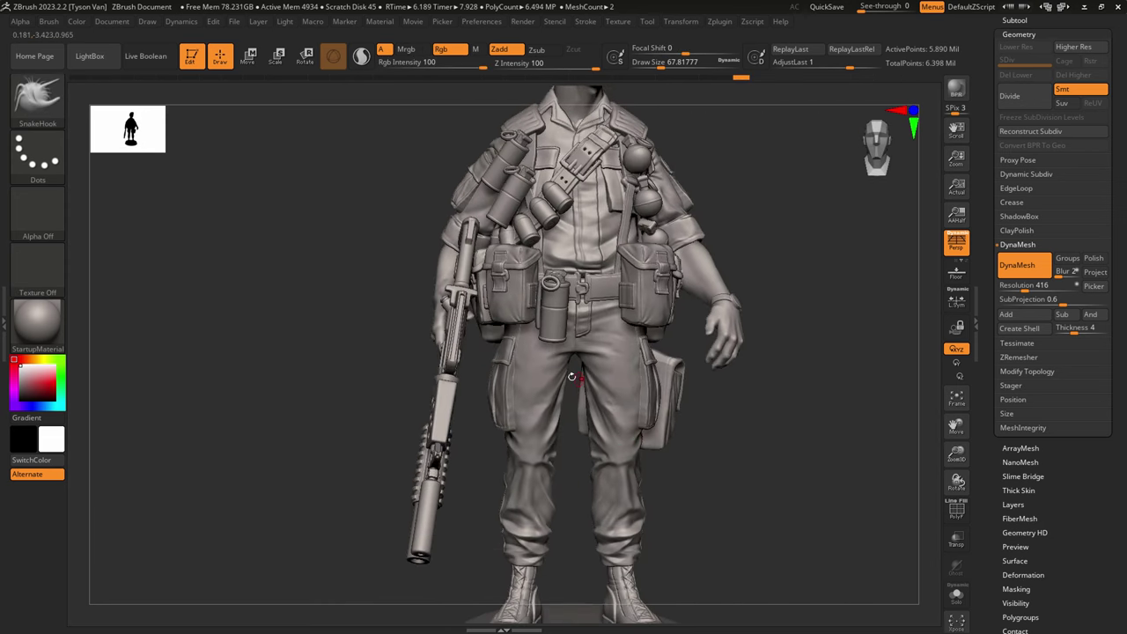
key(s)
mouse_move(532, 388)
mouse_down()
mouse_move(588, 388)
mouse_move(589, 356)
mouse_move(601, 378)
mouse_up()
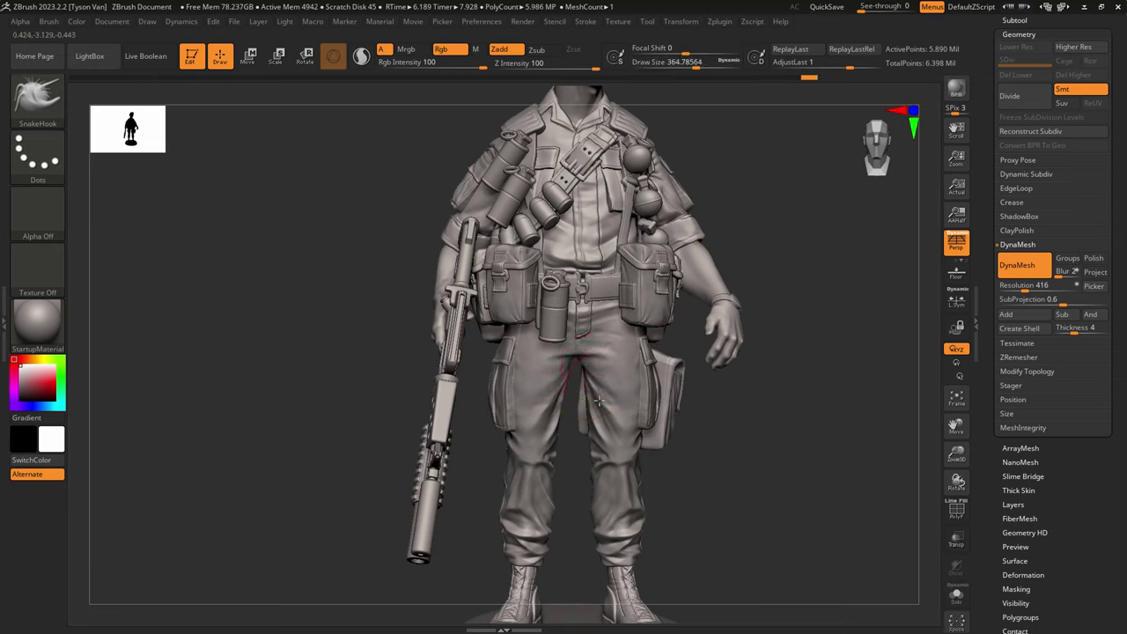
right_drag(620, 410, 572, 410)
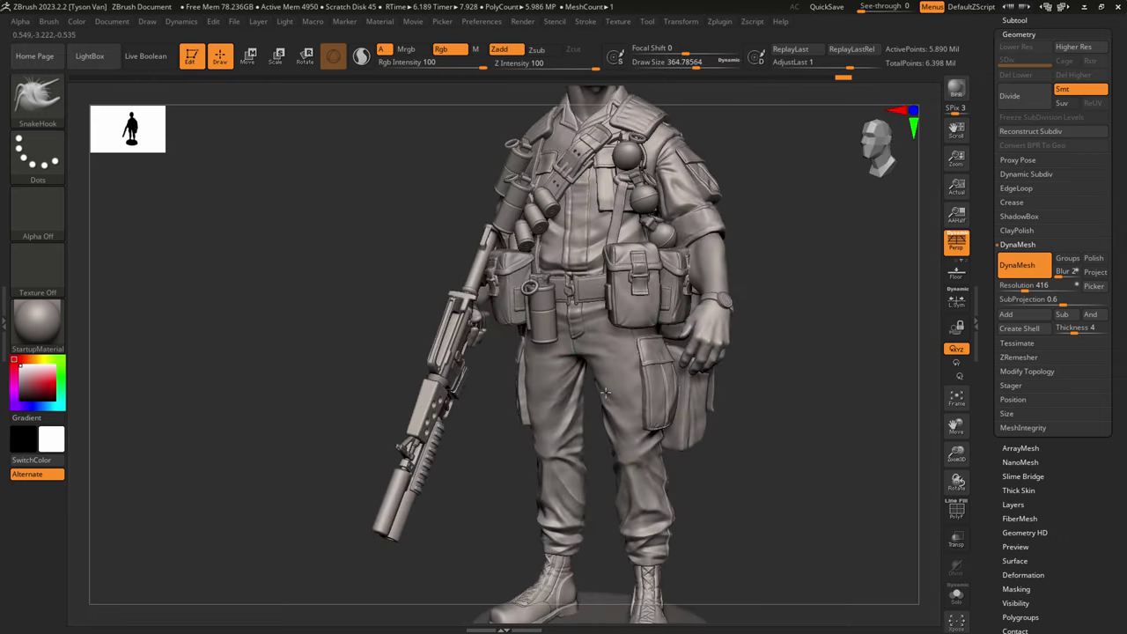
drag(620, 383, 626, 380)
mouse_move(635, 400)
alt+right_down()
mouse_move(621, 400)
mouse_move(634, 419)
mouse_move(620, 419)
mouse_move(636, 401)
mouse_move(637, 423)
mouse_move(602, 432)
alt+right_up()
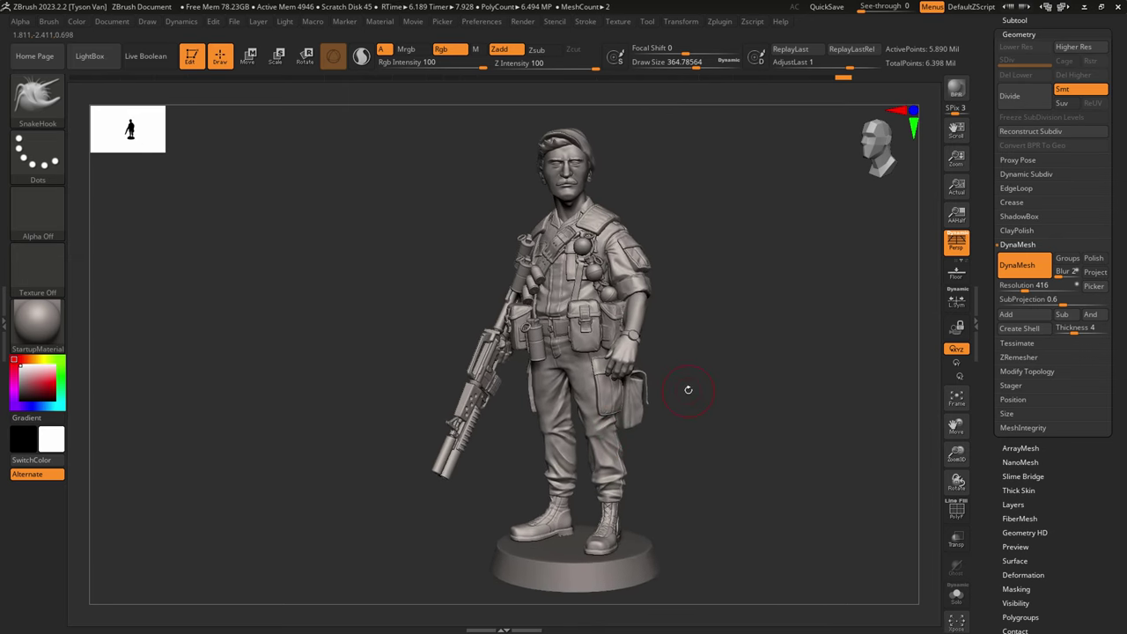
drag(1102, 189, 1101, 427)
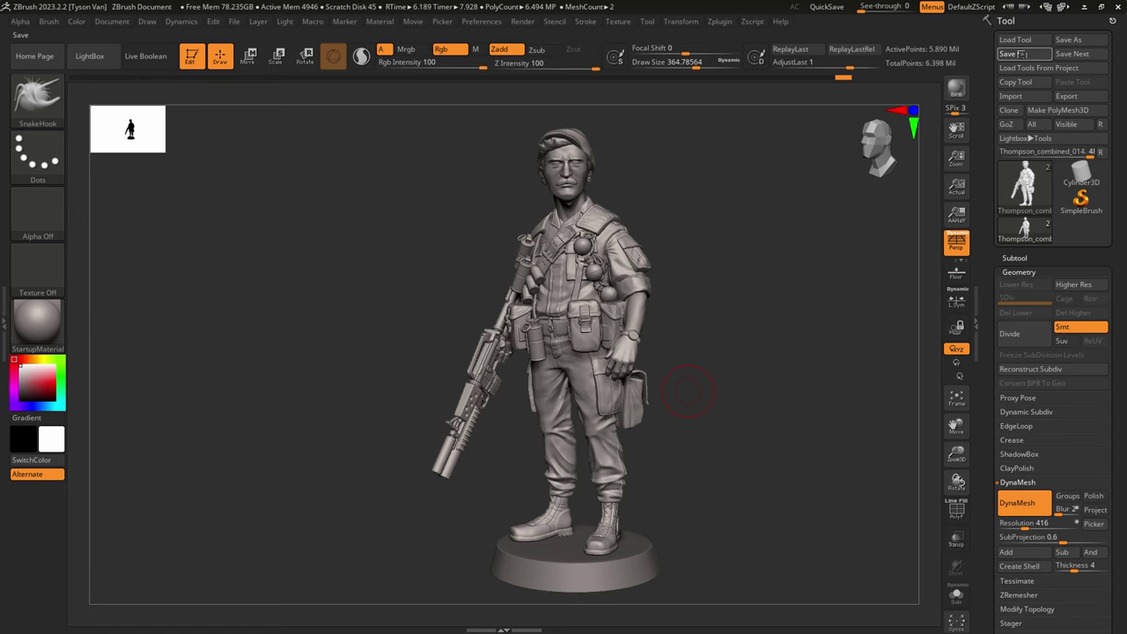
click(1022, 53)
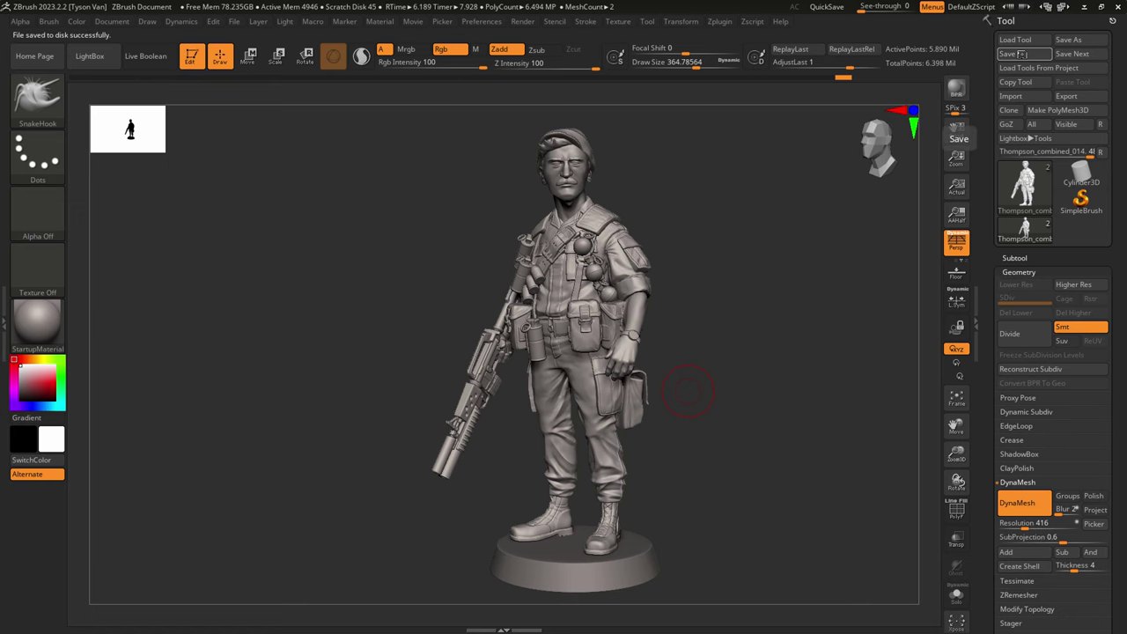
Step: Isolate the soldier from the base and examine the crotch, trouser legs and boot soles from below
click(956, 595)
mouse_move(579, 338)
right_down()
mouse_move(605, 264)
mouse_move(601, 419)
right_up()
key(s)
drag(582, 374, 563, 375)
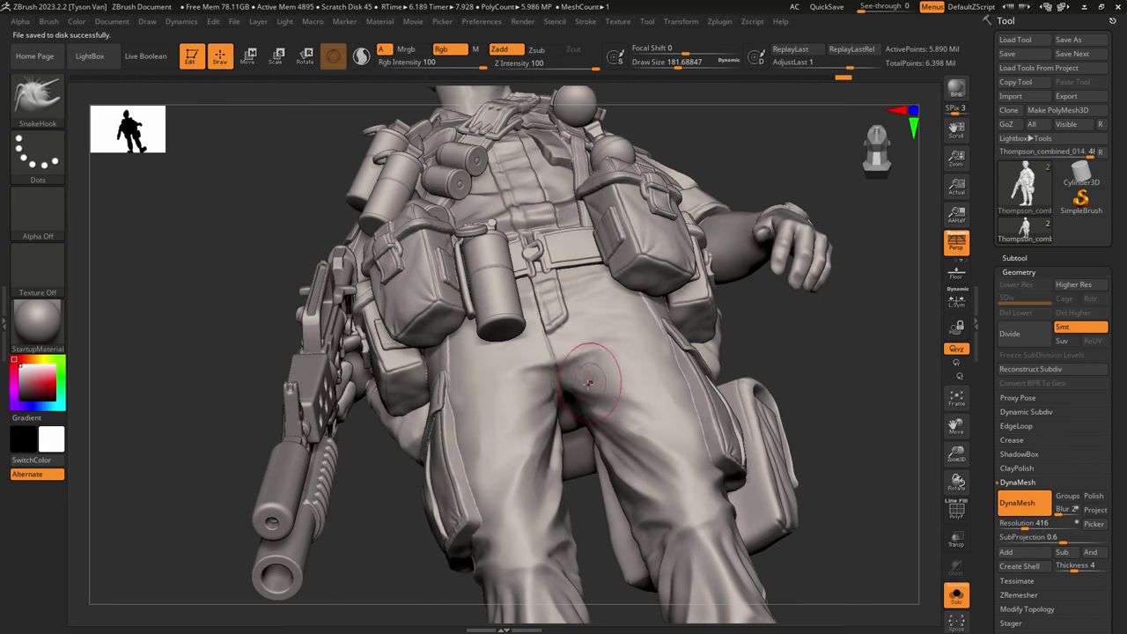
alt+right_drag(658, 424, 593, 232)
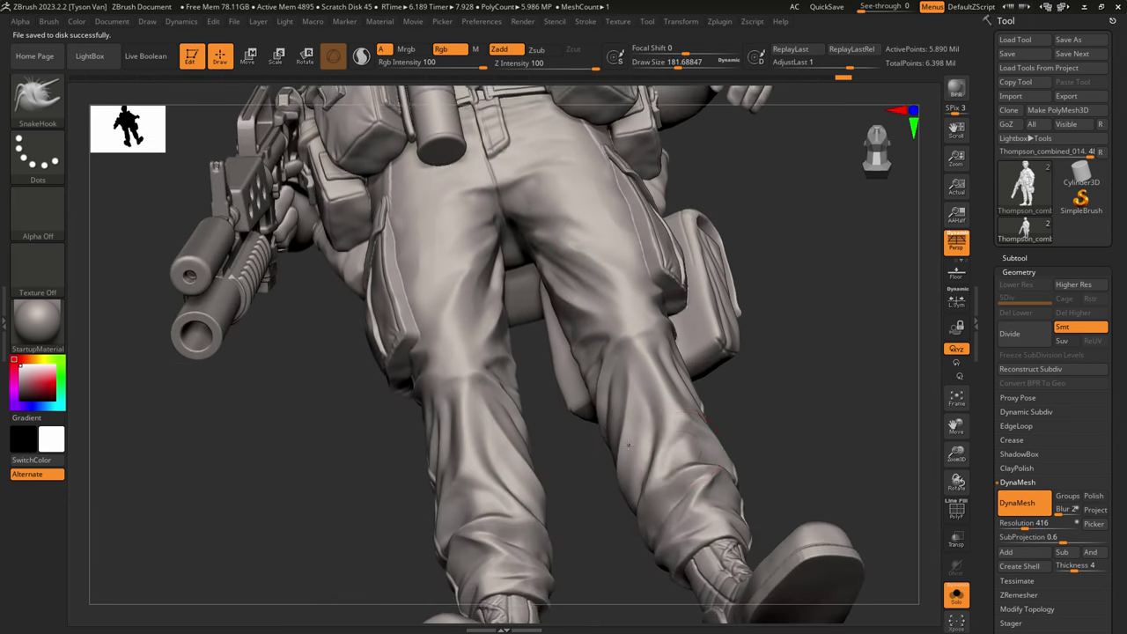
ctrl+right_drag(656, 440, 649, 295)
right_drag(710, 489, 677, 414)
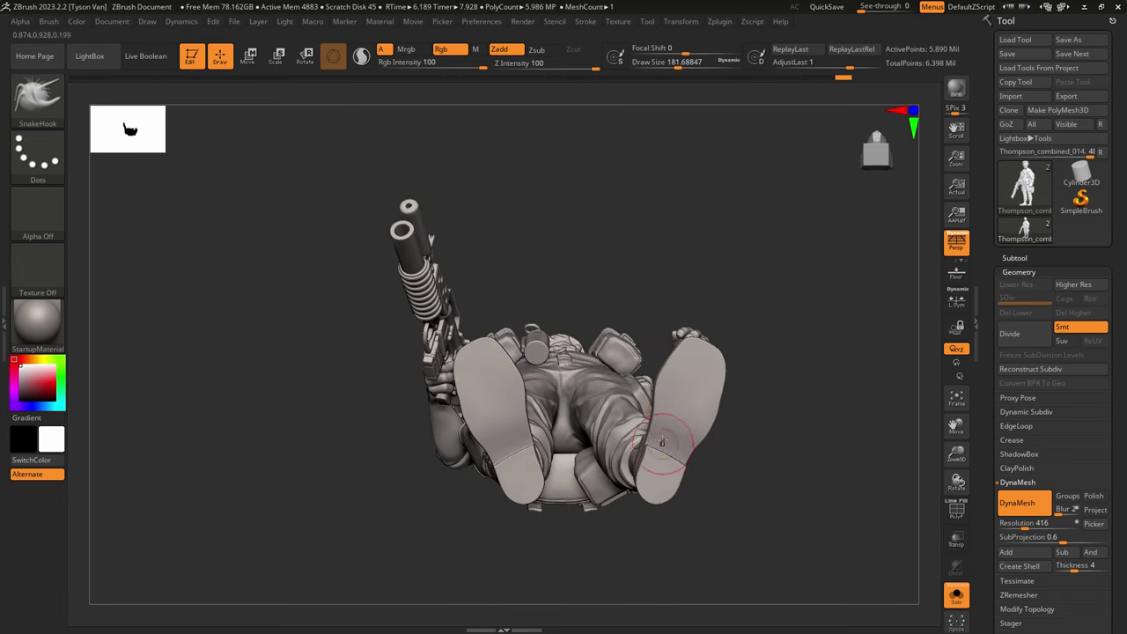
Step: Nudge the heel area of the raised boot from below with SnakeHook, reducing the draw size to about 212
key(s)
mouse_move(656, 434)
mouse_down()
mouse_move(671, 432)
mouse_move(658, 440)
mouse_up()
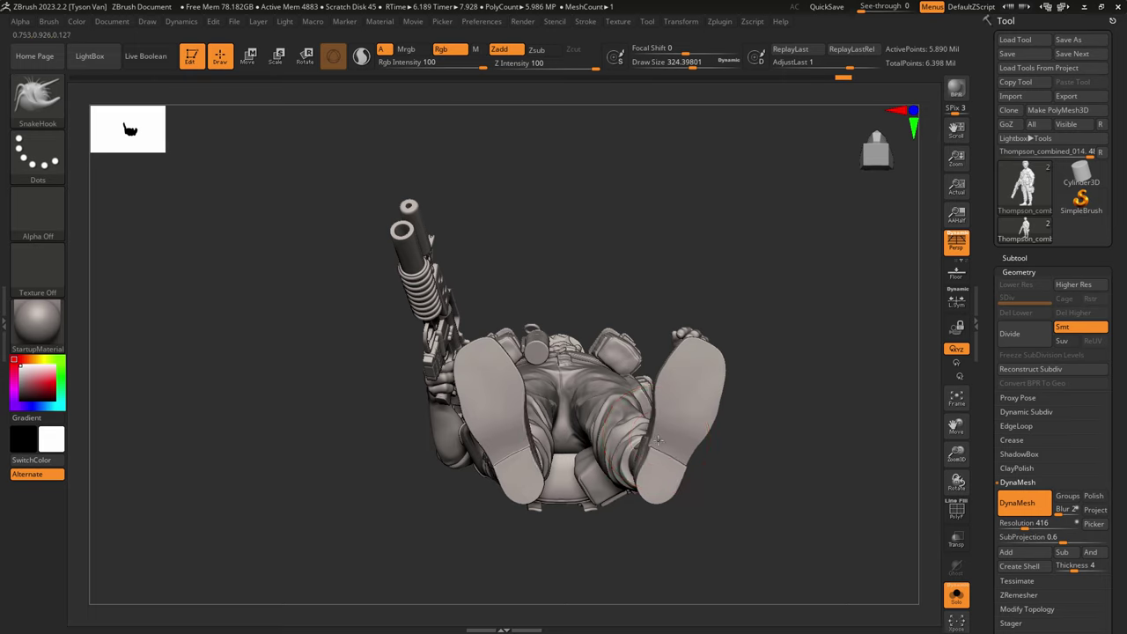
key(s)
drag(646, 488, 631, 488)
right_drag(668, 480, 700, 441)
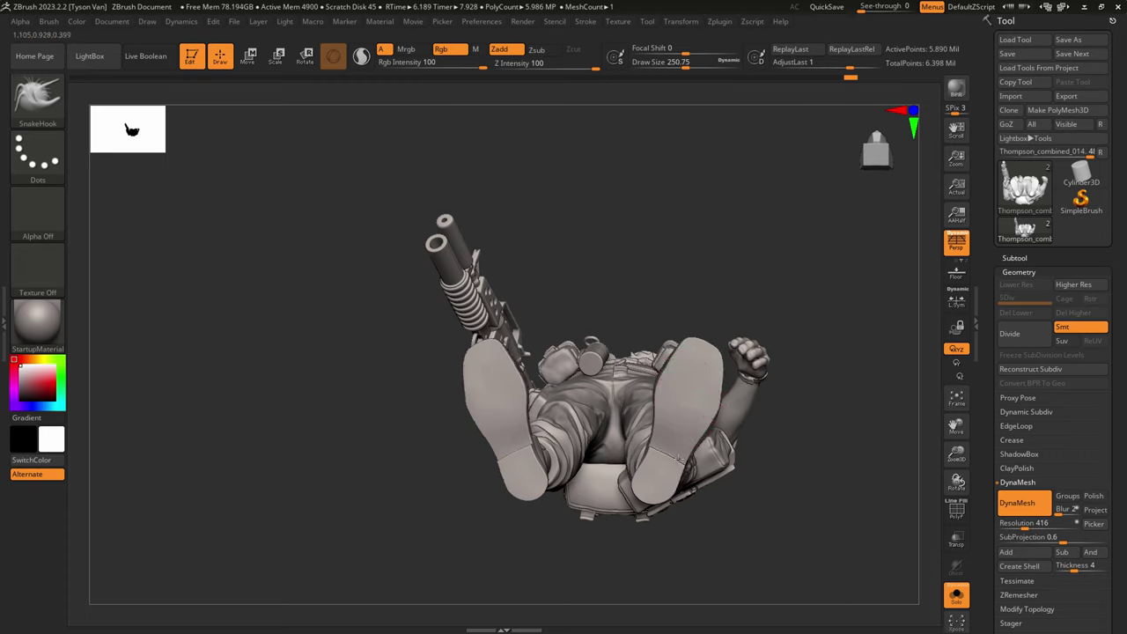
key(s)
drag(677, 482, 662, 495)
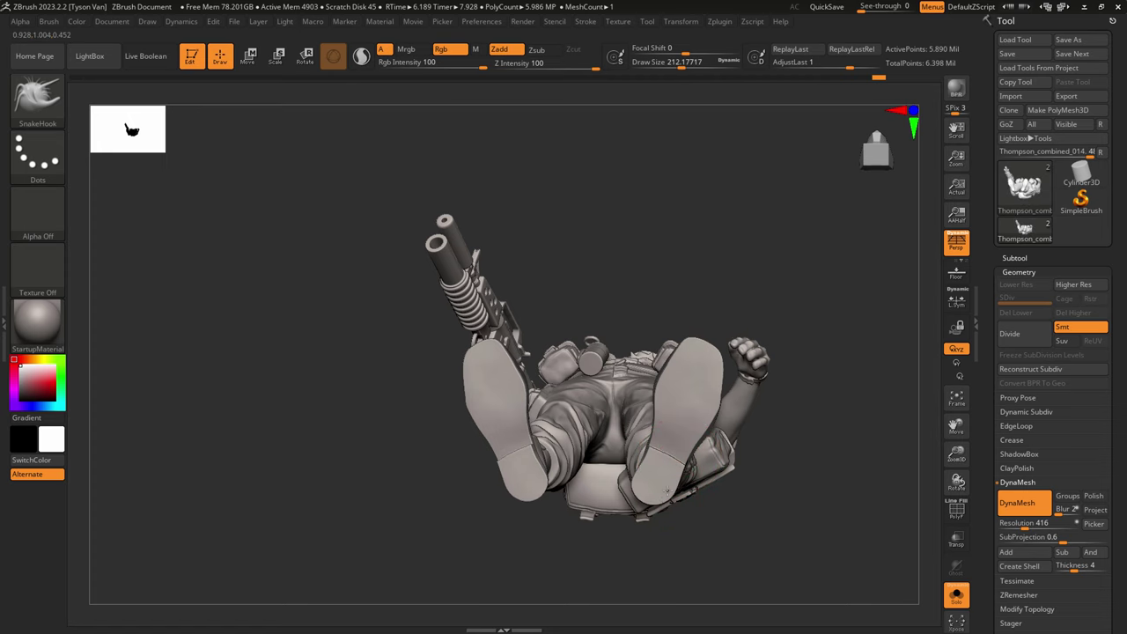
Step: Reshape the ankle area of the same boot from the front with SnakeHook at a draw size of about 212
right_drag(674, 387, 674, 499)
mouse_move(690, 455)
right_down()
mouse_move(734, 429)
mouse_move(798, 430)
right_up()
right_drag(686, 411, 703, 407)
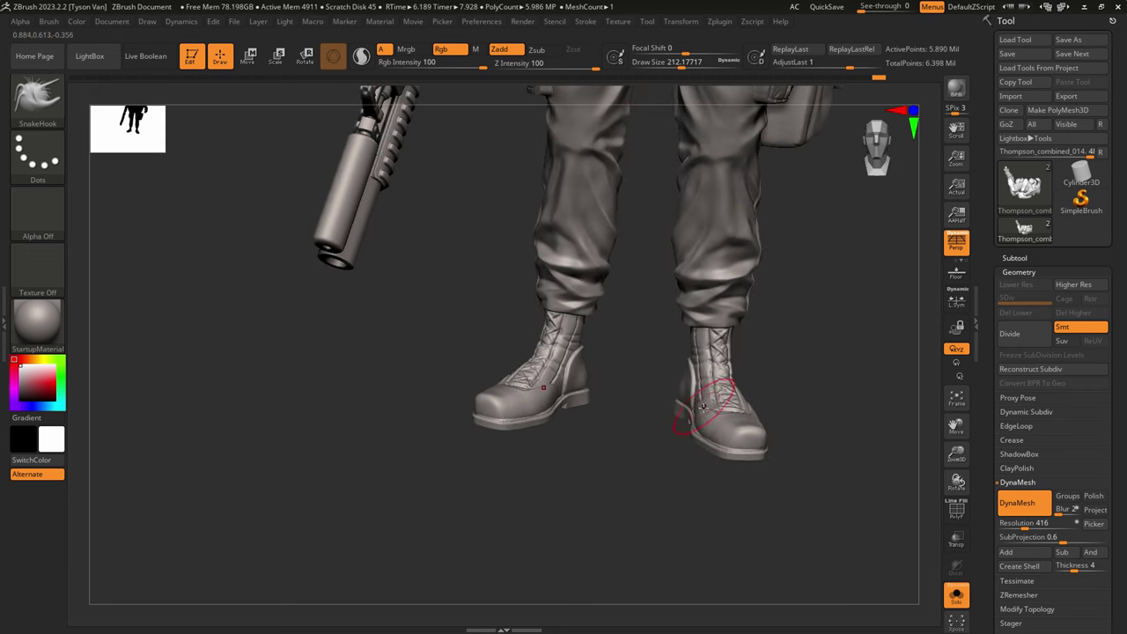
drag(706, 406, 716, 402)
Step: Adjust the lower leg and boot with SnakeHook at a draw size of about 517, and save the tool
mouse_move(715, 492)
ctrl+right_down()
mouse_move(646, 468)
mouse_move(595, 568)
ctrl+right_up()
shift+right_drag(693, 460, 686, 467)
key(s)
drag(647, 482, 658, 481)
right_drag(704, 480, 658, 481)
key(s)
drag(659, 480, 686, 481)
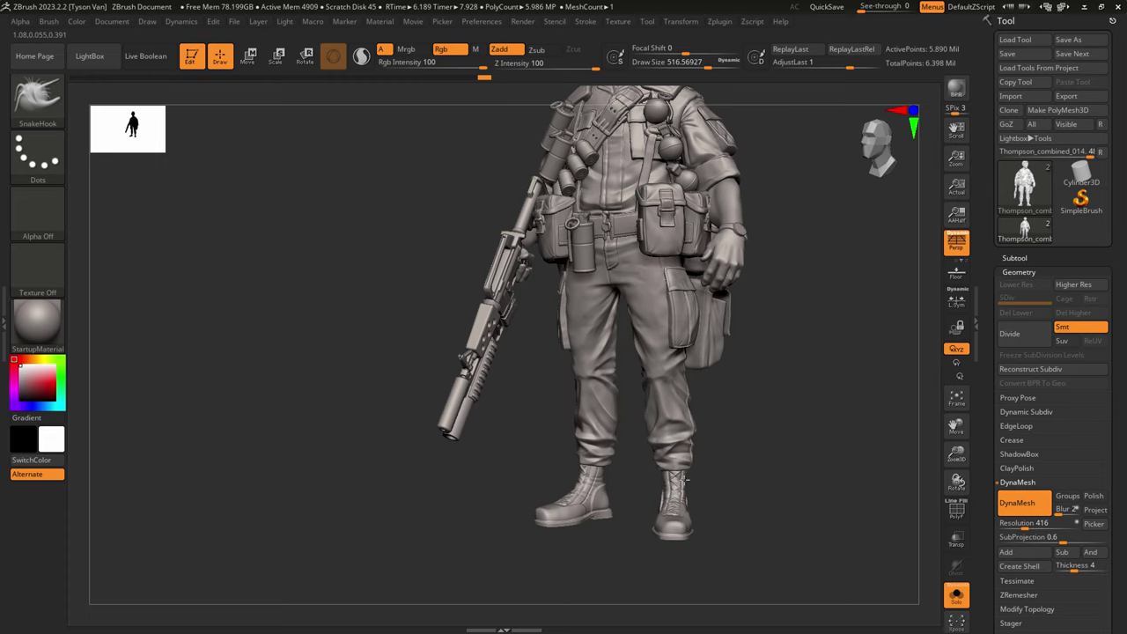
mouse_move(687, 412)
mouse_down()
mouse_move(689, 431)
mouse_move(698, 366)
mouse_move(729, 393)
mouse_move(684, 473)
mouse_move(687, 462)
mouse_up()
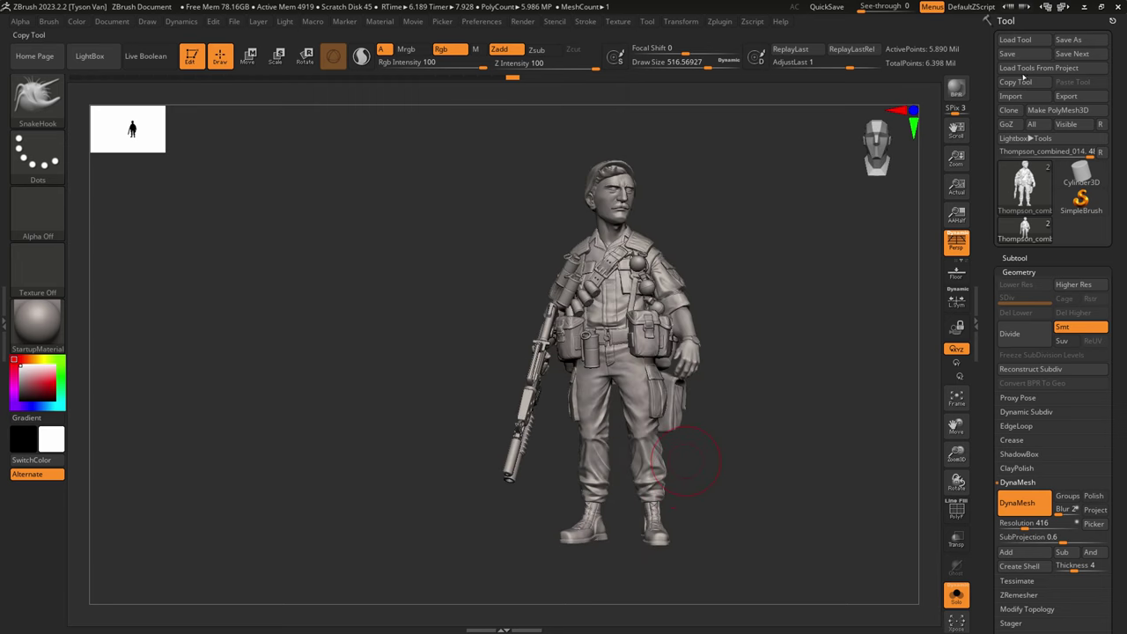
click(1021, 54)
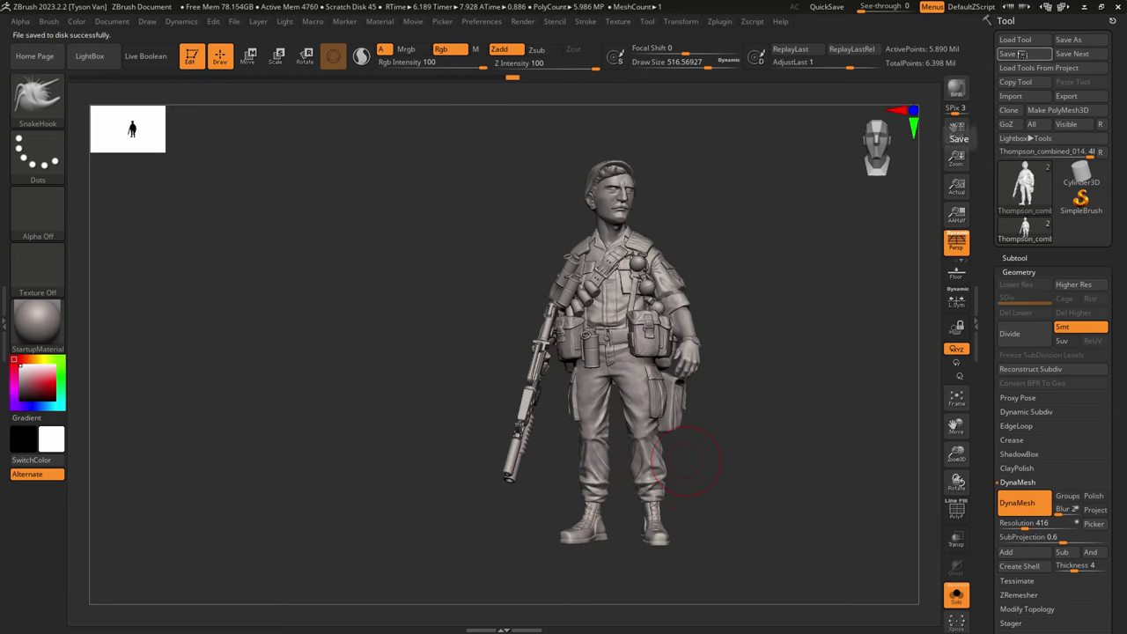
Step: Insert a small inner cylinder from IMM Primitives on the heel of the raised boot at a draw size of about 212
right_drag(712, 453, 697, 407)
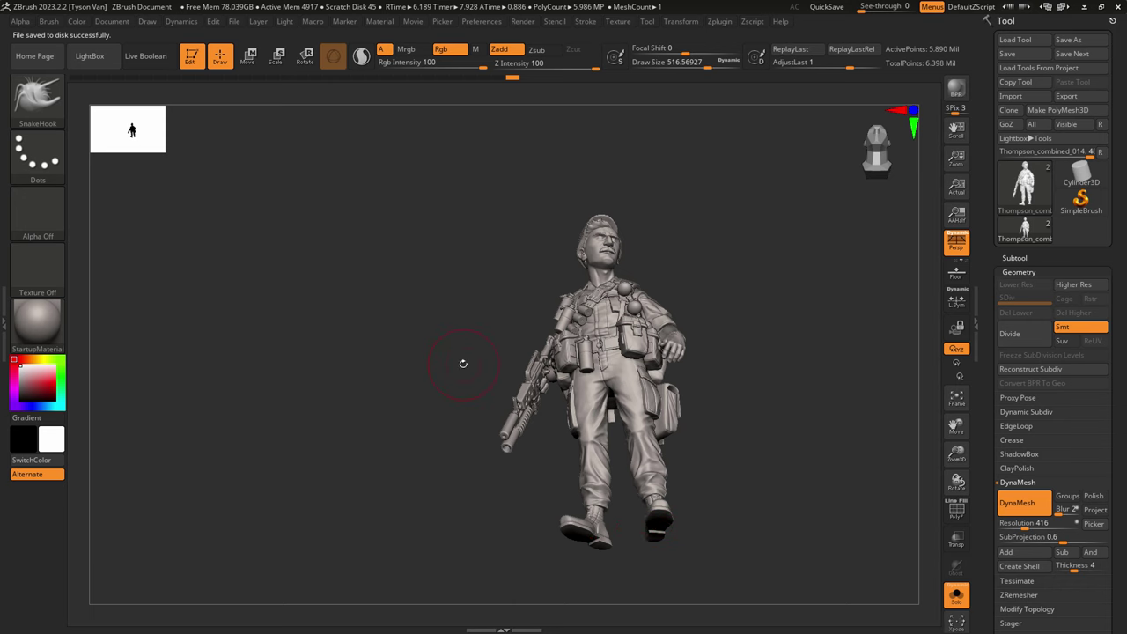
key(b)
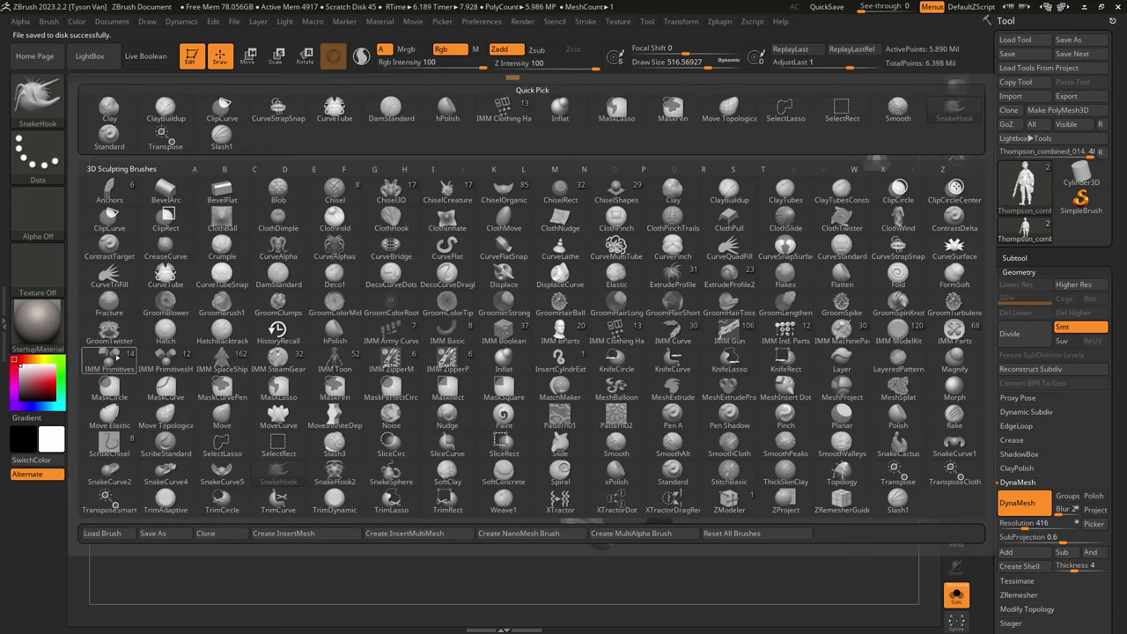
click(108, 359)
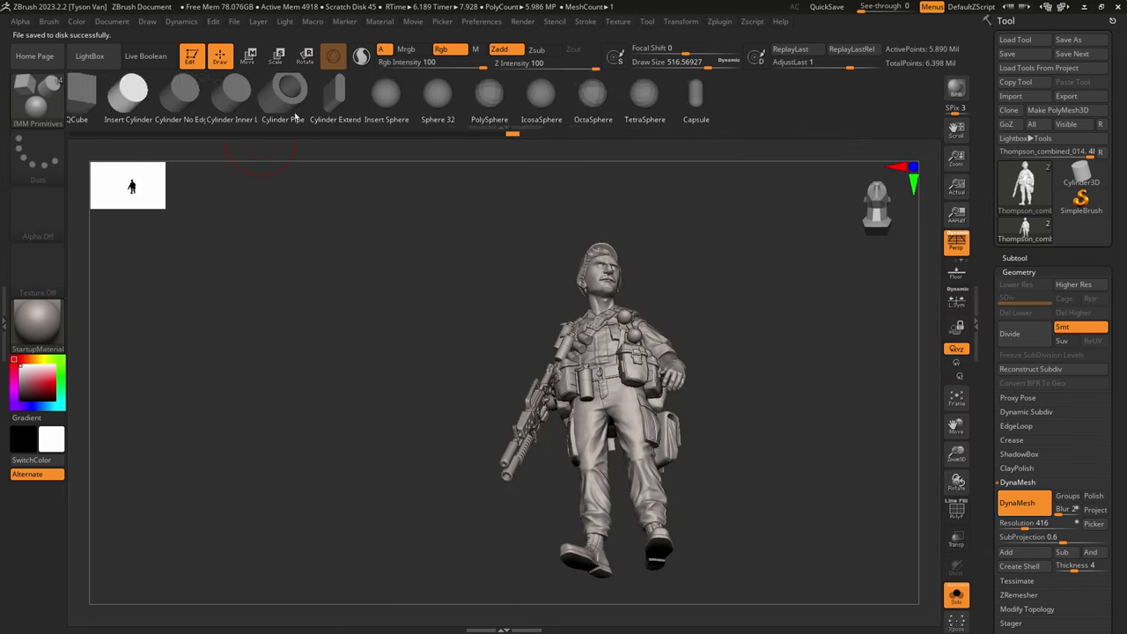
click(253, 93)
right_drag(635, 445, 639, 352)
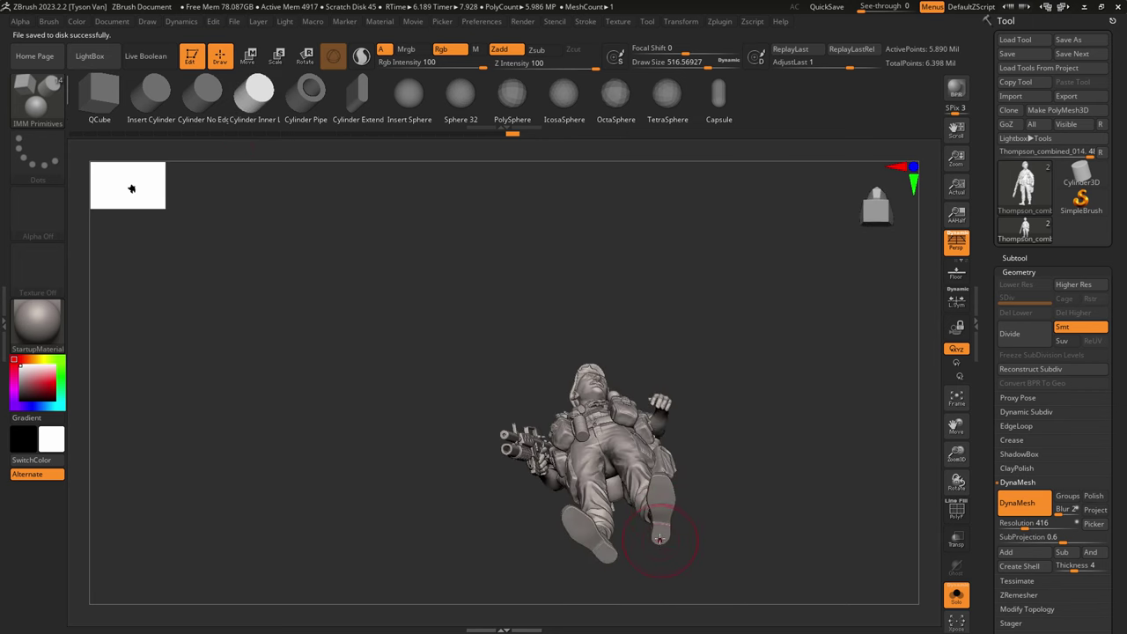
mouse_move(657, 533)
ctrl+right_down()
mouse_move(818, 599)
mouse_move(691, 510)
mouse_move(675, 545)
mouse_move(662, 531)
mouse_move(701, 581)
mouse_move(775, 609)
ctrl+right_up()
key(s)
mouse_move(680, 552)
mouse_down()
mouse_move(656, 548)
mouse_move(674, 561)
mouse_up()
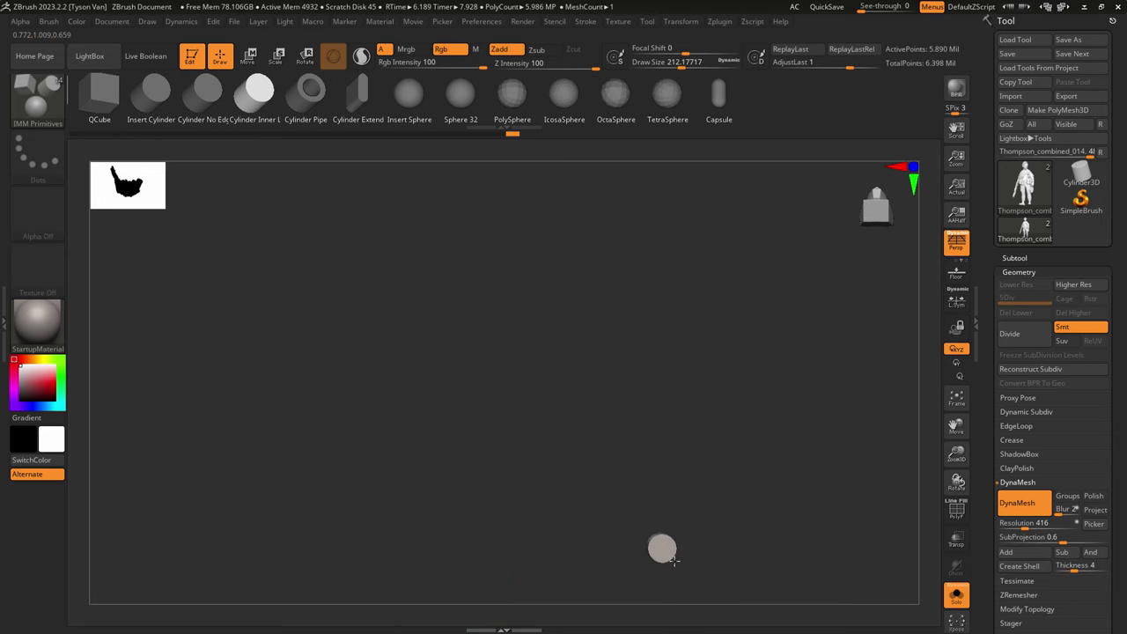
Step: Position the inserted cylinder so it sits partly inside the raised boot's heel, and clear the mask
right_drag(699, 539, 671, 496)
click(249, 58)
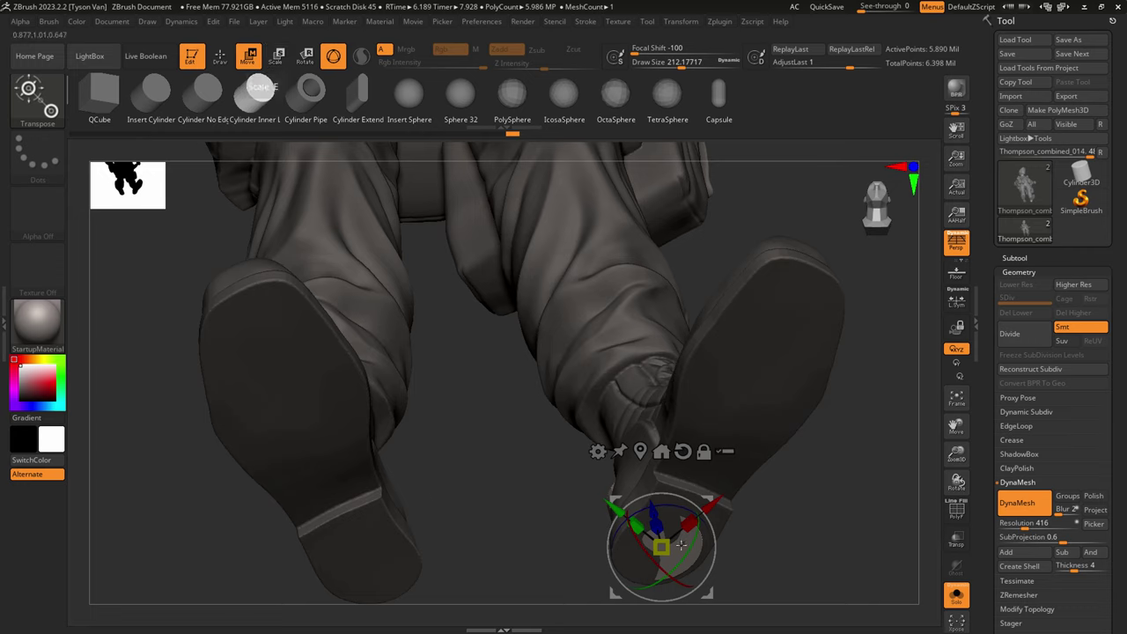
mouse_move(654, 515)
mouse_down()
mouse_move(678, 602)
mouse_move(671, 576)
mouse_up()
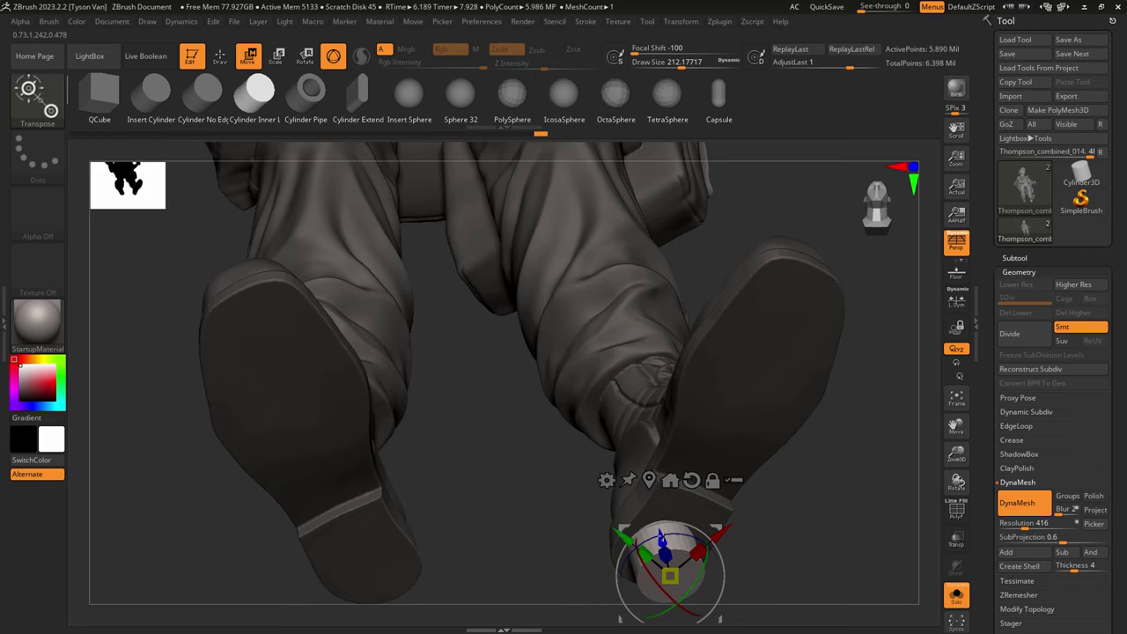
drag(661, 539, 660, 532)
right_drag(662, 534, 686, 574)
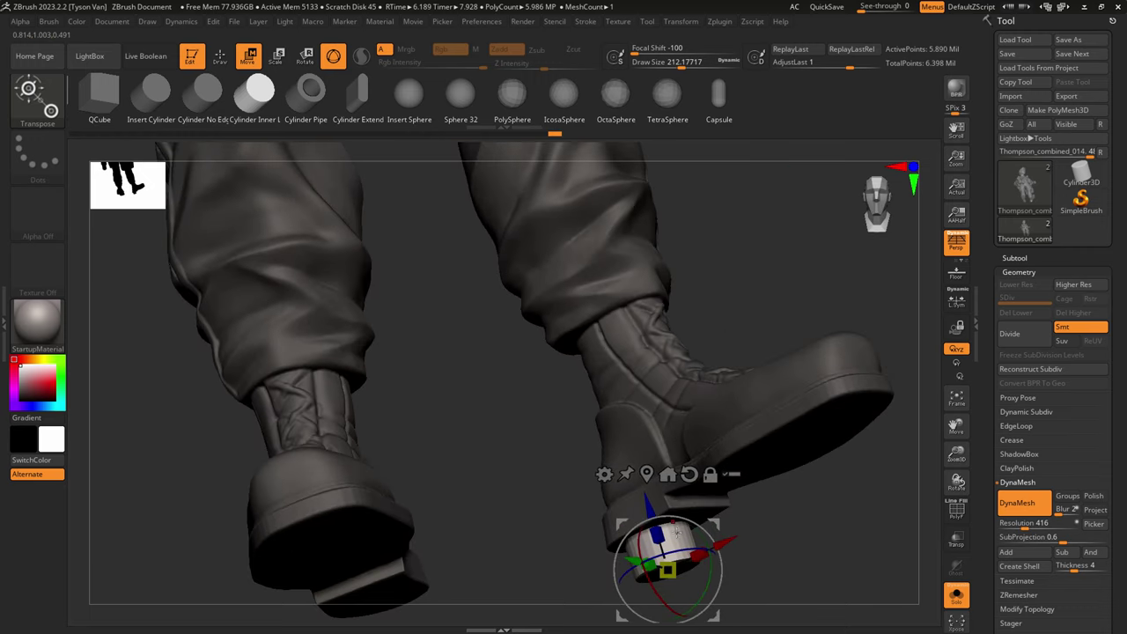
drag(650, 507, 645, 496)
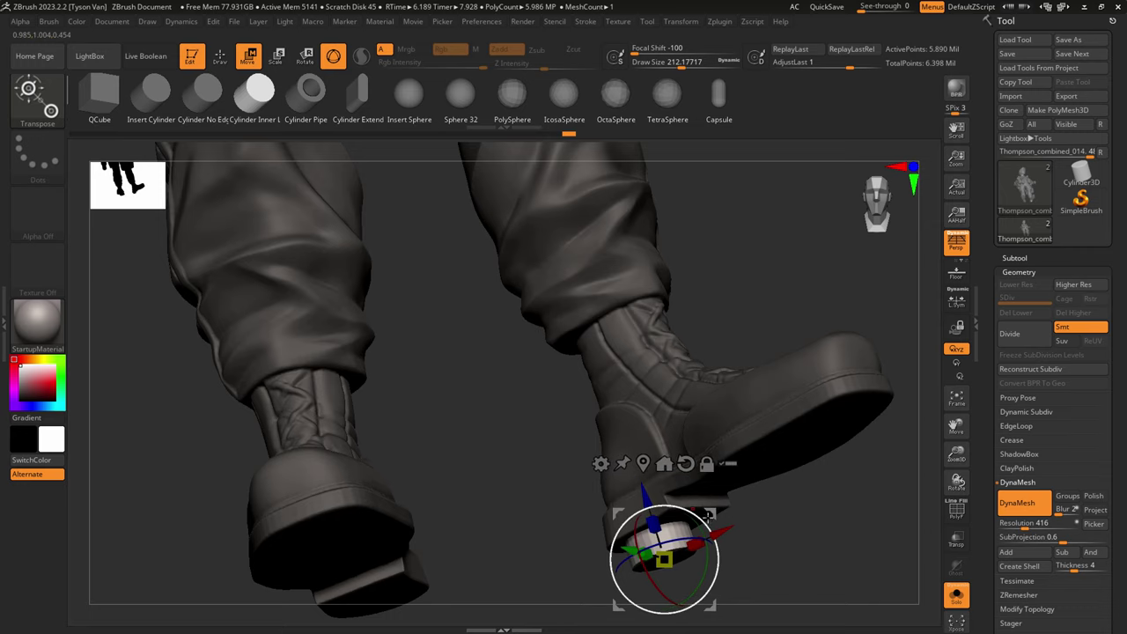
drag(717, 532, 720, 531)
right_drag(741, 522, 795, 533)
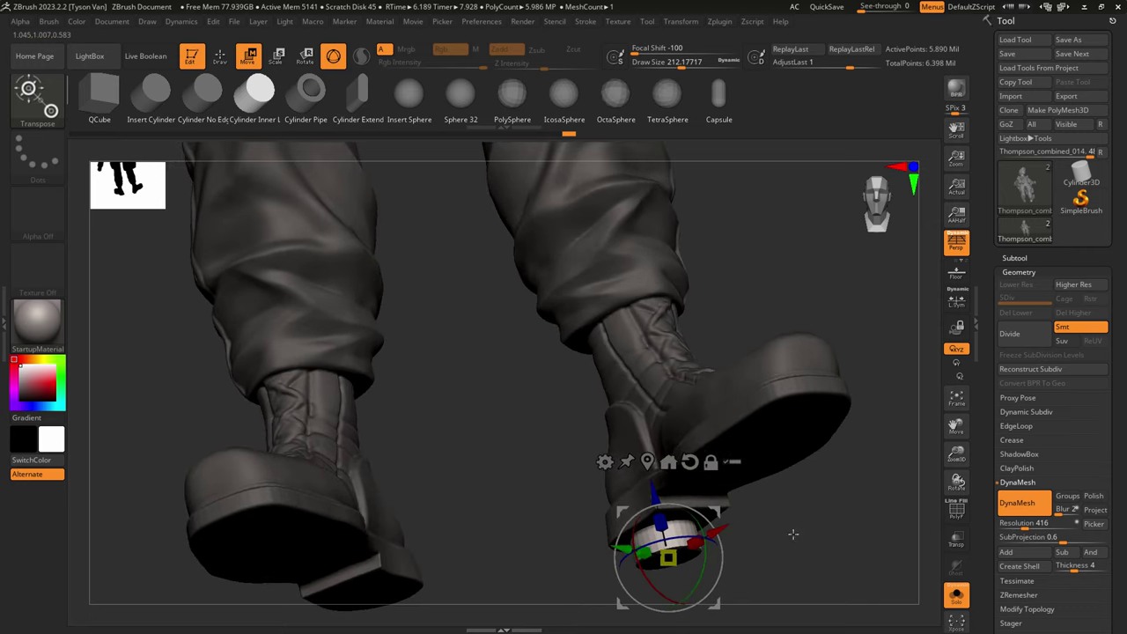
ctrl+drag(795, 533, 835, 517)
key(q)
alt+right_drag(727, 538, 696, 516)
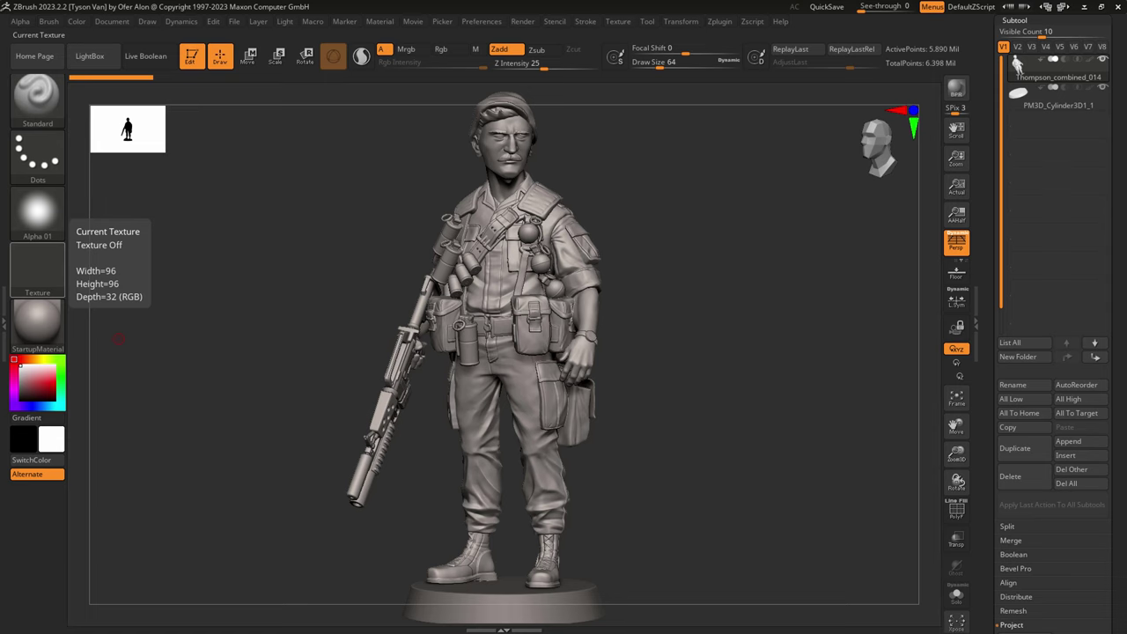
Step: Isolate the soldier subtool from the base and display its polyframe
drag(695, 487, 570, 540)
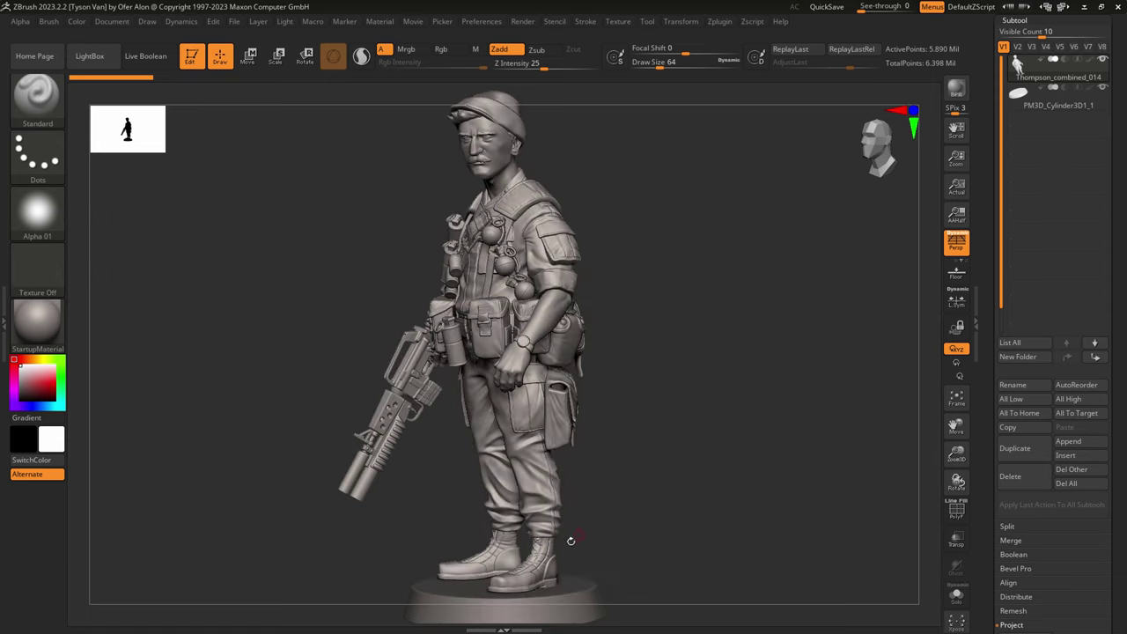
click(958, 601)
right_drag(527, 545, 578, 560)
key(shift+f)
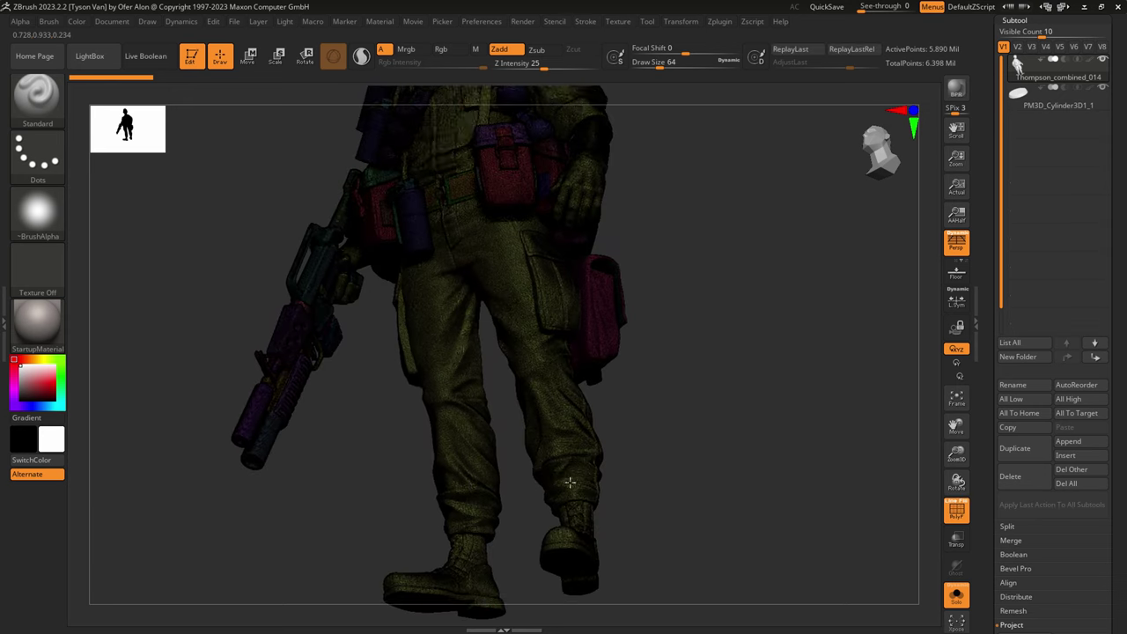
Step: Remesh the soldier with DynaMesh at a resolution of 304
alt+right_drag(570, 482, 569, 399)
drag(1122, 432, 1123, 336)
click(1018, 626)
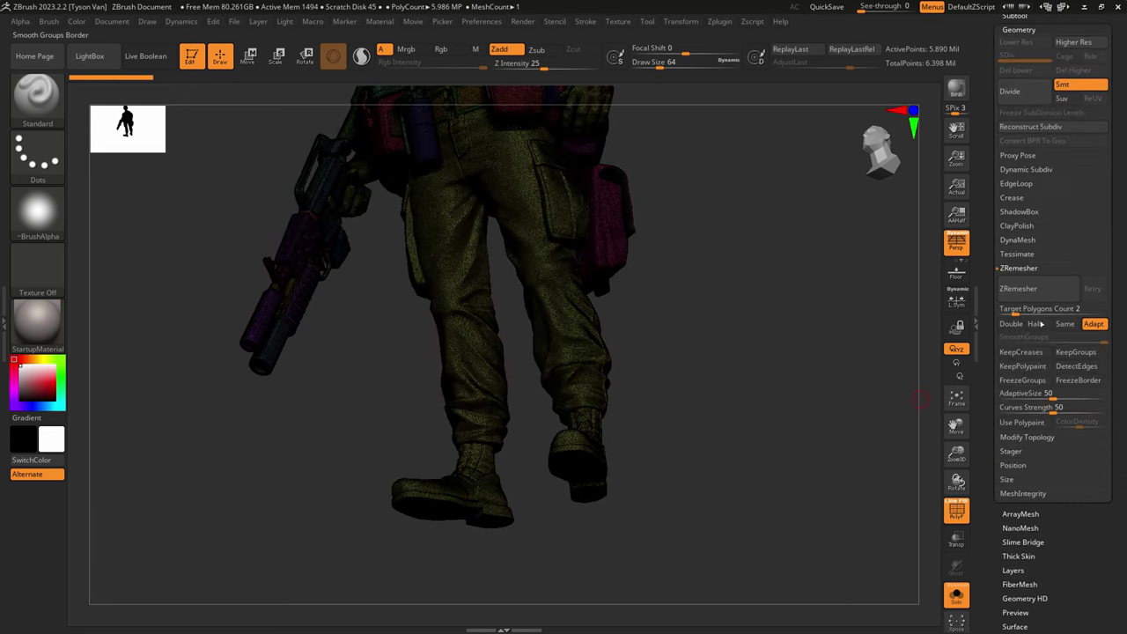
click(1017, 240)
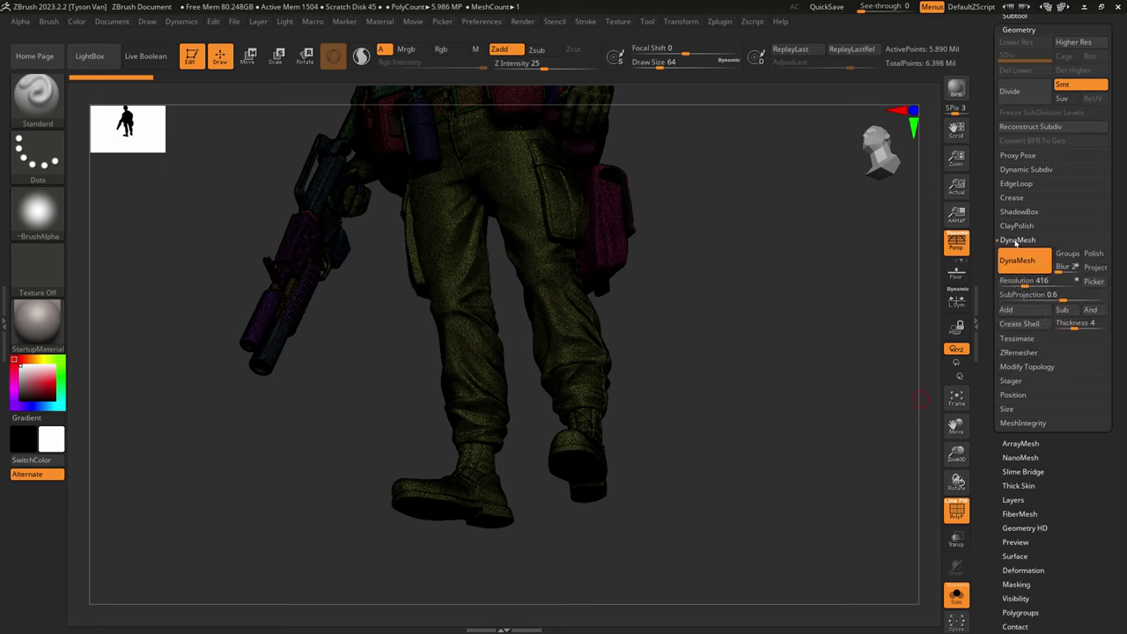
drag(1025, 282, 1022, 282)
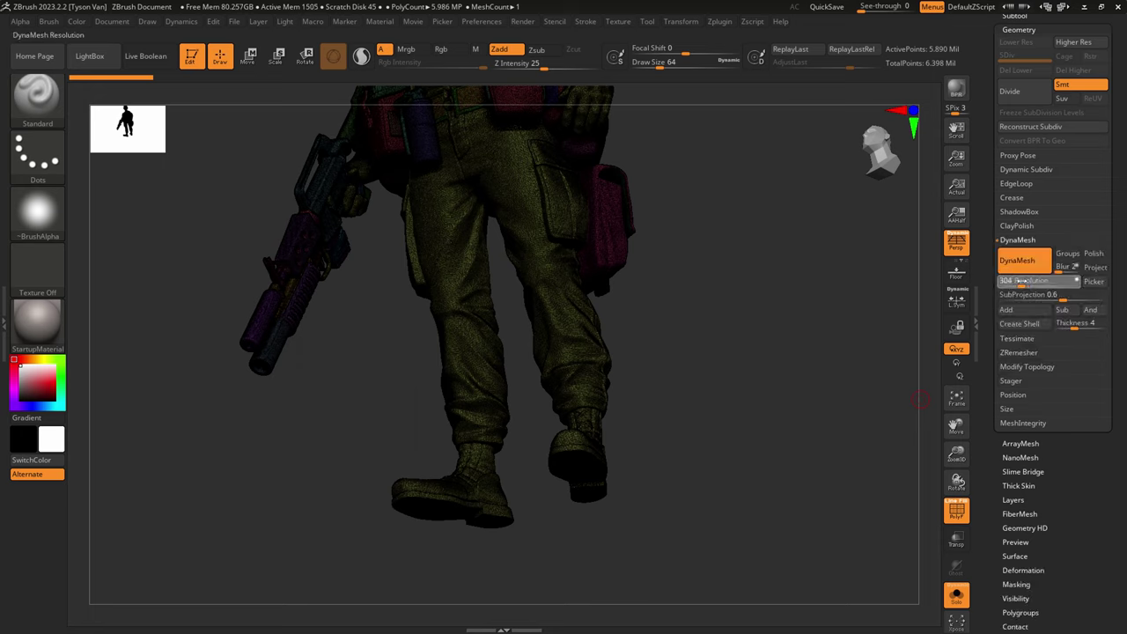
ctrl+drag(649, 412, 702, 335)
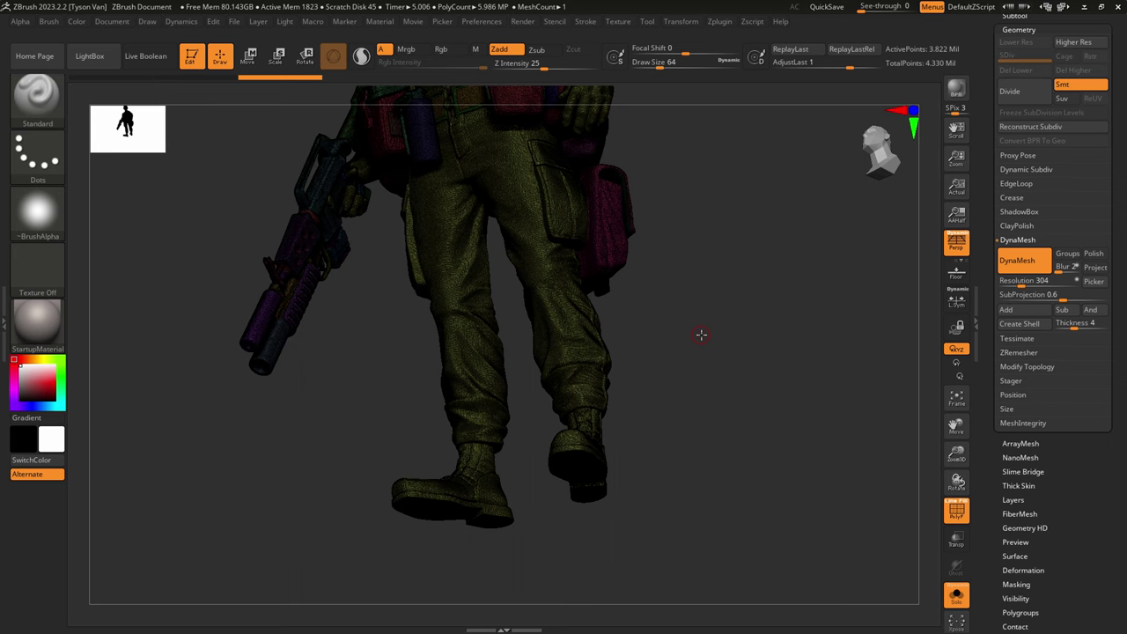
Step: Insert an inner cylinder from IMM Primitives on the heel sole of the raised boot at a draw size of 64
click(42, 93)
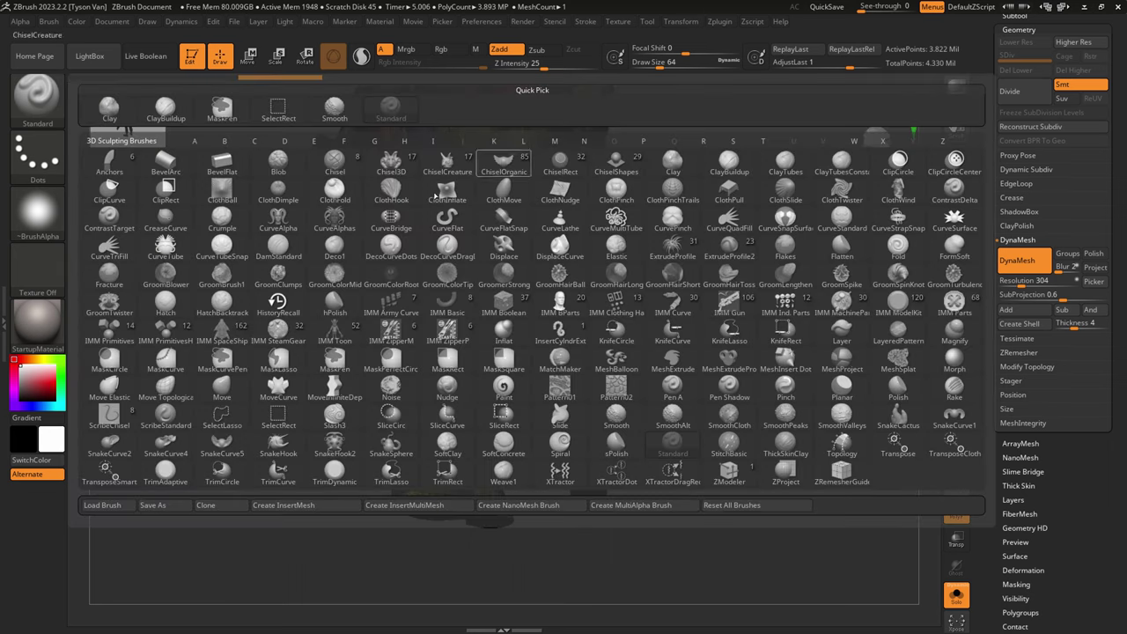
click(145, 311)
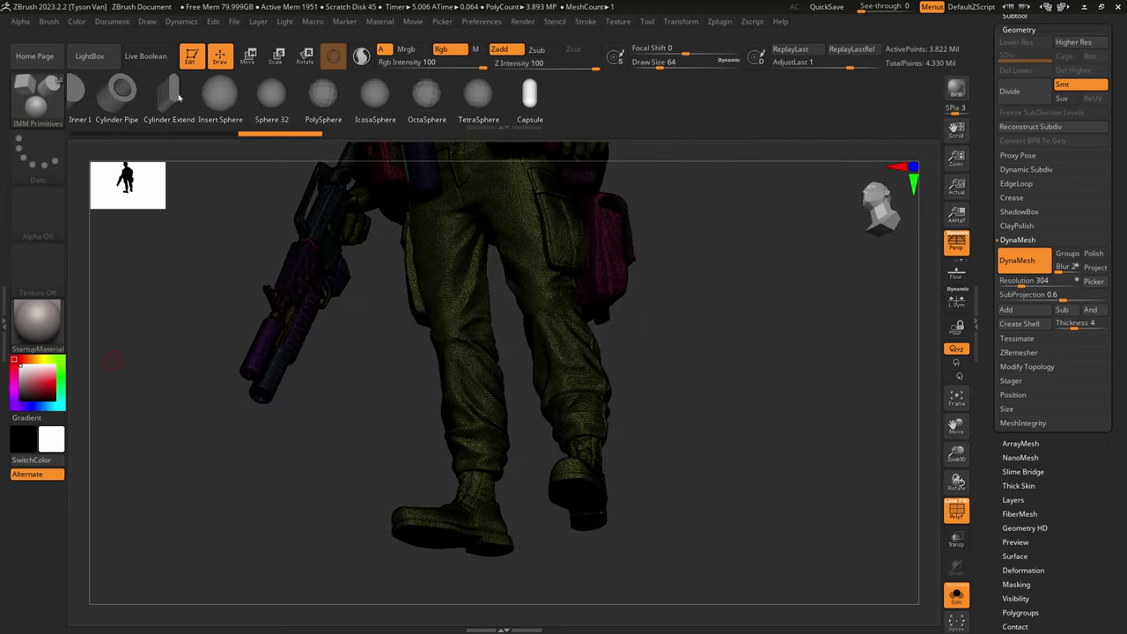
mouse_move(591, 523)
right_down()
mouse_move(593, 478)
mouse_move(591, 516)
right_up()
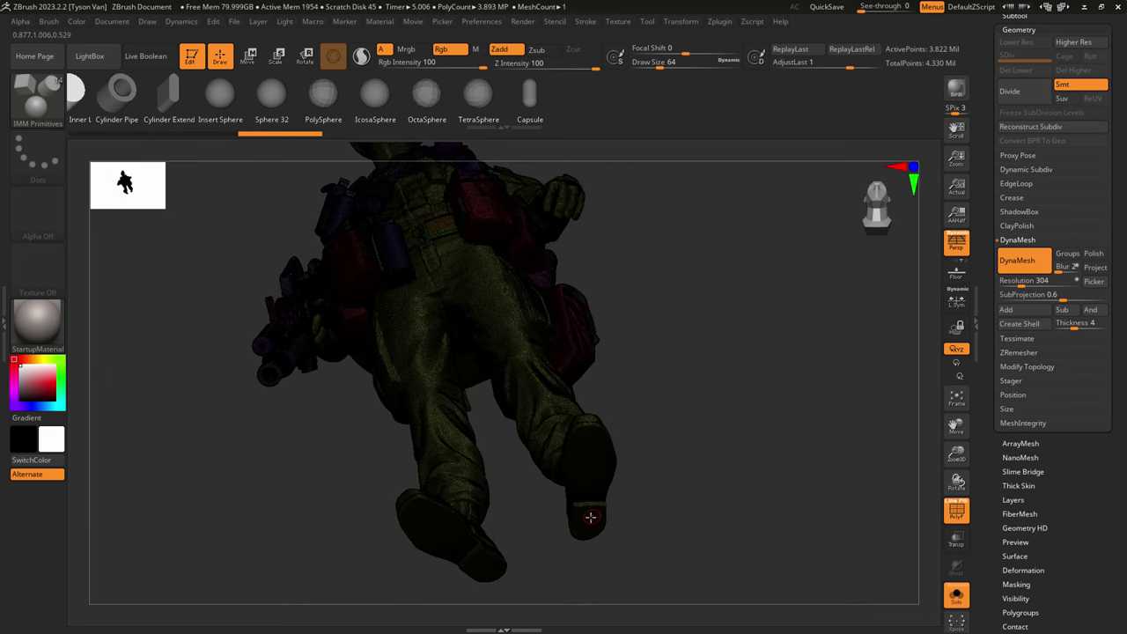
right_drag(701, 605, 687, 589)
scroll(589, 526, up, 6)
mouse_move(589, 525)
right_down()
mouse_move(594, 501)
mouse_move(596, 528)
right_up()
drag(595, 528, 616, 558)
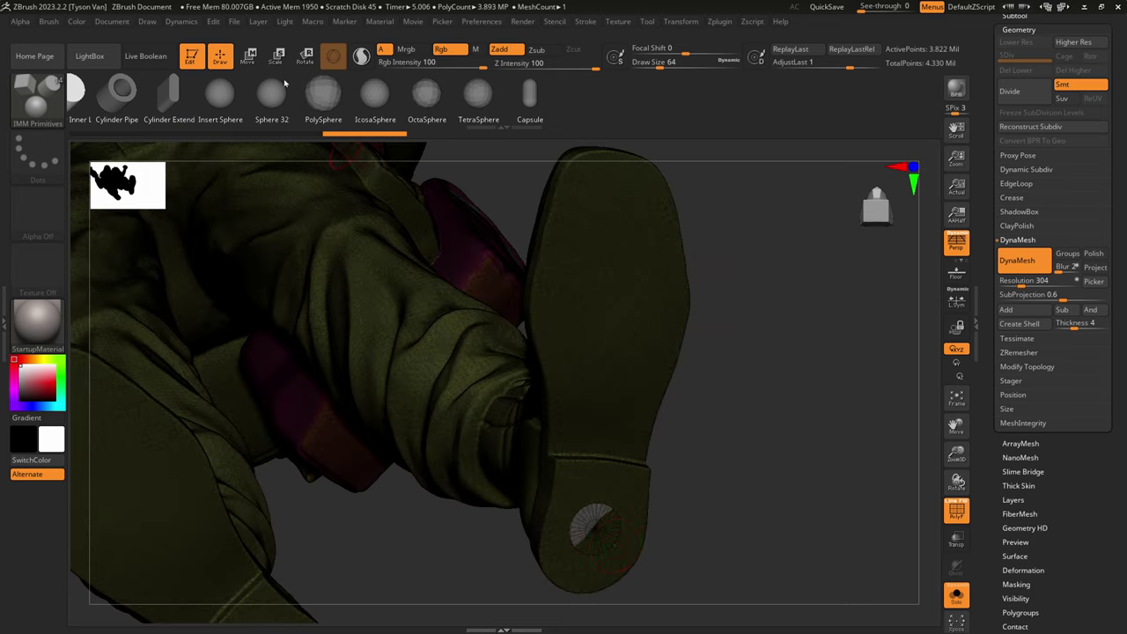
Step: Move the cylinder so it protrudes from the underside of the heel, and clear the mask
key(w)
right_drag(575, 474, 569, 509)
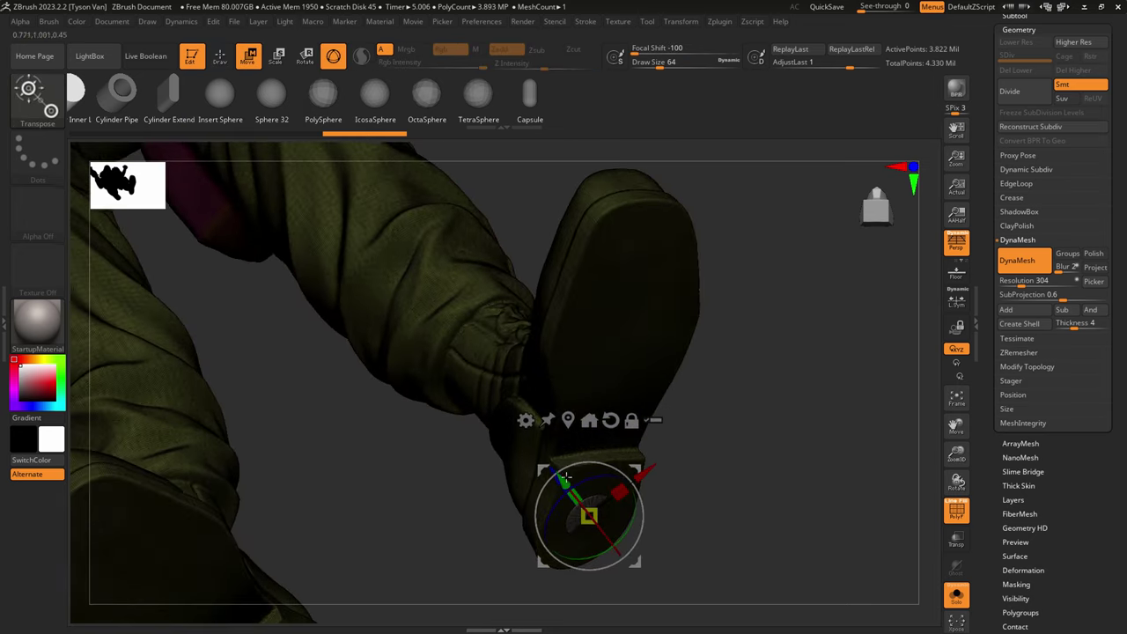
drag(559, 478, 604, 547)
drag(602, 549, 584, 510)
key(q)
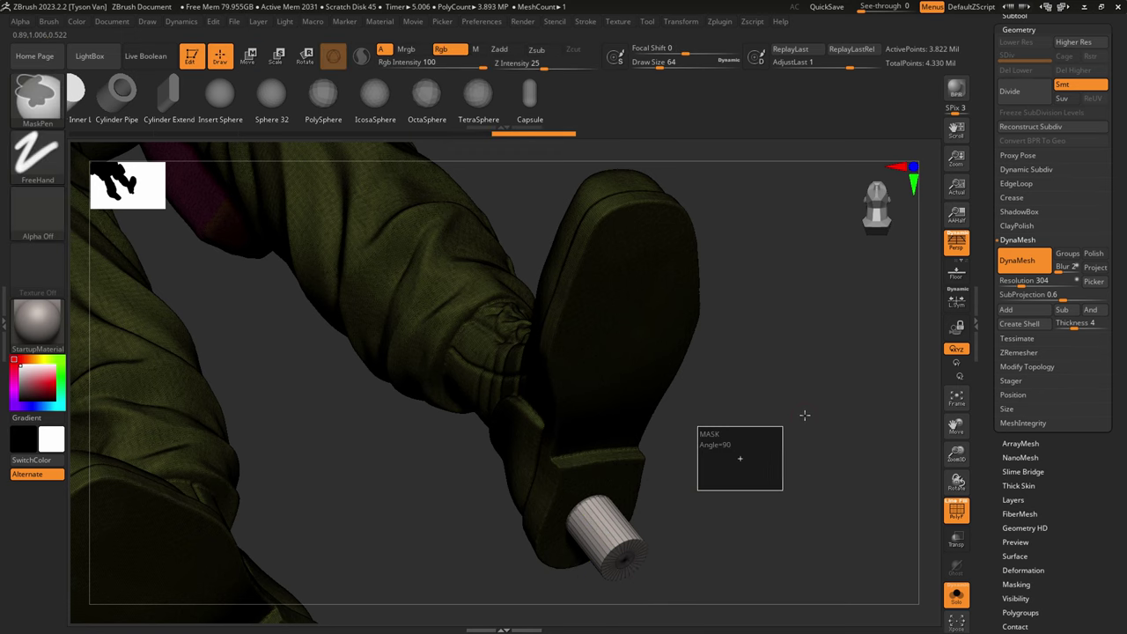
ctrl+click(803, 412)
Step: Set the DynaMesh shell thickness to 26 and save the tool
click(1075, 324)
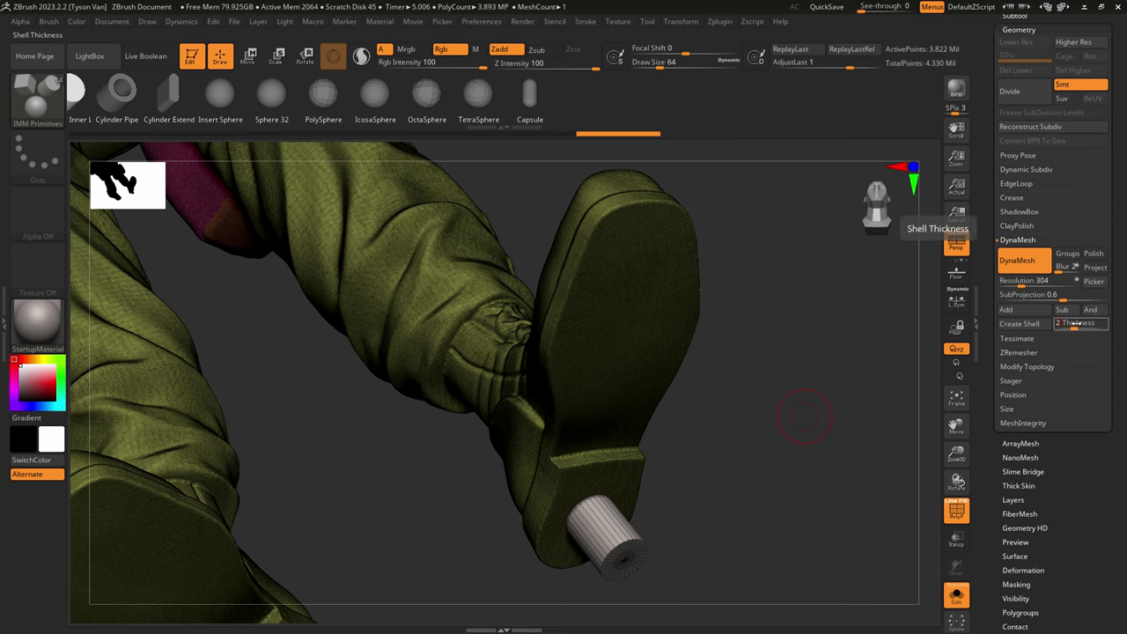
key(Return)
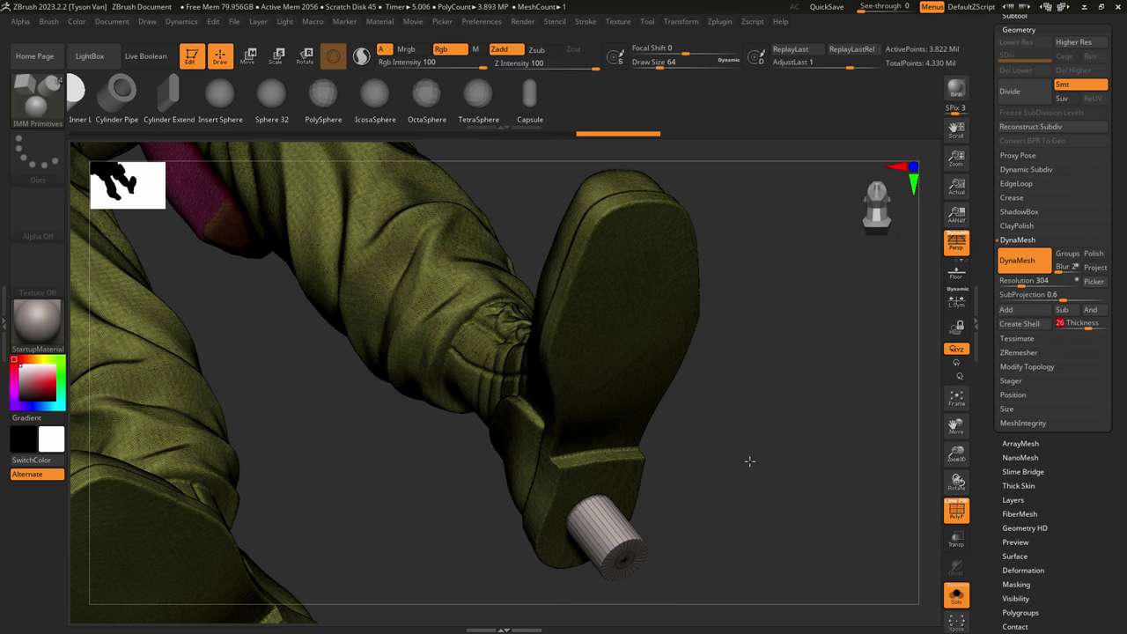
mouse_move(749, 461)
mouse_down()
mouse_move(730, 457)
mouse_move(754, 445)
mouse_up()
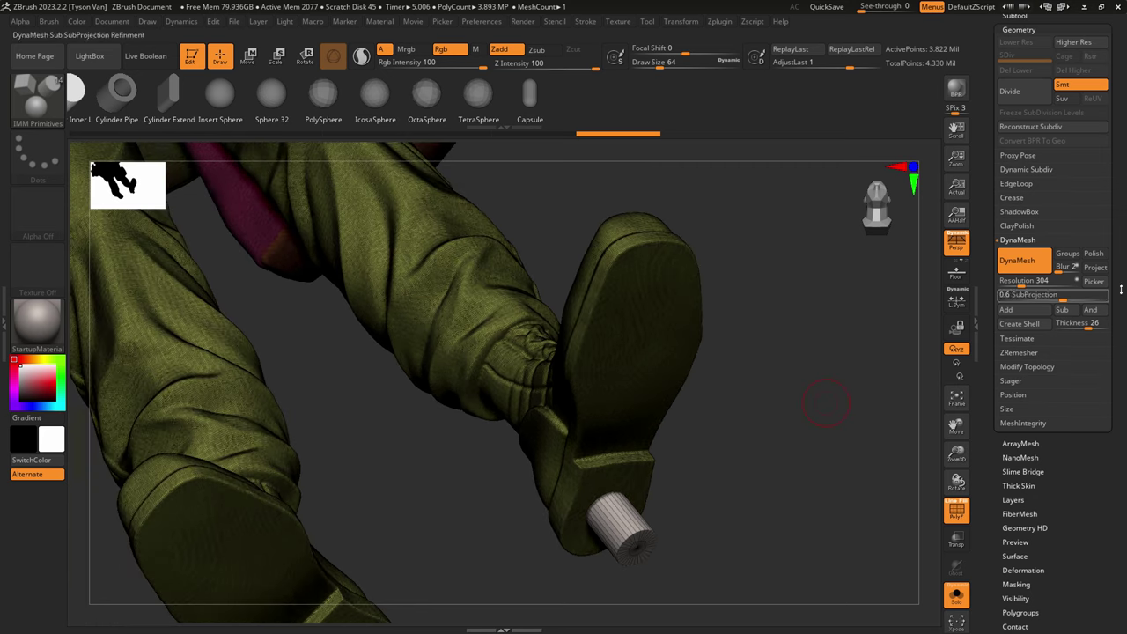
drag(1120, 300, 1118, 541)
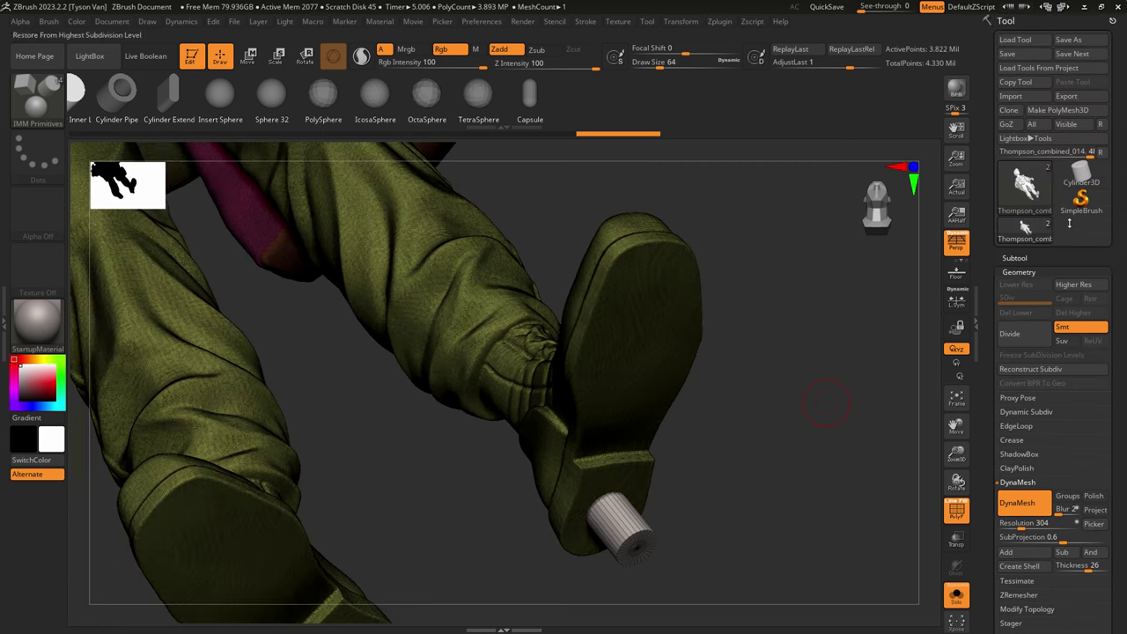
click(1017, 53)
Step: Hide the cylinder on the heel and delete the hidden geometry
scroll(1080, 318, down, 6)
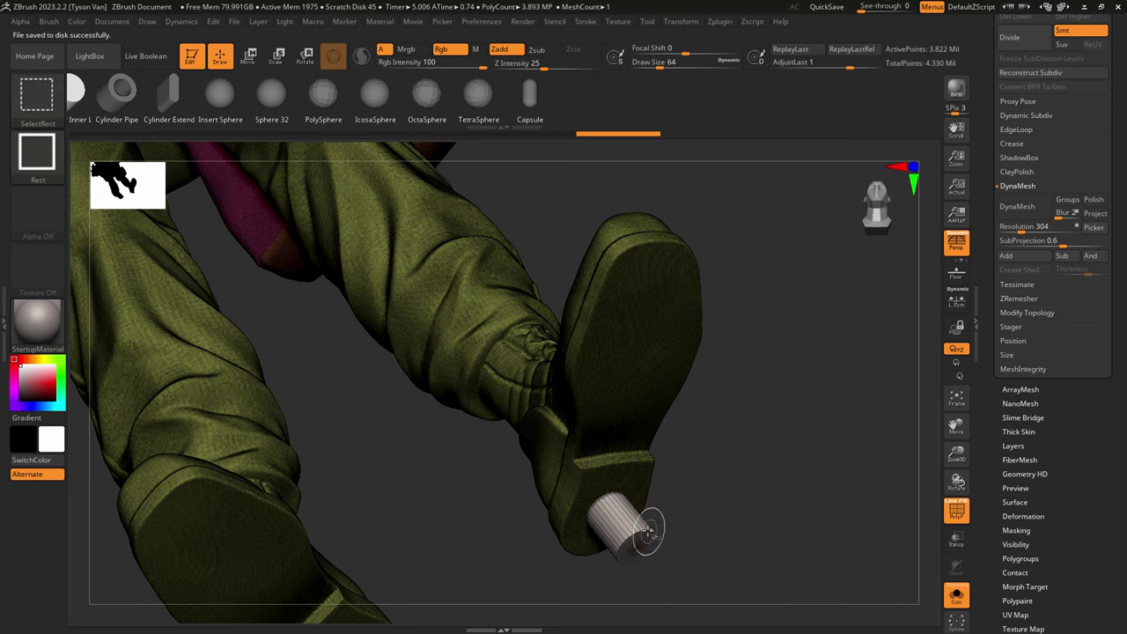
ctrl+shift+click(649, 532)
ctrl+shift+drag(711, 503, 791, 426)
click(1040, 315)
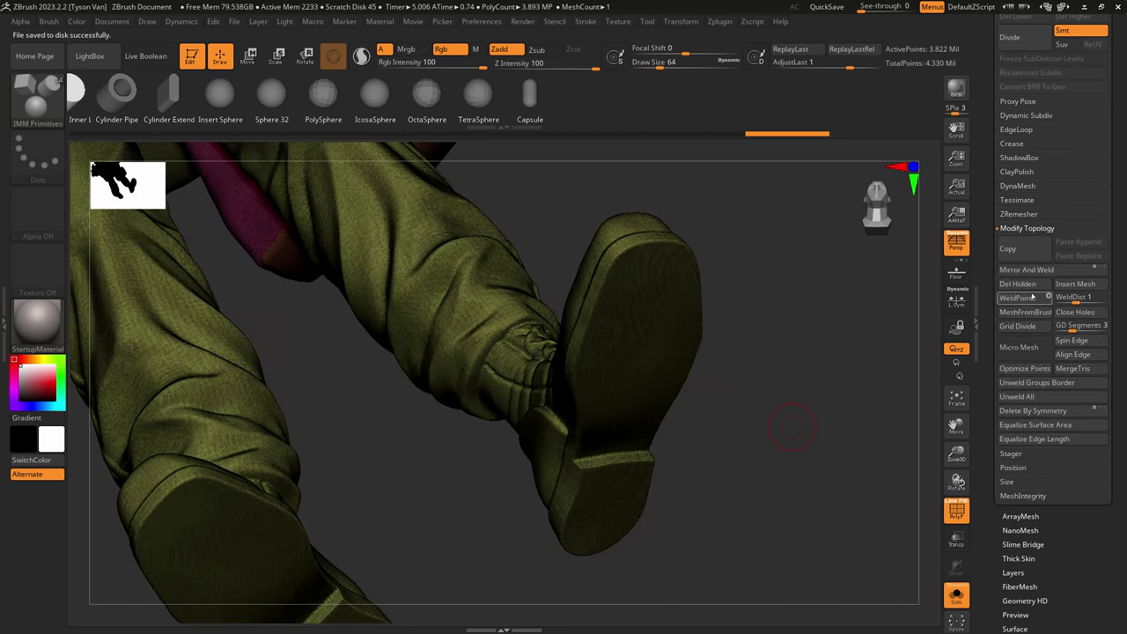
click(1037, 284)
Step: Turn on DynaMesh for the soldier again at a resolution of 304
click(1019, 186)
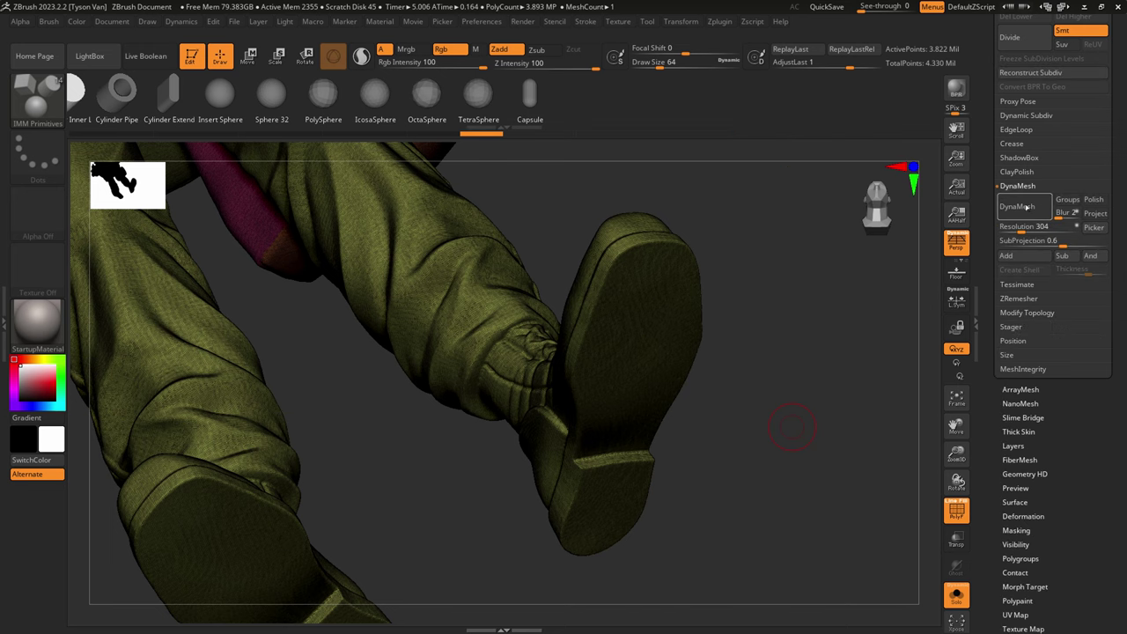
click(1026, 207)
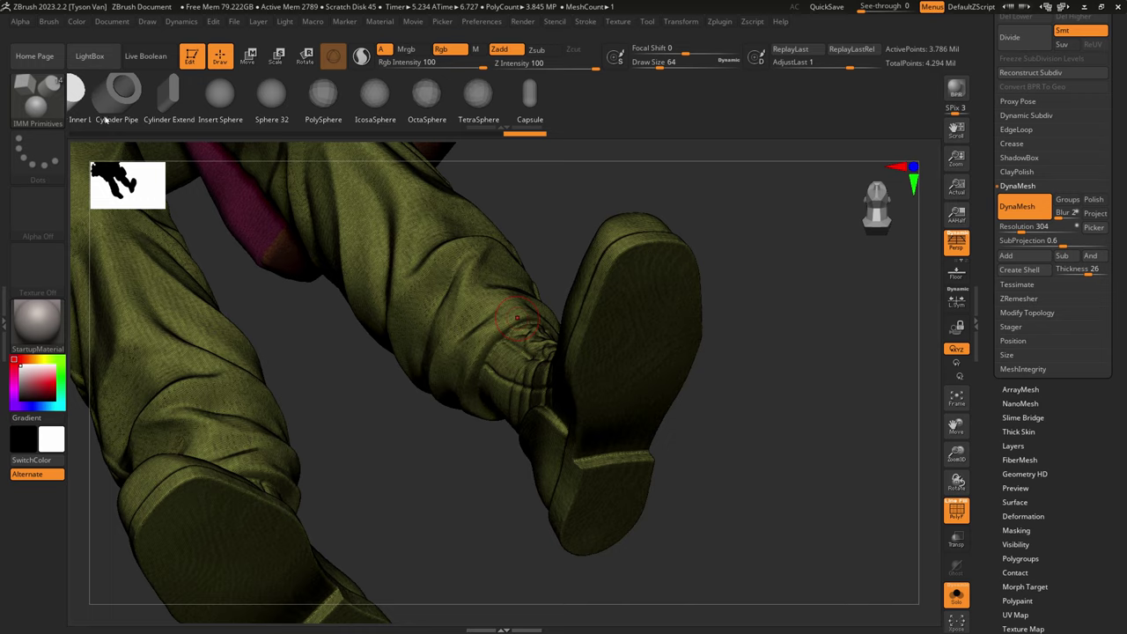
Step: Insert another inner cylinder on the raised boot's heel and adjust it so it protrudes from the sole
drag(606, 515, 622, 547)
click(248, 57)
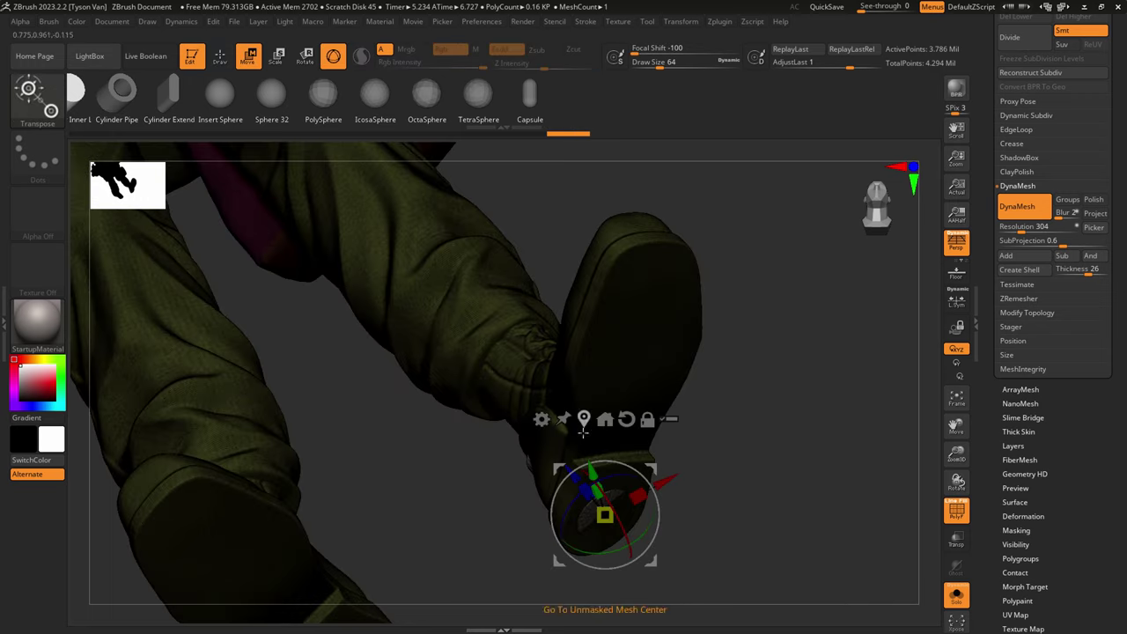
mouse_move(577, 478)
mouse_down()
mouse_move(626, 538)
mouse_move(591, 493)
mouse_up()
right_drag(635, 400, 664, 457)
drag(650, 462, 684, 477)
right_drag(757, 480, 719, 472)
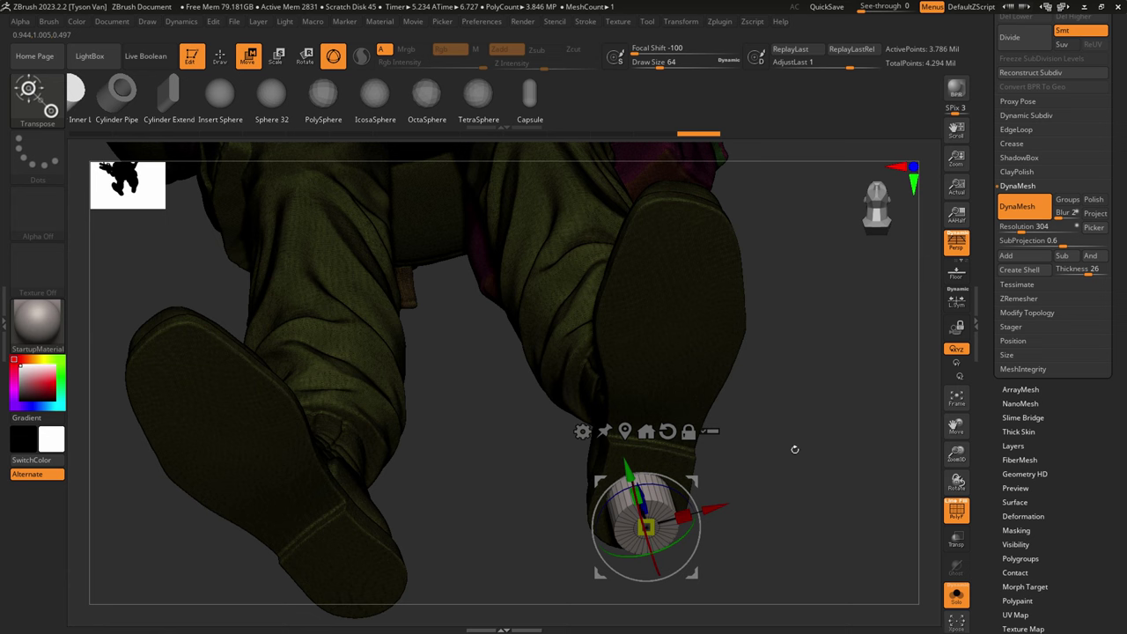
Step: Clear the mask and hollow the soldier with a DynaMesh shell at a thickness of 26
key(q)
ctrl+drag(773, 489, 879, 391)
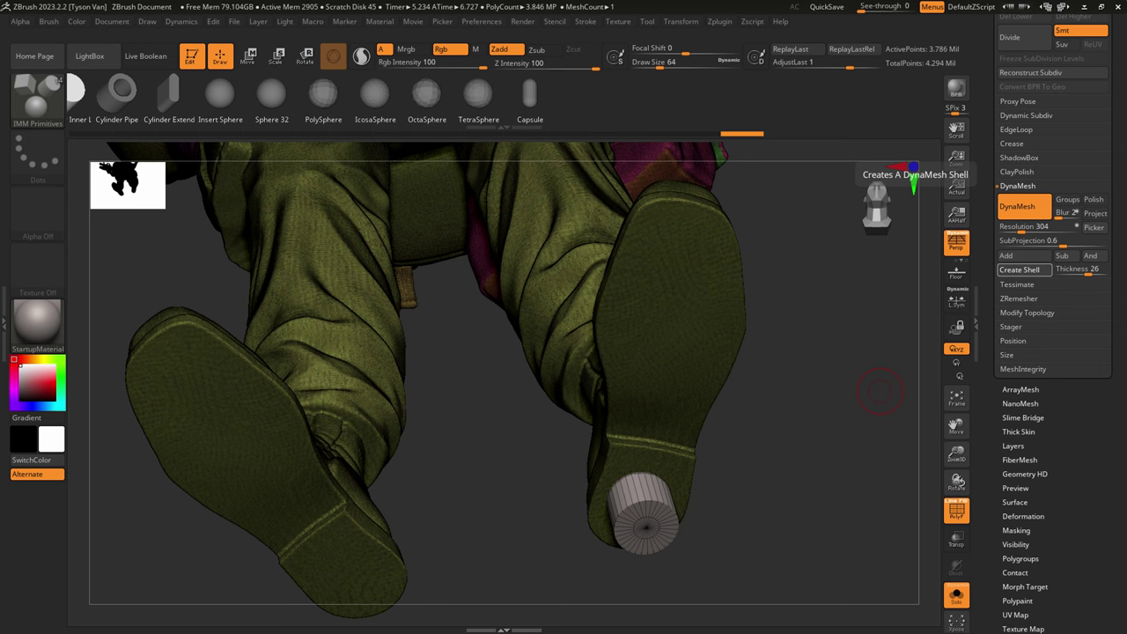
click(1019, 269)
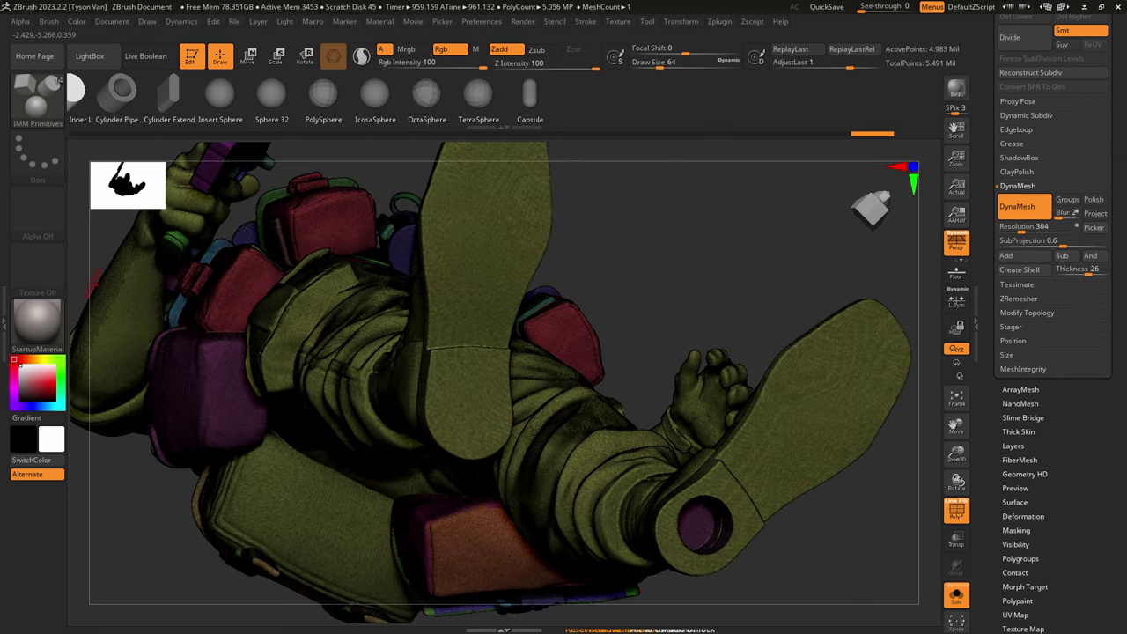
Step: Examine the heel opening and hollow interior from below, and the legs and boots from the front
ctrl+click(638, 364)
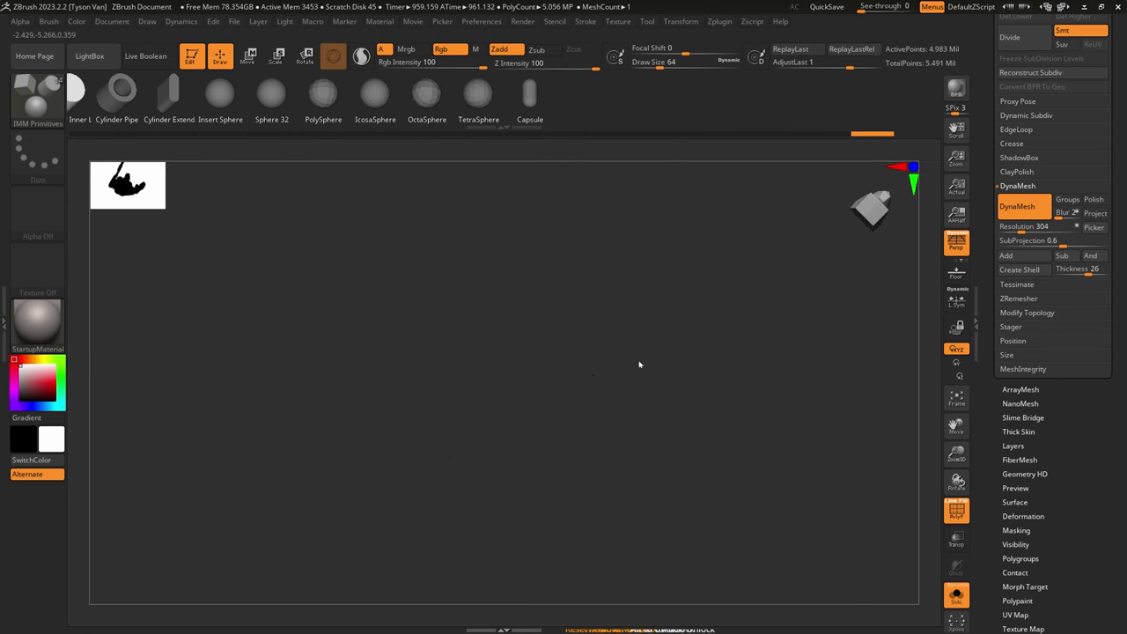
mouse_move(618, 365)
right_down()
mouse_move(604, 369)
mouse_move(631, 359)
right_up()
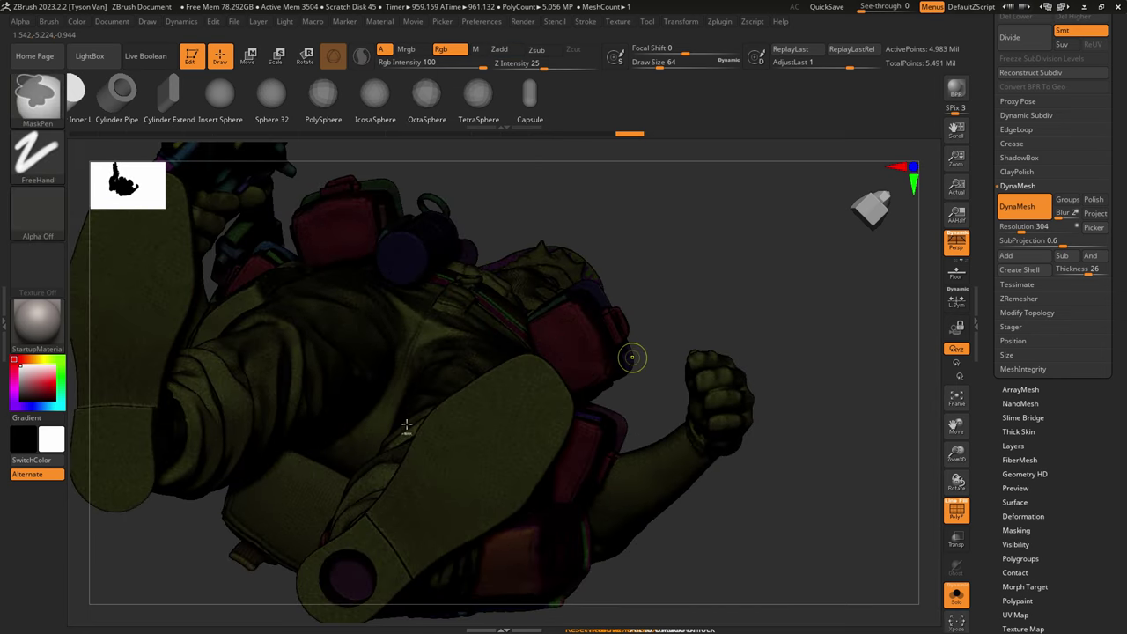
ctrl+click(632, 357)
right_drag(406, 424, 735, 557)
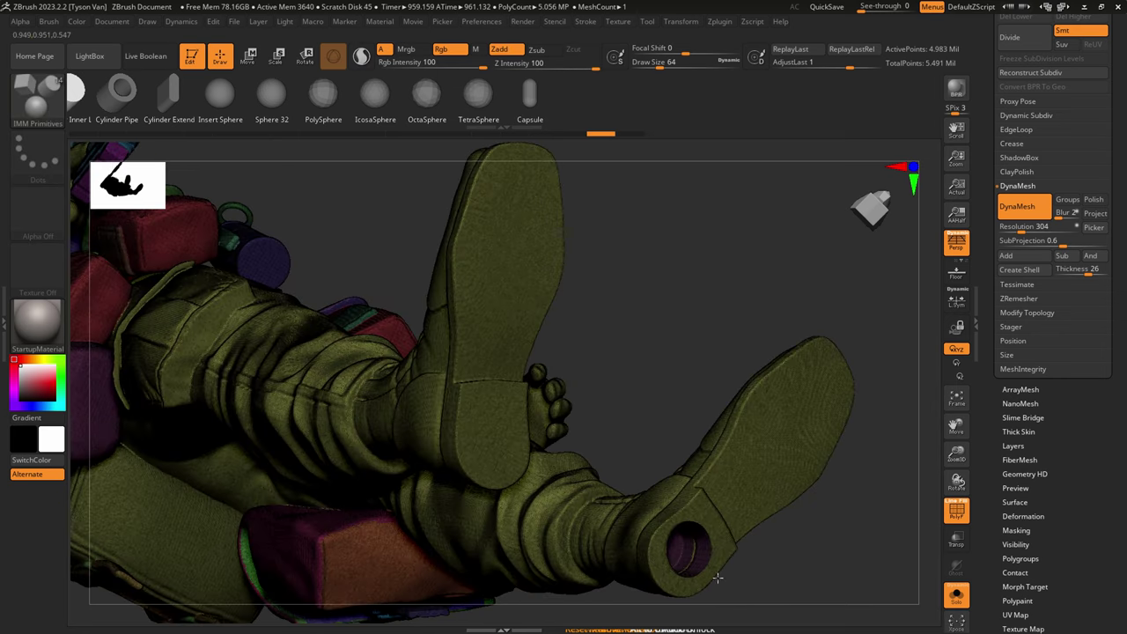
ctrl+right_drag(725, 608, 642, 562)
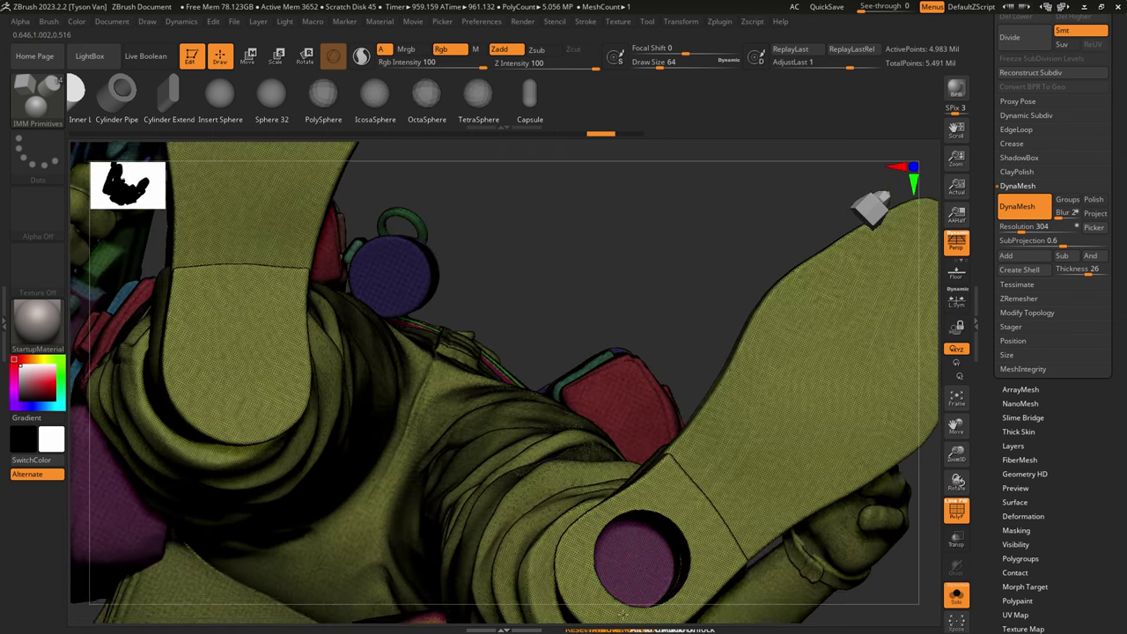
right_drag(616, 519, 610, 624)
right_drag(610, 380, 537, 431)
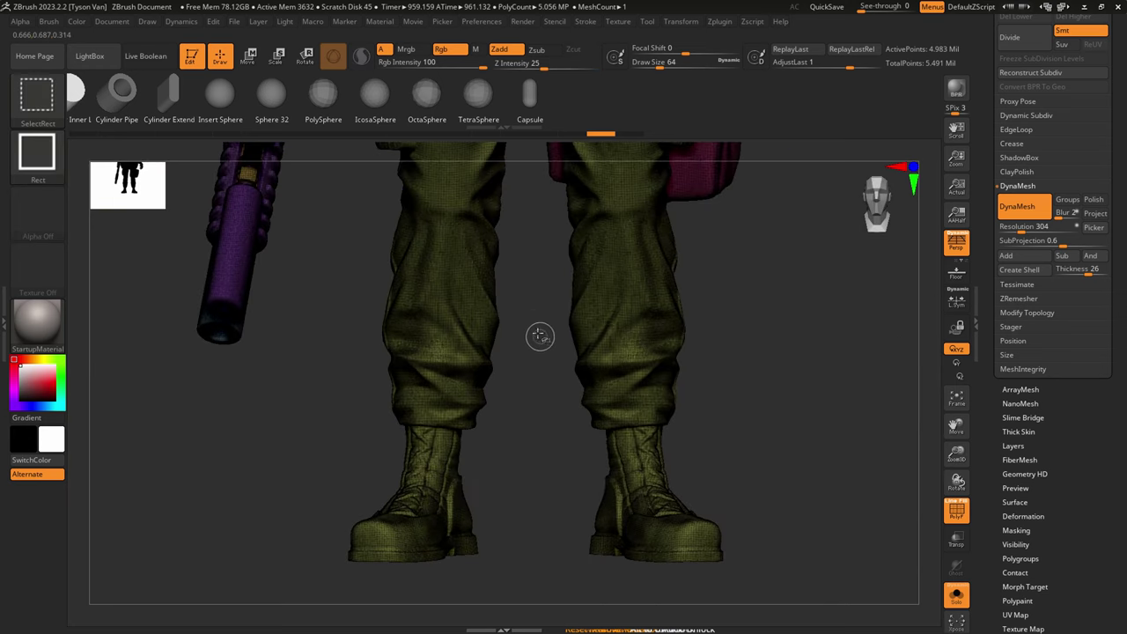
Step: Isolate a section of the shin, turn on double-sided display to inspect its hollow interior, and reveal the whole soldier again
ctrl+shift+drag(533, 323, 730, 443)
right_drag(645, 303, 660, 475)
mouse_move(613, 355)
right_down()
mouse_move(614, 383)
mouse_move(614, 351)
right_up()
drag(1064, 511, 1052, 416)
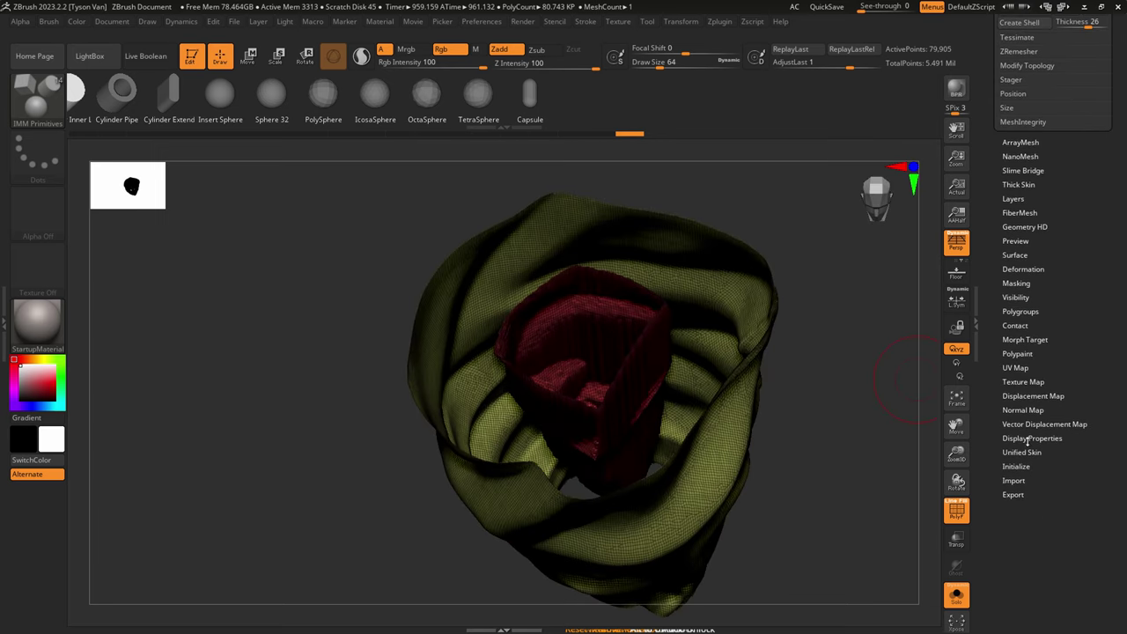
click(1028, 438)
click(1021, 371)
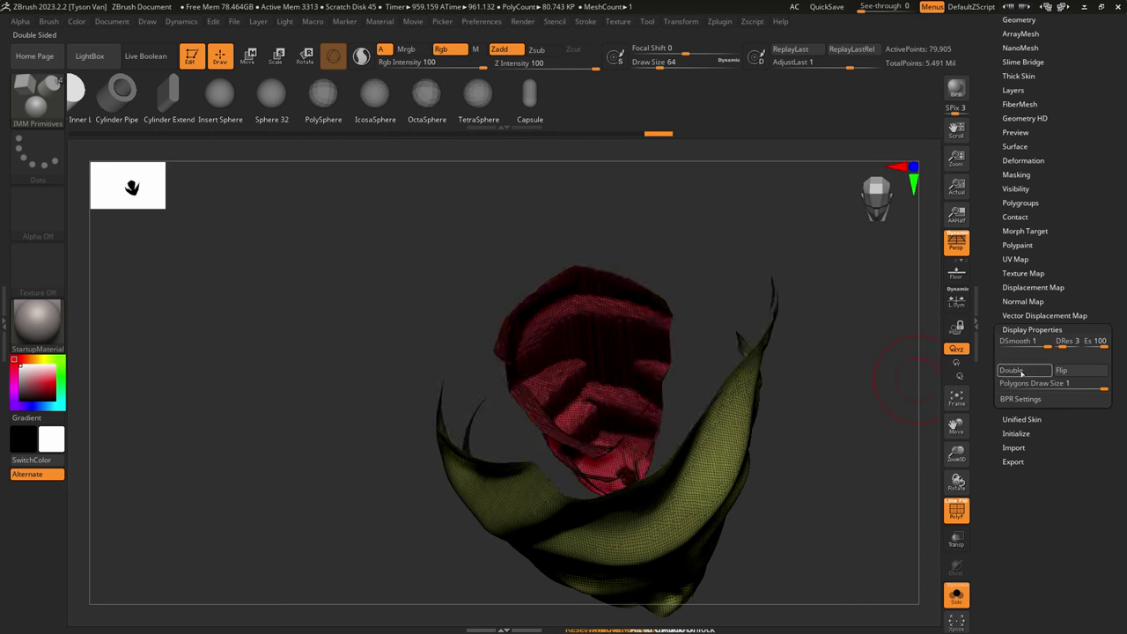
click(1021, 372)
ctrl+shift+click(792, 502)
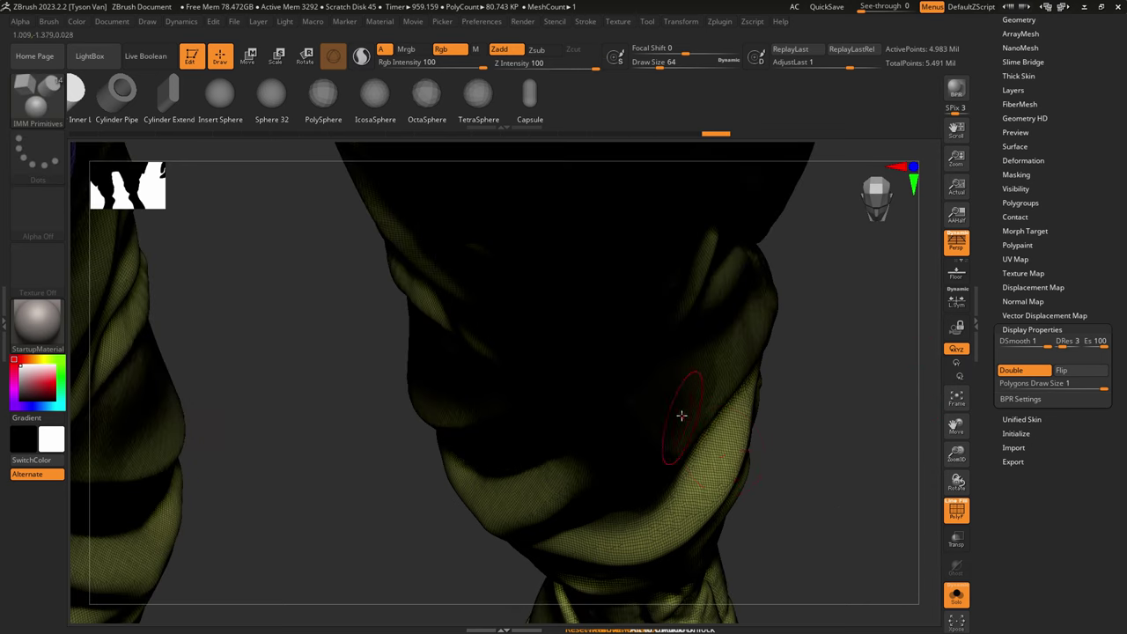
Step: Examine the soldier from above, the front and below, checking isolated leg sections and the opening in the boot heel
ctrl+right_drag(450, 417, 533, 420)
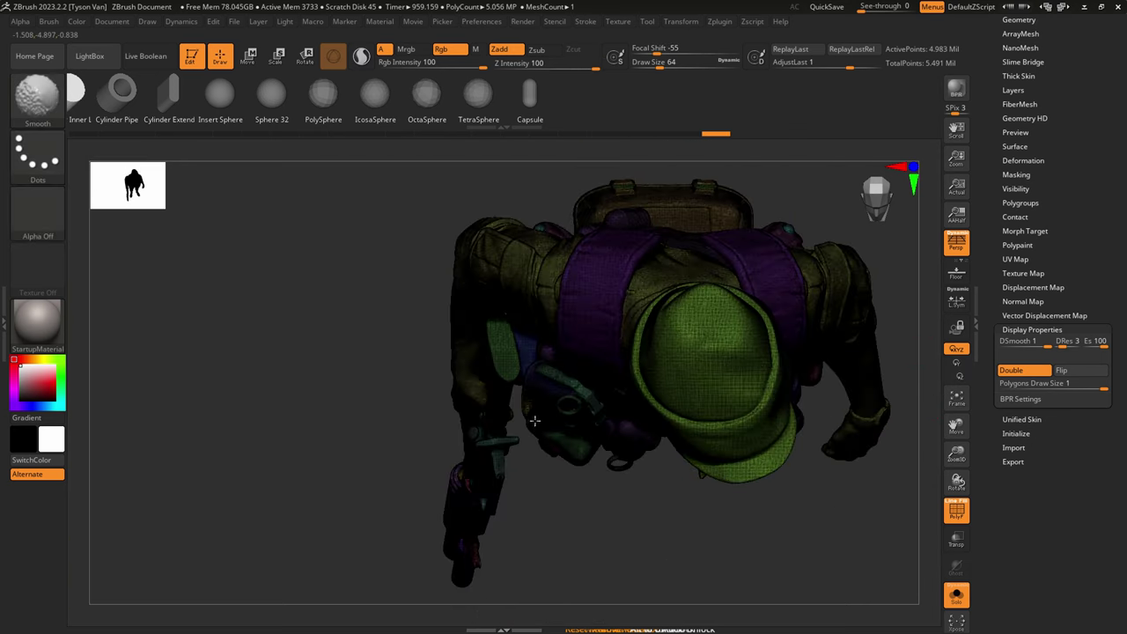
right_drag(643, 413, 692, 460)
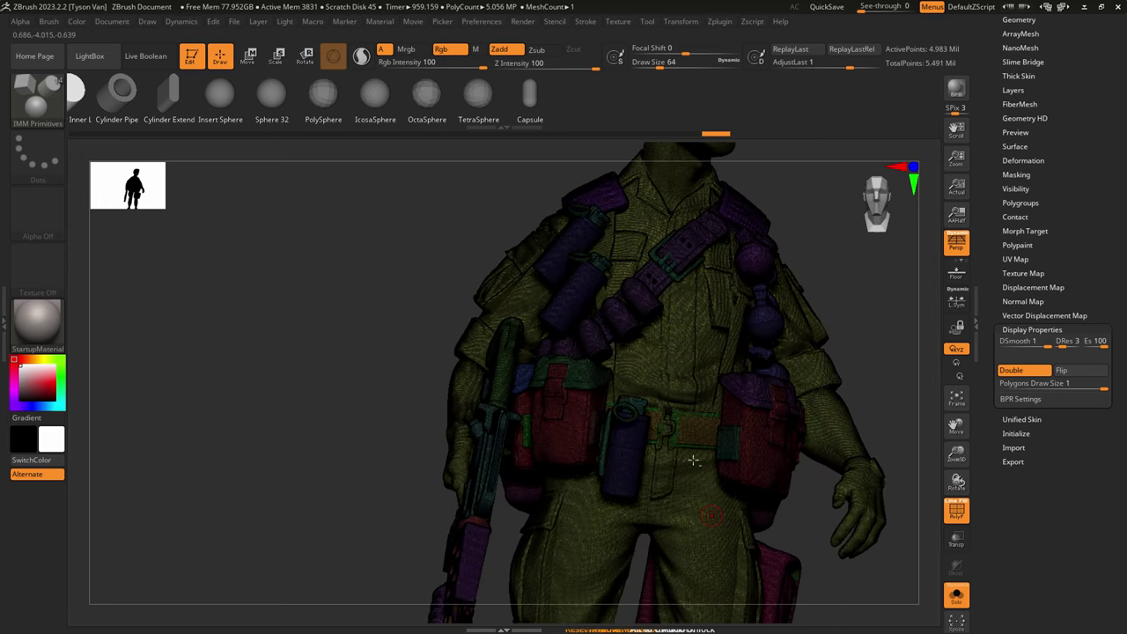
alt+right_drag(675, 550, 608, 352)
right_drag(637, 396, 610, 563)
ctrl+right_drag(669, 624, 657, 597)
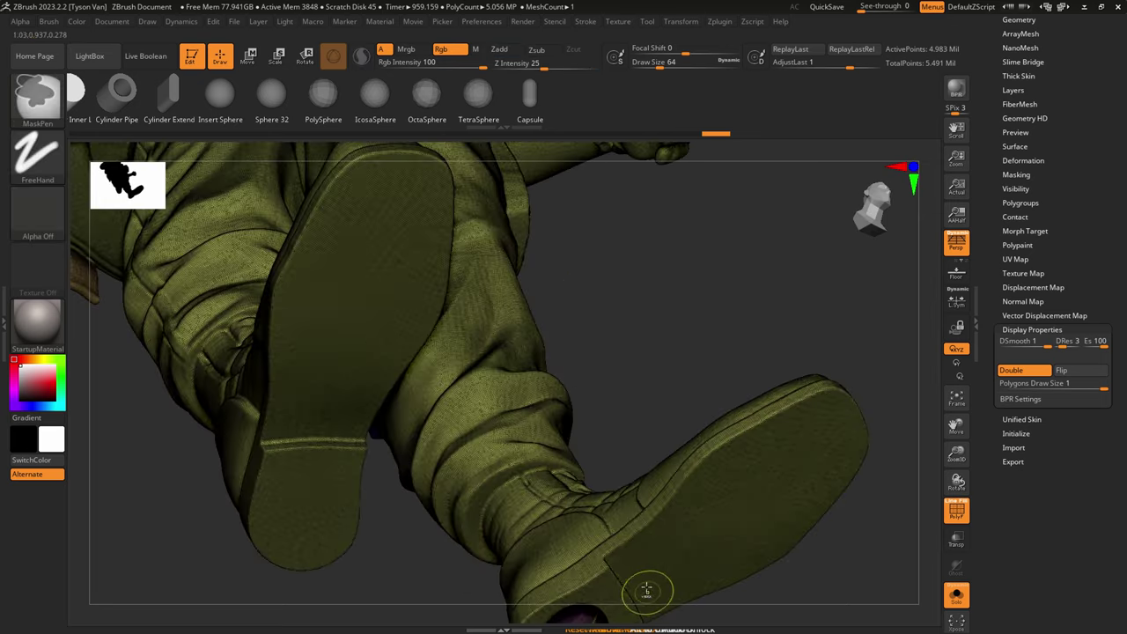
ctrl+shift+drag(644, 579, 656, 543)
key(ctrl+z)
key(ctrl+z)
key(ctrl+z)
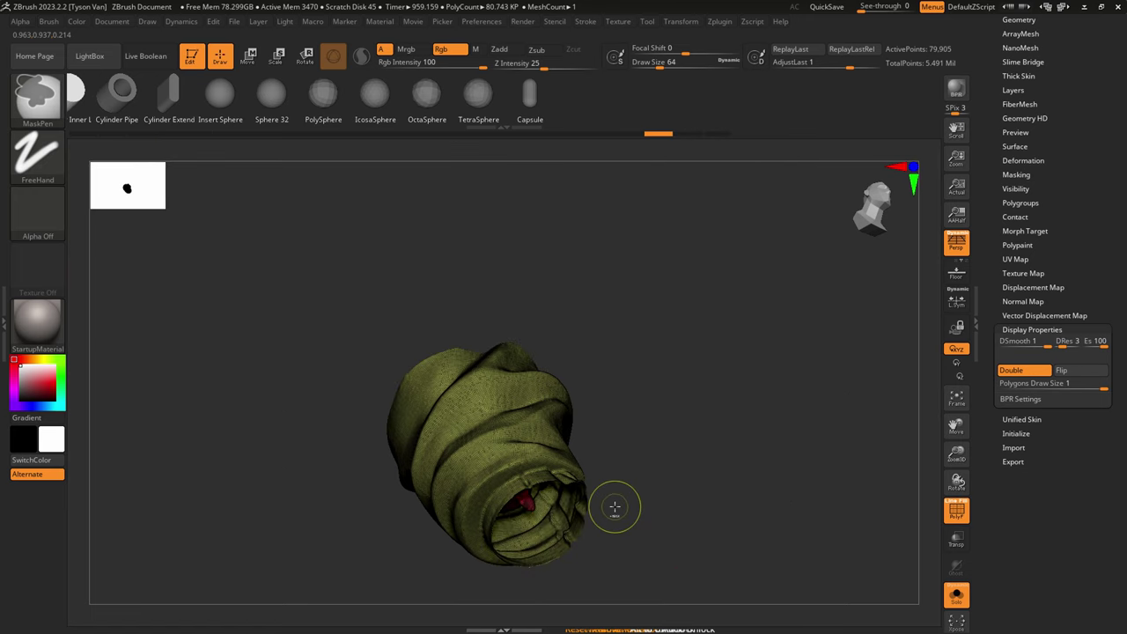
key(ctrl+z)
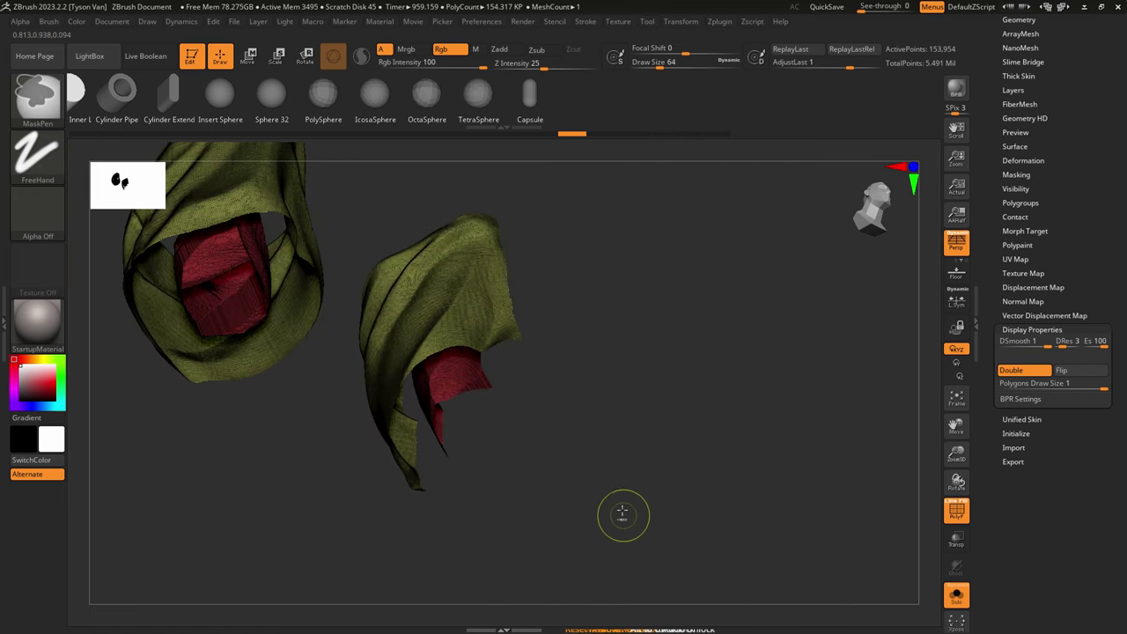
ctrl+shift+click(610, 520)
alt+right_drag(616, 469, 619, 314)
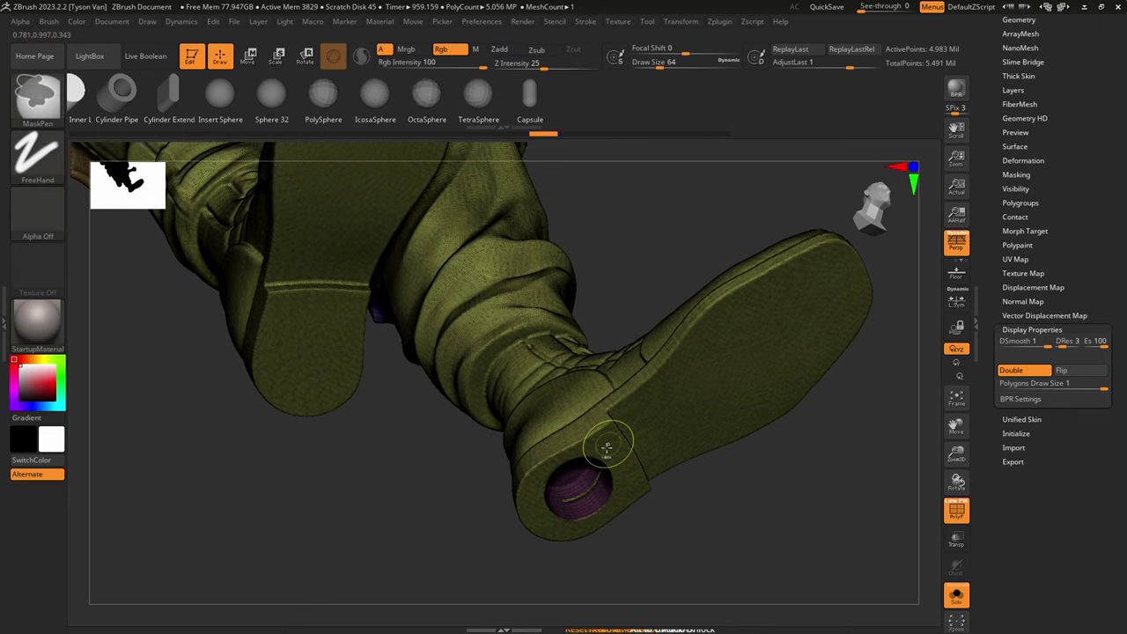
Step: Undo the shell and hollow the soldier again with a DynaMesh shell at a thickness of 20
key(ctrl+z)
click(1019, 20)
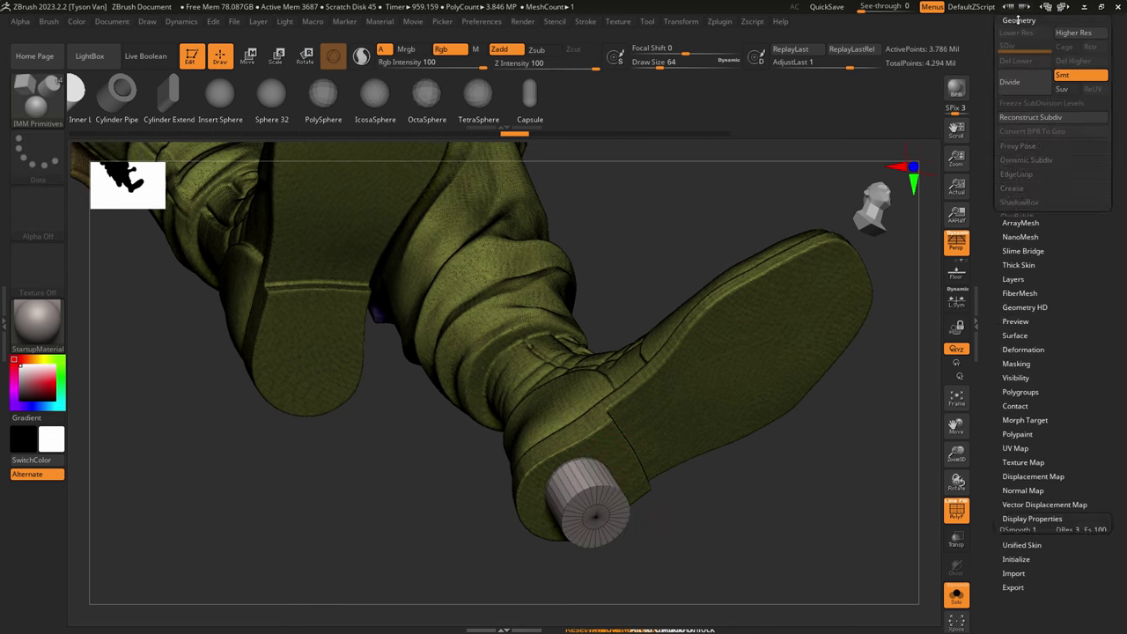
click(1089, 316)
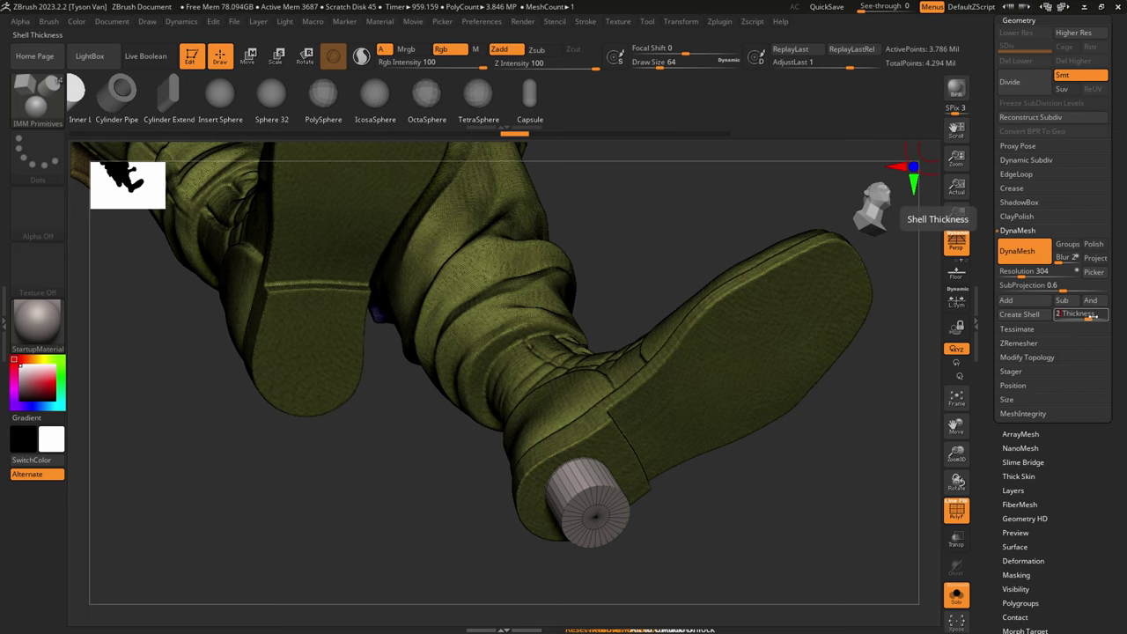
key(Return)
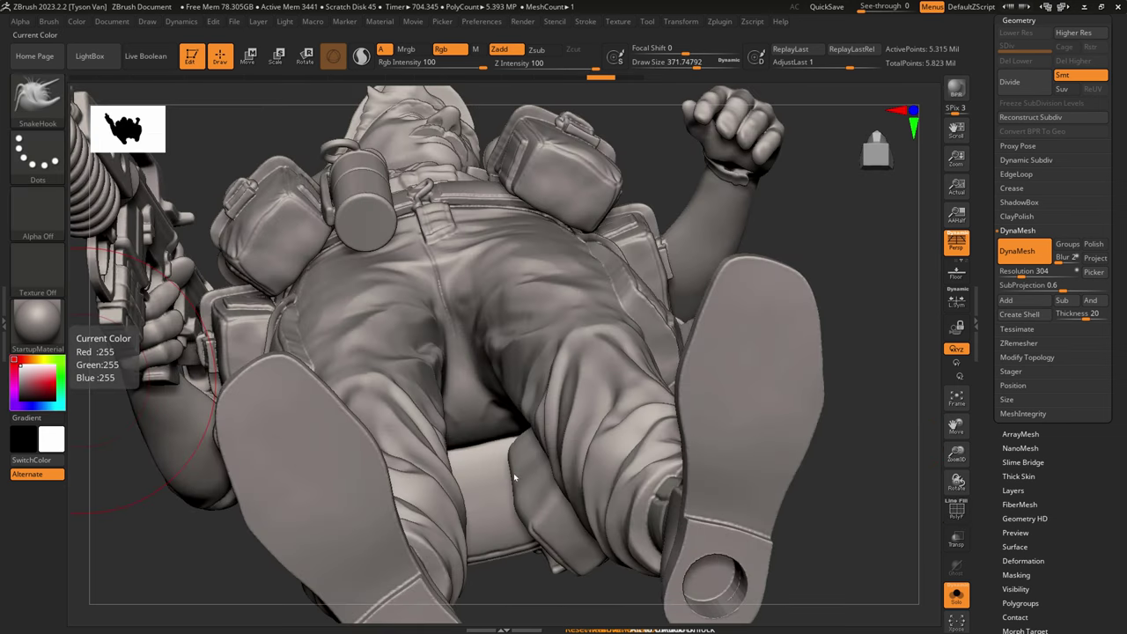
Step: Examine the heel opening, isolate the thigh section to inspect its wall thickness and interior, and reveal the full soldier
alt+right_drag(540, 459, 441, 350)
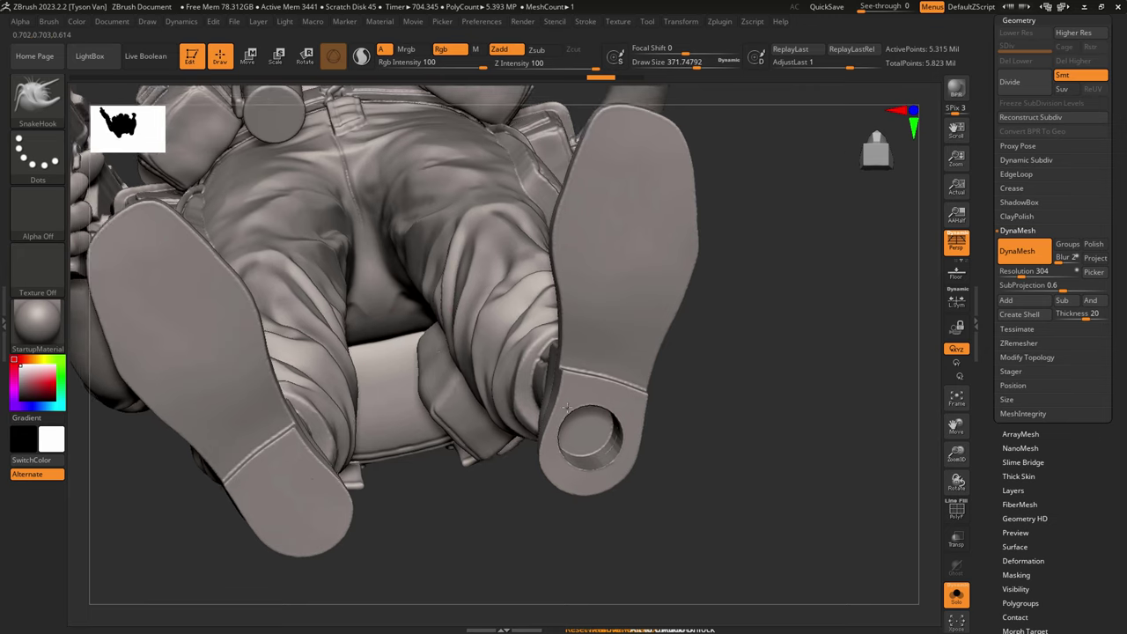
mouse_move(566, 407)
right_down()
mouse_move(550, 356)
mouse_move(585, 417)
mouse_move(578, 478)
mouse_move(594, 344)
right_up()
alt+right_drag(503, 305, 489, 429)
alt+right_drag(499, 315, 468, 442)
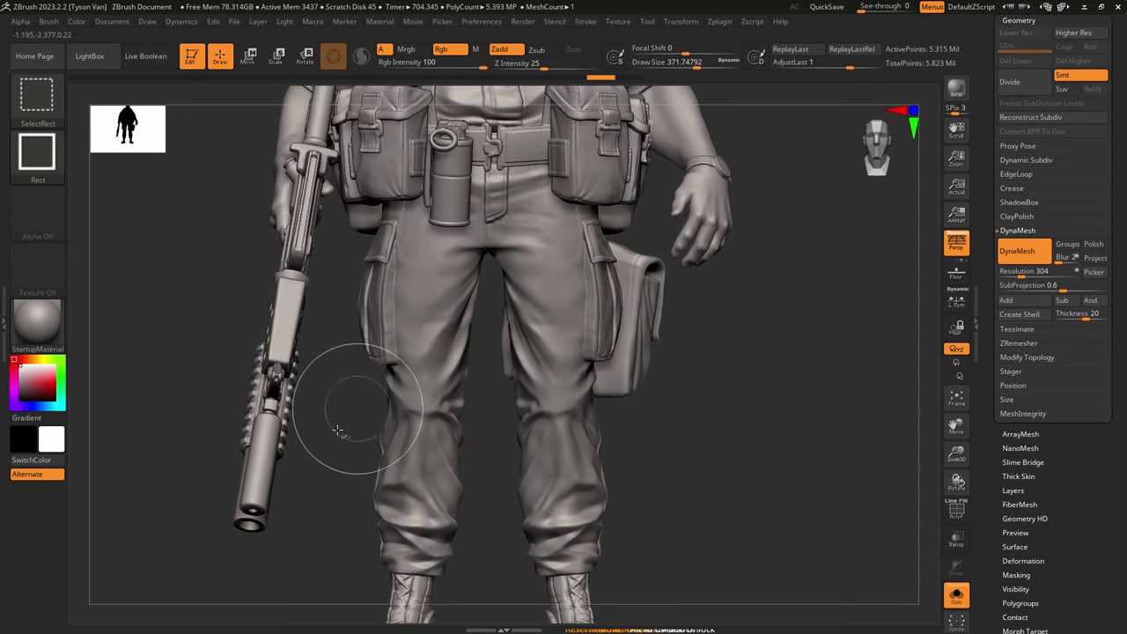
ctrl+shift+drag(338, 430, 642, 217)
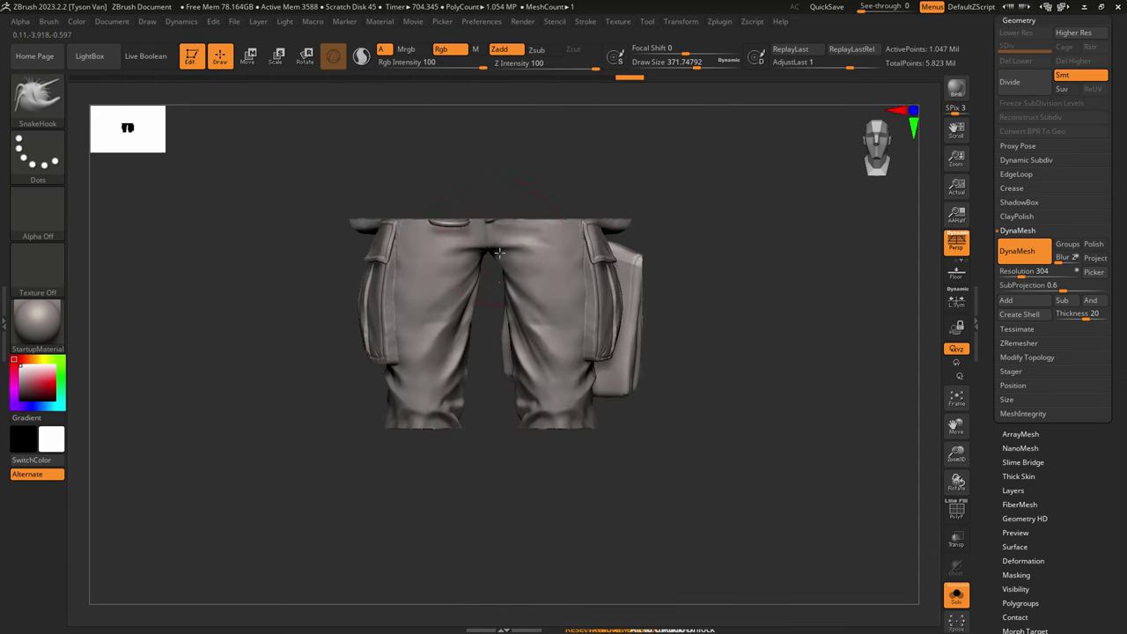
mouse_move(497, 238)
right_down()
mouse_move(505, 379)
mouse_move(545, 264)
mouse_move(570, 287)
right_up()
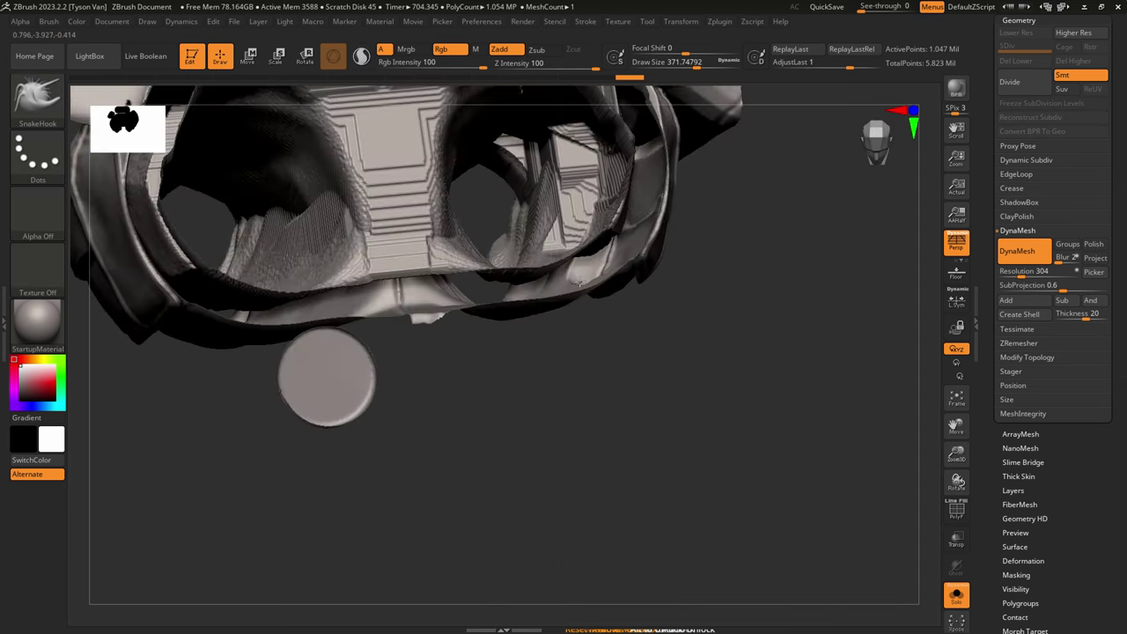
mouse_move(568, 246)
right_down()
mouse_move(534, 343)
mouse_move(525, 237)
mouse_move(522, 290)
mouse_move(513, 251)
mouse_move(519, 176)
right_up()
key(ctrl+shift)
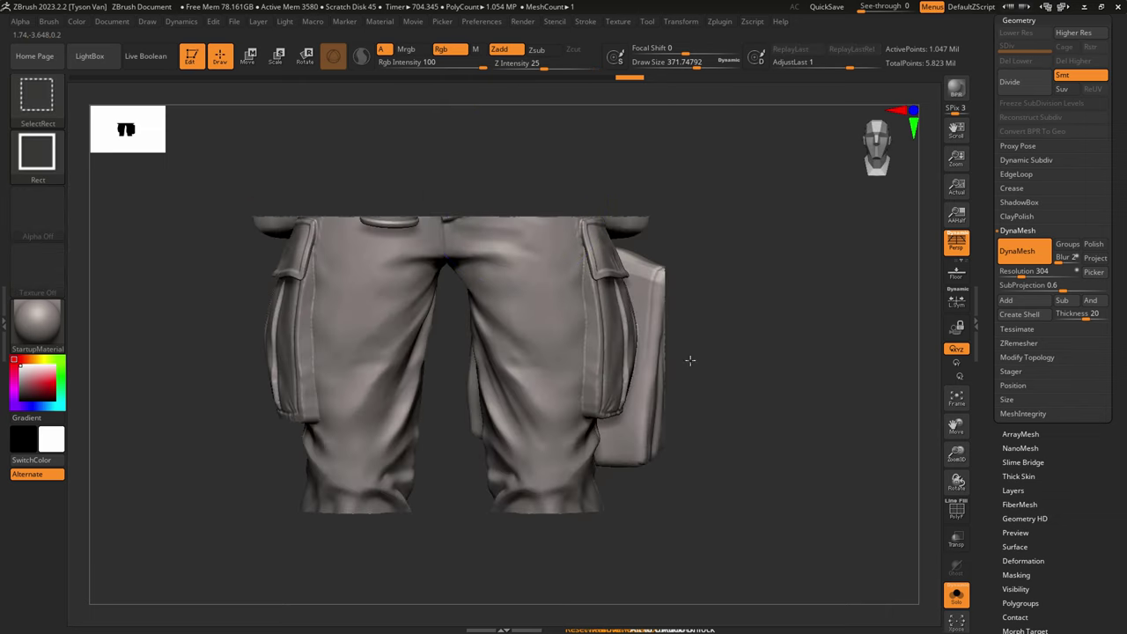
ctrl+shift+click(471, 371)
Step: Examine the hollowed soldier from below and at full figure from the front, toggling perspective for comparison
right_drag(471, 371, 485, 322)
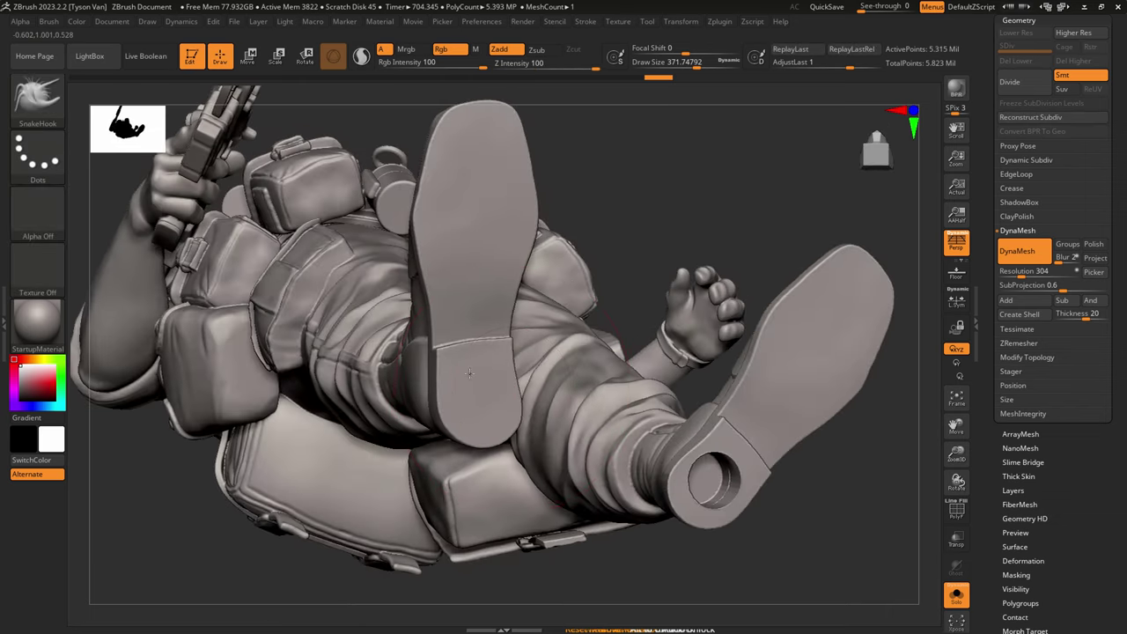
mouse_move(466, 372)
ctrl+right_down()
mouse_move(418, 359)
mouse_move(498, 470)
mouse_move(560, 461)
ctrl+right_up()
alt+right_drag(593, 282, 566, 448)
key(p)
key(p)
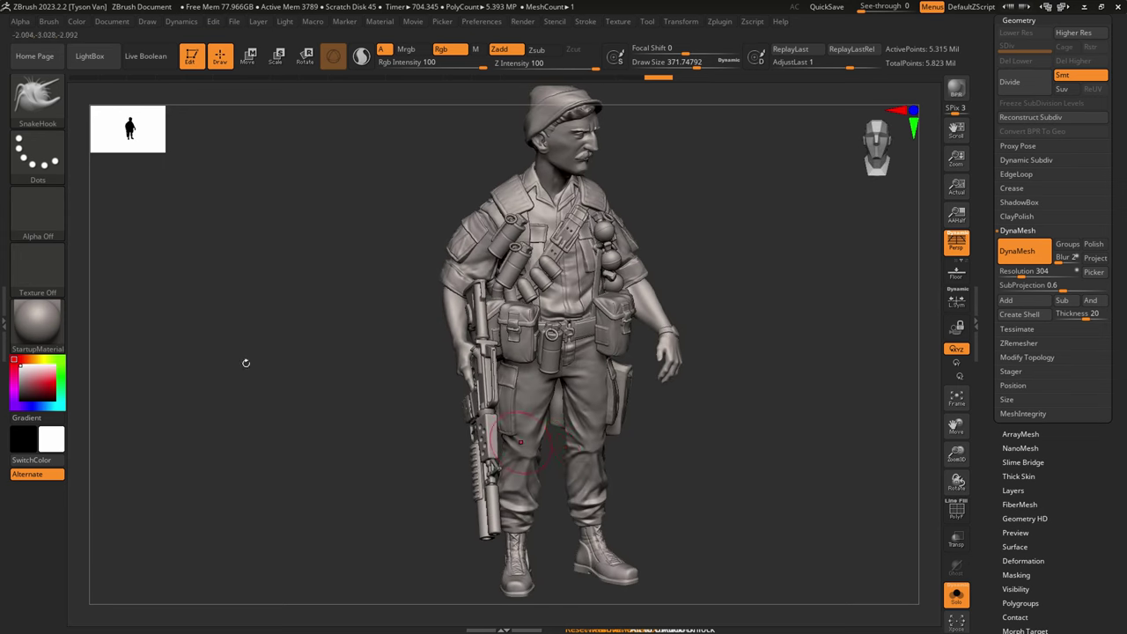
right_drag(694, 491, 738, 482)
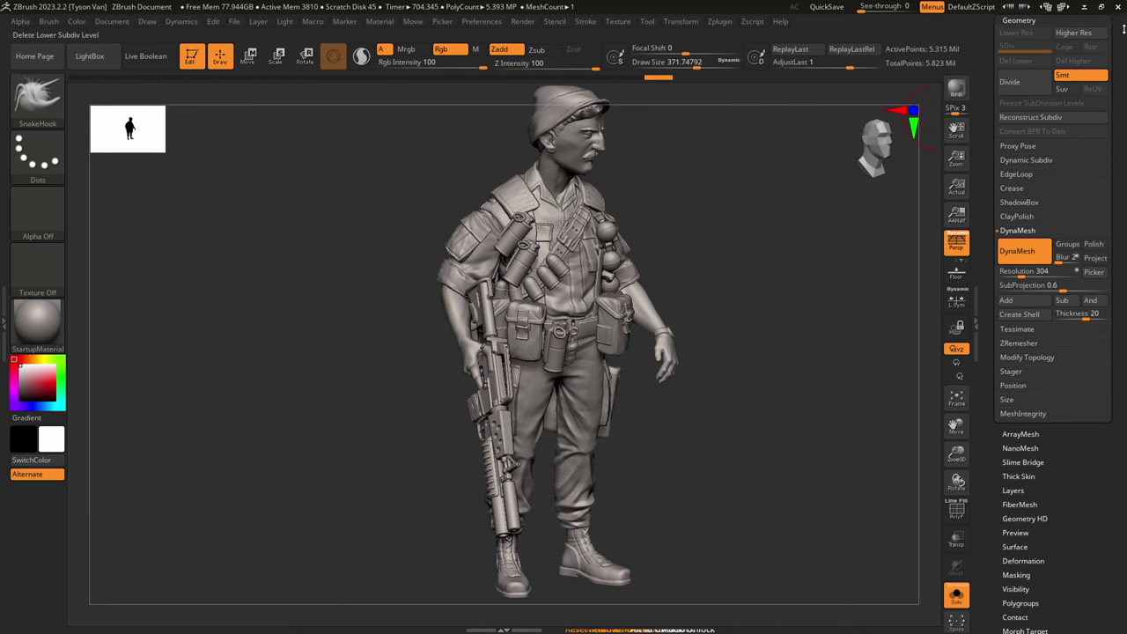
Step: Save the tool as a new file named Thompson_shelled_015.ztl in the 1_z folder
drag(1118, 26, 1118, 277)
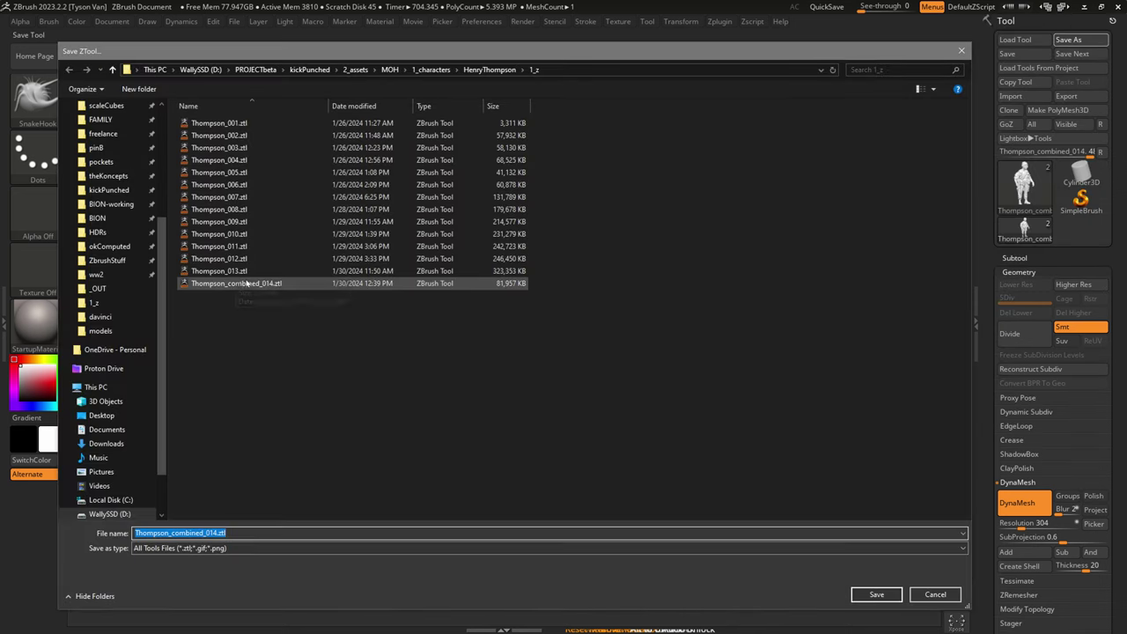
click(247, 283)
click(203, 532)
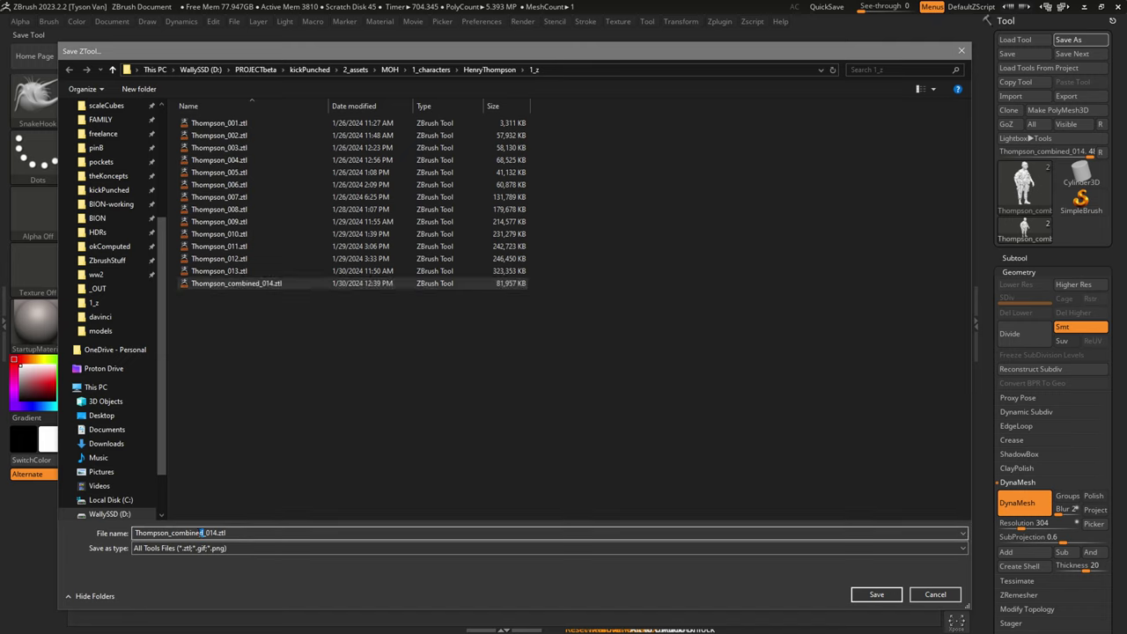
text(shell)
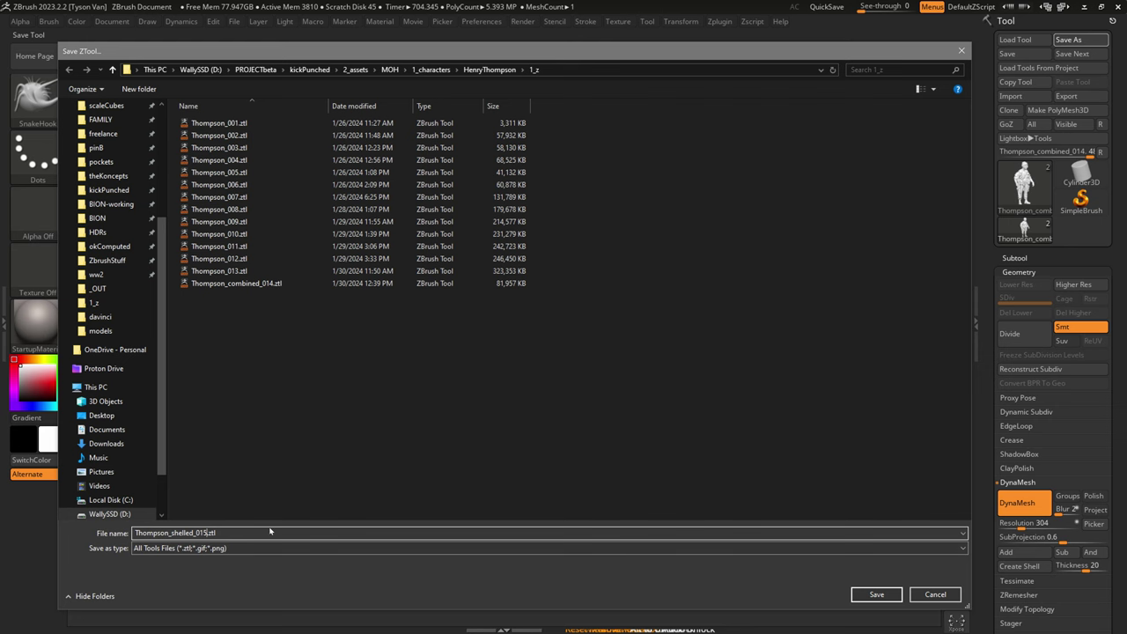
key(Return)
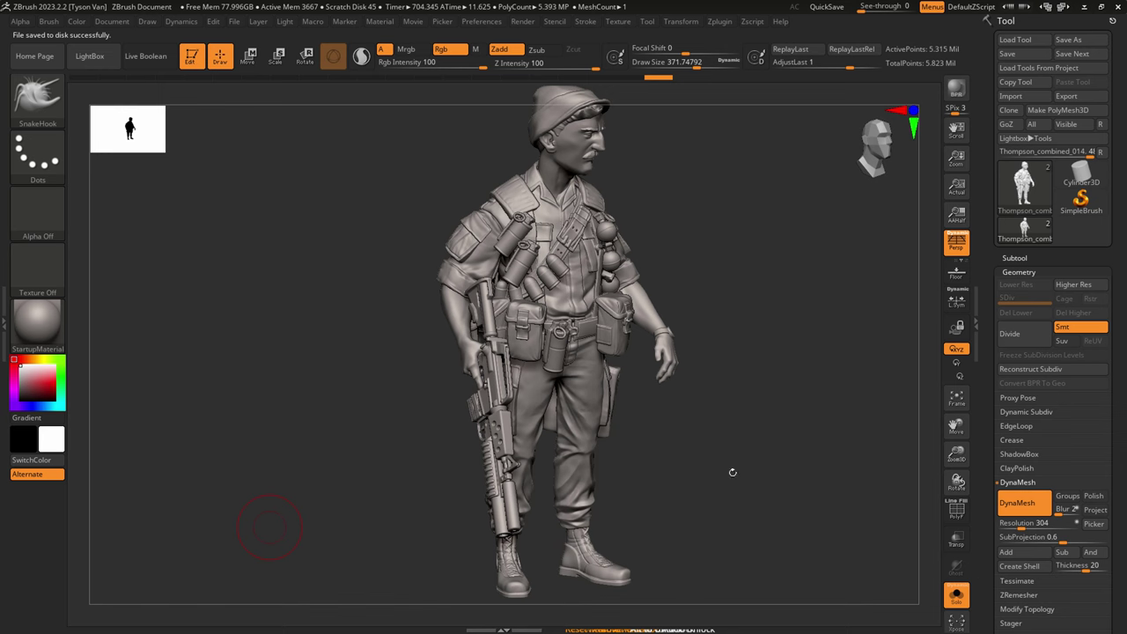
Step: Examine the soldier's polygon wireframe and torso detail, and check the current tool's information
mouse_move(661, 397)
mouse_down()
mouse_move(650, 387)
mouse_move(649, 410)
mouse_up()
key(shift+f)
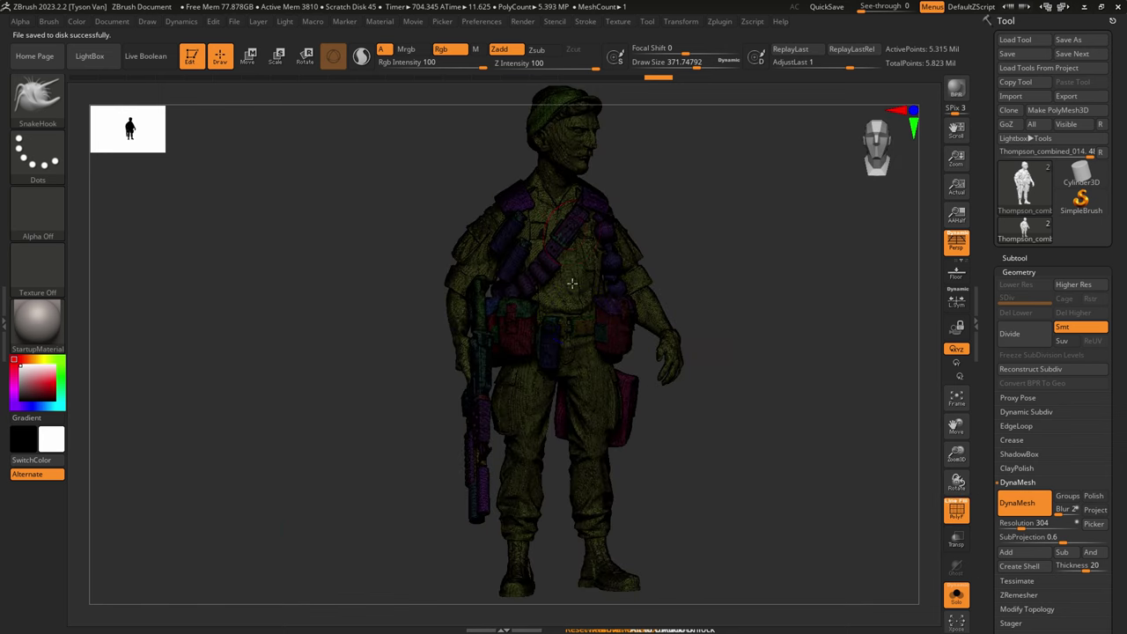
mouse_move(584, 352)
alt+right_down()
mouse_move(586, 370)
mouse_move(603, 350)
mouse_move(551, 284)
mouse_move(560, 301)
mouse_move(583, 303)
alt+right_up()
key(shift+f)
mouse_move(1027, 197)
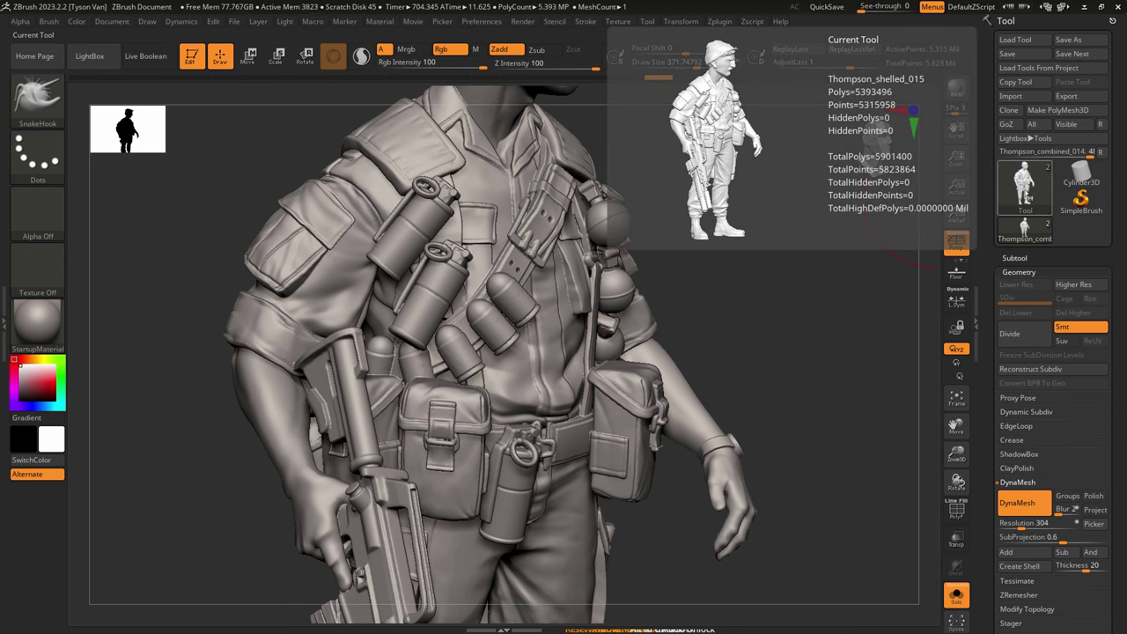
Step: Set the decimation to 25% in Decimation Master and pre-process the current soldier subtool
click(719, 21)
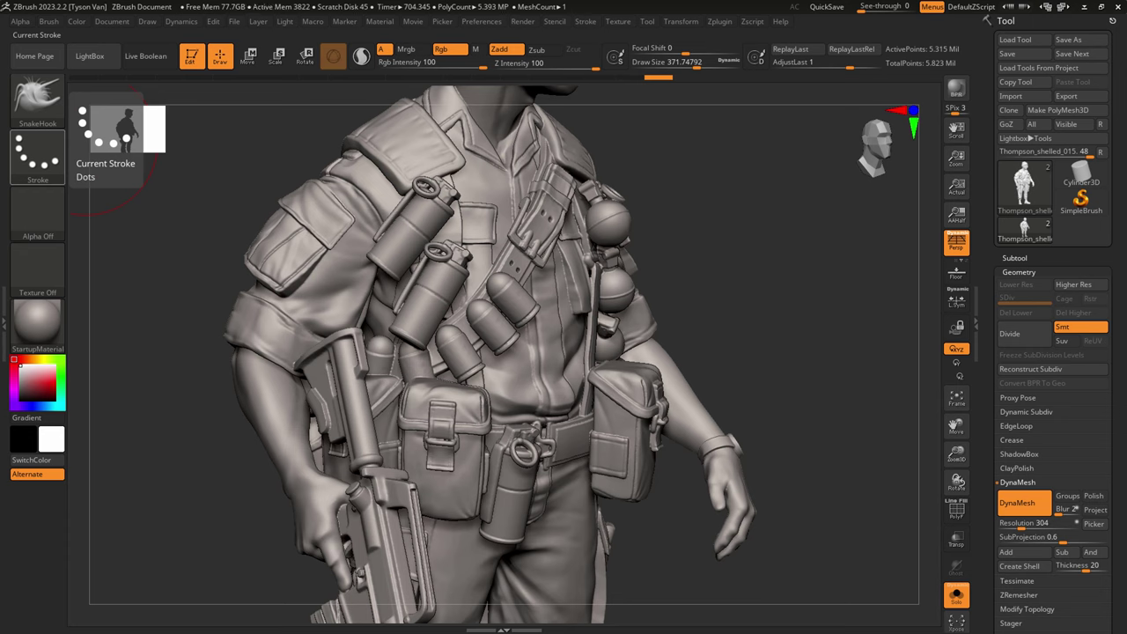
click(719, 21)
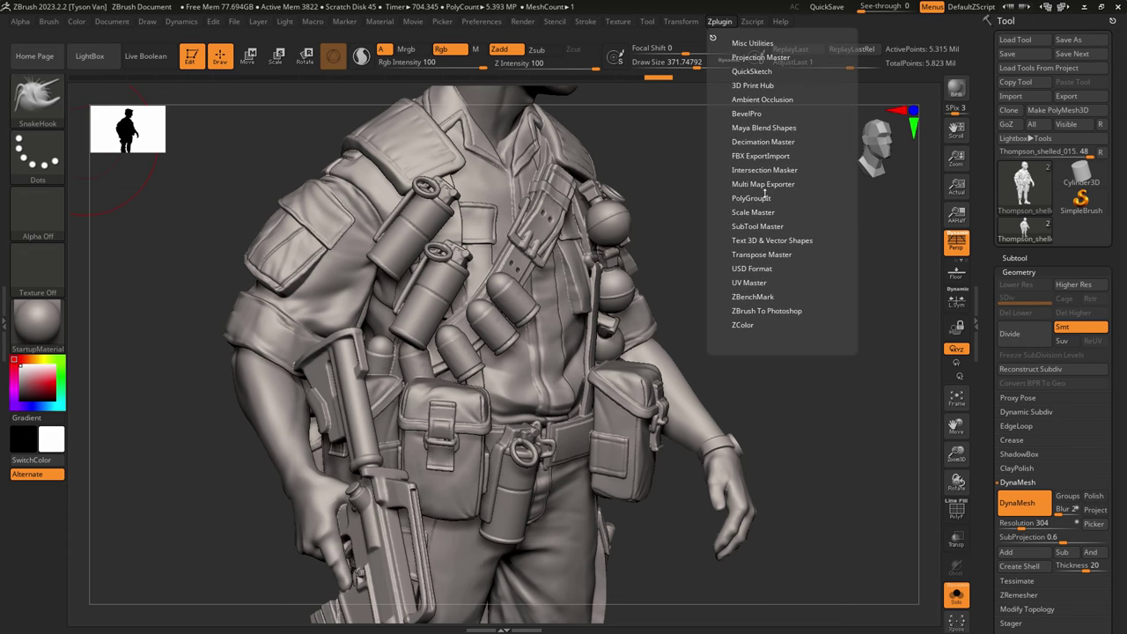
click(756, 141)
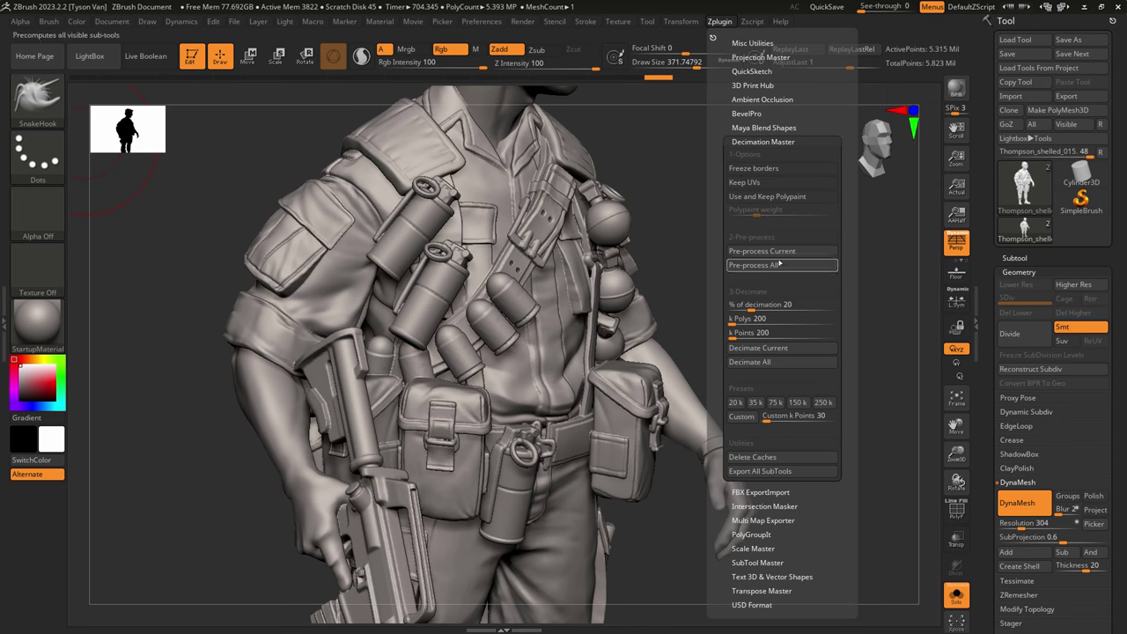
click(746, 304)
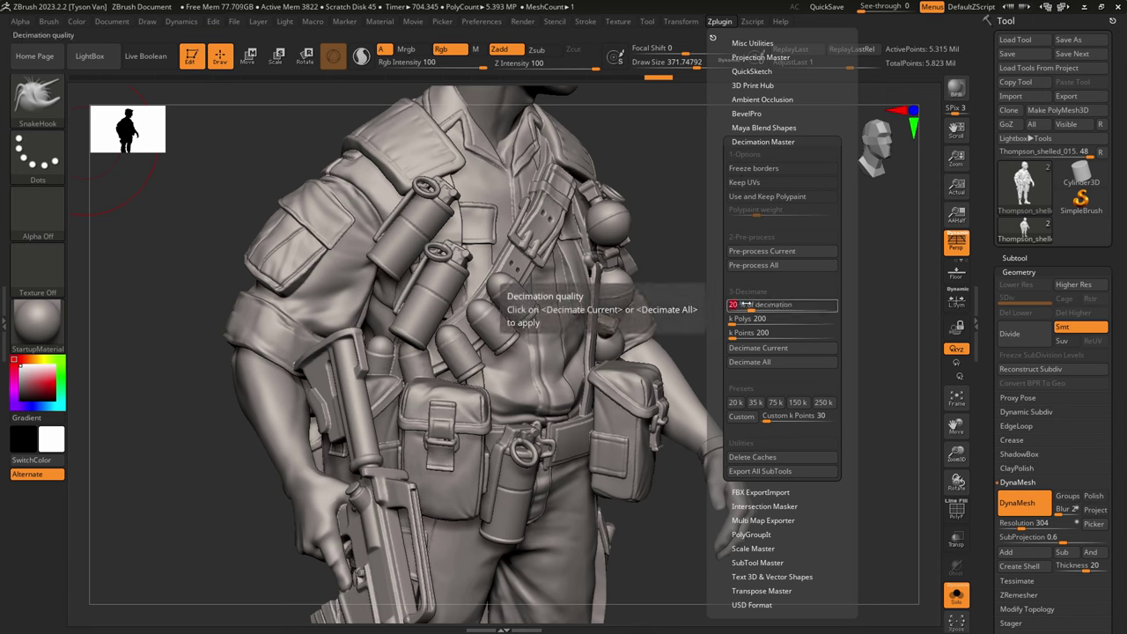
click(757, 253)
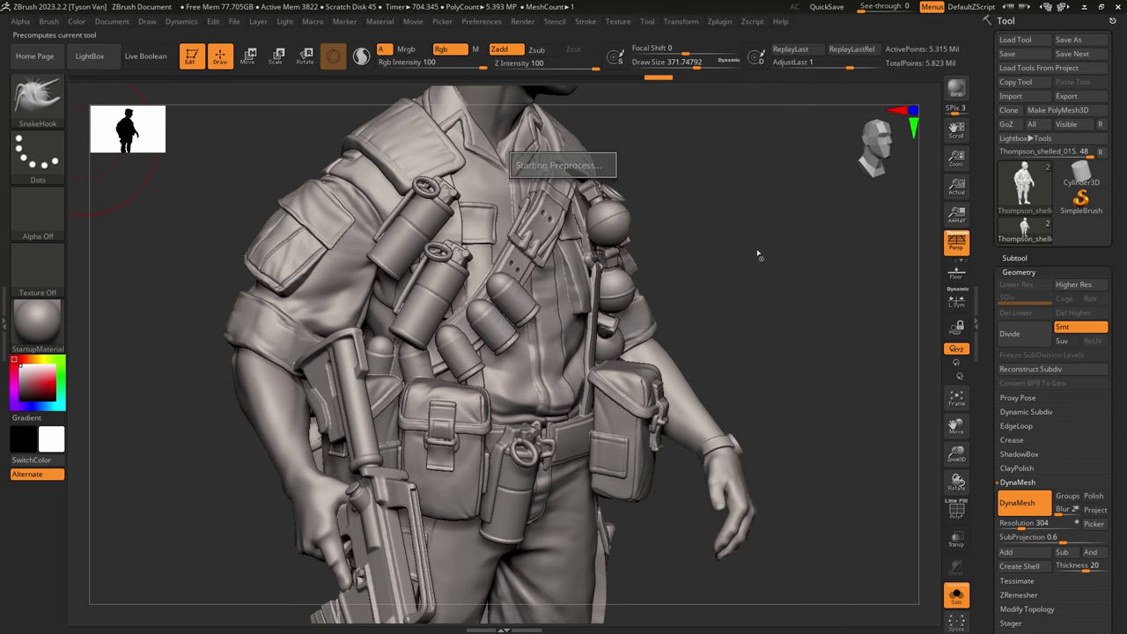
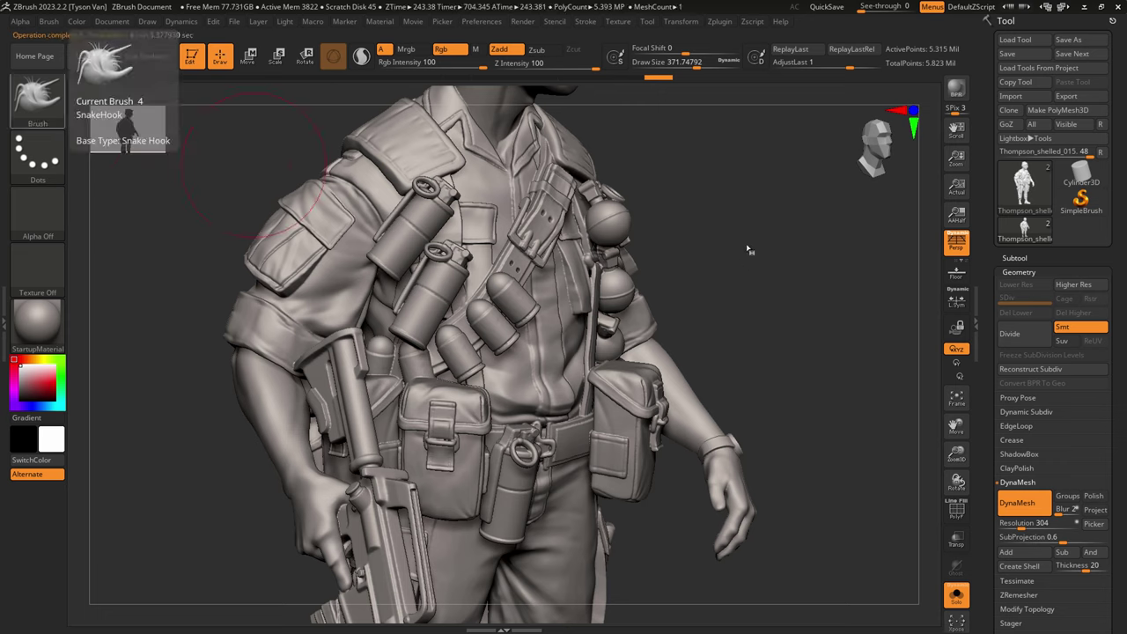
Step: Decimate the current soldier subtool and display its wireframe
click(723, 22)
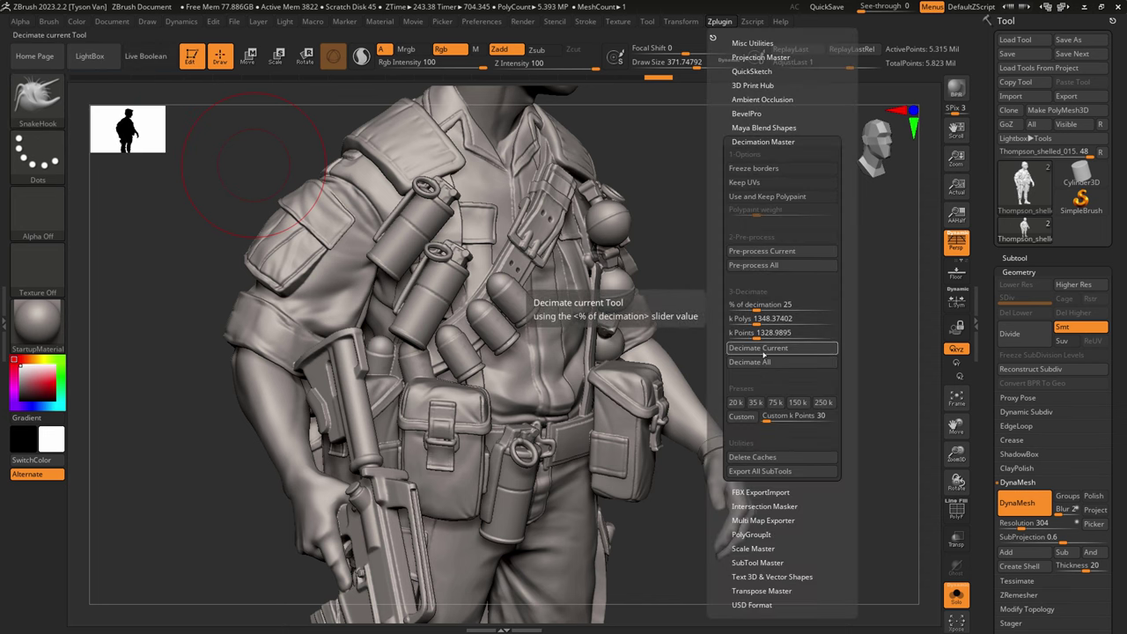
click(762, 349)
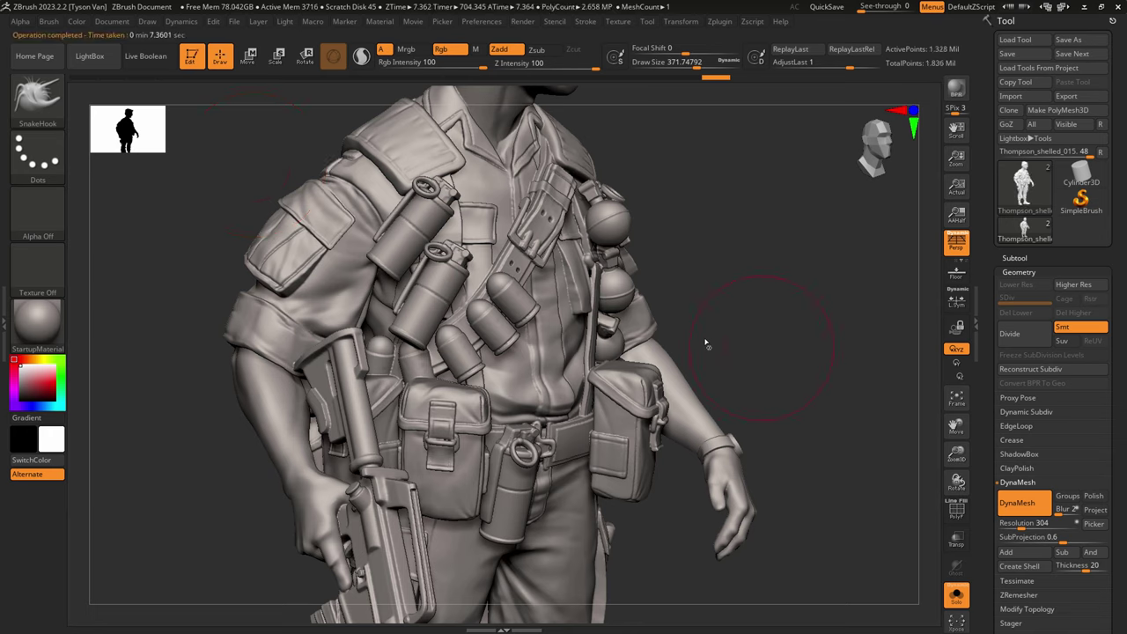
key(shift+f)
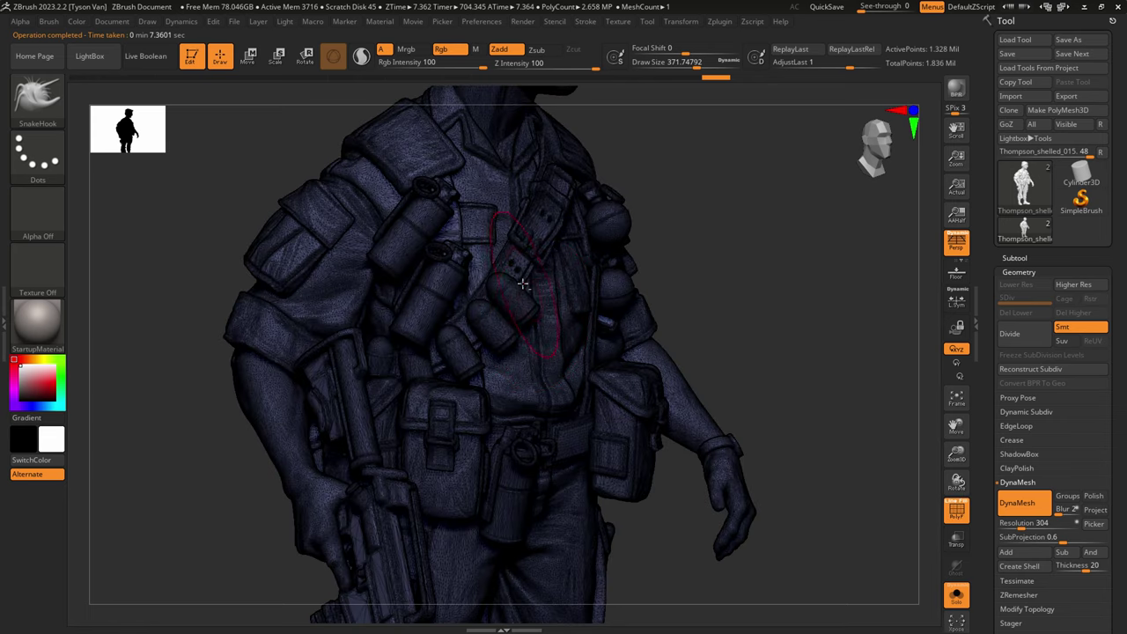
Step: Examine the decimated mesh's triangulation on the soldier's chest, grenades and shirt from close up
right_drag(512, 366, 512, 370)
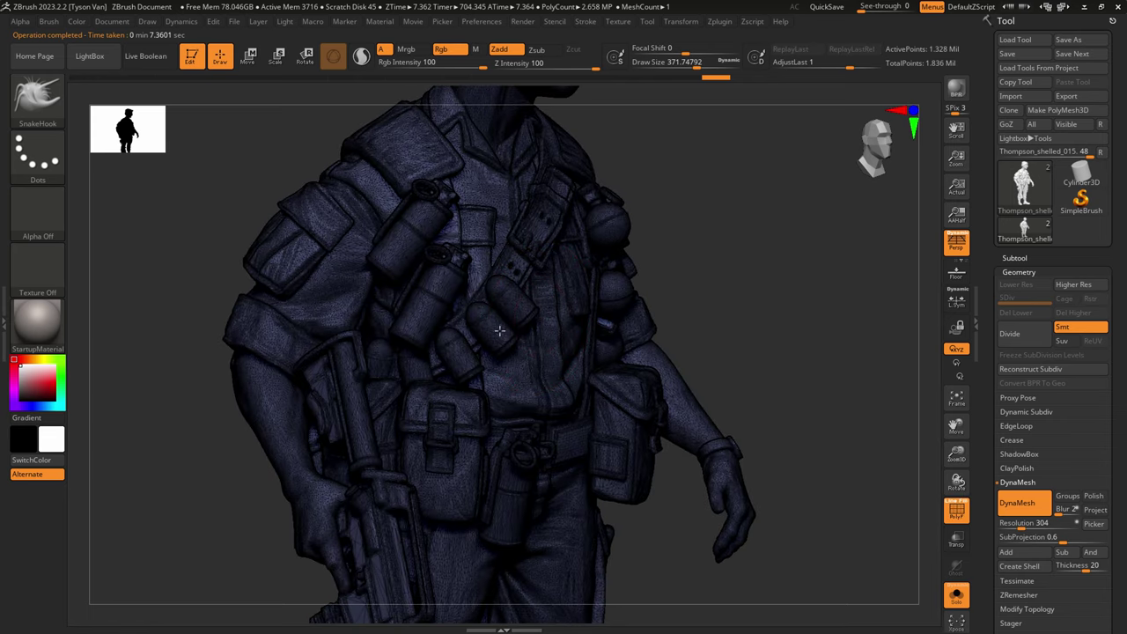
ctrl+right_drag(469, 320, 553, 429)
right_drag(493, 279, 644, 297)
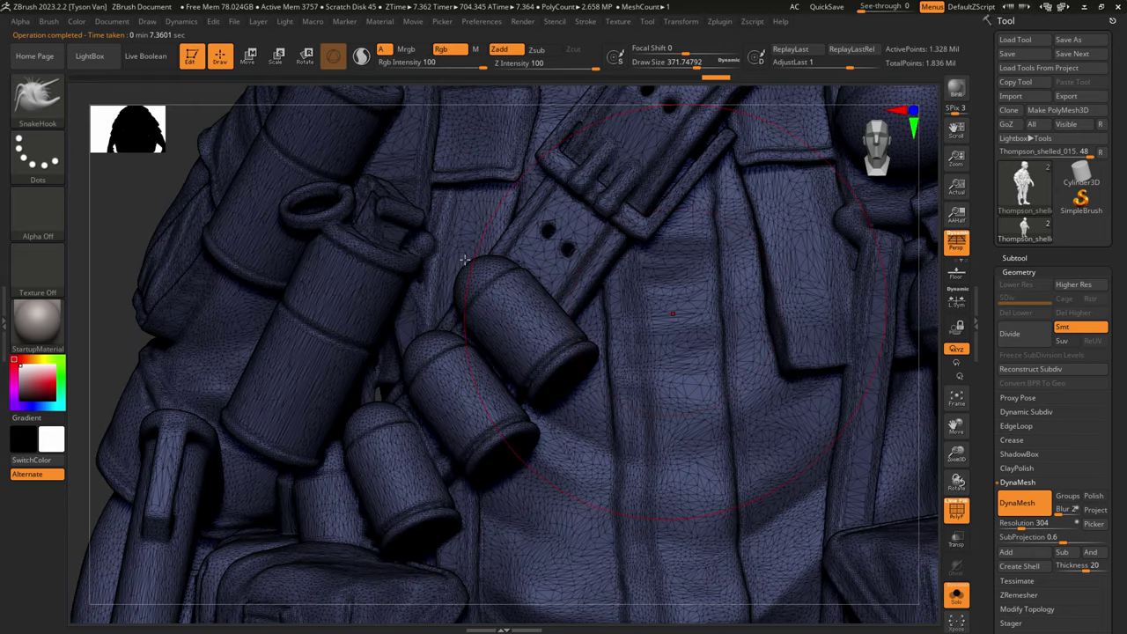
ctrl+right_drag(409, 252, 423, 145)
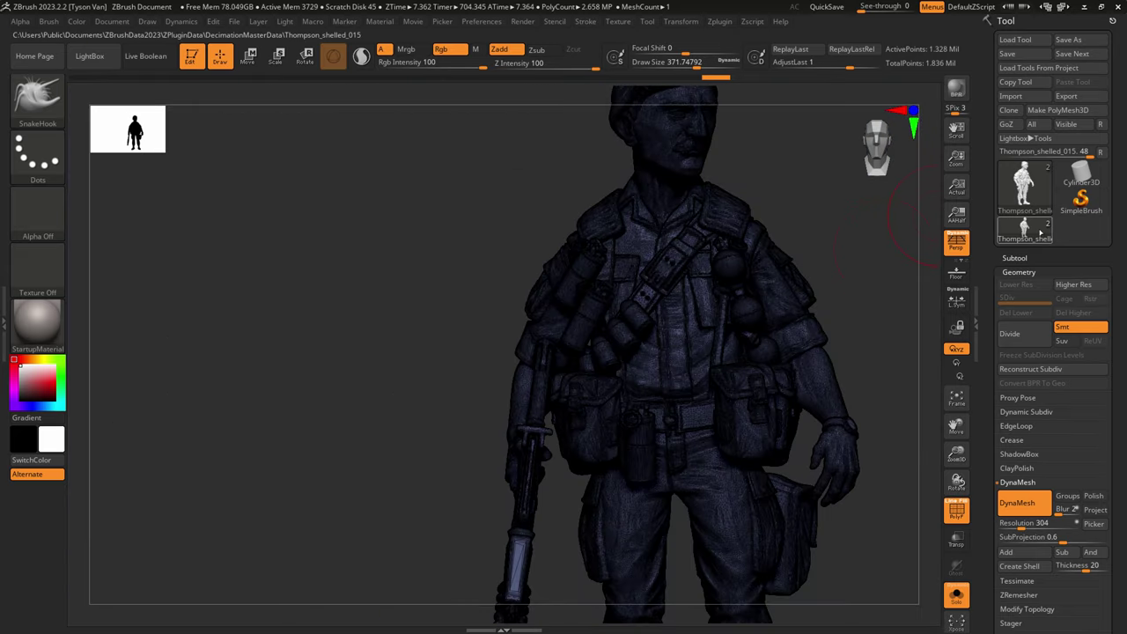
Step: Check the current tool's polygon information and examine the whole soldier with the wireframe turned off
mouse_move(1025, 231)
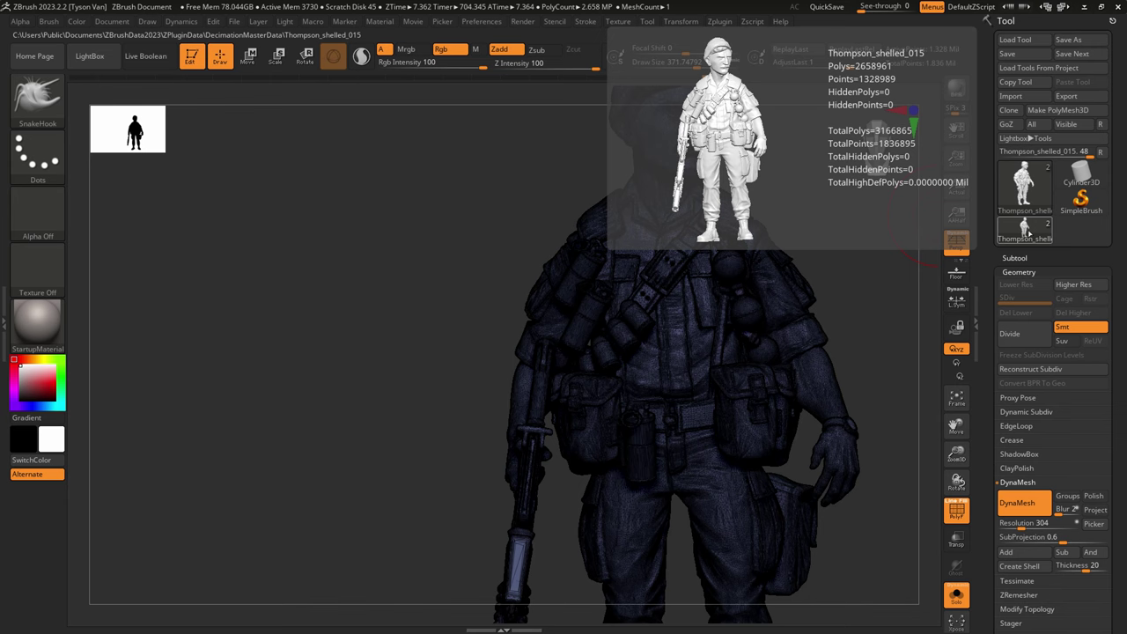
right_drag(709, 347, 748, 345)
mouse_move(1026, 236)
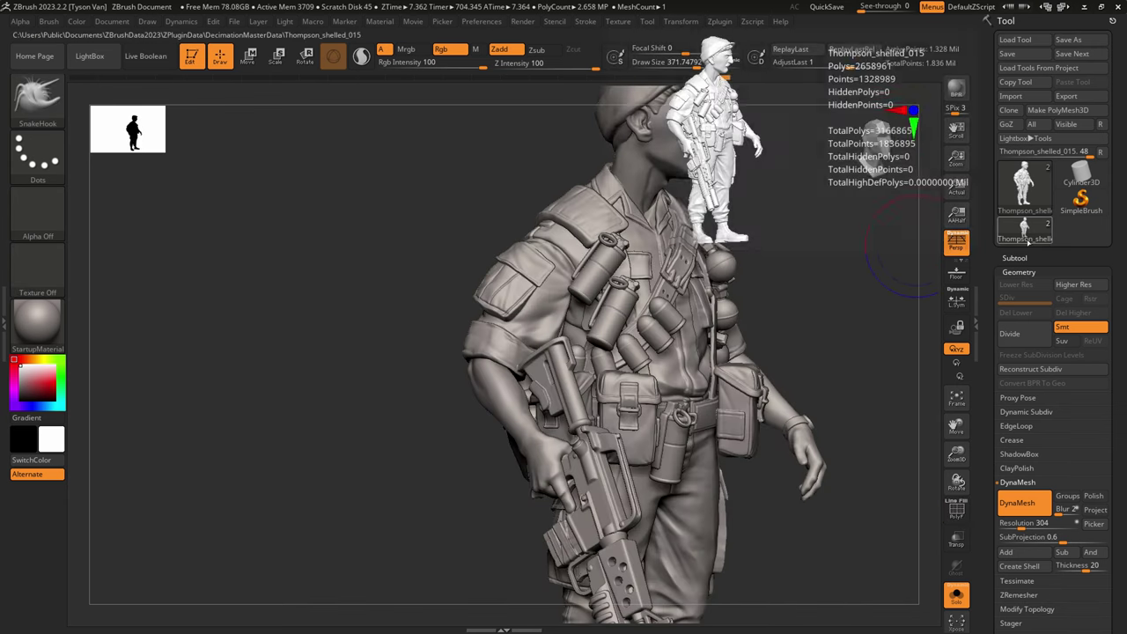
right_drag(662, 321, 524, 250)
right_drag(607, 345, 563, 351)
right_drag(533, 354, 584, 356)
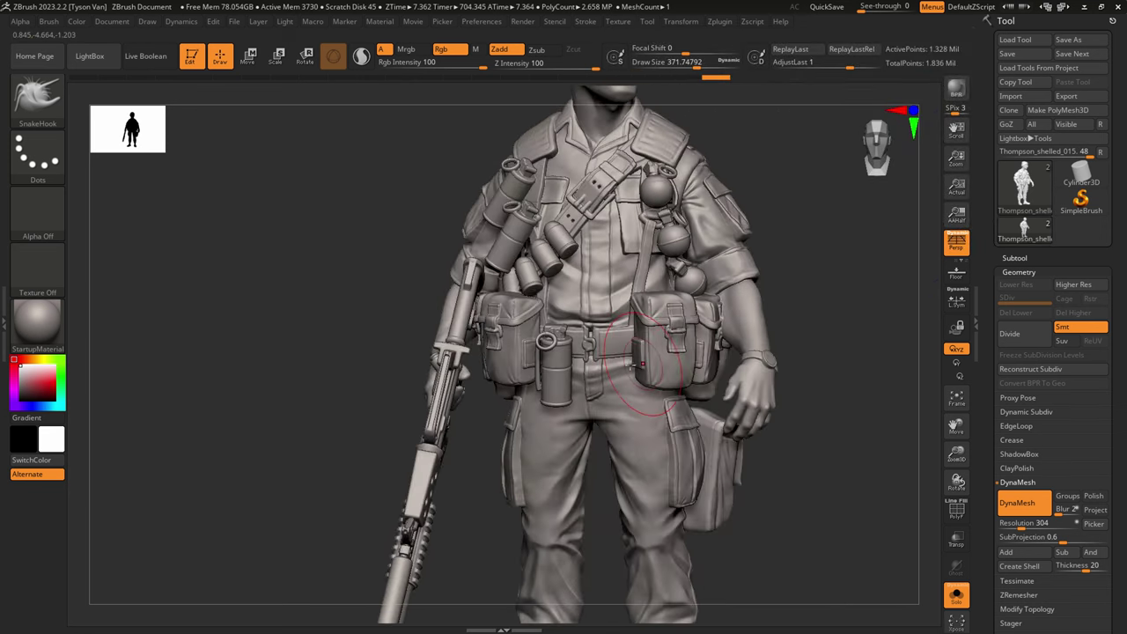
ctrl+right_drag(637, 424, 586, 379)
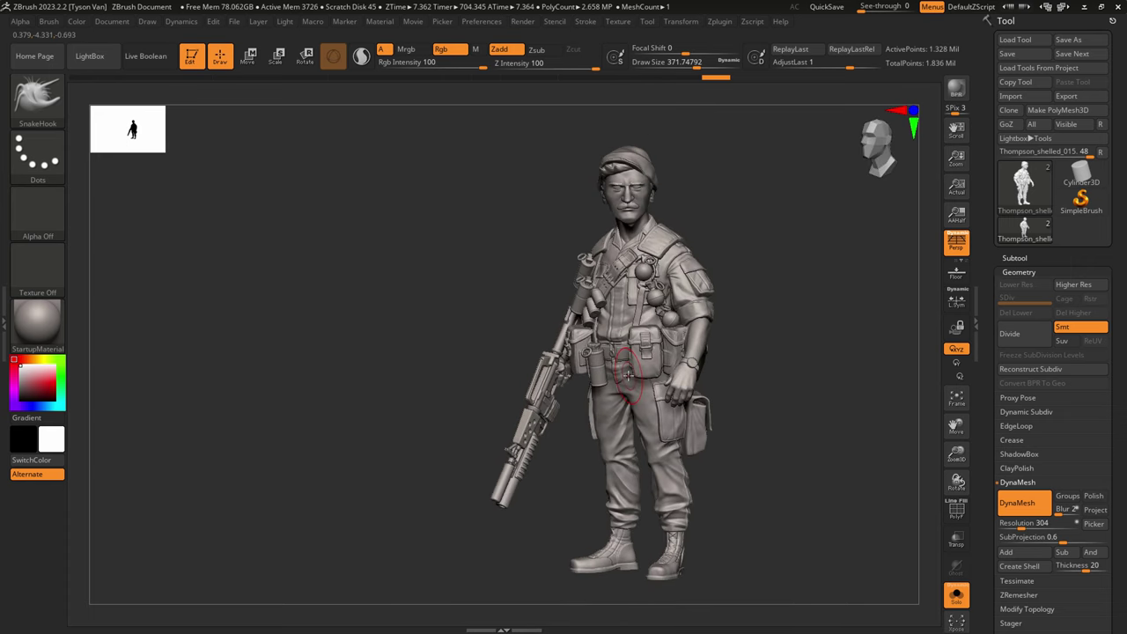
Step: Adjust the view's perspective in the draw settings and show the cylinder base together with the soldier
click(147, 21)
click(179, 387)
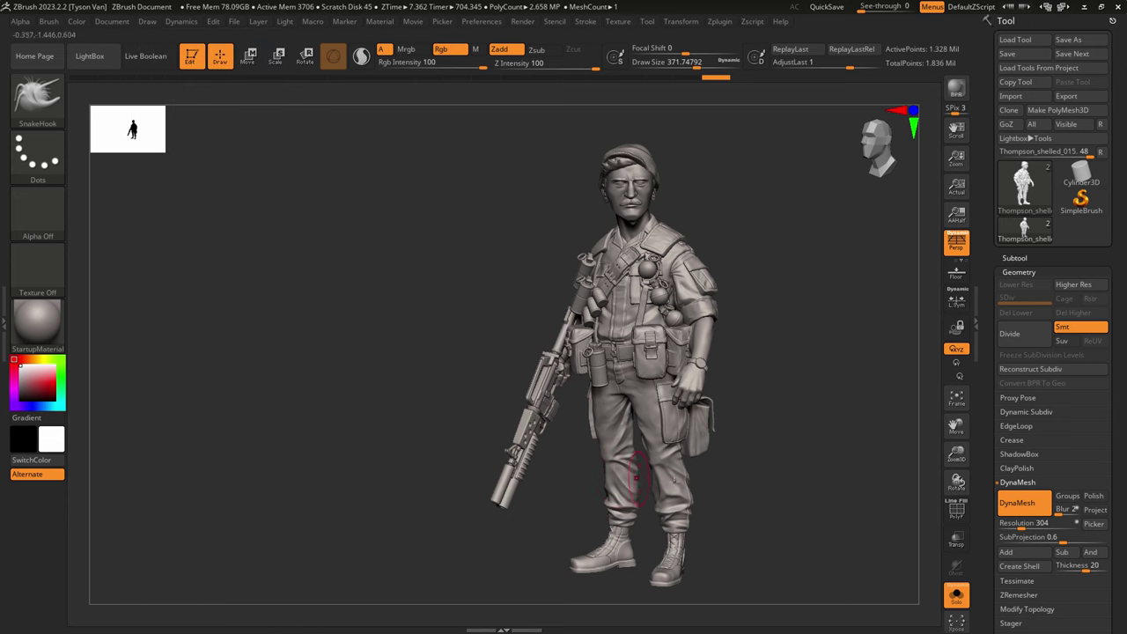
right_drag(681, 485, 766, 490)
alt+right_drag(608, 495, 528, 344)
alt+right_drag(715, 344, 749, 420)
click(961, 604)
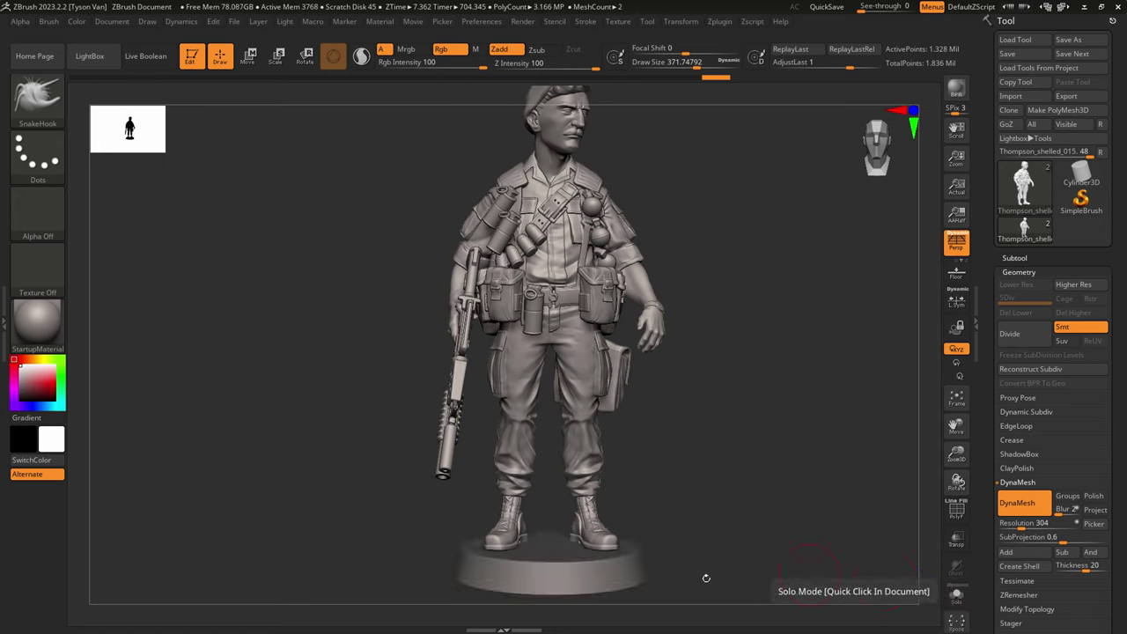
mouse_move(627, 568)
right_down()
mouse_move(554, 559)
mouse_move(621, 556)
right_up()
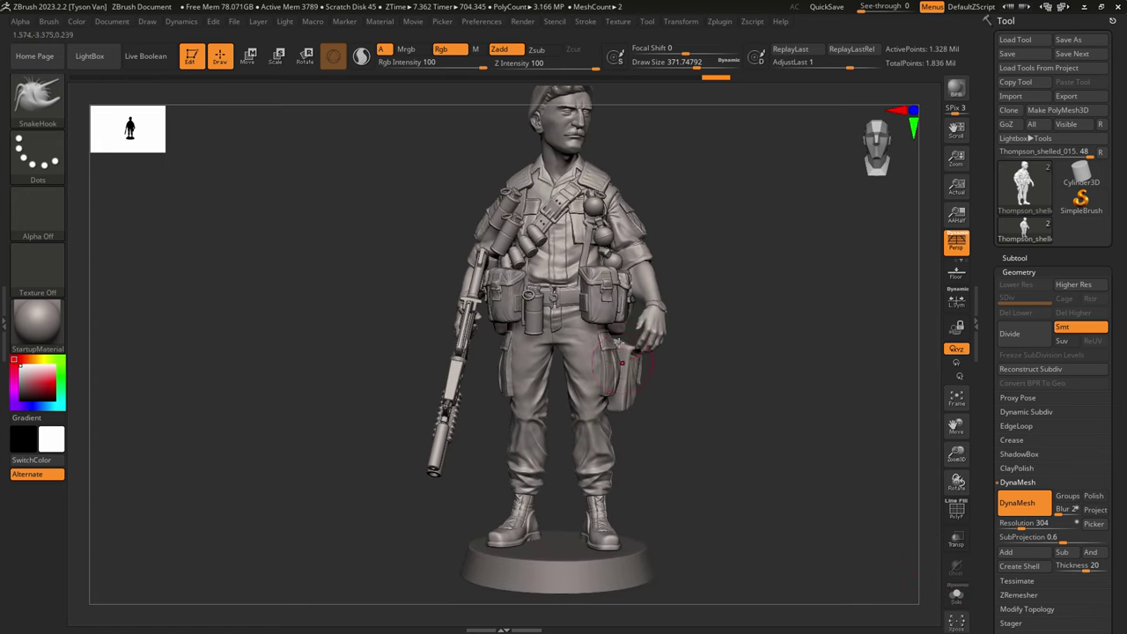
Step: Examine the soldier's torso with the polygon wireframe on and the draw size reduced to about 51
key(shift+f)
ctrl+right_drag(574, 255, 596, 391)
right_drag(566, 335, 547, 320)
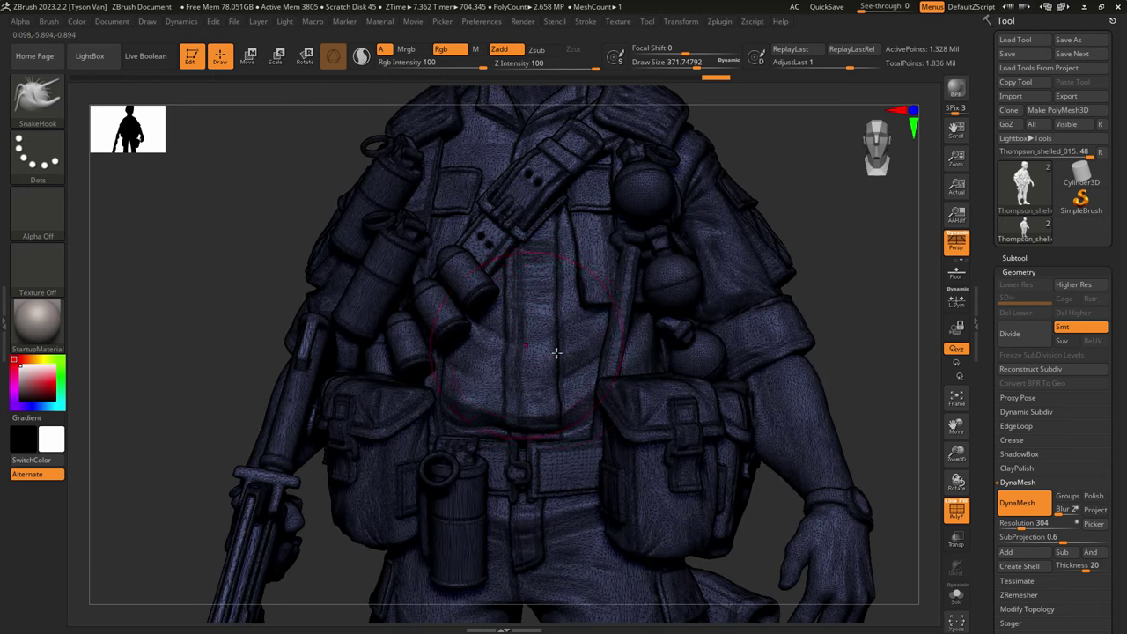
key(s)
drag(514, 337, 486, 338)
right_drag(558, 327, 542, 330)
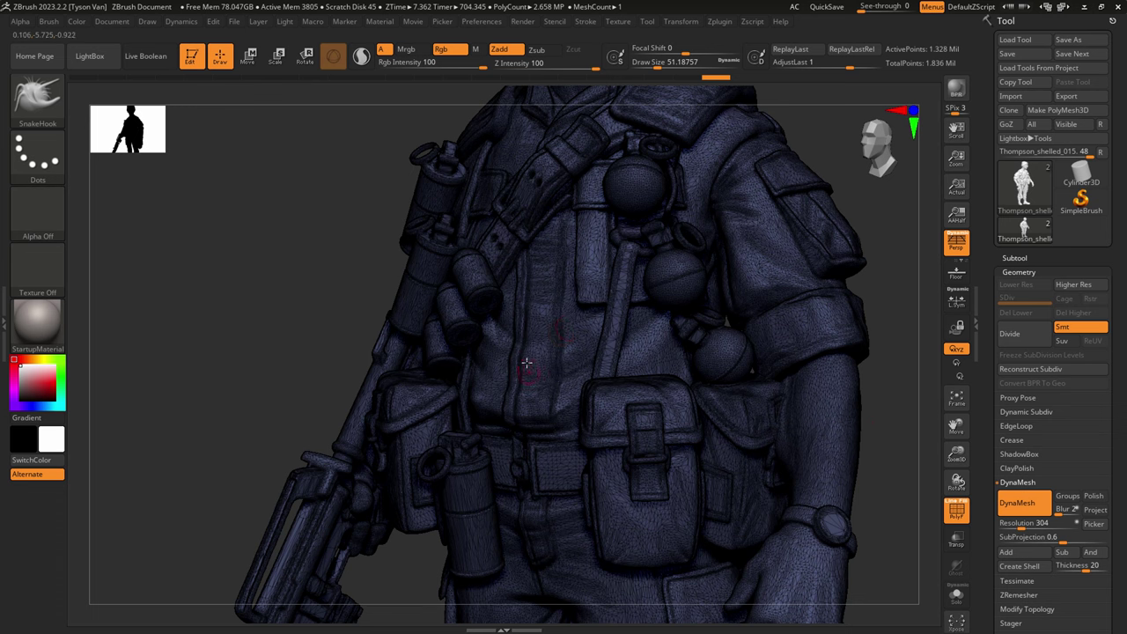
mouse_move(527, 361)
right_down()
mouse_move(564, 359)
mouse_move(516, 360)
right_up()
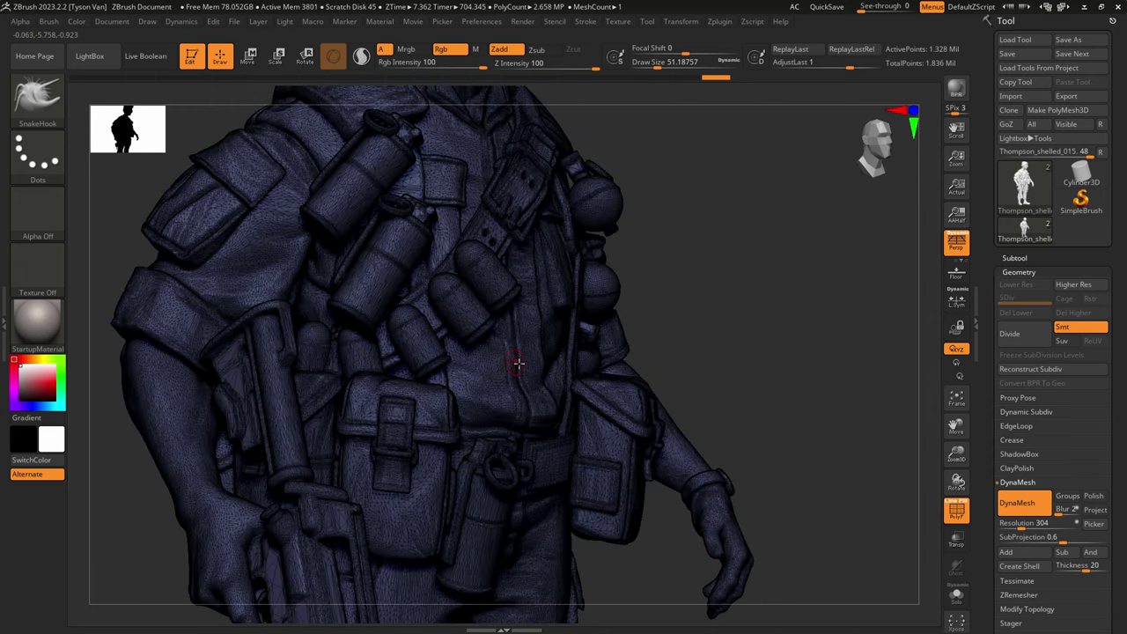
ctrl+right_drag(438, 370, 495, 384)
ctrl+right_drag(418, 358, 419, 295)
Step: Select the cylinder base subtool, isolate it and frame it in the view
click(1015, 258)
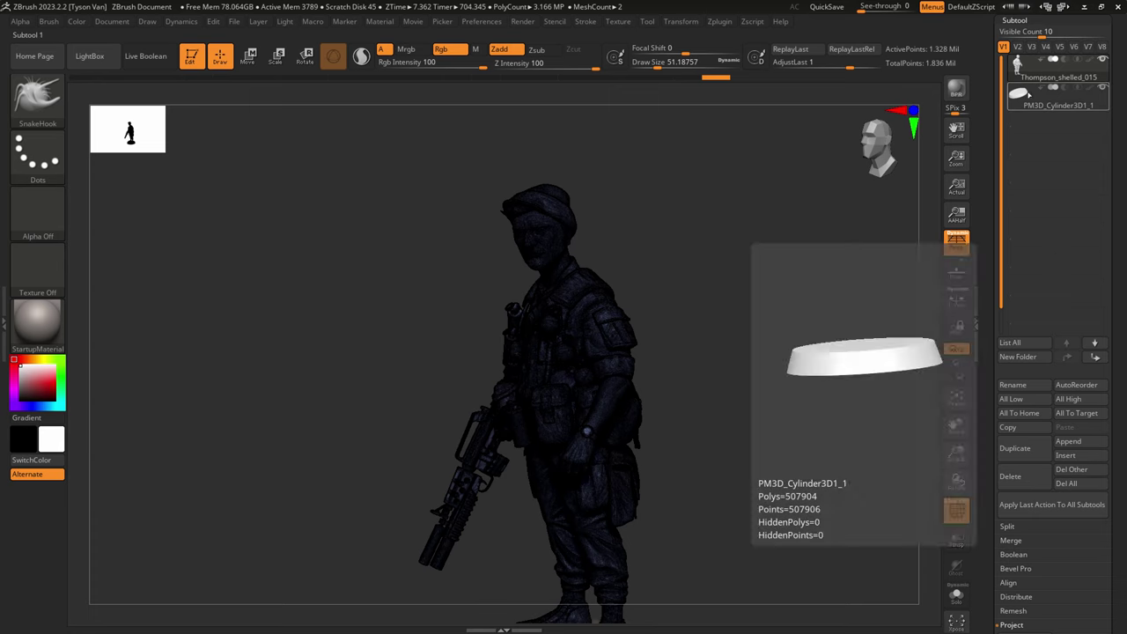
click(1056, 99)
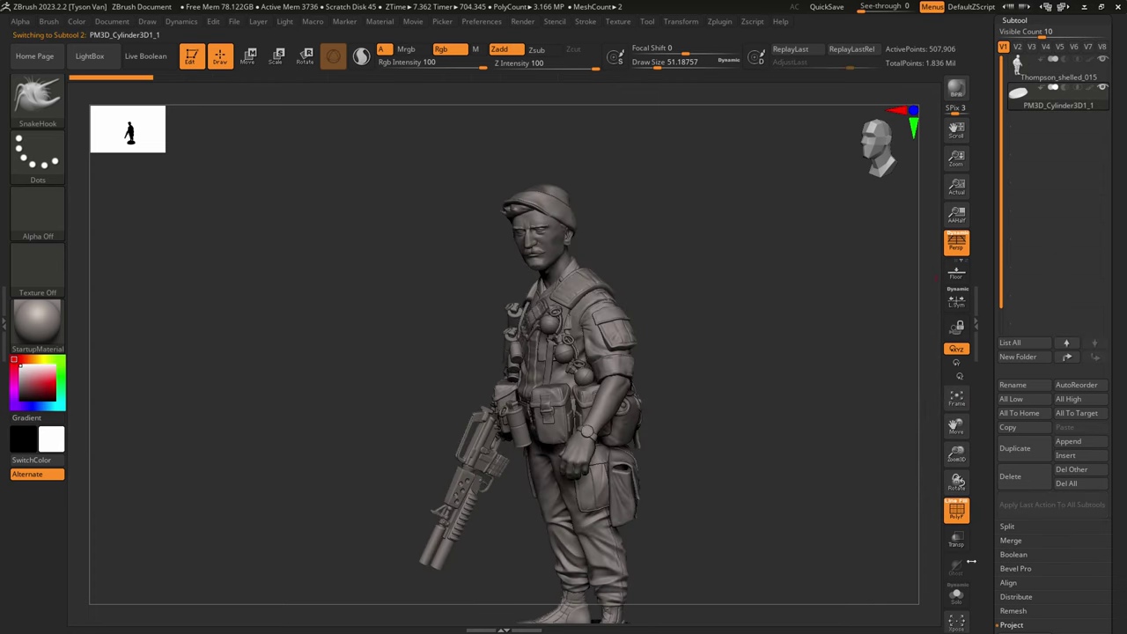
click(954, 602)
key(f)
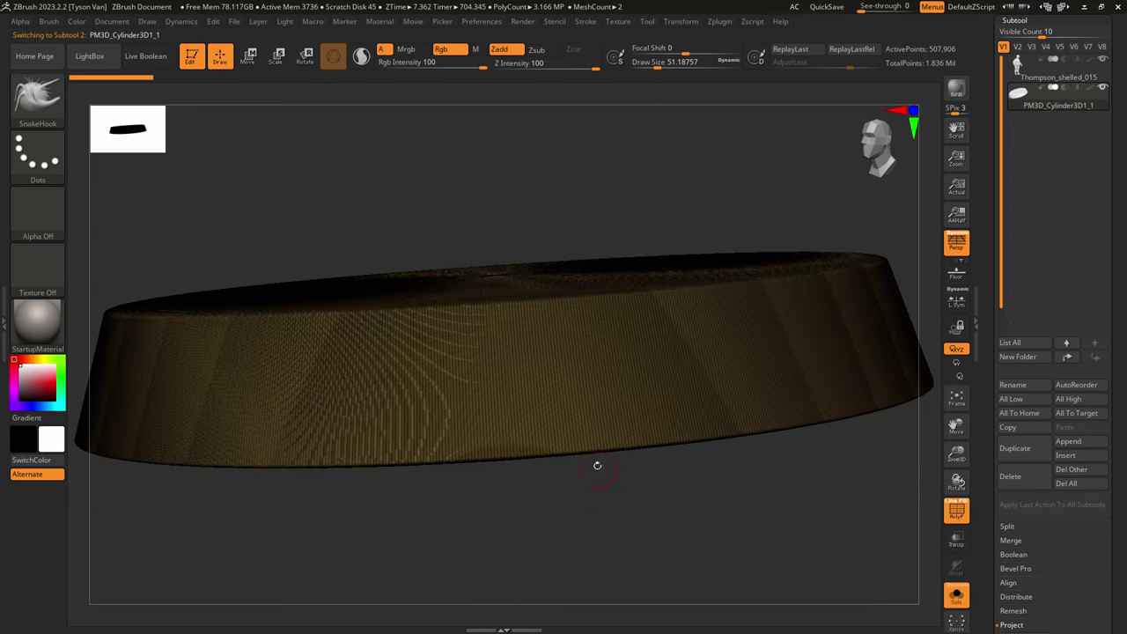
alt+right_drag(658, 382, 584, 390)
right_drag(584, 339, 583, 388)
key(f)
Step: Remesh the cylinder base with DynaMesh at resolution 240 with Polish enabled, undoing the trial at resolution 128
drag(1118, 450, 1116, 368)
click(1016, 581)
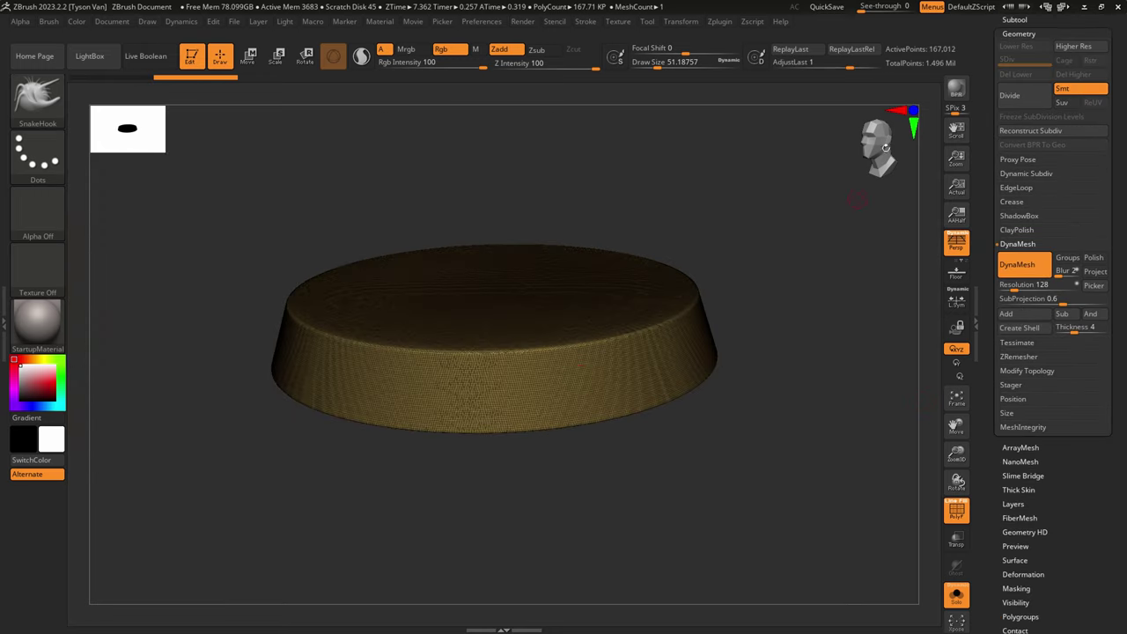
key(ctrl+z)
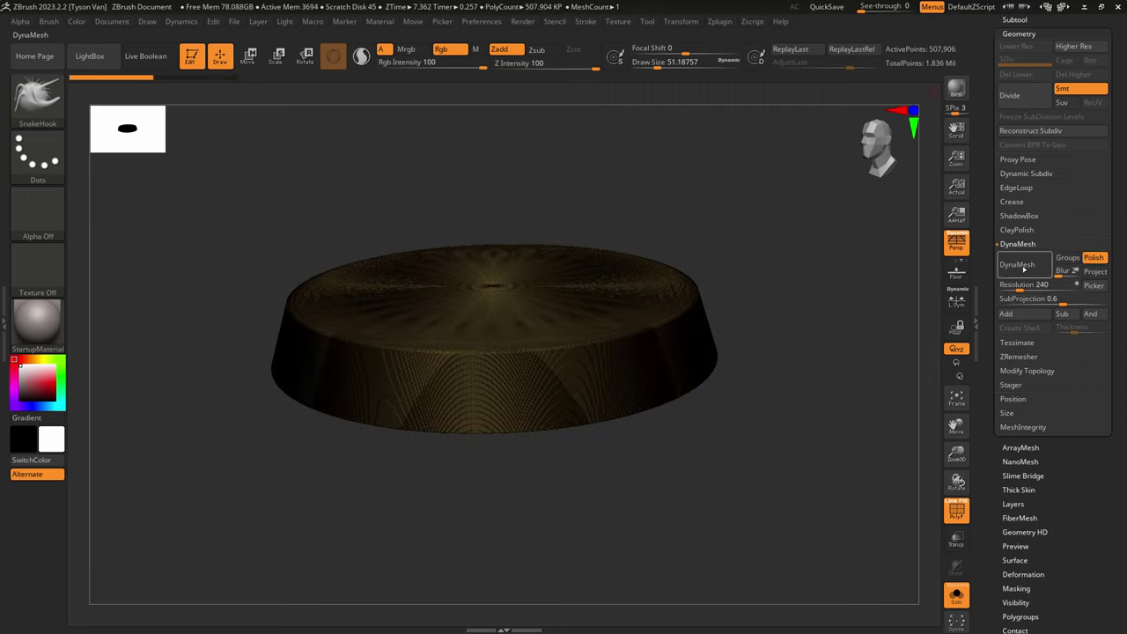
key(ctrl+shift+z)
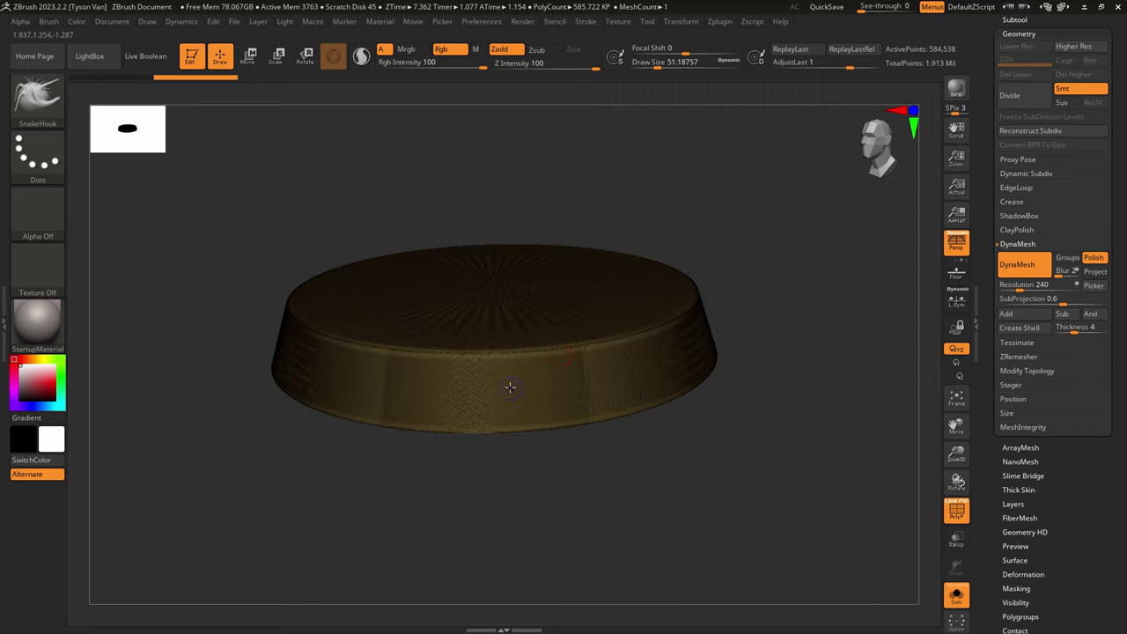
Step: View the base from the side without perspective and duplicate its subtool
shift+right_drag(511, 387, 485, 379)
key(p)
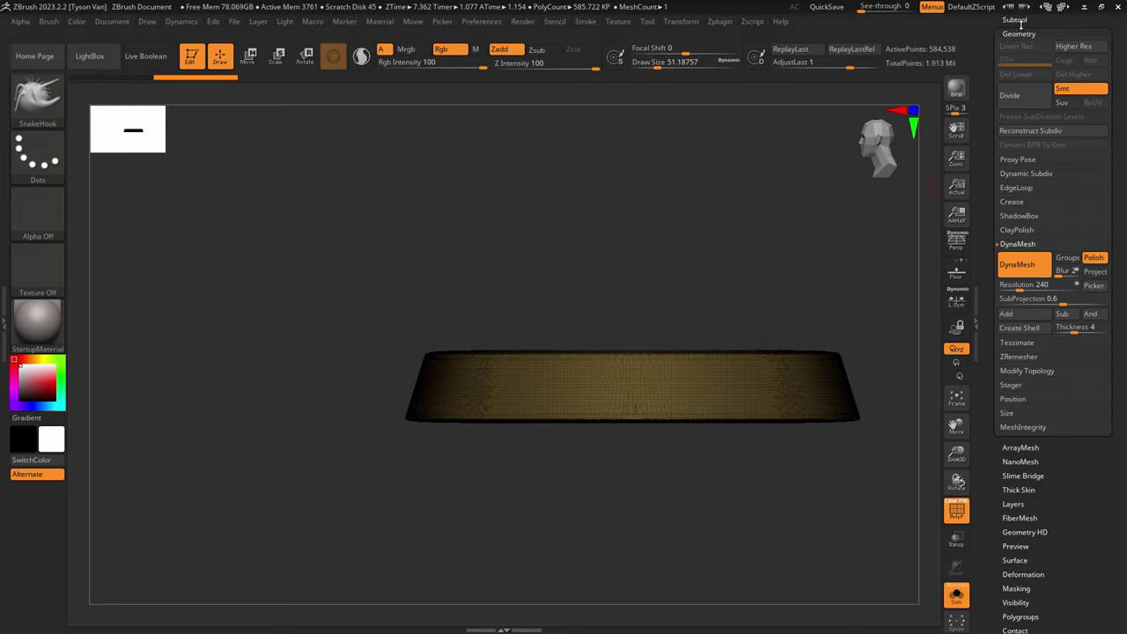
right_drag(685, 383, 592, 419)
alt+right_drag(573, 534, 656, 343)
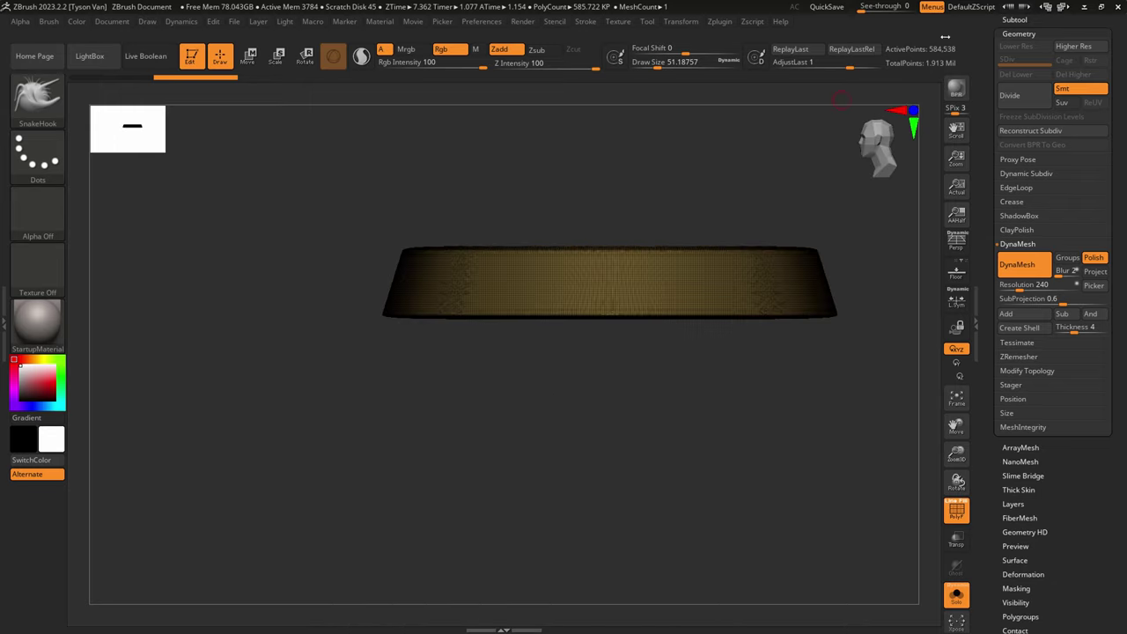
click(1017, 19)
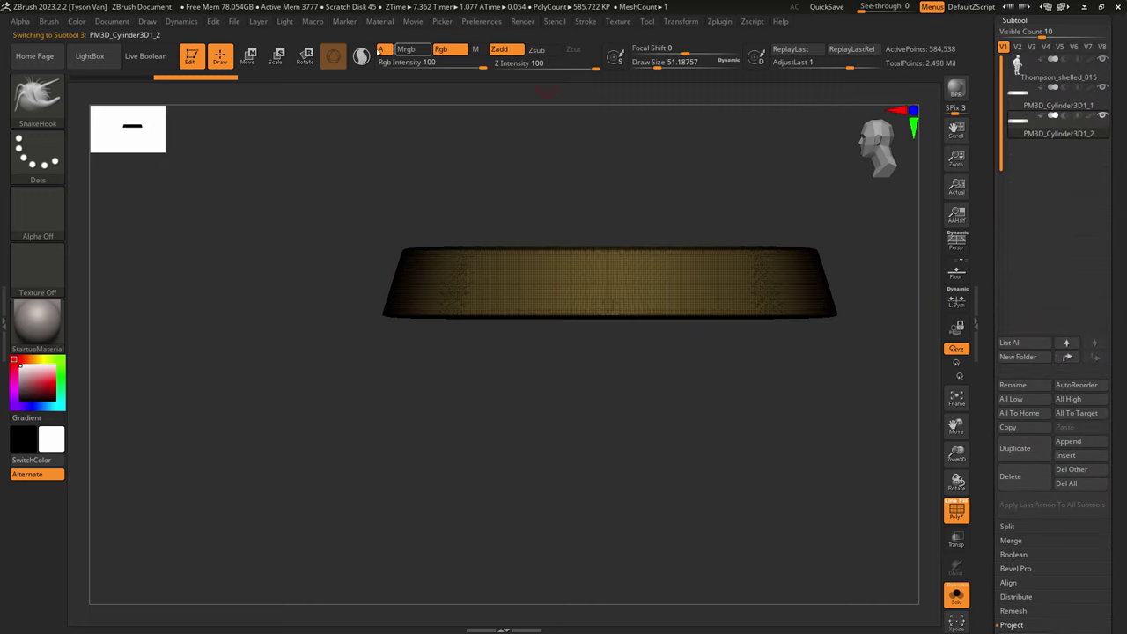
Step: Show the transform gizmo on the duplicated base and display the other subtools transparently around it
click(277, 57)
alt+right_drag(719, 245, 681, 312)
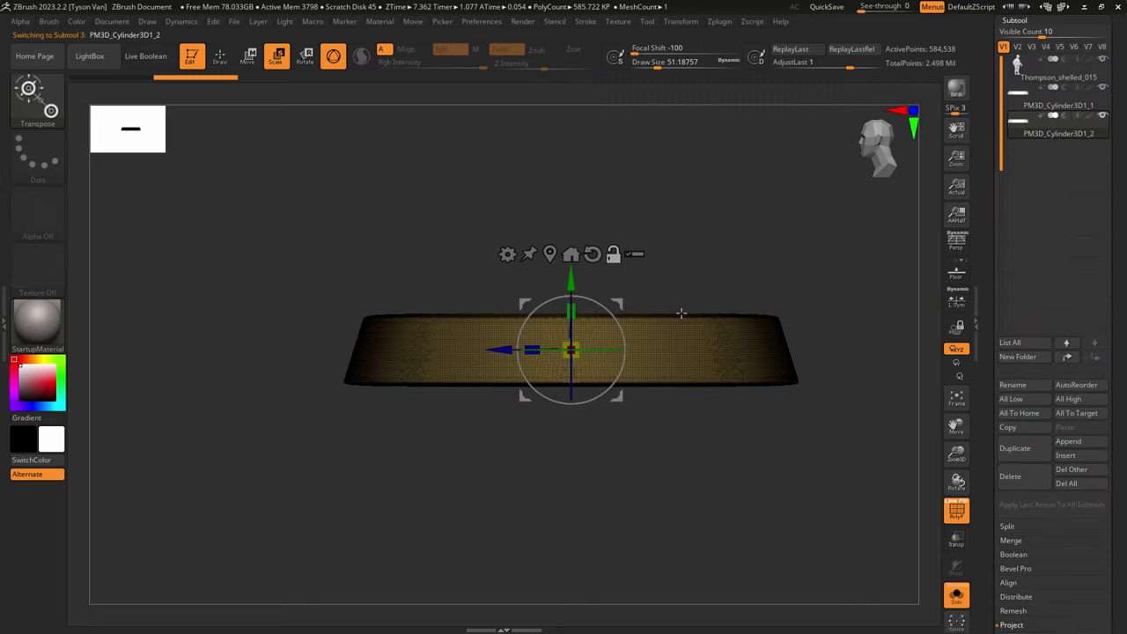
click(954, 539)
mouse_move(572, 275)
mouse_down()
mouse_move(581, 299)
mouse_move(581, 287)
mouse_up()
key(ctrl+z)
click(966, 602)
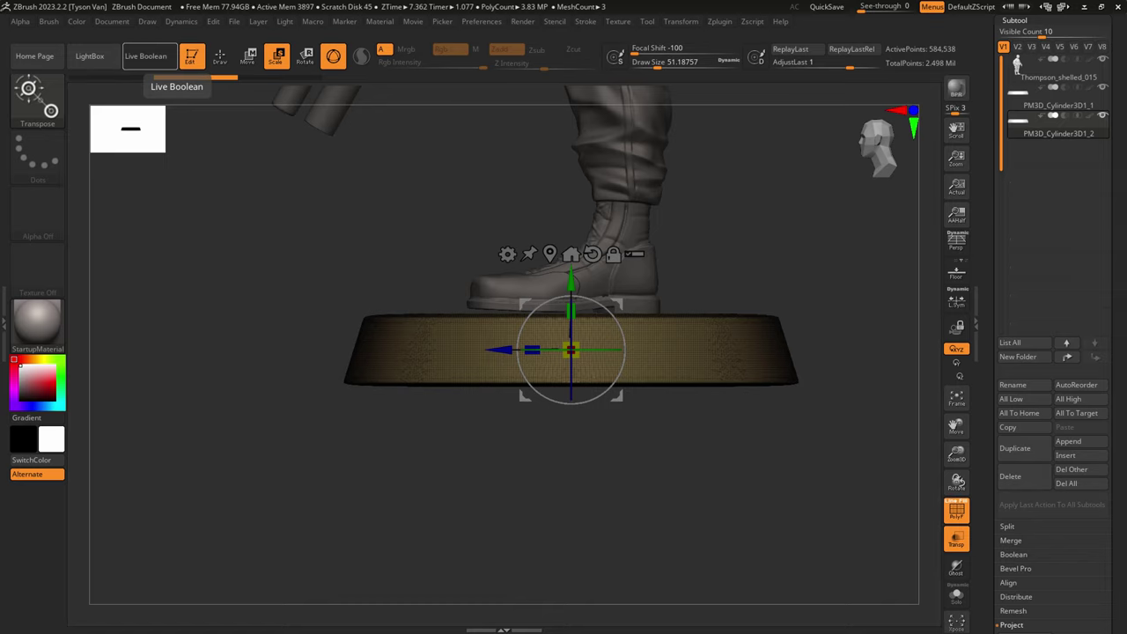
Step: Scale the duplicated base slightly smaller and move it down so it protrudes below the original base
drag(571, 281, 571, 305)
drag(571, 373, 574, 323)
drag(574, 304, 574, 301)
mouse_move(574, 300)
right_down()
mouse_move(601, 297)
mouse_move(576, 305)
right_up()
drag(575, 305, 575, 303)
Step: Set the duplicated base to subtraction and assign its polygons as a DynaMesh Sub group
key(q)
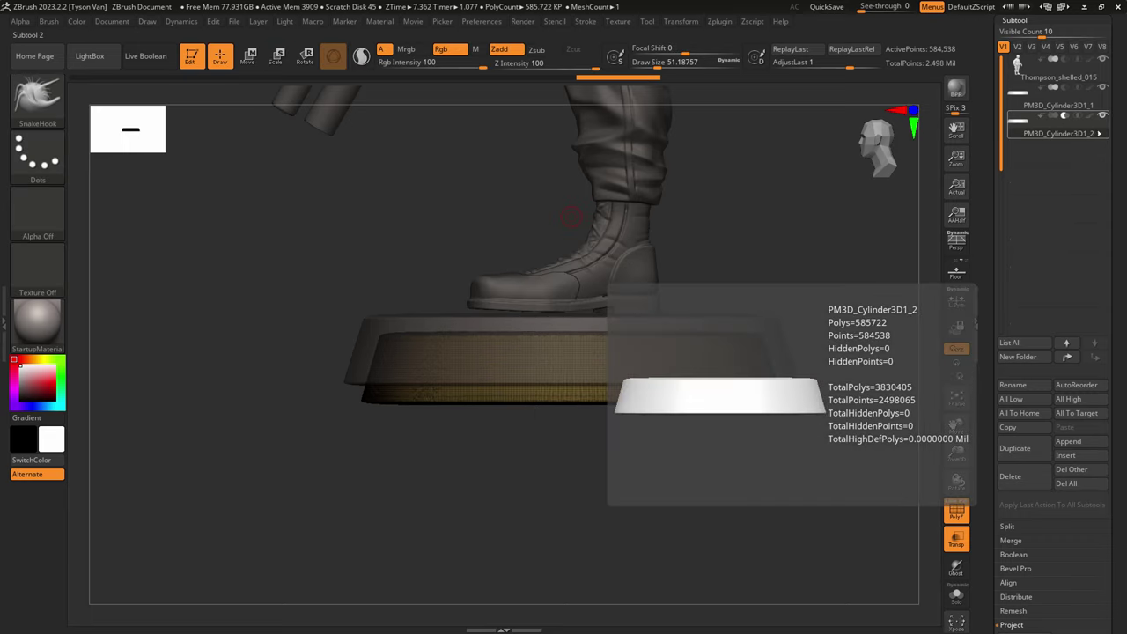
drag(1113, 134, 1105, 57)
click(1029, 525)
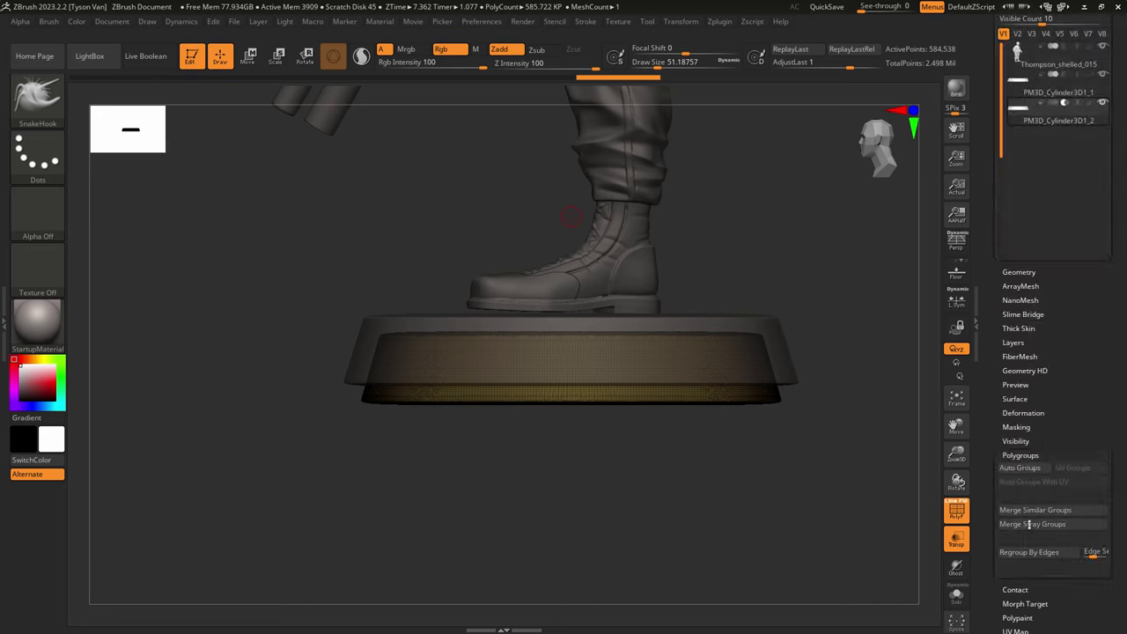
click(1048, 460)
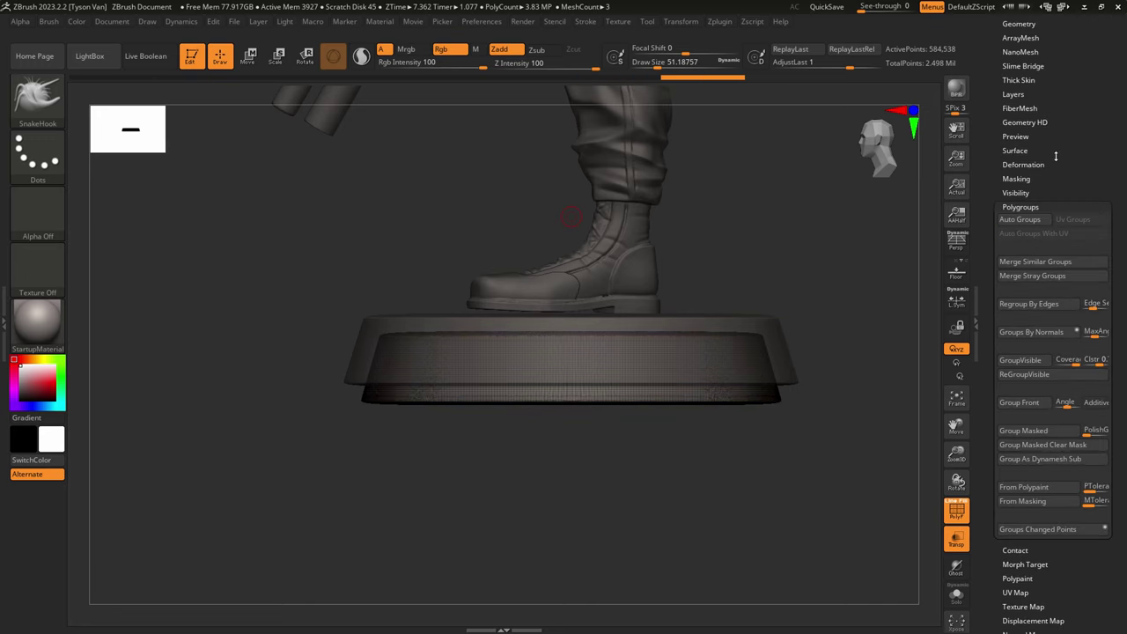
drag(1056, 155, 1054, 205)
Step: Select the original base subtool and check its DynaMesh settings
click(1013, 59)
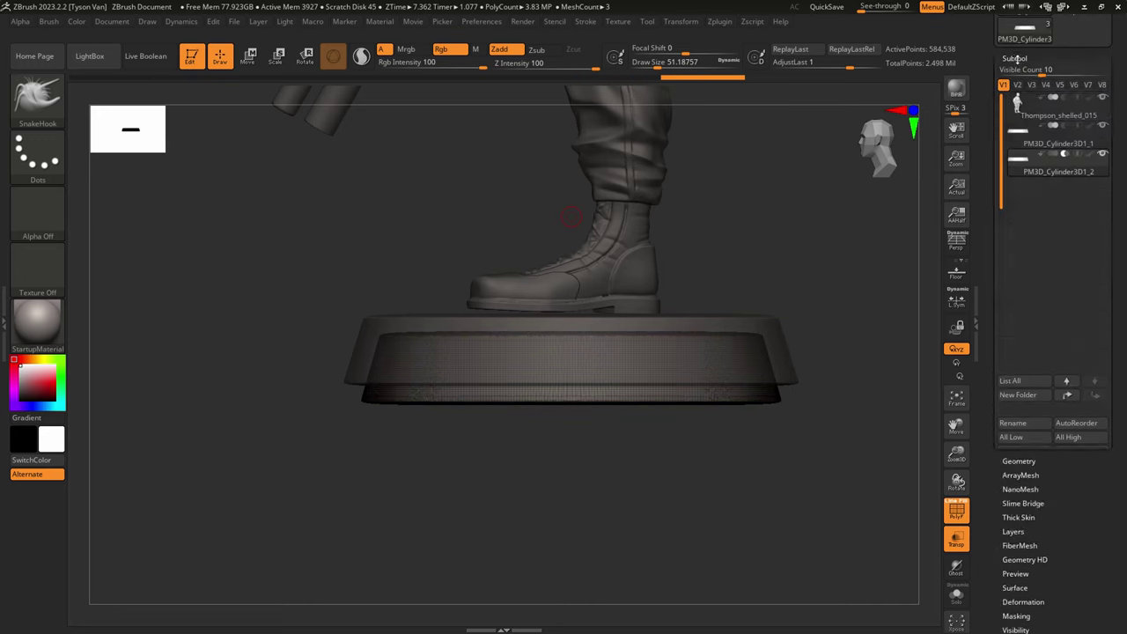
click(1032, 104)
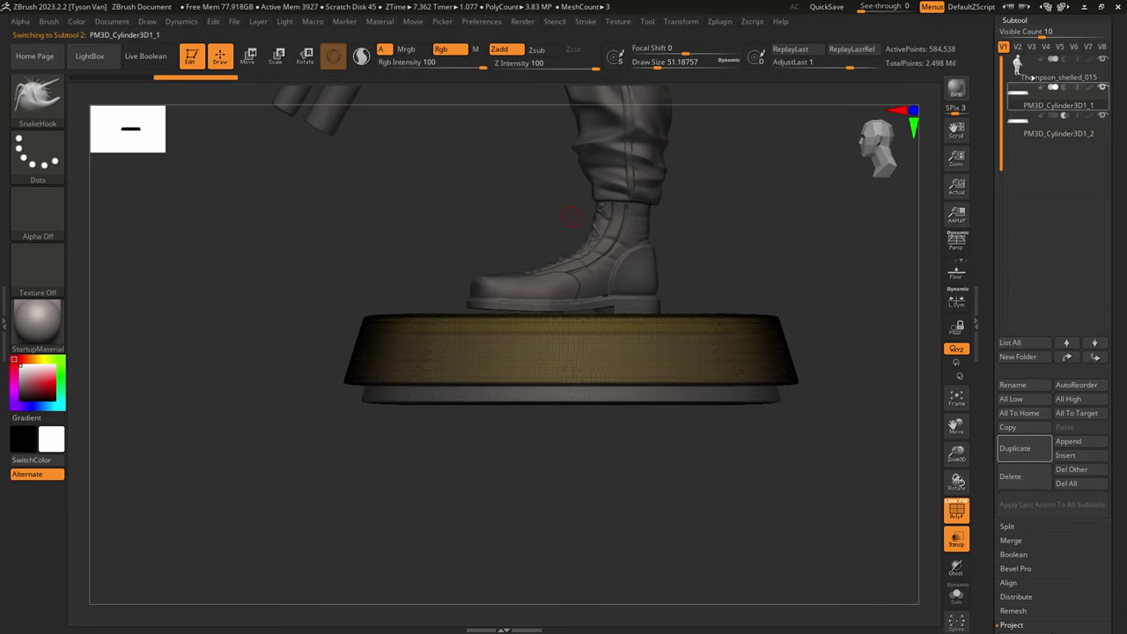
click(1016, 21)
click(1015, 35)
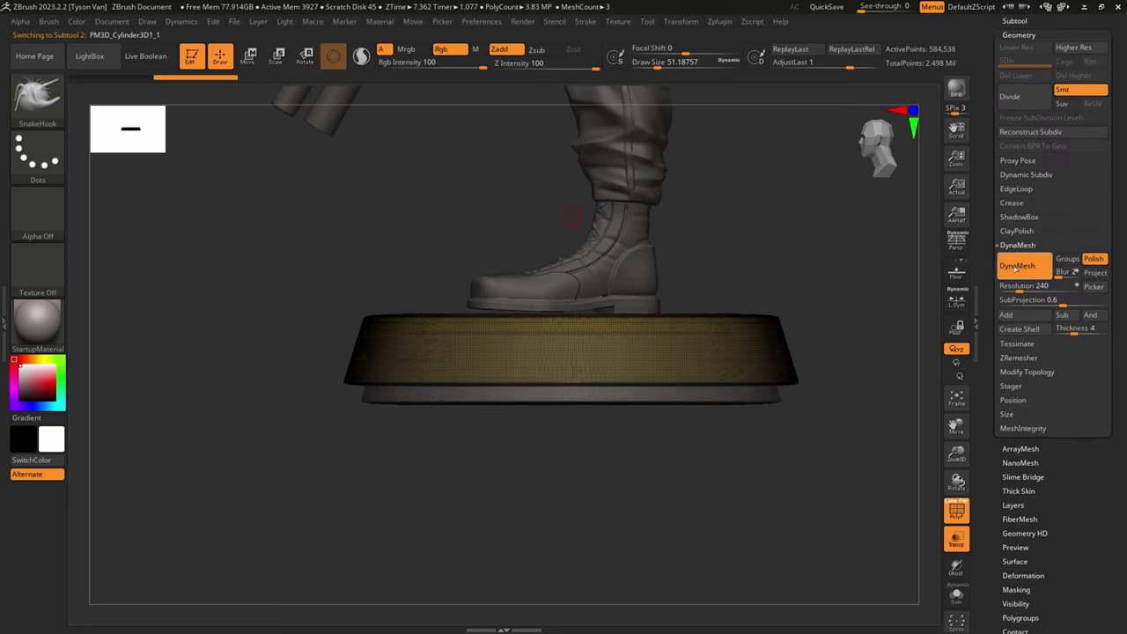
click(1015, 21)
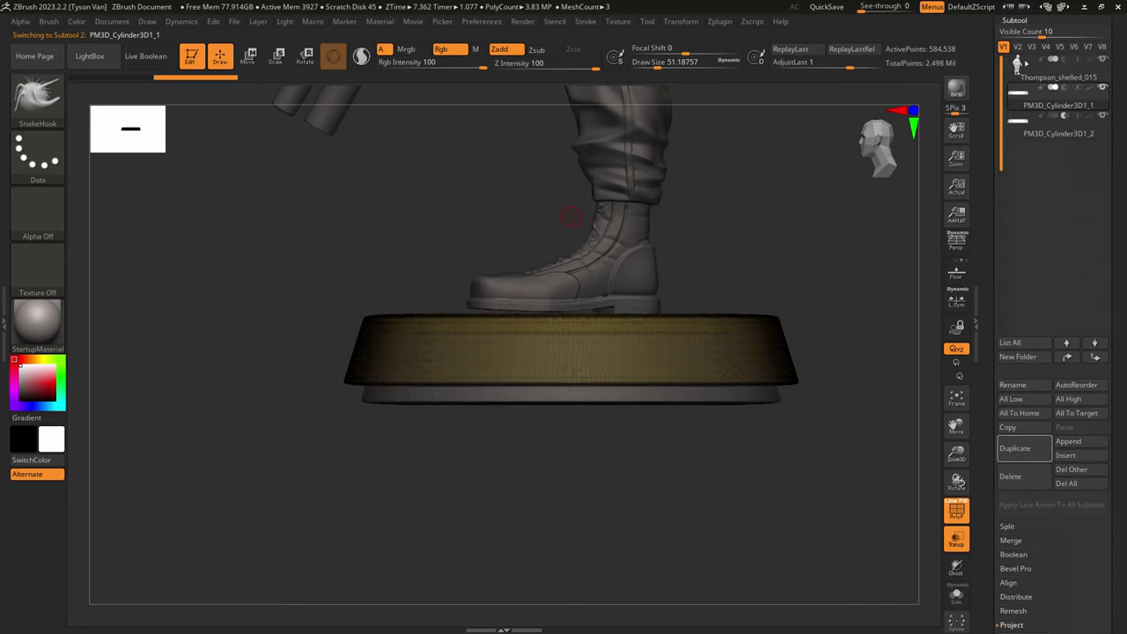
Step: Merge the original base down with its subtractive duplicate and update the DynaMesh to hollow it from below
click(1010, 539)
click(1017, 552)
click(916, 581)
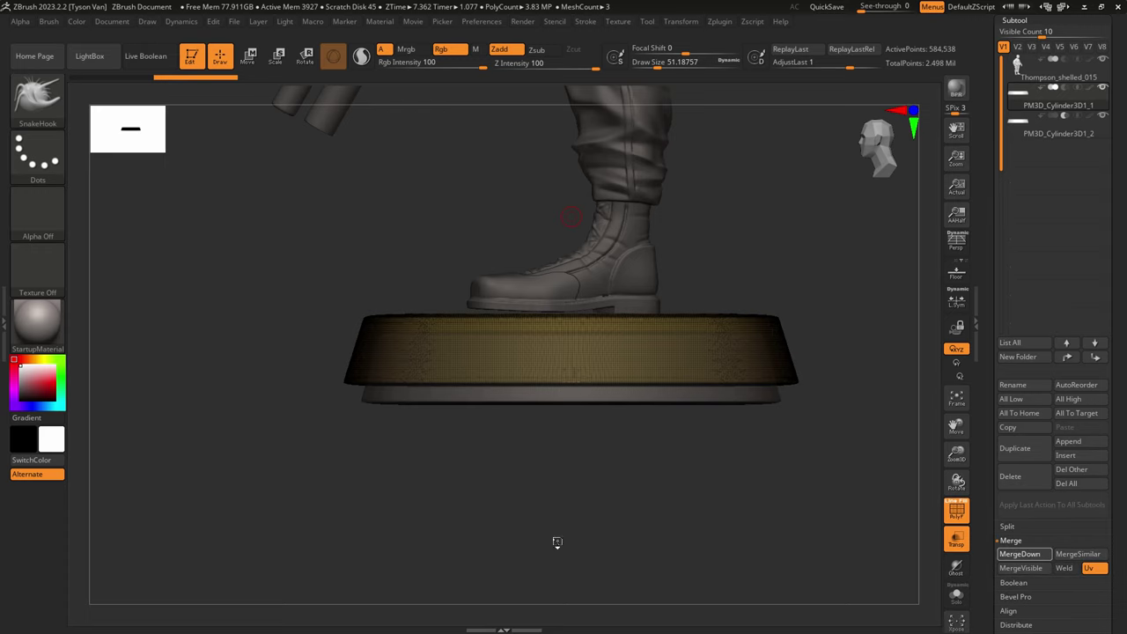
ctrl+drag(147, 561, 312, 433)
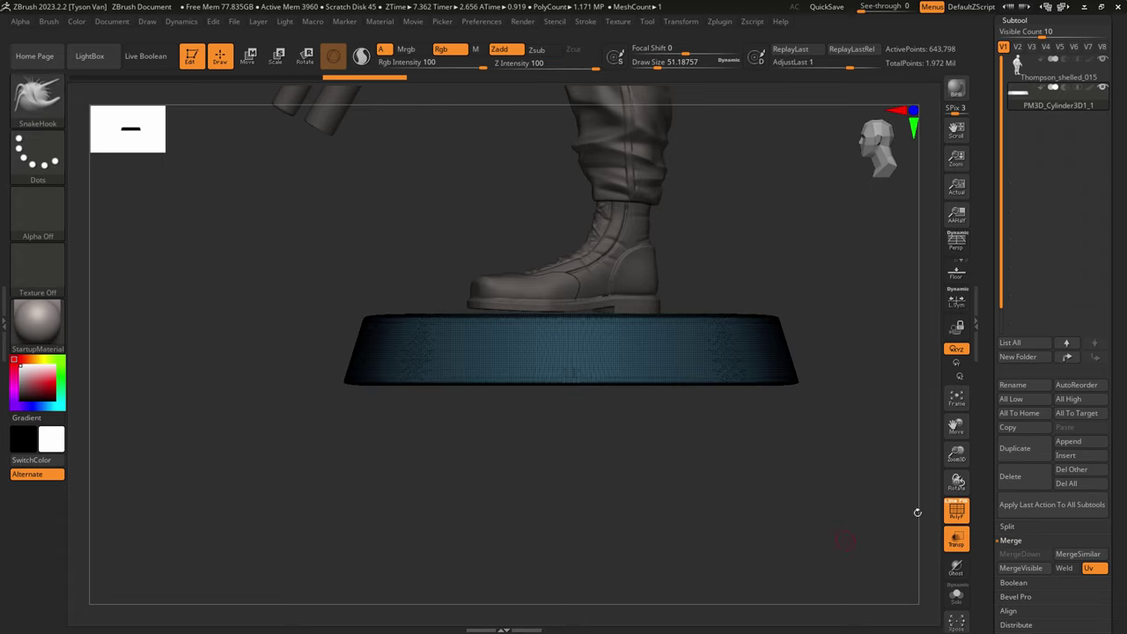
Step: Inspect the hollowed base in isolation and show the soldier again
click(957, 598)
drag(711, 440, 738, 345)
right_drag(738, 345, 708, 450)
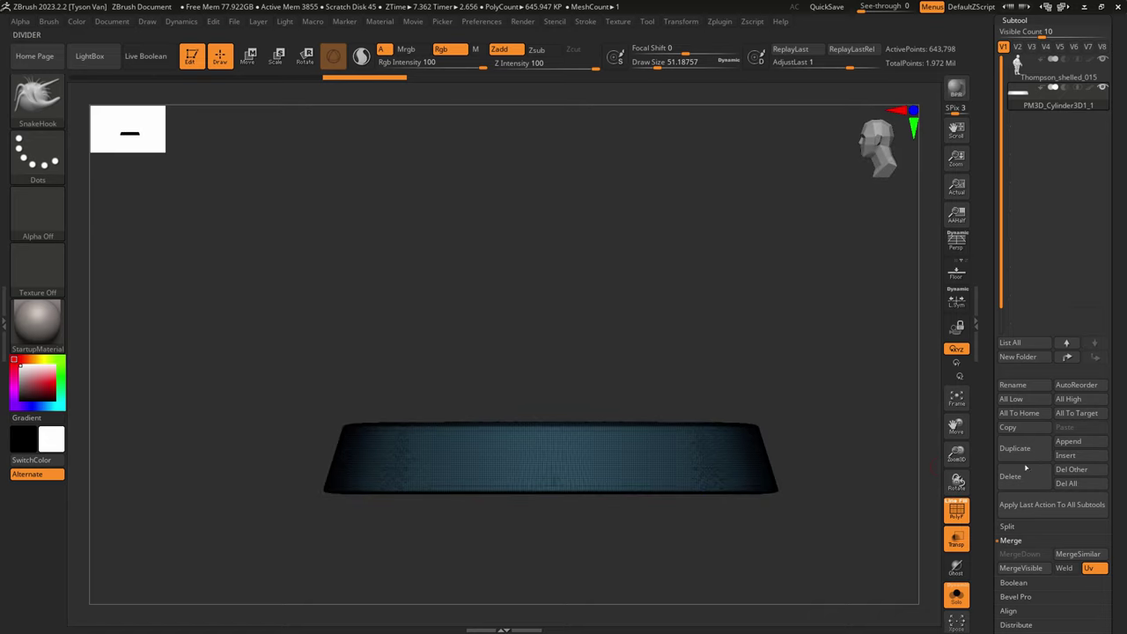
click(957, 596)
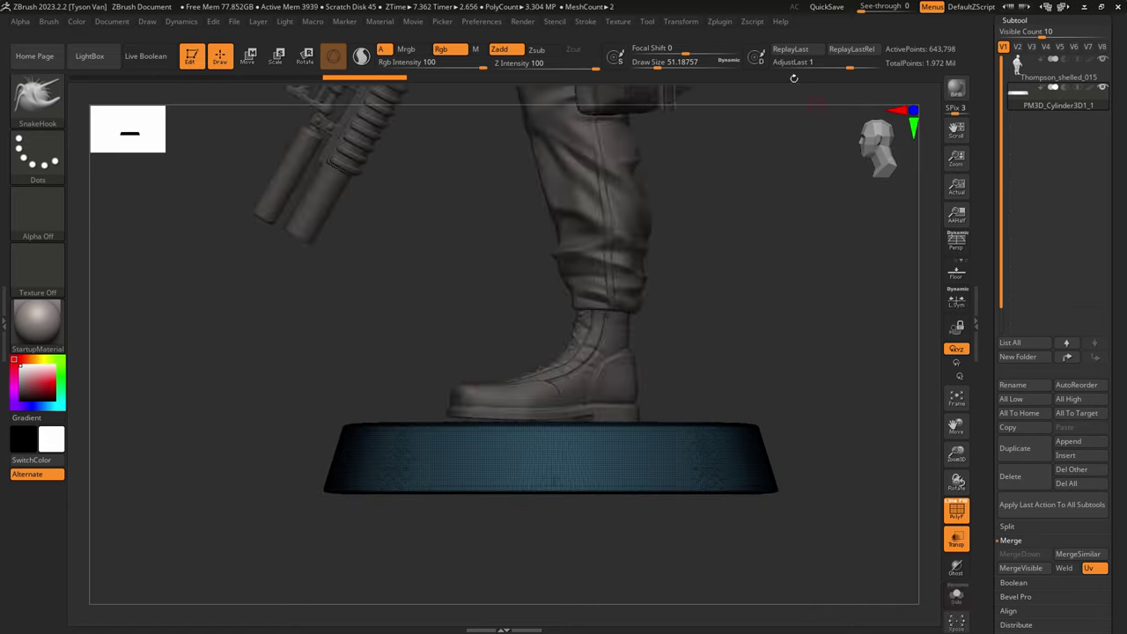
Step: Pre-process the hollowed cylinder base in Decimation Master, decimate it at 25%, and inspect its reduced mesh
click(719, 23)
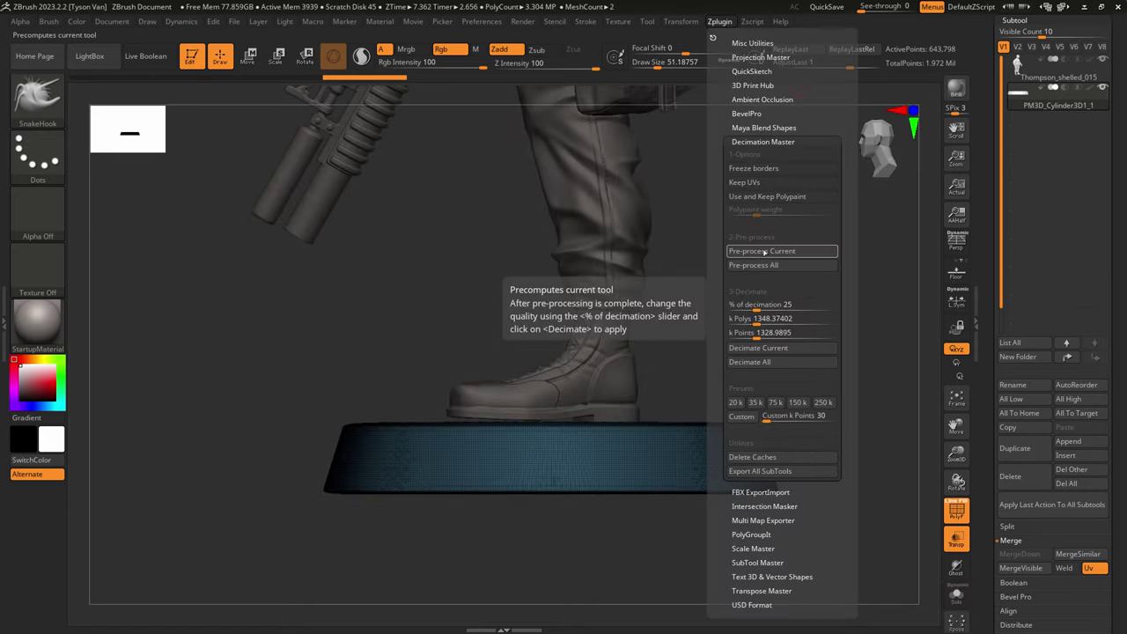
click(770, 252)
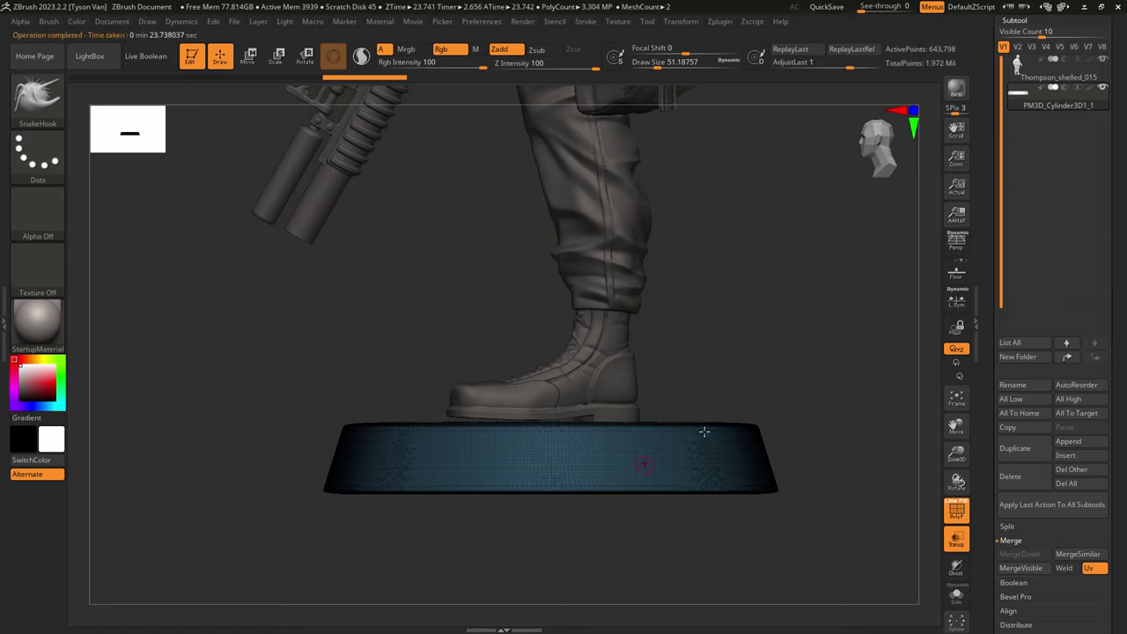
click(717, 22)
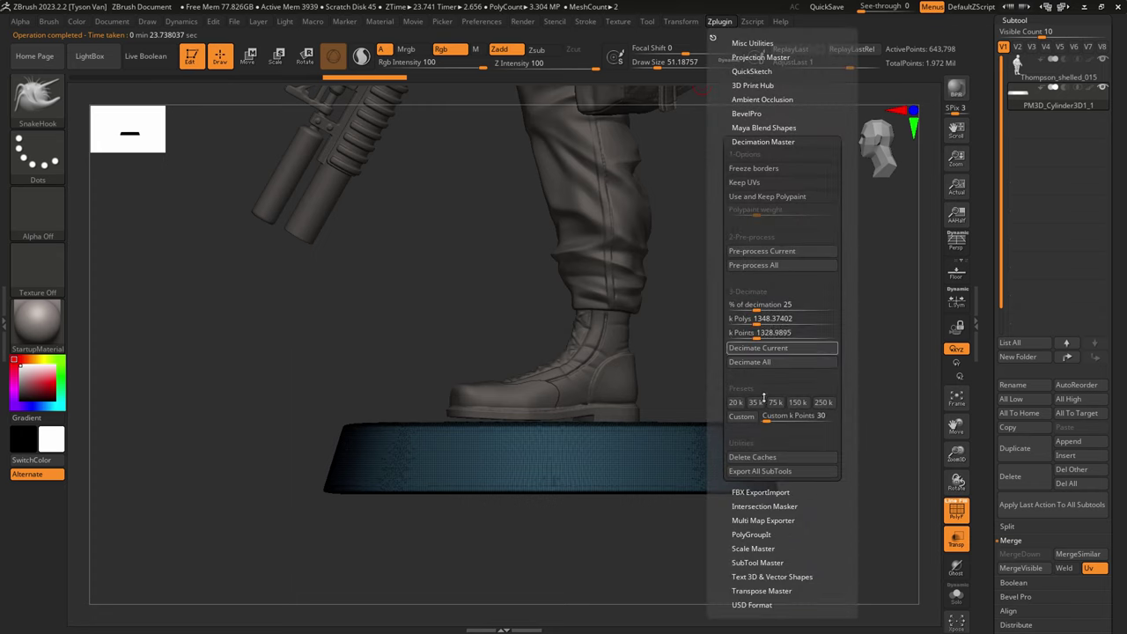
click(756, 348)
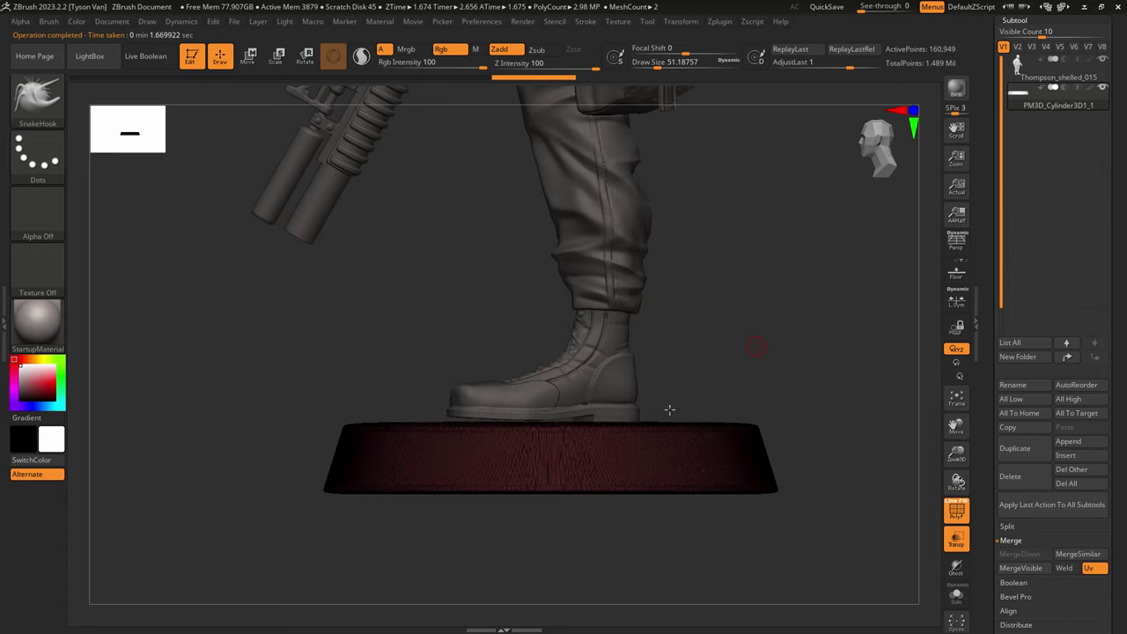
right_drag(588, 456, 619, 483)
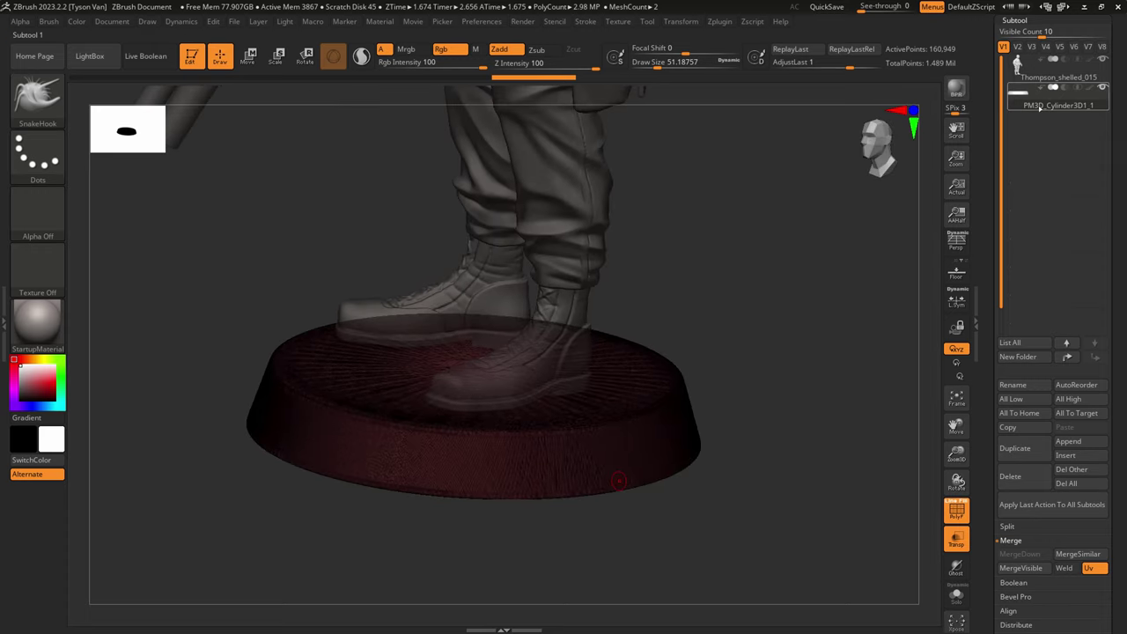
mouse_move(1036, 104)
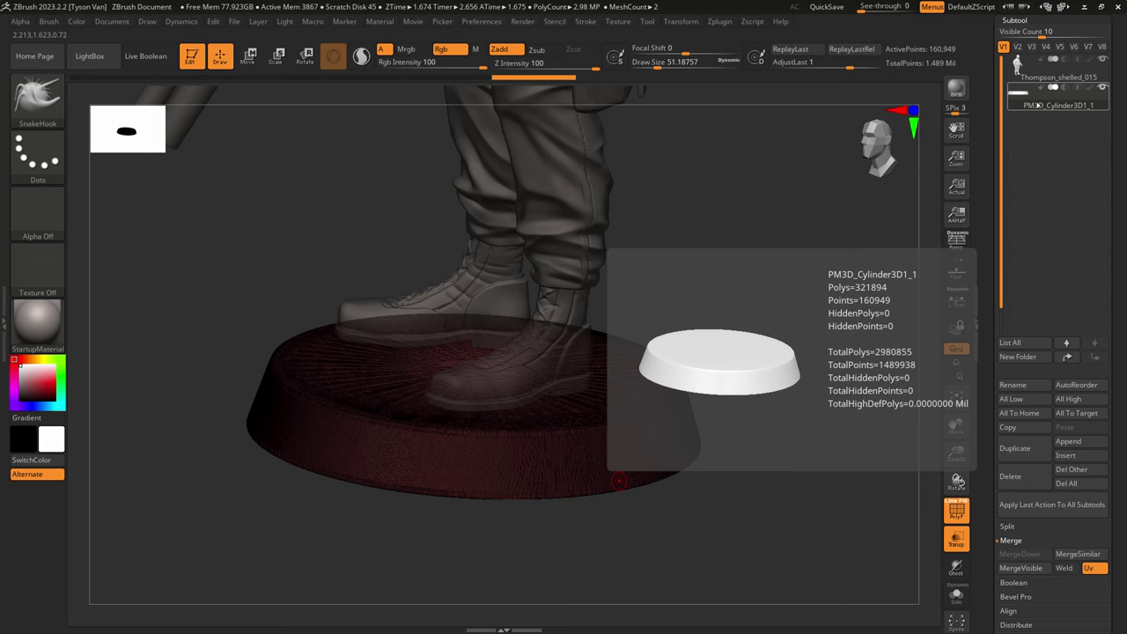
Step: Lower the decimation percentage, then pre-process and decimate the cylinder base a second time
click(719, 21)
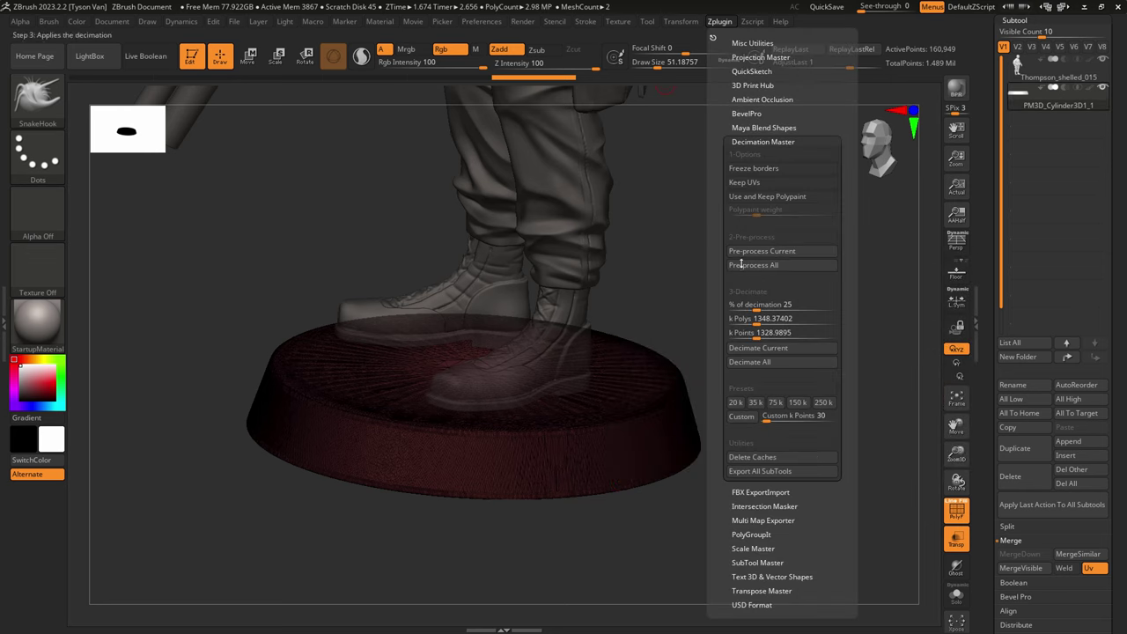
drag(756, 305, 750, 306)
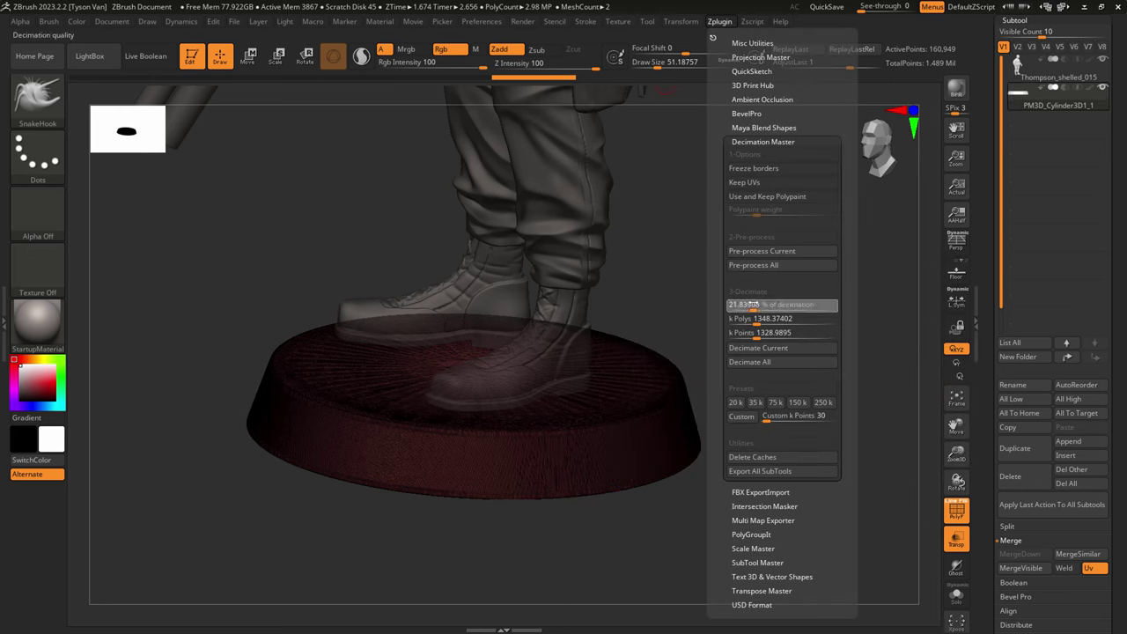
click(752, 303)
click(762, 252)
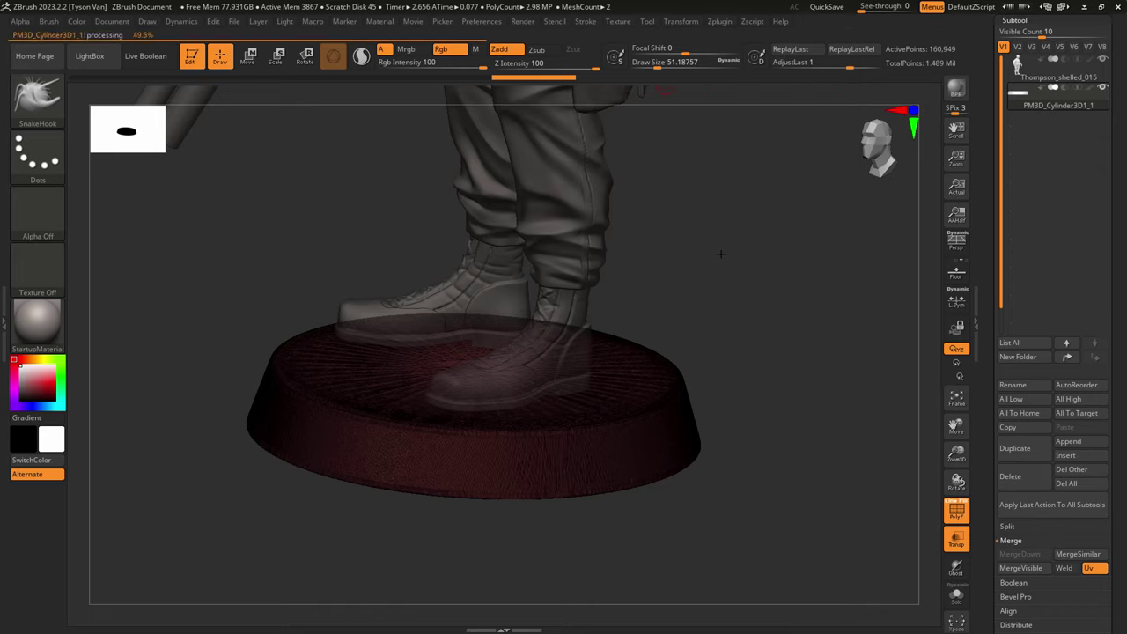
click(719, 21)
click(753, 352)
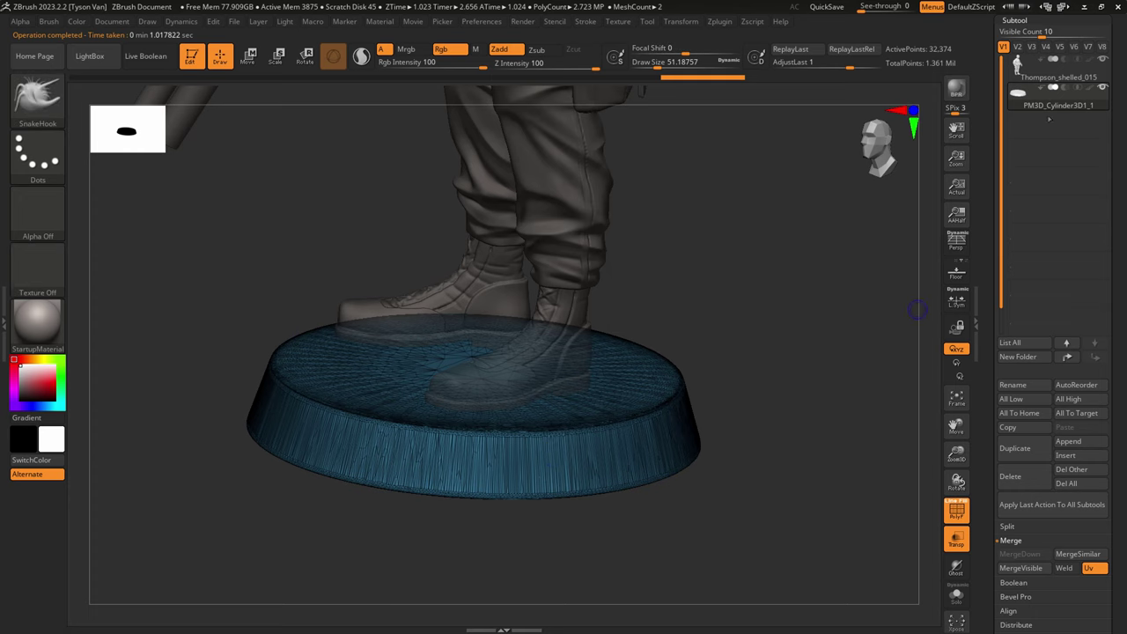
mouse_move(1048, 106)
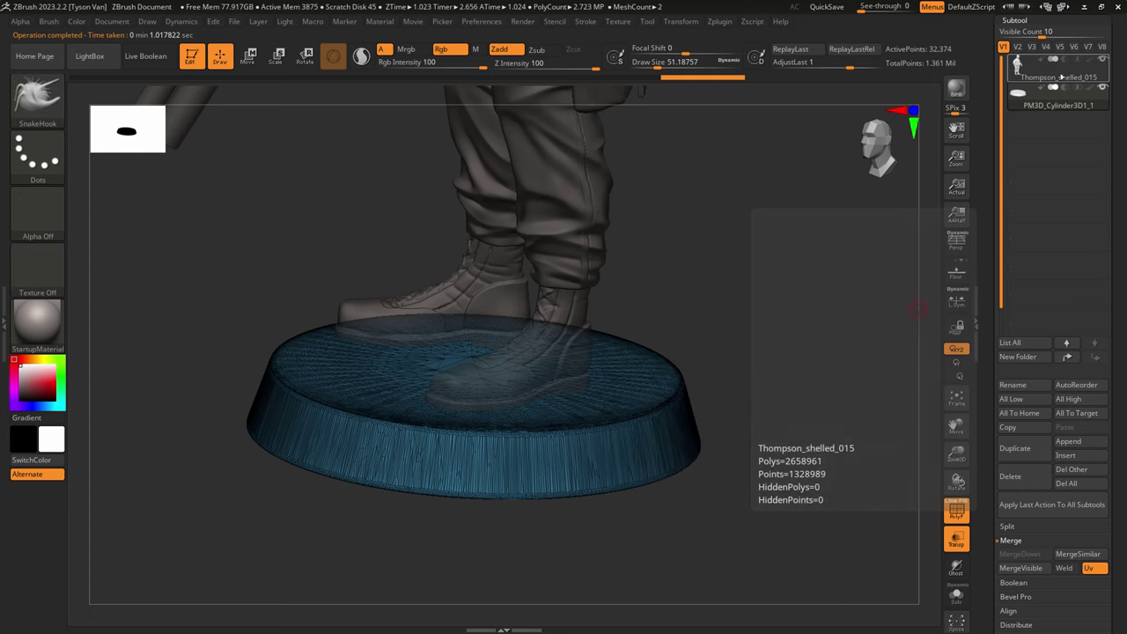
Step: Select the soldier subtool and pull the boot toes down onto the base using SnakeHook at draw sizes of about 676 and 867
click(1057, 77)
right_drag(564, 379, 572, 405)
key(p)
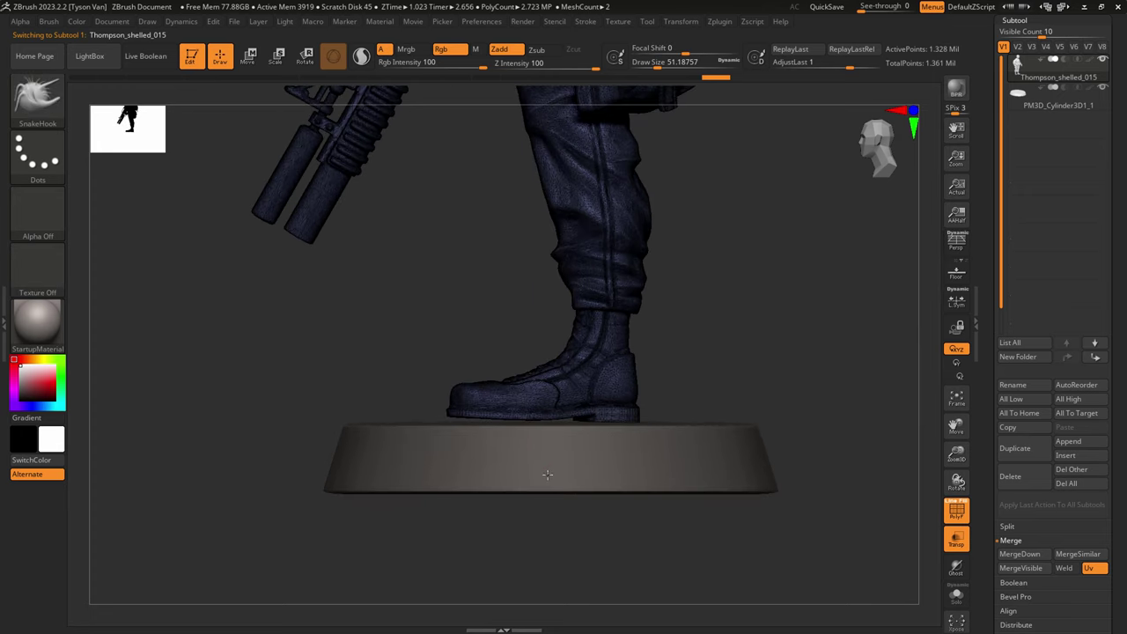
ctrl+right_drag(548, 475, 549, 479)
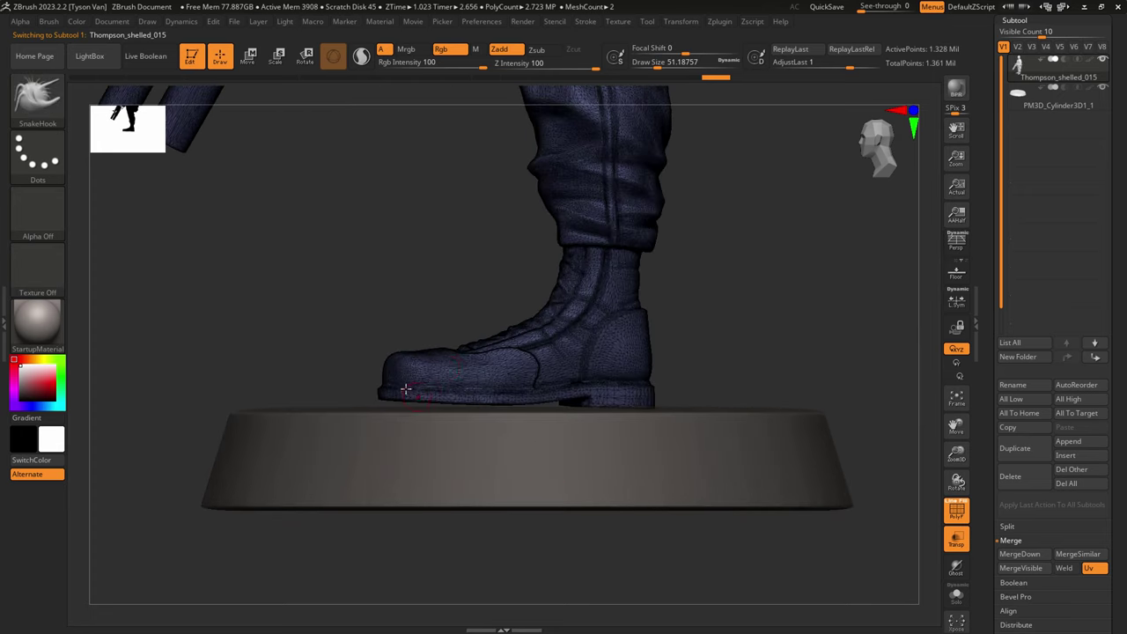
key(s)
drag(406, 389, 467, 384)
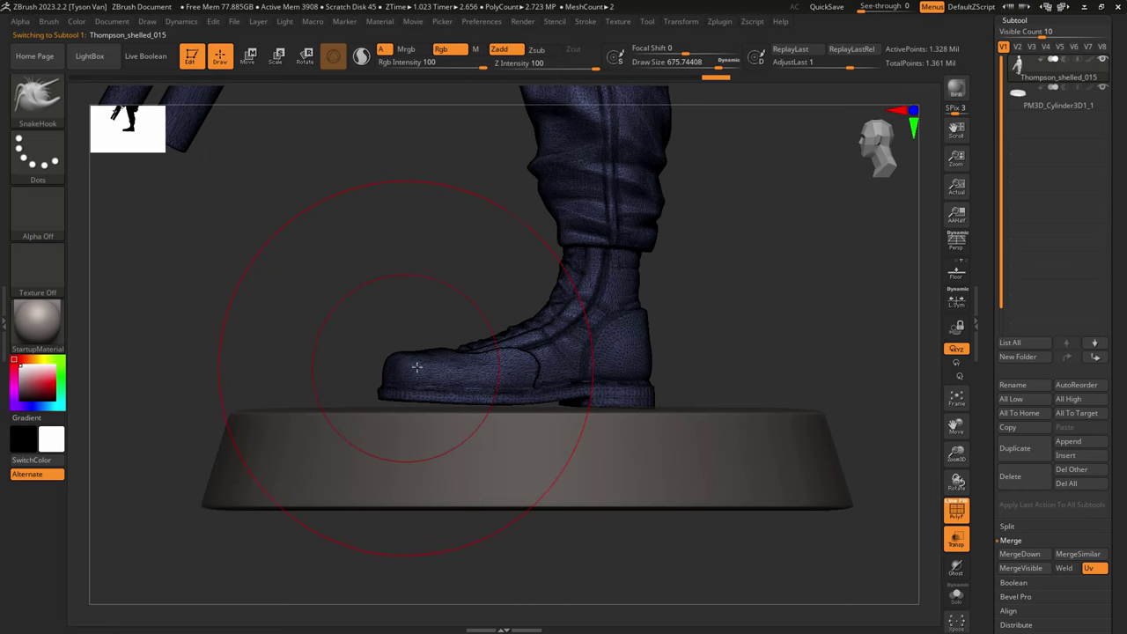
right_drag(361, 368, 390, 370)
key(s)
drag(386, 375, 397, 379)
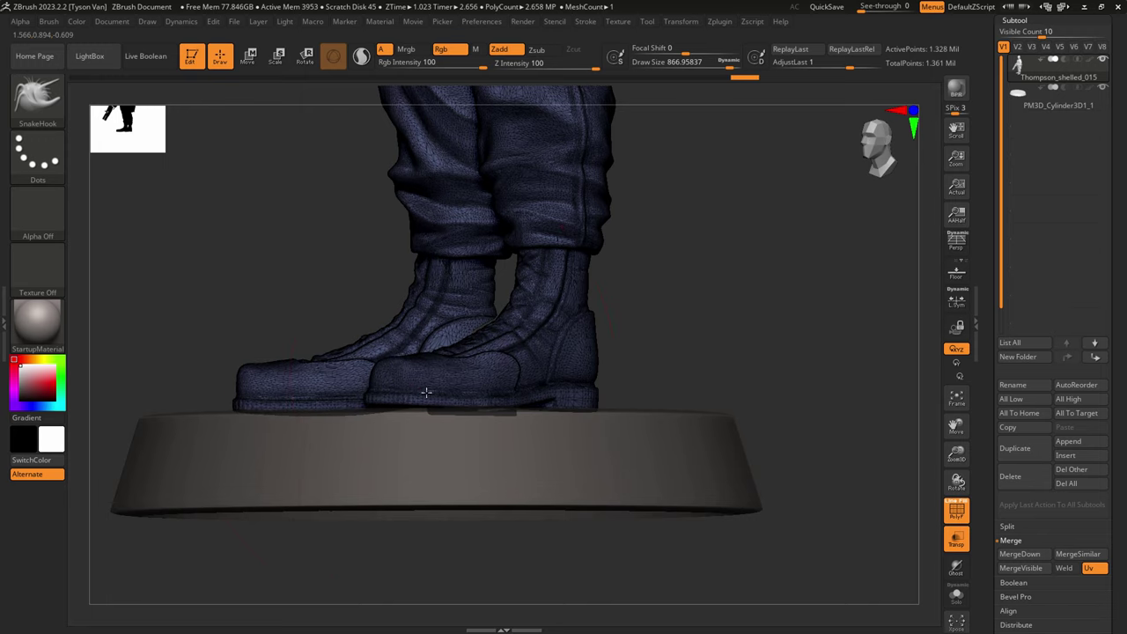
right_drag(424, 393, 454, 392)
drag(396, 373, 451, 365)
Step: Adjust the ankles and heels of the boots against the base using SnakeHook at draw sizes between about 257 and 430
key(s)
mouse_move(535, 337)
mouse_down()
mouse_move(502, 337)
mouse_move(536, 312)
mouse_up()
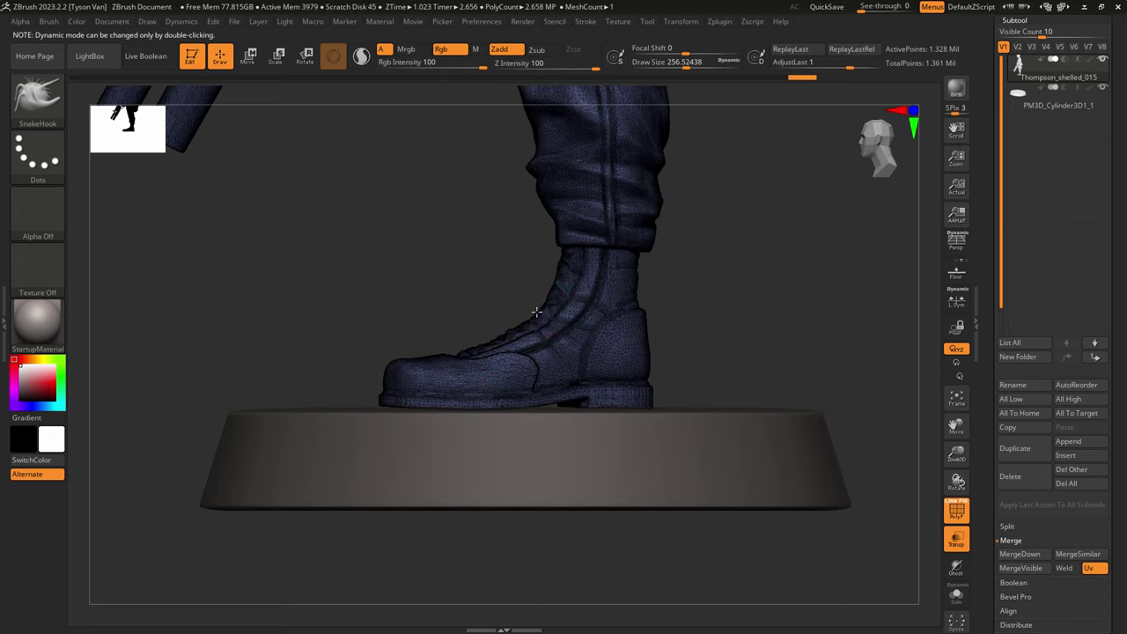
drag(632, 308, 637, 305)
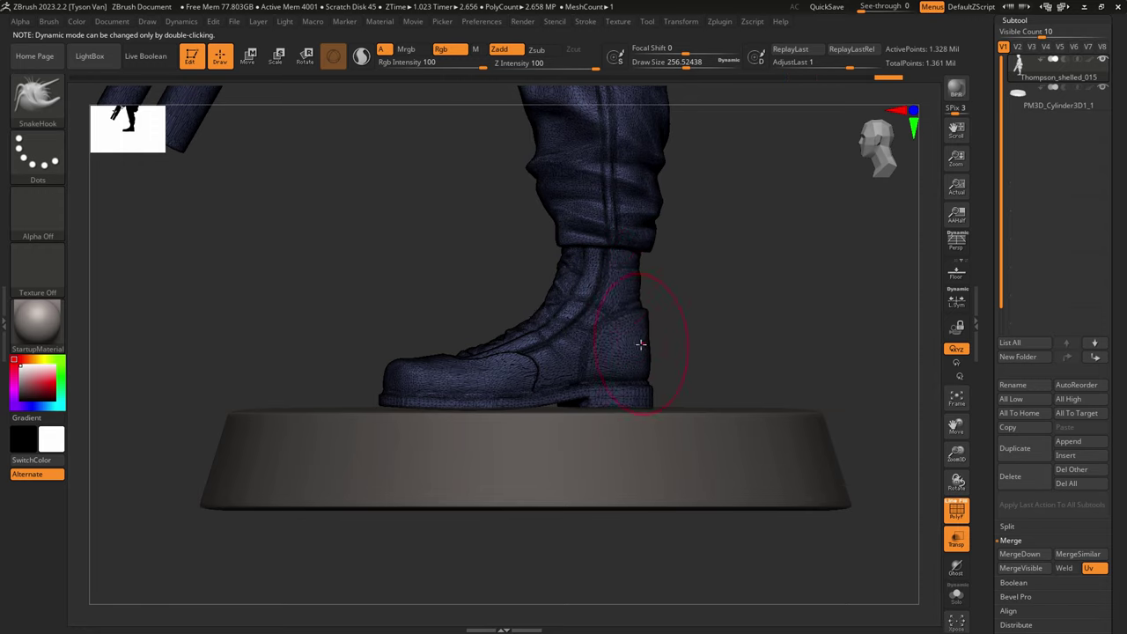
mouse_move(627, 348)
right_down()
mouse_move(658, 344)
mouse_move(659, 382)
right_up()
key(s)
mouse_move(658, 383)
mouse_down()
mouse_move(674, 385)
mouse_move(676, 401)
mouse_up()
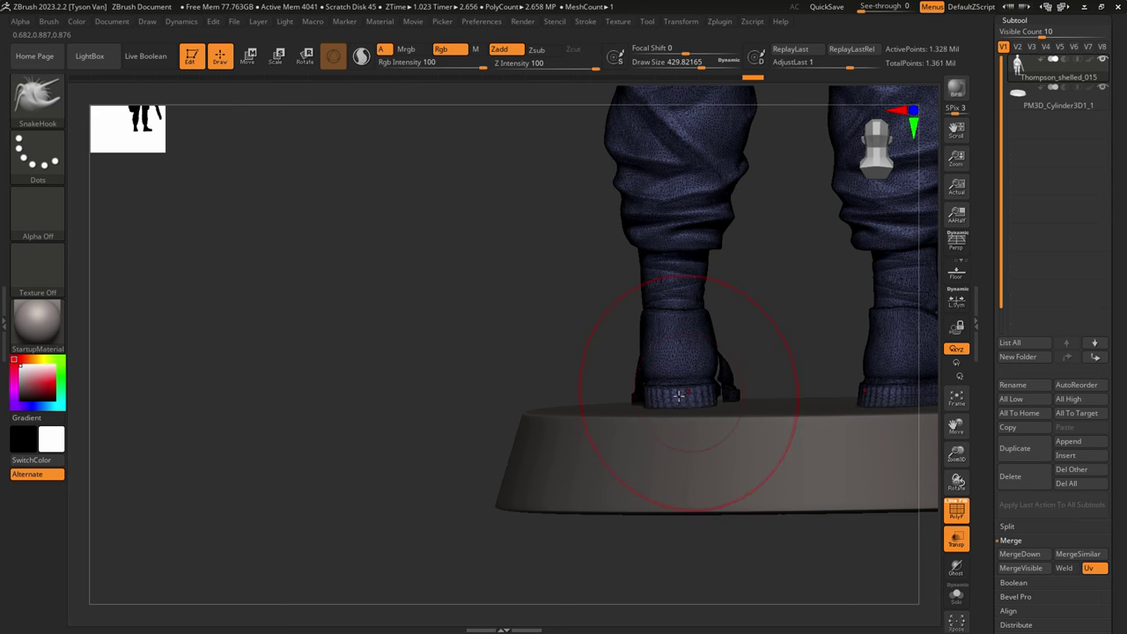
right_drag(678, 396, 741, 393)
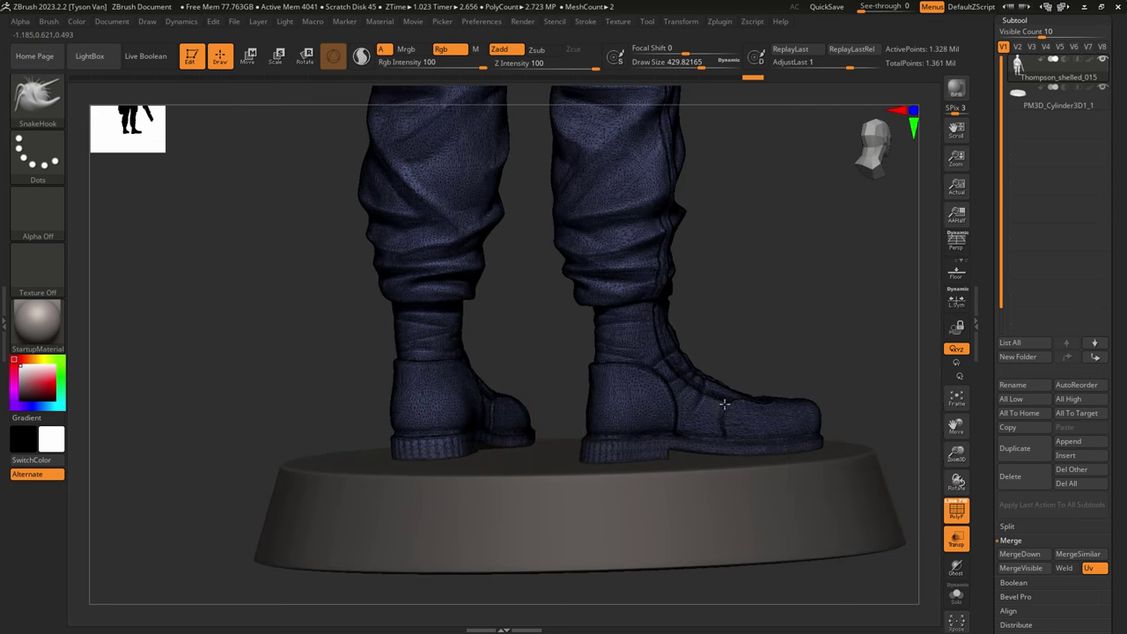
mouse_move(725, 404)
right_down()
mouse_move(696, 431)
mouse_move(629, 456)
mouse_move(687, 458)
right_up()
drag(686, 457, 690, 454)
key(s)
drag(689, 406, 675, 405)
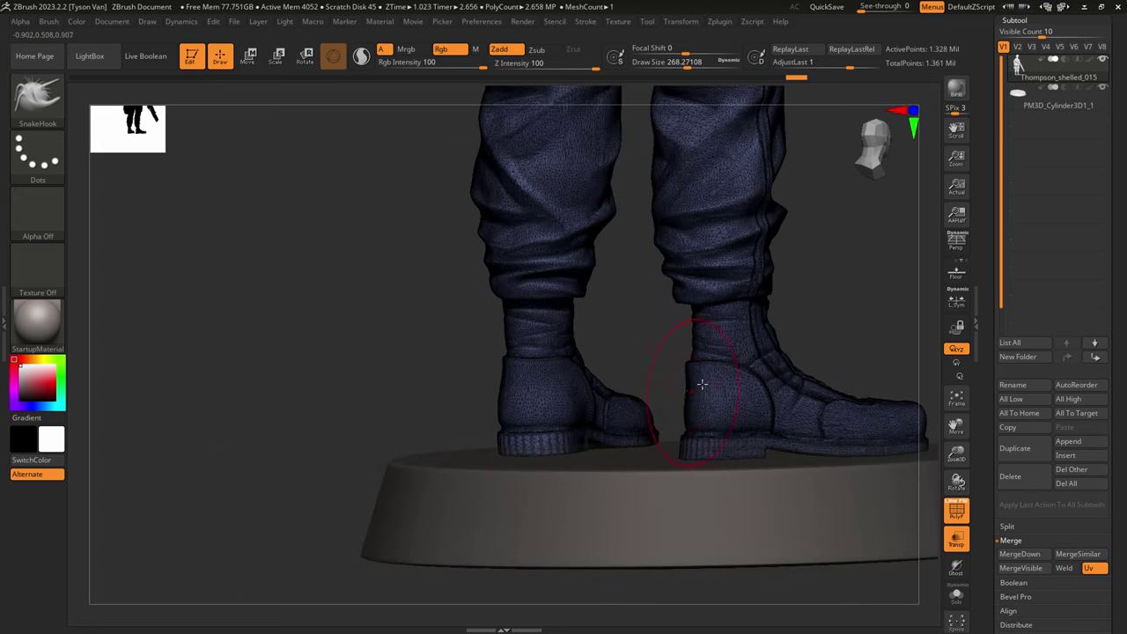
Step: Turn perspective on, hide the polyframe display, and review the whole soldier on the base
alt+right_drag(604, 368, 522, 334)
mouse_move(431, 288)
alt+right_down()
mouse_move(534, 335)
mouse_move(502, 327)
alt+right_up()
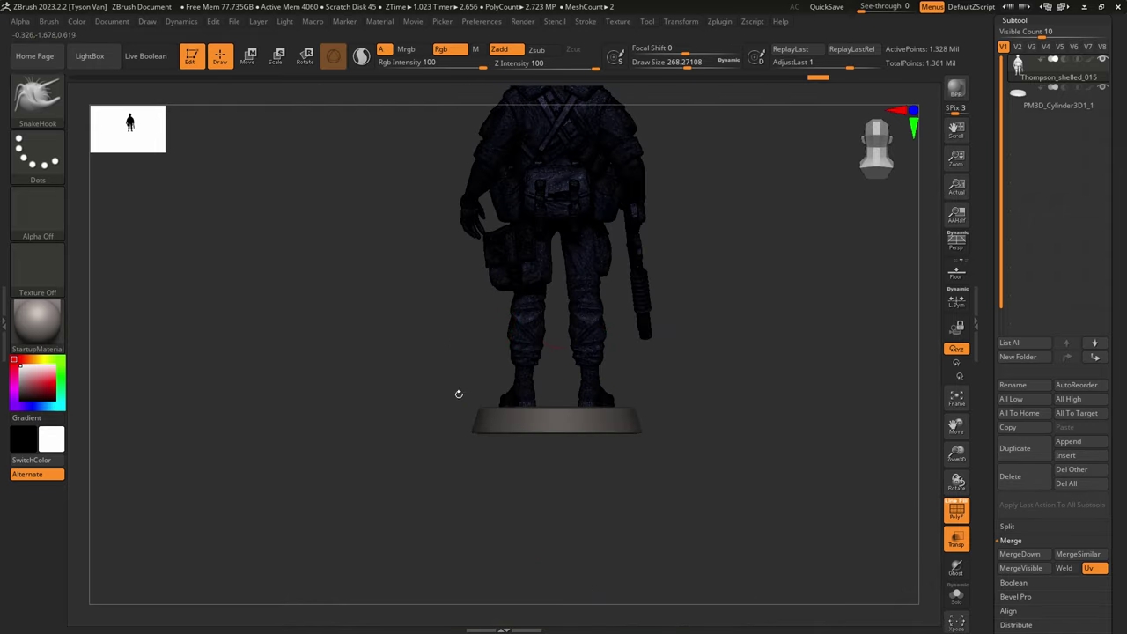
key(p)
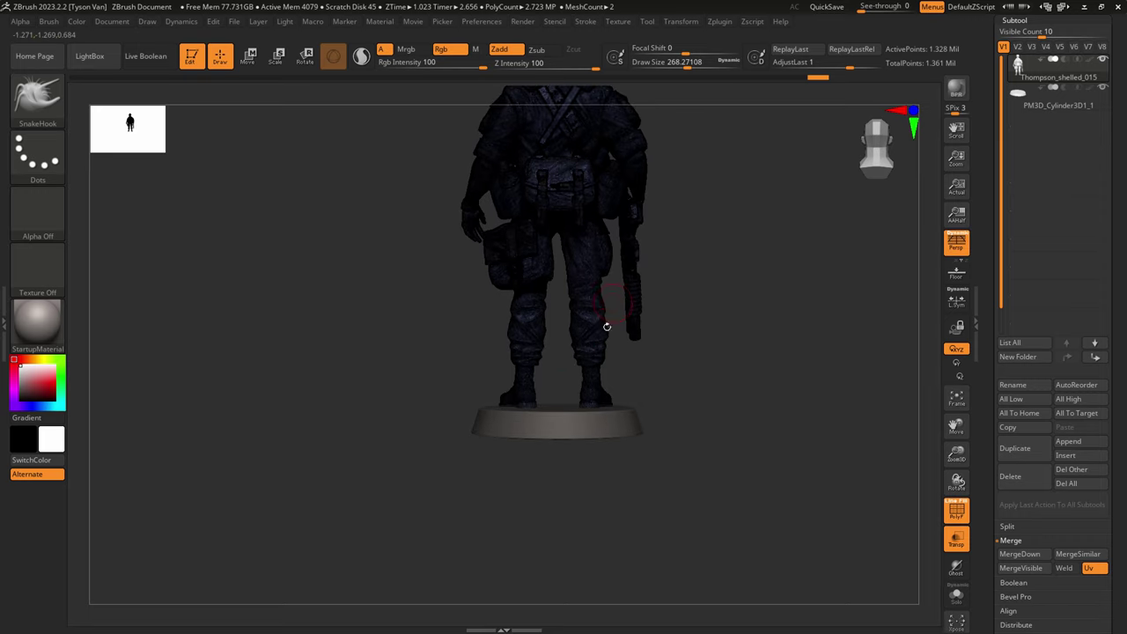
right_drag(567, 334, 480, 339)
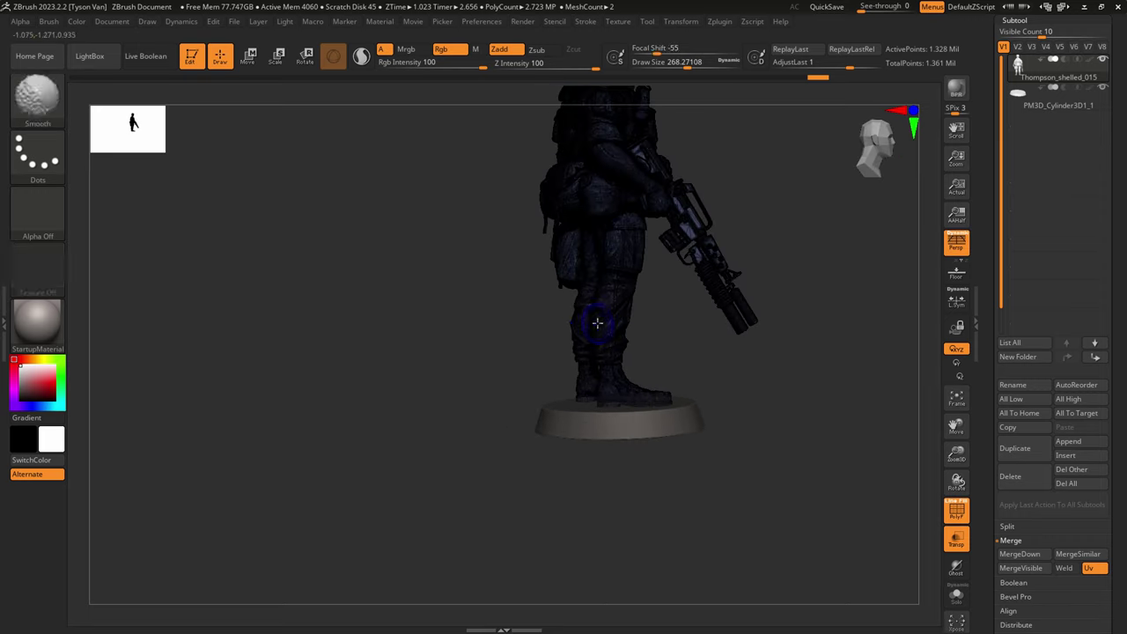
key(shift+f)
mouse_move(660, 308)
alt+right_down()
mouse_move(629, 393)
mouse_move(532, 417)
alt+right_up()
mouse_move(654, 423)
right_down()
mouse_move(602, 424)
mouse_move(645, 425)
right_up()
alt+right_drag(646, 424, 619, 434)
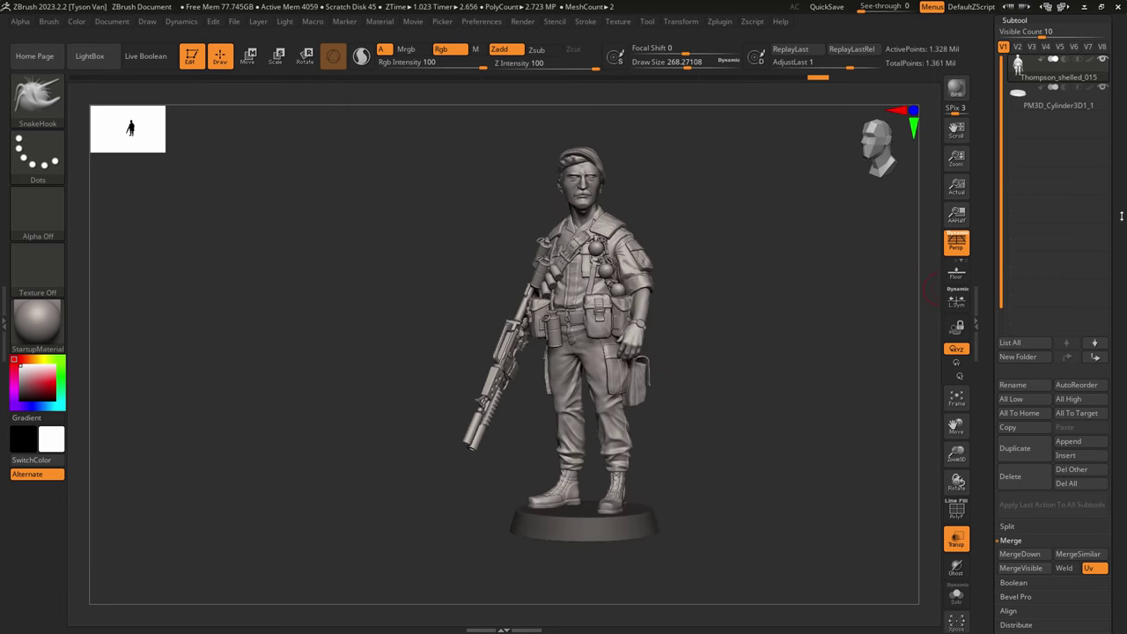
Step: Merge the soldier subtool down with the cylinder base into one subtool
drag(1121, 216, 1121, 87)
click(1029, 428)
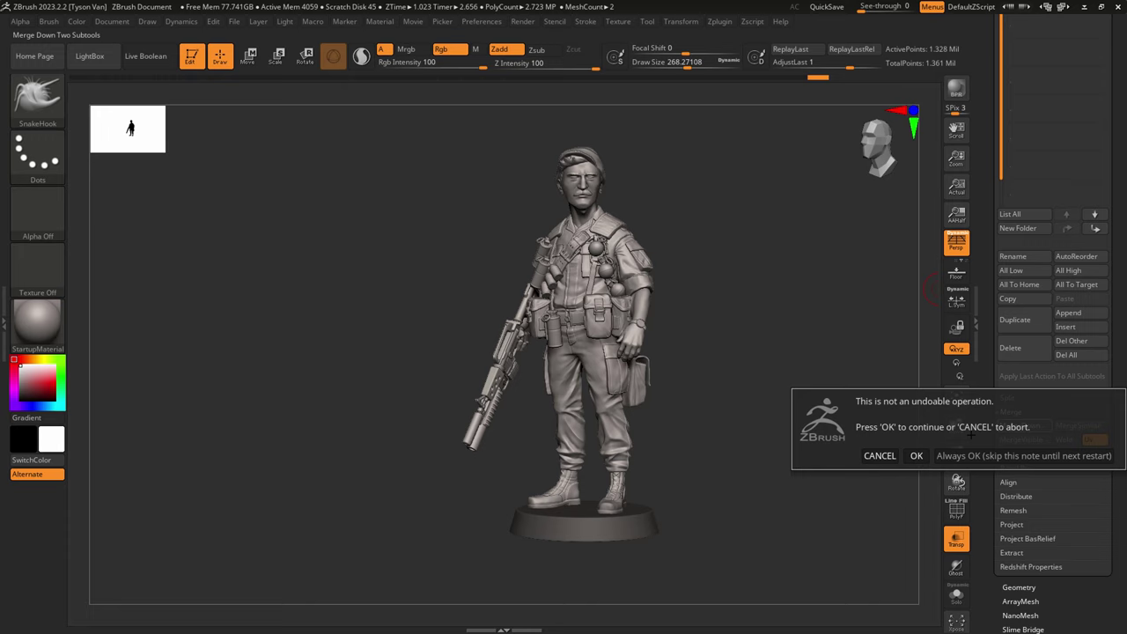
click(916, 455)
Step: Reshape the cap's brim using SnakeHook at draw sizes of about 943 and 773, and review the full figure
mouse_move(612, 378)
right_down()
mouse_move(613, 279)
mouse_move(614, 365)
mouse_move(658, 284)
mouse_move(649, 347)
mouse_move(553, 357)
right_up()
key(s)
drag(606, 209, 645, 208)
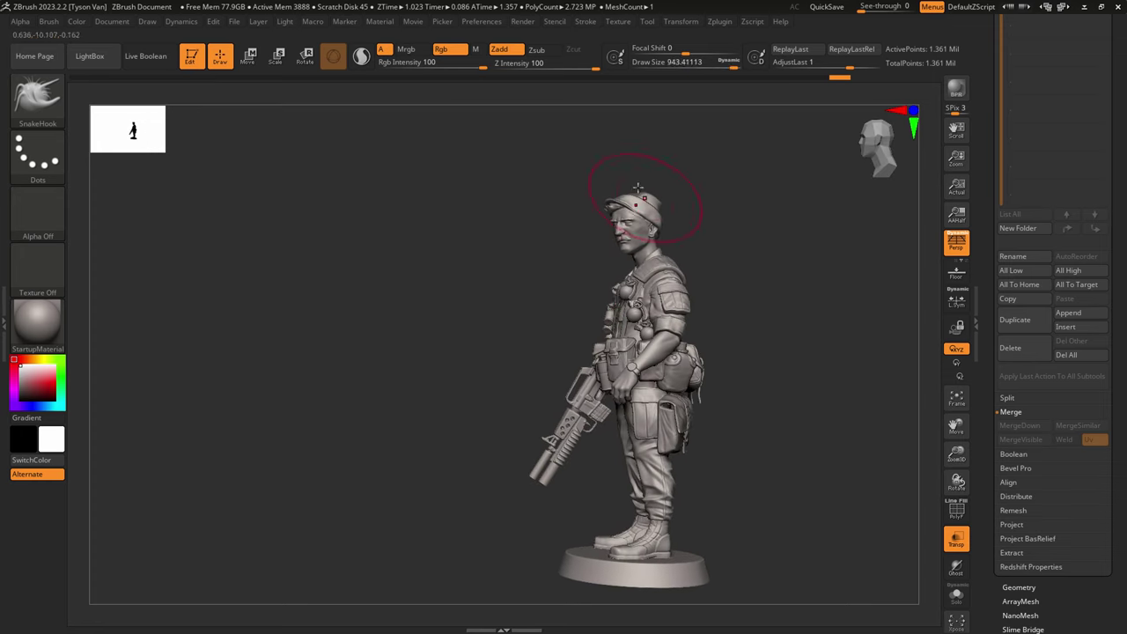
ctrl+right_drag(637, 155, 641, 350)
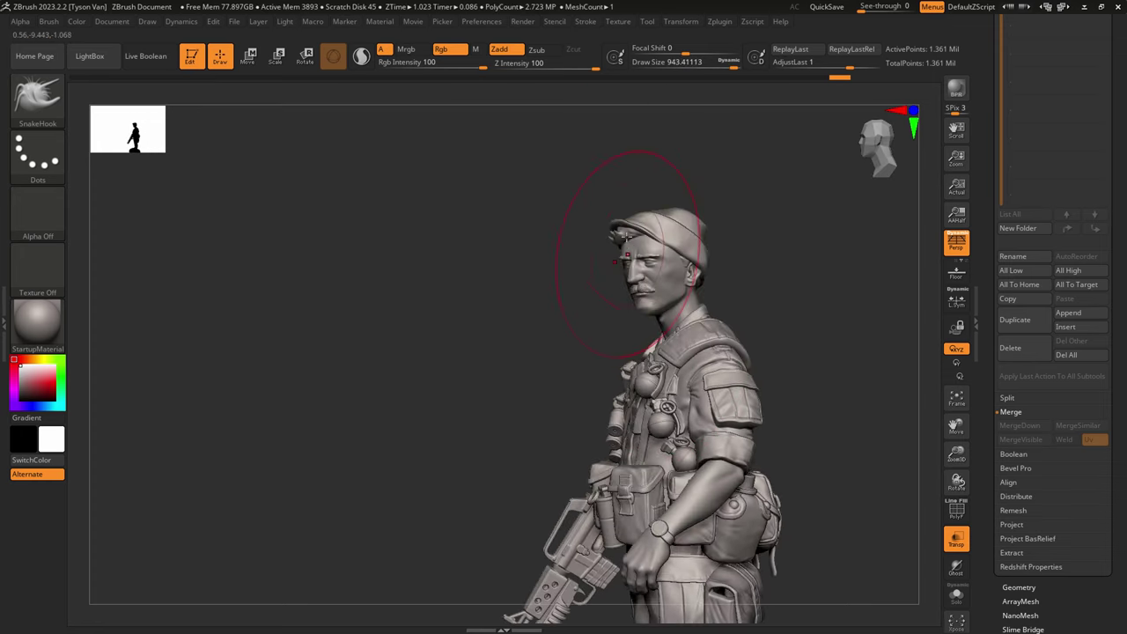
key(s)
drag(633, 223, 624, 222)
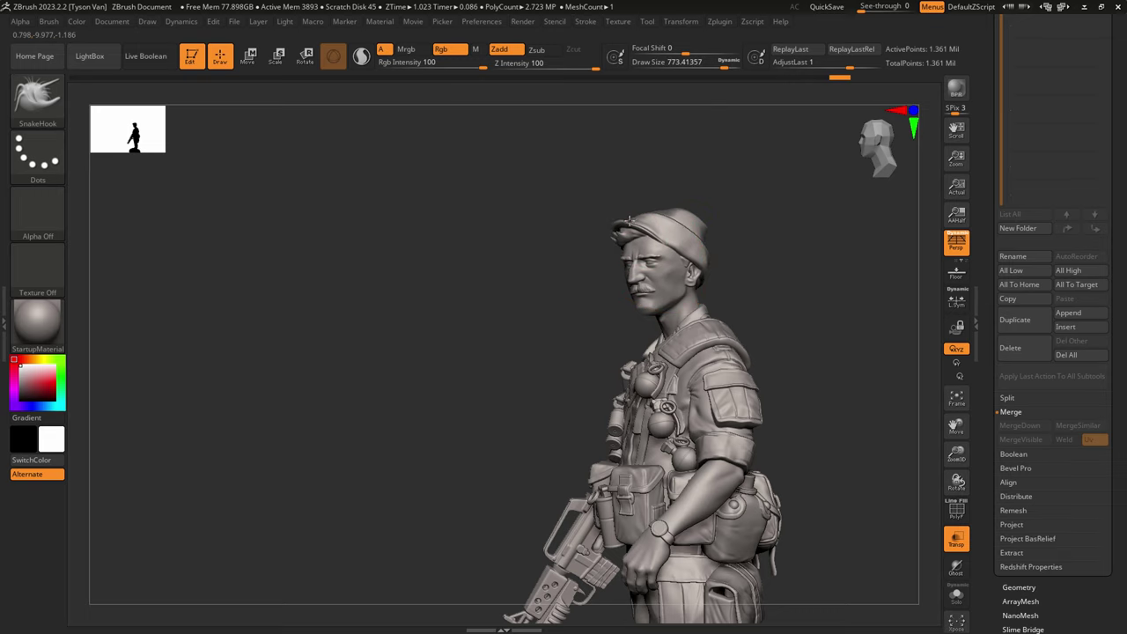
mouse_move(631, 223)
right_down()
mouse_move(673, 255)
mouse_move(724, 270)
right_up()
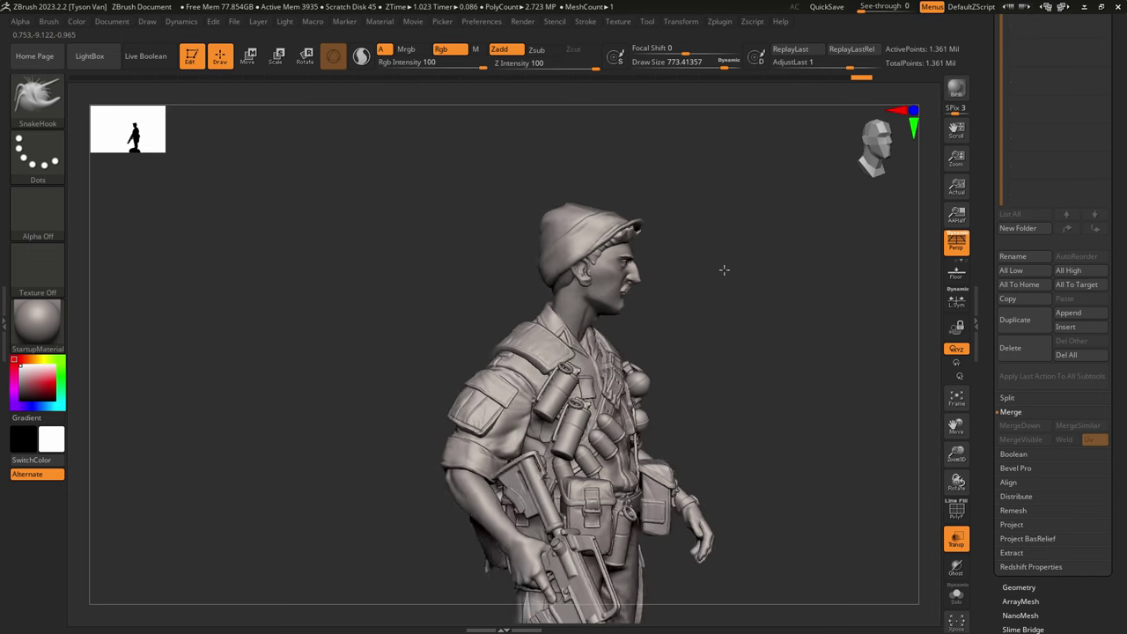
right_drag(580, 338, 482, 339)
mouse_move(602, 352)
ctrl+right_down()
mouse_move(584, 414)
mouse_move(609, 419)
mouse_move(586, 353)
mouse_move(585, 371)
ctrl+right_up()
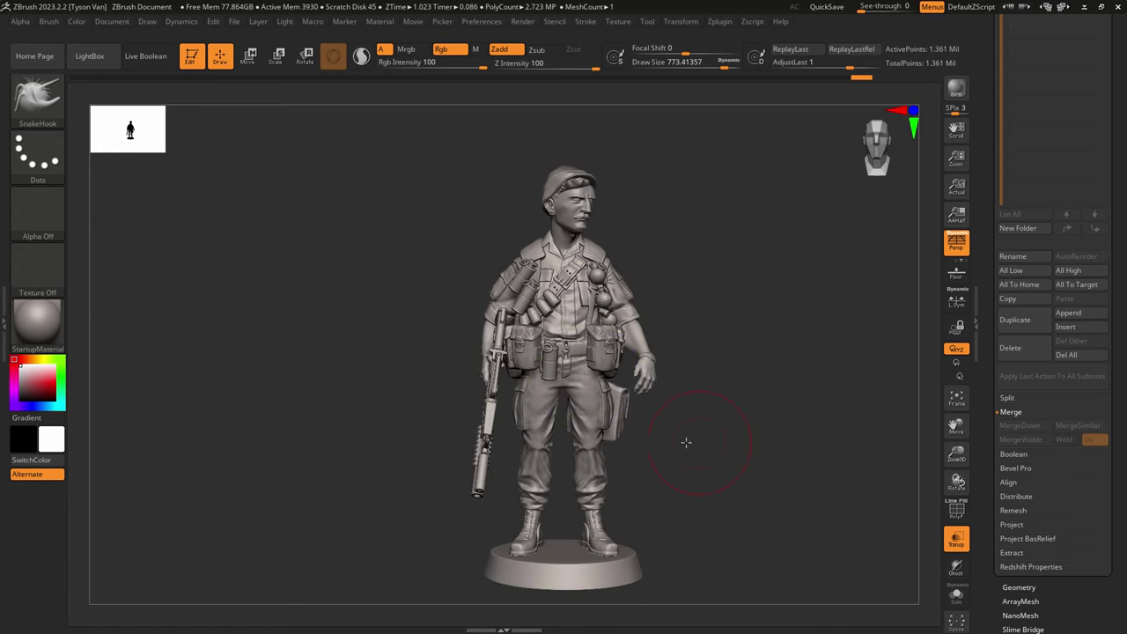
mouse_move(684, 443)
right_down()
mouse_move(658, 443)
mouse_move(707, 446)
mouse_move(651, 451)
mouse_move(674, 447)
right_up()
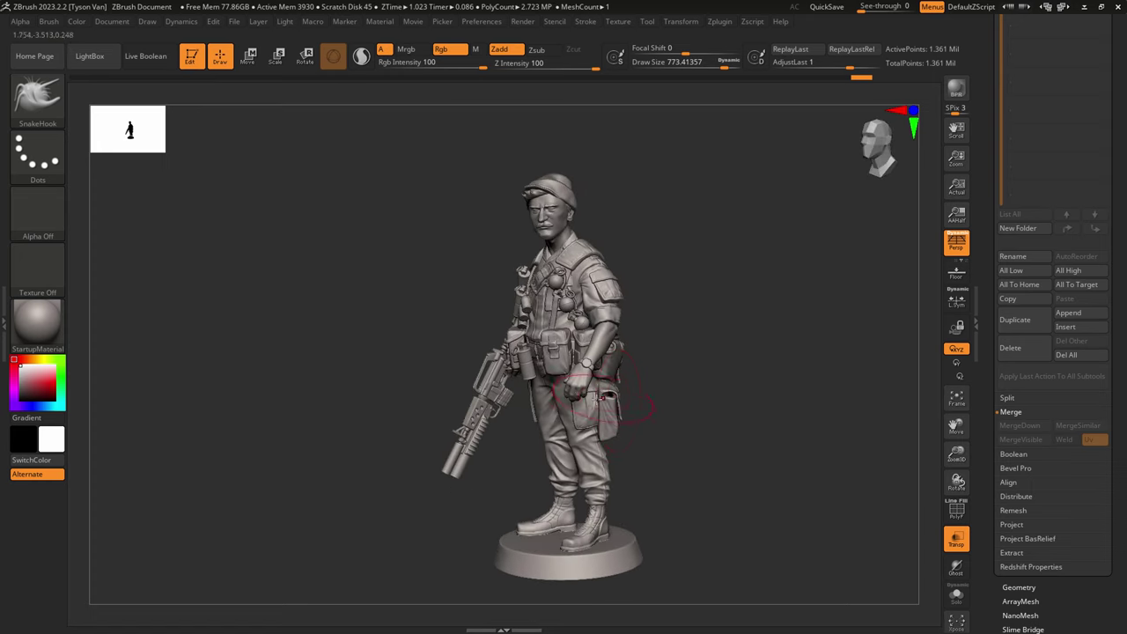
ctrl+right_drag(634, 393, 634, 366)
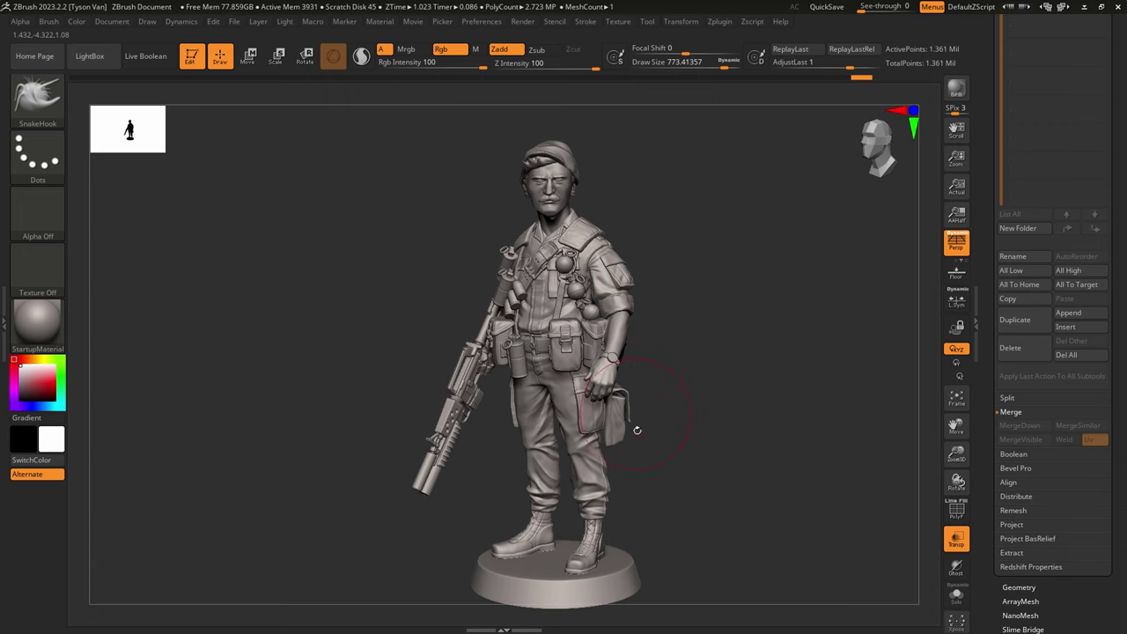
Step: Append a Cube3D as a new subtool and select it
click(1068, 312)
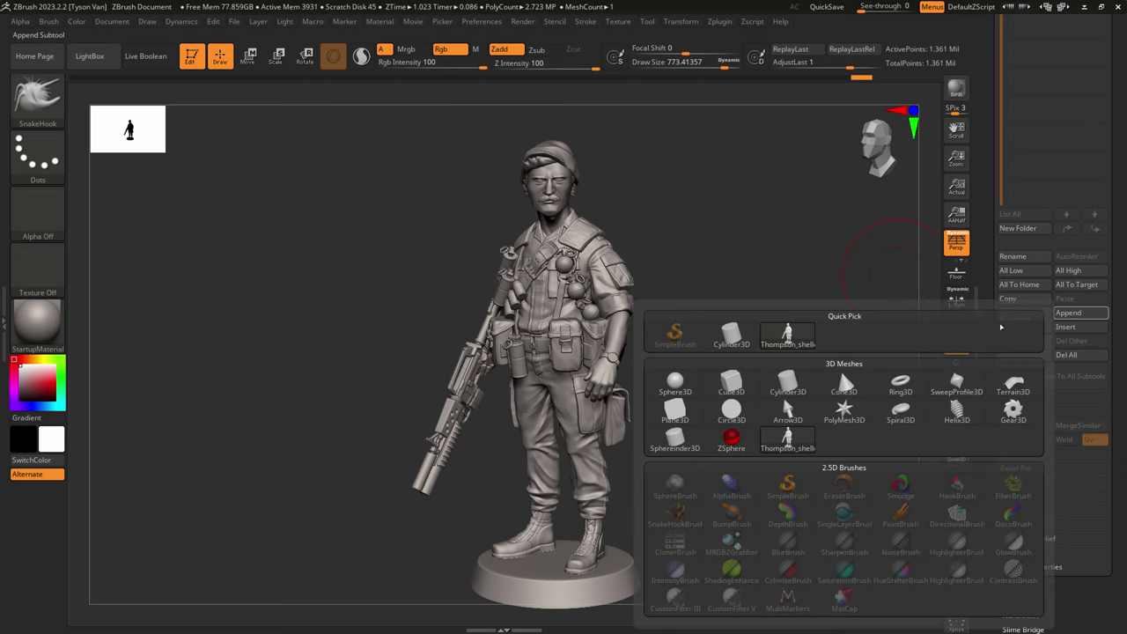
click(731, 380)
drag(1112, 102, 1110, 256)
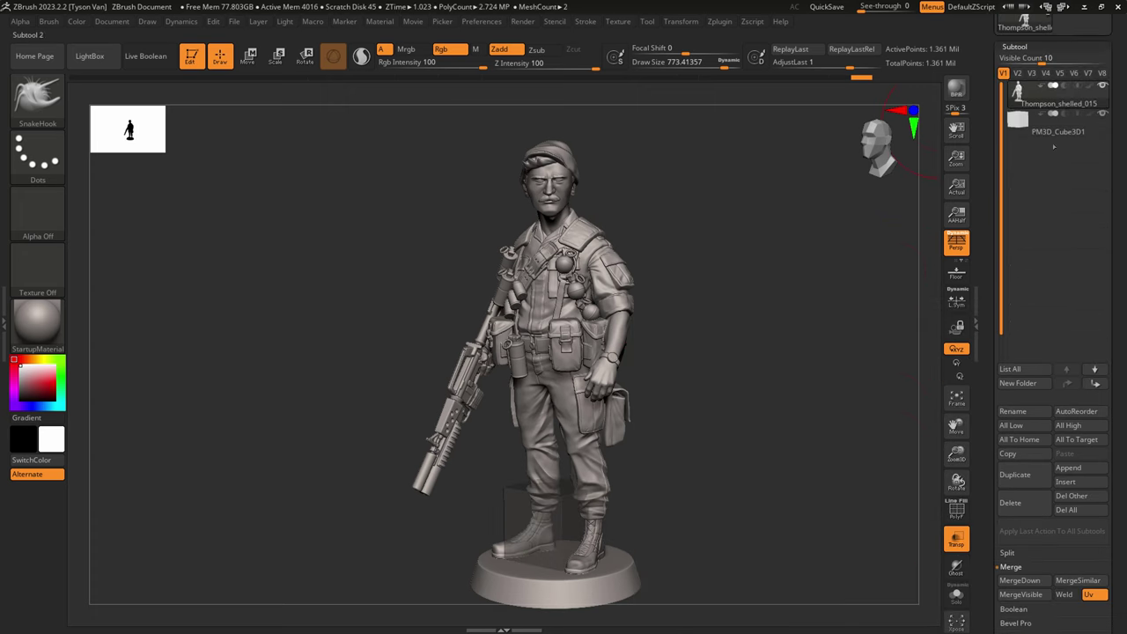
click(1098, 121)
drag(1111, 121, 1111, 334)
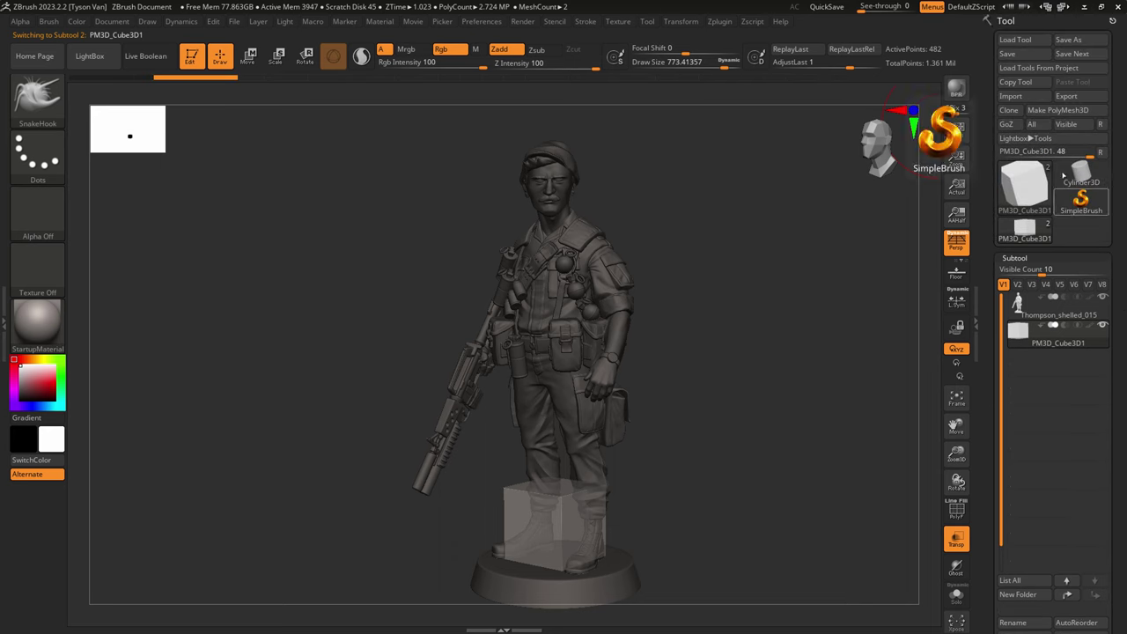
Step: Import 6inchCube.obj from the scaleCubes folder into the cube subtool and view it from the front
click(1017, 100)
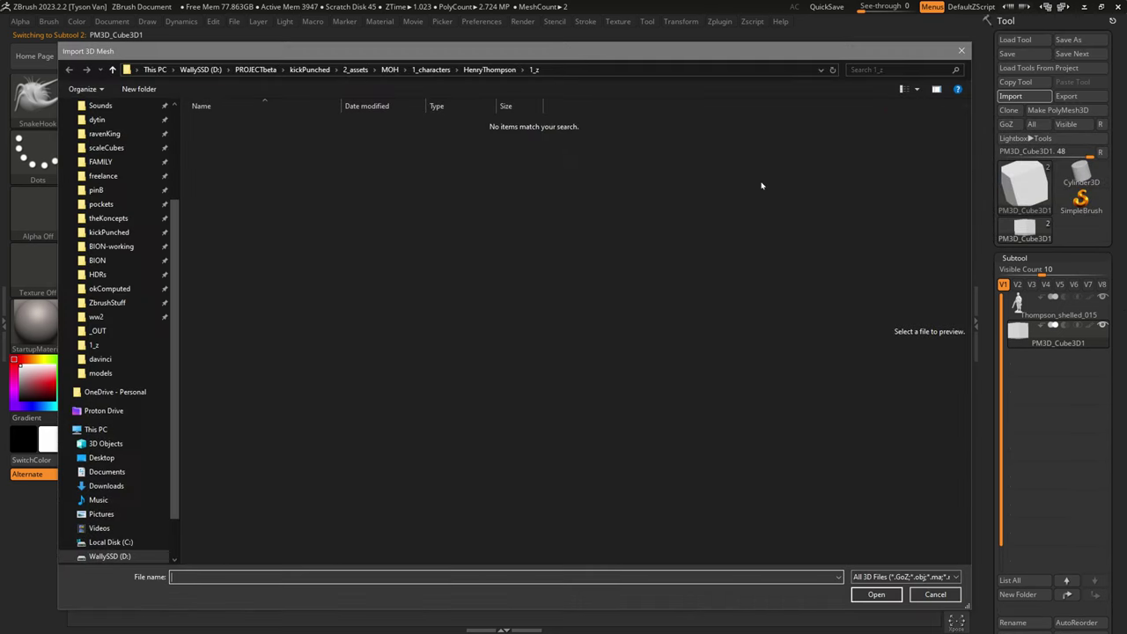
drag(173, 302, 173, 197)
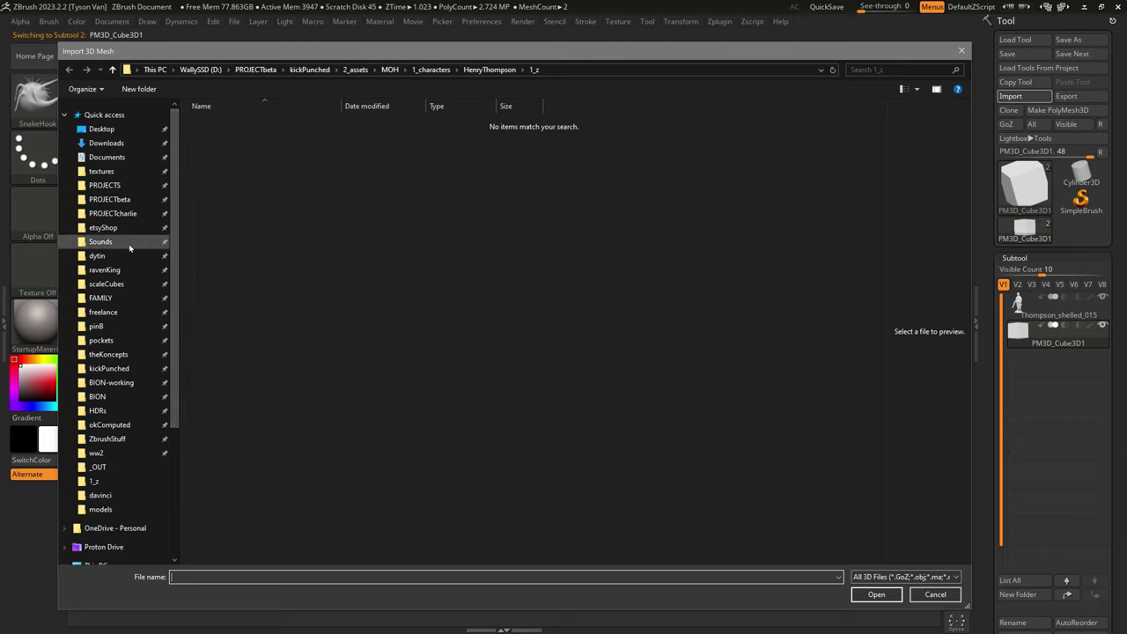
click(105, 283)
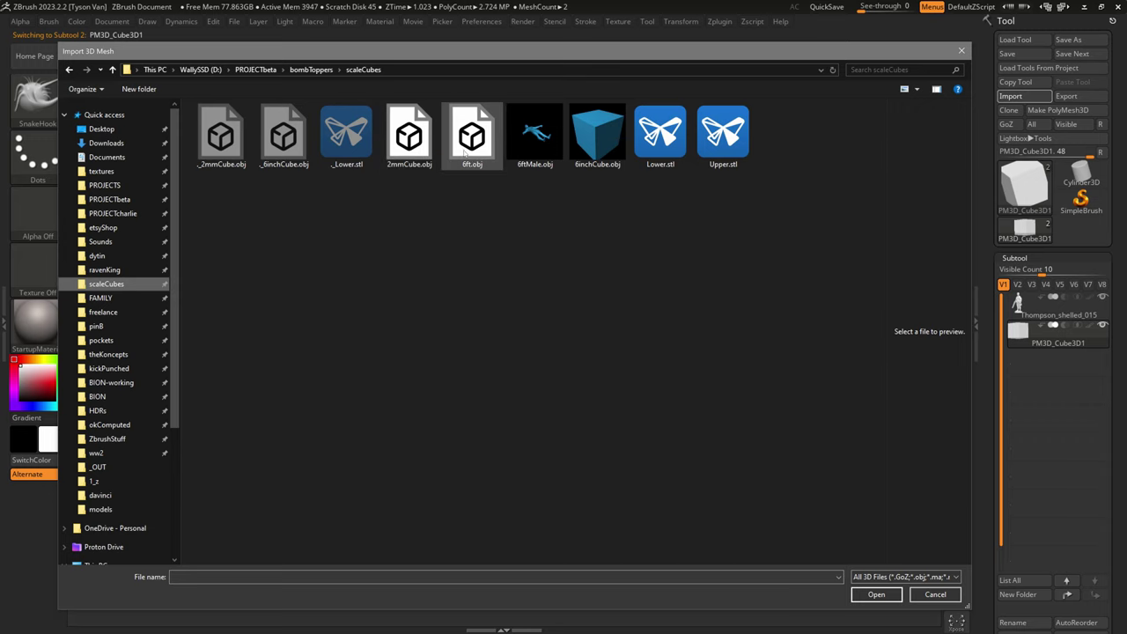
double_click(596, 144)
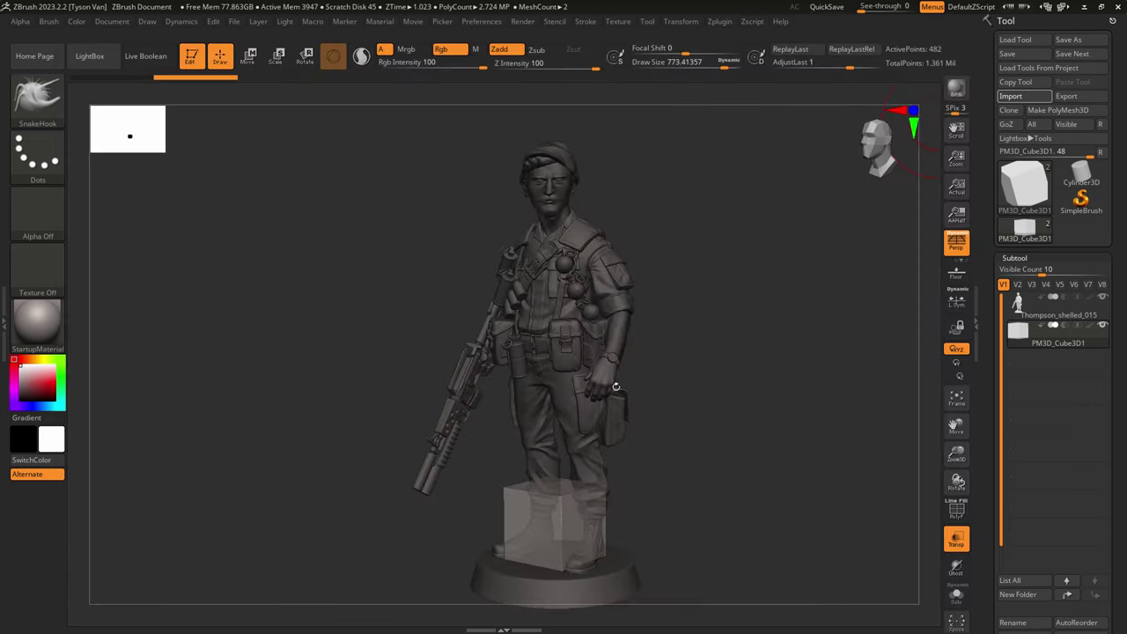
alt+drag(608, 452, 203, 282)
alt+right_drag(674, 442, 584, 401)
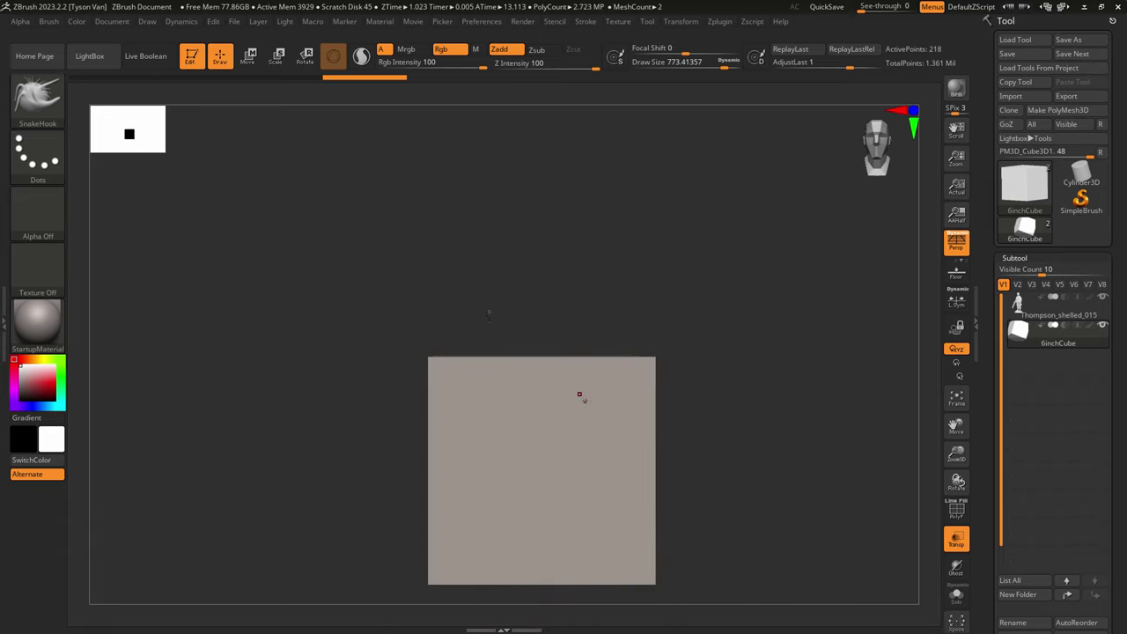
Step: Turn perspective off, lower the soldier onto the bottom edge of the 6-inch cube, and scale it up slightly
key(p)
click(247, 56)
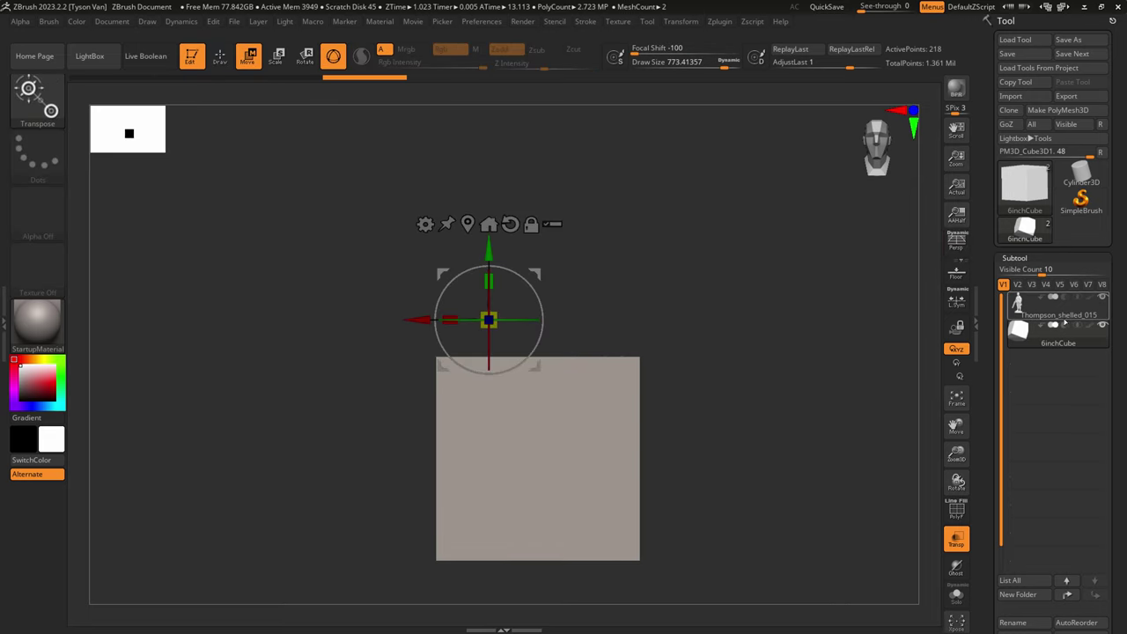
click(1049, 315)
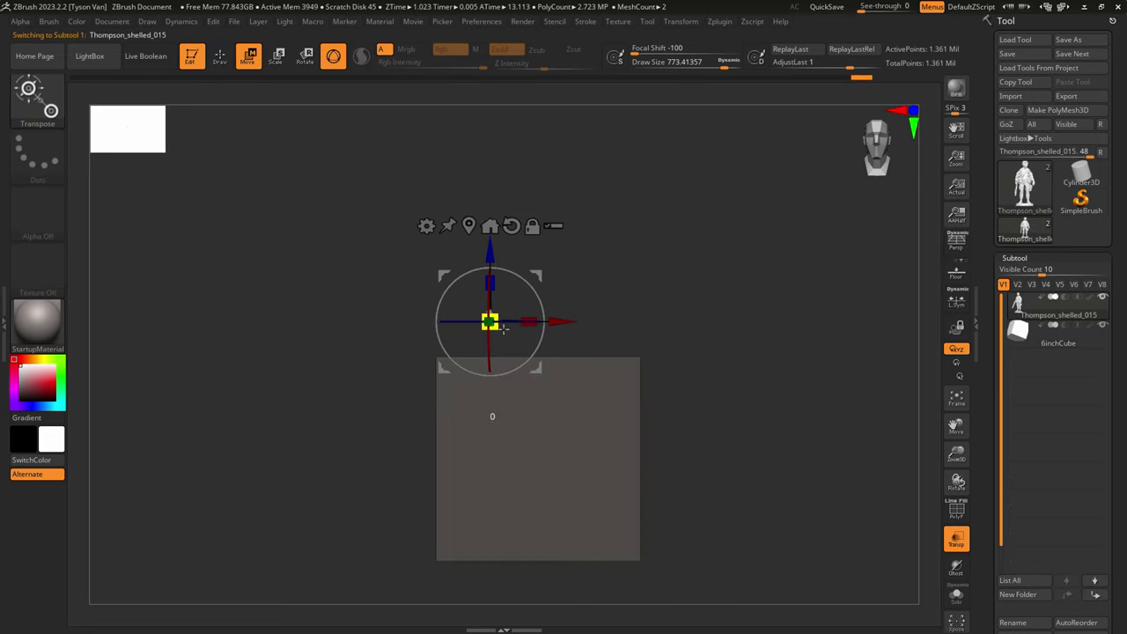
drag(541, 331, 546, 332)
drag(489, 257, 470, 493)
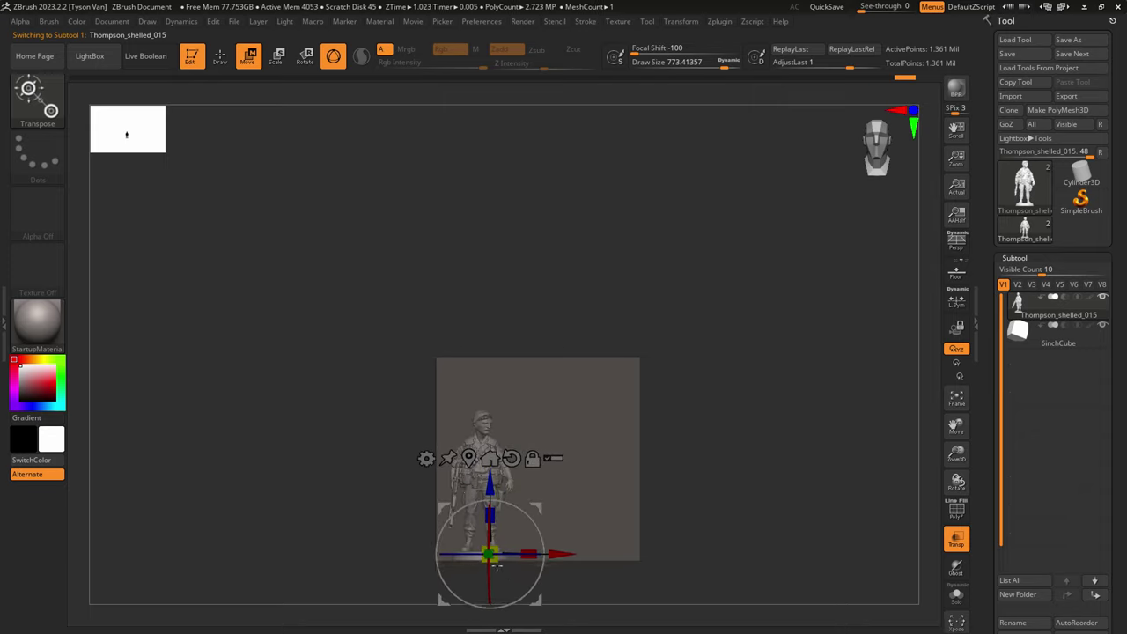
drag(495, 562, 505, 562)
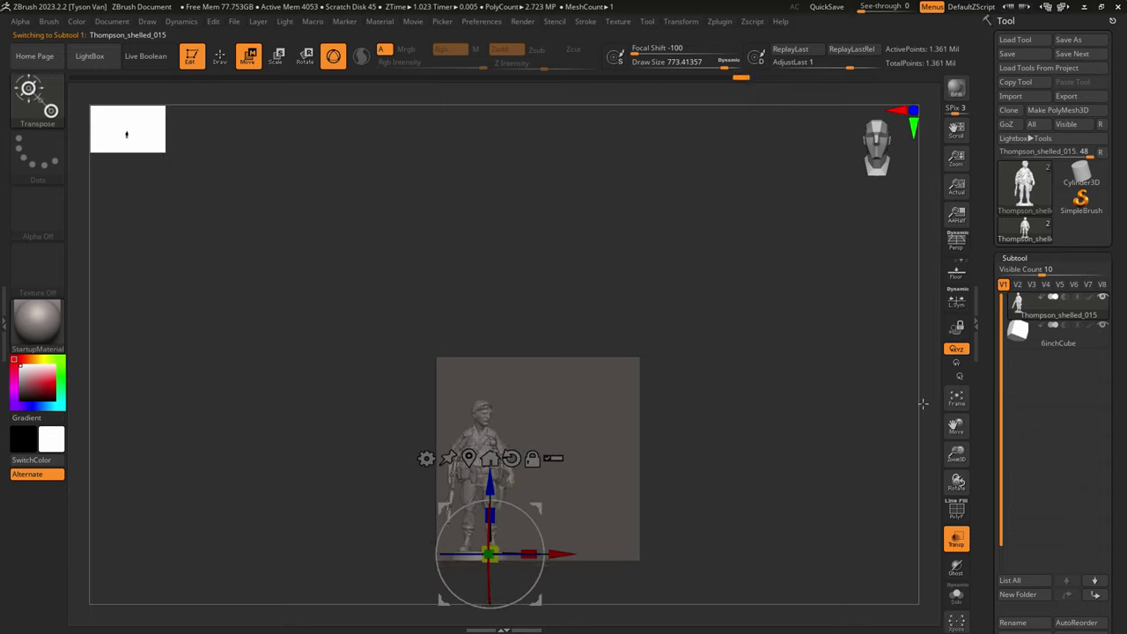
Step: Show the cube's polyframe grid and scale the soldier up to about five grid squares tall, checking it against the cube
click(1050, 342)
key(shift+f)
key(q)
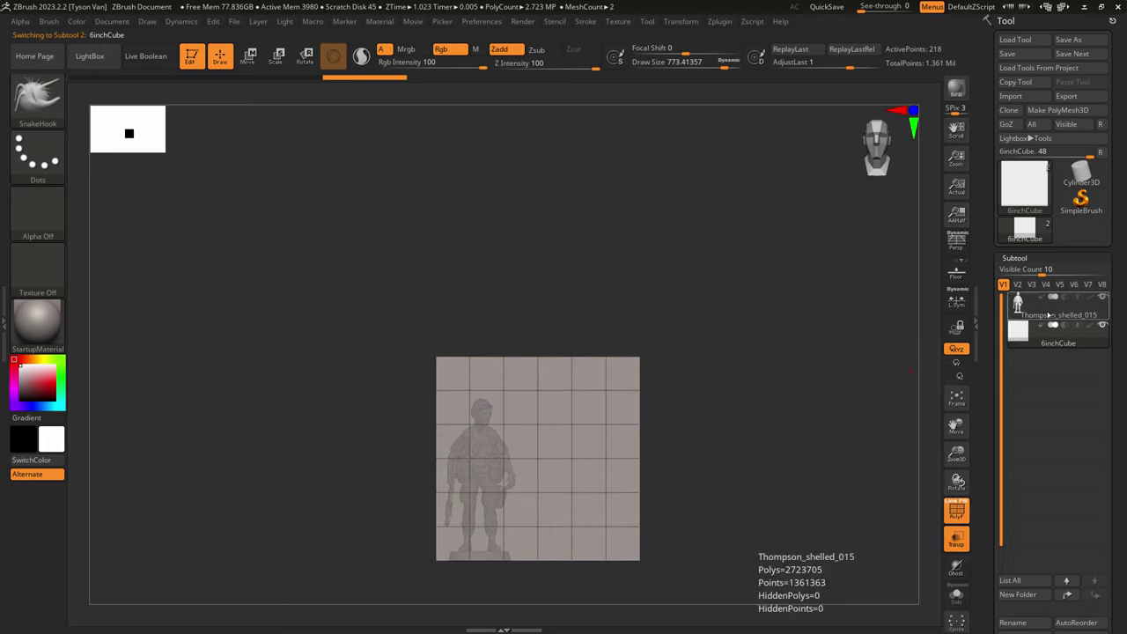
click(1038, 306)
key(w)
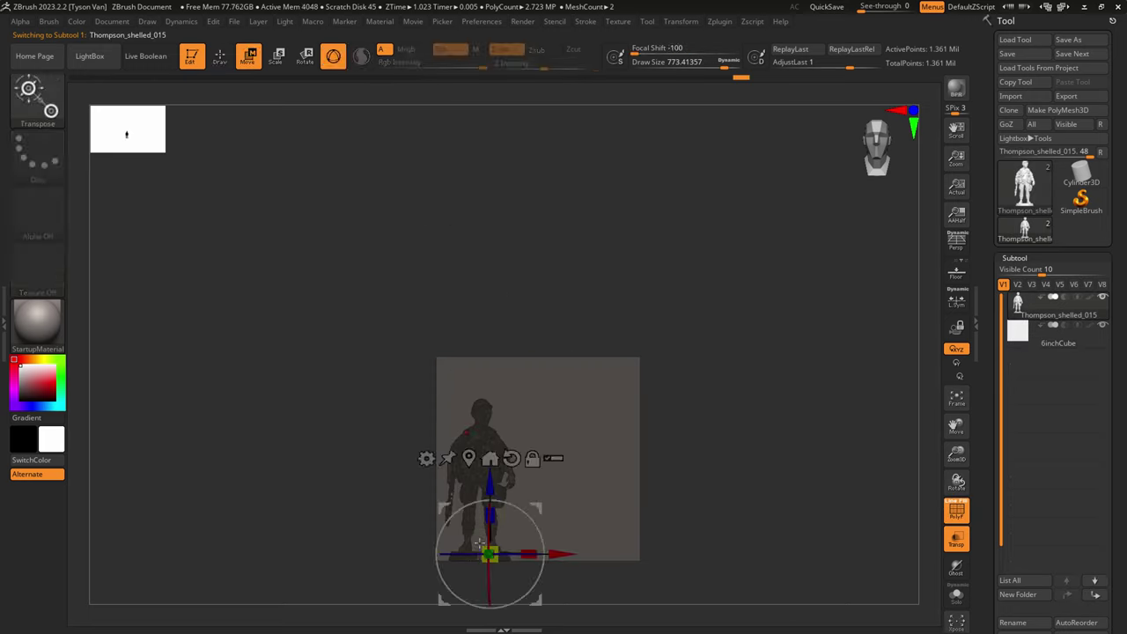
drag(498, 563, 504, 564)
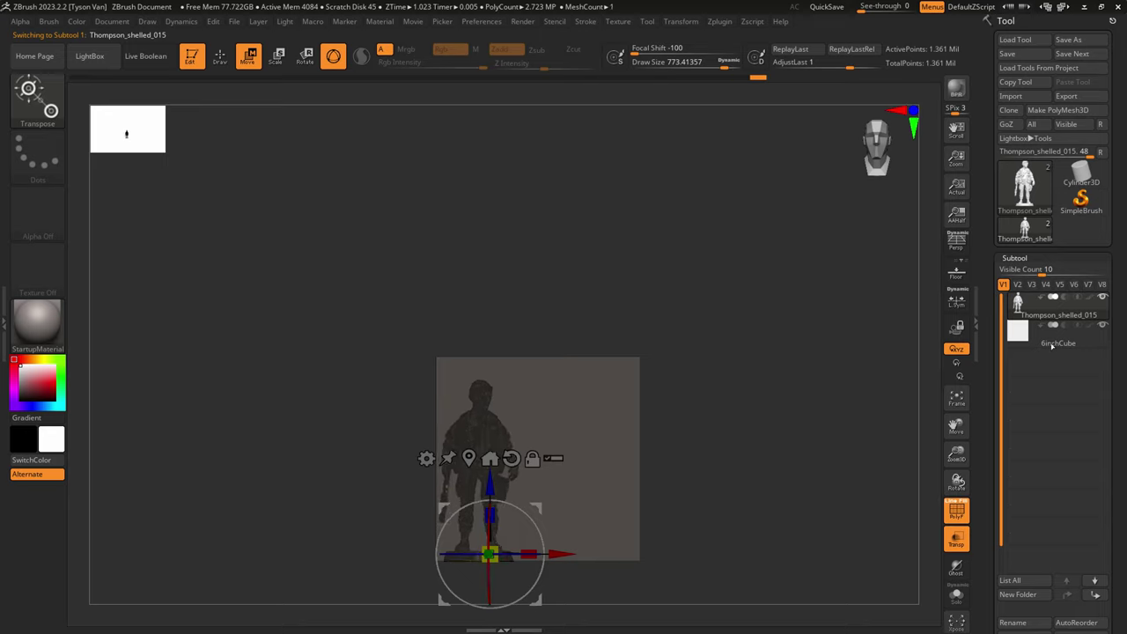
click(1052, 338)
click(1051, 338)
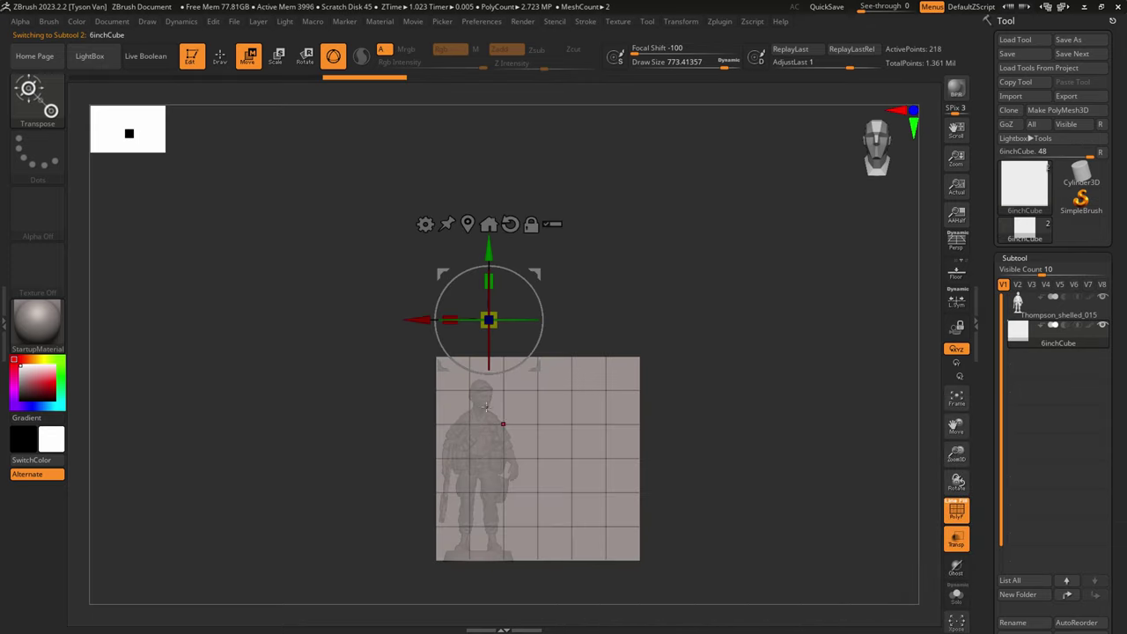
key(q)
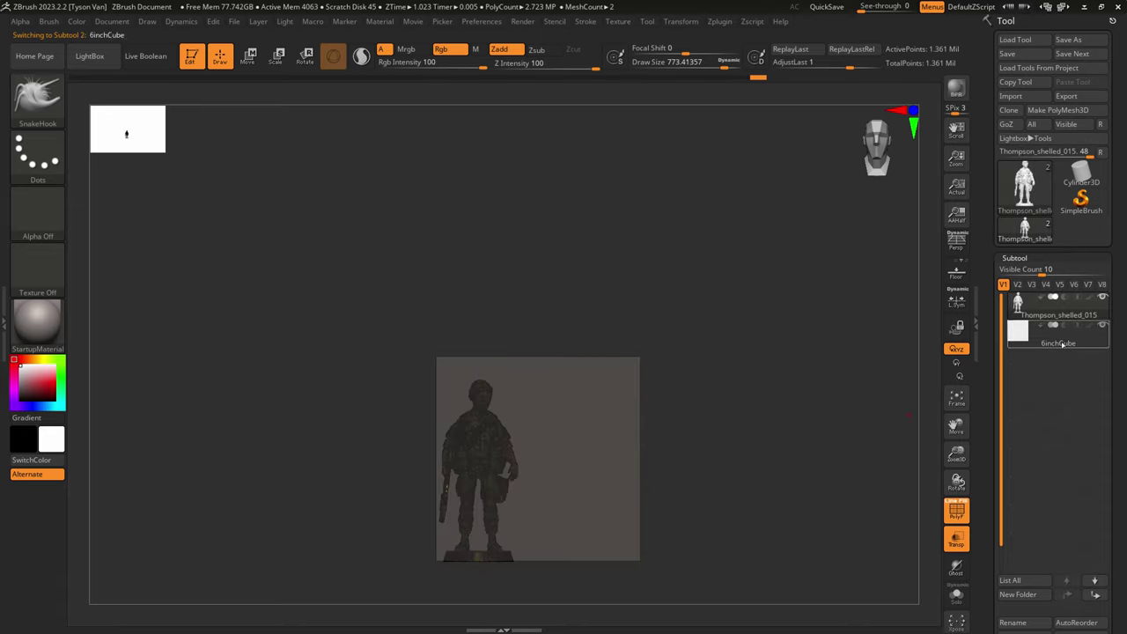
Step: Delete the 6inchCube subtool
drag(1112, 327, 1113, 160)
click(1014, 548)
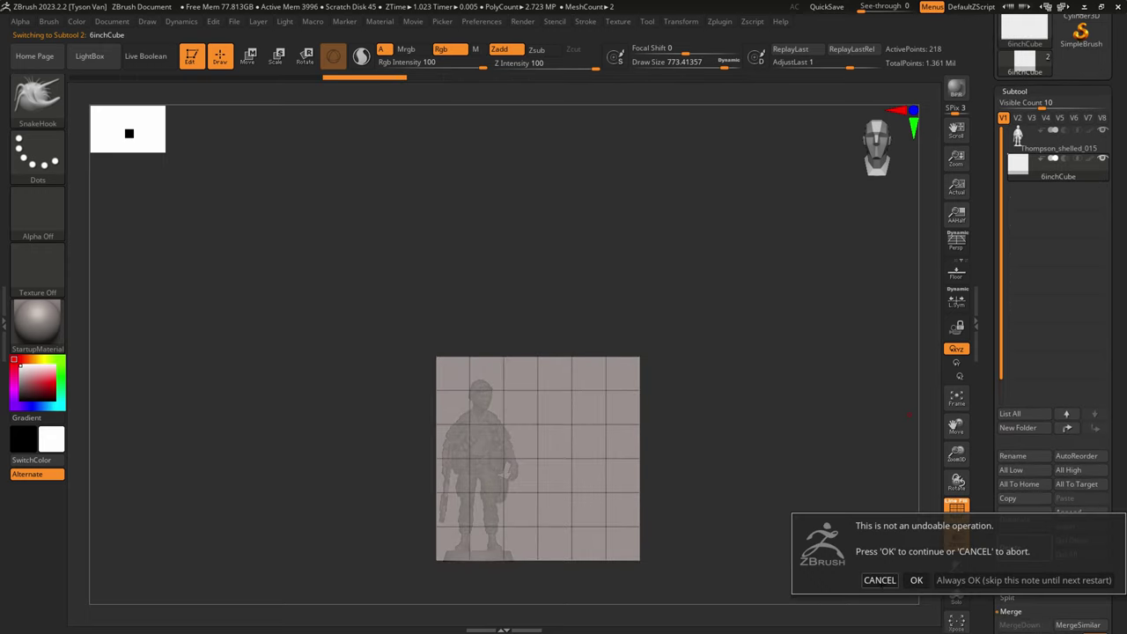
click(908, 579)
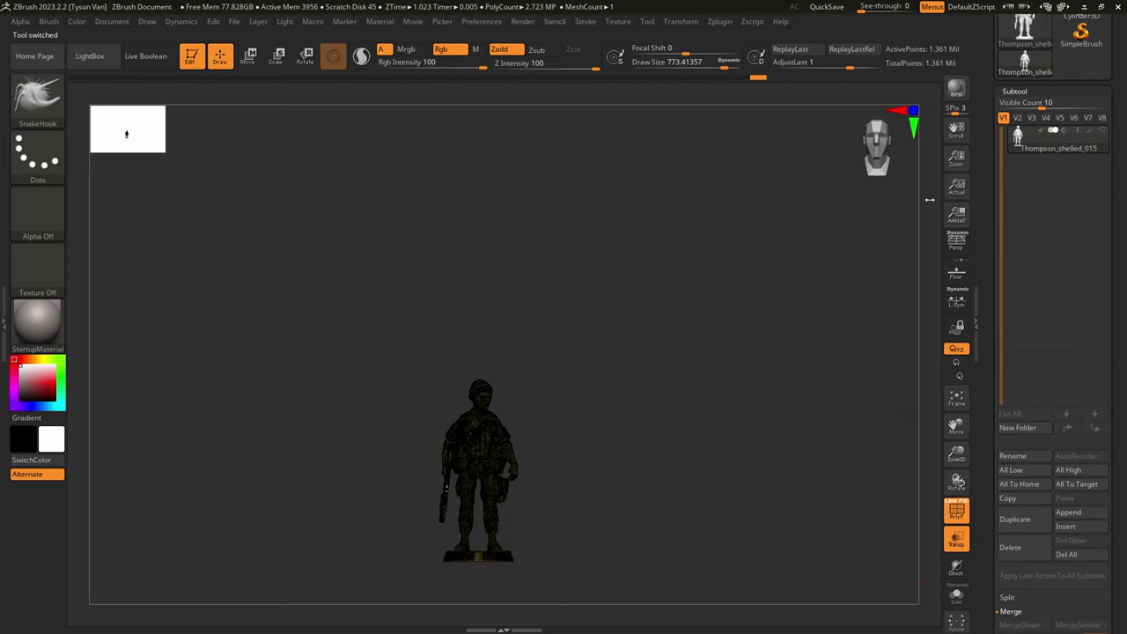
Step: Turn perspective back on and regroup the whole soldier and base into a single polygroup
drag(596, 497, 566, 499)
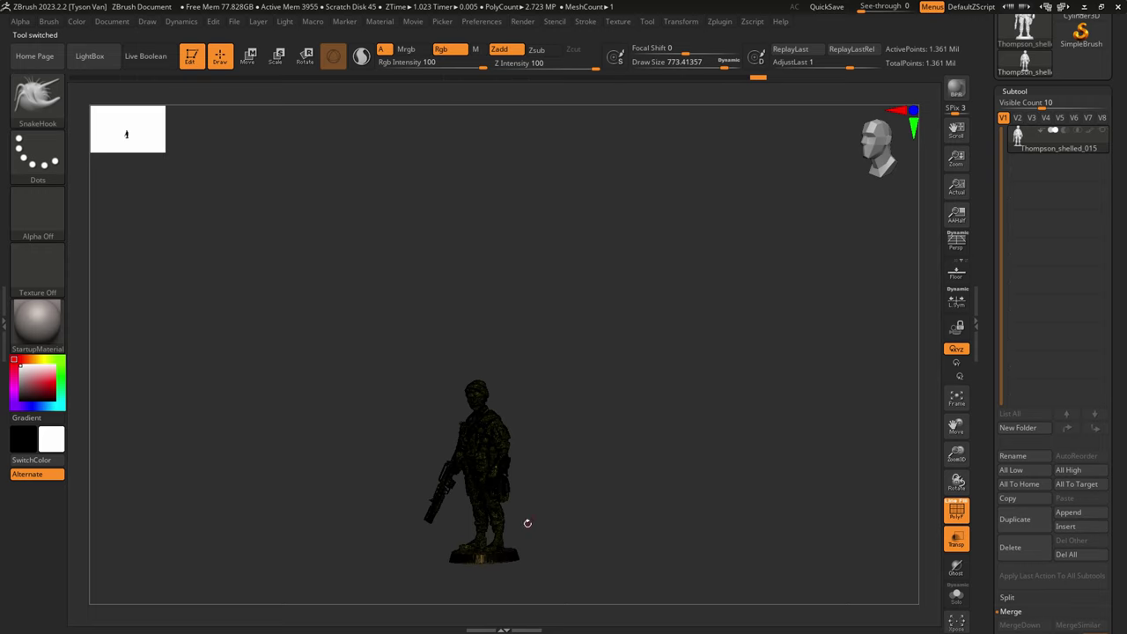
key(shift+f)
mouse_move(494, 507)
ctrl+right_down()
mouse_move(518, 571)
mouse_move(534, 502)
ctrl+right_up()
key(shift+f)
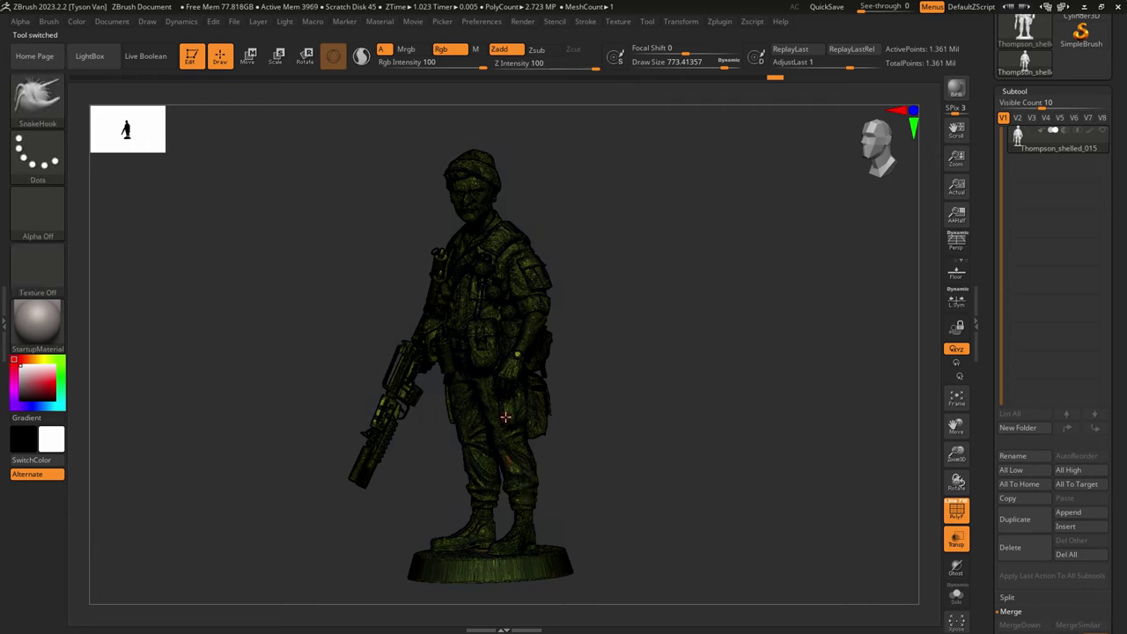
mouse_move(505, 417)
right_down()
mouse_move(472, 417)
mouse_move(507, 435)
right_up()
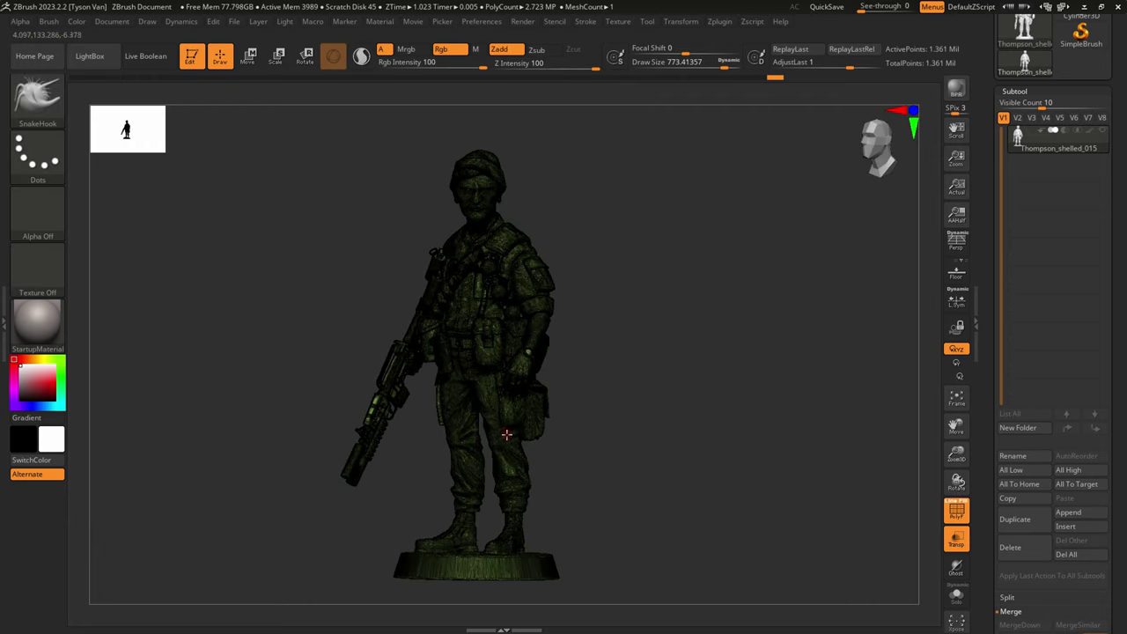
key(p)
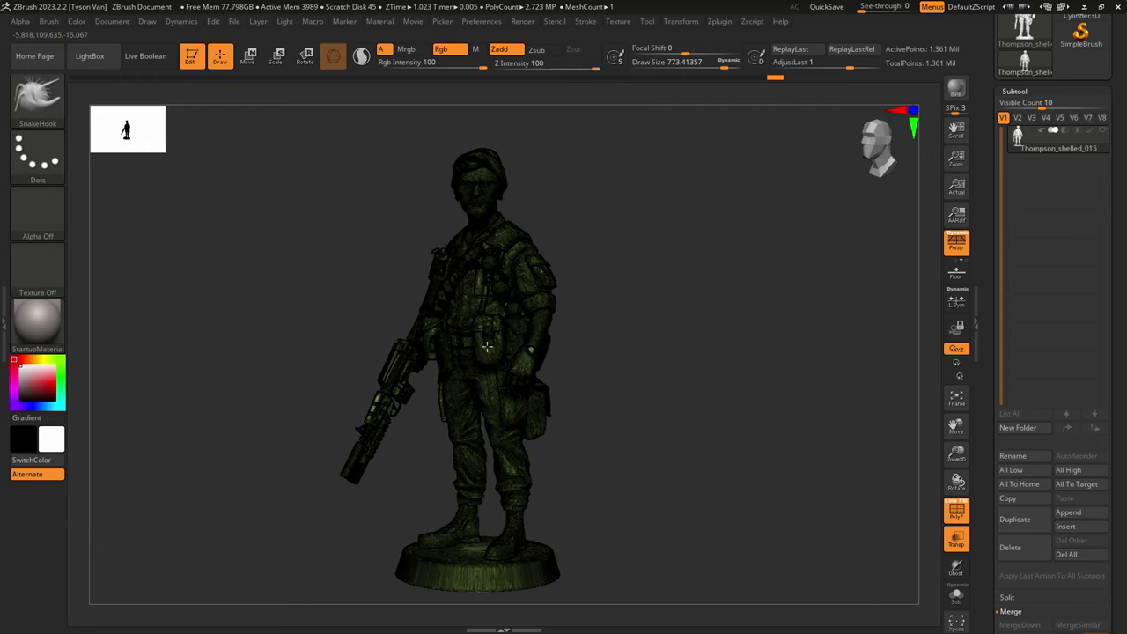
alt+right_drag(460, 375, 485, 358)
key(ctrl+w)
Step: Start exporting the soldier as OBJ and browse to its character folder under kickPunched > 2_assets > MOH > 1_characters
drag(1115, 68, 1106, 189)
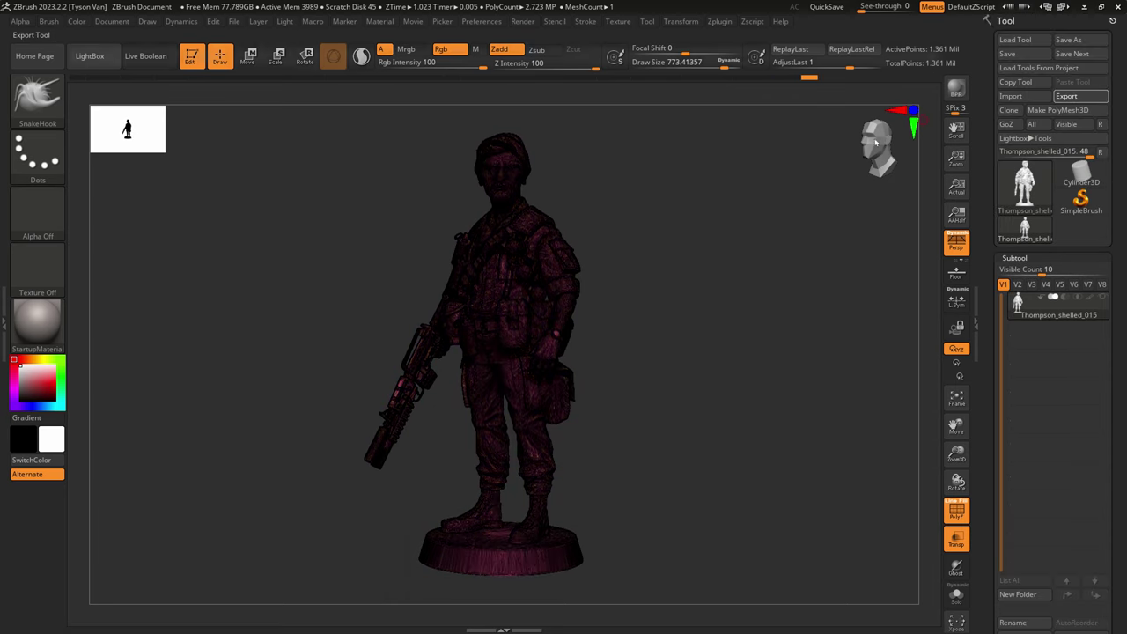
click(1066, 97)
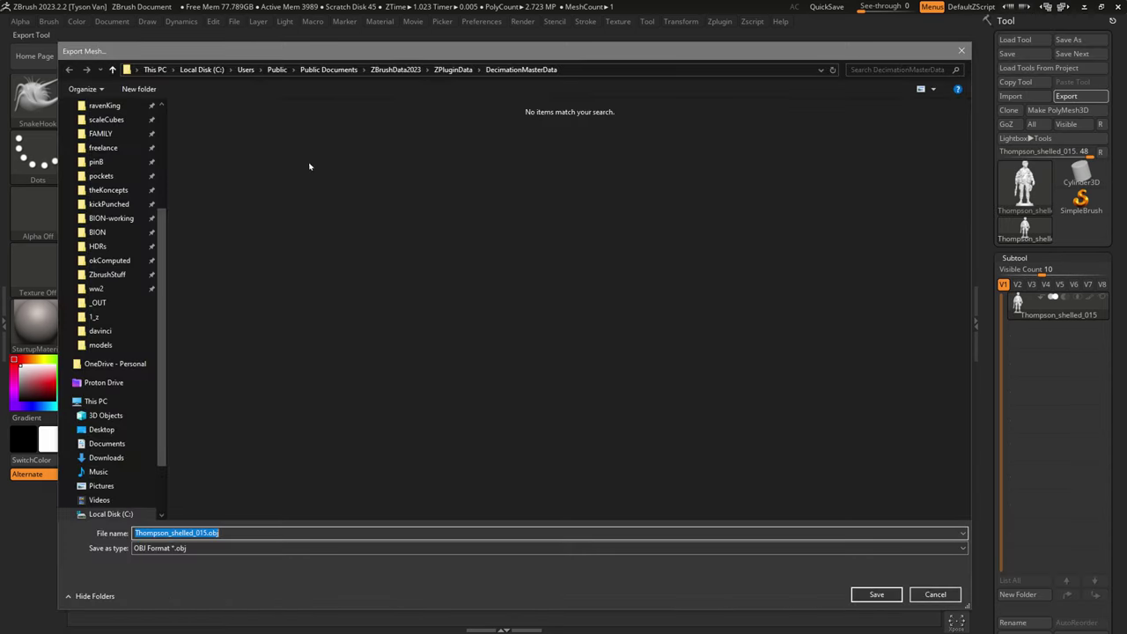
click(101, 304)
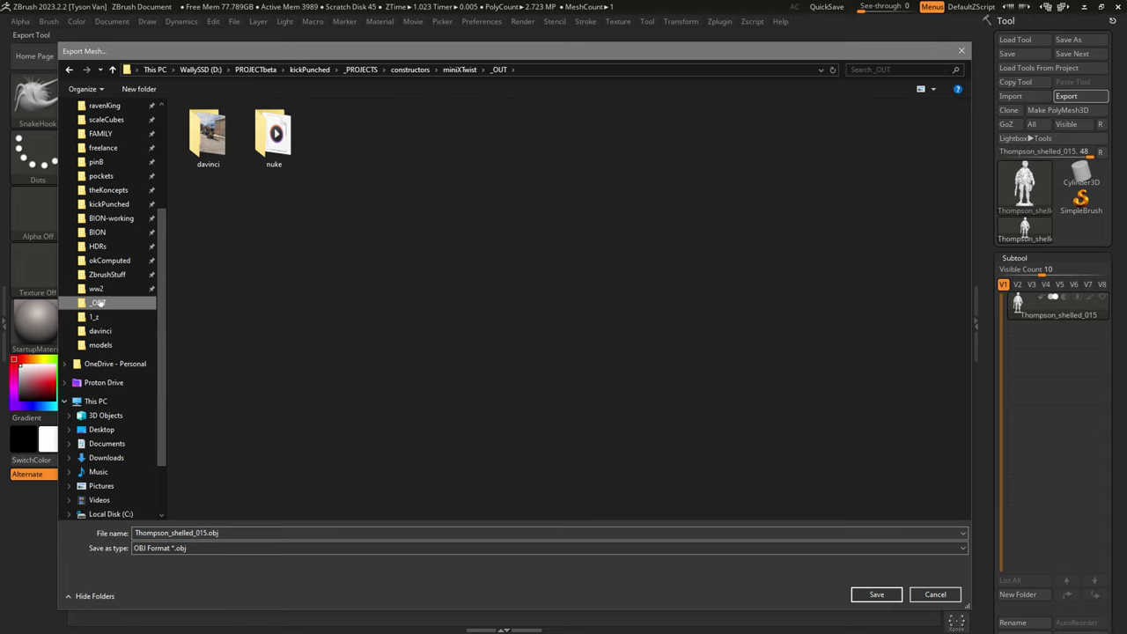
click(360, 69)
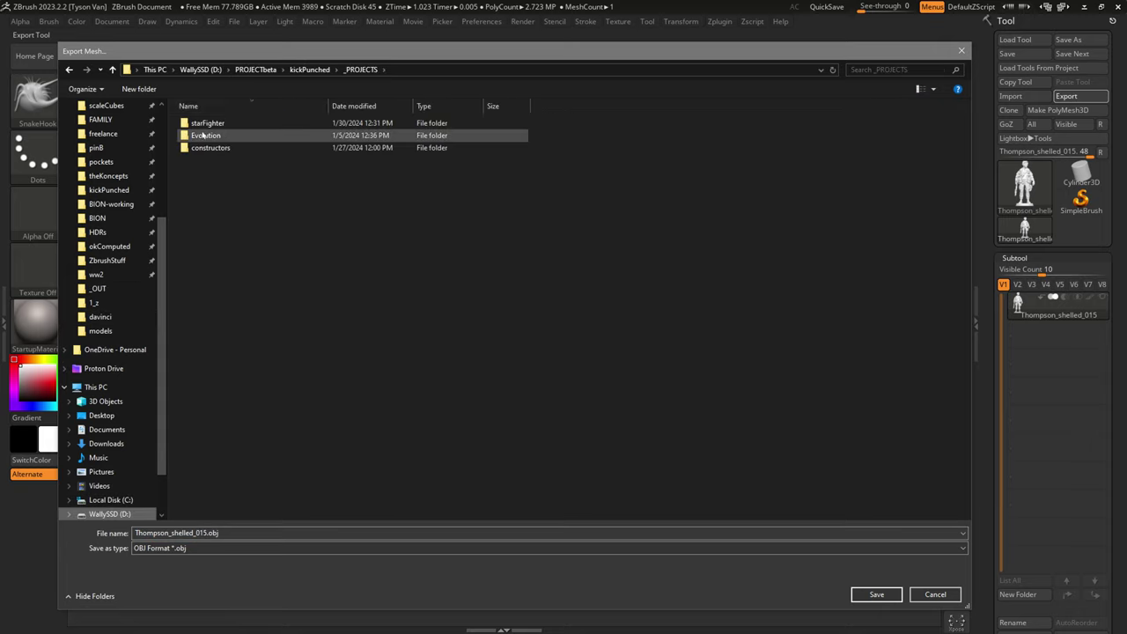
click(309, 70)
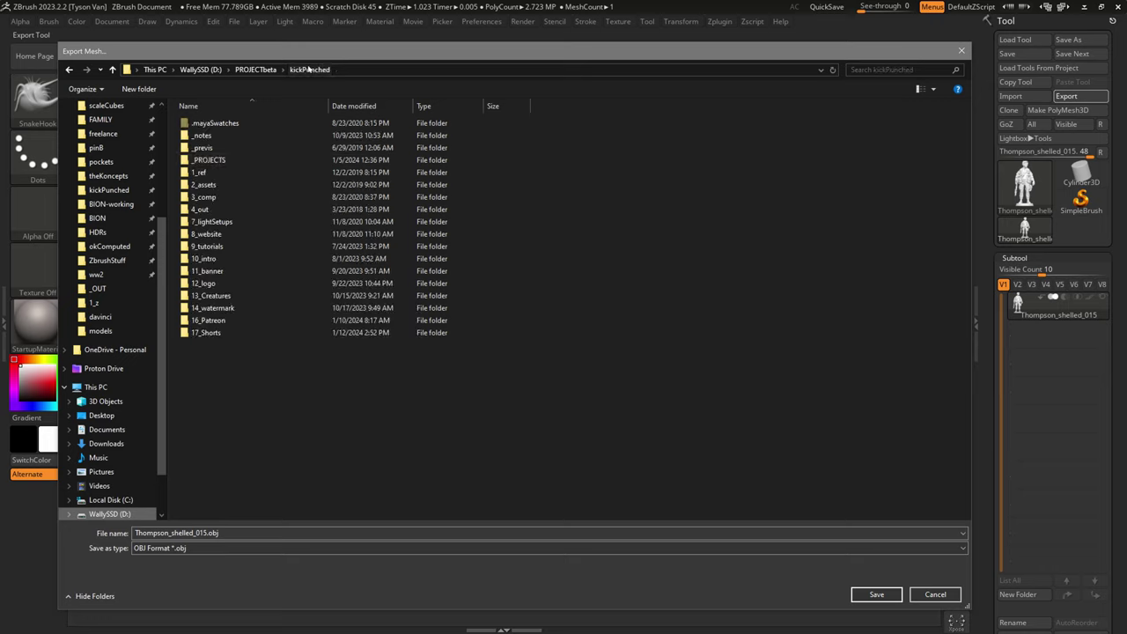
double_click(207, 186)
double_click(211, 256)
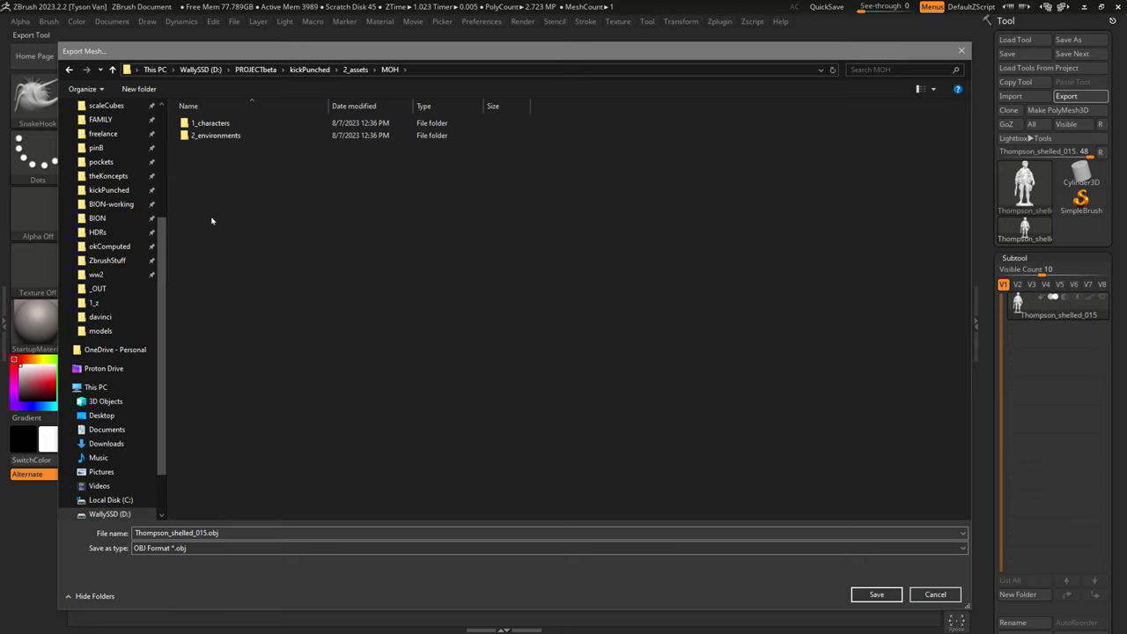
double_click(210, 123)
click(218, 173)
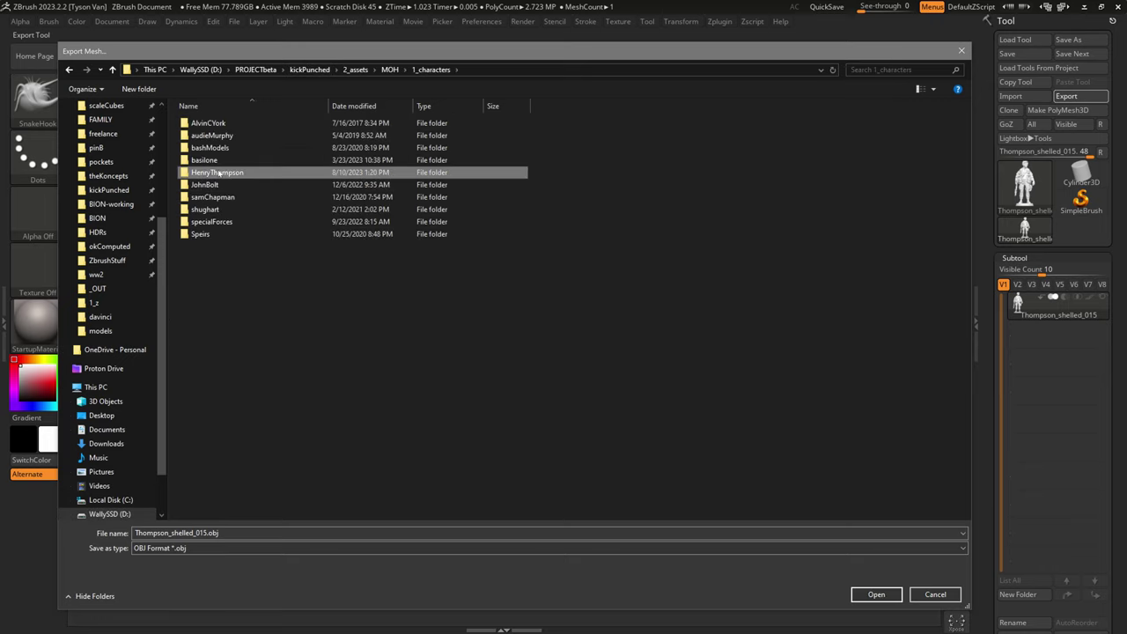
double_click(218, 172)
Step: Create a new folder named 3_print in the character folder
right_click(206, 210)
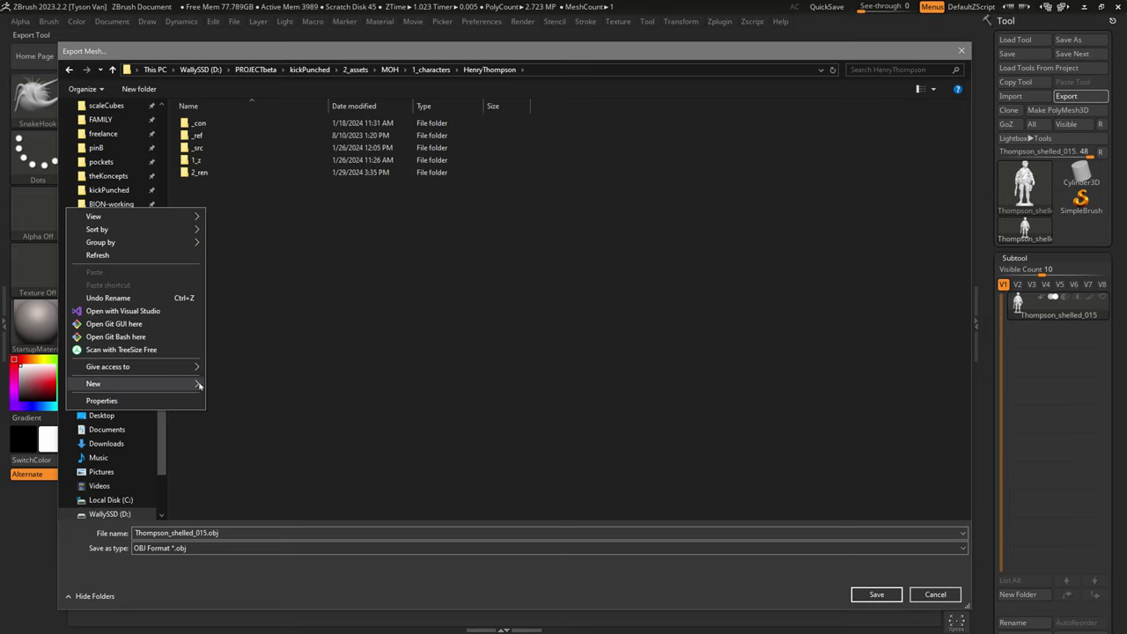
click(225, 383)
text(3_print)
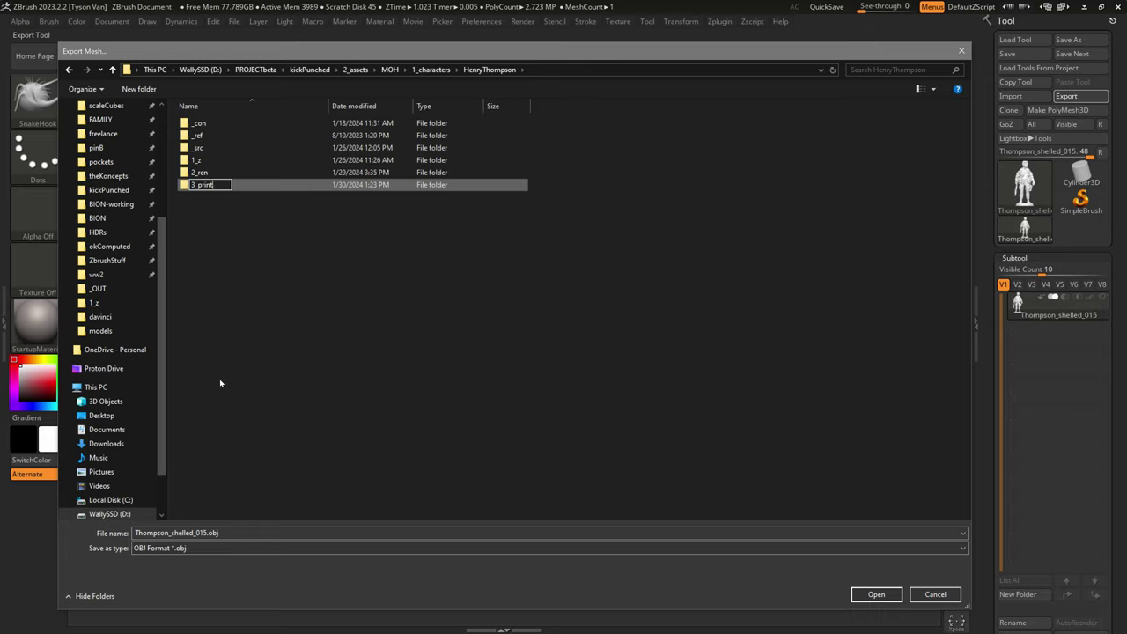
key(Return)
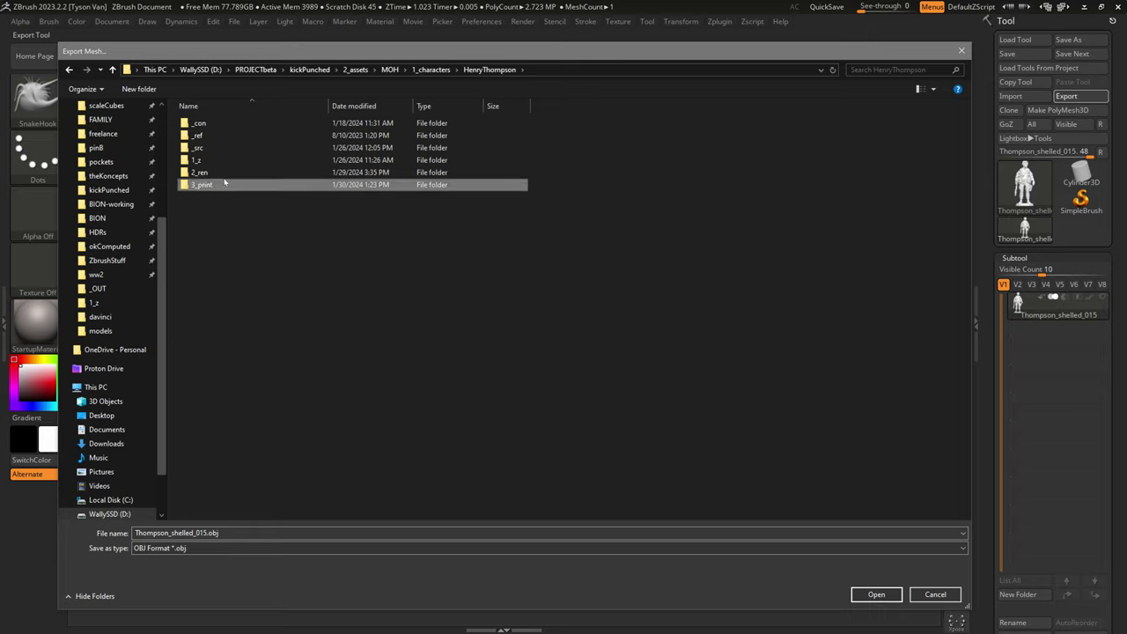
Step: Export the mesh into 3_print as Thompson_shelled_5in_015.obj in OBJ format
double_click(208, 186)
double_click(212, 532)
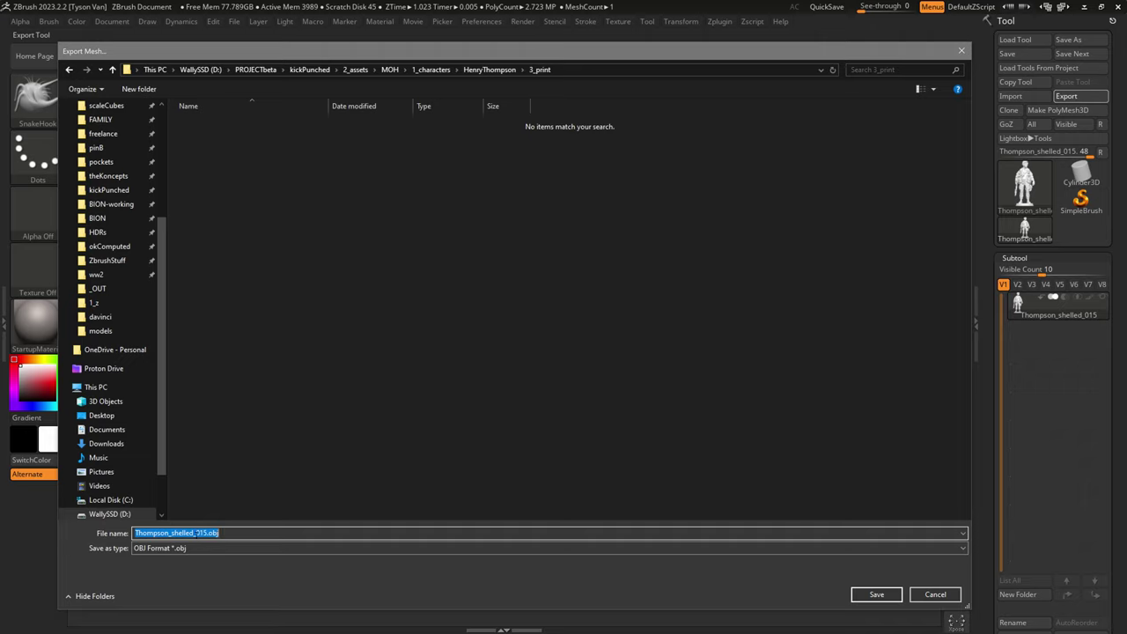
click(197, 533)
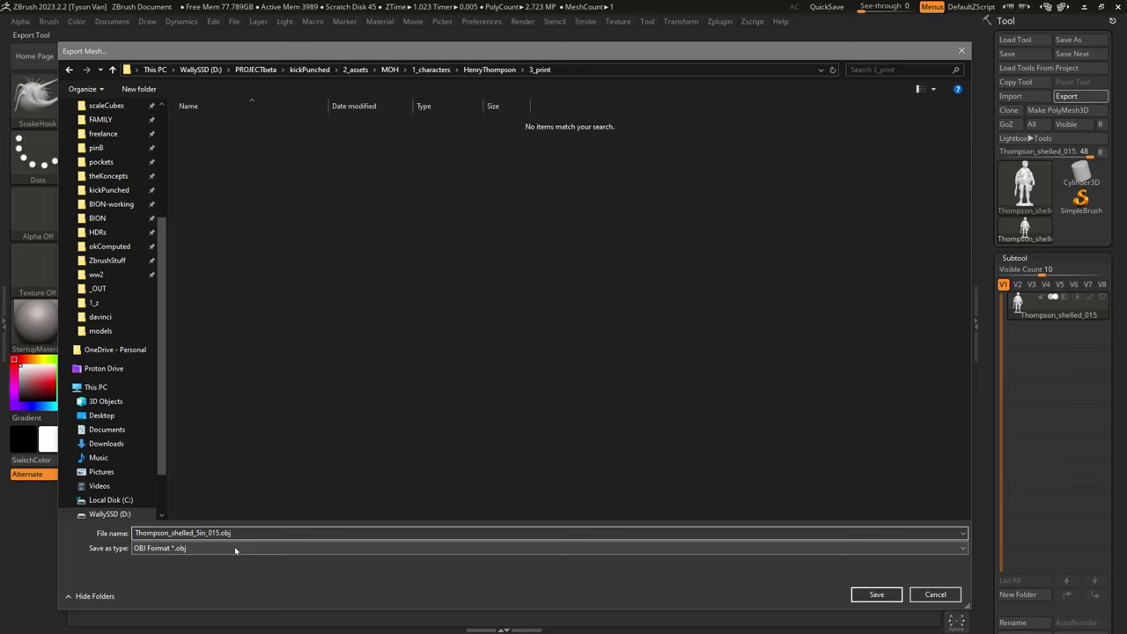
click(876, 594)
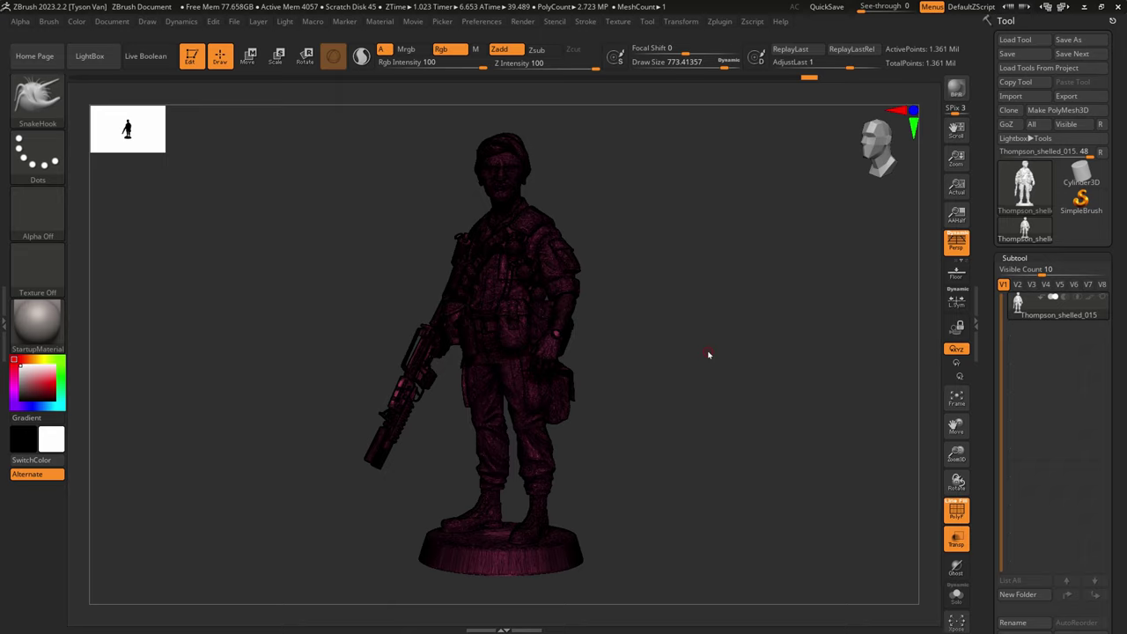
Step: Hide the polyframe display and examine the finished soldier from the front, side, and back
mouse_move(640, 390)
mouse_down()
mouse_move(654, 389)
mouse_move(643, 378)
mouse_up()
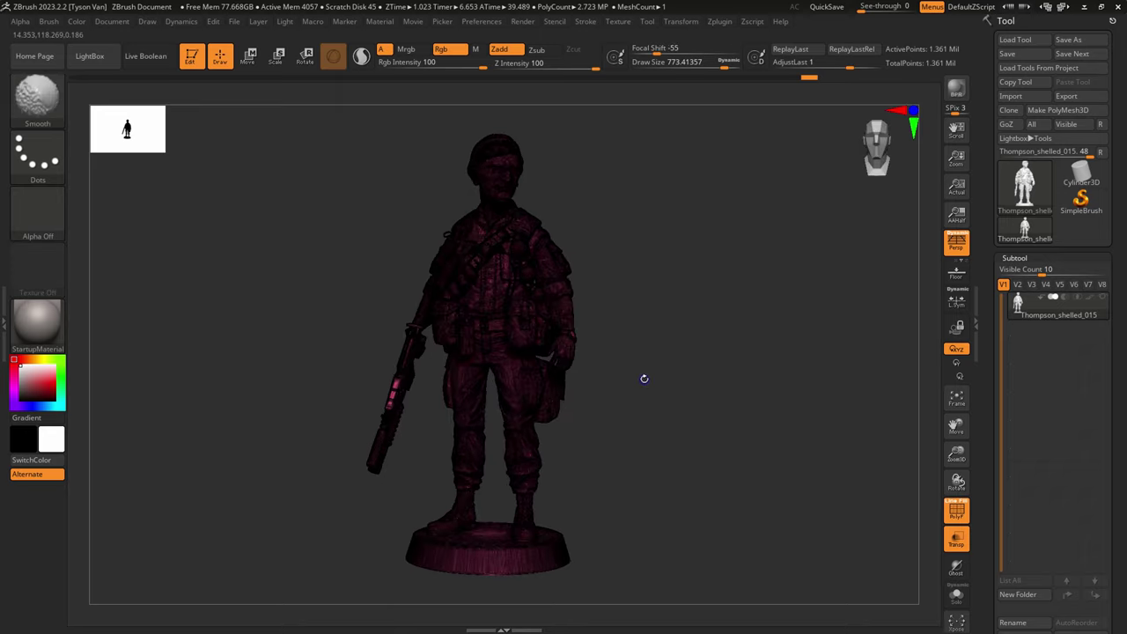
key(shift+f)
mouse_move(500, 360)
right_down()
mouse_move(434, 360)
mouse_move(574, 361)
right_up()
right_drag(455, 377, 551, 375)
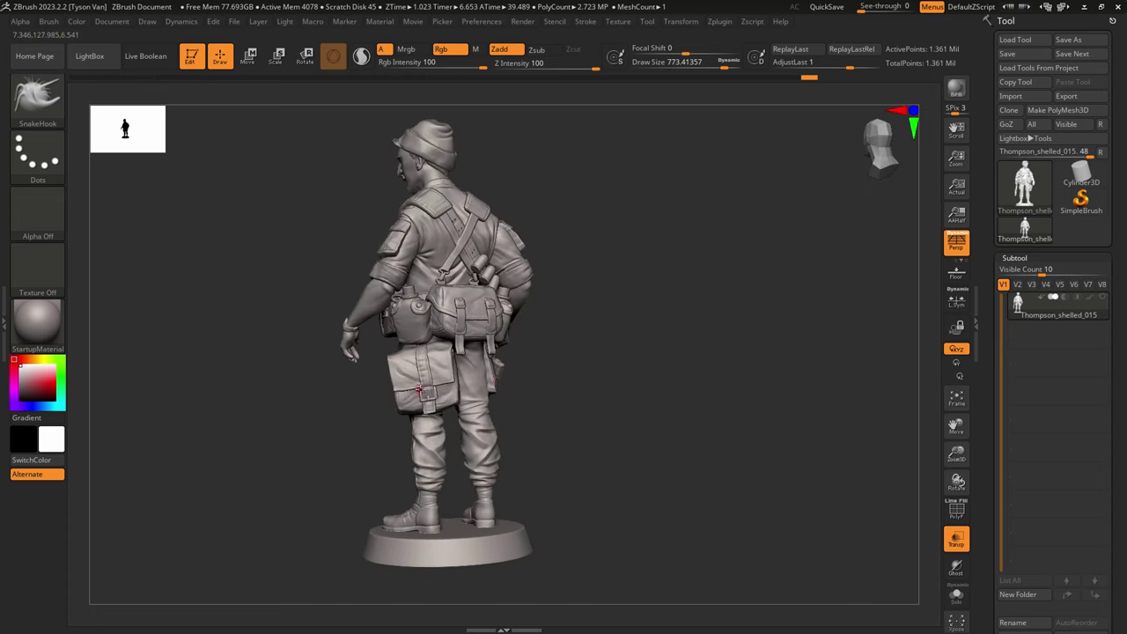
right_drag(419, 389, 534, 393)
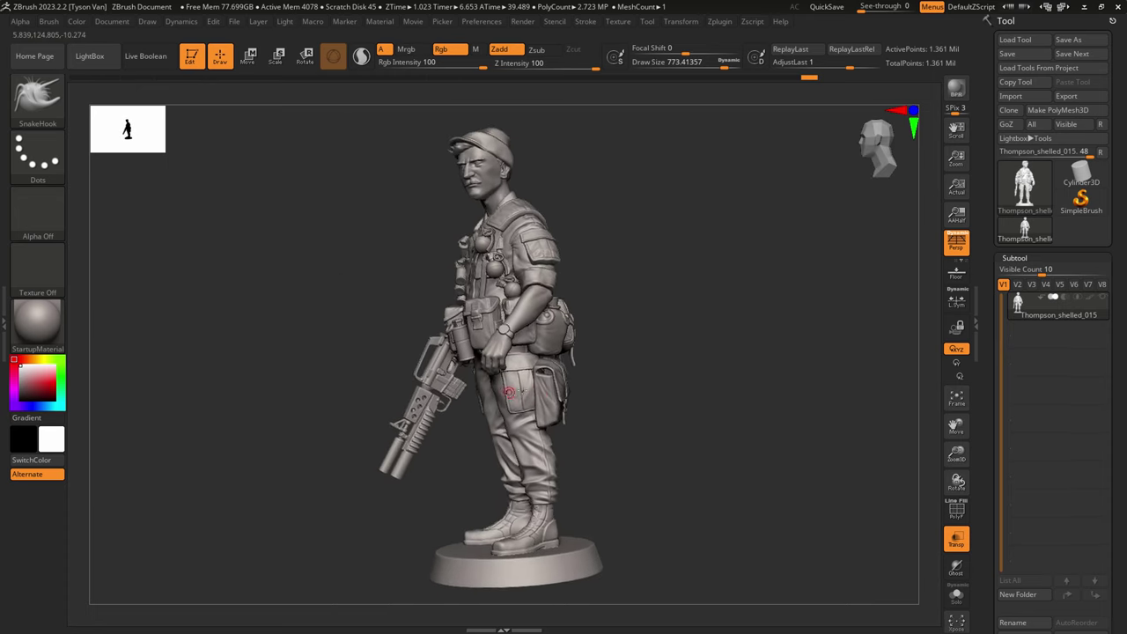
right_drag(452, 398, 480, 406)
right_drag(477, 356, 479, 365)
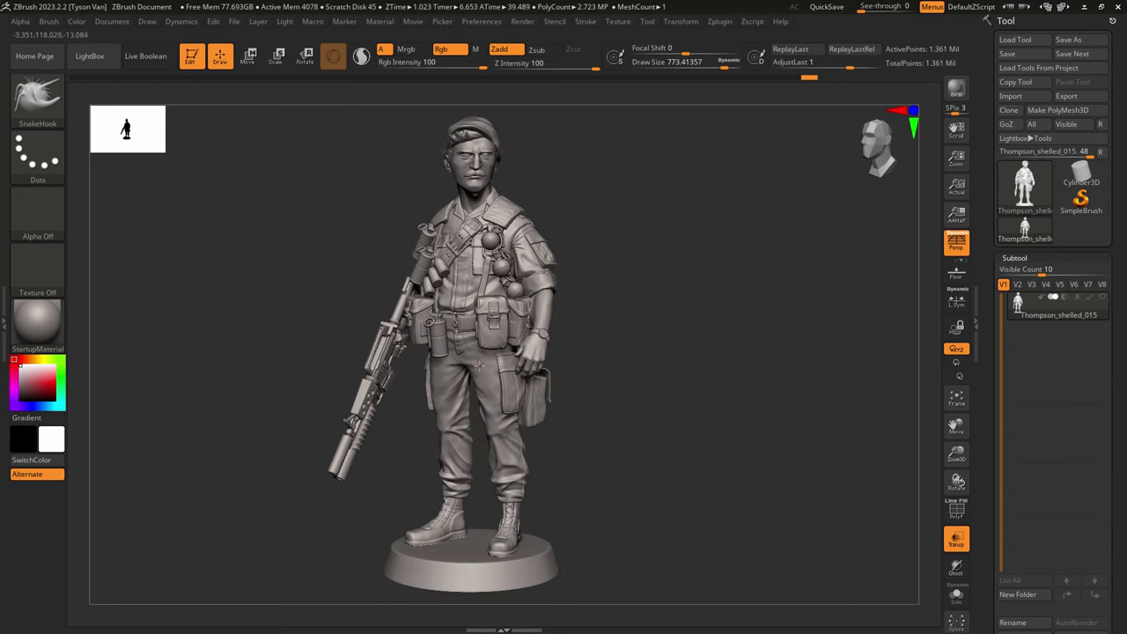